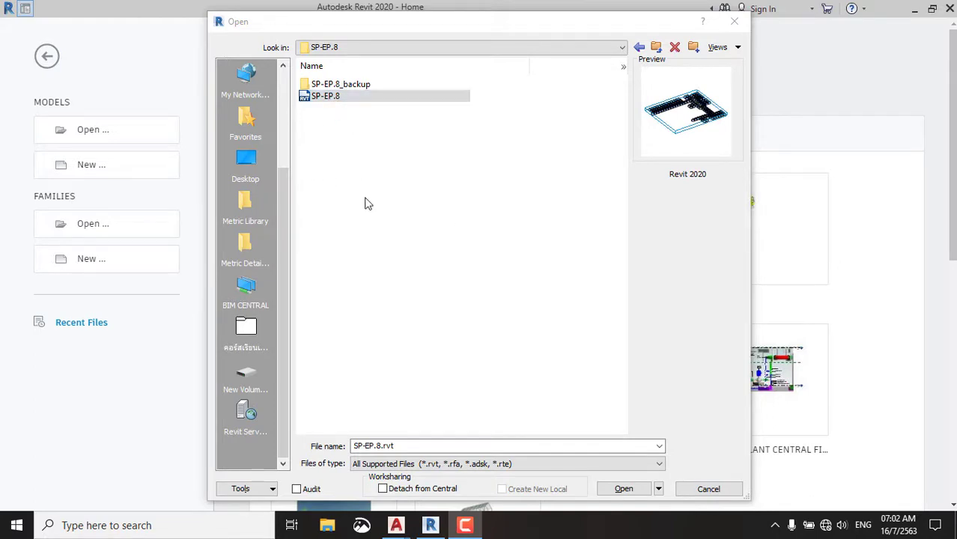
Open SP-EP.8.rvt with Detach from Central ticked.
left_click(420, 491)
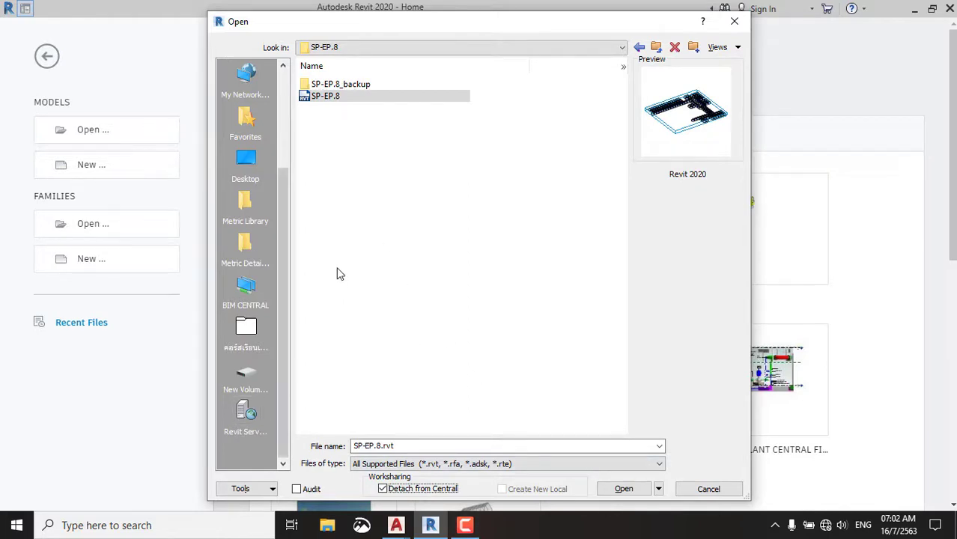
left_click(357, 152)
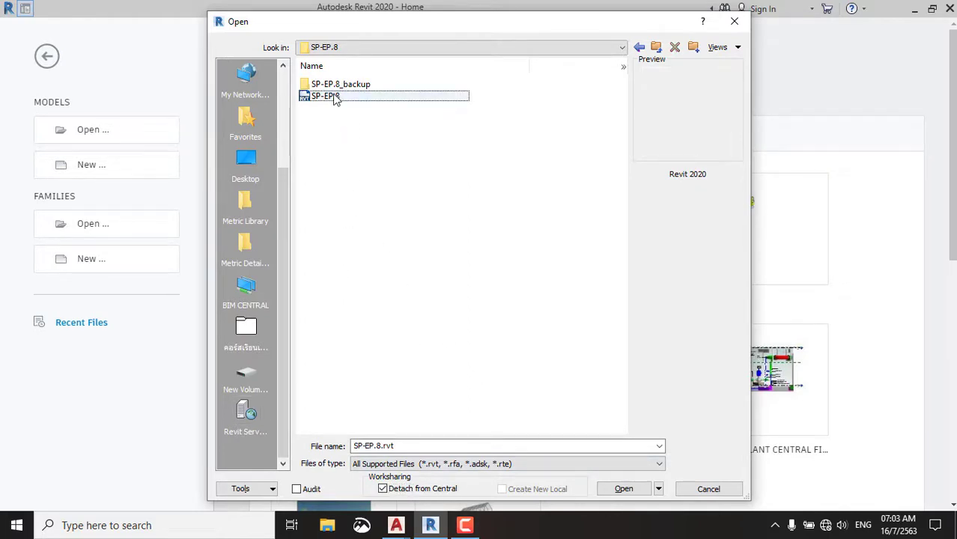
left_click(334, 97)
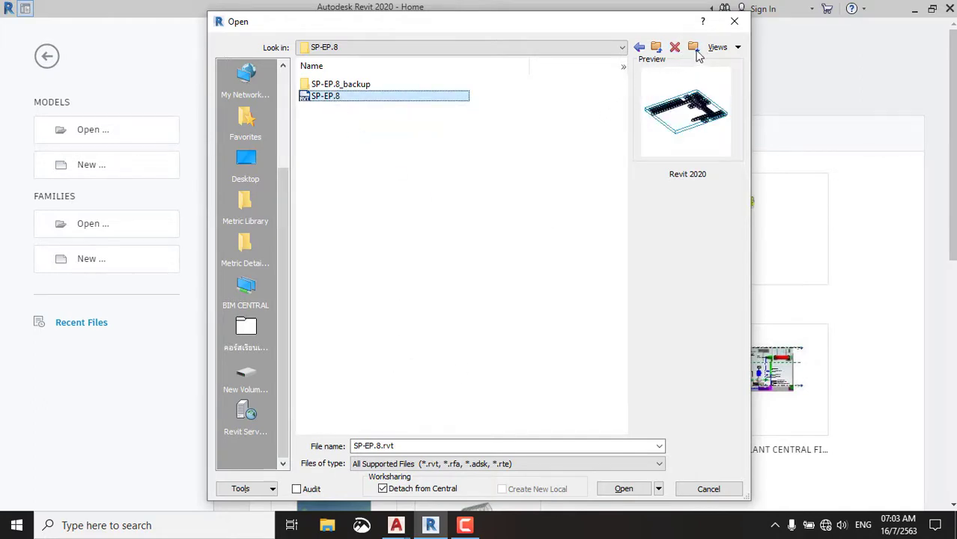
left_click(625, 490)
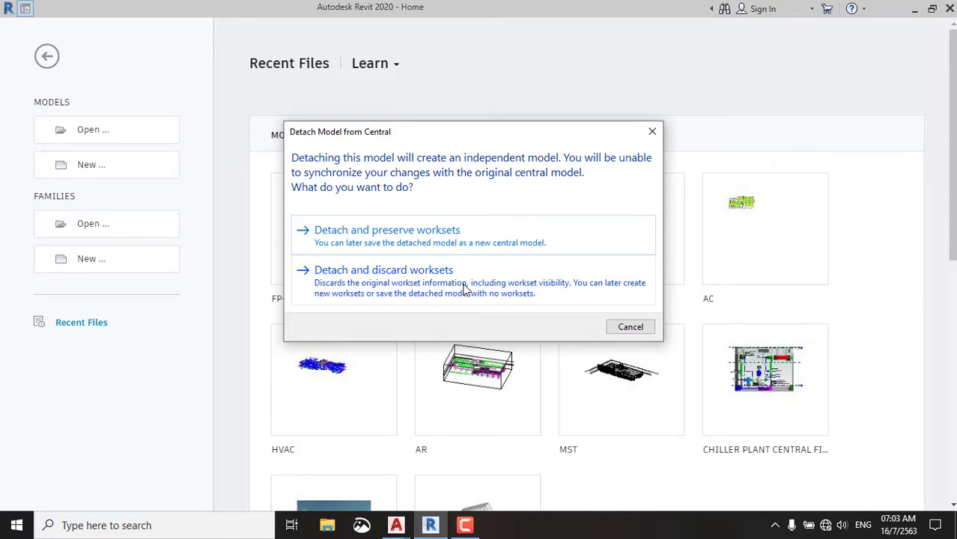
Detach SP-EP.8 discarding worksets, and ignore the unresolved reference to keep opening.
left_click(465, 289)
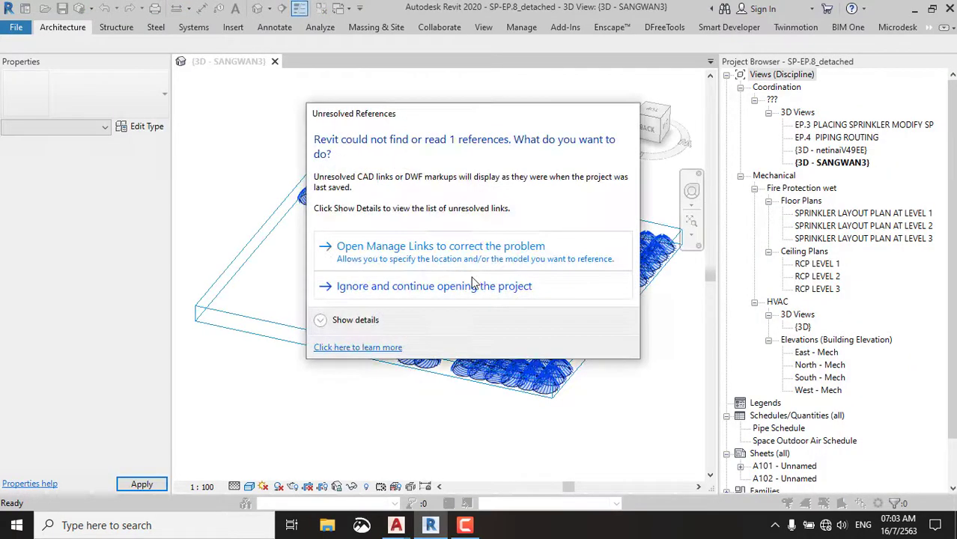
left_click(472, 287)
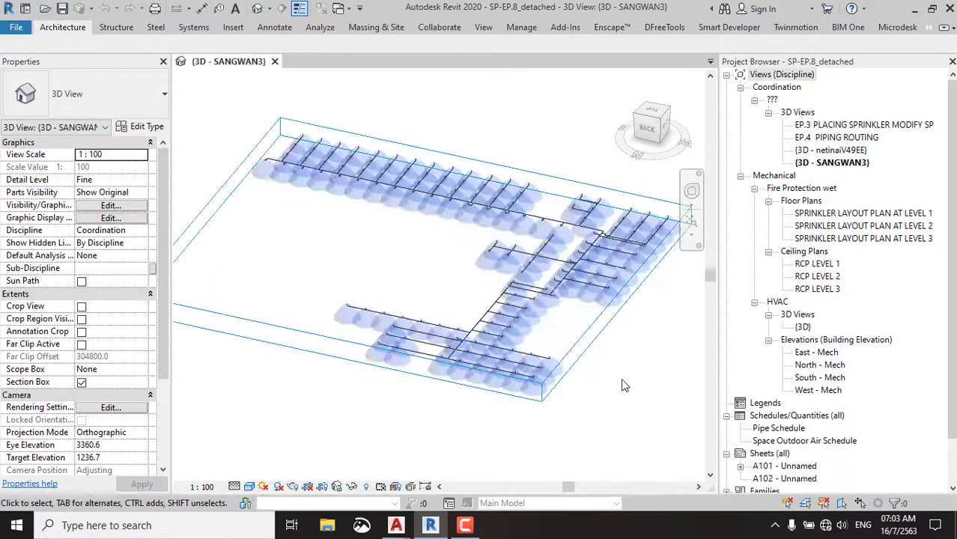
Zoom and orbit the SANGWAN3 3D view to inspect the sprinkler heads.
scroll(625, 384, "up", 2)
scroll(599, 300, "up", 3)
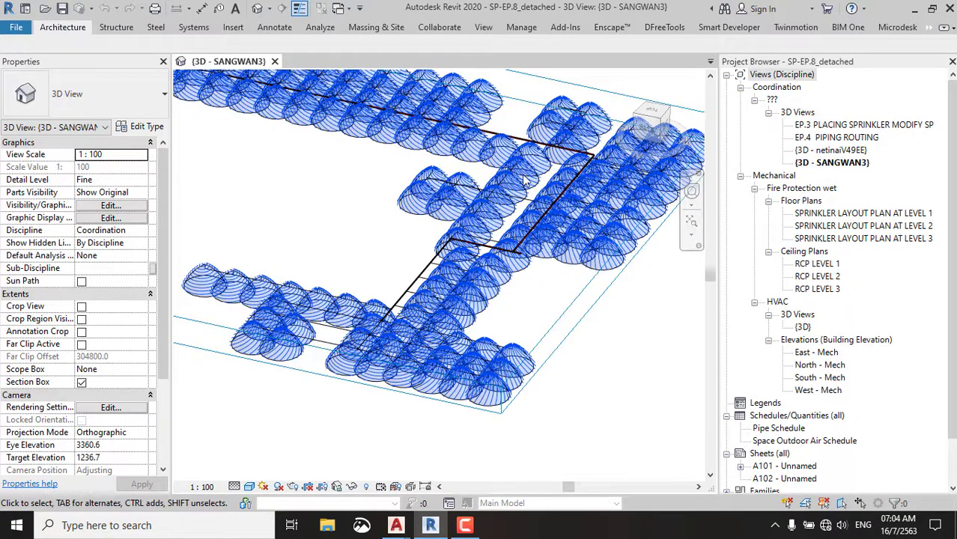
scroll(548, 179, "up", 2)
scroll(548, 176, "up", 2)
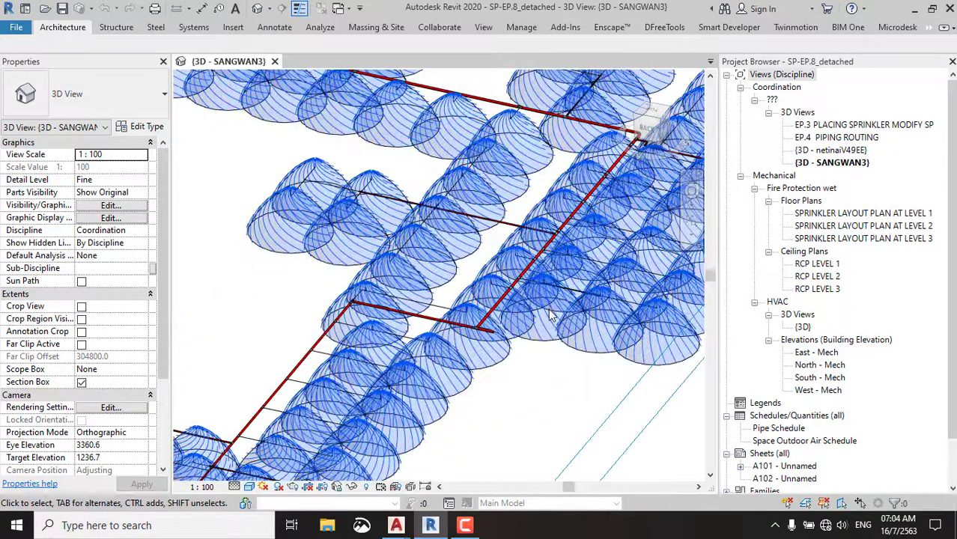
scroll(572, 409, "up", 3)
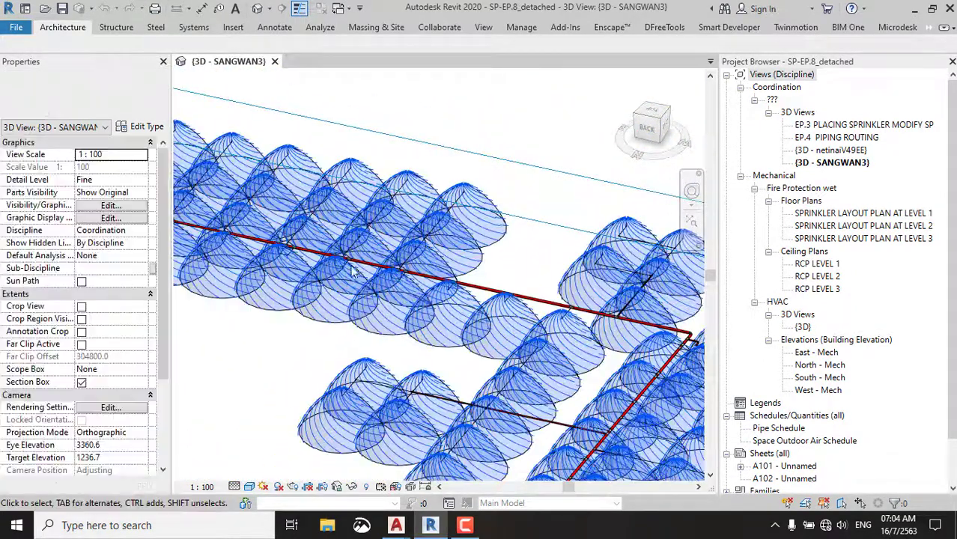
middle_click_drag(415, 266, 406, 257)
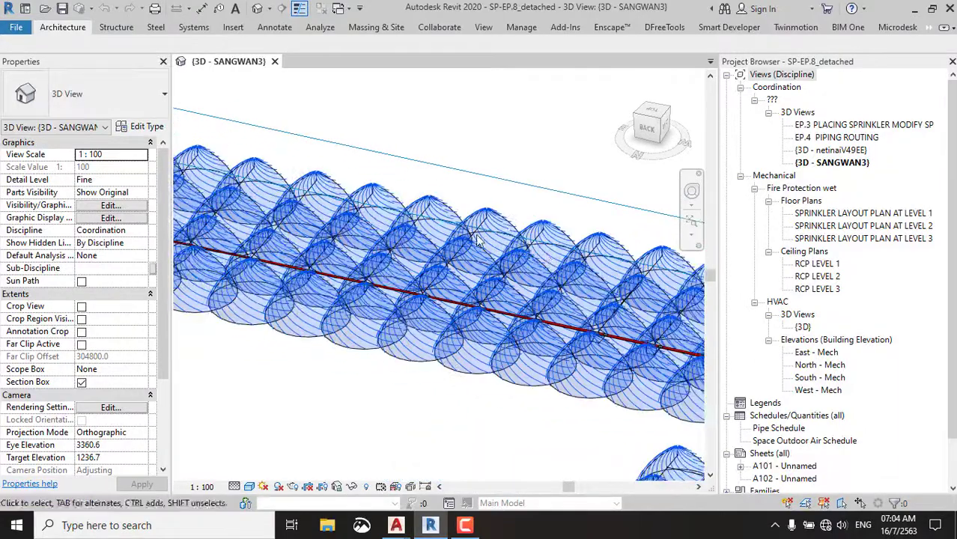
scroll(420, 251, "down", 2)
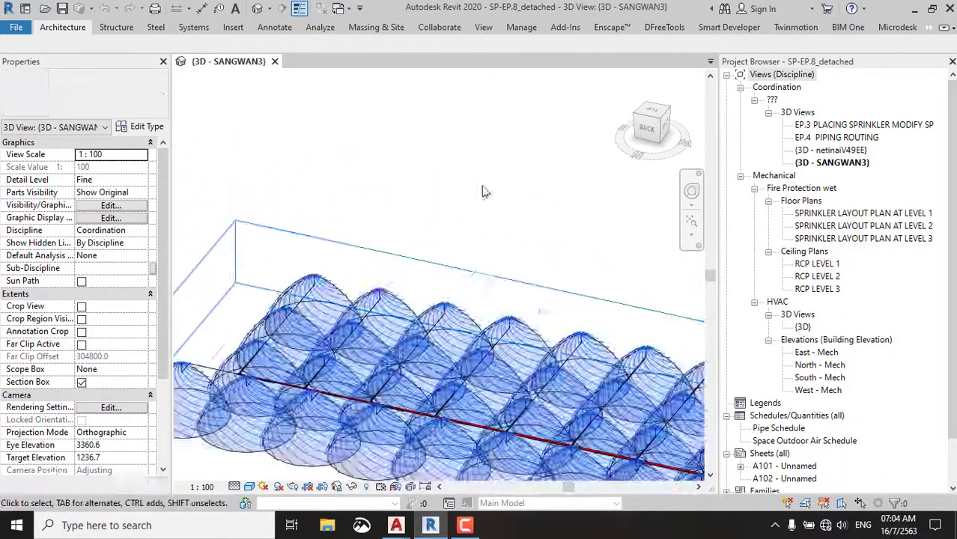
scroll(430, 262, "down", 2)
scroll(431, 263, "down", 2)
scroll(487, 300, "up", 3)
scroll(510, 314, "down", 4)
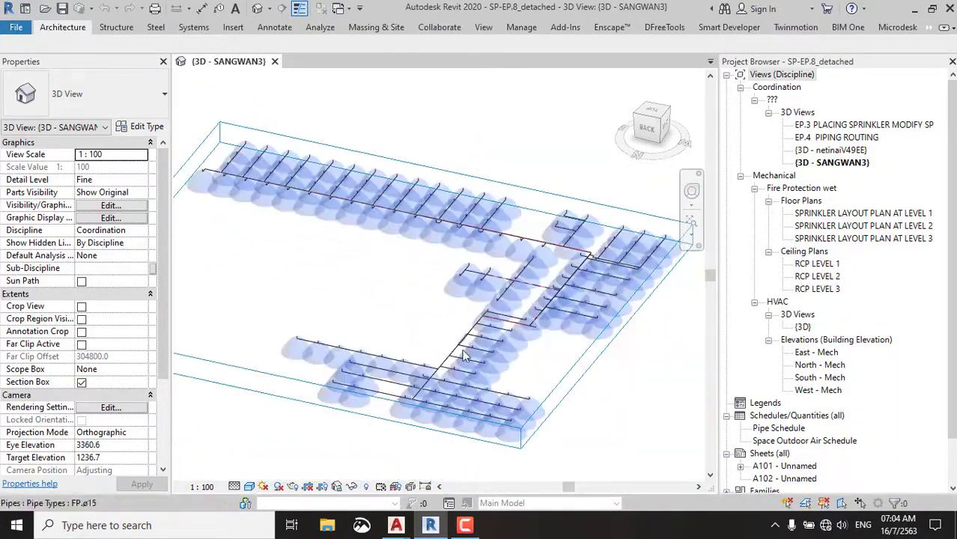
scroll(544, 345, "up", 4)
scroll(600, 245, "up", 2)
scroll(607, 284, "up", 2)
scroll(509, 270, "up", 2)
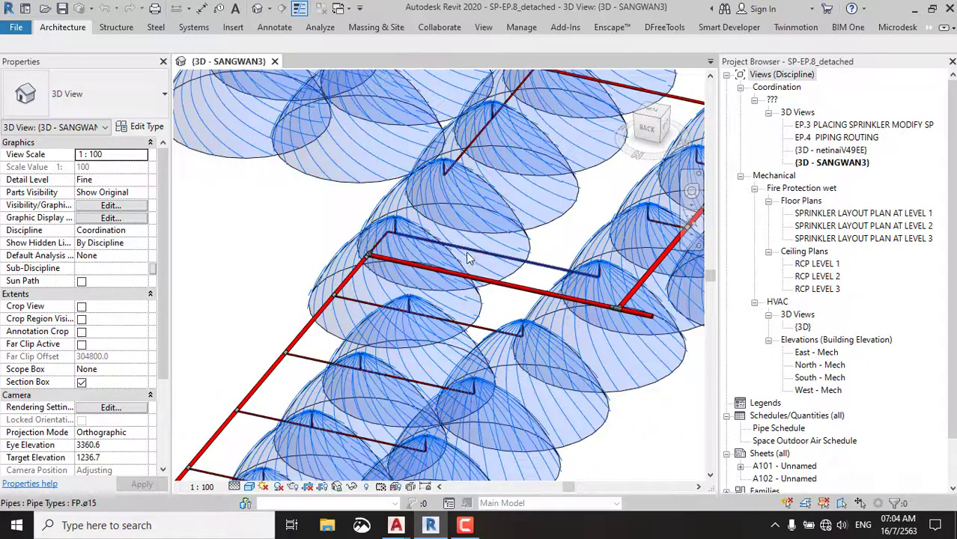
scroll(384, 258, "up", 2)
scroll(384, 255, "up", 1)
scroll(333, 253, "up", 2)
scroll(329, 253, "down", 2)
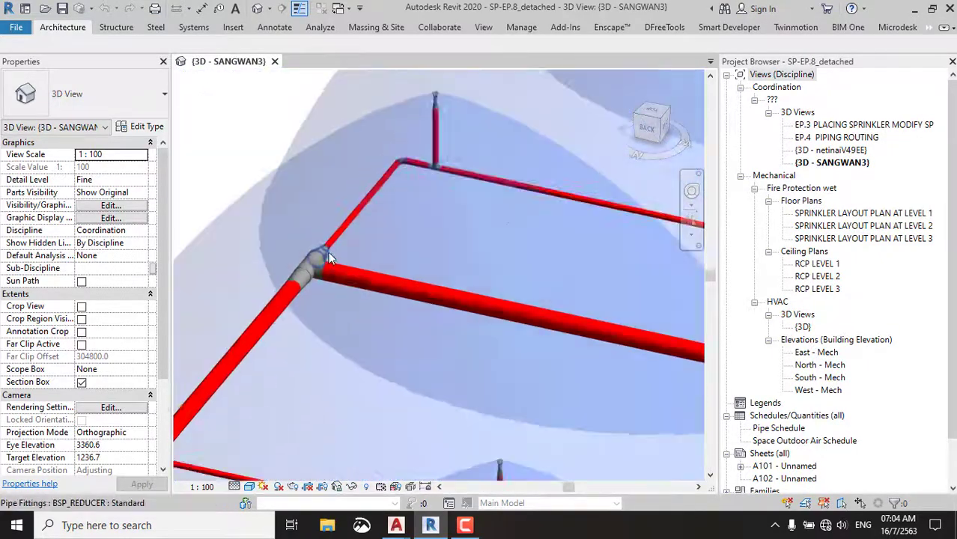
scroll(300, 263, "down", 1)
scroll(299, 270, "down", 2)
middle_click_drag(300, 270, 461, 208, "shift")
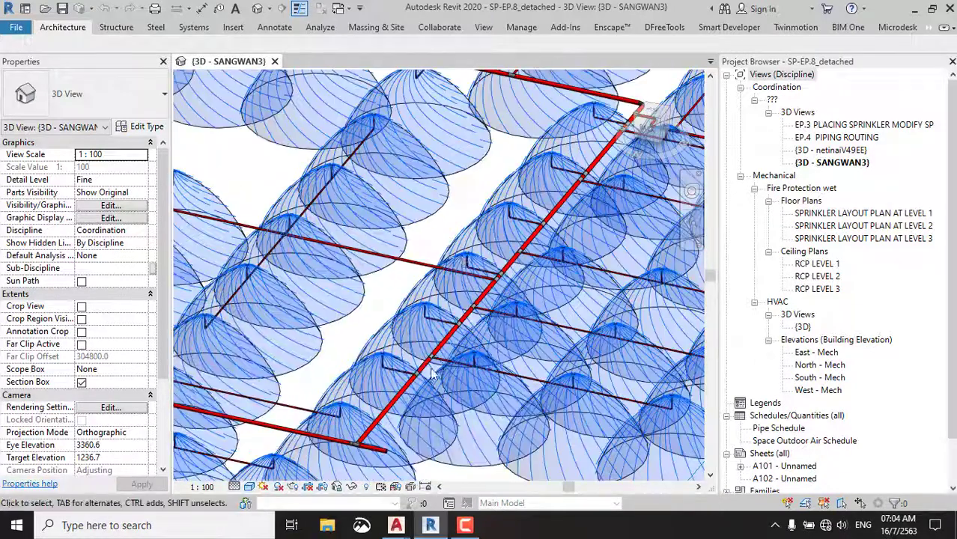
scroll(463, 217, "down", 3)
scroll(471, 240, "down", 2)
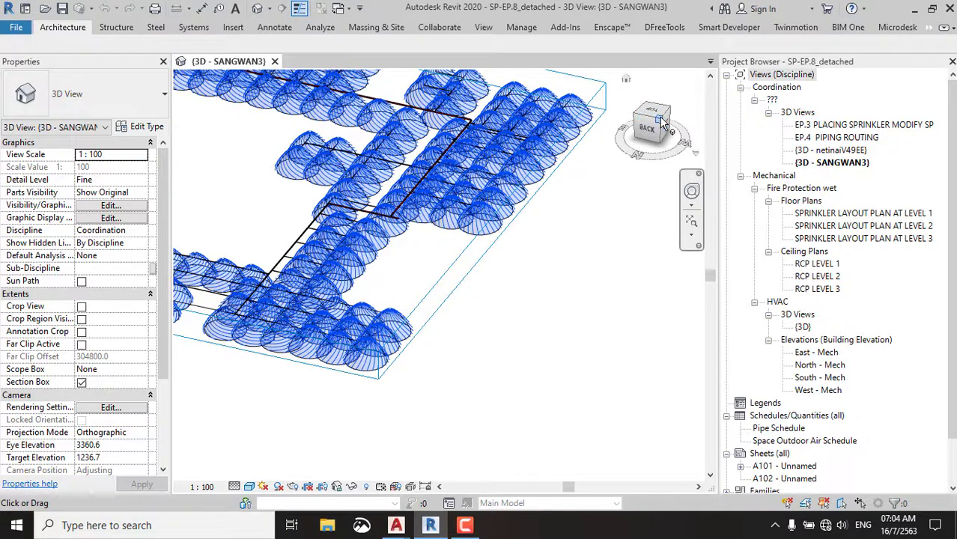
Turn off the Section Box and orbit around the full piping layout.
left_click(81, 382)
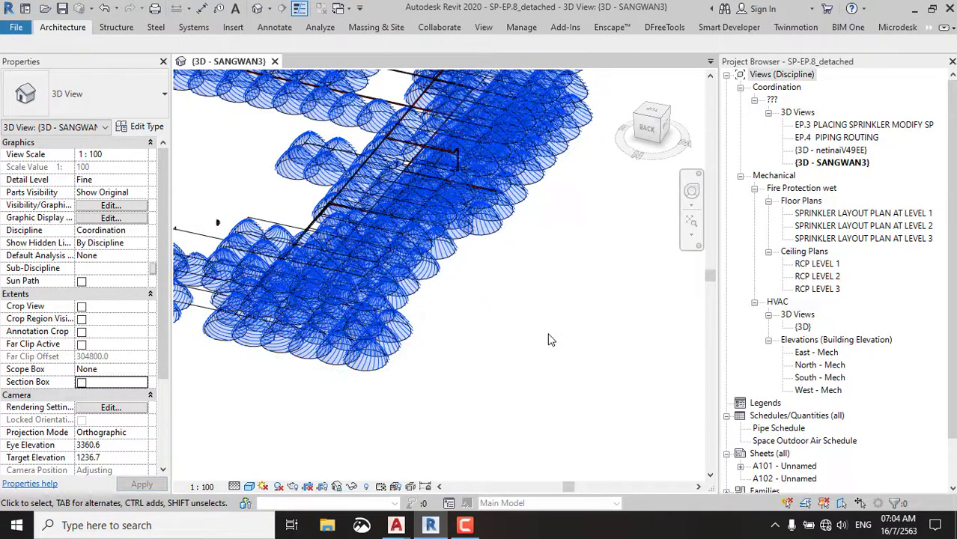
scroll(547, 343, "down", 3)
mouse_move(342, 385)
middle_mouse_down("shift")
mouse_move(423, 376)
mouse_move(554, 335)
mouse_move(618, 333)
mouse_move(528, 301)
mouse_move(440, 293)
mouse_move(442, 323)
mouse_move(413, 383)
mouse_move(261, 359)
middle_mouse_up("shift")
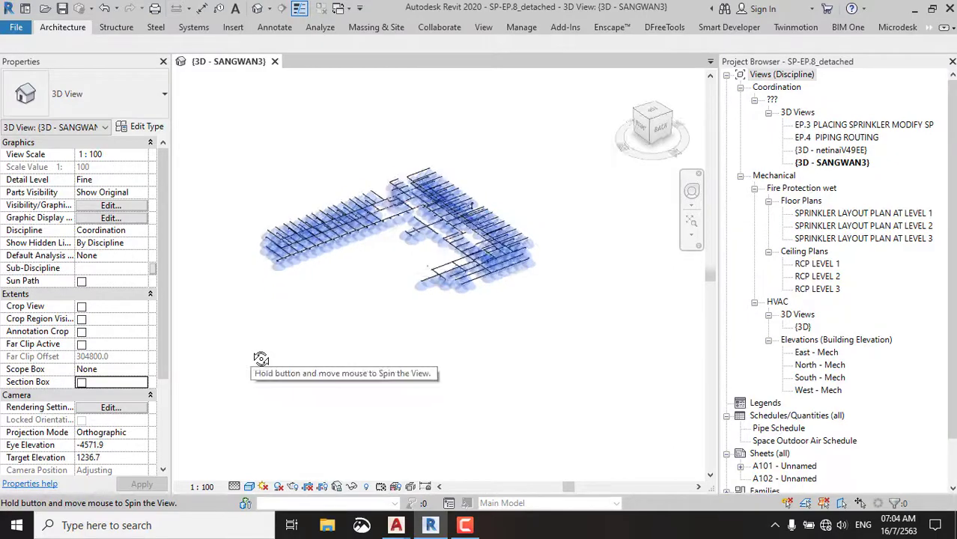
mouse_move(342, 210)
middle_mouse_down("shift")
mouse_move(363, 279)
mouse_move(448, 186)
mouse_move(411, 275)
mouse_move(331, 271)
mouse_move(488, 240)
middle_mouse_up("shift")
scroll(487, 238, "up", 2)
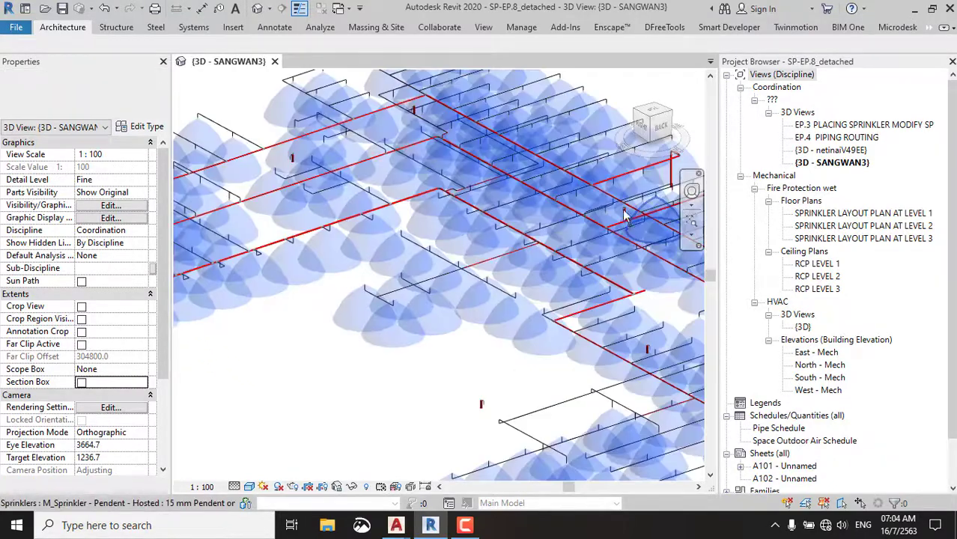
scroll(487, 233, "up", 2)
scroll(487, 229, "up", 2)
scroll(486, 225, "up", 2)
scroll(472, 210, "up", 2)
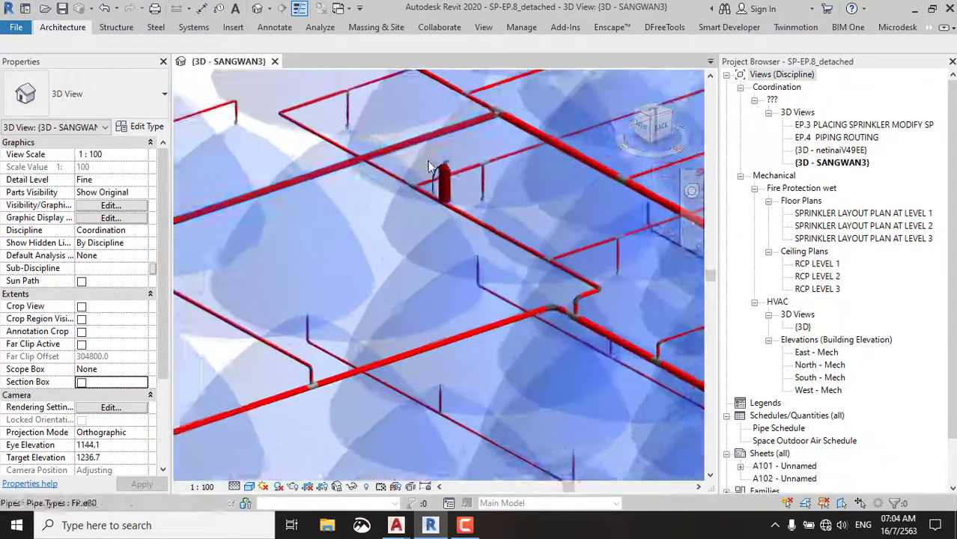
scroll(457, 191, "up", 2)
Select all seven fire extinguishers with SA from one picked unit.
left_click(455, 186)
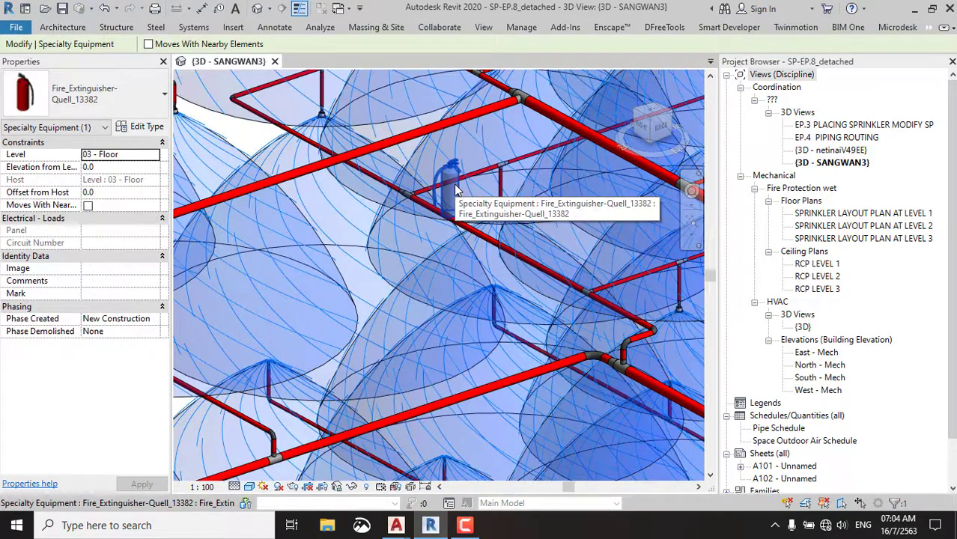
key("s")
key("a")
scroll(453, 179, "down", 3)
scroll(452, 171, "down", 2)
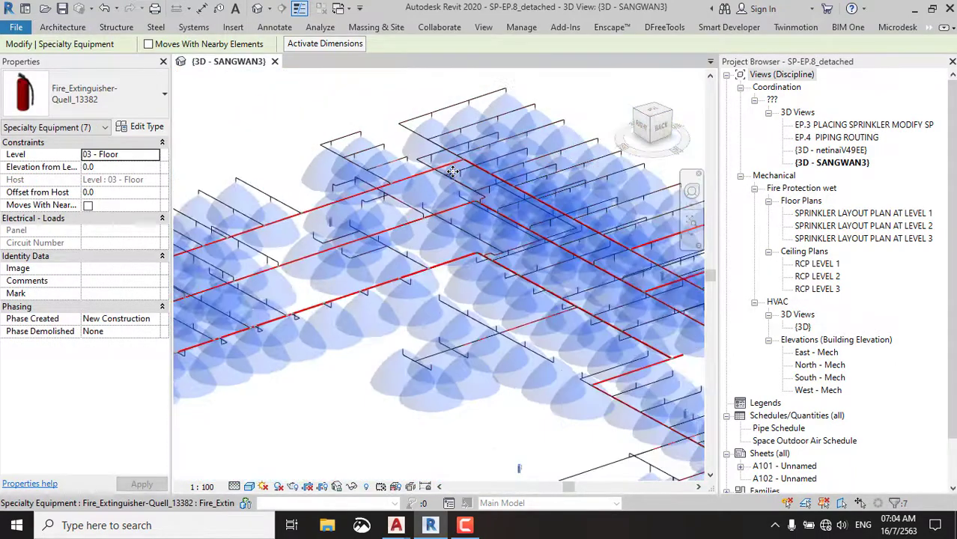
scroll(452, 171, "down", 3)
mouse_move(357, 314)
middle_mouse_down("shift")
mouse_move(438, 254)
mouse_move(483, 273)
mouse_move(449, 299)
mouse_move(442, 290)
middle_mouse_up("shift")
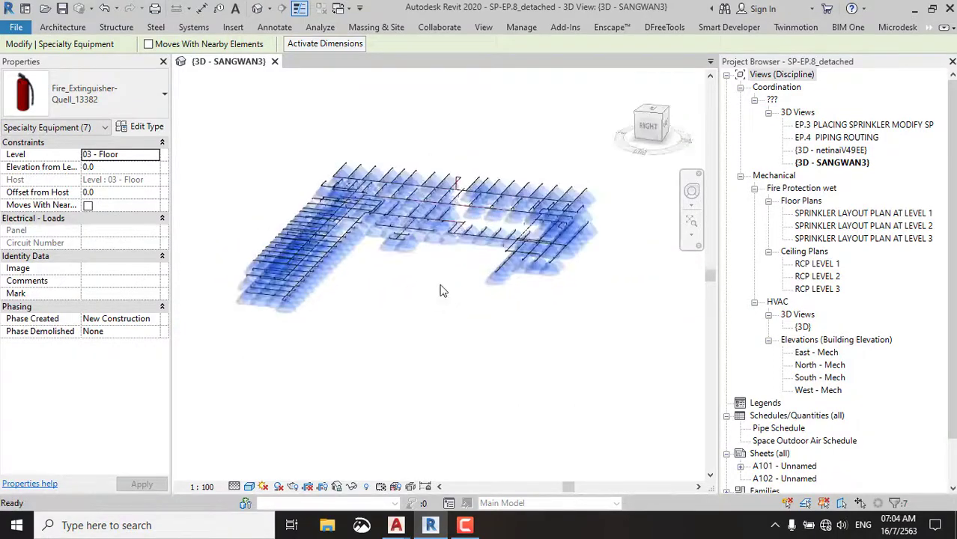
scroll(458, 187, "up", 2)
scroll(458, 189, "up", 3)
scroll(460, 195, "up", 2)
Reselect the fire extinguisher beside the red pipe and expand the Modify ribbon.
key("Escape")
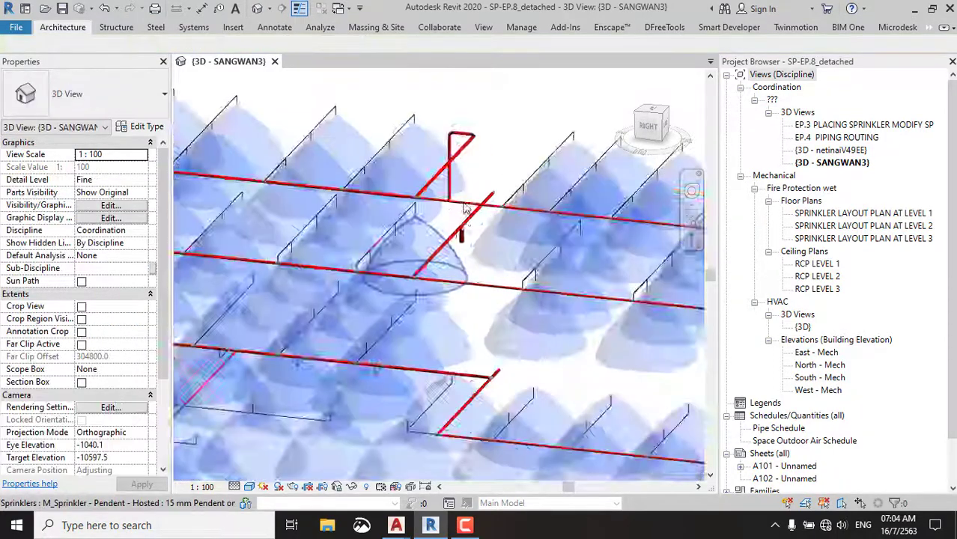
scroll(464, 208, "up", 5)
left_click(459, 236)
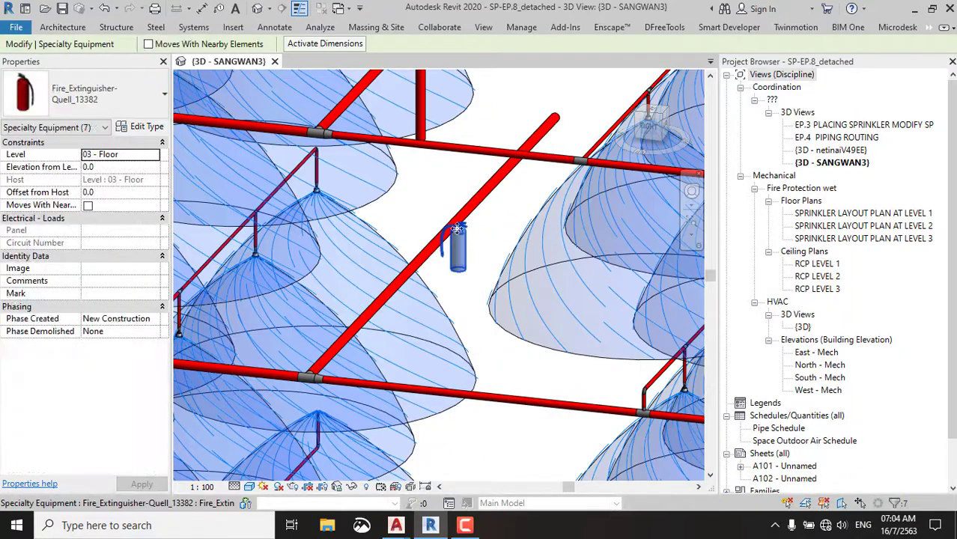
scroll(457, 229, "down", 3)
scroll(457, 229, "down", 2)
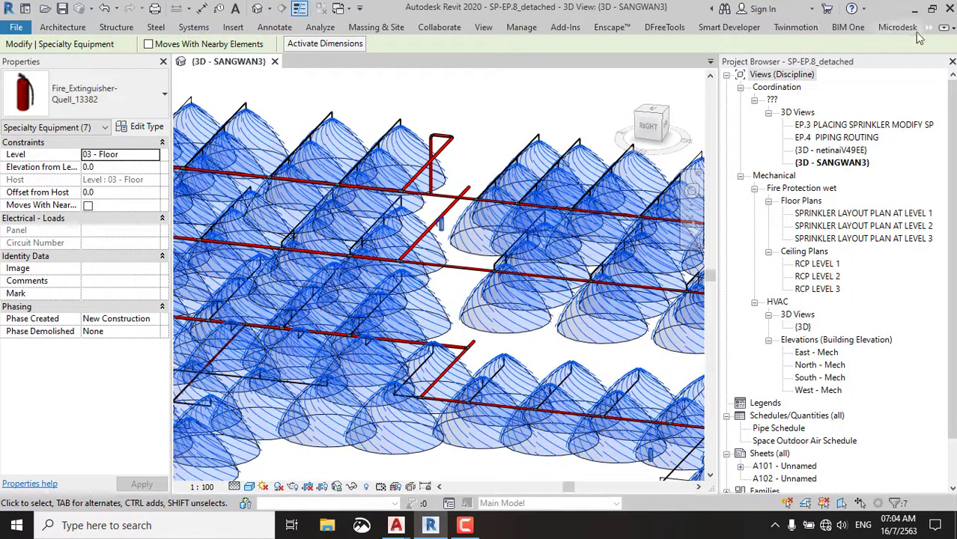
left_click(944, 27)
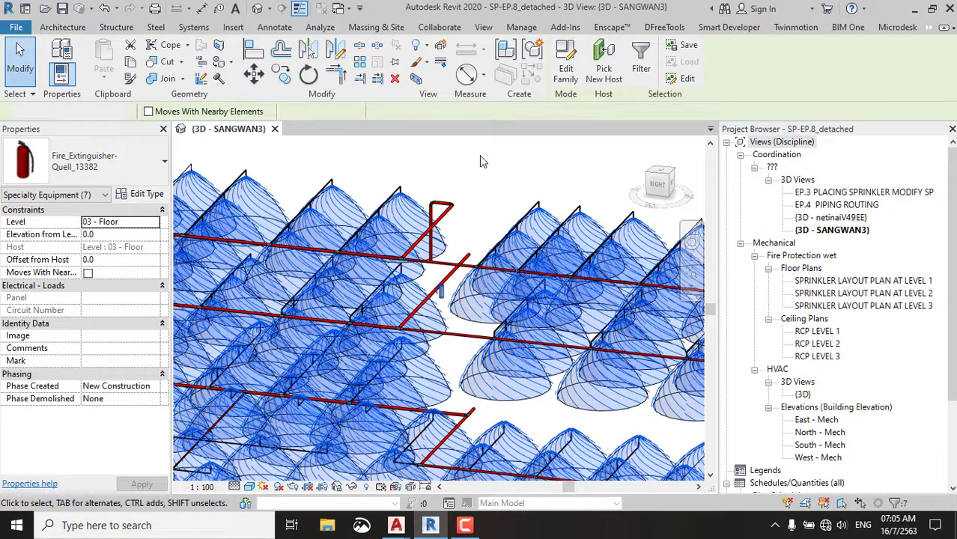
Select all matching fire protection pipes and copy them to the clipboard.
key("Escape")
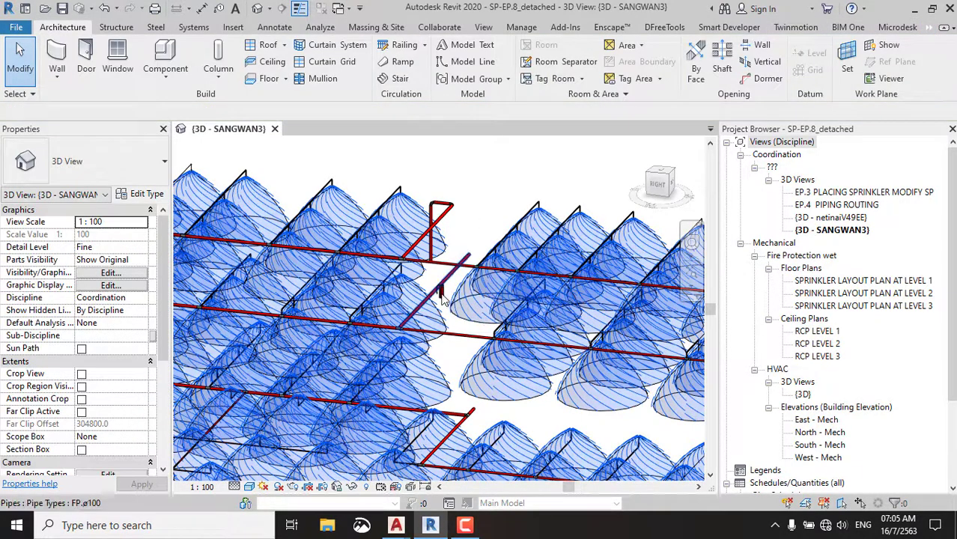
left_click(442, 298)
key("s")
key("a")
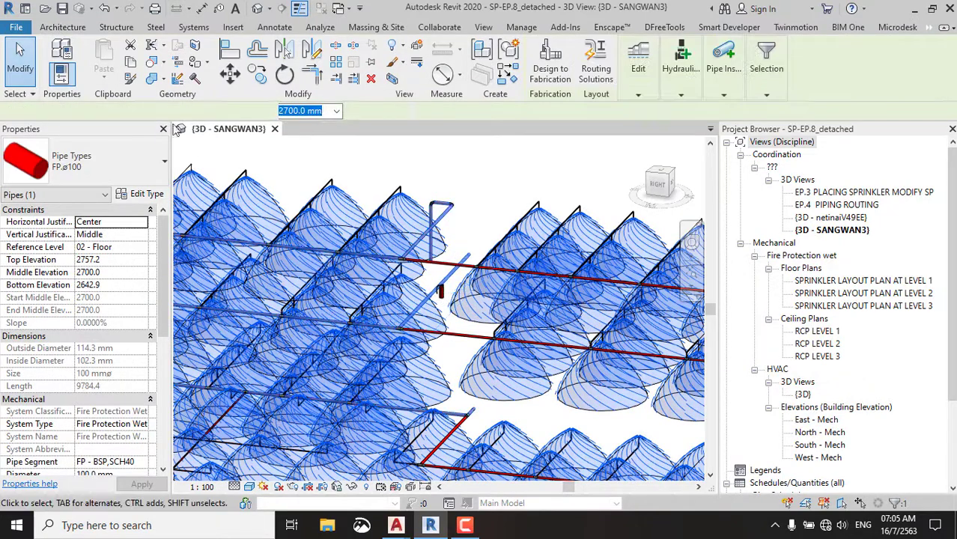
left_click(131, 64)
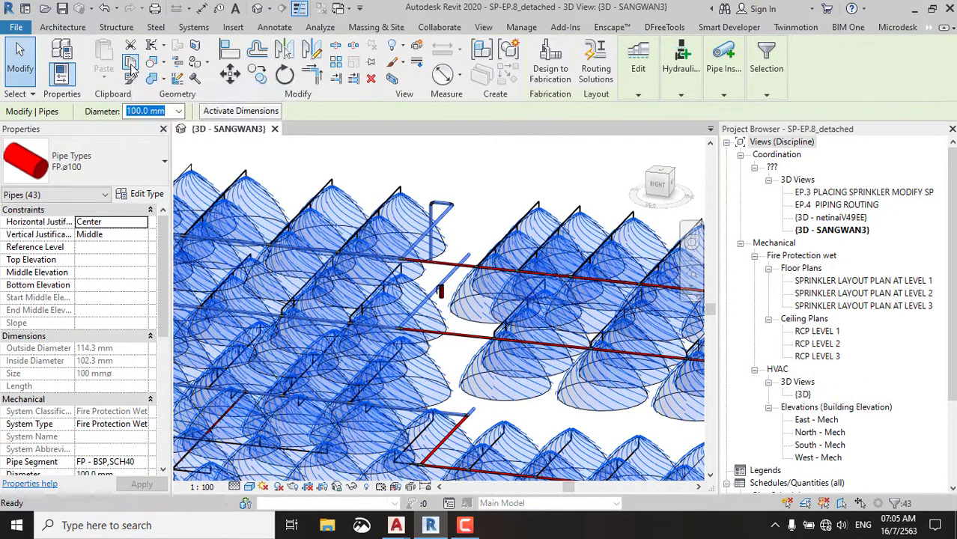
key("Escape")
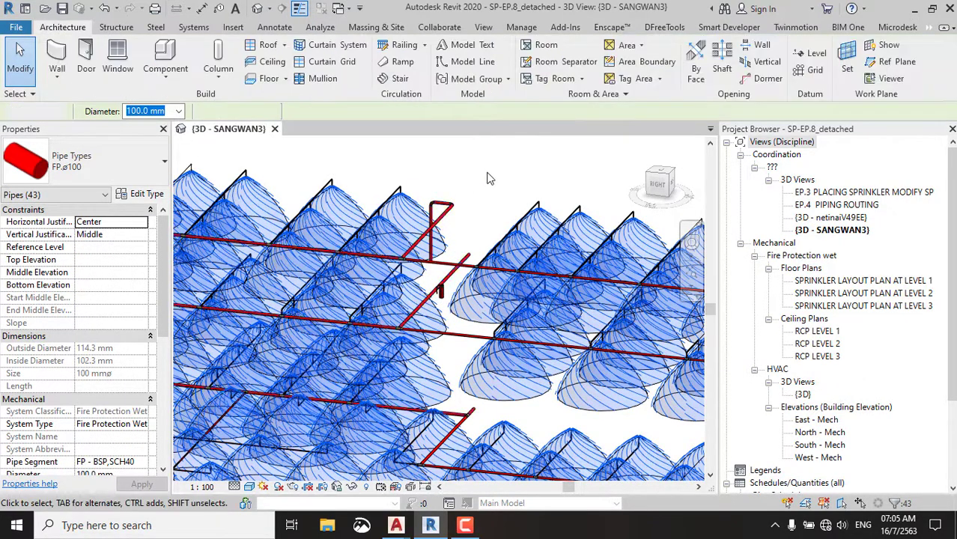
Select all seven fire extinguishers and copy them to the clipboard.
left_click(442, 299)
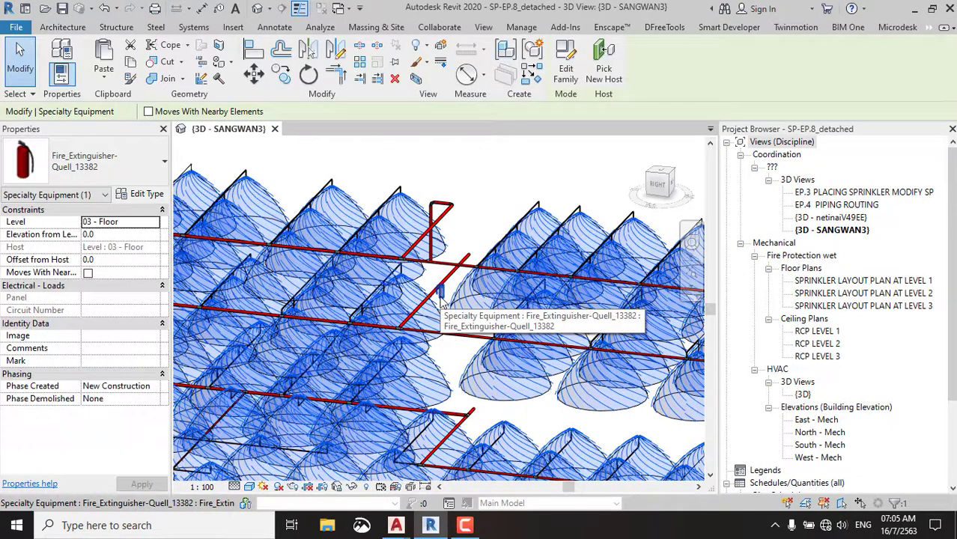
key("s")
key("a")
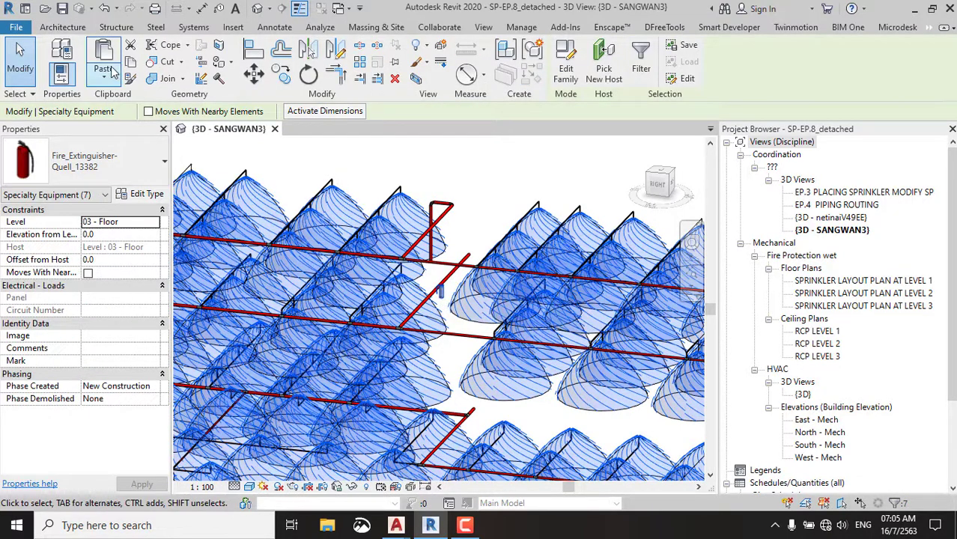
left_click(132, 66)
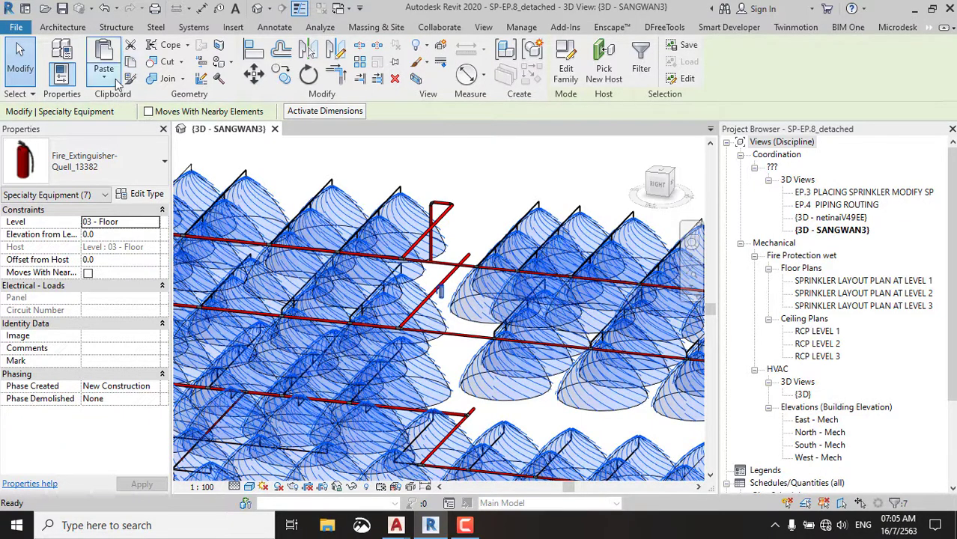
Paste the extinguishers aligned to levels 02 - Floor and Level 1.
left_click(117, 80)
left_click(129, 132)
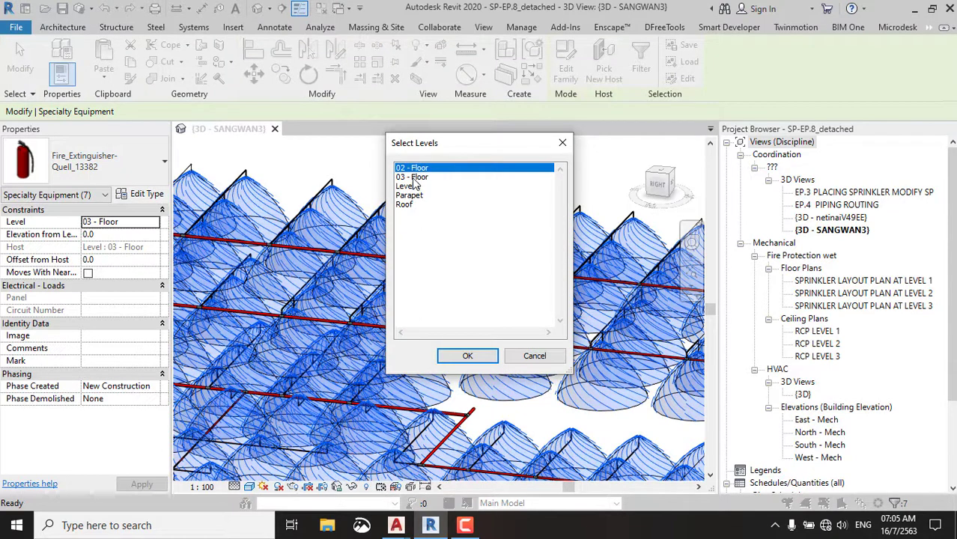
left_click(421, 187)
left_click(419, 169, "shift")
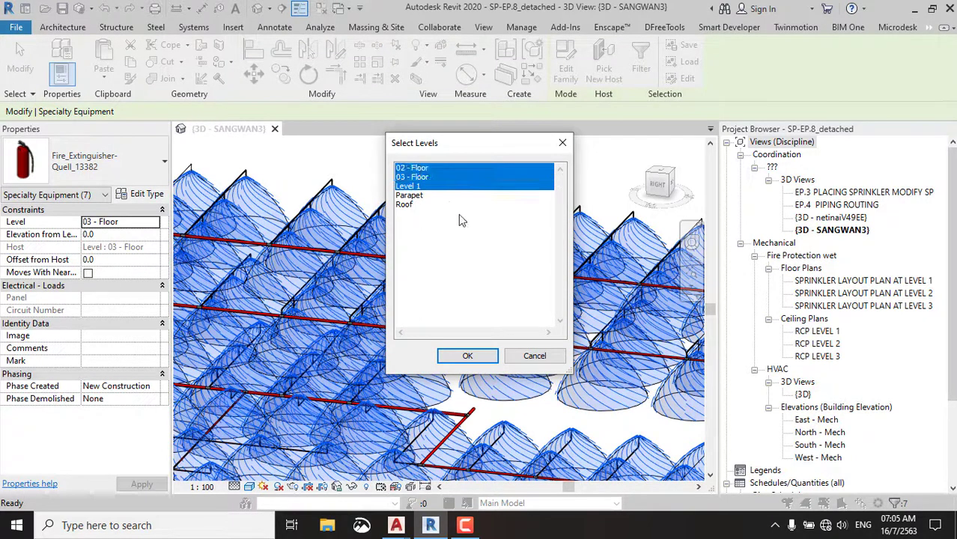
left_click(419, 171)
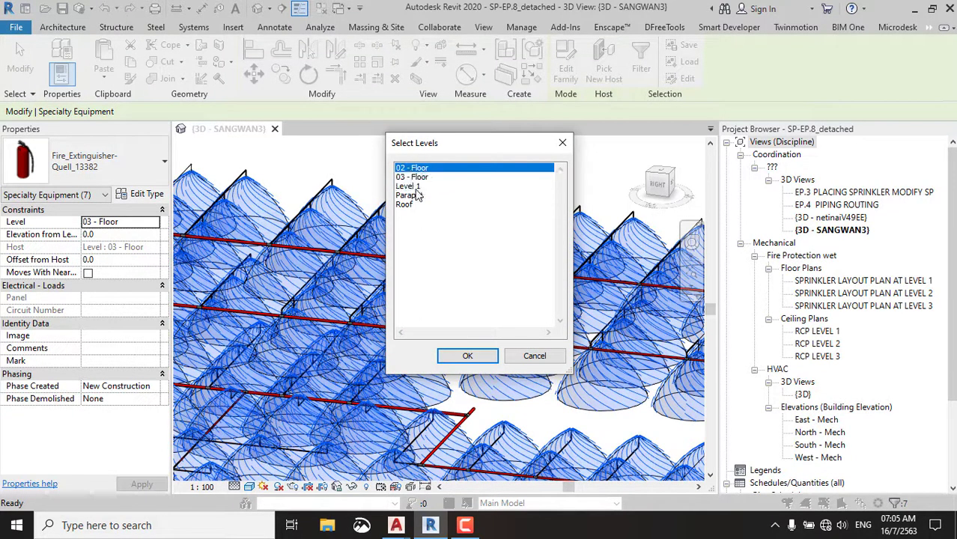
left_click(417, 186, "ctrl")
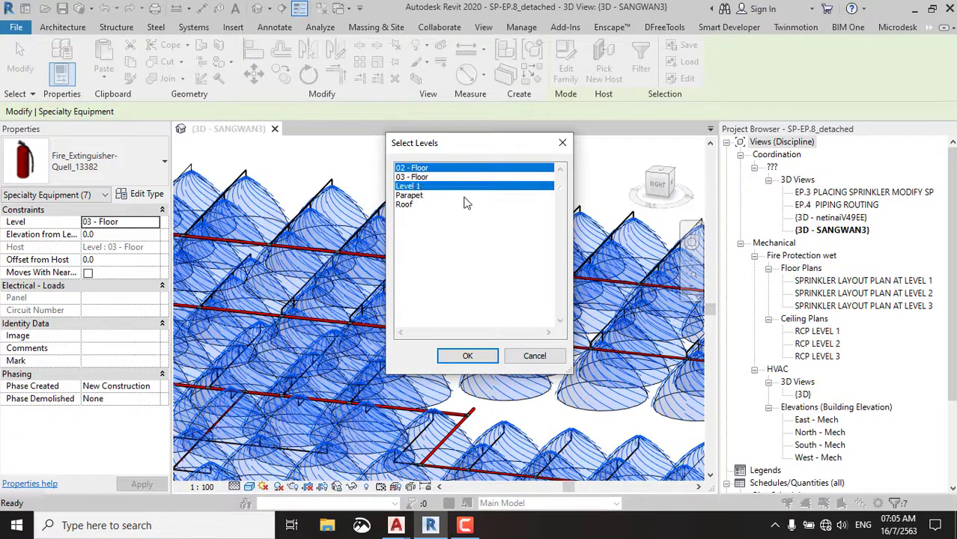
left_click(467, 357)
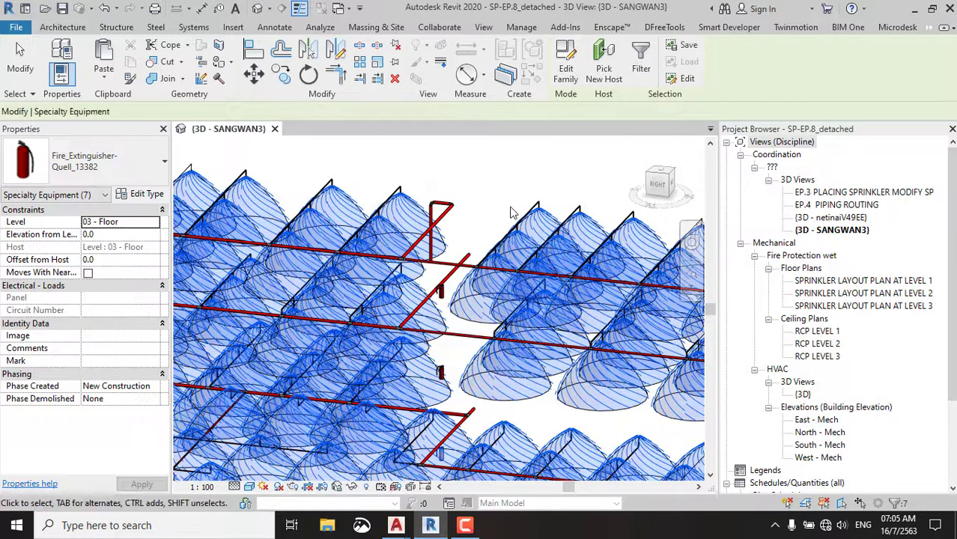
scroll(490, 257, "up", 3)
scroll(490, 256, "up", 2)
scroll(491, 256, "down", 3)
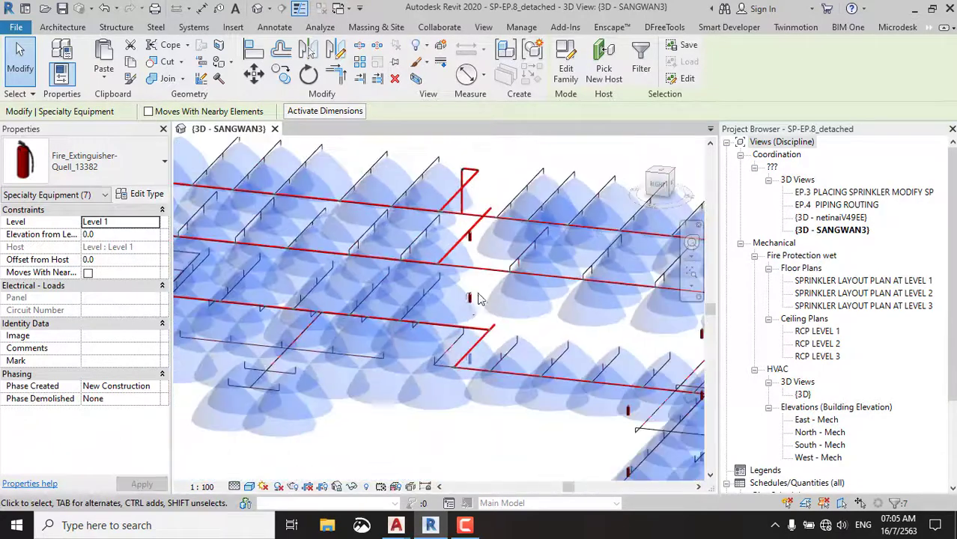
scroll(491, 257, "down", 3)
scroll(491, 256, "down", 3)
key("Escape")
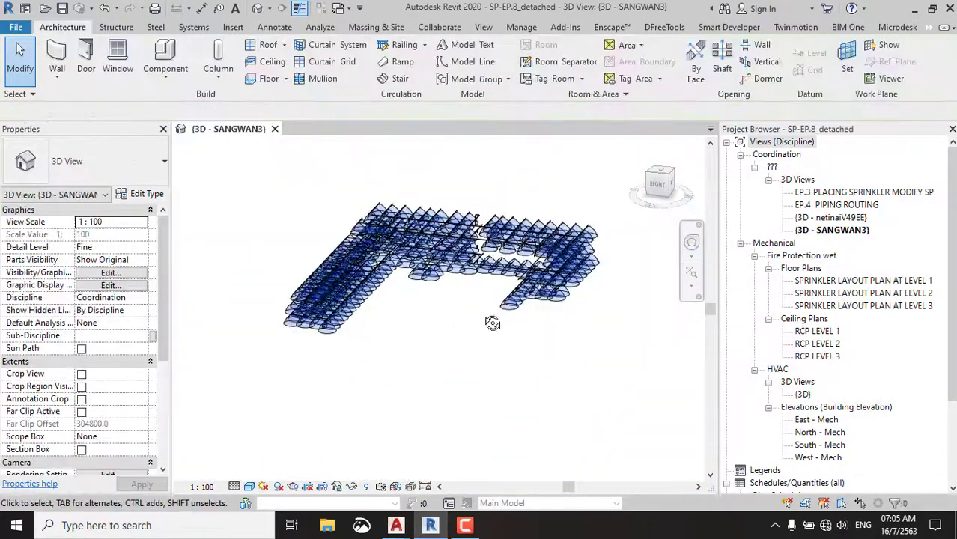
mouse_move(493, 321)
middle_mouse_down("shift")
mouse_move(570, 389)
mouse_move(406, 332)
middle_mouse_up("shift")
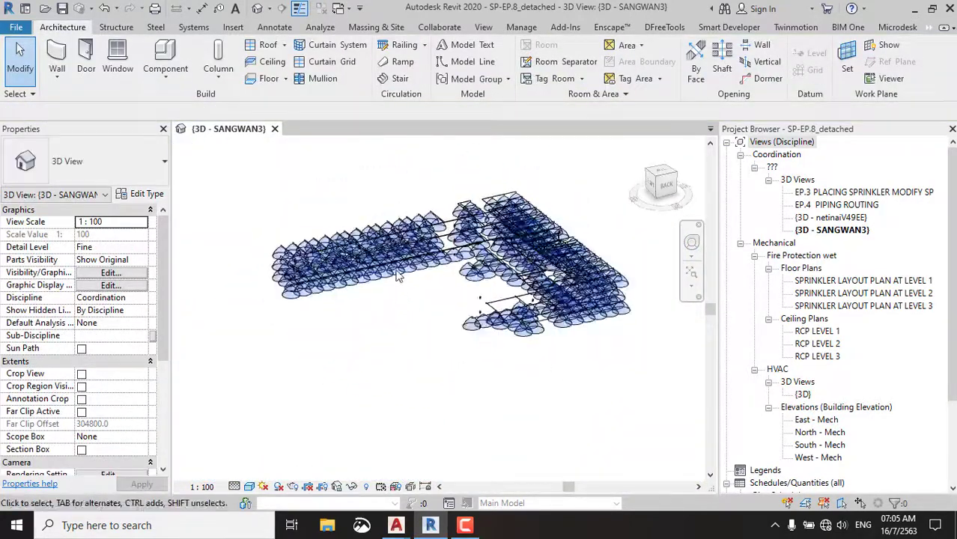
scroll(487, 244, "up", 3)
scroll(486, 243, "up", 3)
scroll(366, 242, "down", 2)
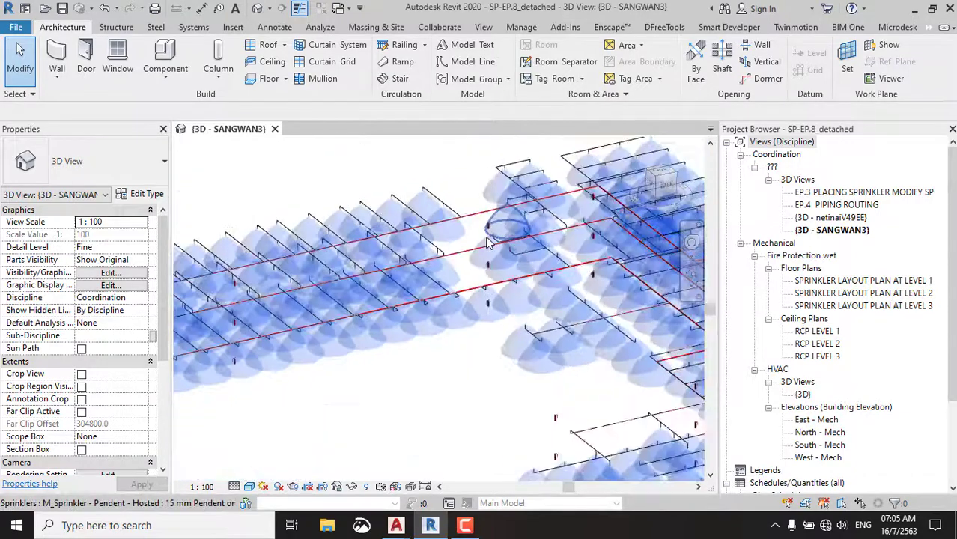
scroll(260, 292, "up", 3)
scroll(260, 292, "down", 2)
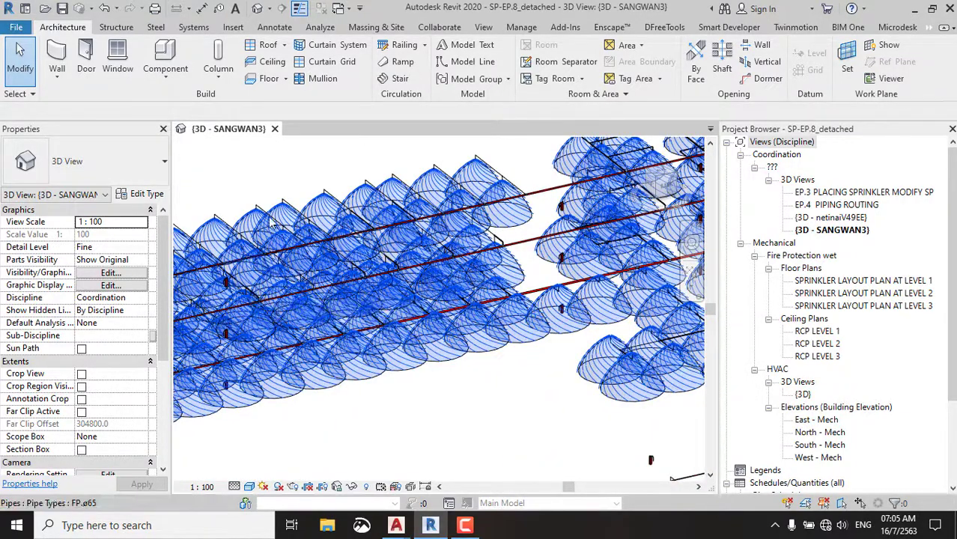
Browse to E:\12.GPO\B15 and select RPPII-15-SN-CENTRAL.rvt.
left_click(45, 9)
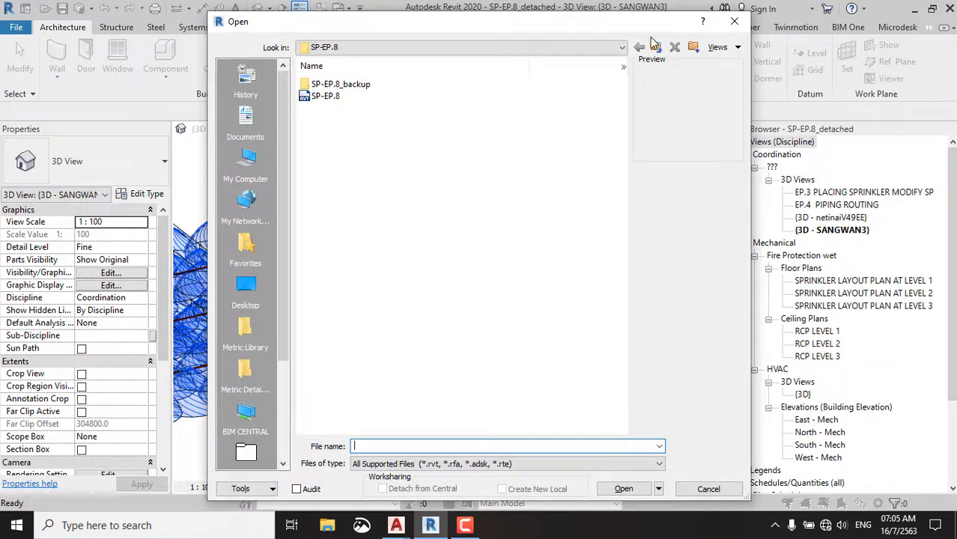
left_click(656, 47)
left_click(657, 48)
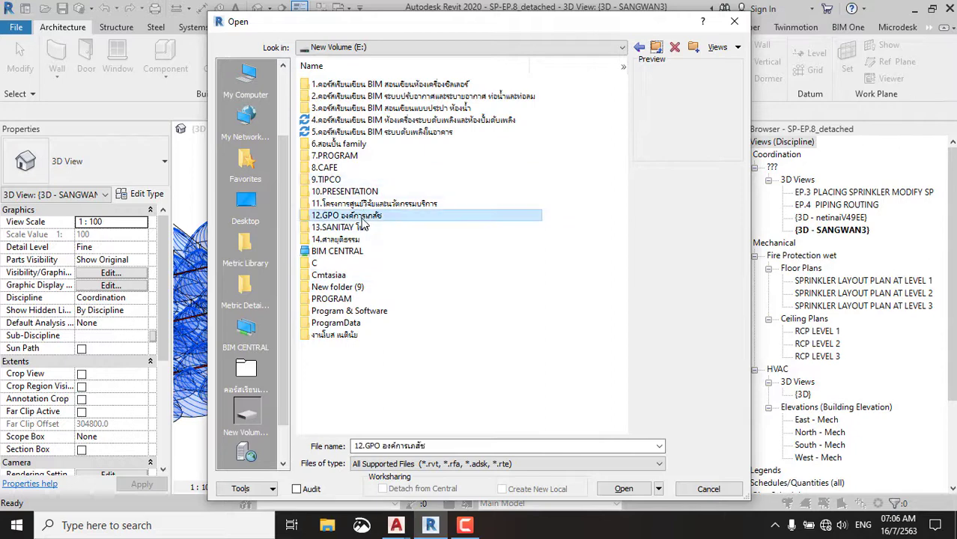
double_click(346, 215)
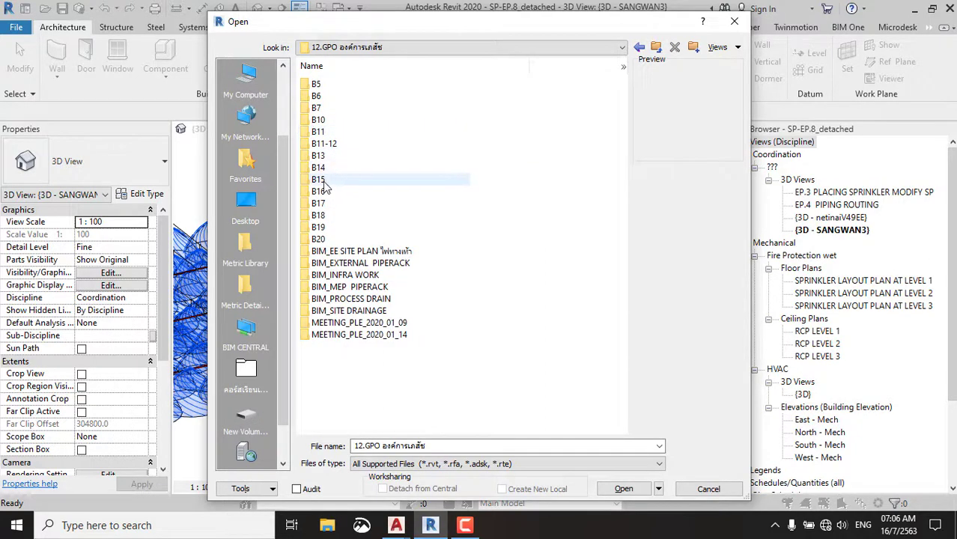
double_click(337, 179)
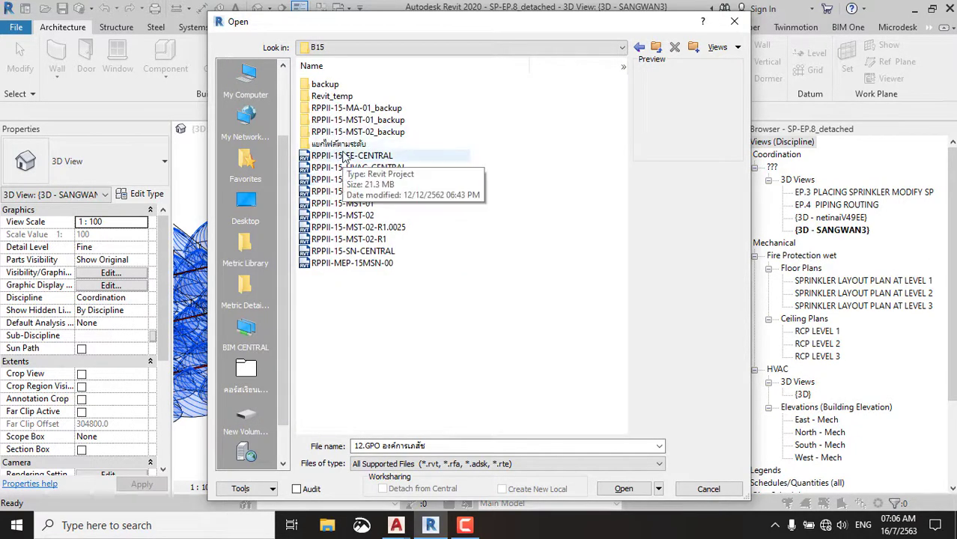
left_click(344, 155)
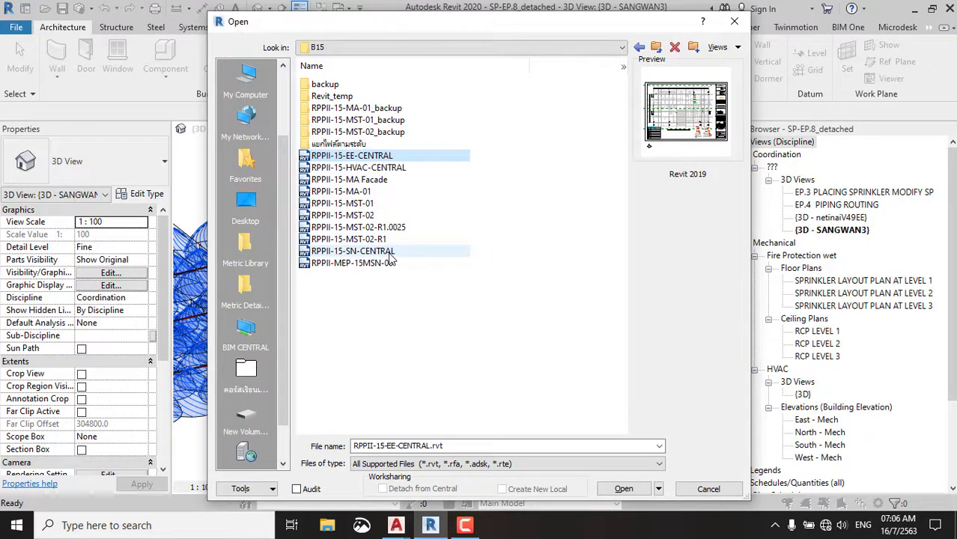
mouse_move(353, 251)
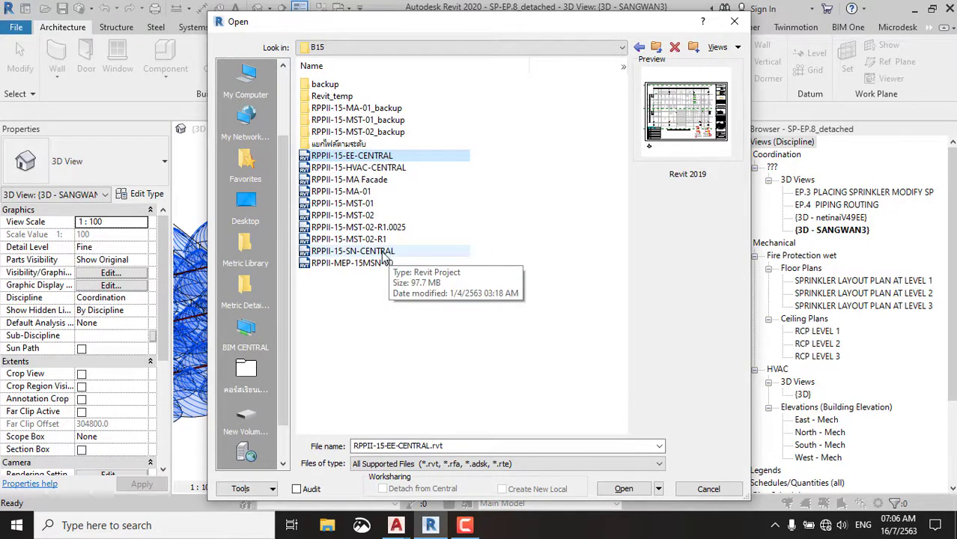
left_click(383, 252)
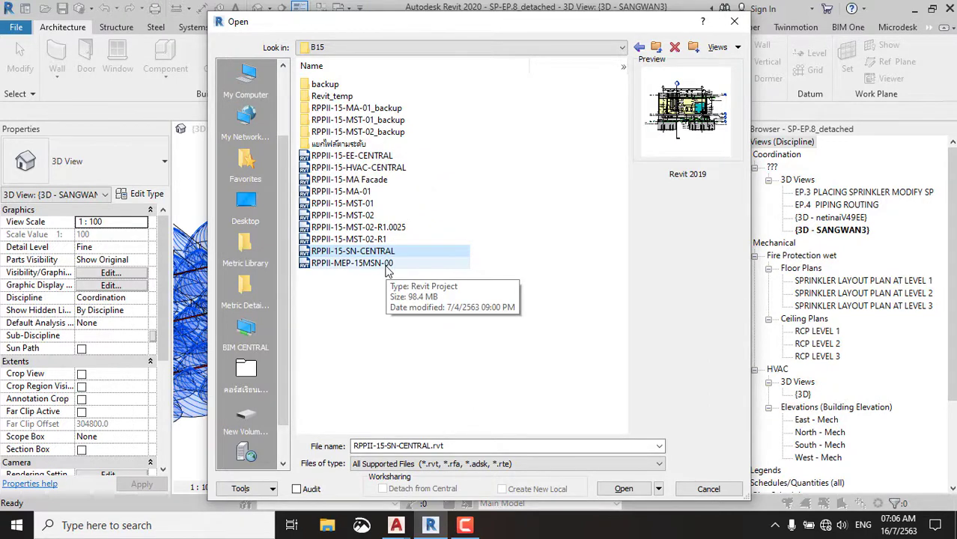
left_click(381, 266)
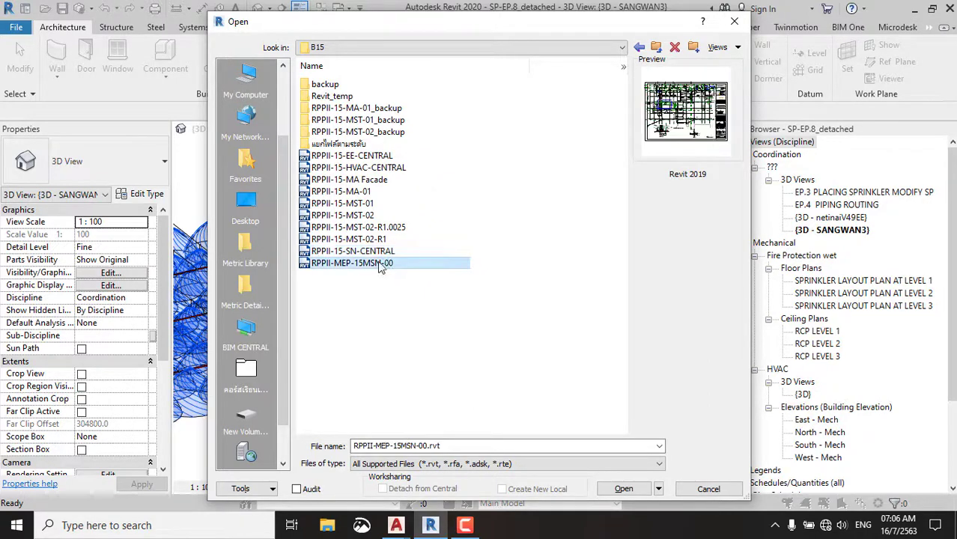
left_click(373, 253)
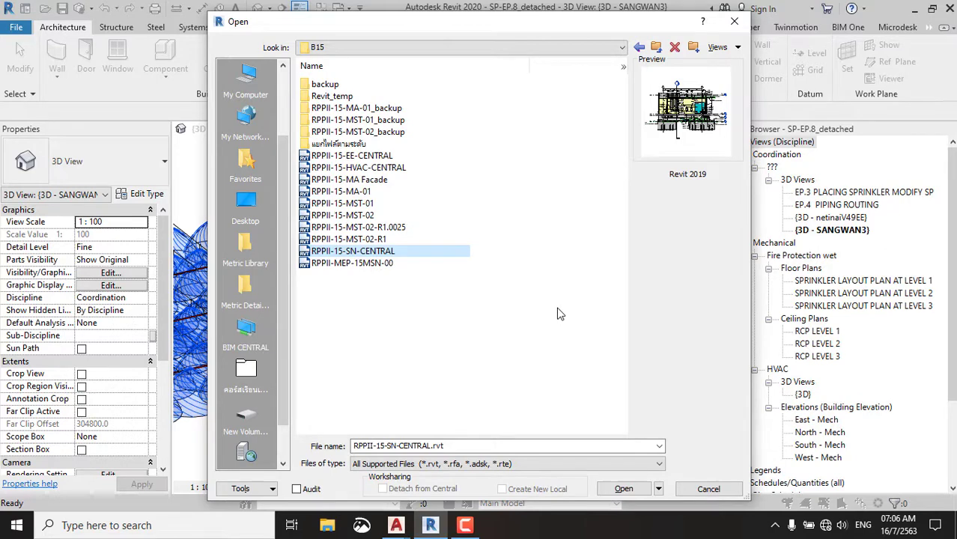
Check folder B14, then return to B15 and open RPPII-15-SN-CENTRAL.rvt.
left_click(656, 47)
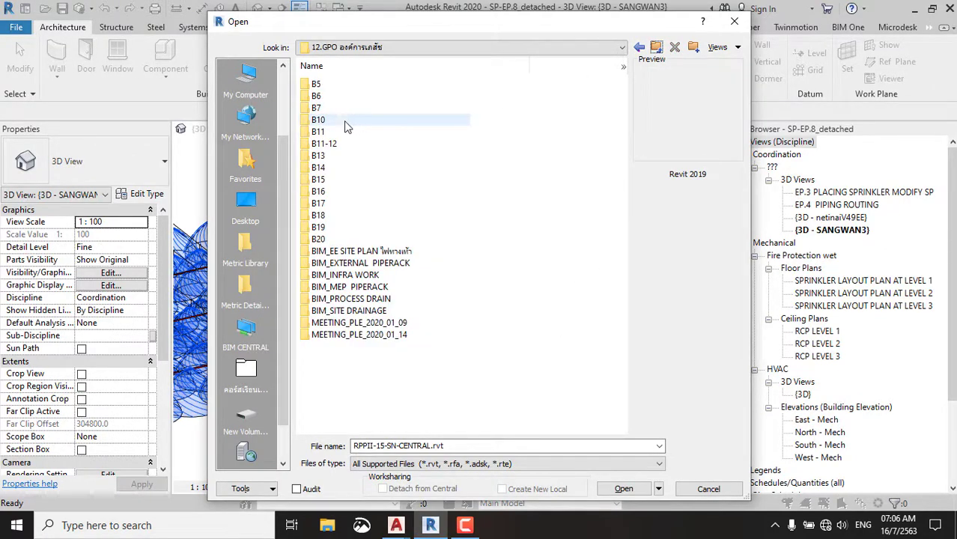
double_click(332, 169)
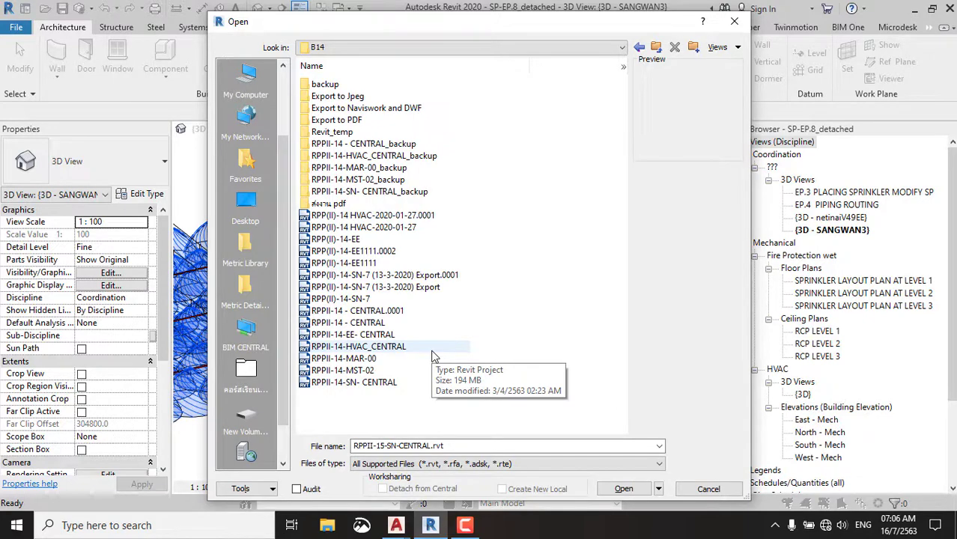
left_click(656, 48)
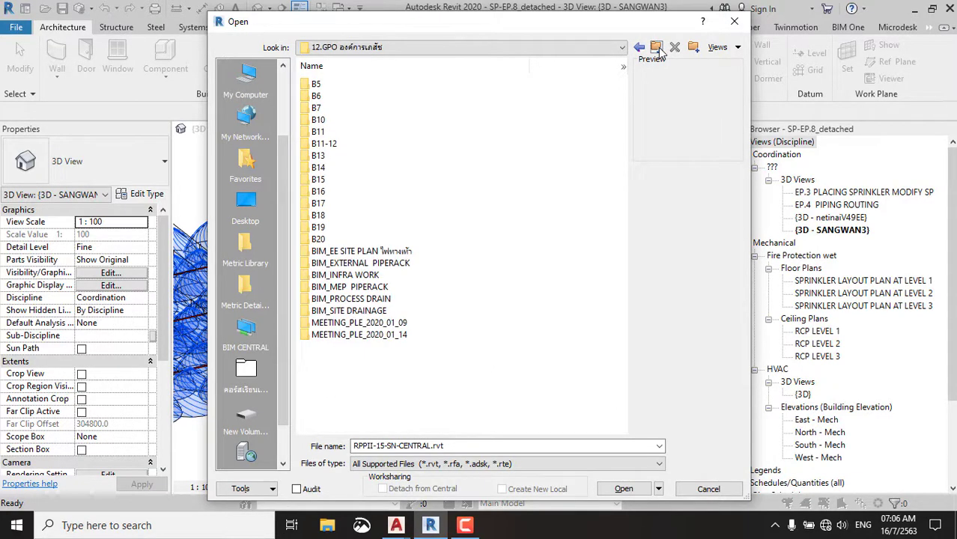
double_click(330, 185)
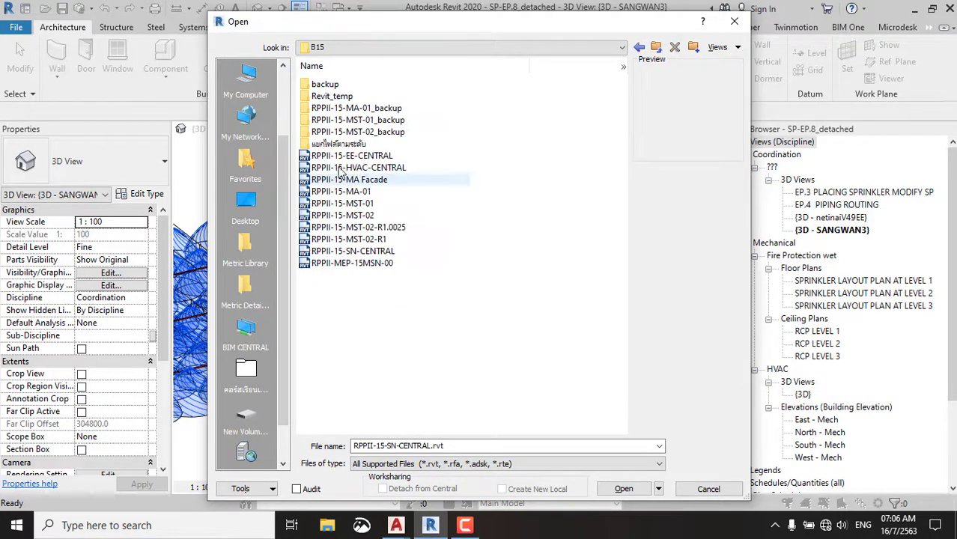
left_click(382, 252)
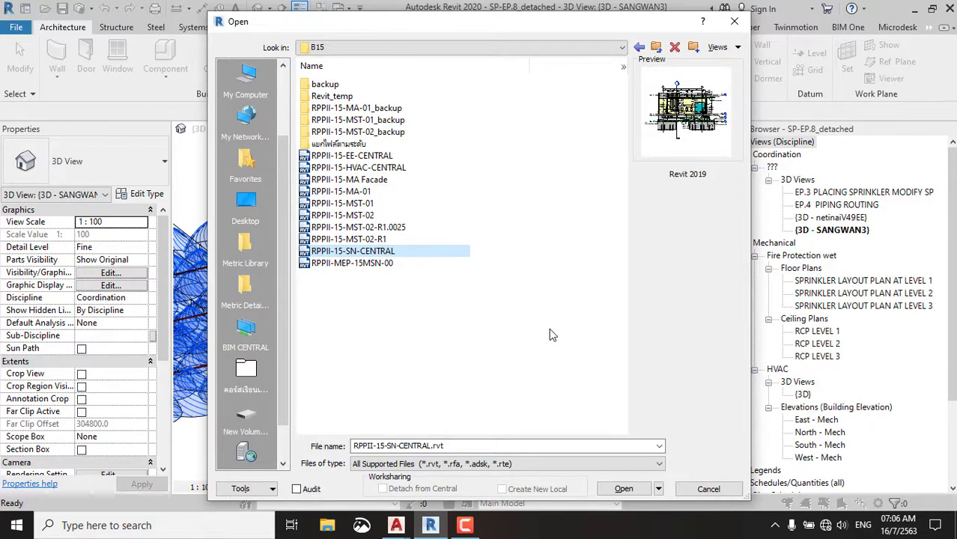
left_click(624, 489)
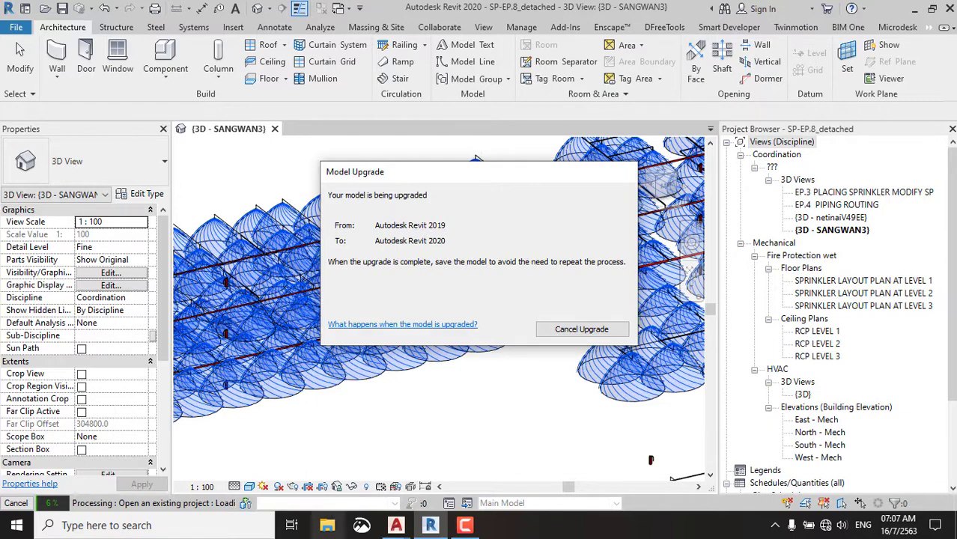
Open File Explorer from the taskbar while the 2019-to-2020 model upgrade runs.
left_click(327, 525)
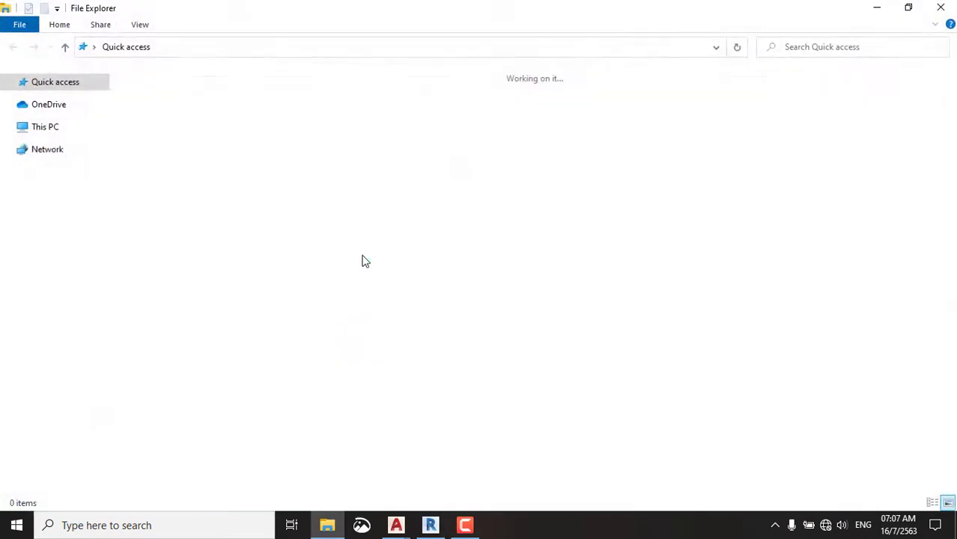
Open New Volume (E:) and the fire-protection BIM course folder, checking Fire Suppression.
double_click(476, 127)
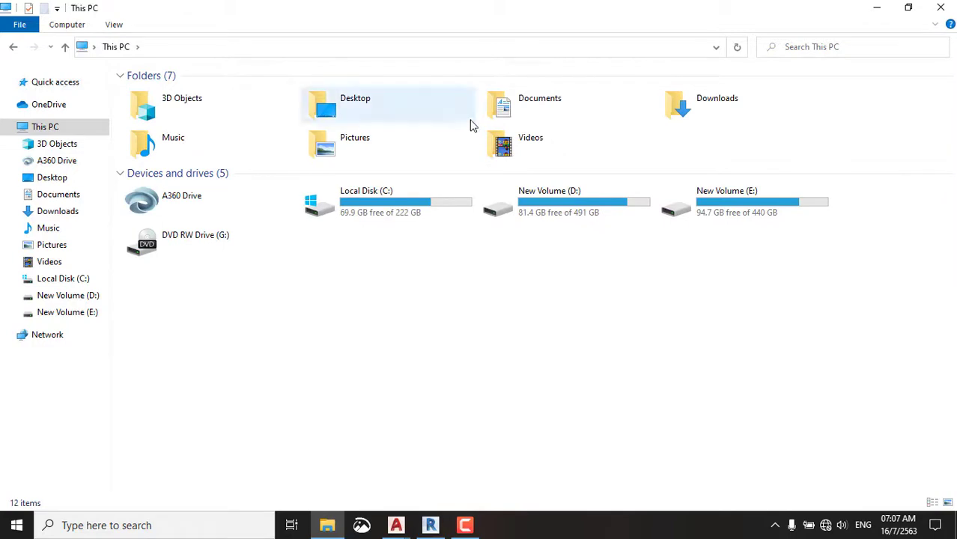
left_click(734, 201)
double_click(734, 201)
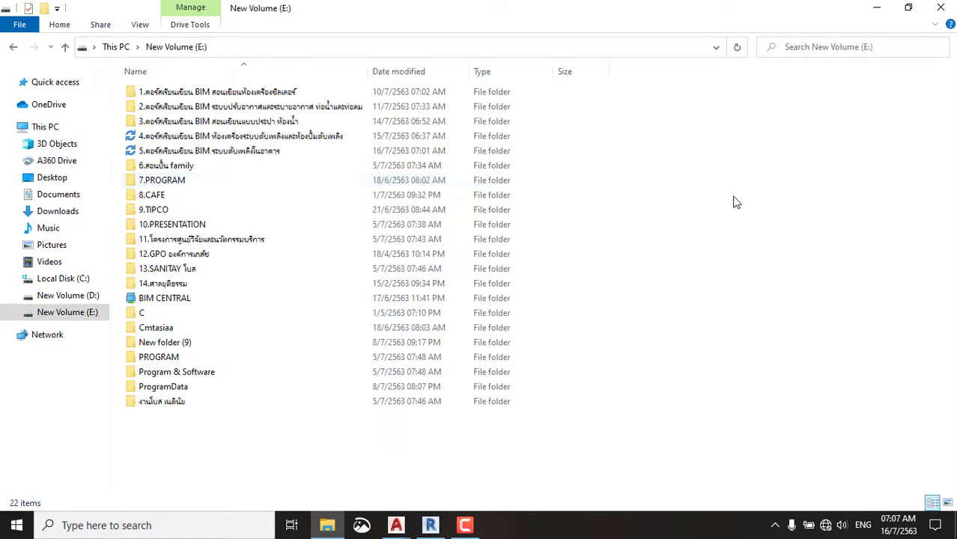
left_click(239, 153)
double_click(240, 157)
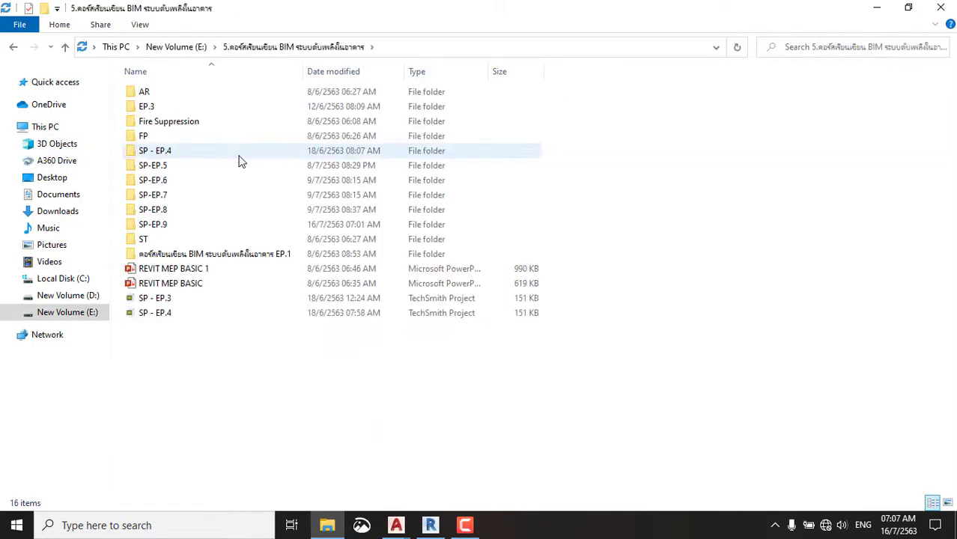
double_click(180, 124)
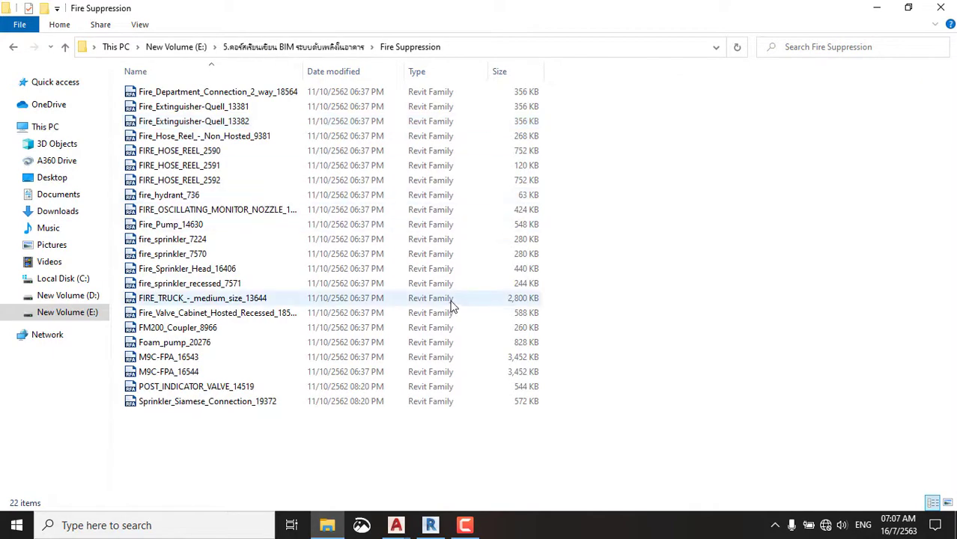
scroll(452, 305, "up", 2, "ctrl")
scroll(452, 305, "up", 1, "ctrl")
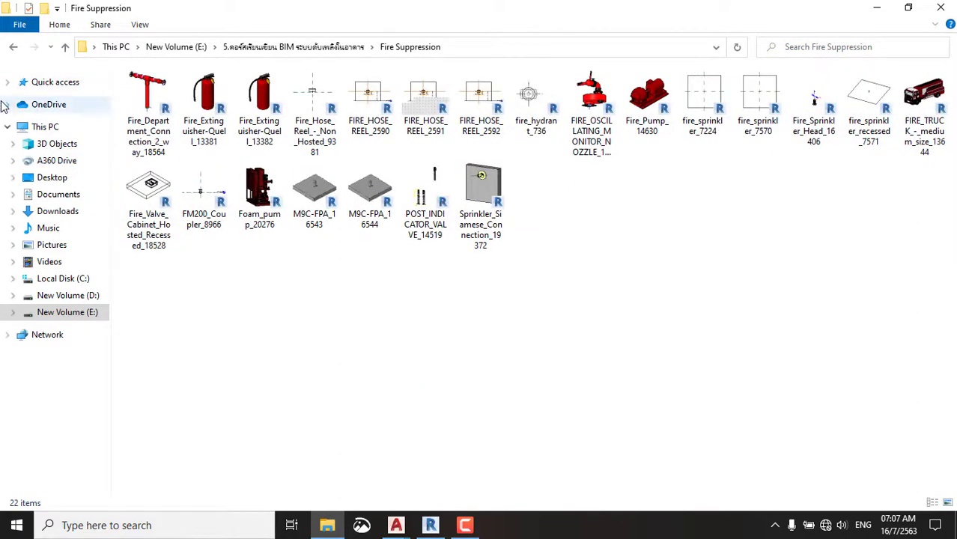
Look through the EP.3, AR and EP.1 folders, then open FP.
left_click(13, 46)
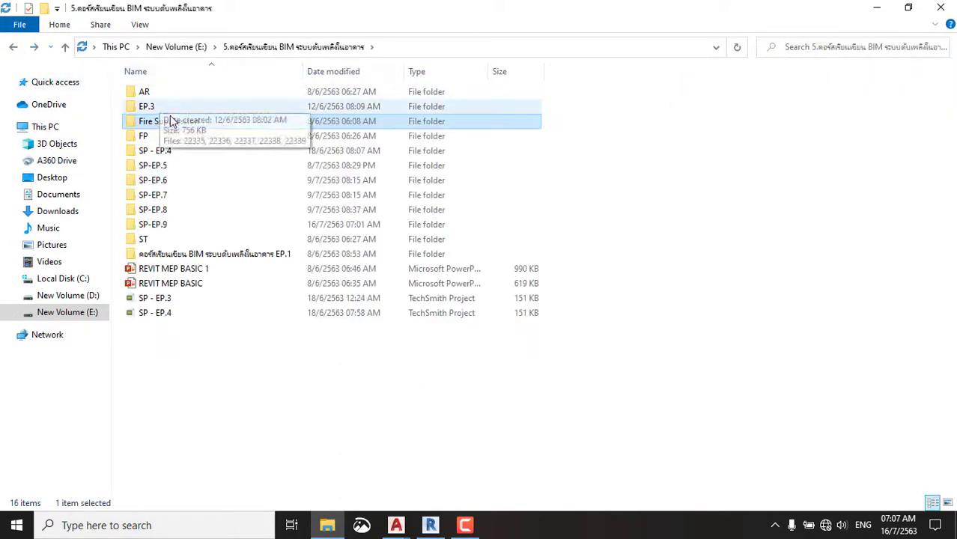
double_click(166, 107)
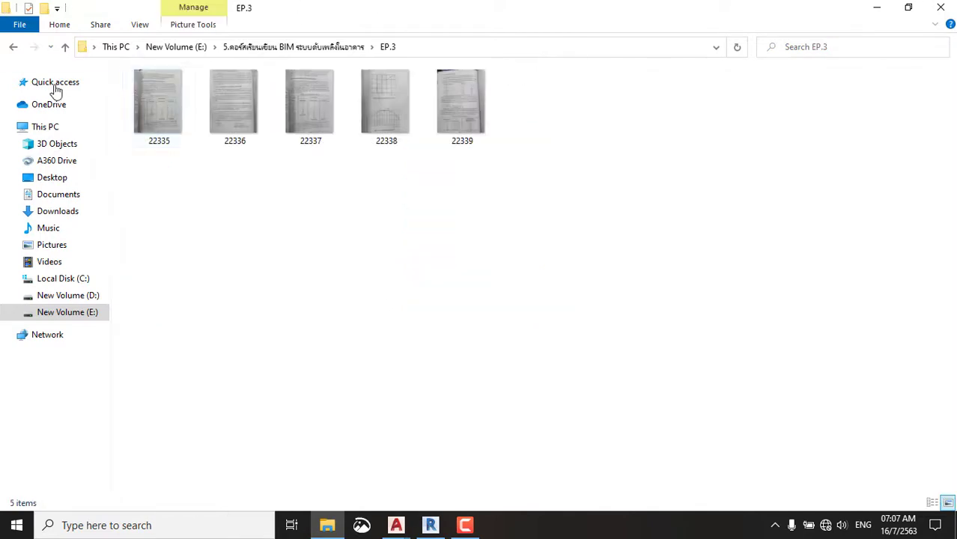
left_click(14, 48)
double_click(161, 94)
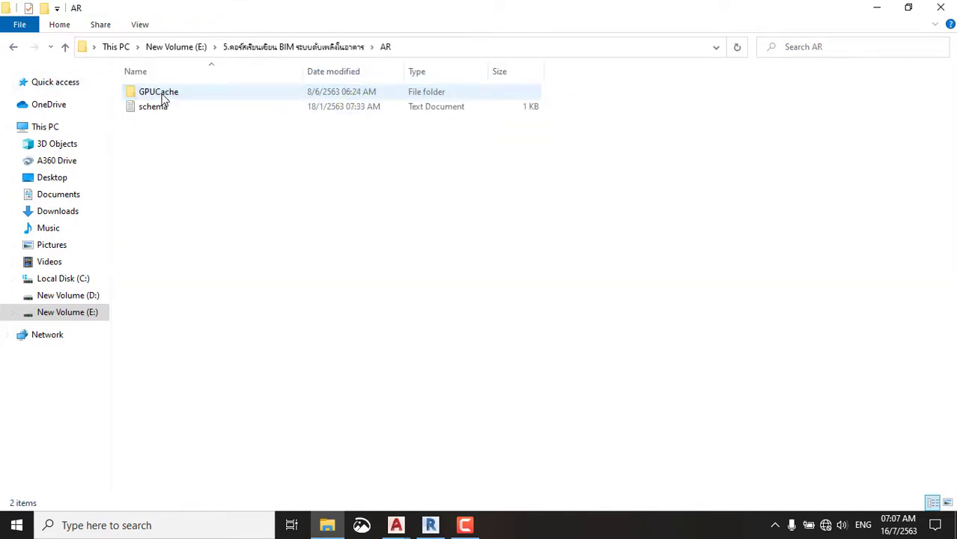
left_click(12, 50)
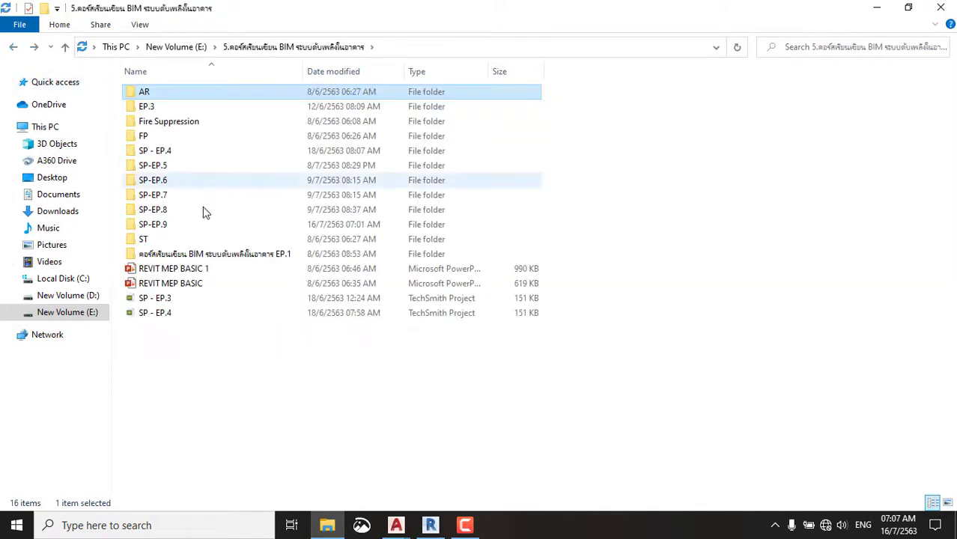
double_click(224, 256)
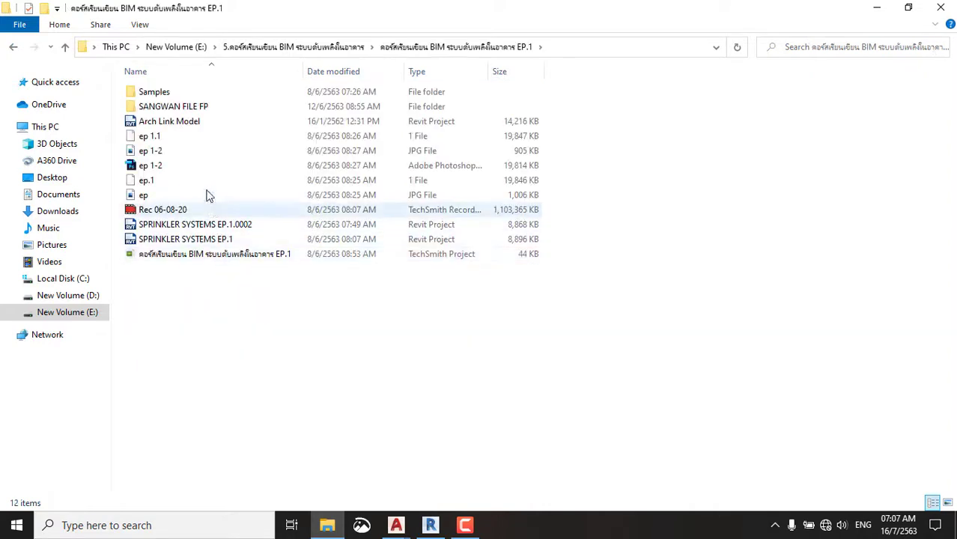
left_click(13, 50)
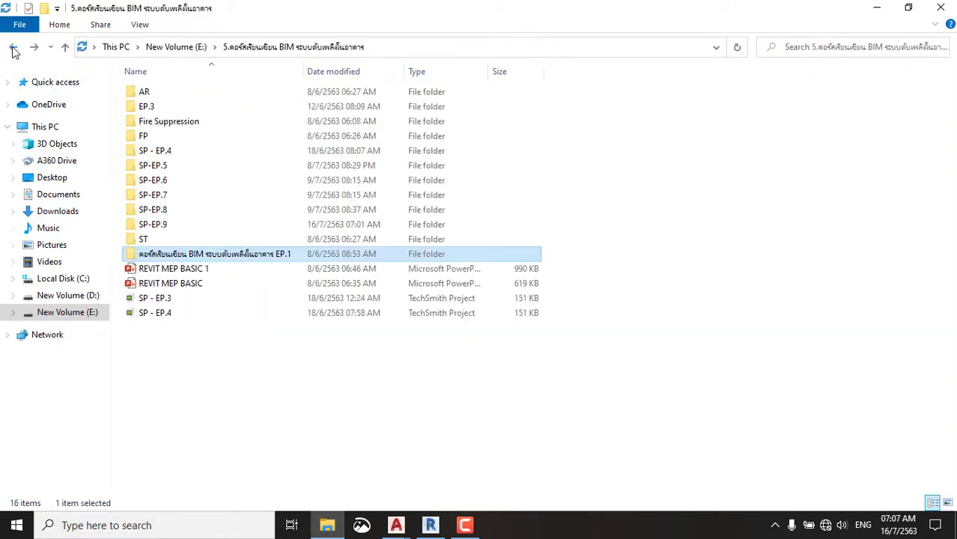
double_click(167, 138)
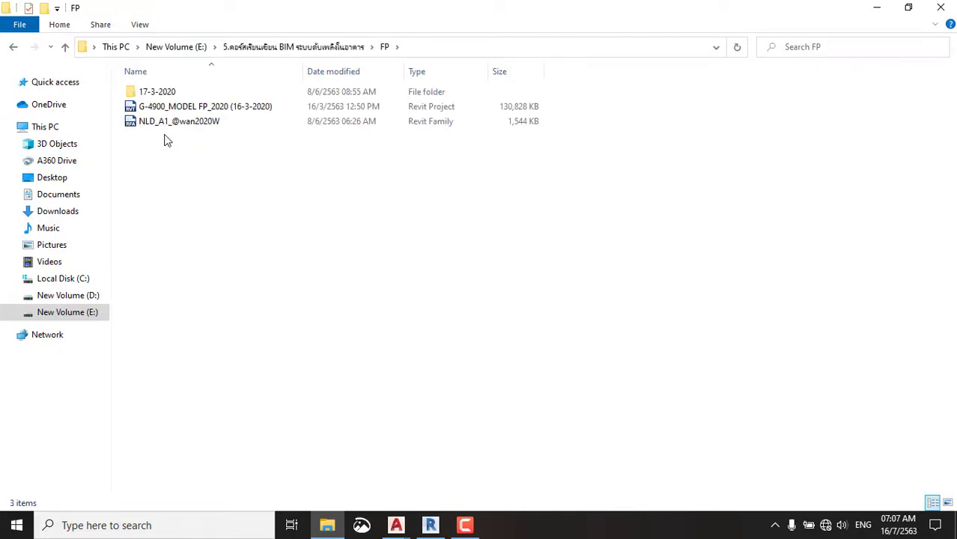
View 17-3-2020 as large thumbnails, then return to FP and inspect its files.
double_click(177, 94)
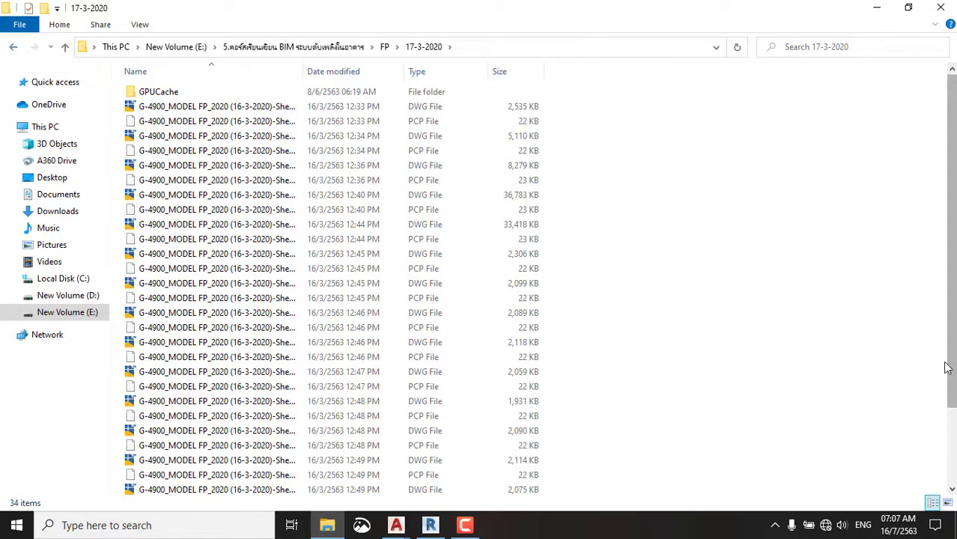
left_click(948, 503)
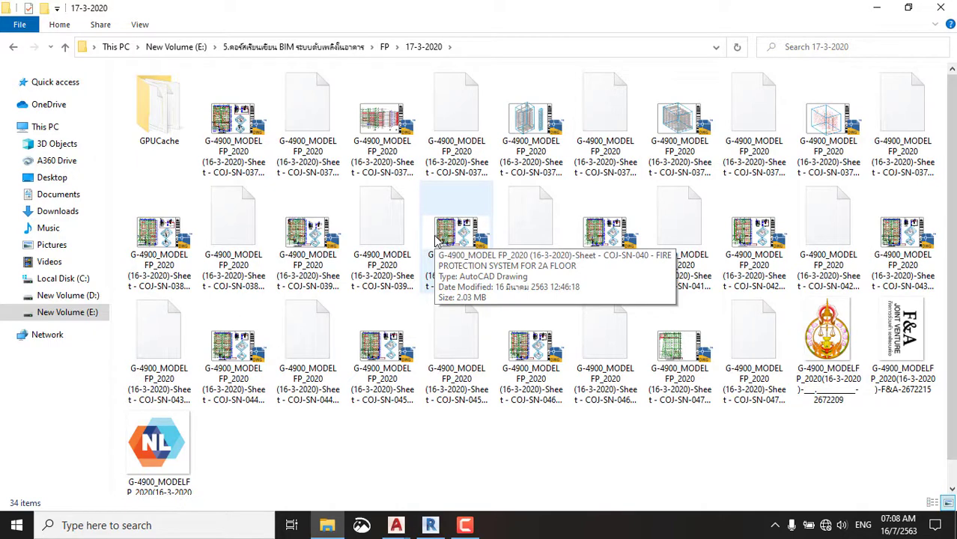
left_click(13, 47)
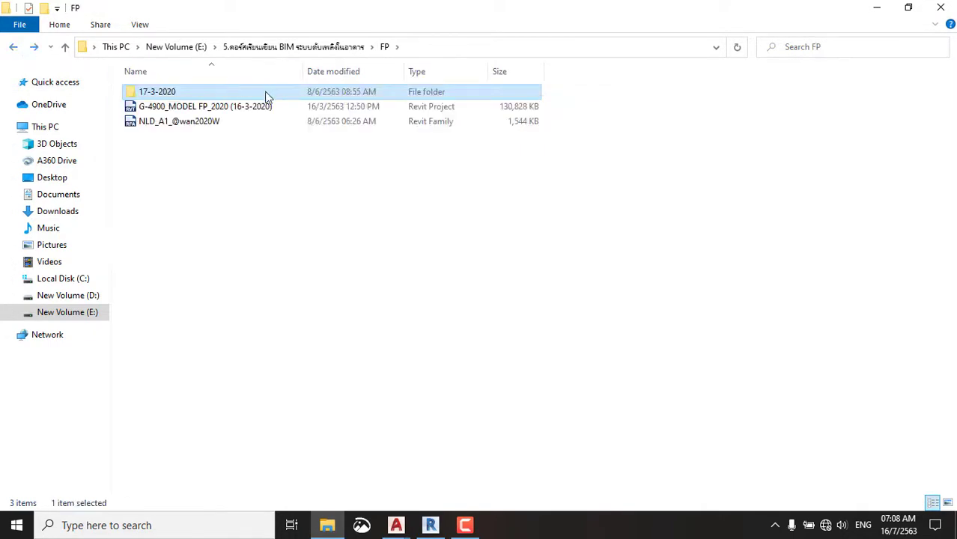
left_click(239, 109)
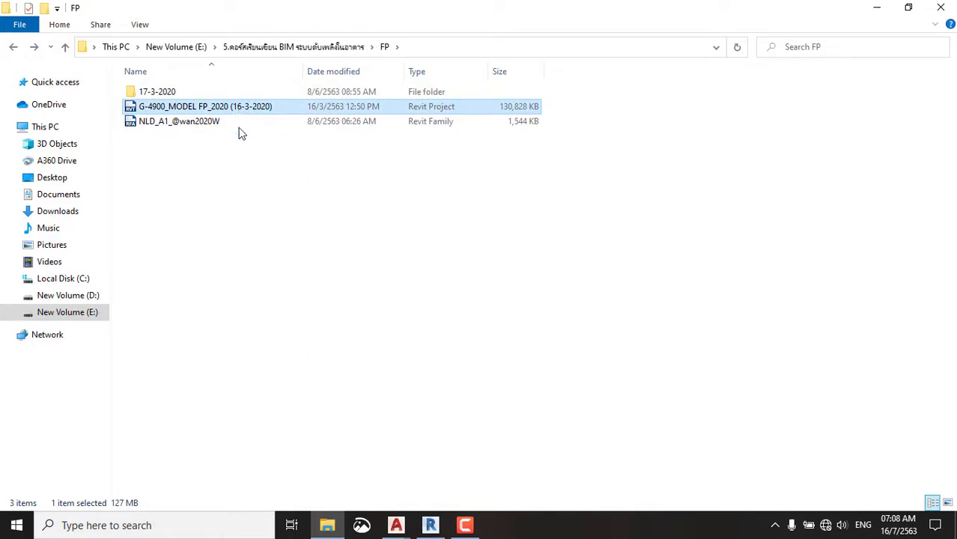
left_click(238, 157)
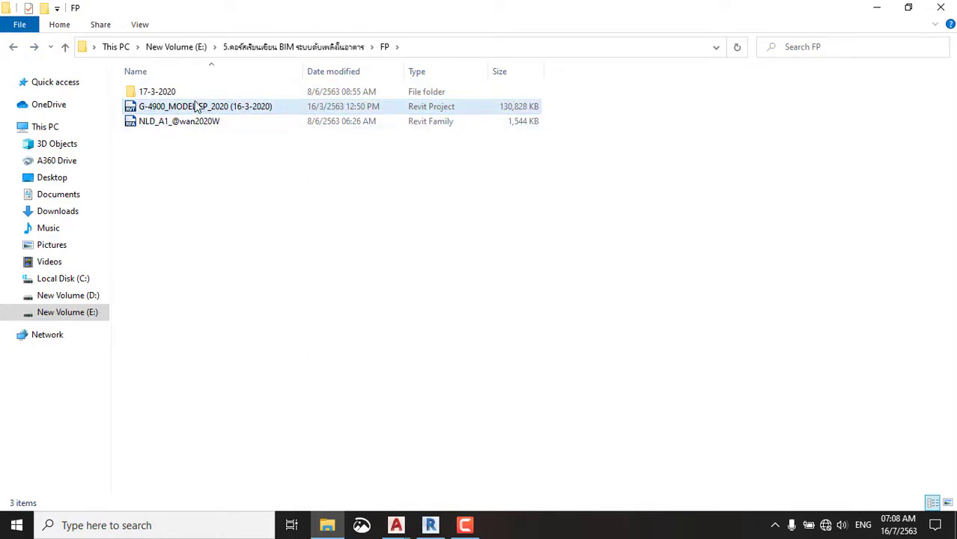
left_click(164, 93)
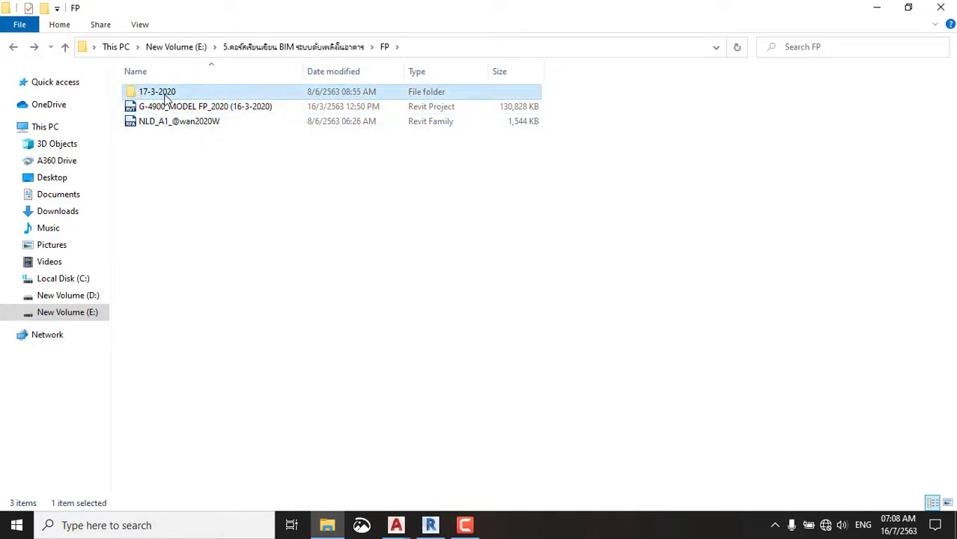
left_click(384, 264)
mouse_move(465, 526)
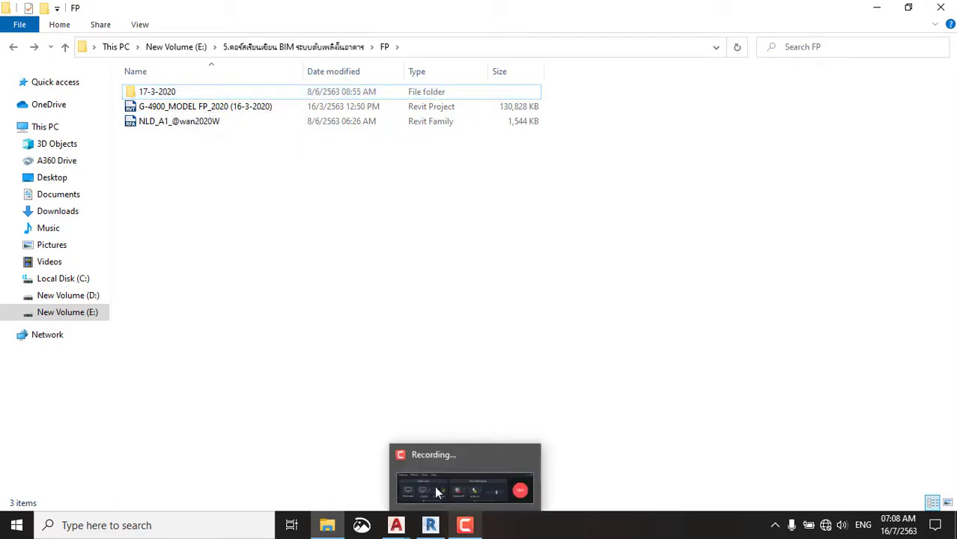
Check the Revit upgrade, then show the FP folder's files as large icons.
left_click(432, 527)
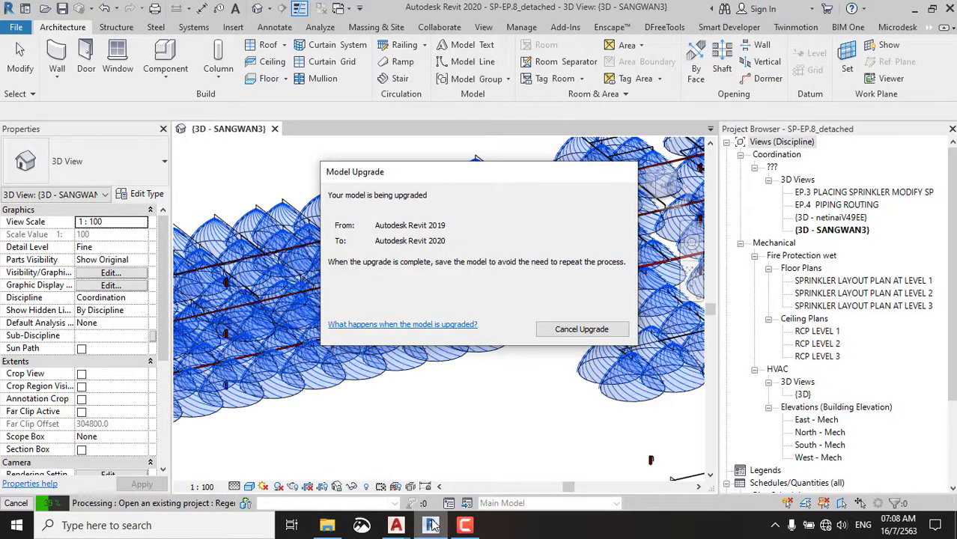
left_click(341, 526)
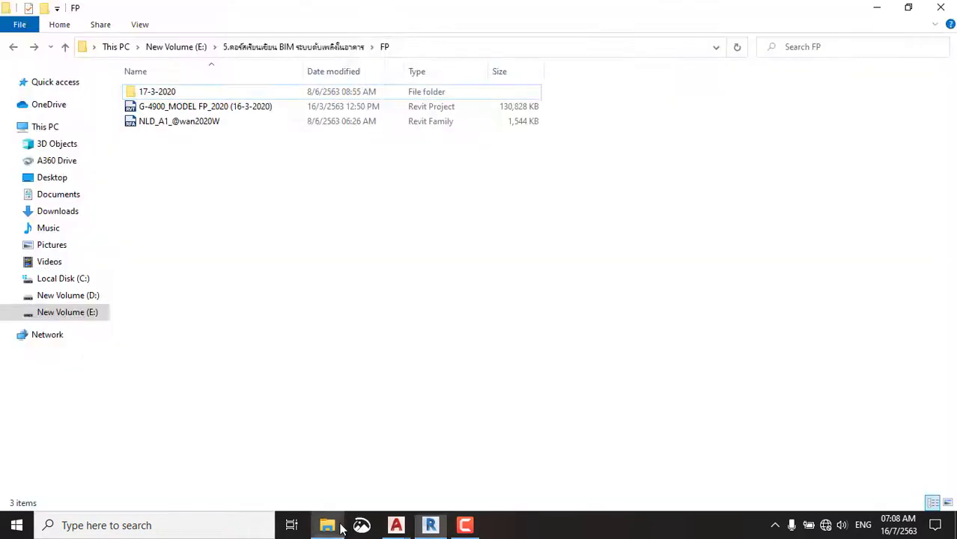
left_click(210, 109)
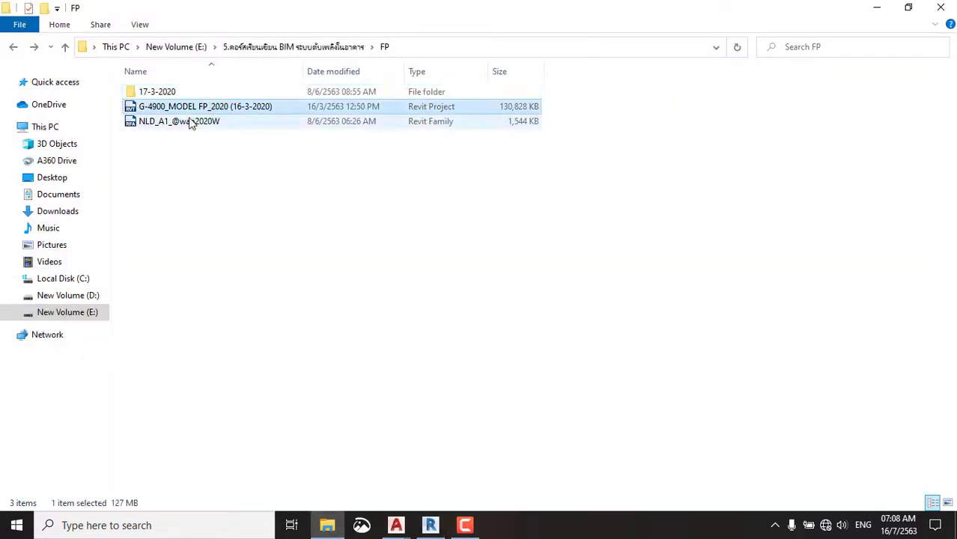
left_click(191, 123)
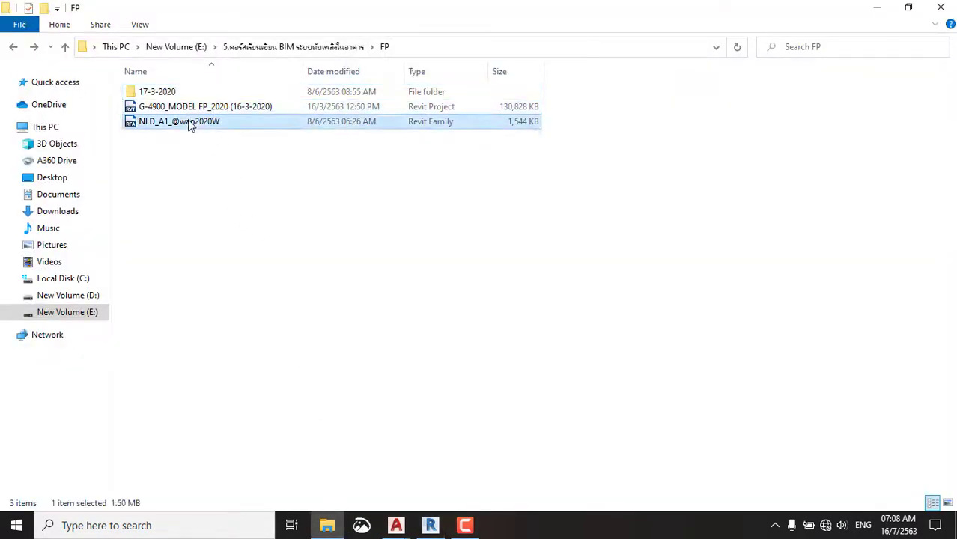
left_click(949, 504)
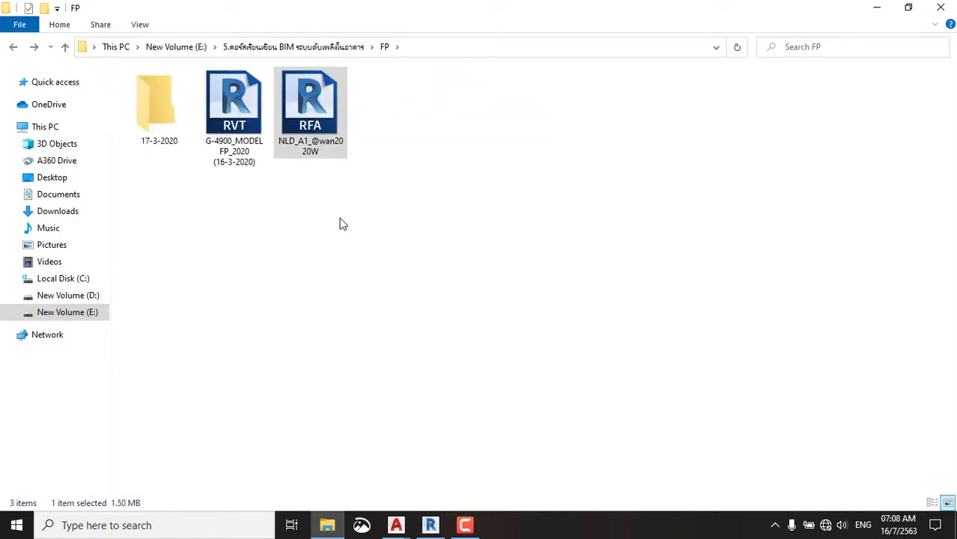
left_click(241, 111)
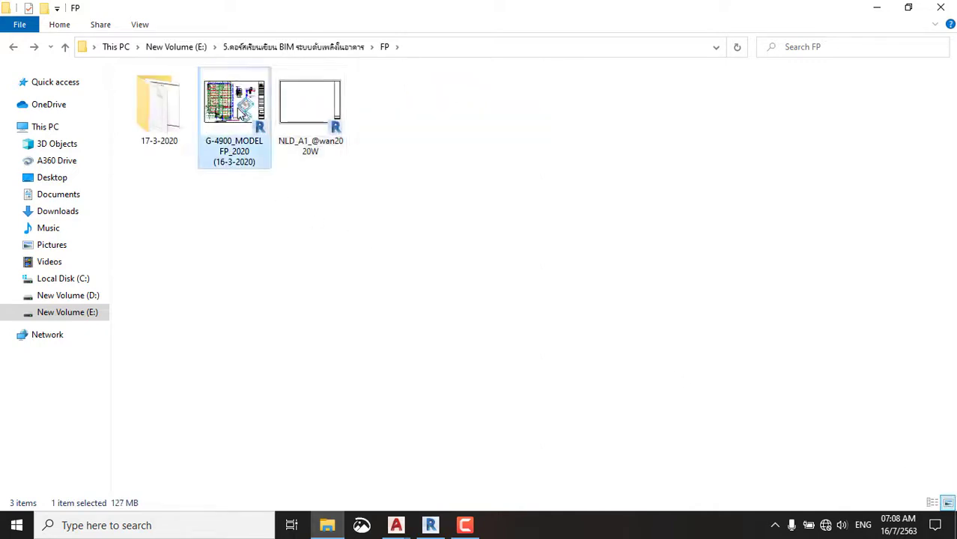
Reopen 17-3-2020 and select the first G-4900_MODEL FP_2020 sheet file.
left_click(170, 107)
left_click(232, 105)
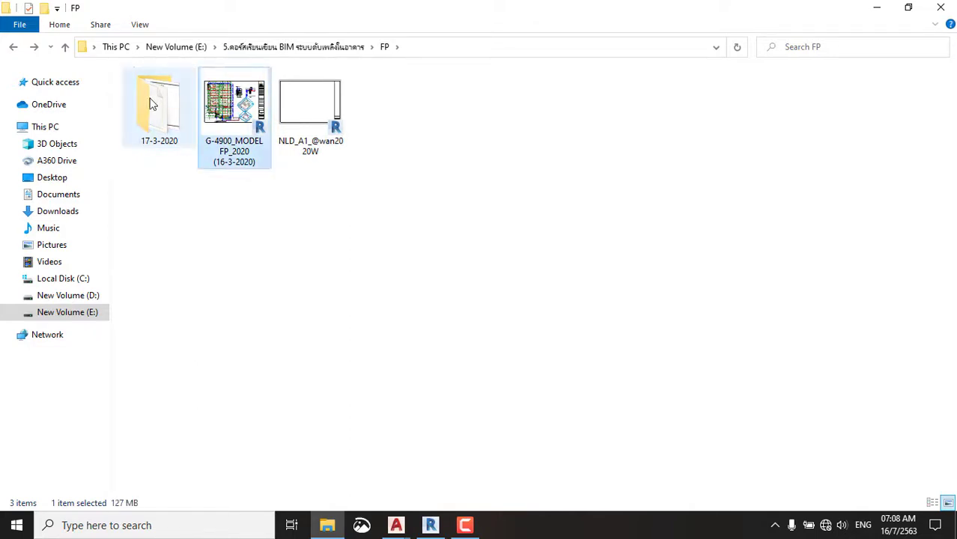
left_click(152, 105)
left_click(227, 100)
mouse_move(159, 105)
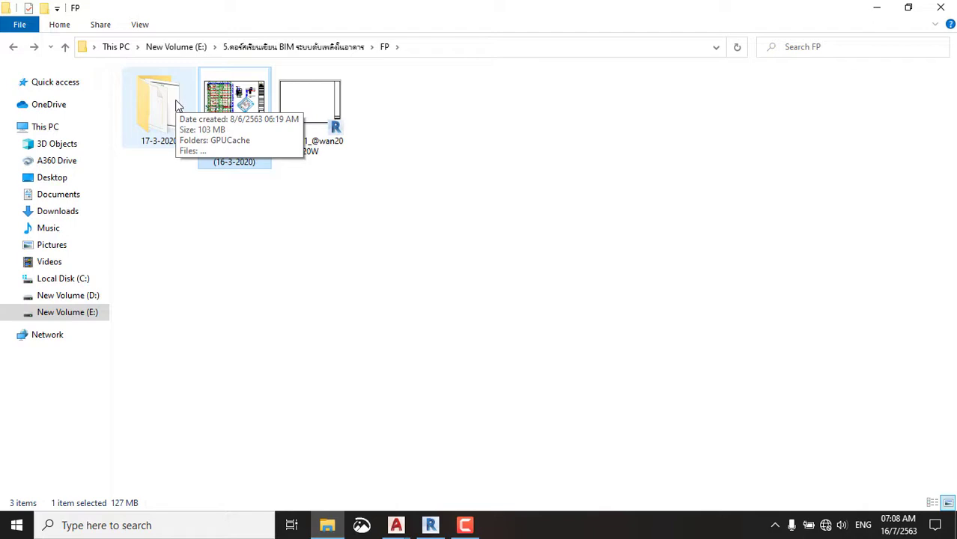
double_click(172, 105)
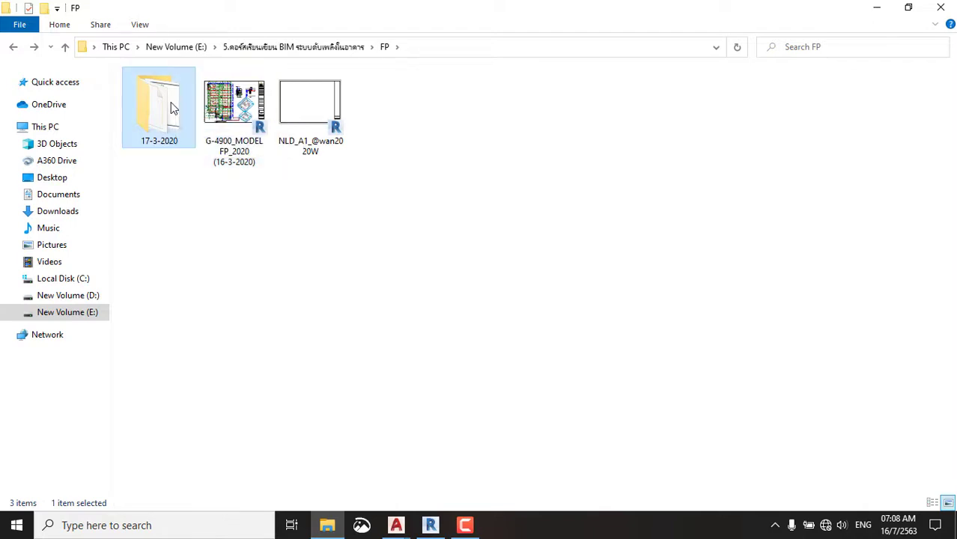
left_click(252, 129)
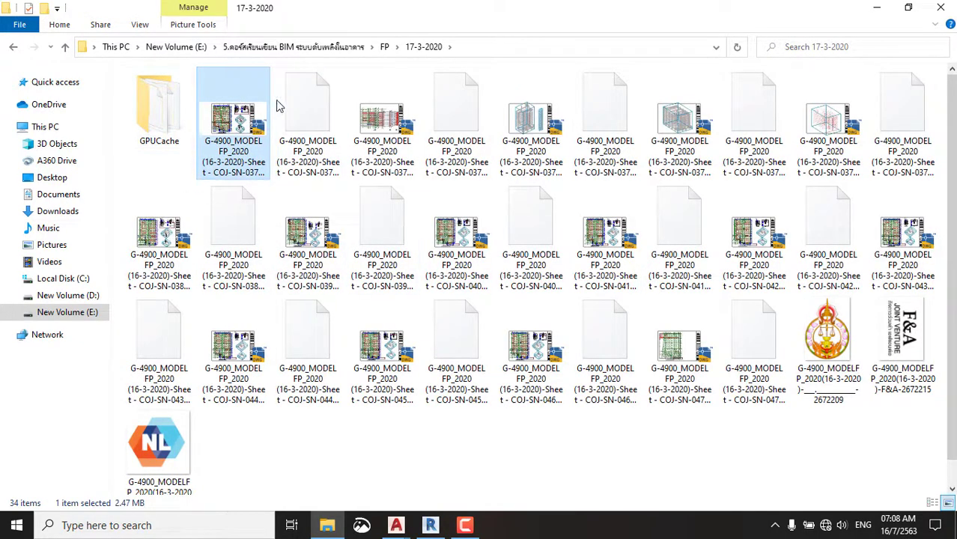
Open the COJ-SN-037 sheet DWG in AutoCAD without proxy graphics, maximised.
double_click(238, 126)
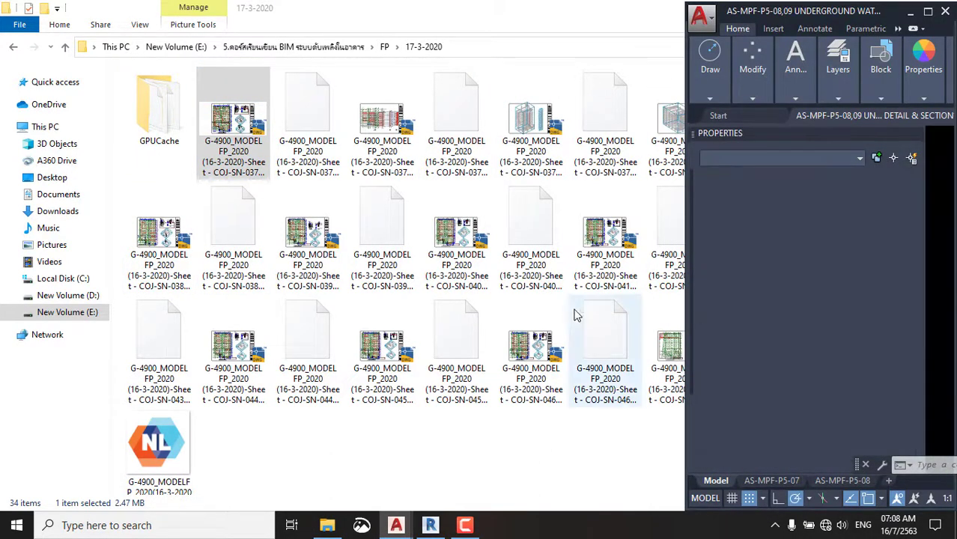
left_click(431, 525)
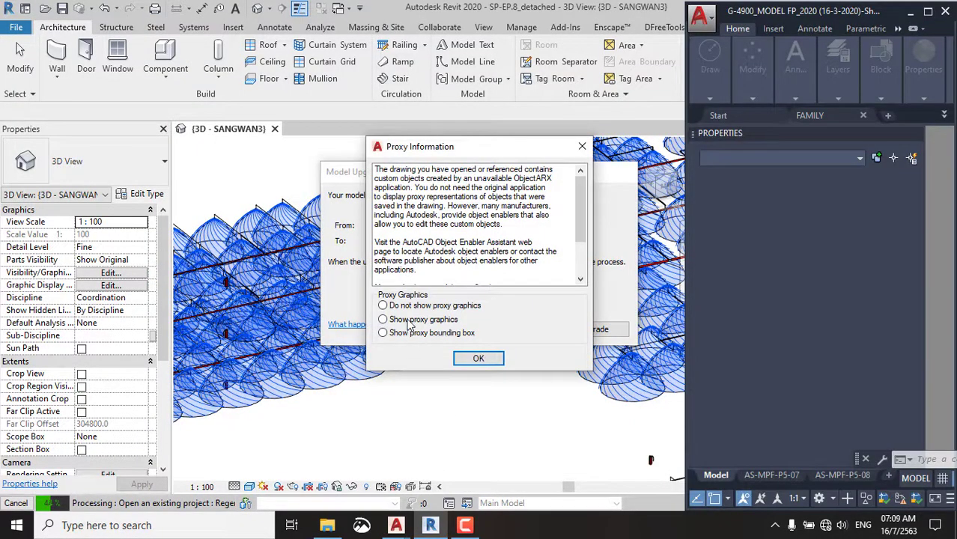
left_click(382, 305)
left_click(472, 361)
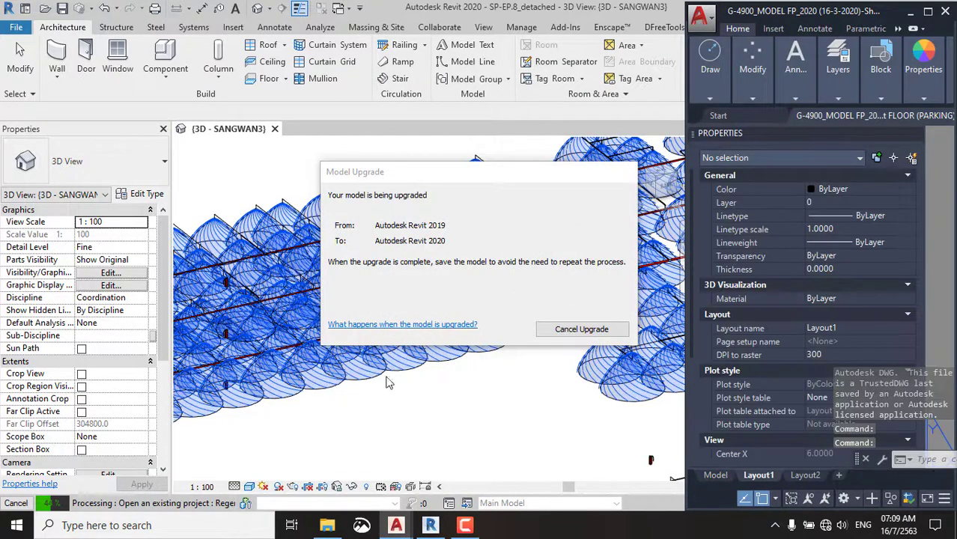
left_click(929, 13)
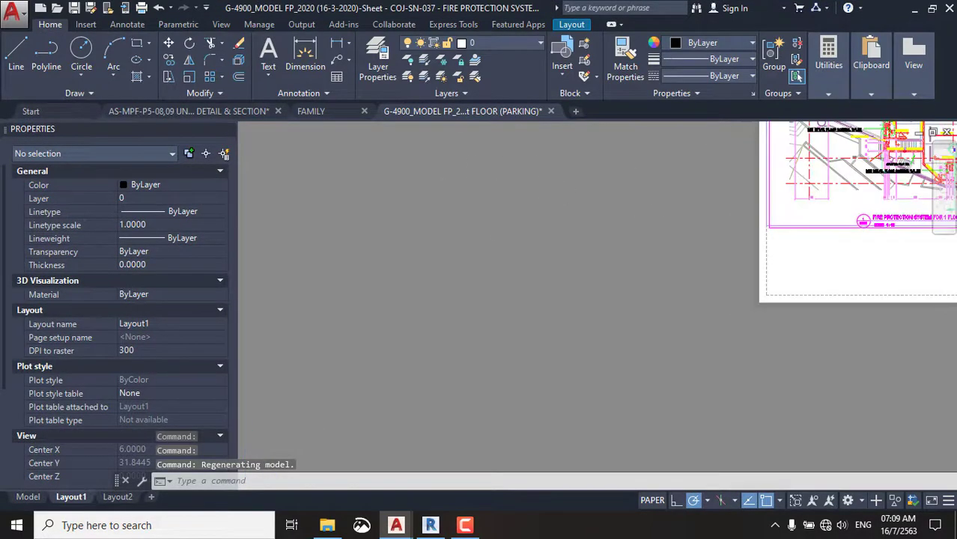
Switch the fire protection sheet to model space and zoom into the parking-floor sprinkler plan.
scroll(739, 151, "up", 5)
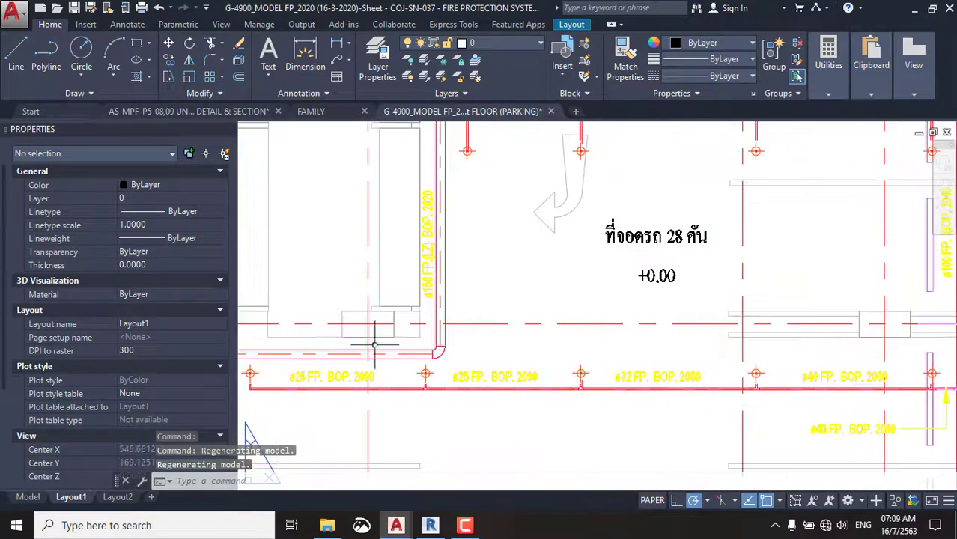
left_click(31, 498)
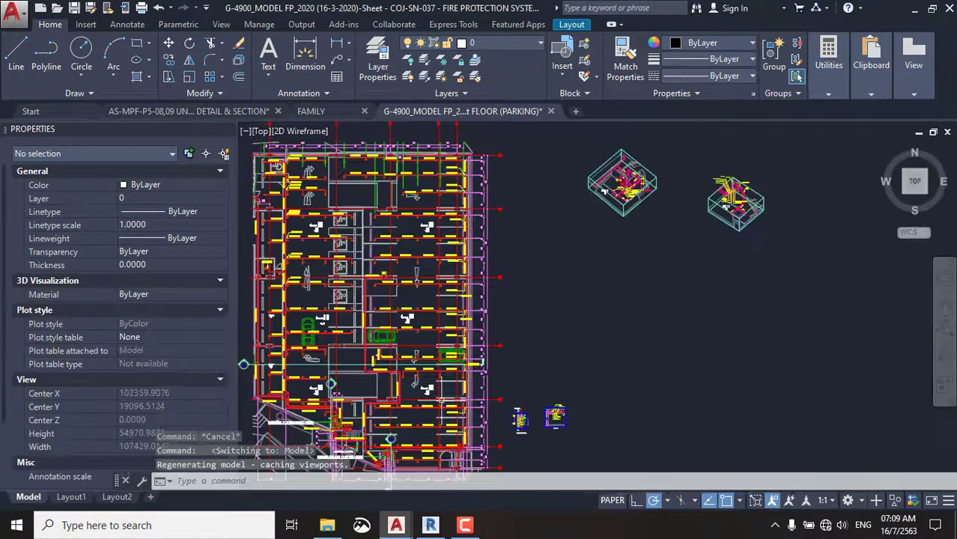
scroll(663, 172, "up", 8)
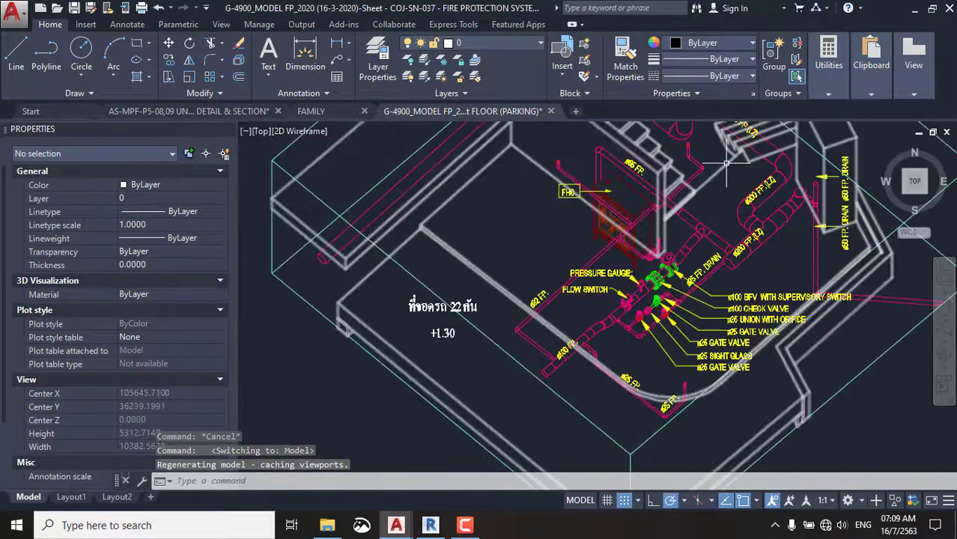
scroll(730, 220, "up", 5)
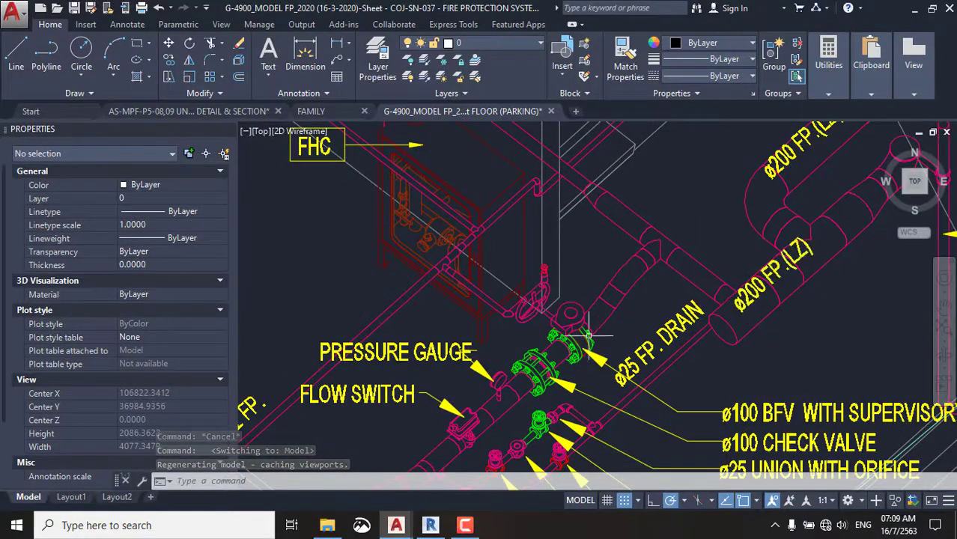
scroll(749, 302, "down", 10)
scroll(534, 248, "up", 5)
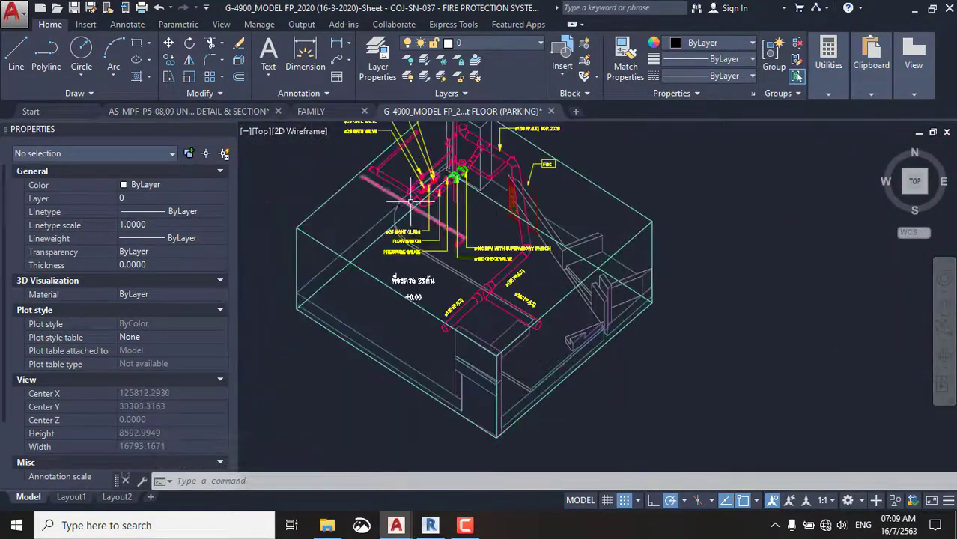
scroll(423, 196, "up", 8)
scroll(658, 195, "down", 5)
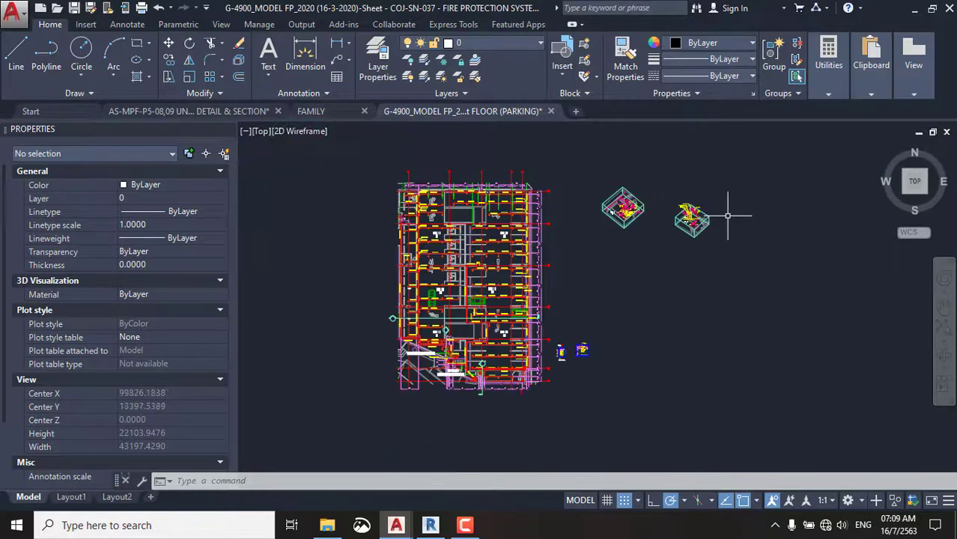
scroll(472, 285, "up", 5)
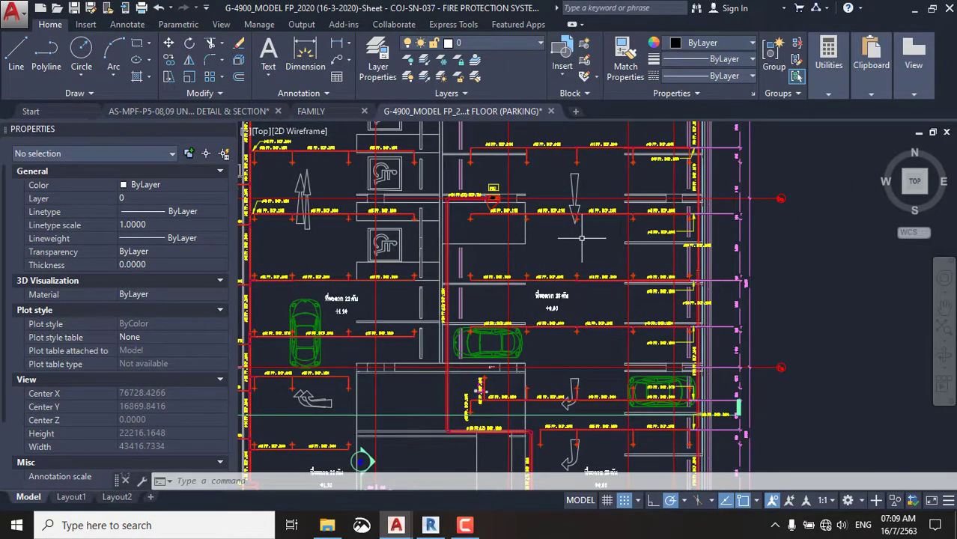
scroll(581, 238, "down", 5)
scroll(581, 238, "up", 4)
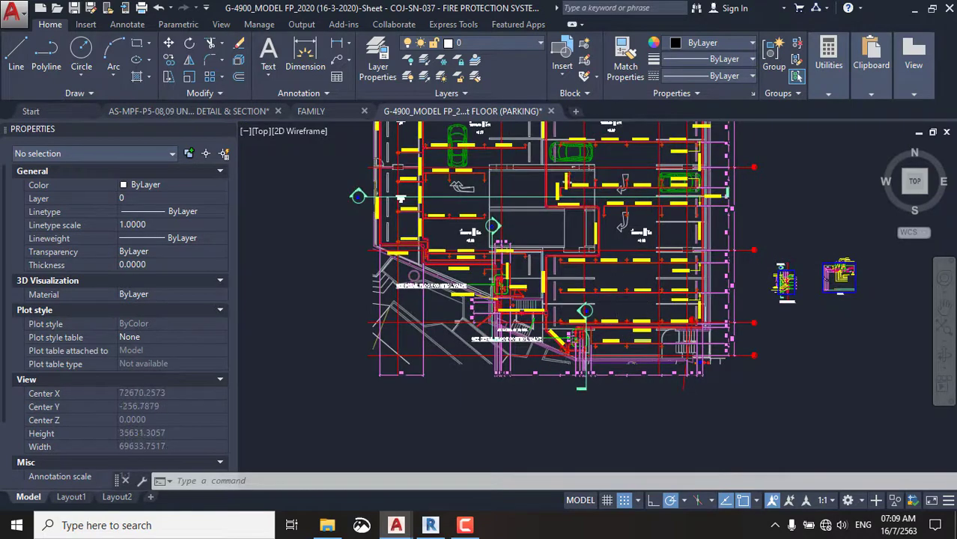
scroll(577, 311, "up", 5)
scroll(422, 232, "up", 4)
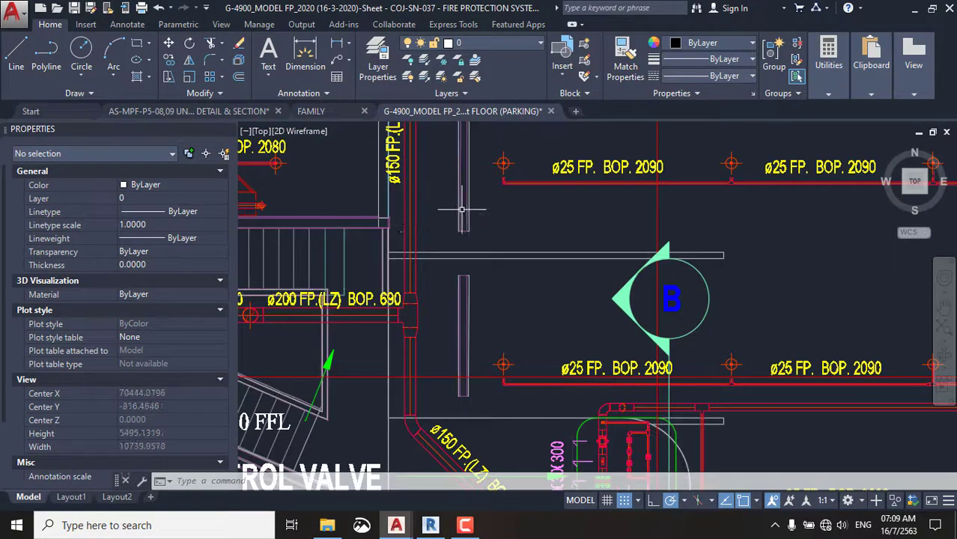
scroll(462, 209, "down", 5)
scroll(605, 199, "down", 2)
Zoom around the riser details and the ø25 FP. BOP. 2090 sprinkler pipes and heads.
scroll(712, 199, "up", 4)
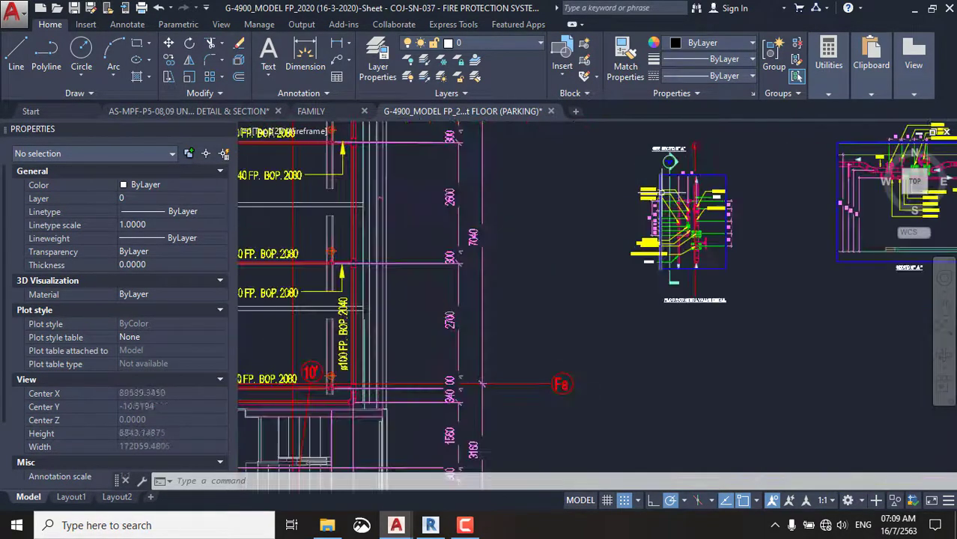
scroll(713, 199, "up", 3)
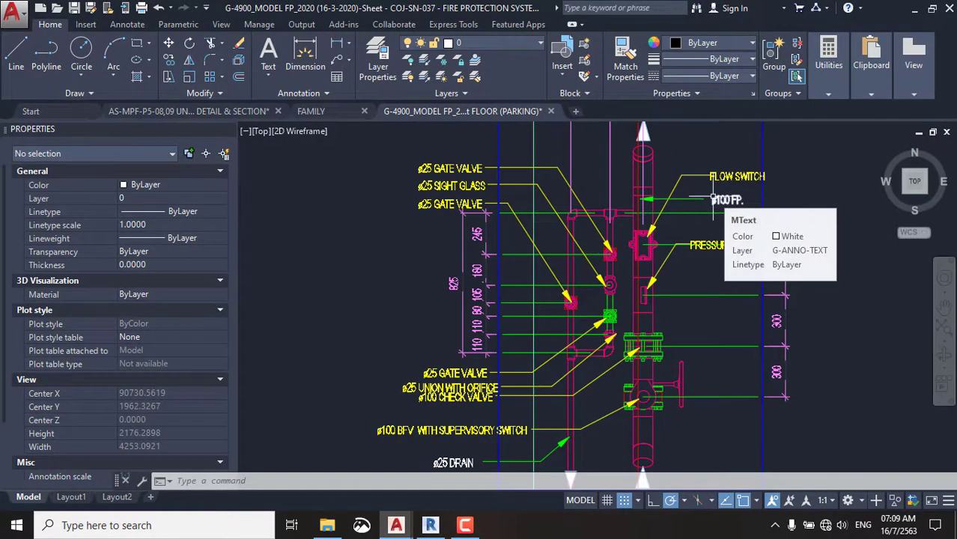
scroll(604, 188, "down", 2)
scroll(509, 247, "down", 2)
scroll(480, 190, "up", 2)
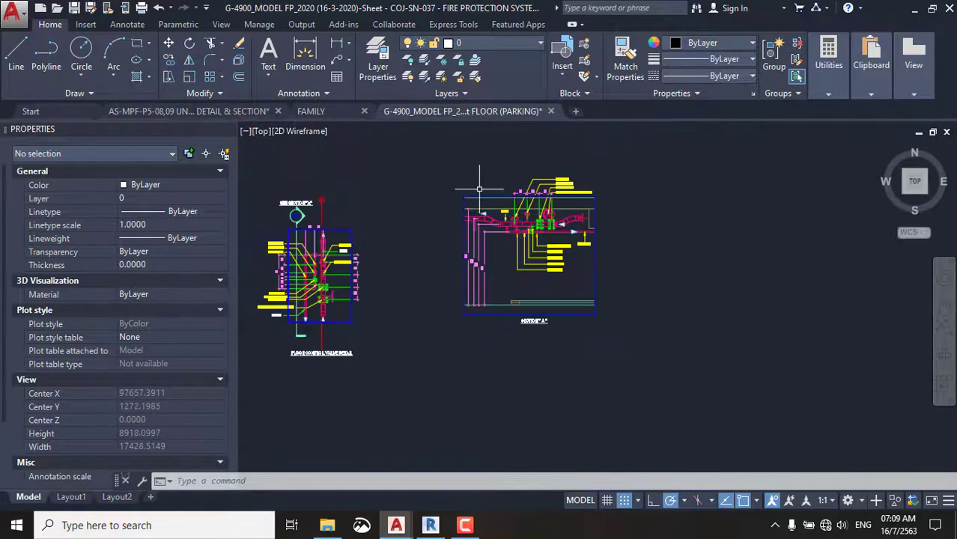
scroll(567, 230, "up", 4)
scroll(567, 224, "down", 2)
scroll(567, 221, "down", 4)
scroll(567, 217, "down", 2)
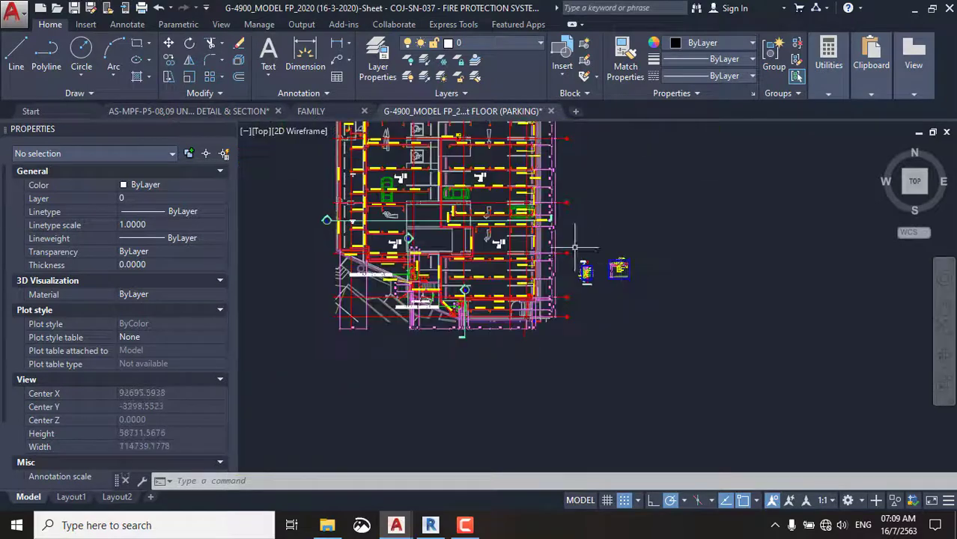
scroll(567, 217, "up", 5)
scroll(506, 186, "up", 3)
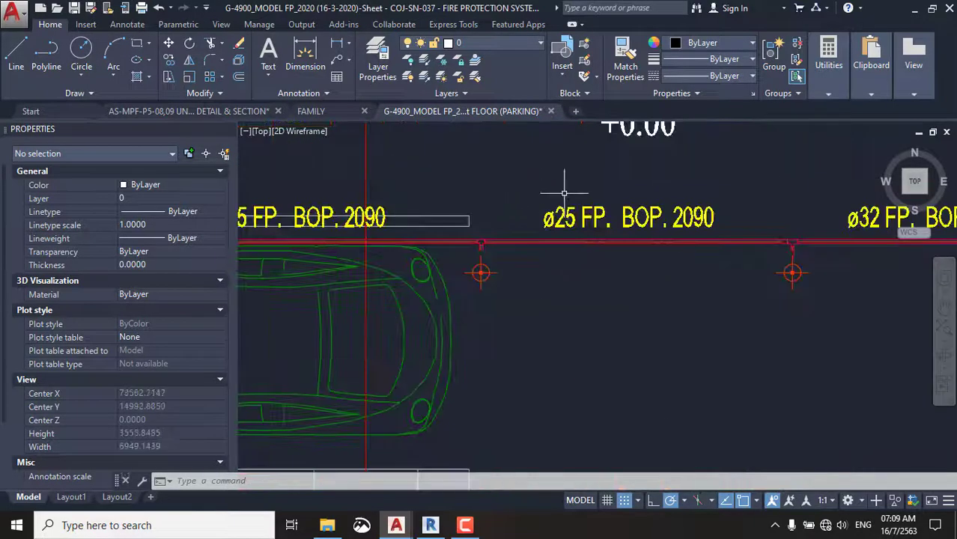
scroll(561, 186, "down", 2)
scroll(590, 221, "down", 1)
scroll(589, 222, "up", 4)
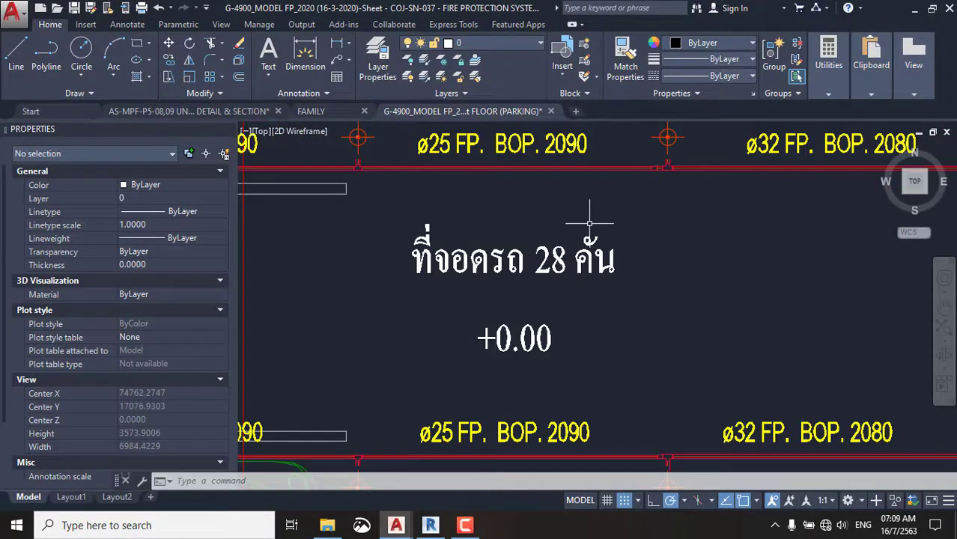
scroll(591, 225, "down", 2)
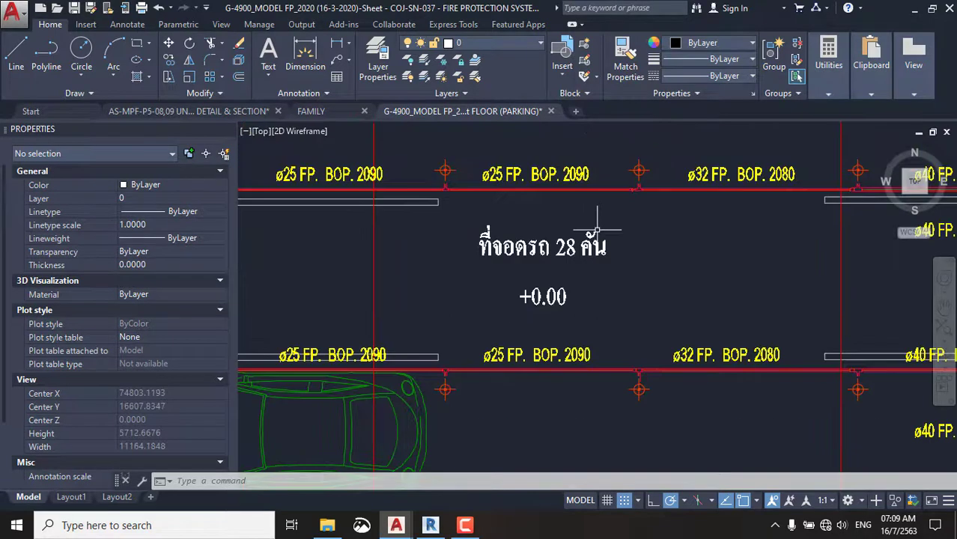
scroll(629, 174, "up", 8)
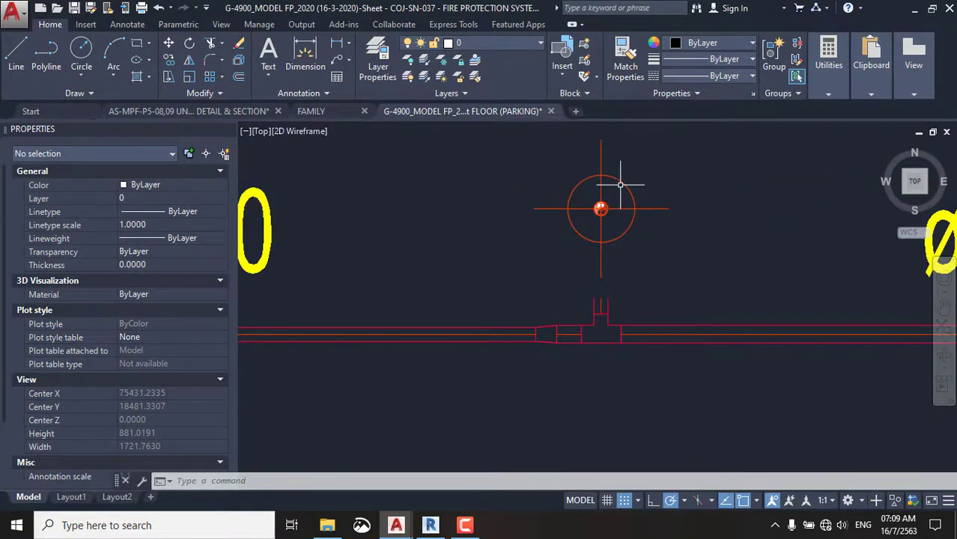
Select a sprinkler head to check its properties, then cancel the selection.
left_click(620, 184)
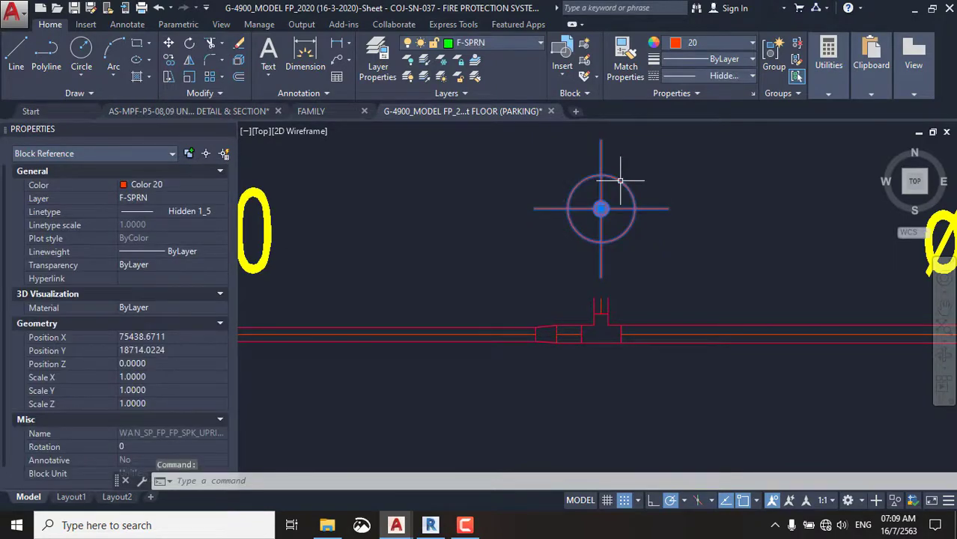
key("Escape")
scroll(620, 179, "down", 10)
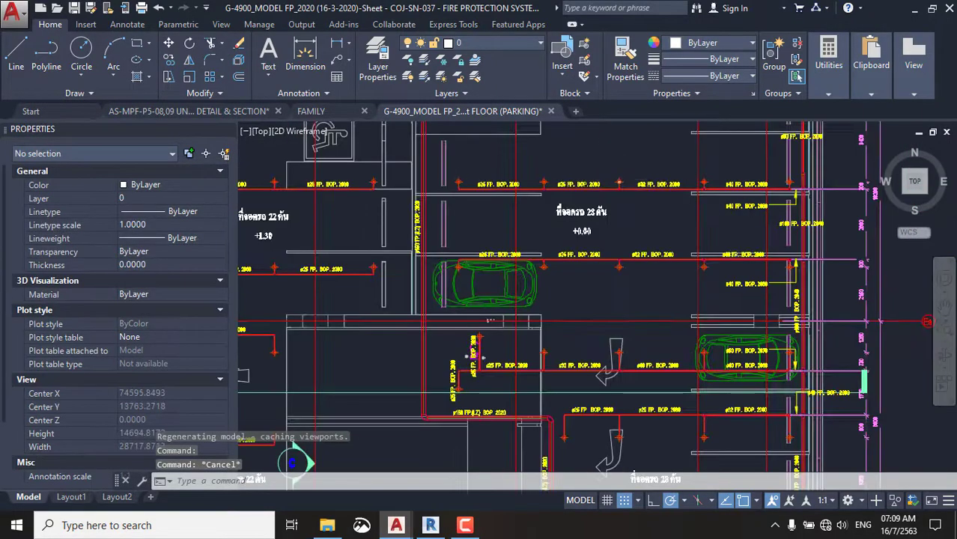
scroll(621, 180, "down", 5)
scroll(575, 308, "down", 8)
scroll(603, 283, "up", 4)
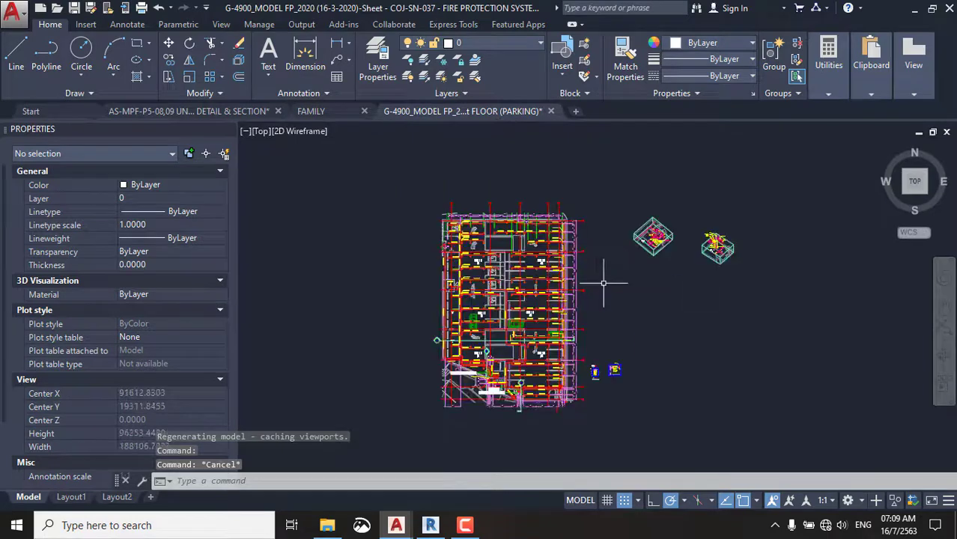
Close the G-4900 sheet drawing without saving, after one cancelled attempt.
left_click(551, 111)
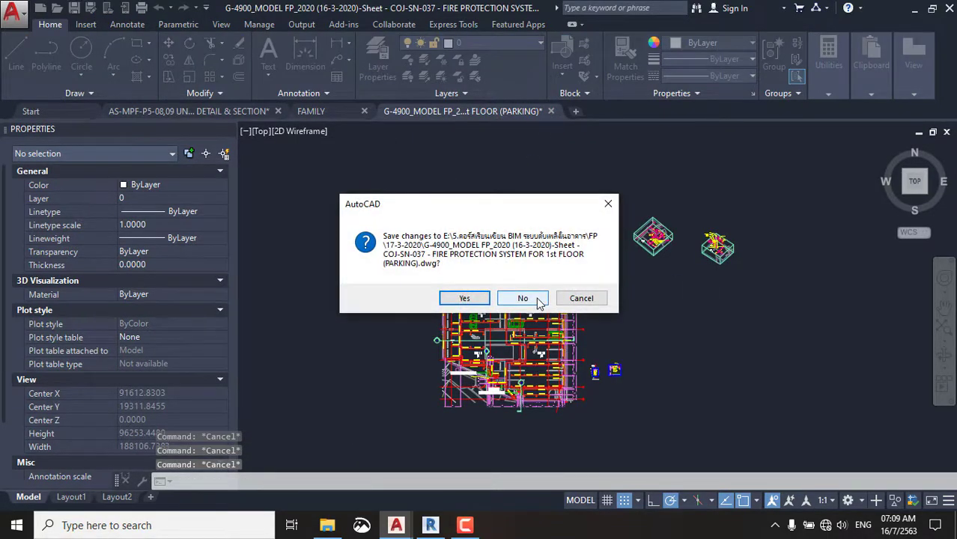
left_click(581, 298)
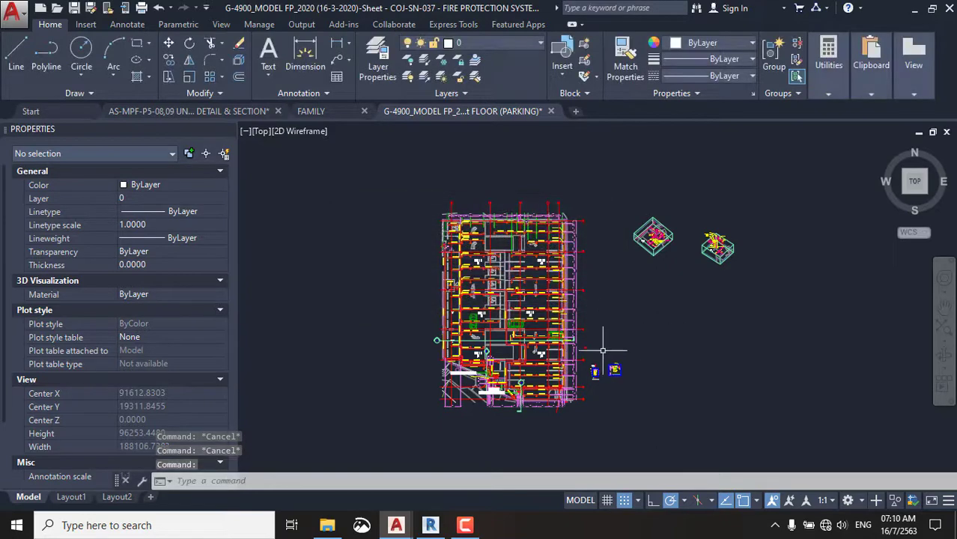
scroll(581, 299, "up", 5)
scroll(572, 265, "up", 3)
scroll(568, 307, "down", 5)
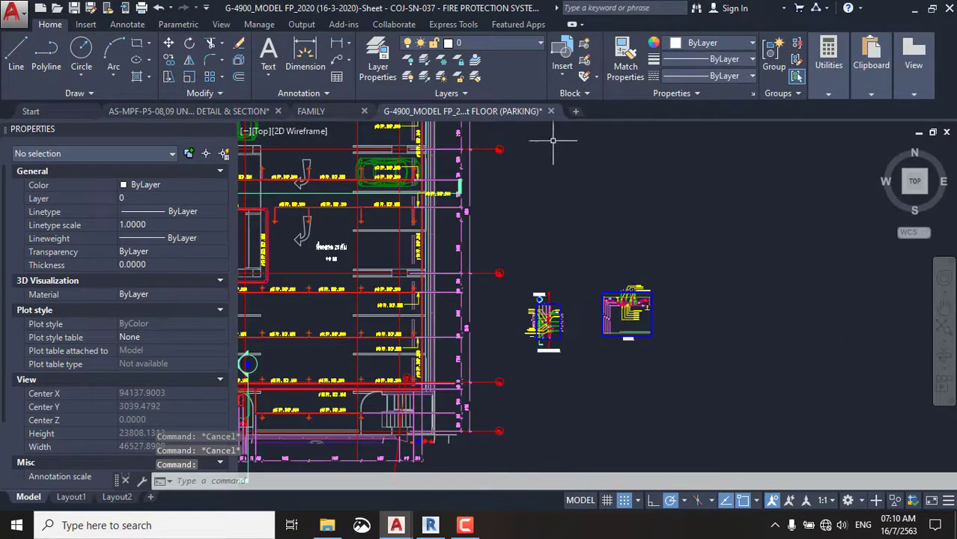
left_click(550, 111)
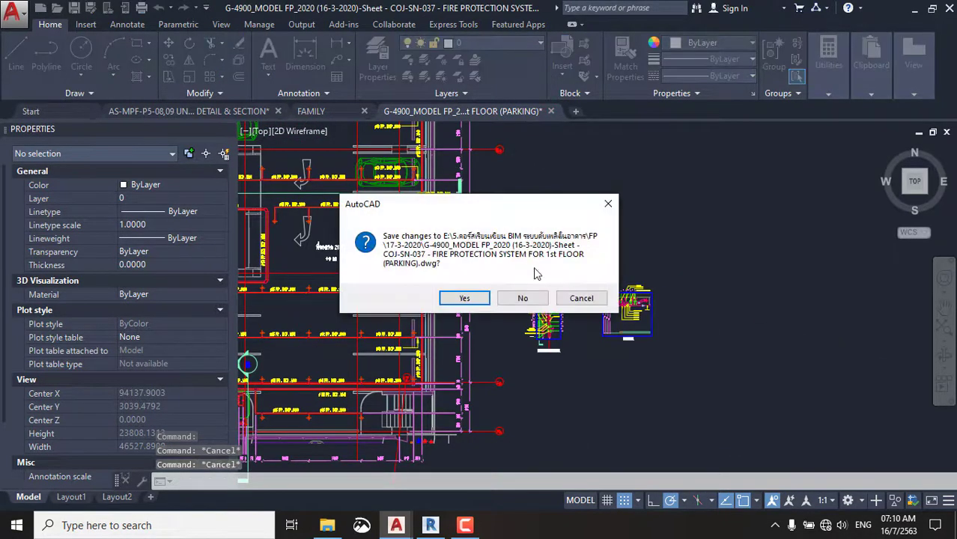
left_click(524, 299)
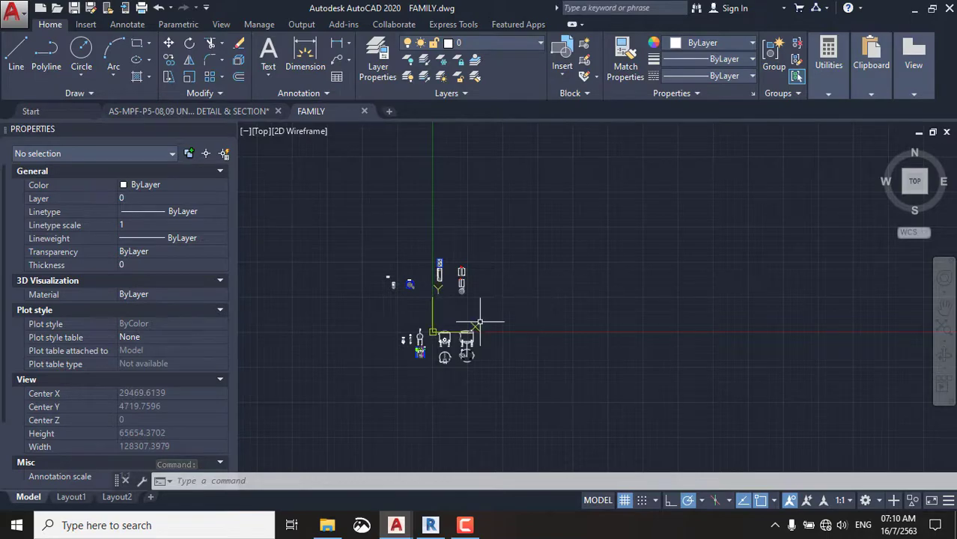
Open the first G-4900 DWG from the FP > 17-3-2020 folder in AutoCAD.
left_click(327, 525)
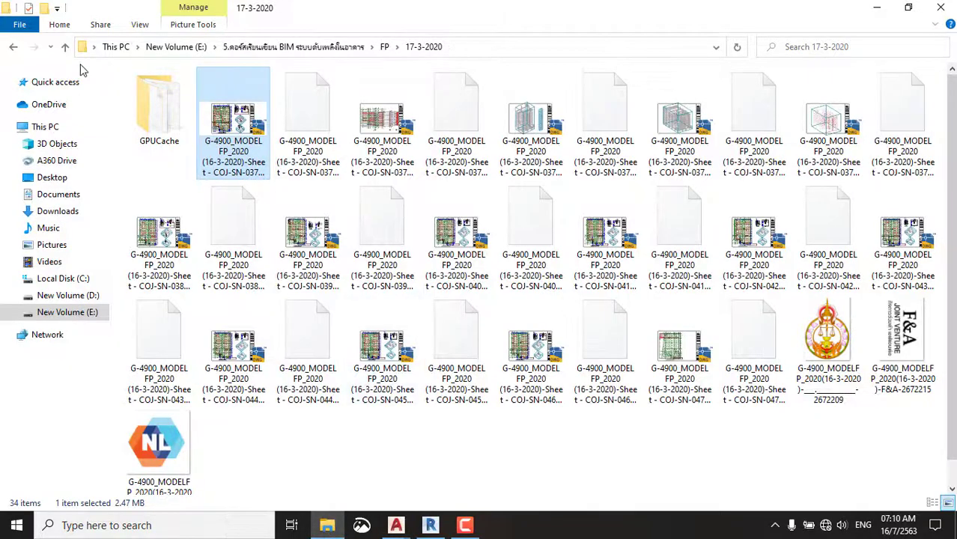
left_click(13, 47)
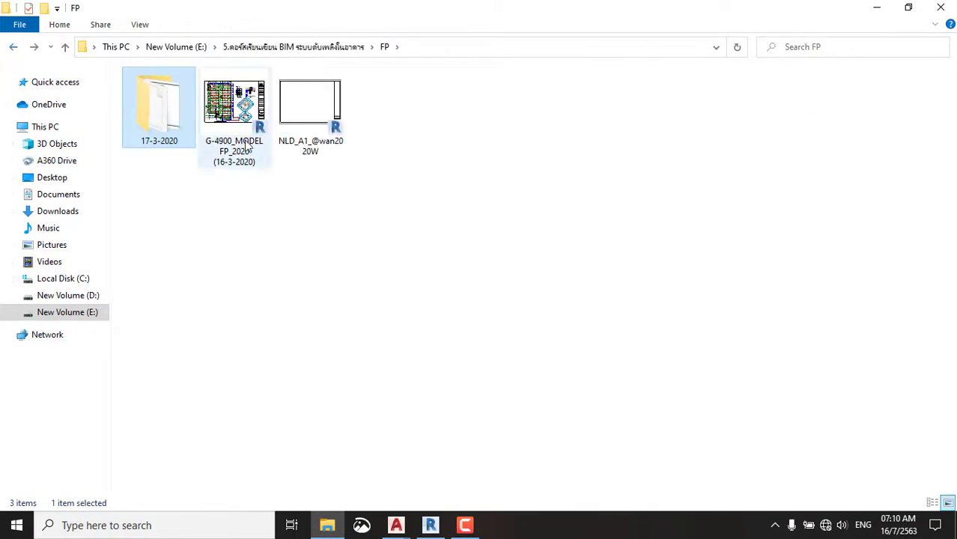
mouse_move(233, 113)
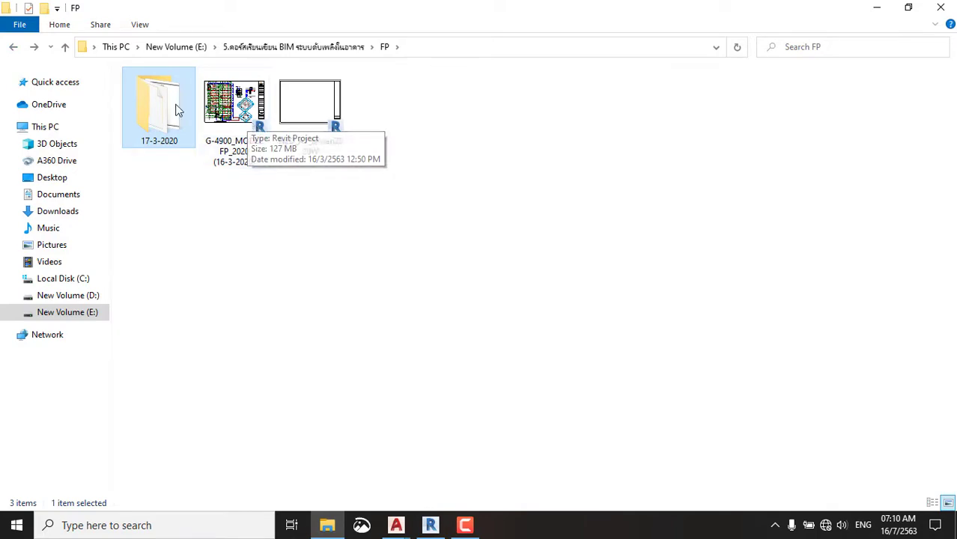
double_click(159, 105)
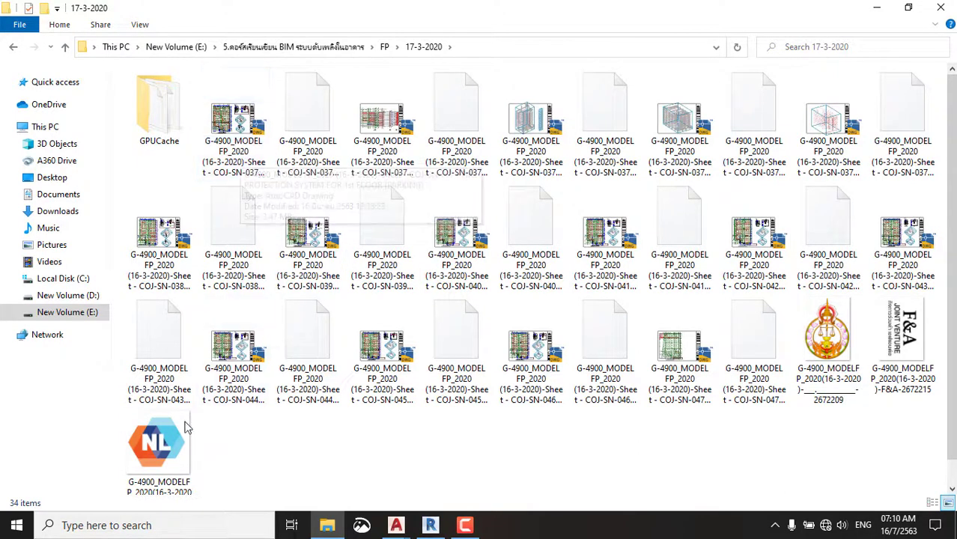
left_click(169, 449)
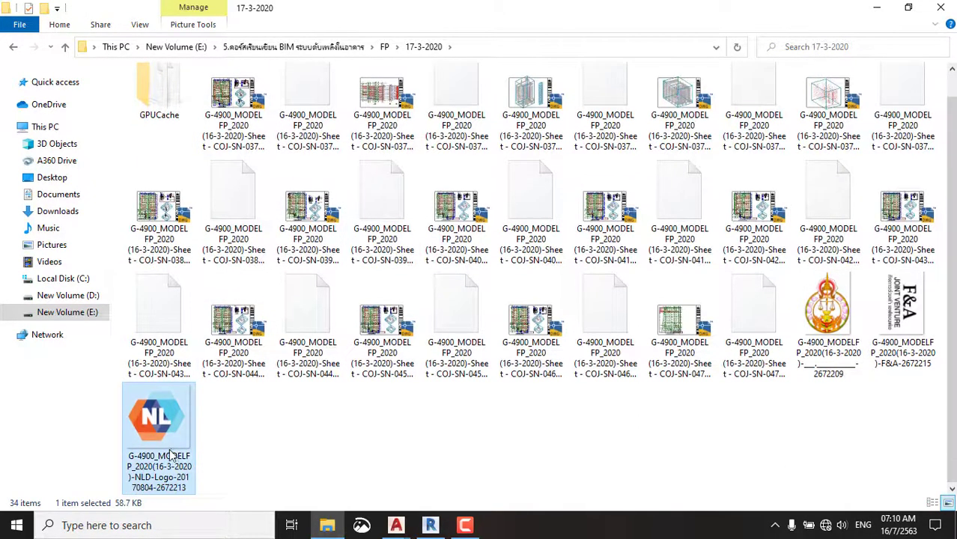
double_click(238, 99)
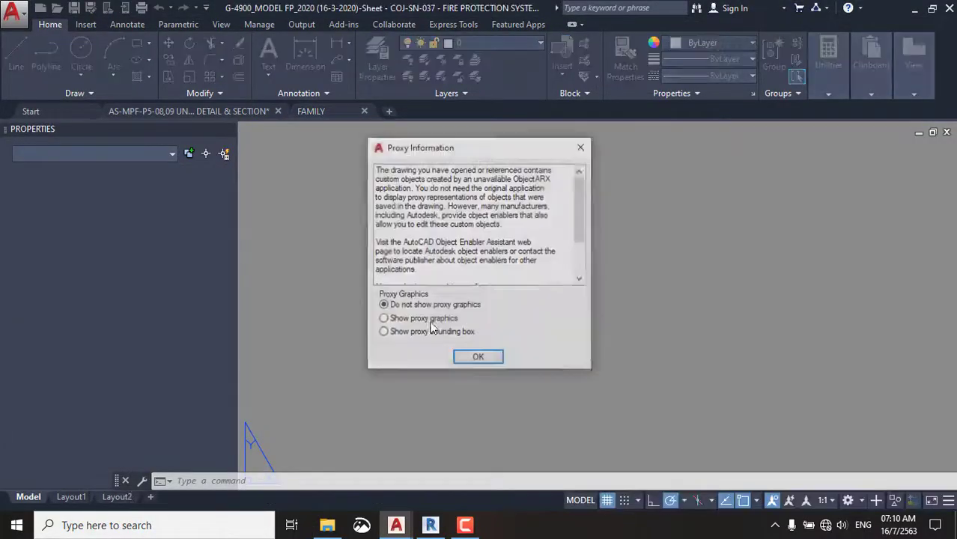
Dismiss the proxy notice and erase the title block from the sheet's Layout1.
left_click(487, 362)
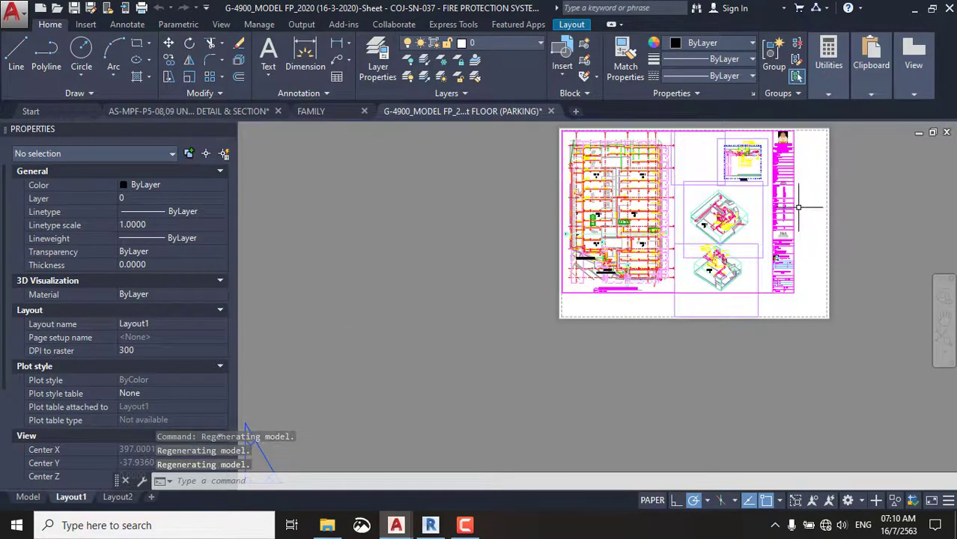
left_click(787, 198)
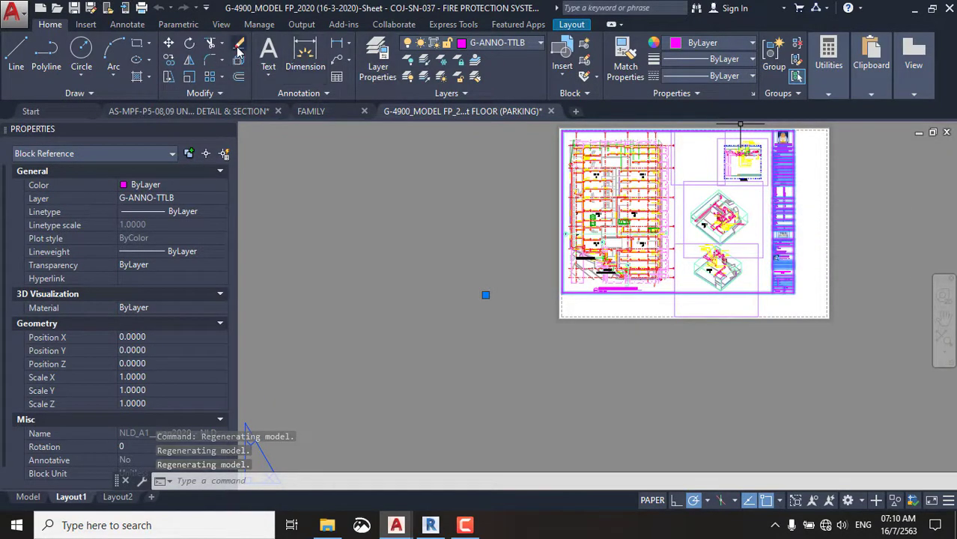
key("Delete")
scroll(767, 215, "up", 5)
scroll(733, 280, "up", 1)
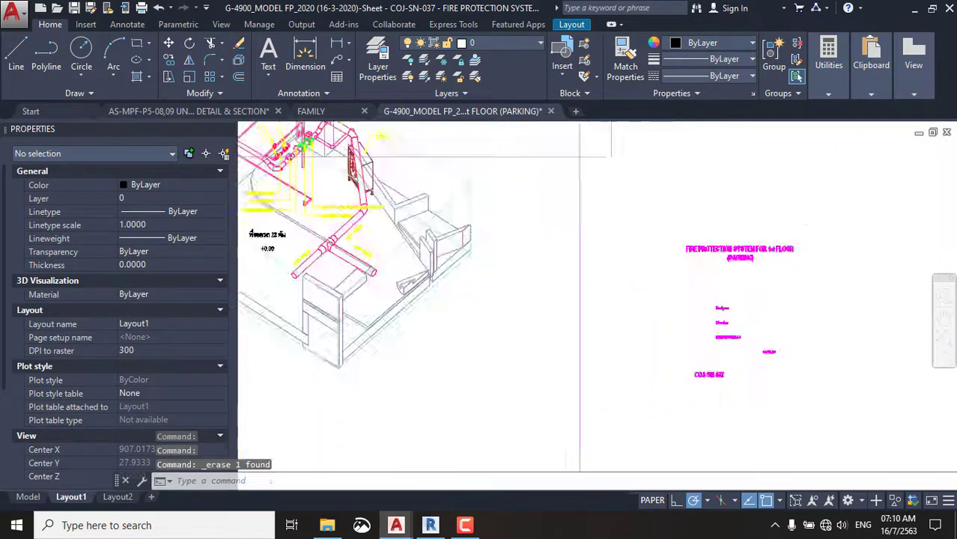
scroll(765, 309, "down", 3)
scroll(765, 309, "down", 4)
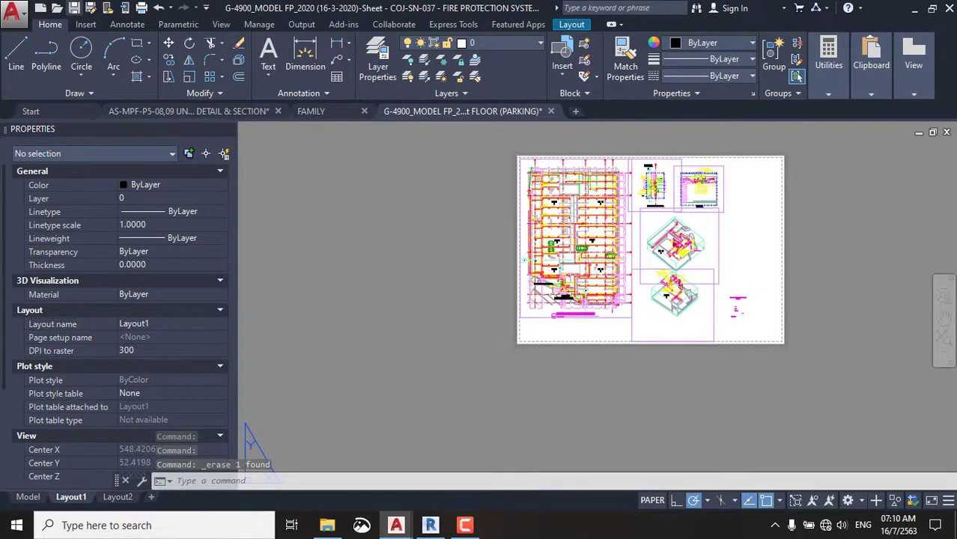
left_click(327, 525)
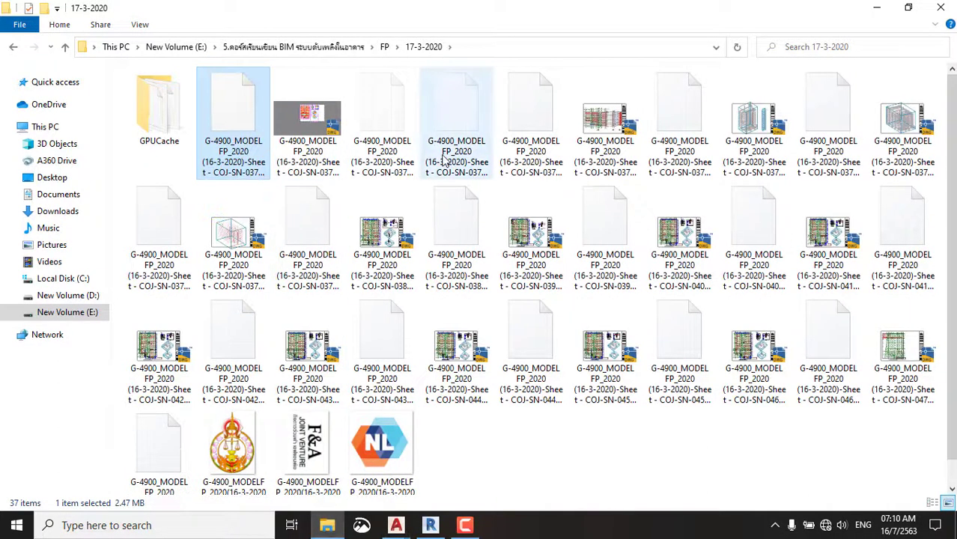
left_click(600, 122)
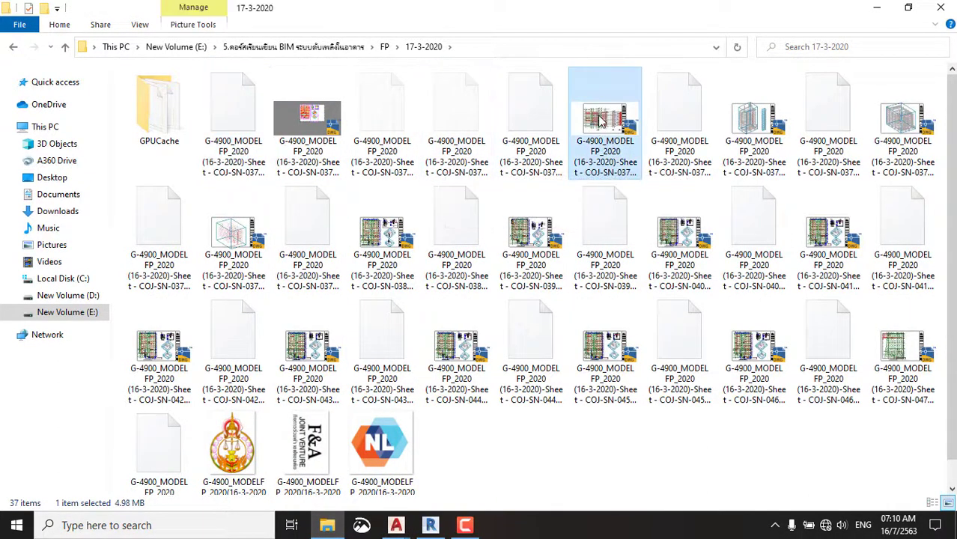
left_click(761, 140, "ctrl")
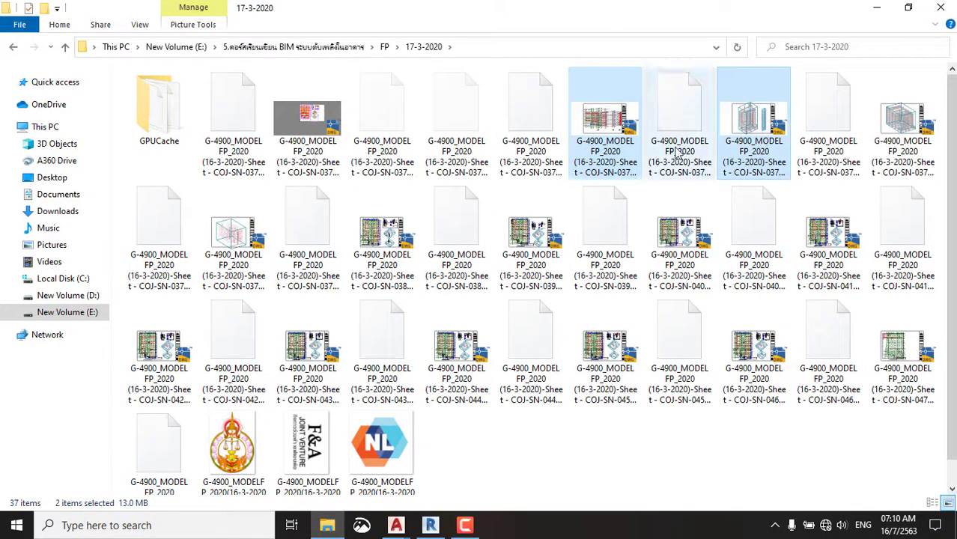
left_click(304, 124)
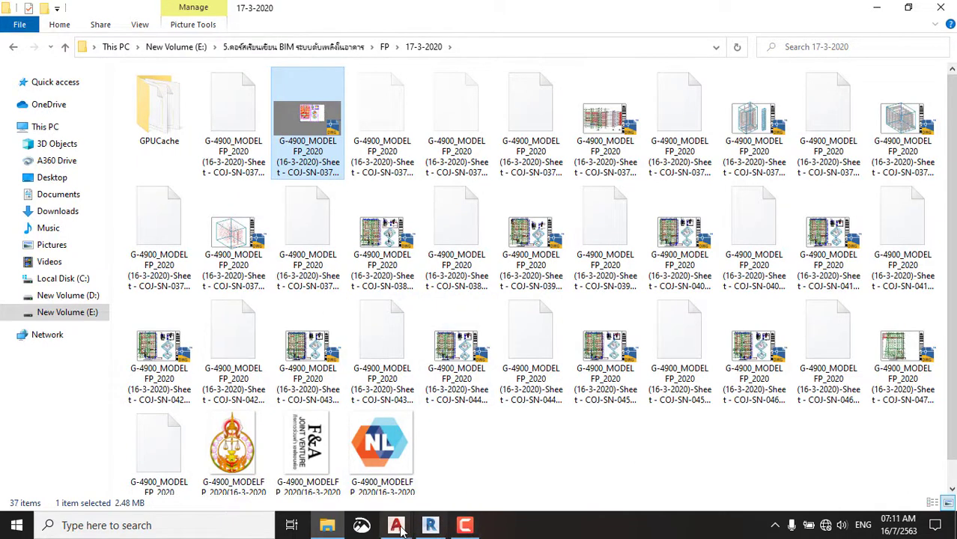
Switch the fire protection drawing from its sheet layout back to model space.
mouse_move(396, 525)
left_click(555, 472)
scroll(630, 247, "up", 5)
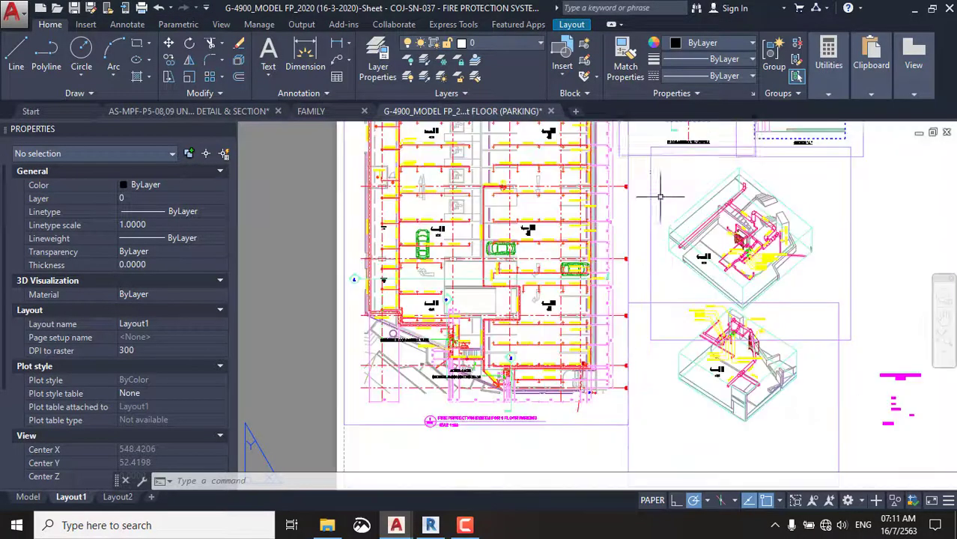
scroll(602, 298, "down", 5)
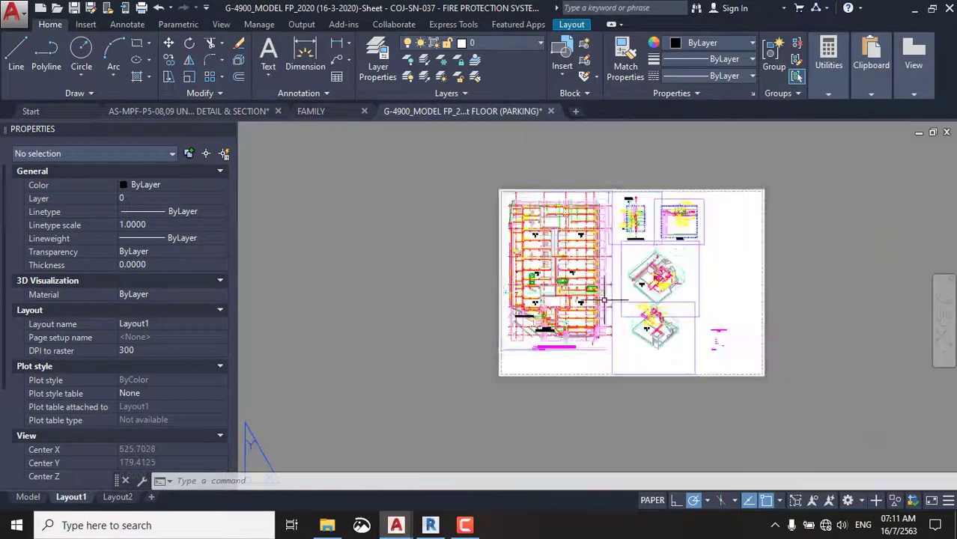
left_click(28, 497)
scroll(476, 244, "up", 5)
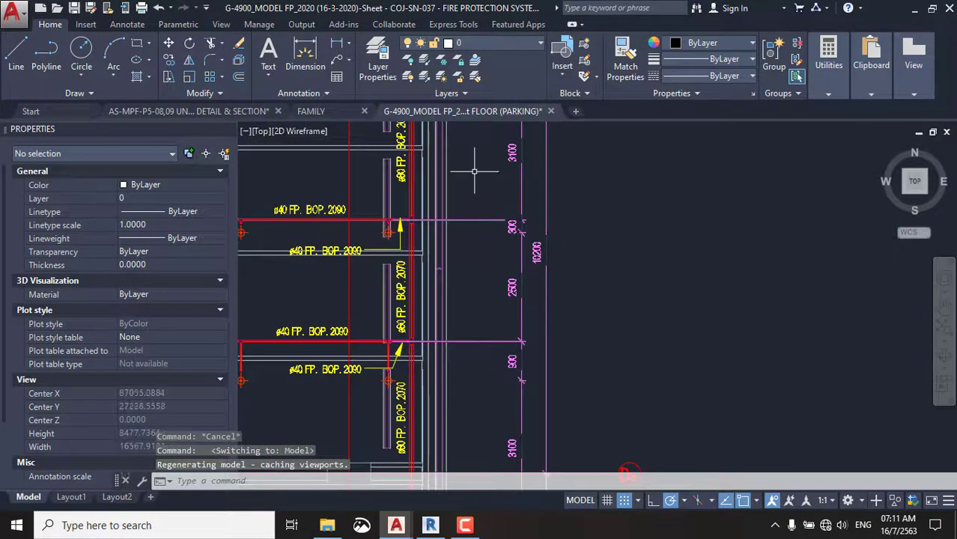
scroll(547, 220, "down", 3)
scroll(544, 203, "down", 3)
Save a copy of the drawing into the SP-EP.9 folder and close it.
key("ctrl+s")
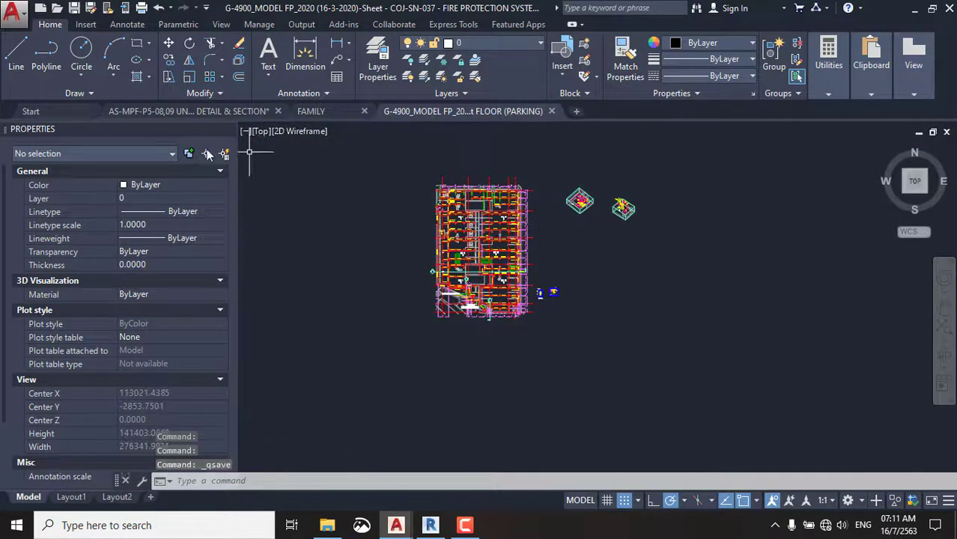
left_click(90, 8)
left_click(398, 90)
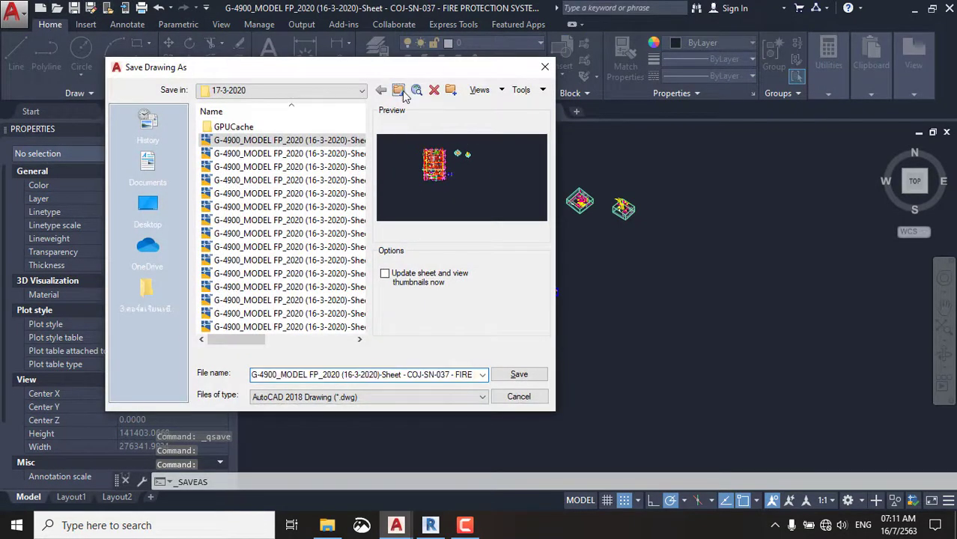
left_click(398, 90)
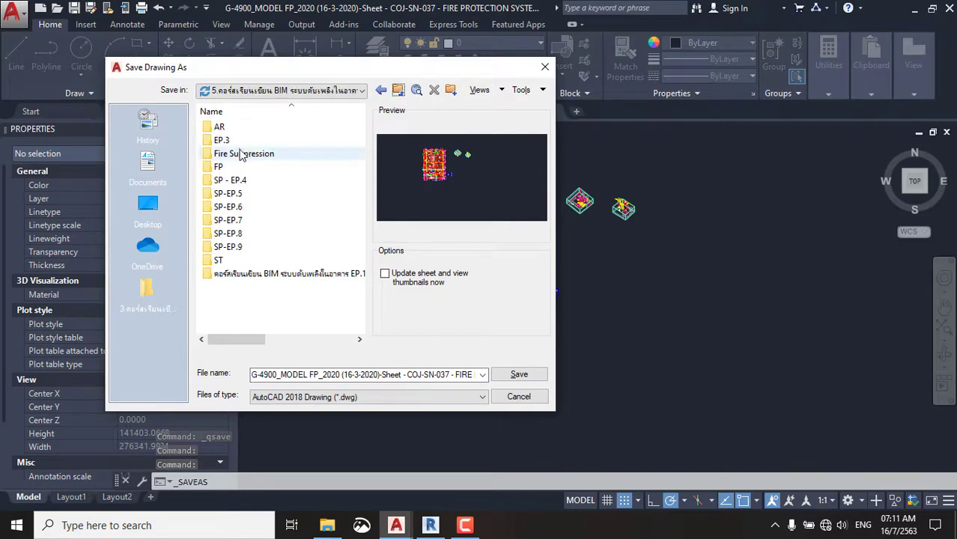
double_click(239, 253)
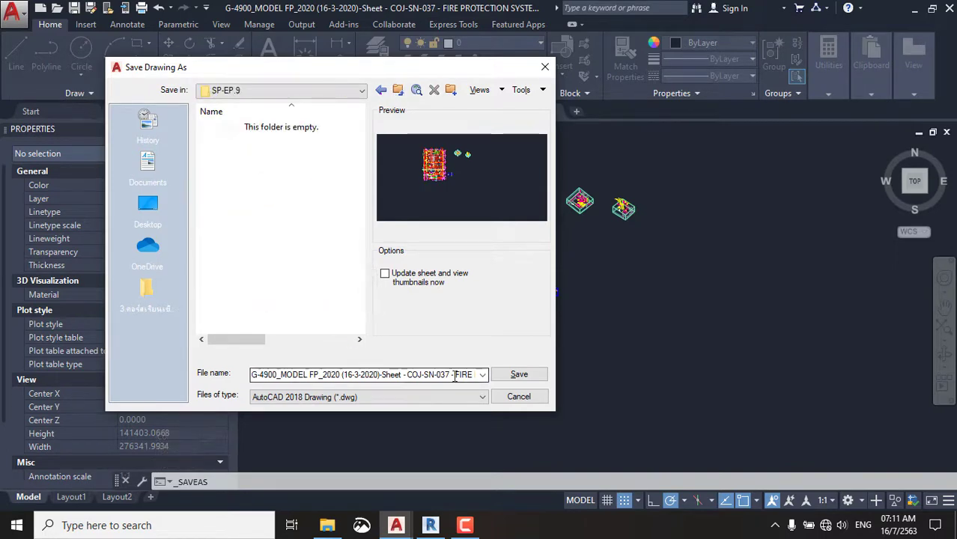
left_click(519, 374)
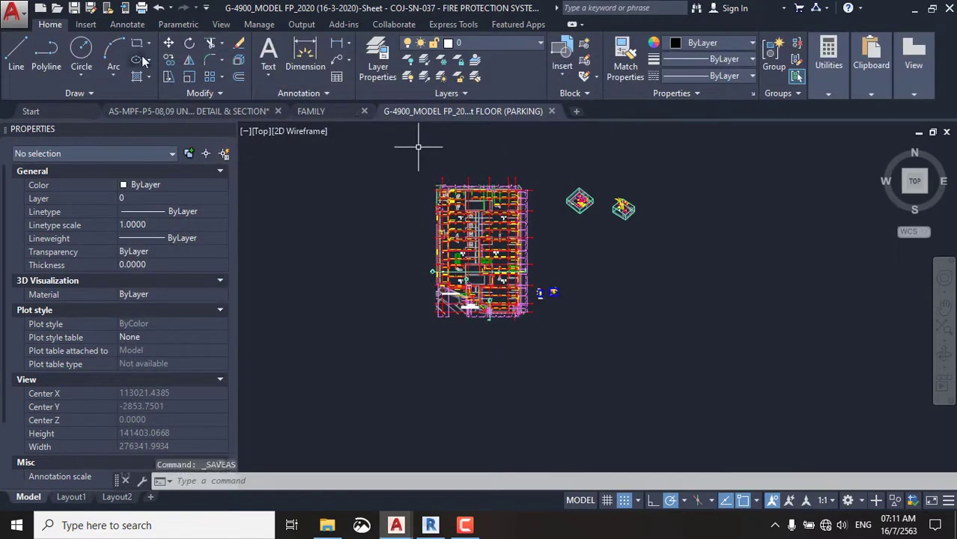
left_click(554, 111)
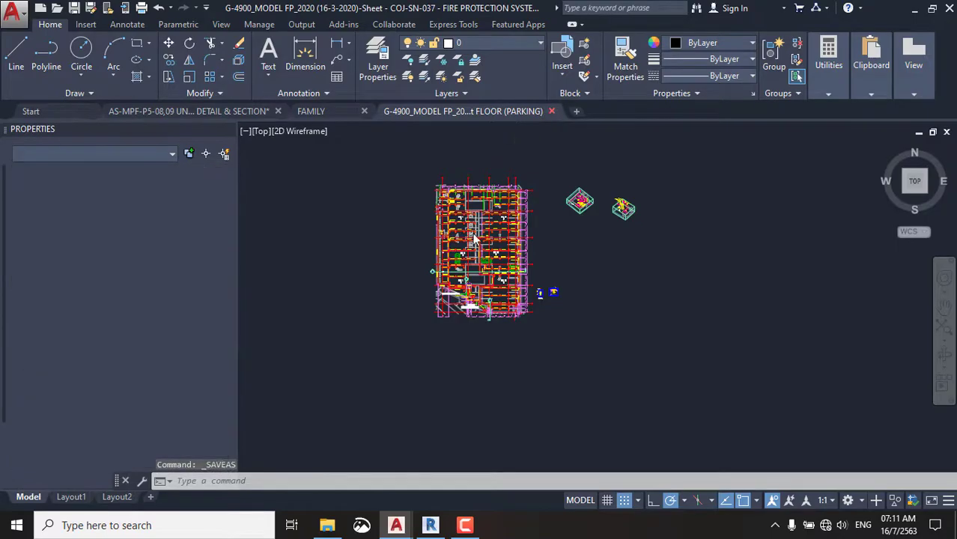
left_click(430, 525)
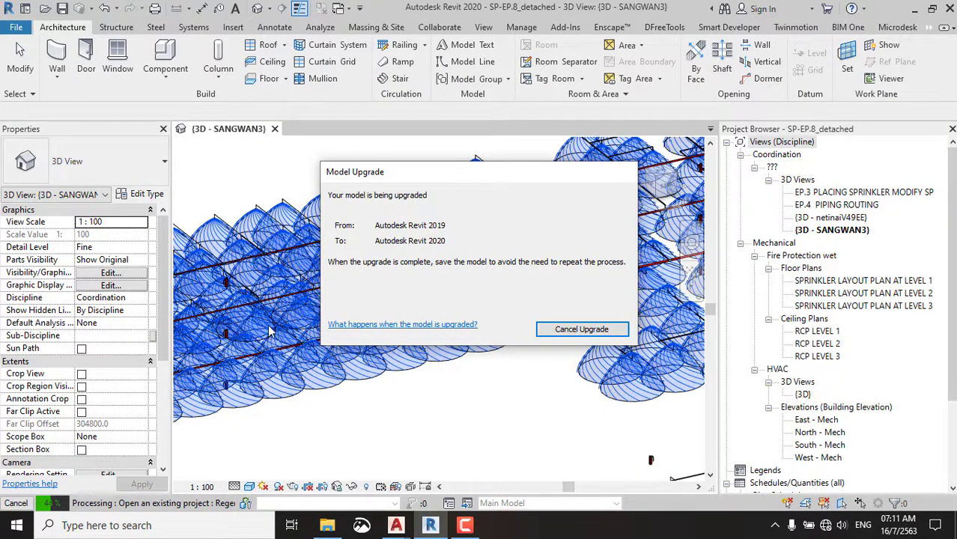
Cancel the Revit 2019-to-2020 model upgrade and confirm stopping it.
left_click(589, 333)
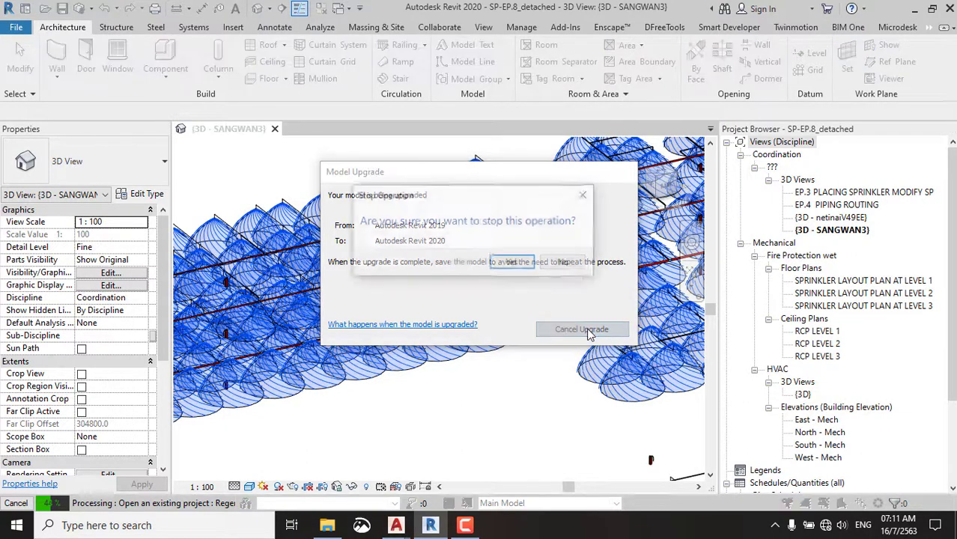
left_click(513, 265)
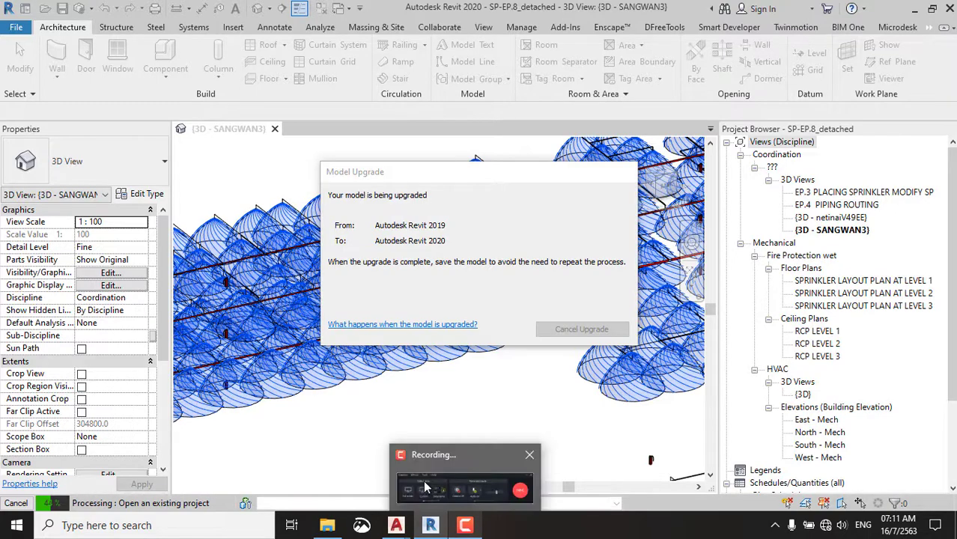
Paste the G-4900_MODEL FP_2020 Revit model into SP-EP.9, then return to drive E:.
key("alt+Tab")
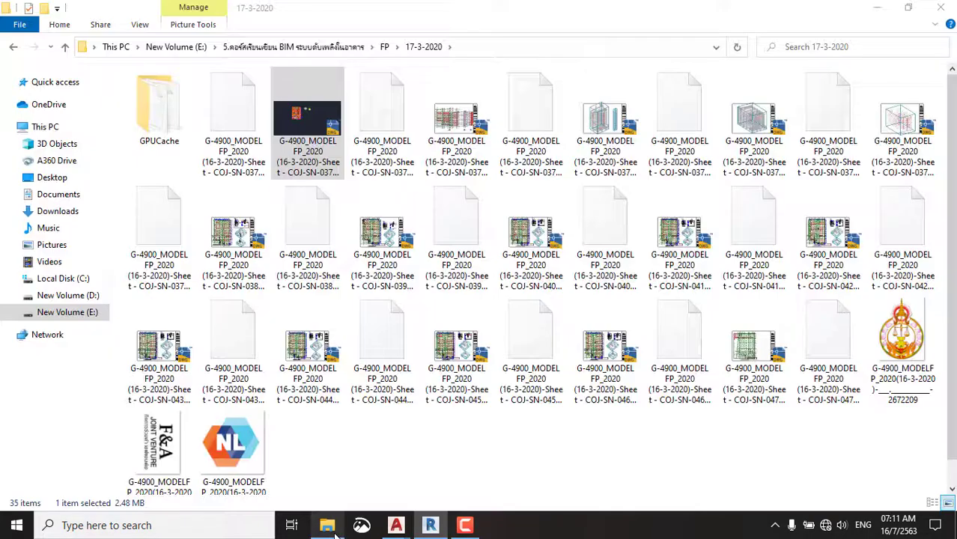
left_click(14, 46)
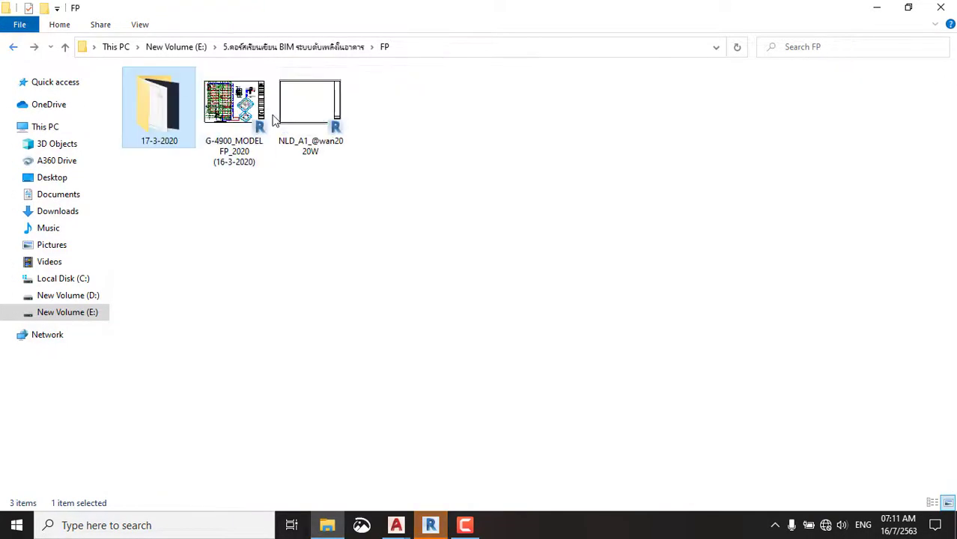
left_click(241, 154)
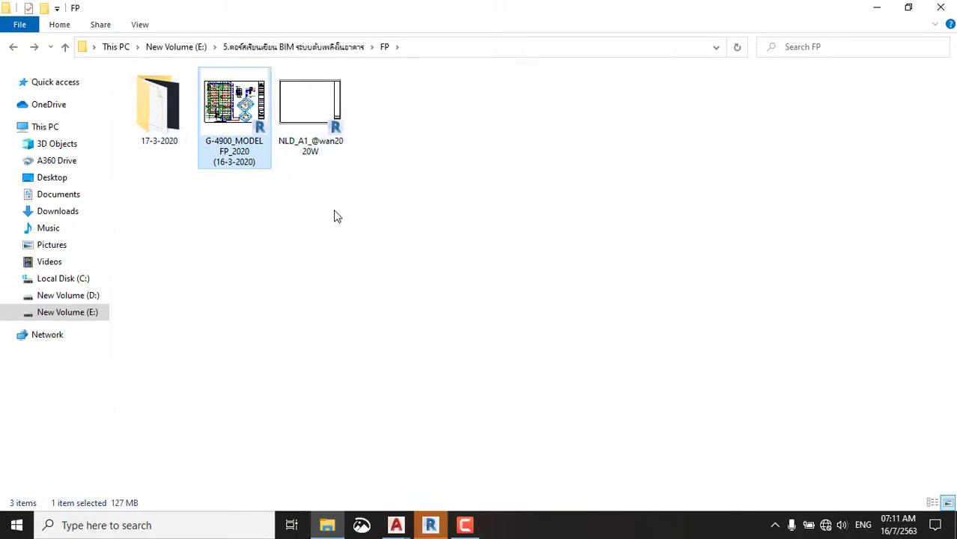
left_click(13, 46)
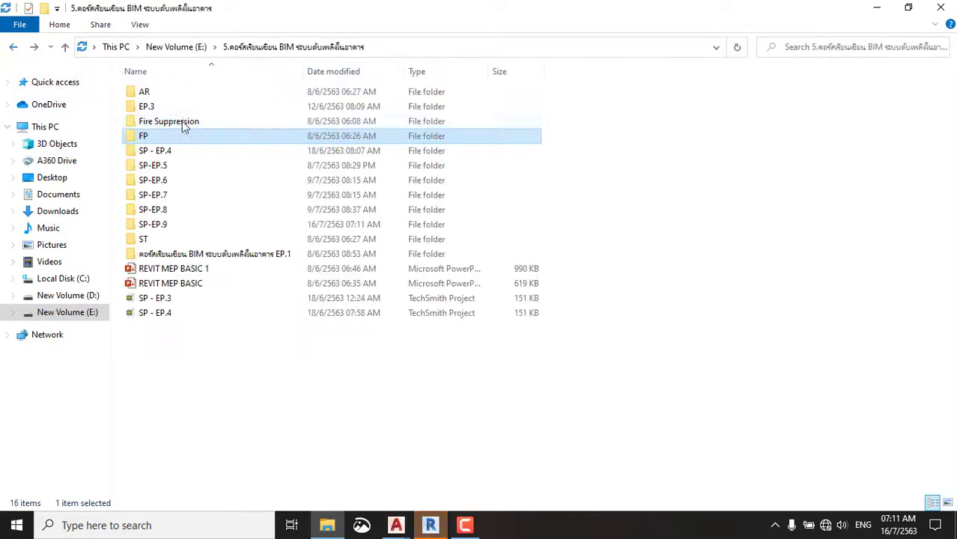
double_click(160, 225)
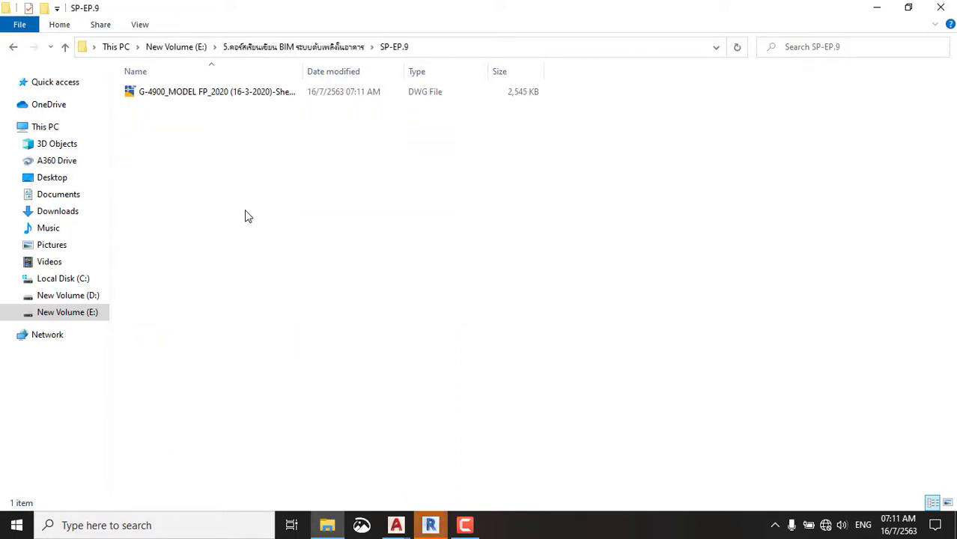
key("ctrl+v")
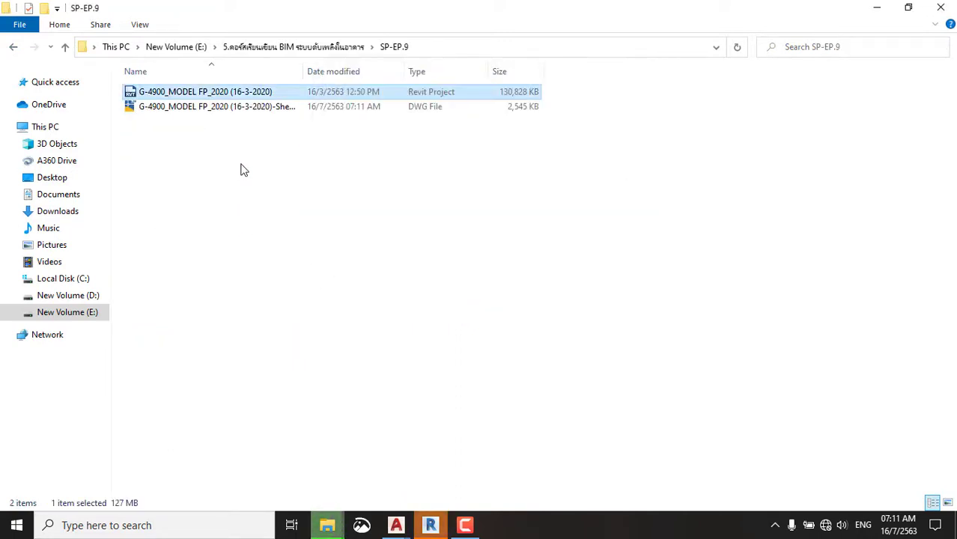
left_click(20, 53)
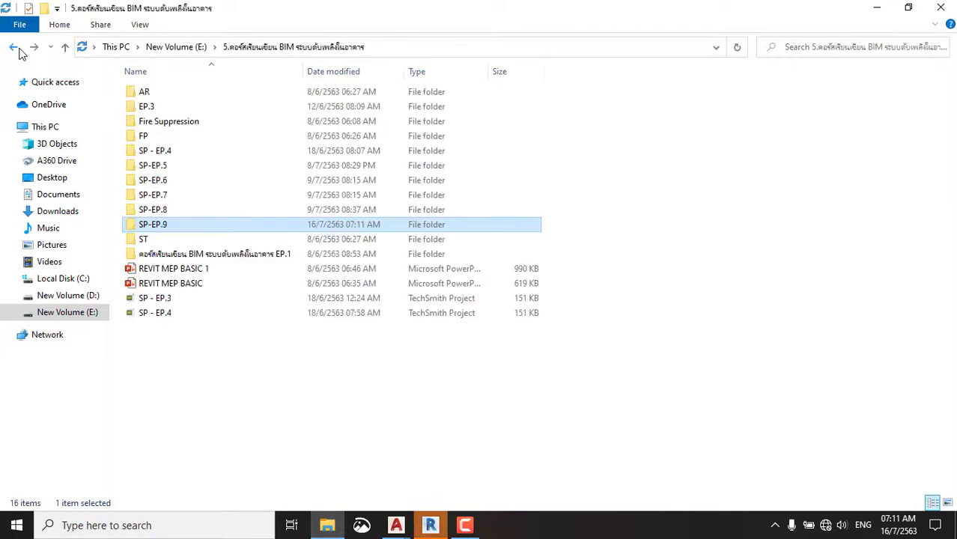
left_click(20, 53)
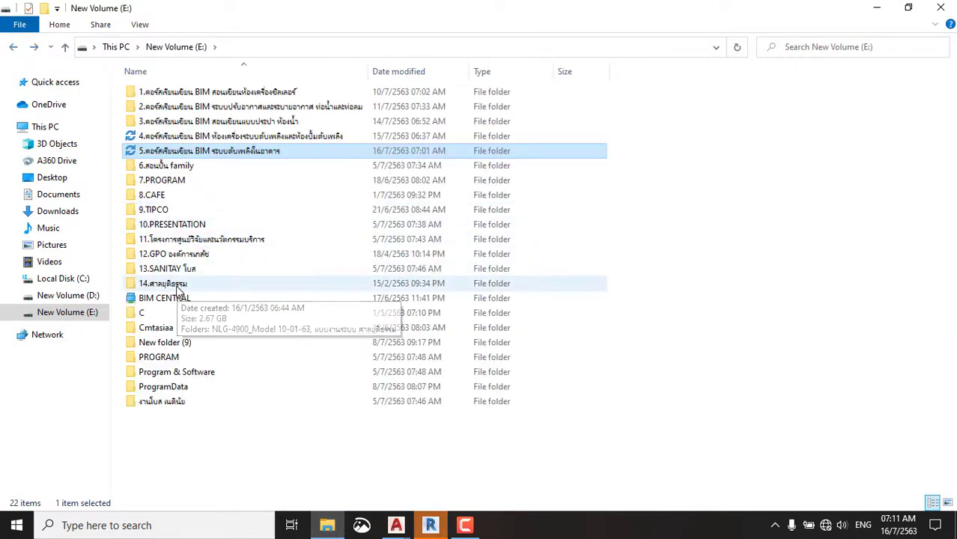
Locate the G-4900_MODEL STRUCTURE_2020 model in 14 > NLG-4900_Model 10-01-63 > ST.
left_click(178, 287)
double_click(178, 288)
double_click(179, 92)
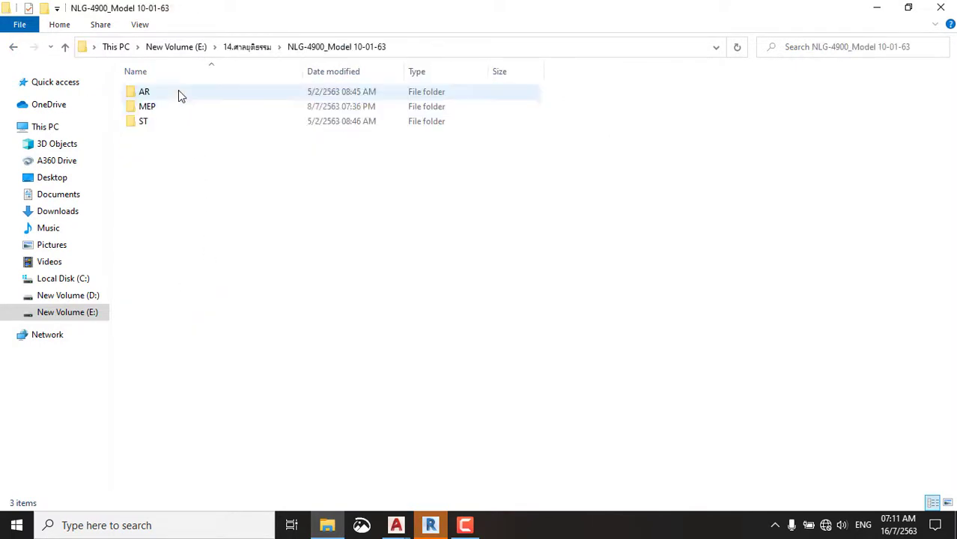
double_click(164, 123)
left_click(190, 94)
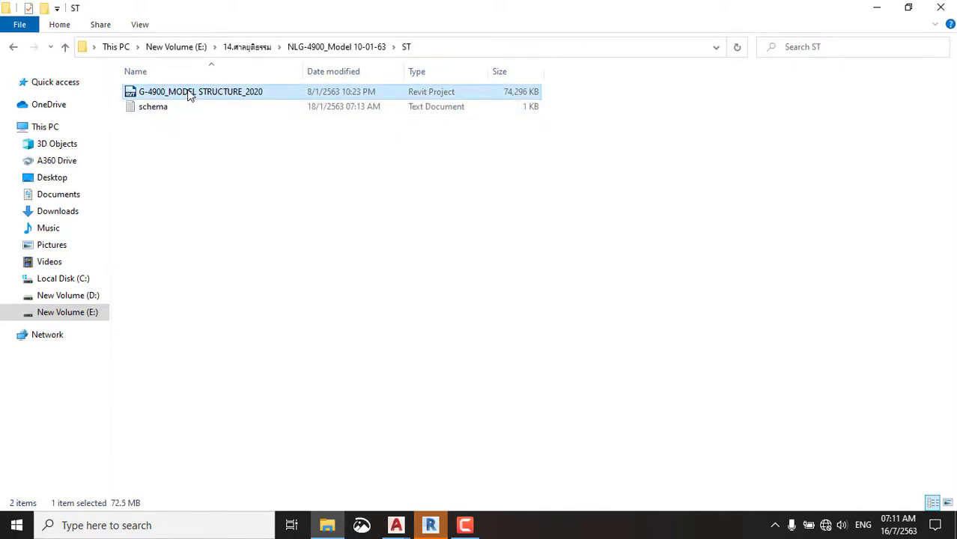
Paste the structure model into the 5 > SP-EP.9 folder and return to drive E:.
left_click(15, 48)
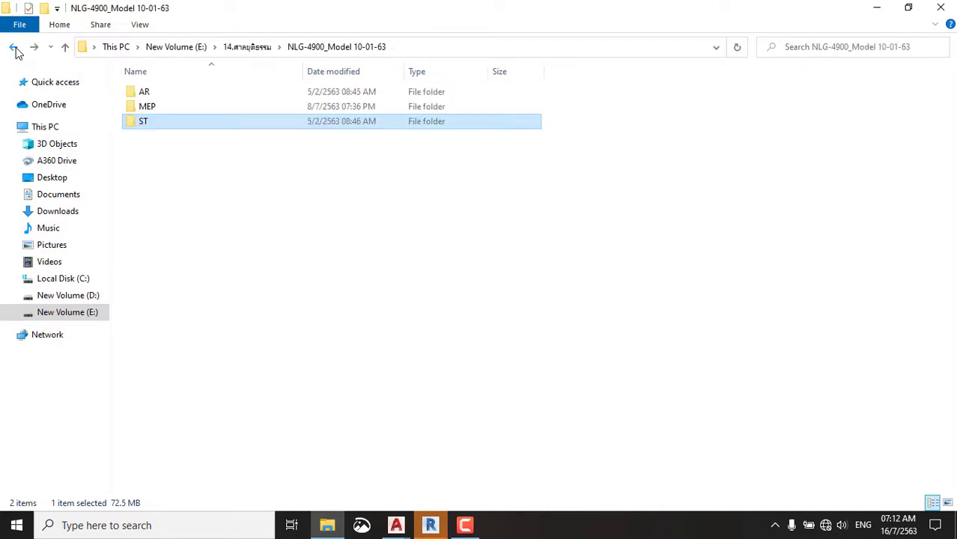
double_click(152, 94)
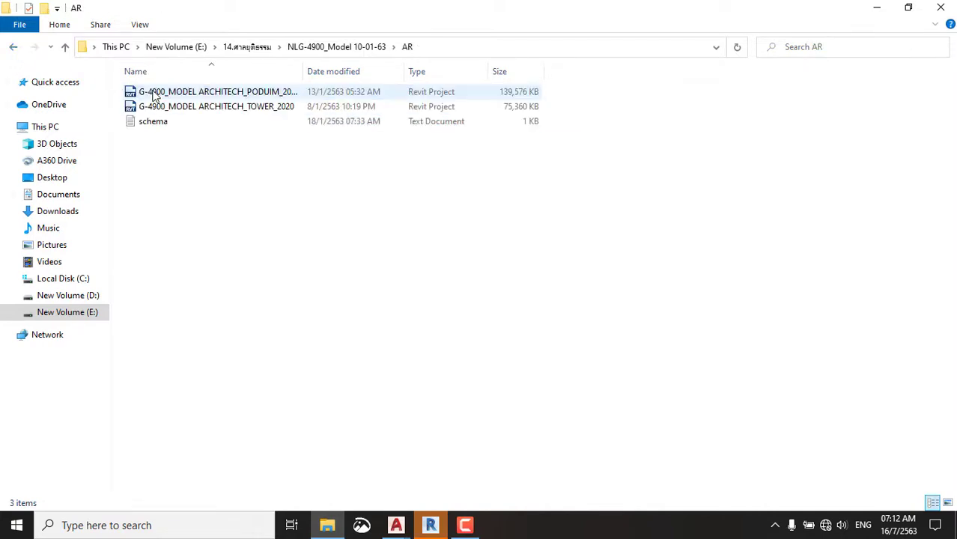
left_click(14, 48)
left_click(14, 48)
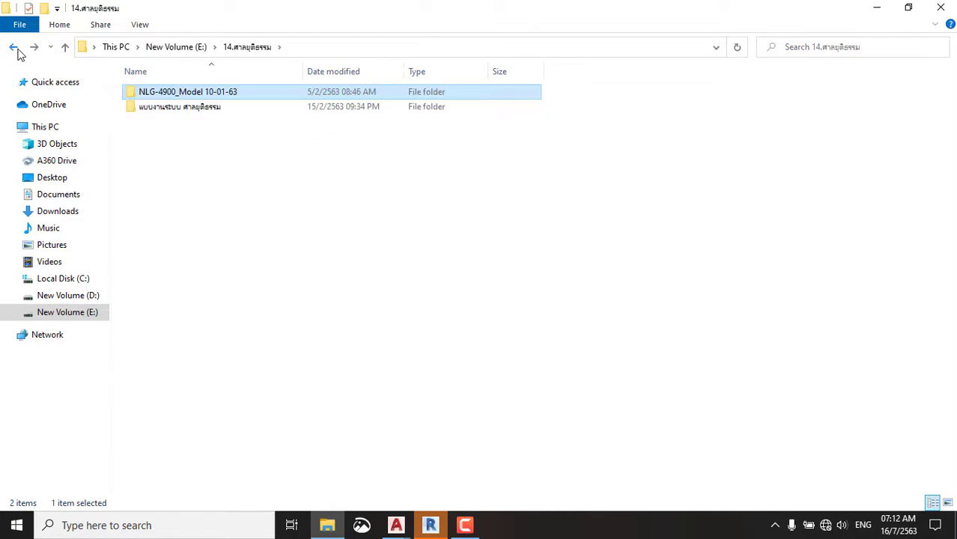
left_click(14, 48)
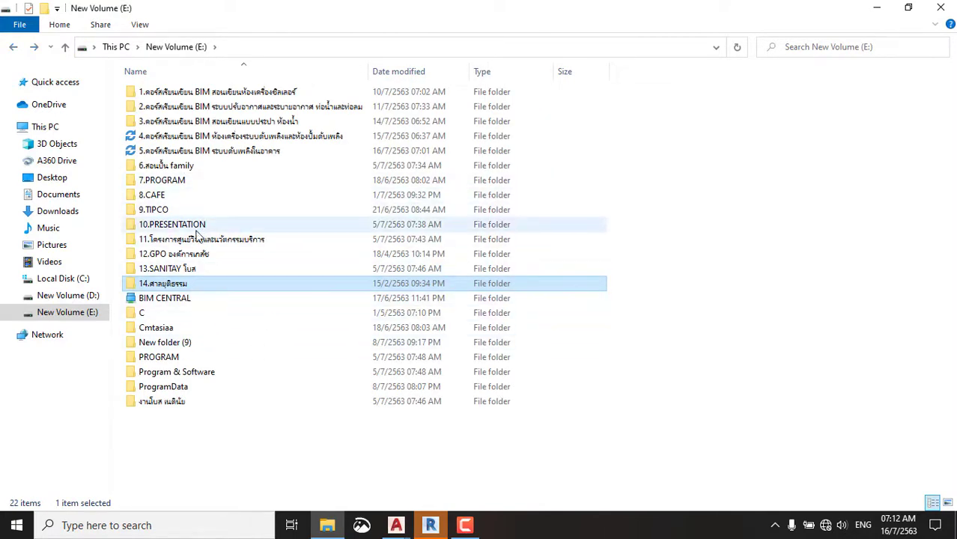
double_click(211, 152)
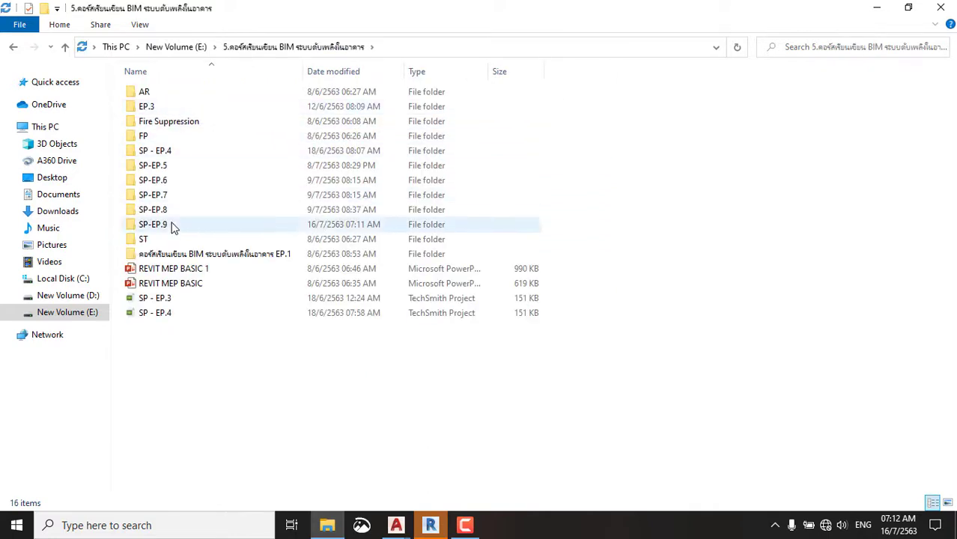
double_click(168, 227)
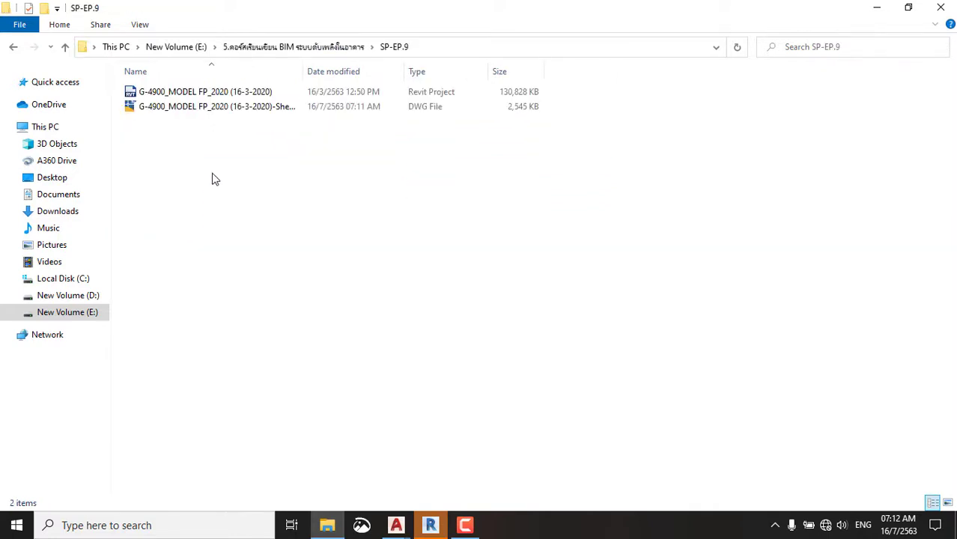
key("ctrl+v")
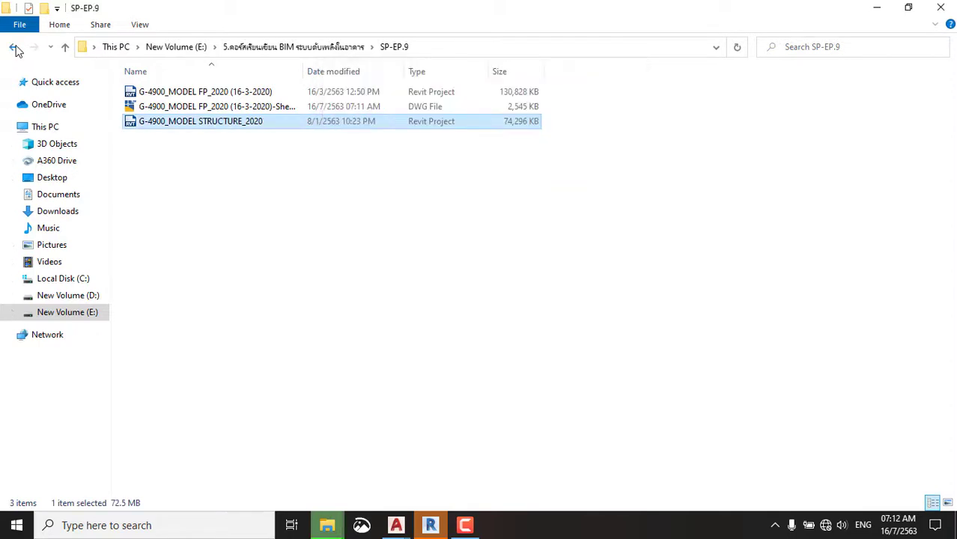
left_click(15, 48)
left_click(14, 47)
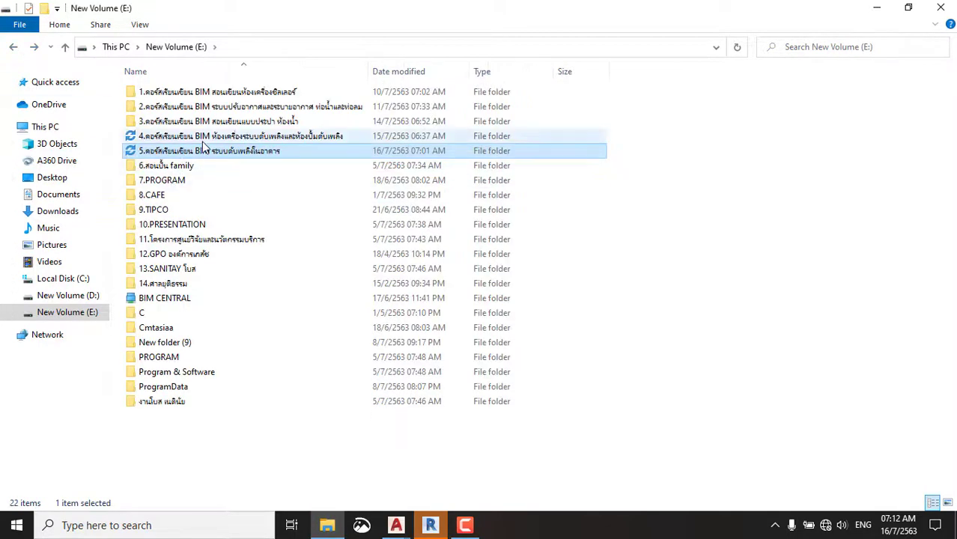
Find and select the ARCHITECH_PODUIM_2020 model in NLG-4900_Model 10-01-63 > AR.
left_click(177, 286)
double_click(177, 286)
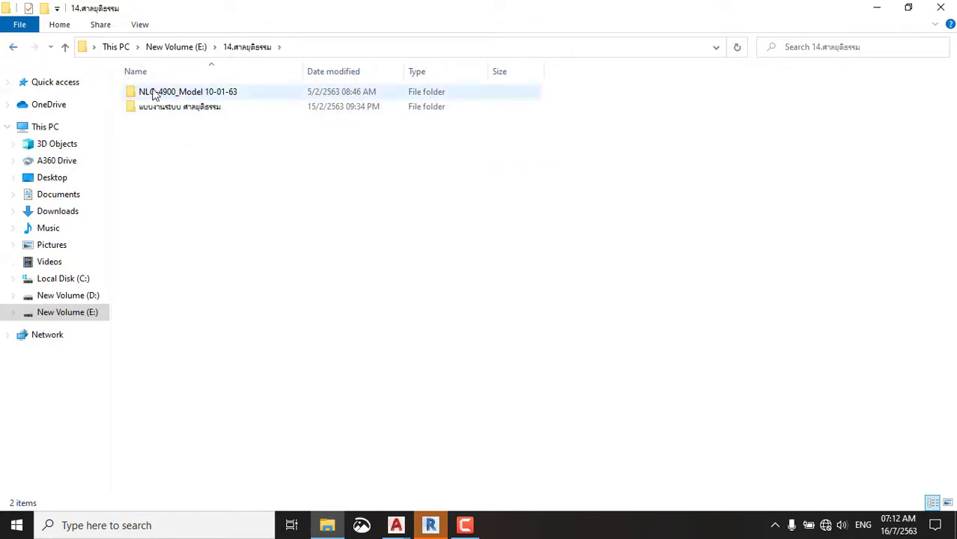
double_click(182, 109)
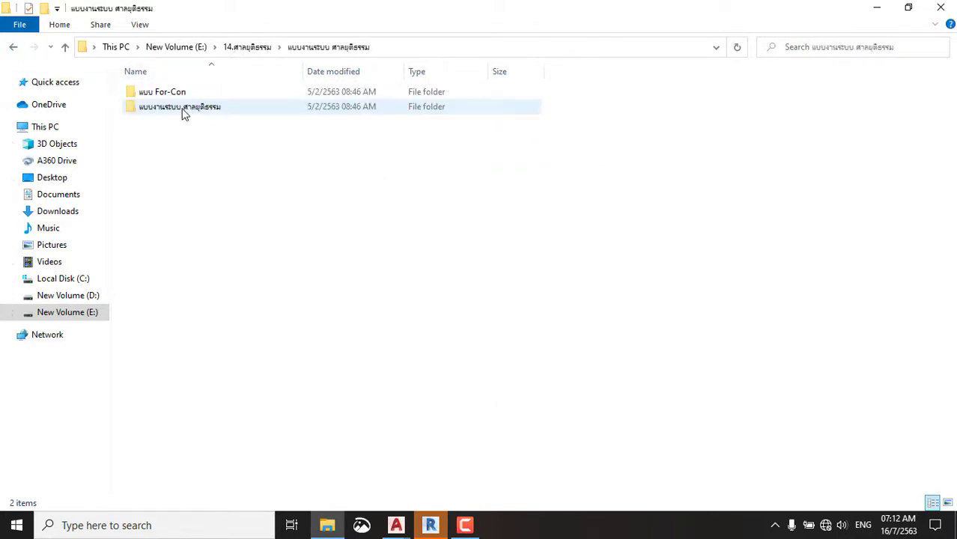
left_click(65, 47)
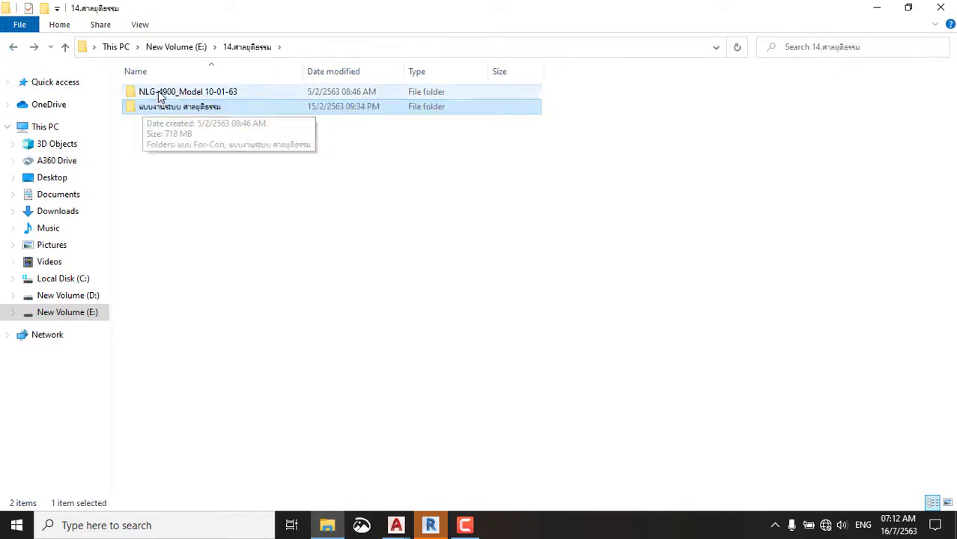
double_click(159, 92)
double_click(163, 94)
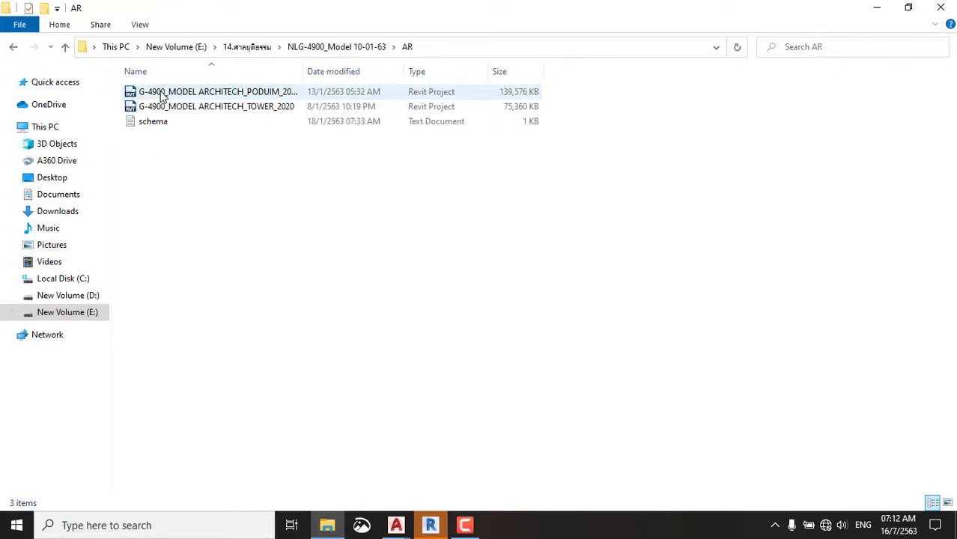
left_click(163, 108)
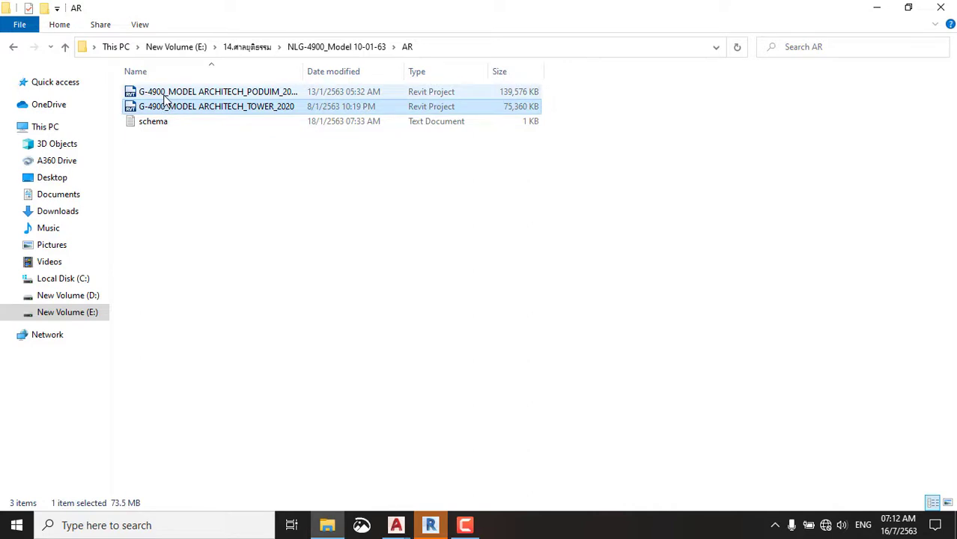
left_click(164, 96)
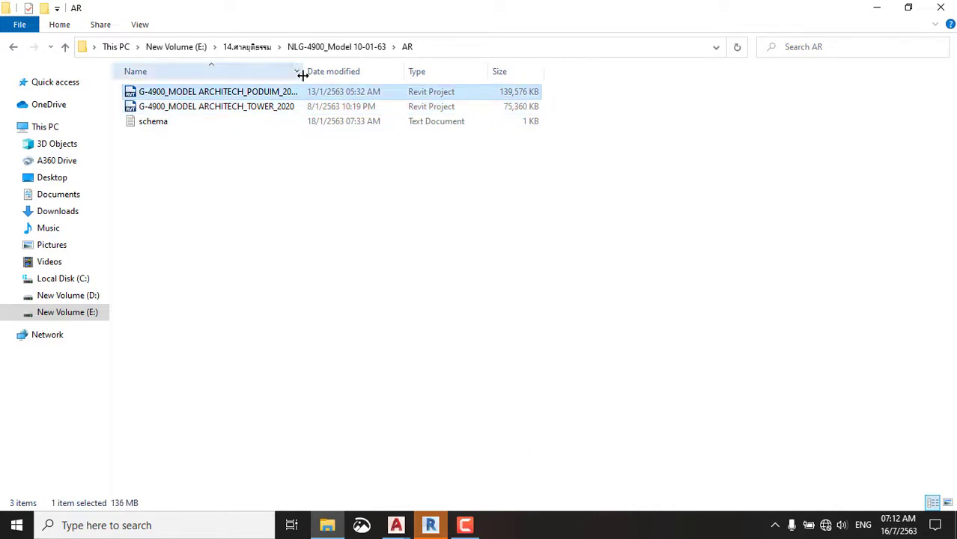
double_click(303, 75)
left_click(288, 107)
left_click(283, 97)
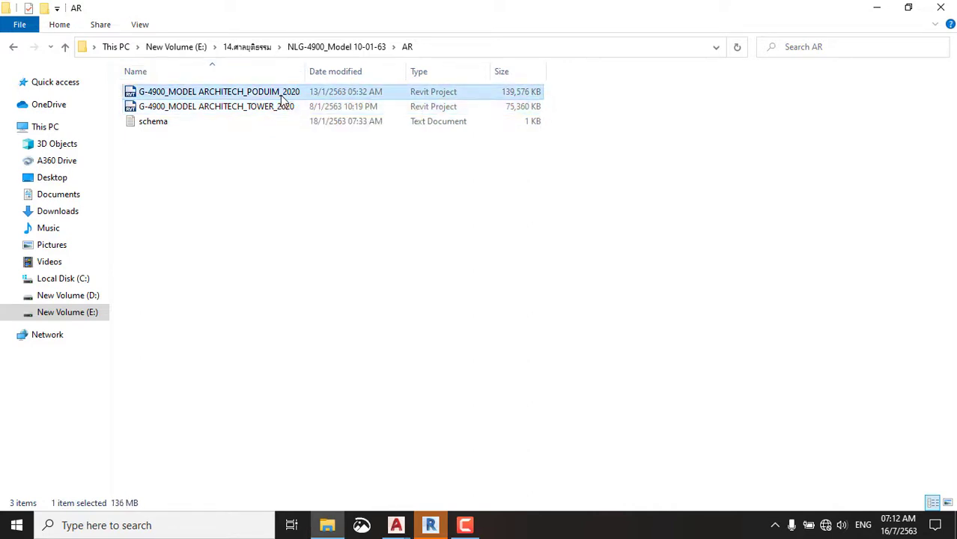
Paste the PODUIM architecture model into the 5 > SP-EP.9 folder.
left_click(12, 50)
left_click(12, 50)
left_click(12, 48)
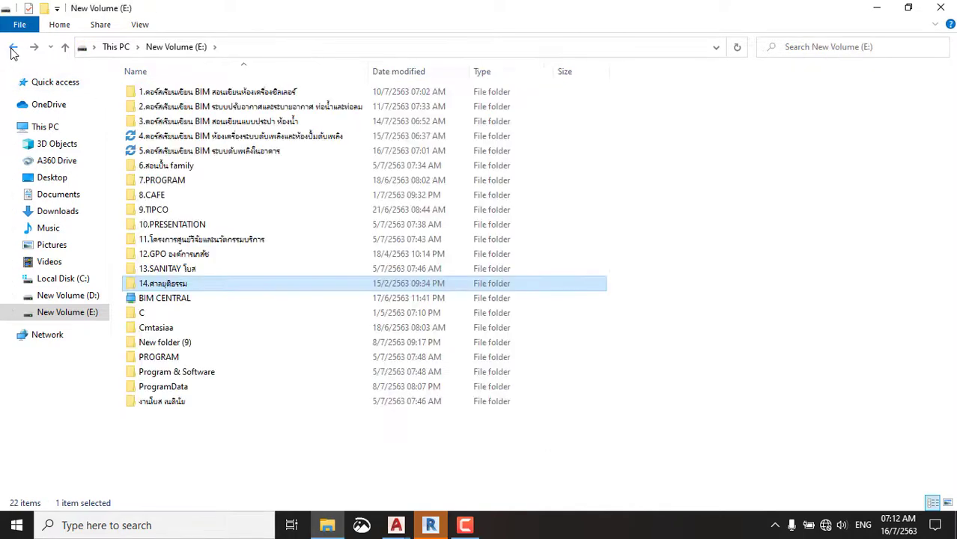
double_click(249, 157)
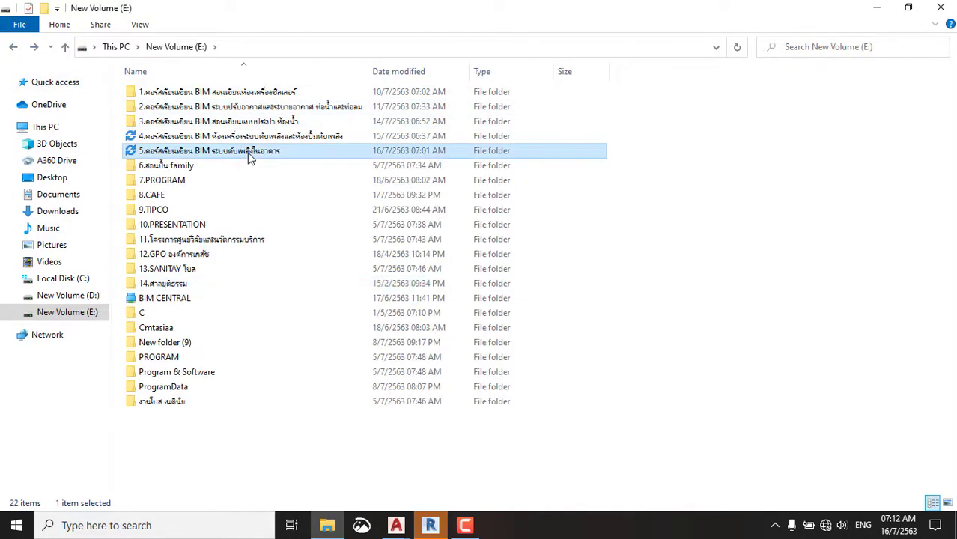
left_click(167, 228)
double_click(168, 229)
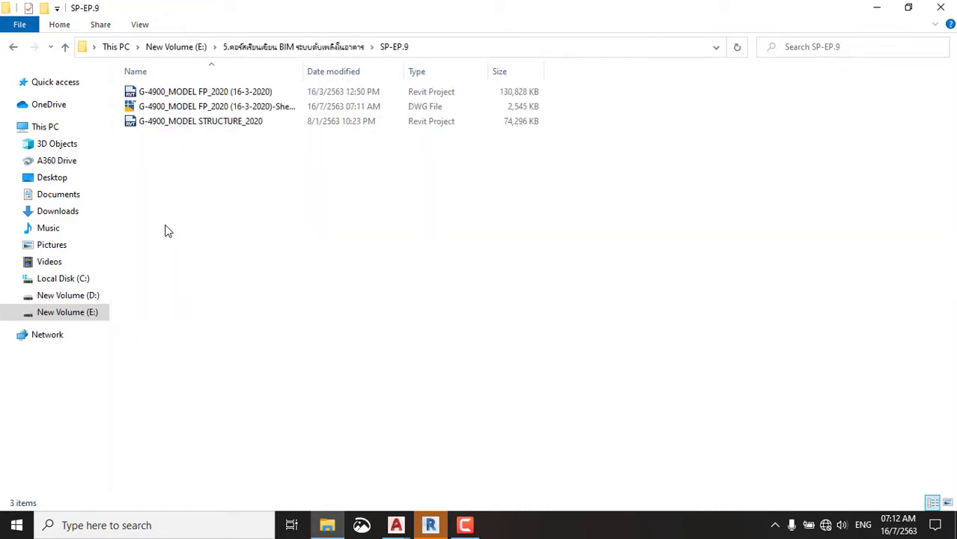
key("ctrl+v")
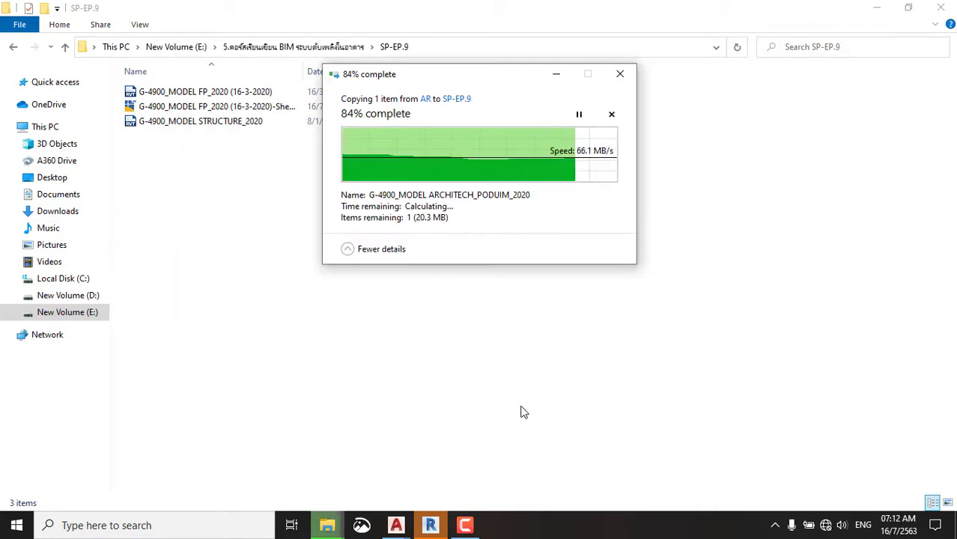
Back in Revit, dismiss the load-cancelled message and close the Open dialog.
left_click(431, 525)
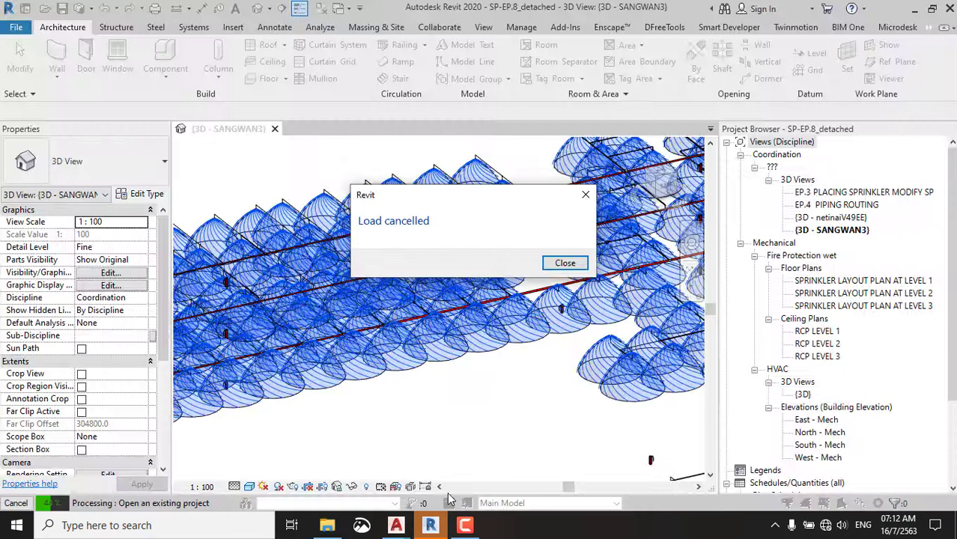
left_click(569, 263)
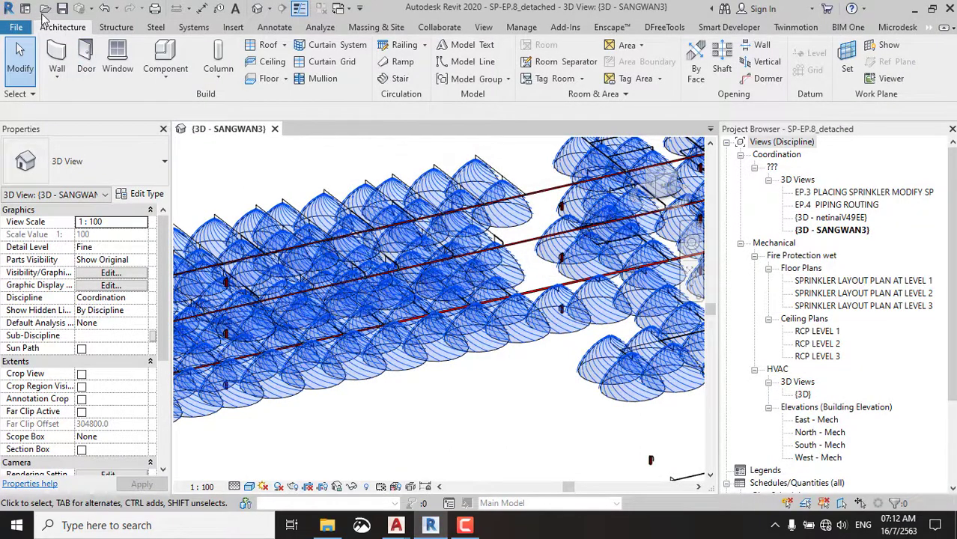
key("ctrl+o")
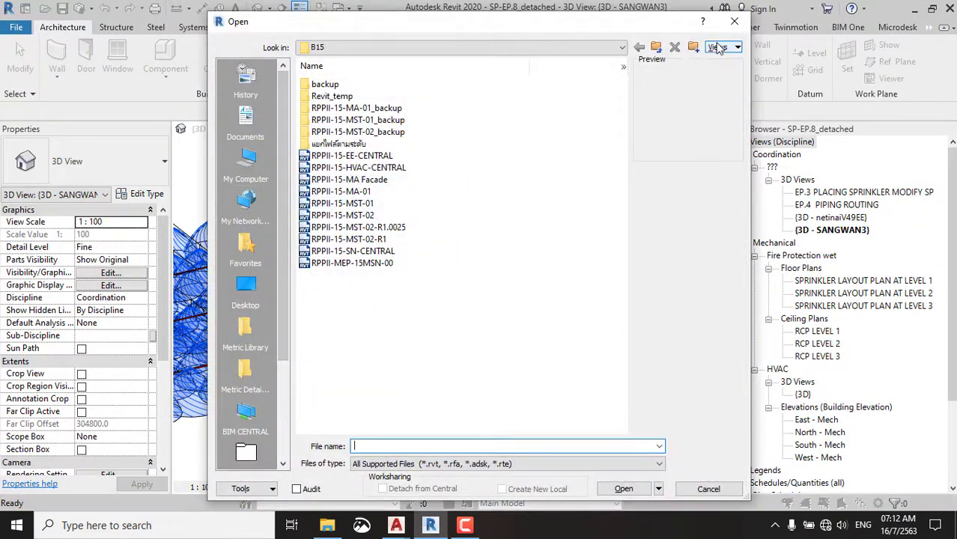
left_click(734, 23)
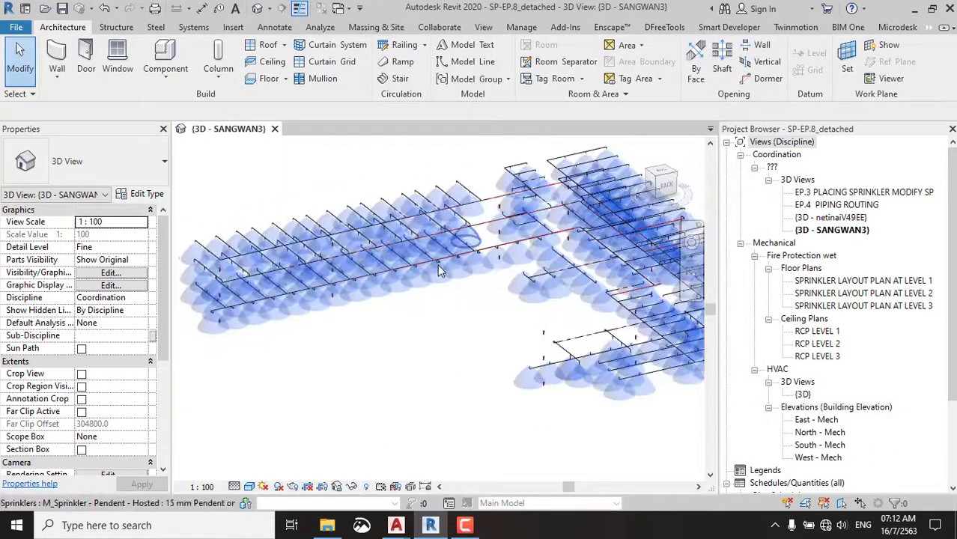
Orbit and zoom the 3D sprinkler view, then start saving the project.
mouse_move(621, 323)
middle_mouse_down("shift")
mouse_move(716, 334)
mouse_move(577, 271)
mouse_move(383, 311)
mouse_move(331, 293)
mouse_move(361, 296)
middle_mouse_up("shift")
scroll(517, 427, "up", 3)
scroll(515, 406, "up", 3)
mouse_move(516, 405)
middle_mouse_down()
mouse_move(481, 391)
mouse_move(508, 416)
mouse_move(506, 402)
middle_mouse_up()
key("ctrl+s")
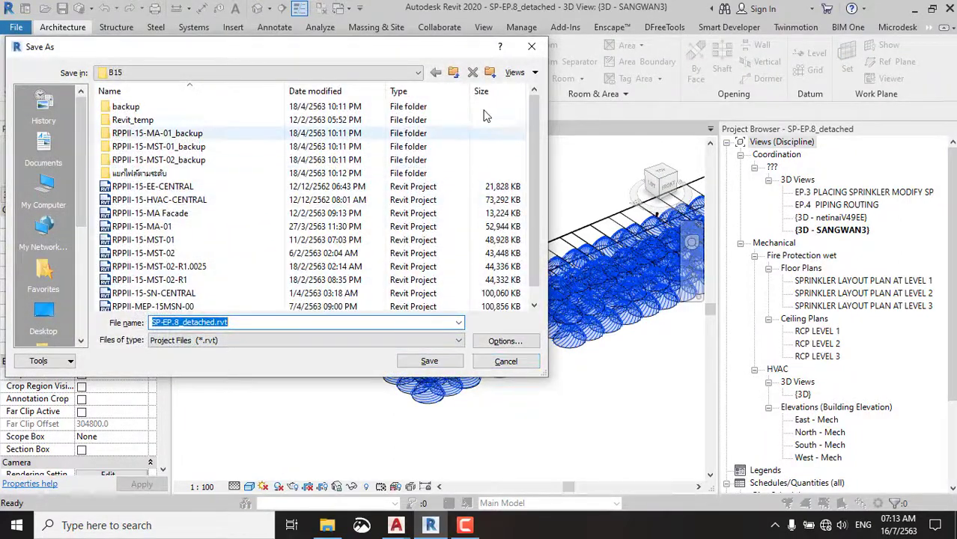
Save the sprinkler project as SP-EP.9 in the folder 5 > SP-EP.9 directory.
left_click(459, 77)
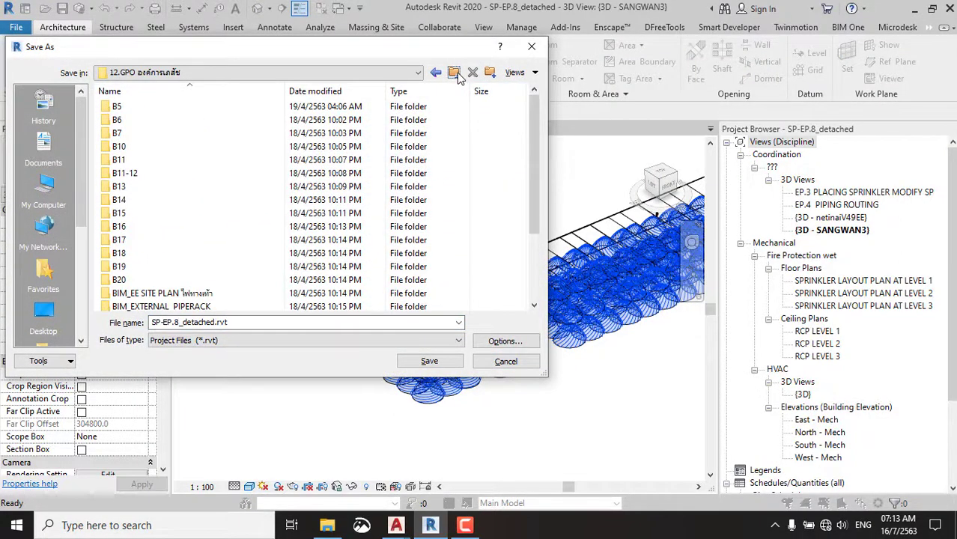
left_click(459, 77)
left_click(230, 163)
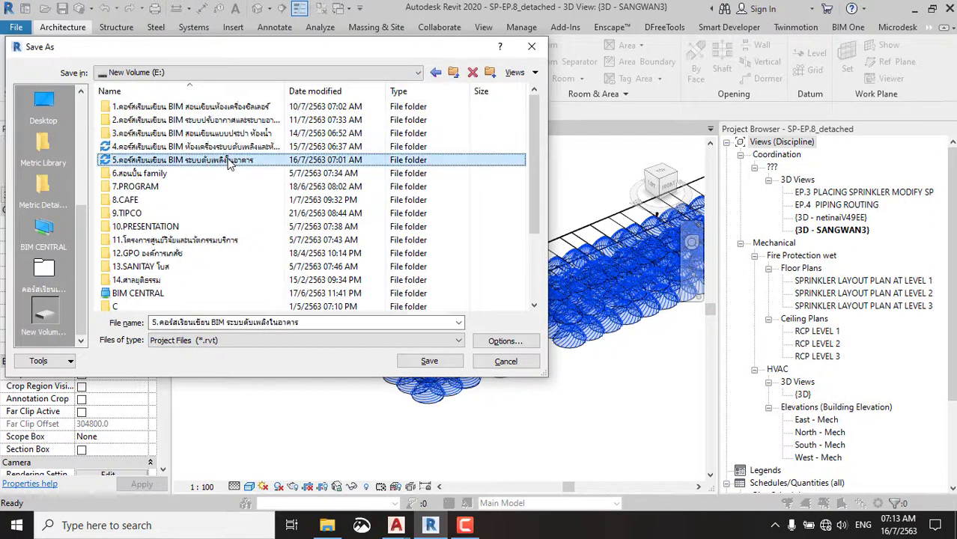
double_click(230, 163)
double_click(225, 226)
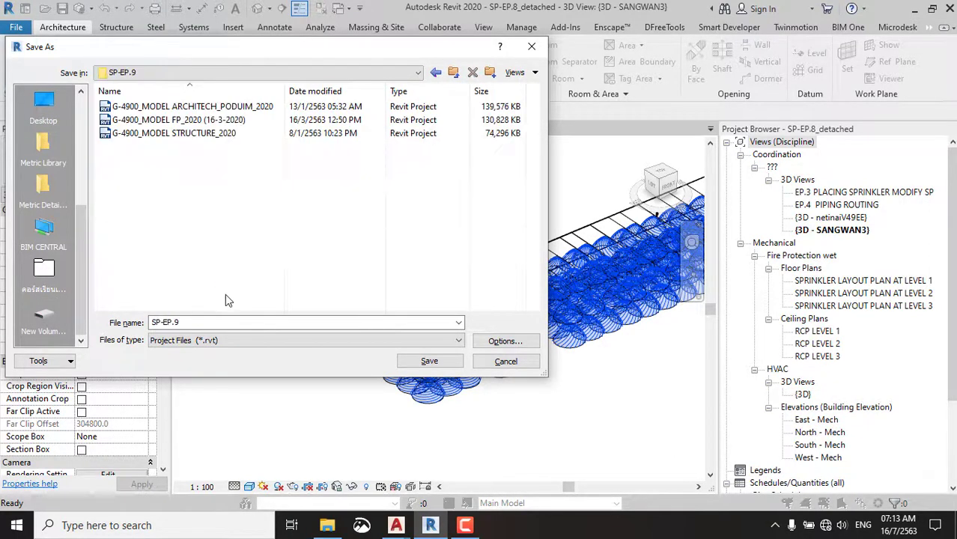
left_click(430, 362)
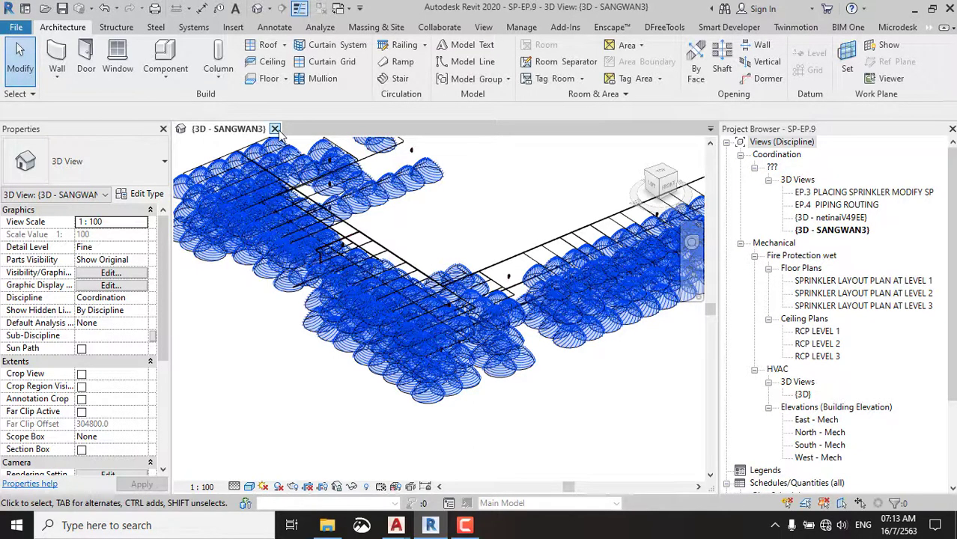
Close SP-EP.9 and begin renaming the architecture model, selecting its G-4900_MODEL prefix.
left_click(275, 129)
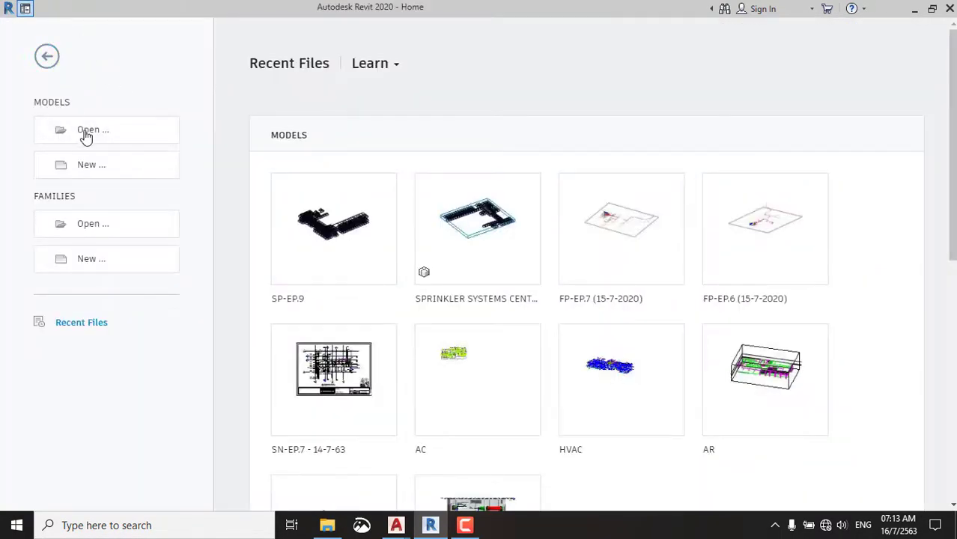
left_click(86, 133)
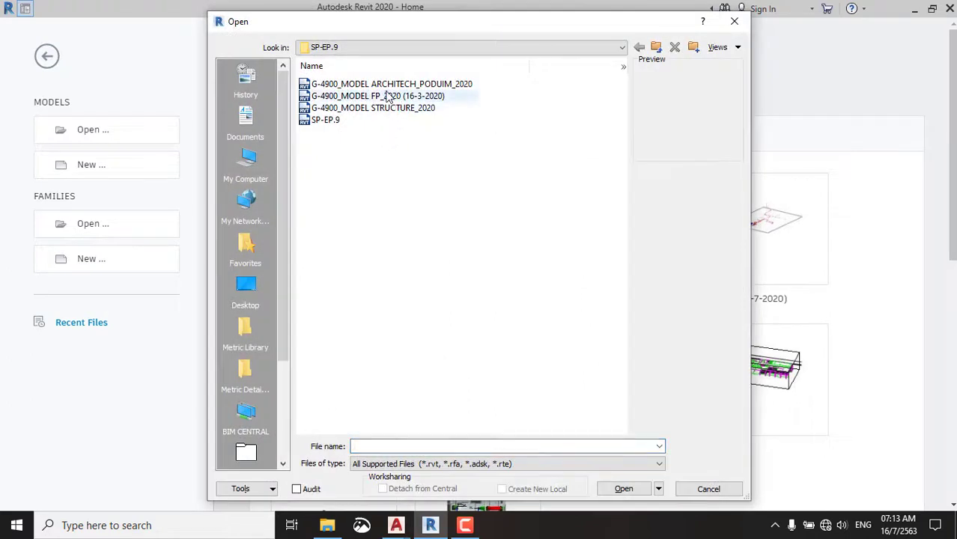
left_click(359, 87)
left_click(373, 87)
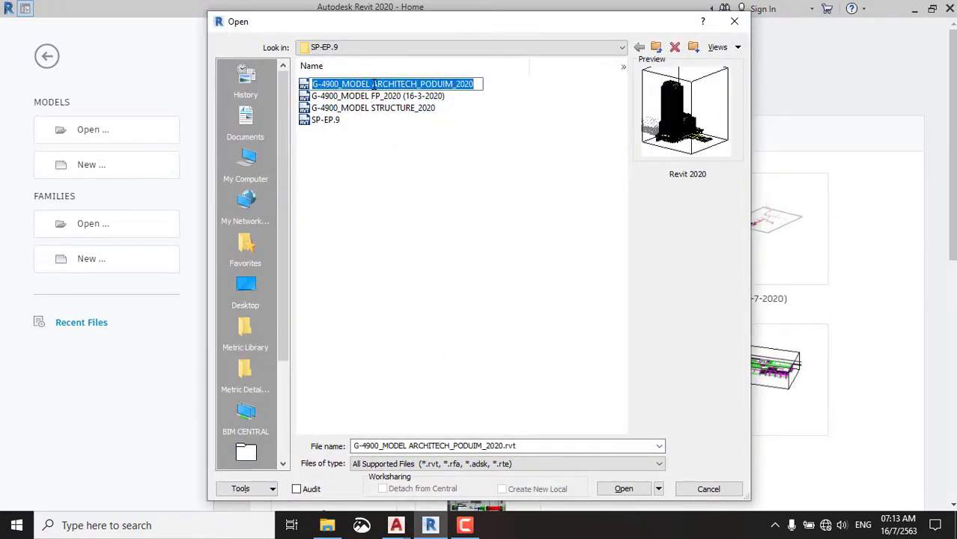
left_click_drag(374, 84, 218, 81)
Rename the architecture model file to SANGWAN_ARCHITECH_2020.
type("SA")
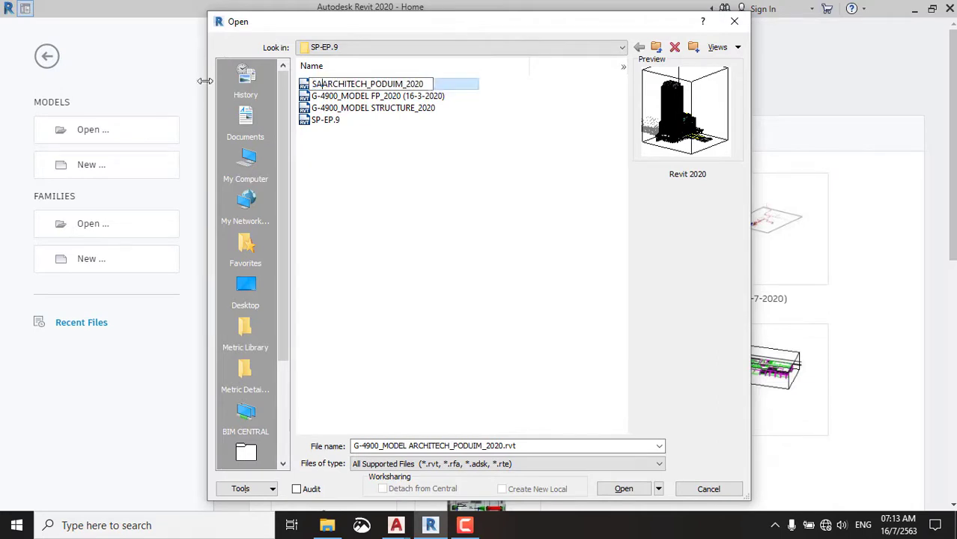
type("NGW")
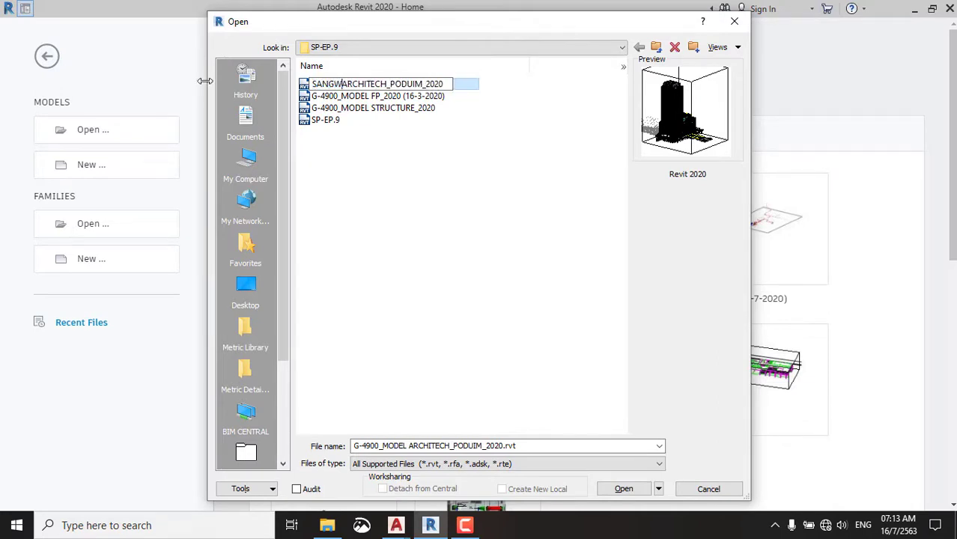
type("AN")
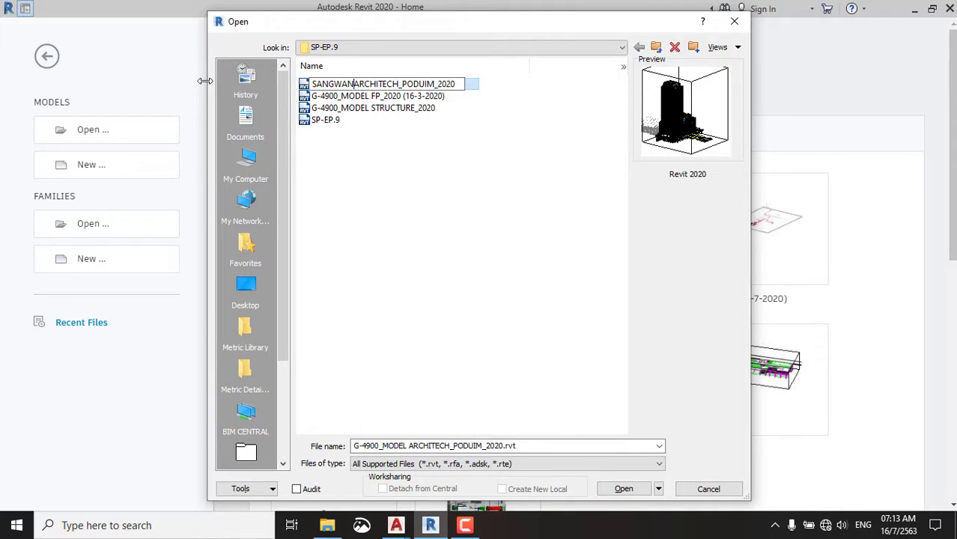
type("_")
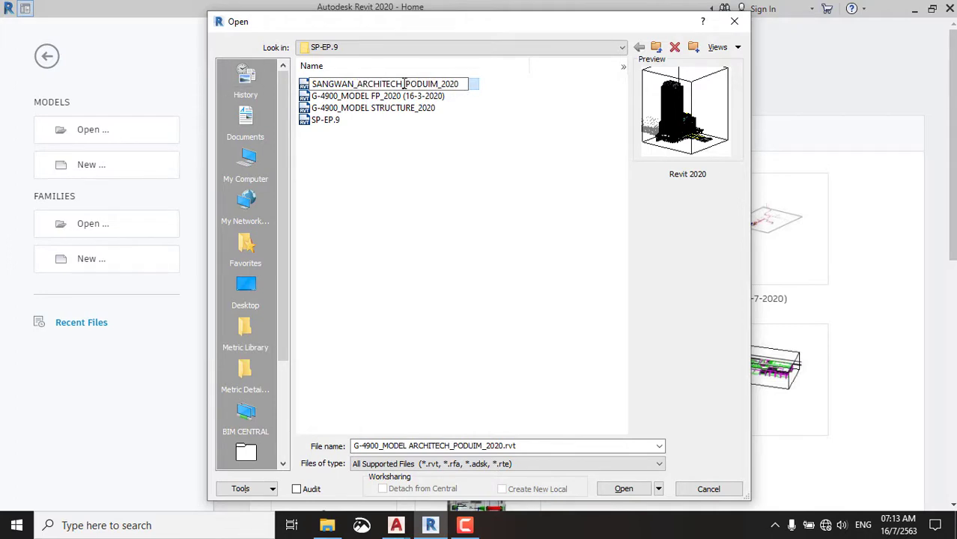
left_click_drag(404, 84, 507, 85)
key("BackSpace")
key("Return")
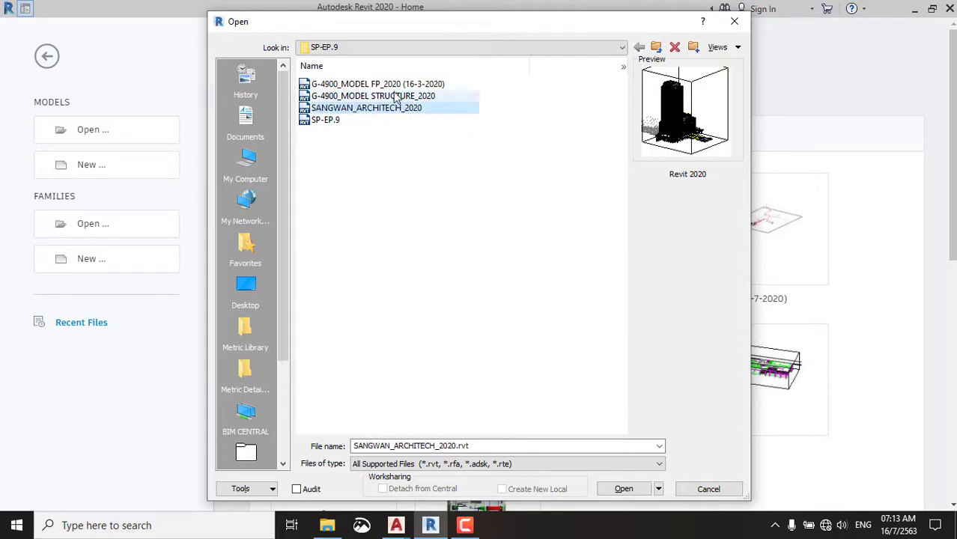
Rename the structure model file to SANGWAN_STRUCTURE_2020.
left_click(397, 97)
left_click(357, 101)
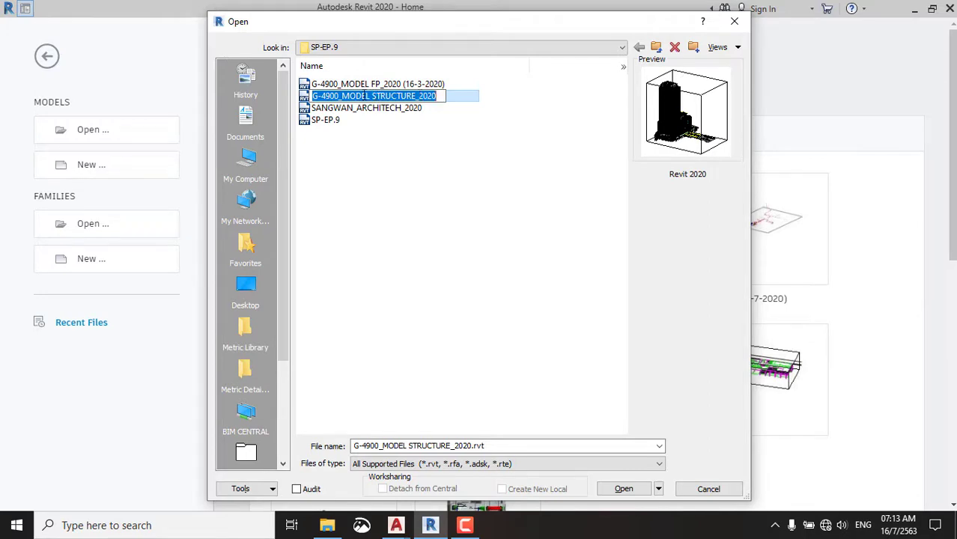
left_click_drag(371, 96, 292, 101)
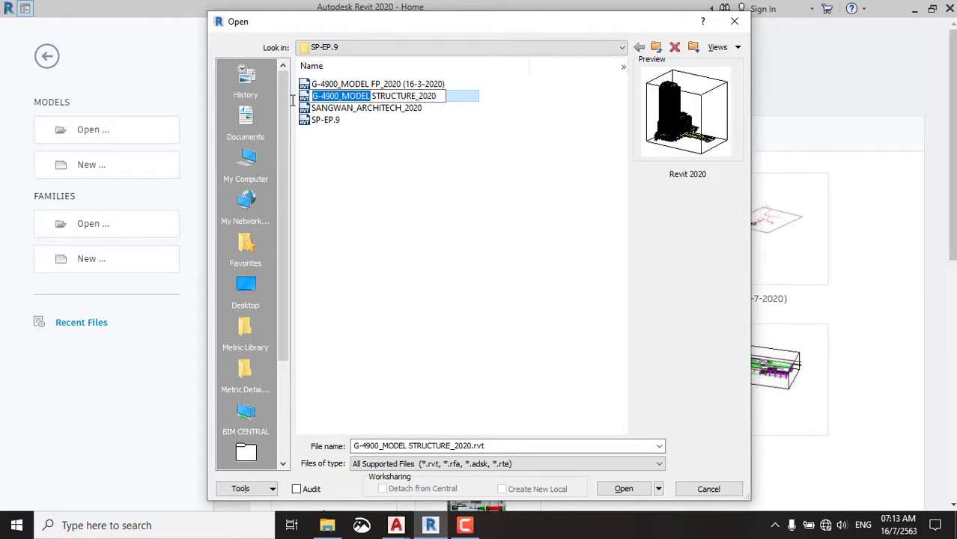
type("SANF")
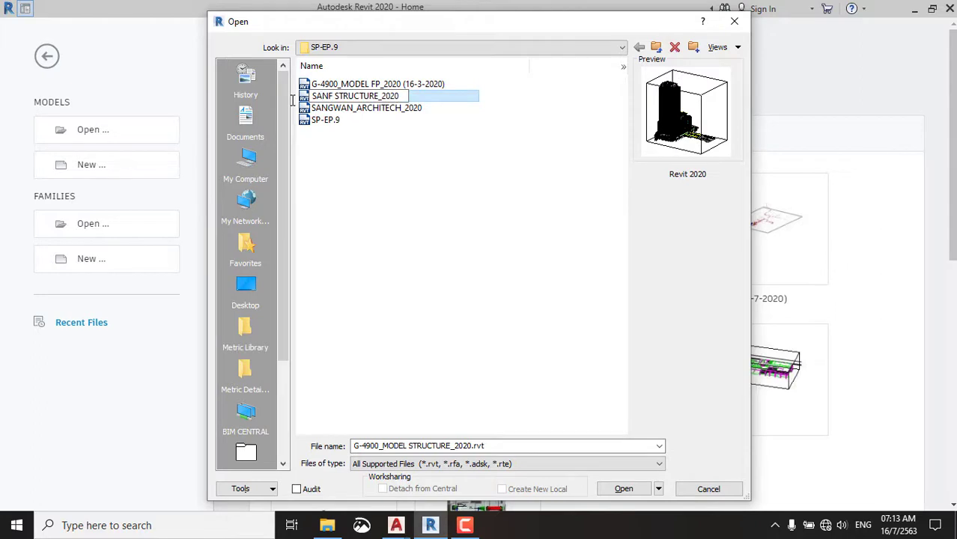
key("BackSpace")
type("G")
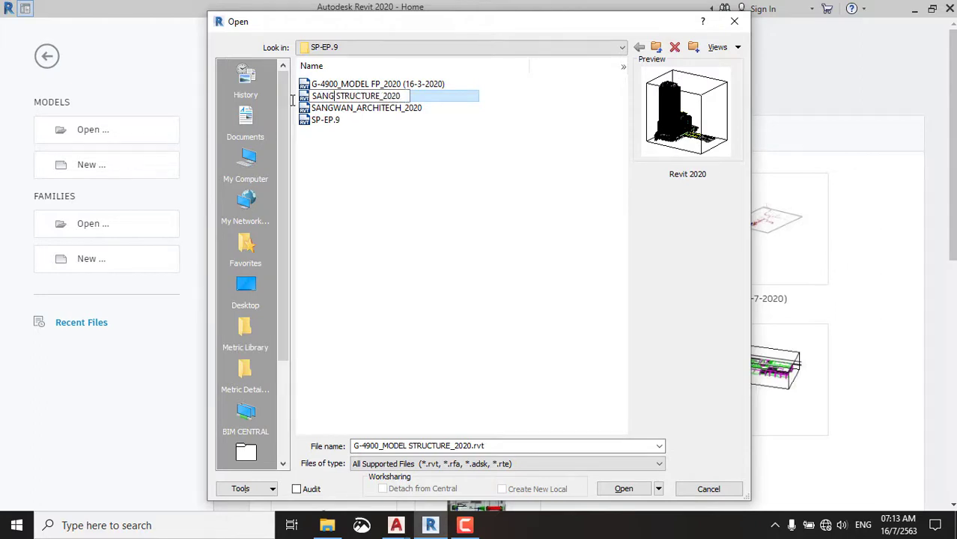
type("WAN")
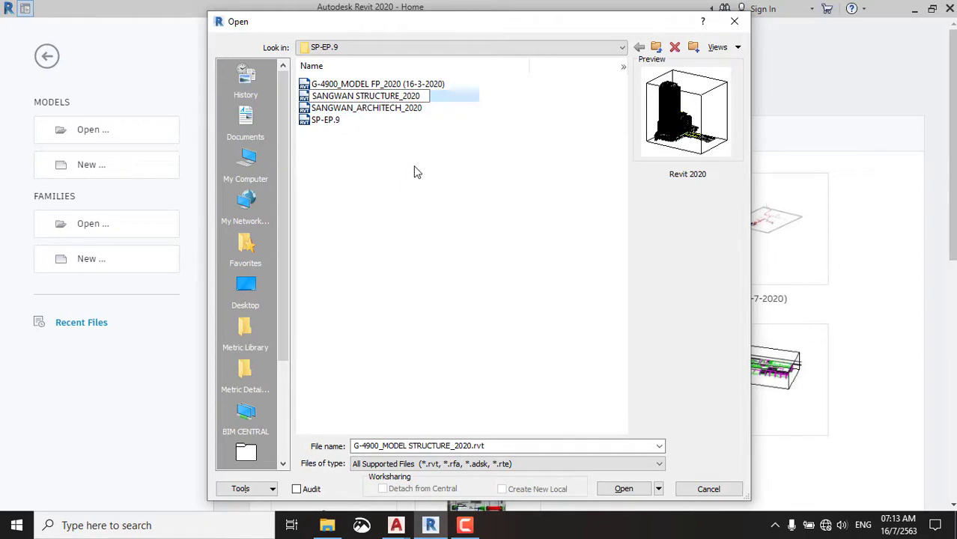
key("Delete")
type("_")
key("Return")
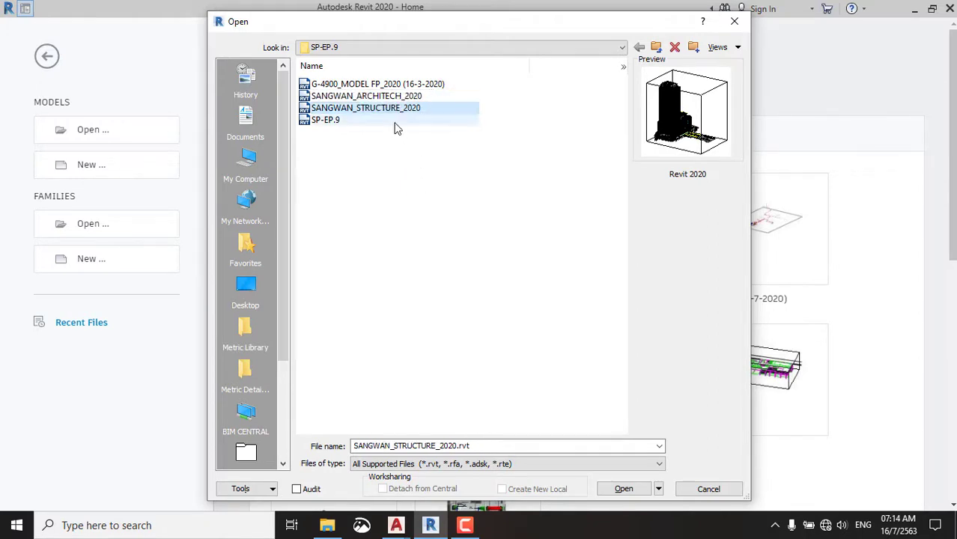
Check both renamed files and open the SANGWAN_STRUCTURE_2020 model.
key("Up")
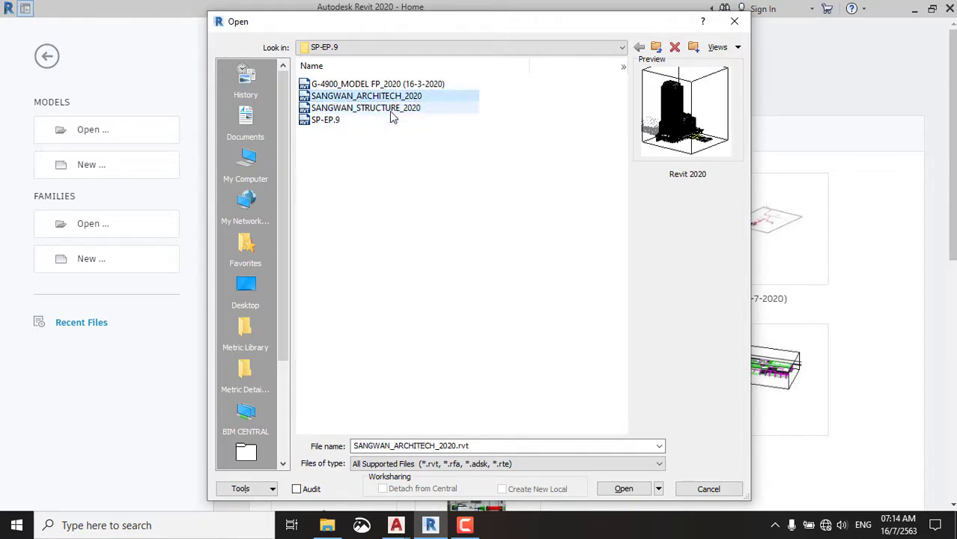
left_click(390, 111)
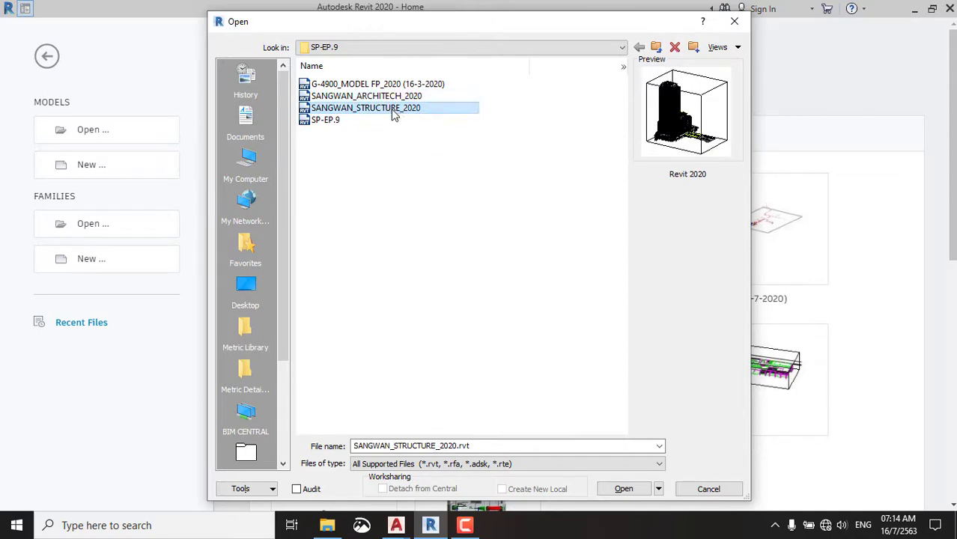
left_click(391, 98)
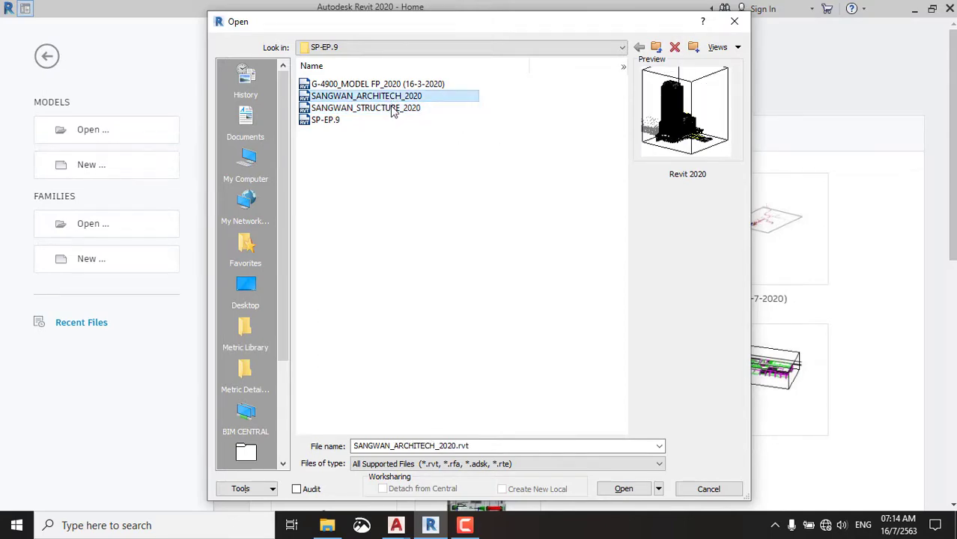
double_click(391, 111)
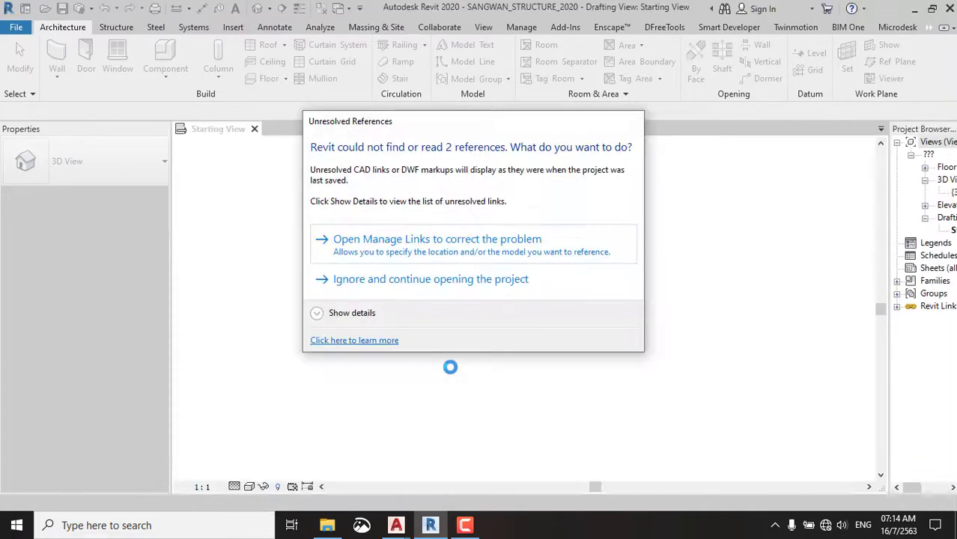
Ignore the missing references and delete the logo and text from the starting view.
left_click(442, 289)
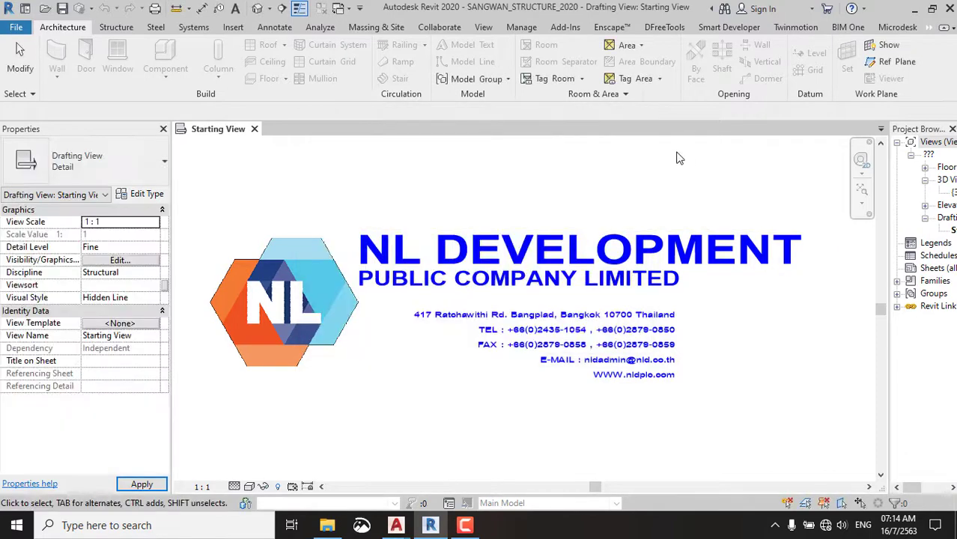
key("ctrl+a")
key("Delete")
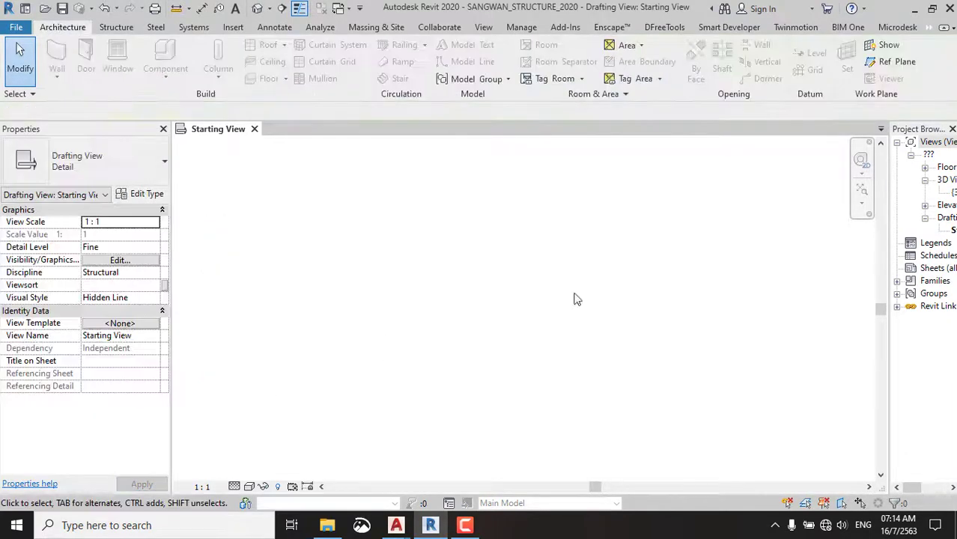
Widen the Project Browser, open the {3D} view and expand Revit Links.
left_click_drag(889, 183, 679, 183)
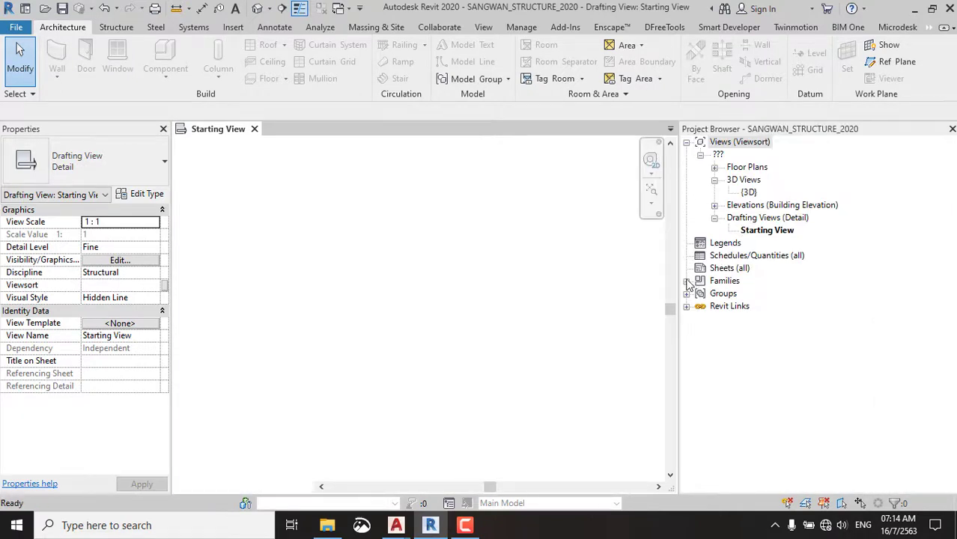
left_click(687, 281)
left_click(687, 143)
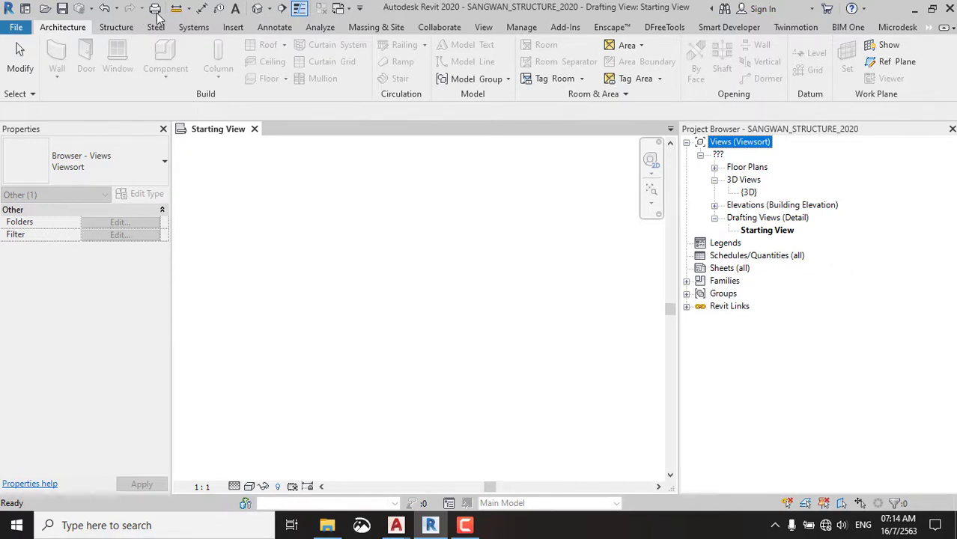
left_click(257, 9)
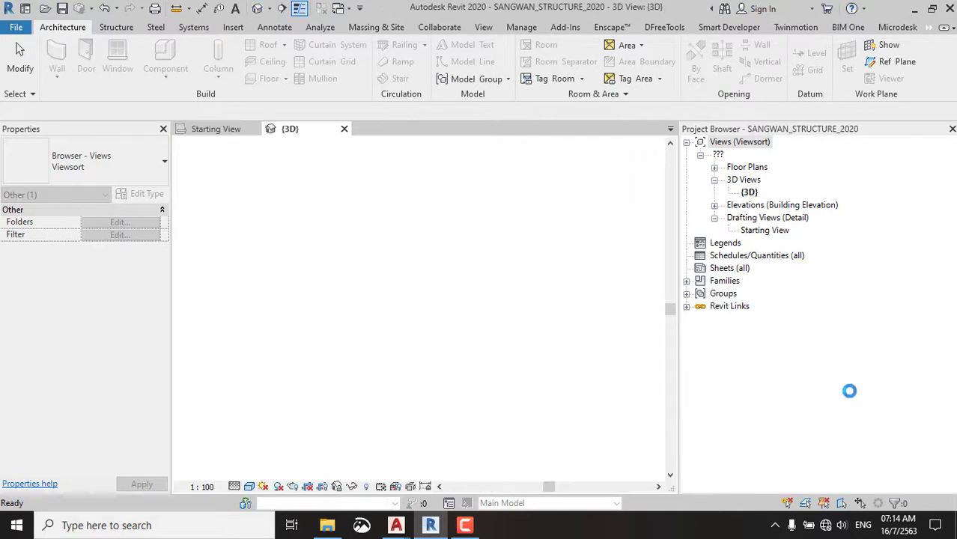
left_click(687, 306)
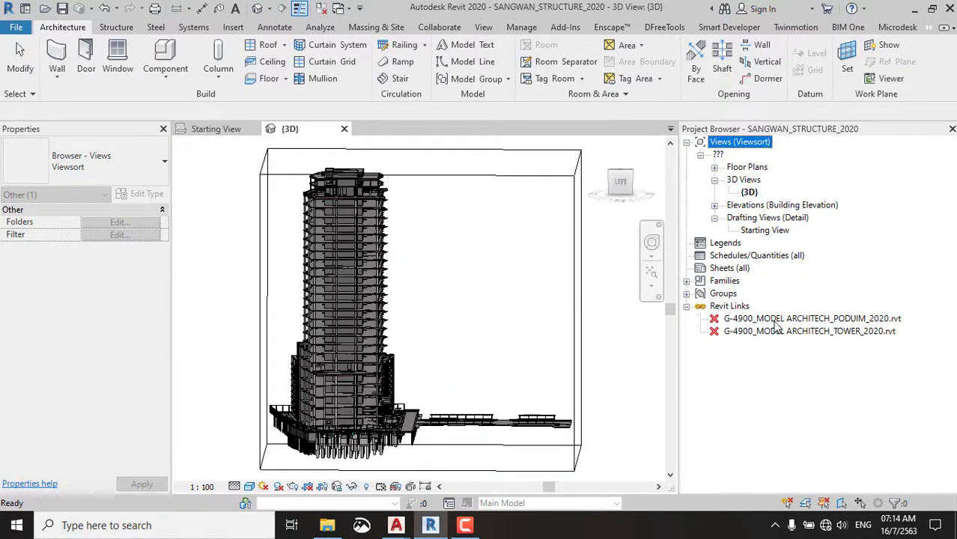
Delete the small stray columns standing below the podium.
left_click(536, 328)
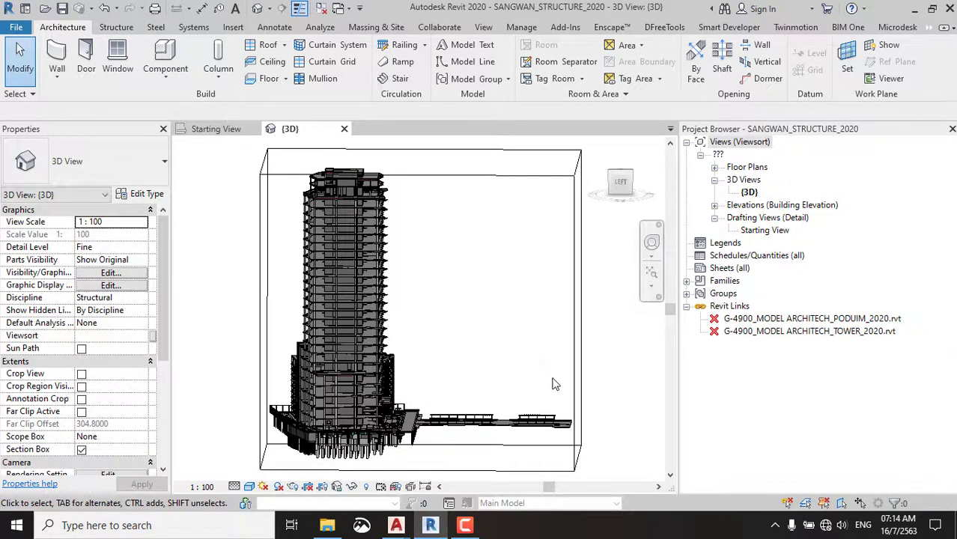
mouse_move(552, 384)
middle_mouse_down("shift")
mouse_move(323, 457)
mouse_move(465, 388)
middle_mouse_up("shift")
scroll(465, 388, "up", 3)
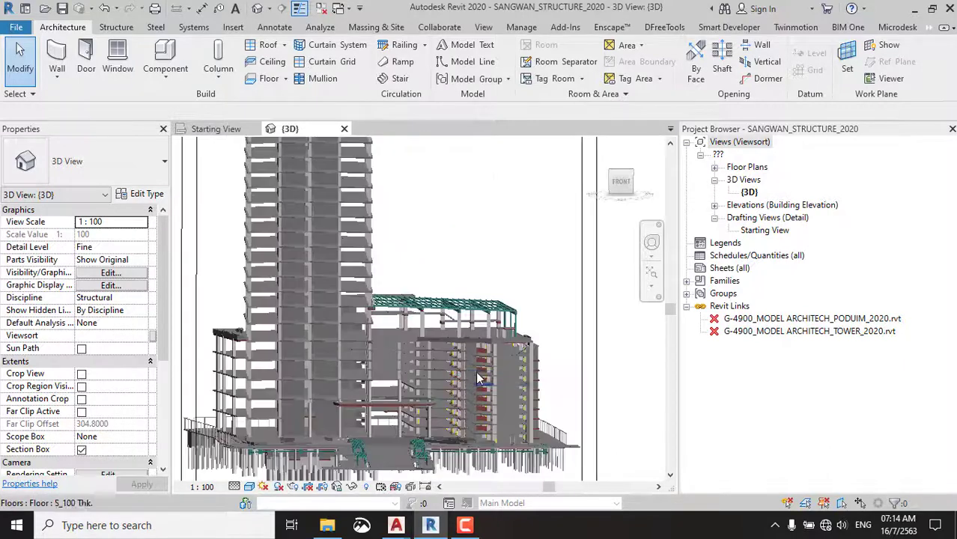
scroll(501, 382, "down", 2)
scroll(496, 314, "down", 2)
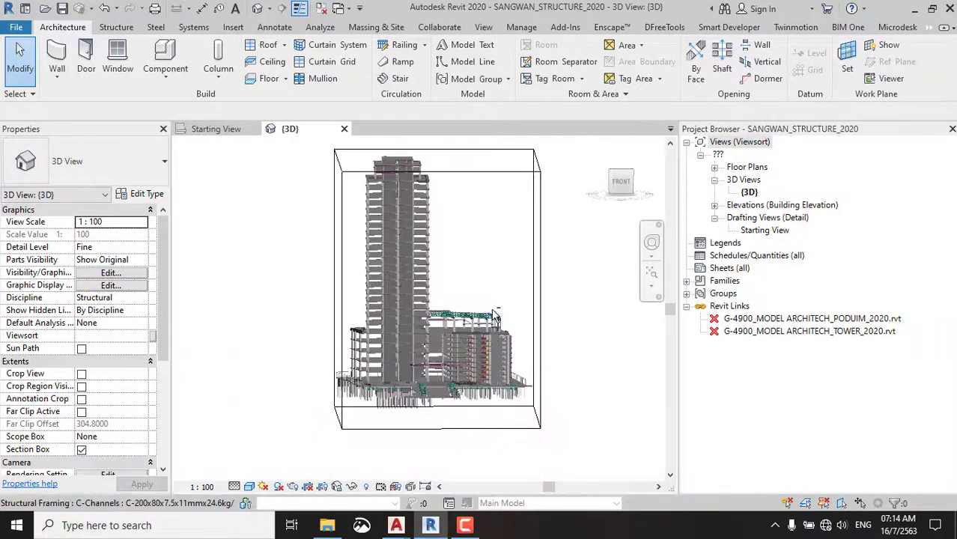
middle_click_drag(494, 319, 483, 347, "shift")
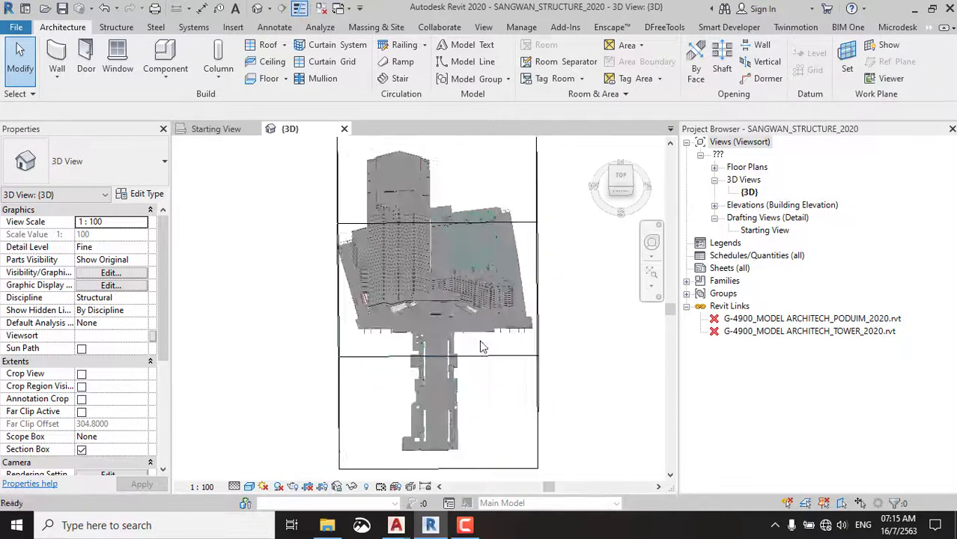
mouse_move(294, 348)
left_mouse_down()
mouse_move(400, 386)
mouse_move(513, 470)
left_mouse_up()
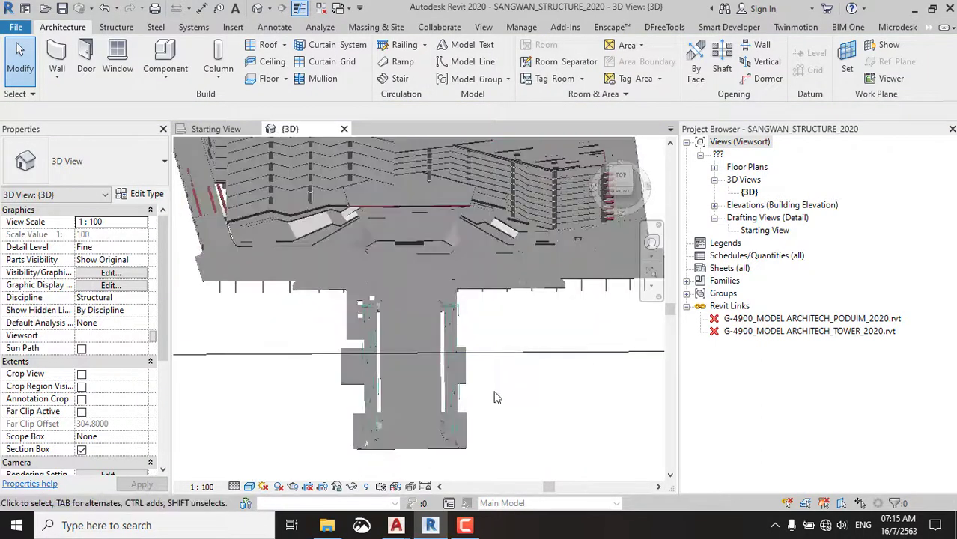
left_click_drag(494, 398, 326, 445)
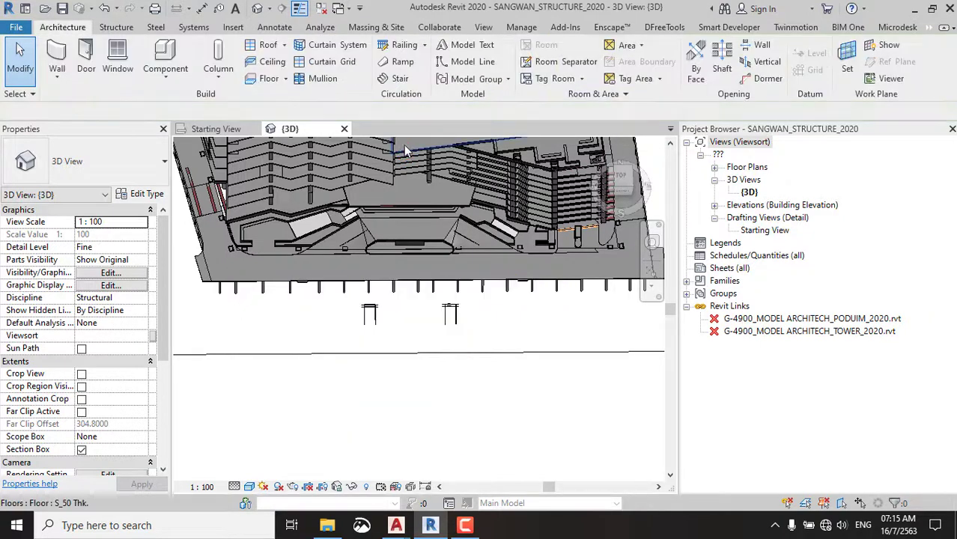
left_click_drag(494, 318, 252, 384)
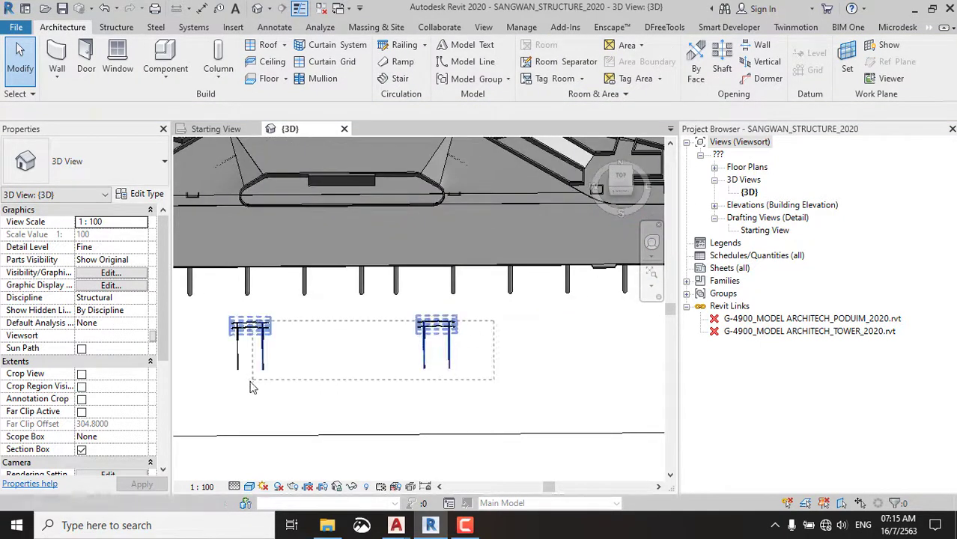
key("Delete")
left_click_drag(402, 328, 218, 398)
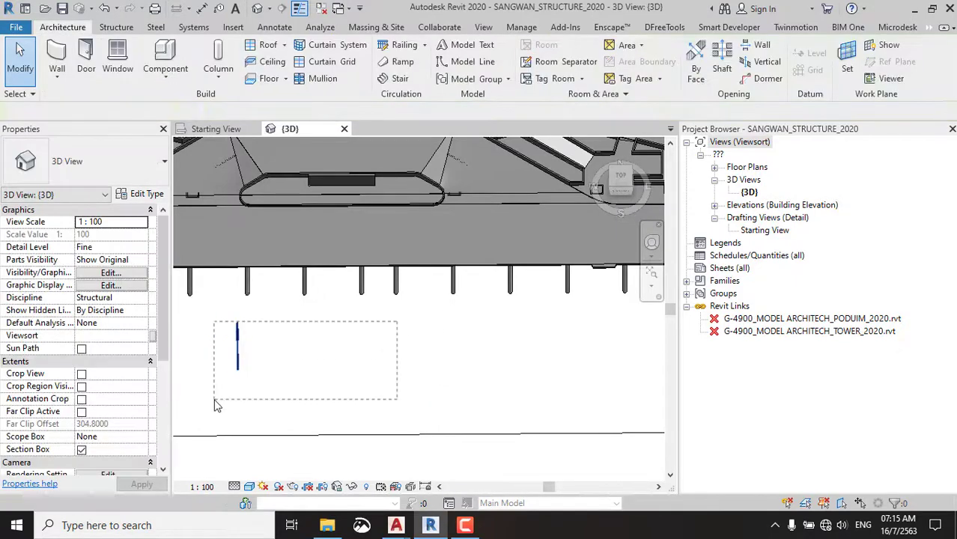
key("Delete")
Orbit back over the model and window-select the tower and podium elements.
scroll(462, 314, "down", 5)
scroll(462, 313, "up", 2)
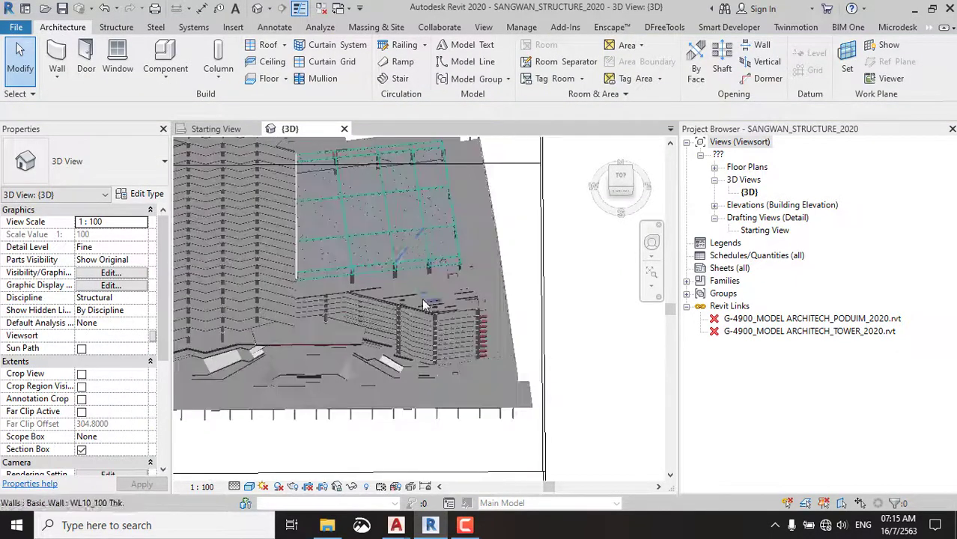
scroll(465, 313, "up", 2)
mouse_move(466, 313)
middle_mouse_down("shift")
mouse_move(444, 215)
mouse_move(507, 328)
mouse_move(507, 350)
middle_mouse_up("shift")
scroll(465, 225, "down", 3)
scroll(422, 346, "up", 4)
middle_click_drag(422, 346, 460, 277, "shift")
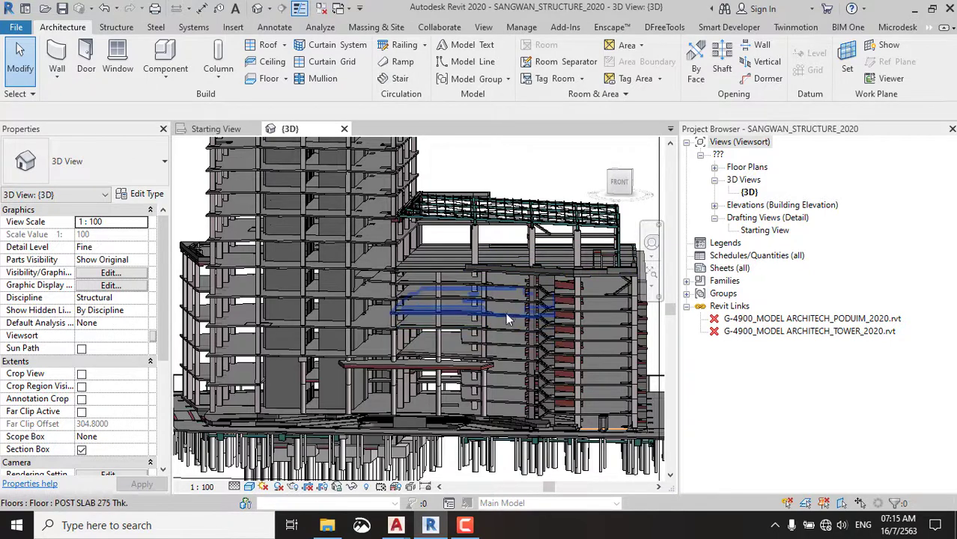
scroll(479, 352, "down", 3)
scroll(450, 350, "down", 3)
mouse_move(450, 350)
middle_mouse_down("shift")
mouse_move(442, 367)
mouse_move(435, 299)
middle_mouse_up("shift")
scroll(434, 254, "down", 4)
left_click_drag(355, 190, 458, 410)
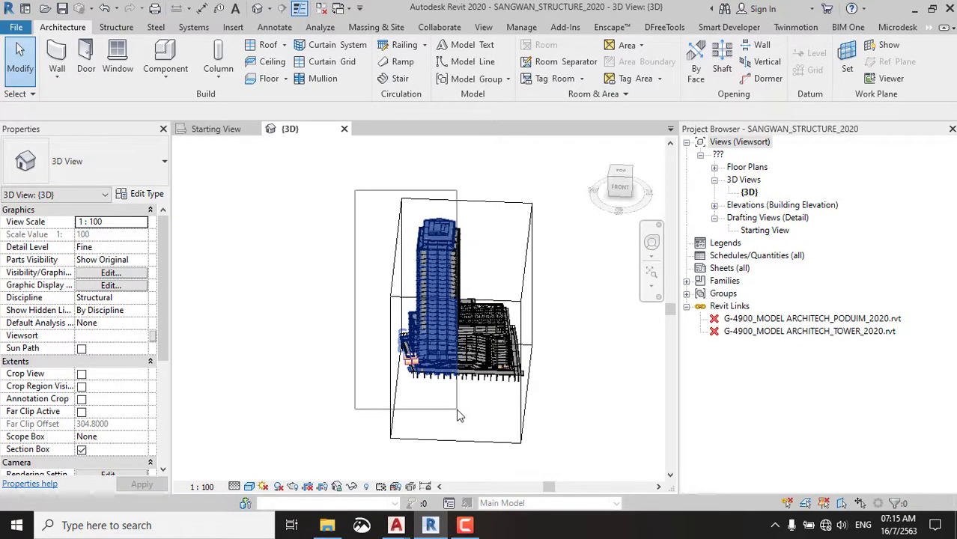
left_click_drag(457, 411, 462, 421)
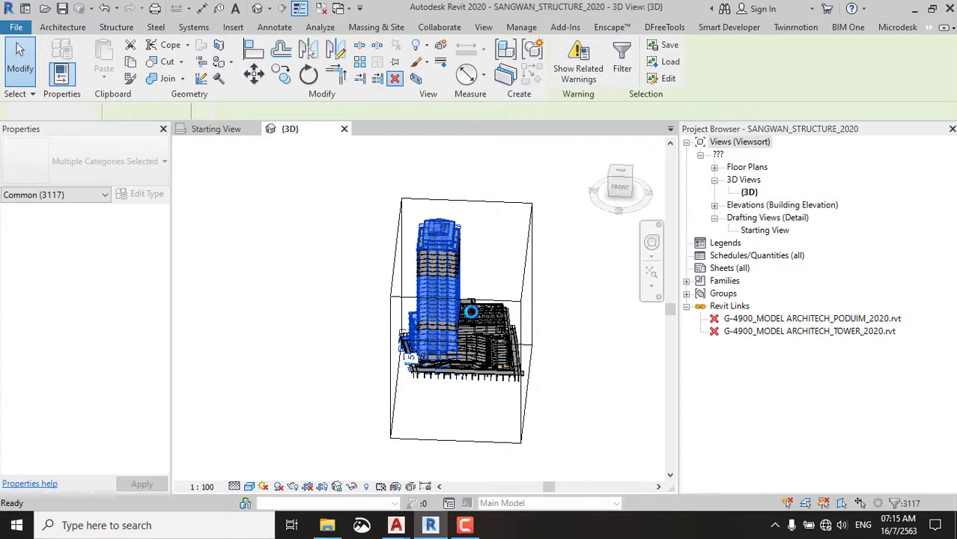
Leave the 3117-element Revit selection and bring AutoCAD's AS-MPF-P5-08,09 drawing window forward.
left_click(471, 311)
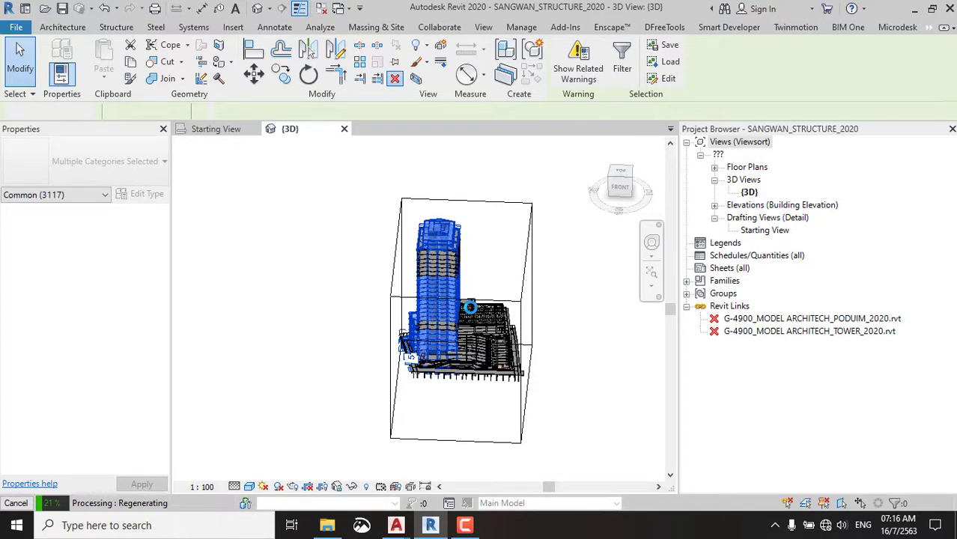
mouse_move(396, 525)
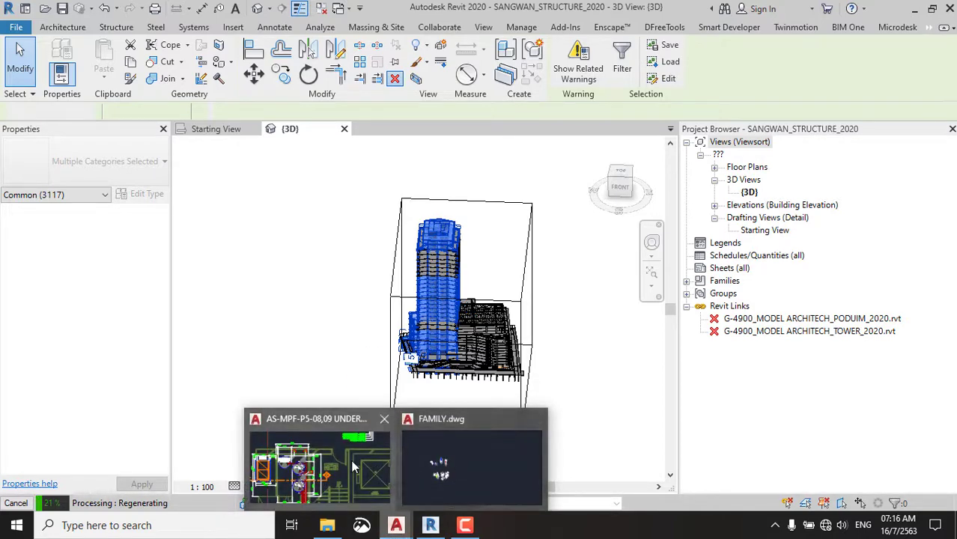
left_click(433, 417)
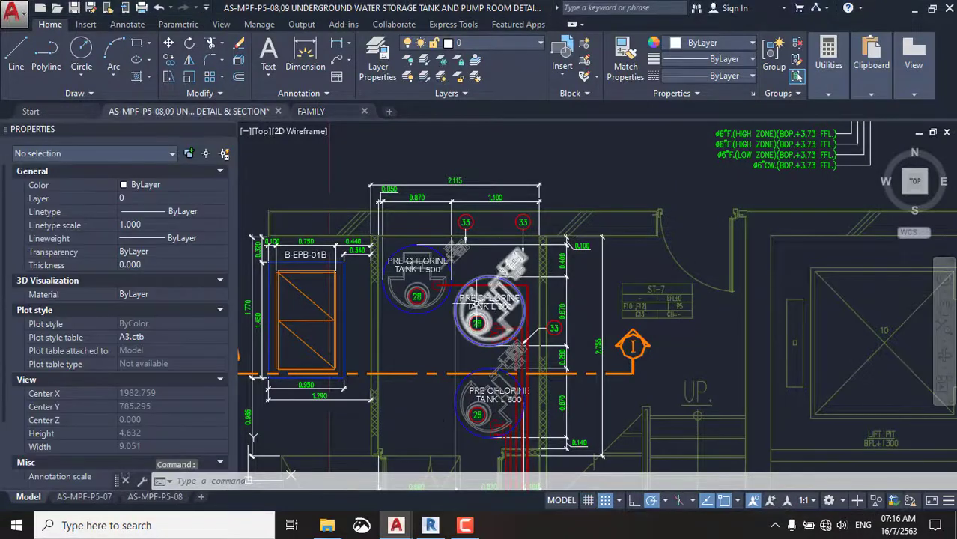
Browse to the SP-EP.9 folder and select the fire-protection drawing.
left_click(58, 8)
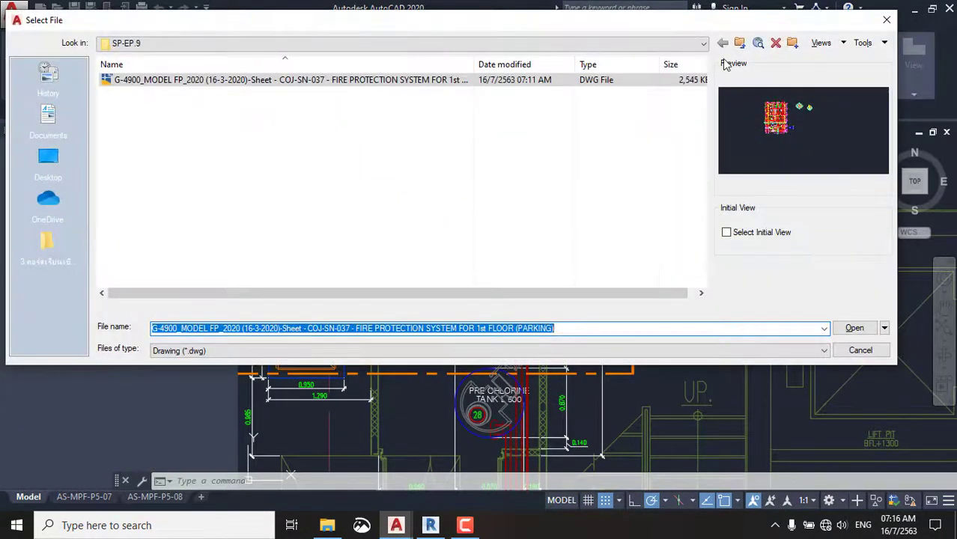
left_click(359, 80)
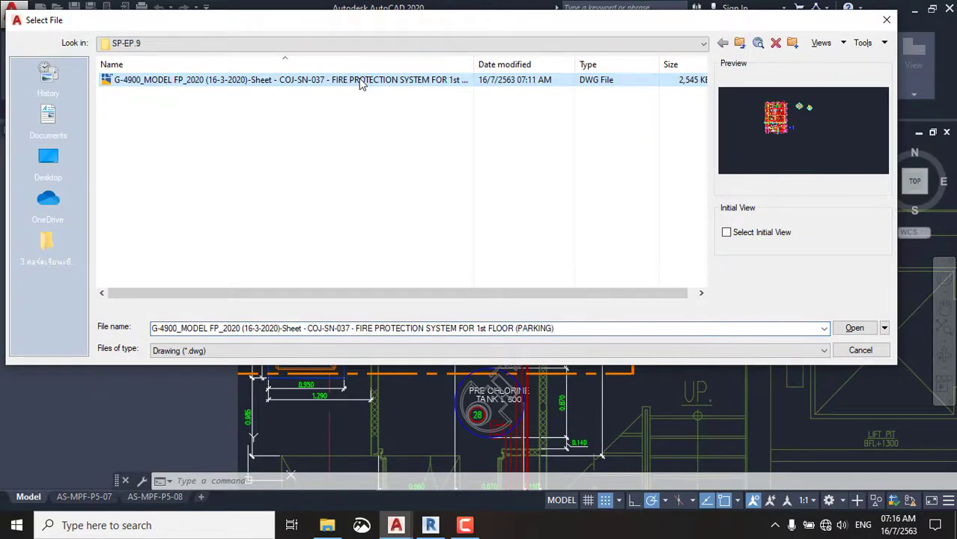
left_click(344, 129)
left_click(281, 84)
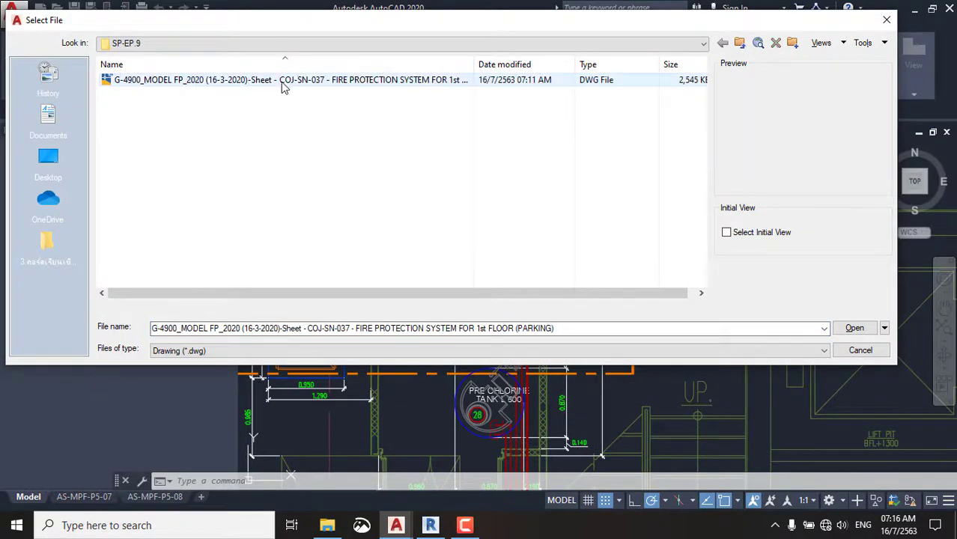
Check the fire-protection drawing's full file name without changing it, then open it.
left_click(336, 84)
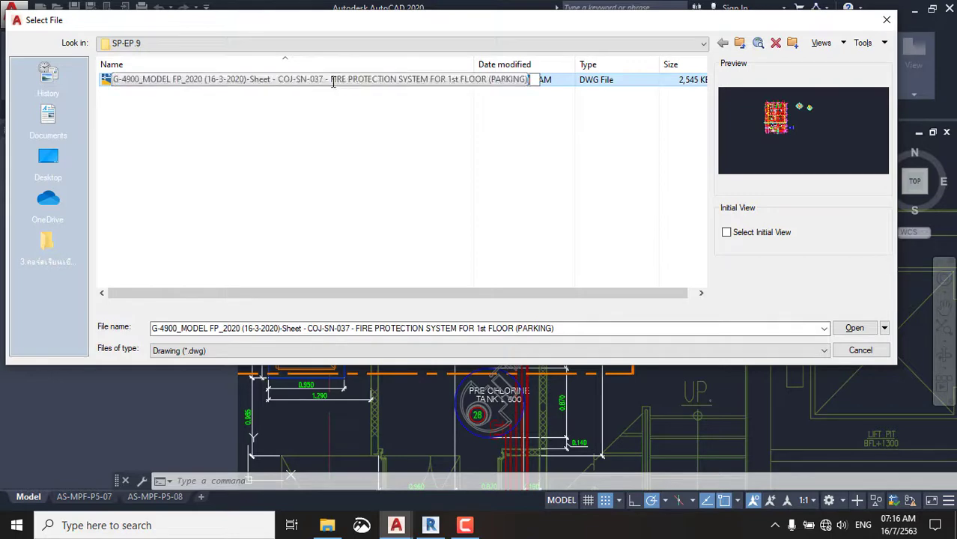
key("Escape")
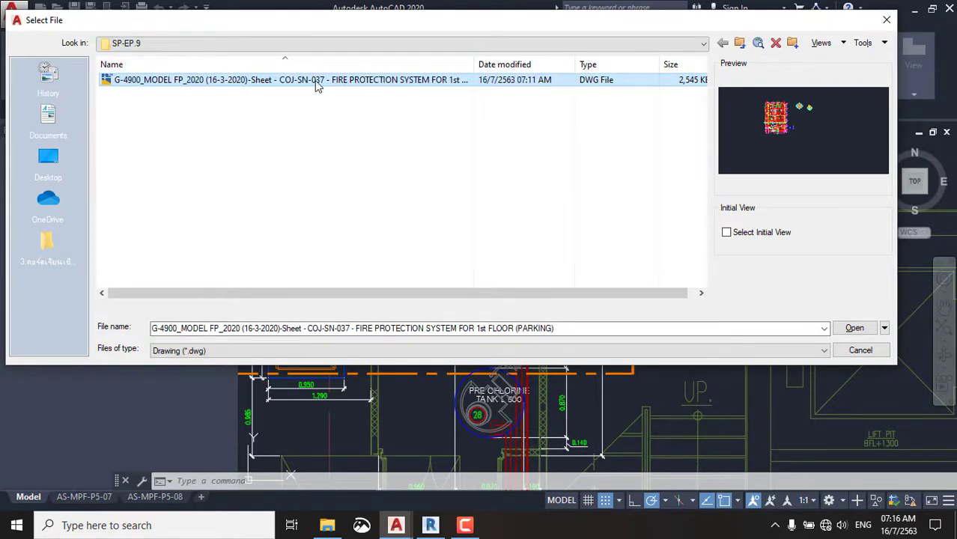
left_click(331, 84)
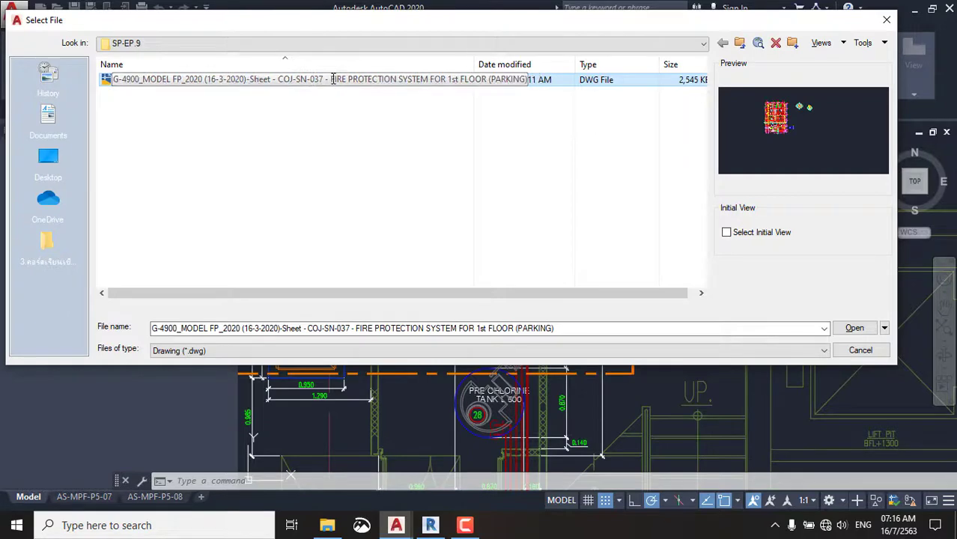
key("Escape")
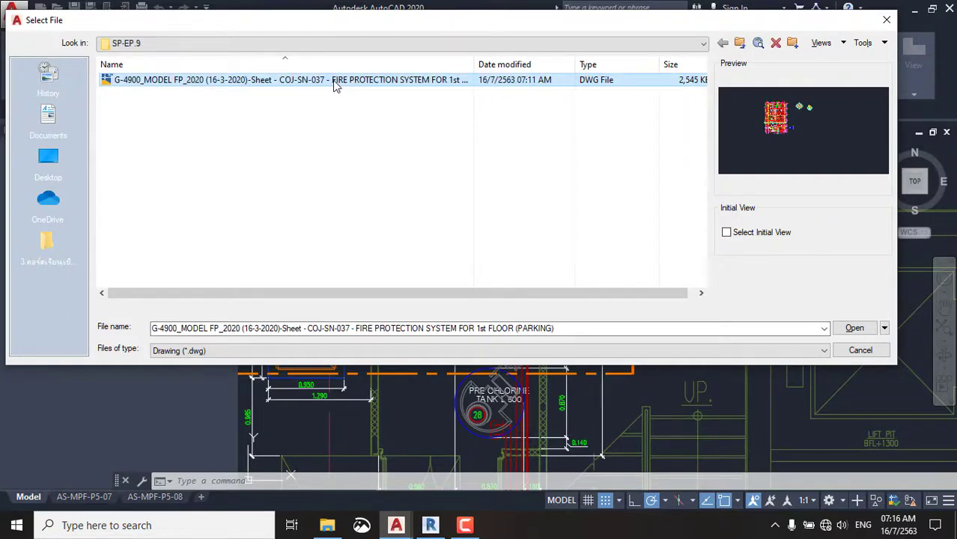
left_click(334, 82)
key("Escape")
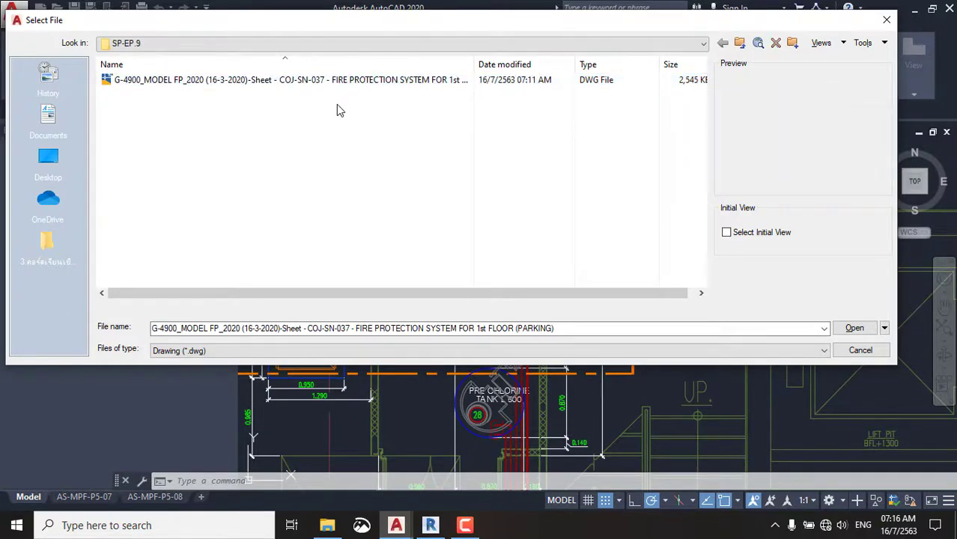
double_click(316, 79)
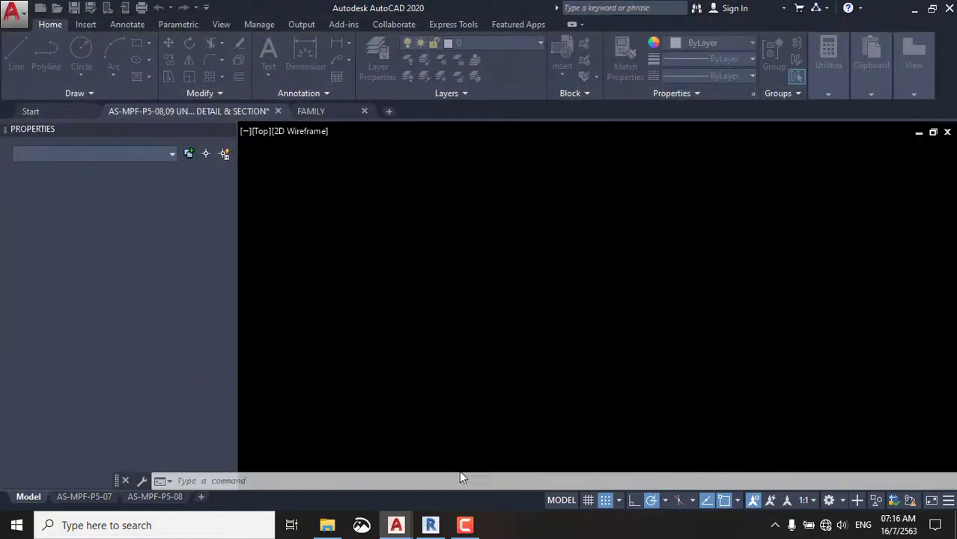
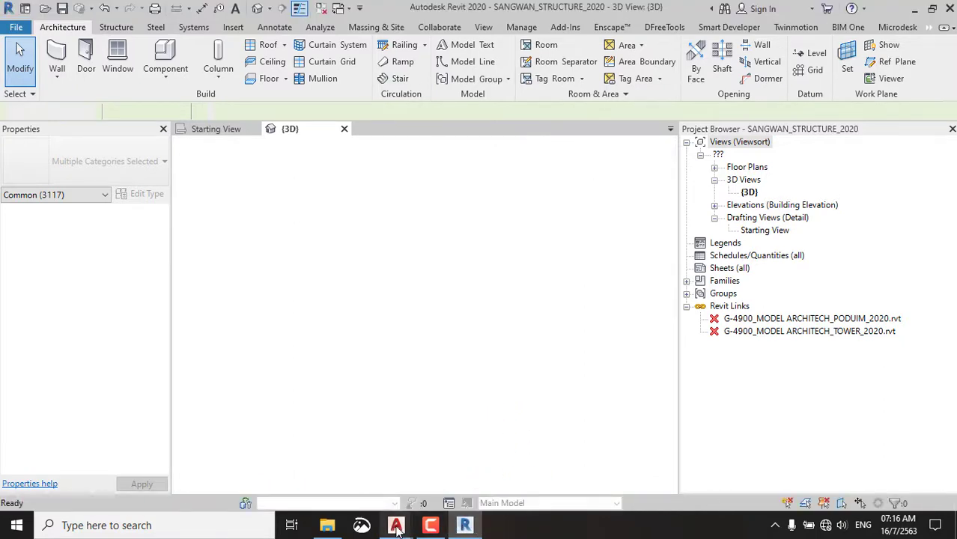
Bring the AutoCAD drawing forward and dismiss the proxy information and missing-reference notices.
left_click(469, 470)
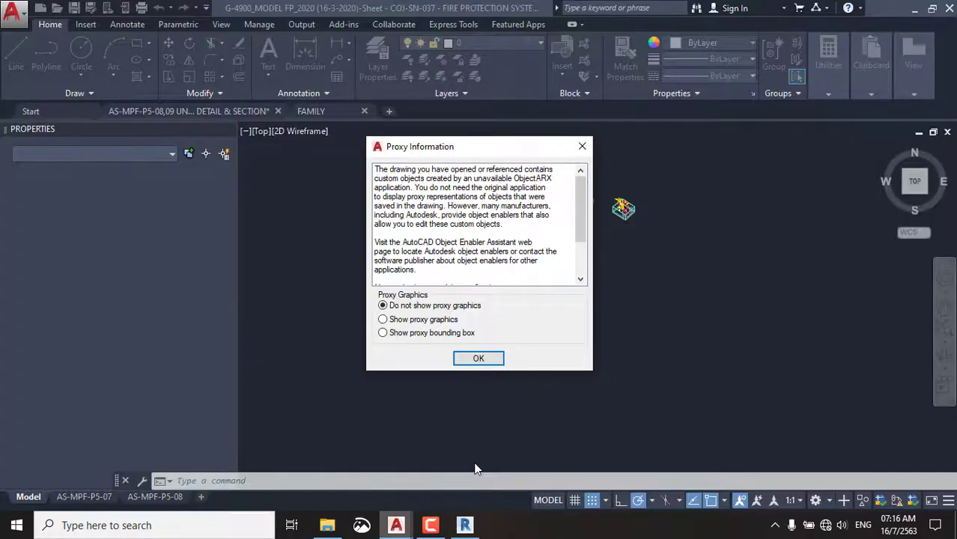
left_click(461, 364)
left_click(483, 283)
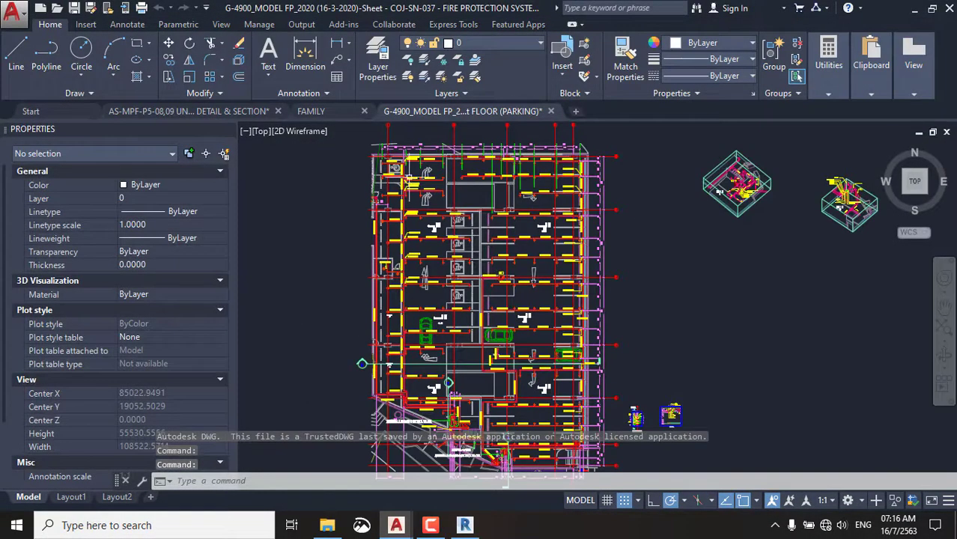
Zoom around the parking floor plan to inspect the sprinkler pipe layout.
scroll(437, 362, "up", 5)
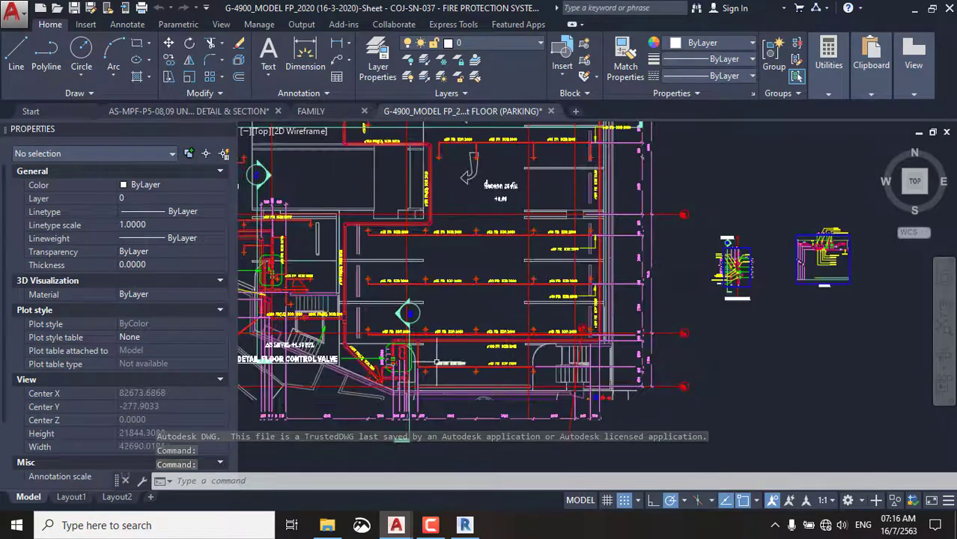
scroll(437, 362, "up", 5)
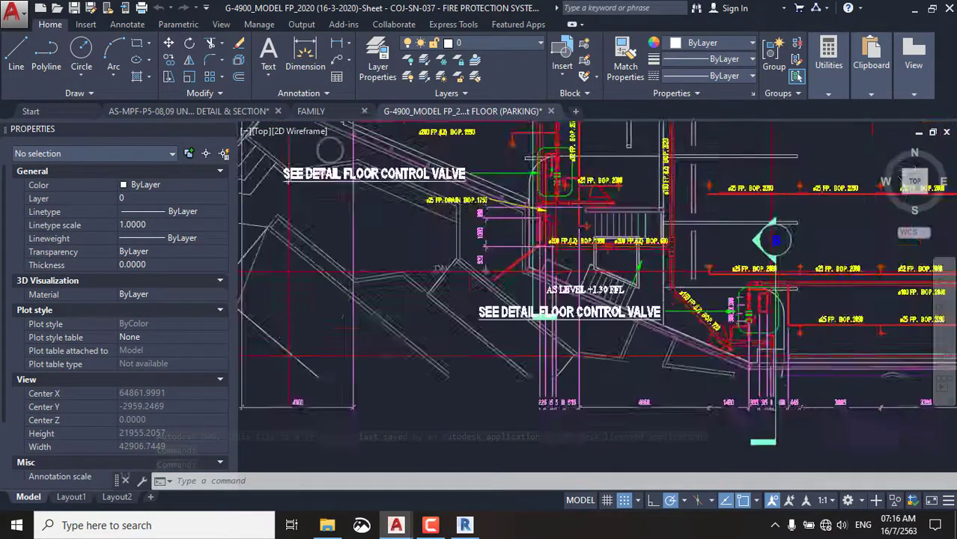
scroll(591, 321, "up", 2)
scroll(591, 321, "up", 1)
scroll(591, 321, "down", 1)
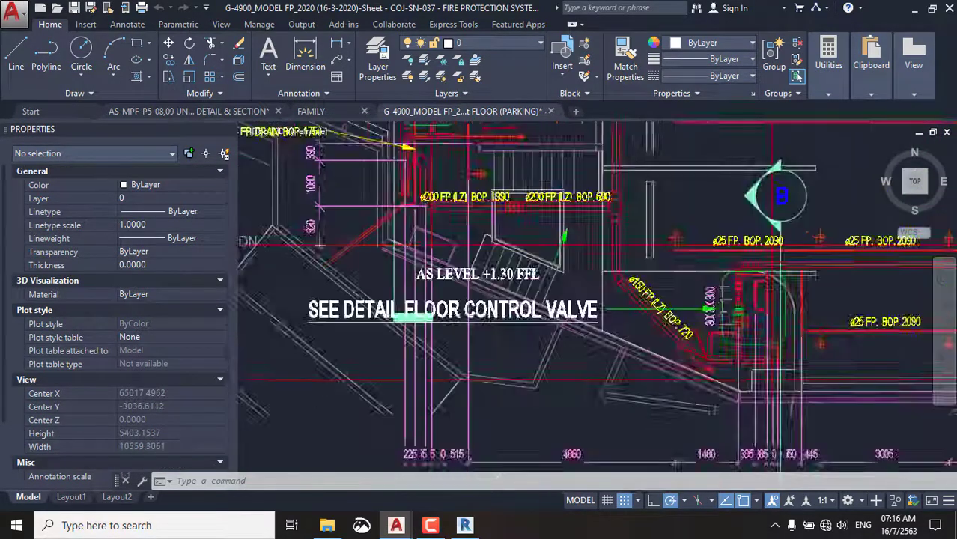
scroll(449, 285, "down", 5)
scroll(498, 214, "up", 5)
scroll(498, 313, "down", 1)
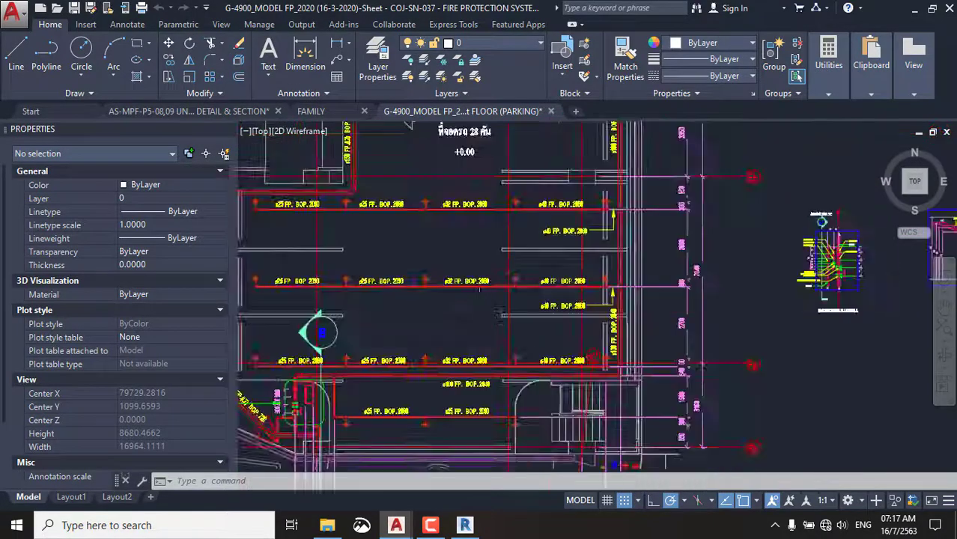
scroll(498, 313, "down", 5)
scroll(551, 320, "up", 4)
scroll(423, 166, "up", 1)
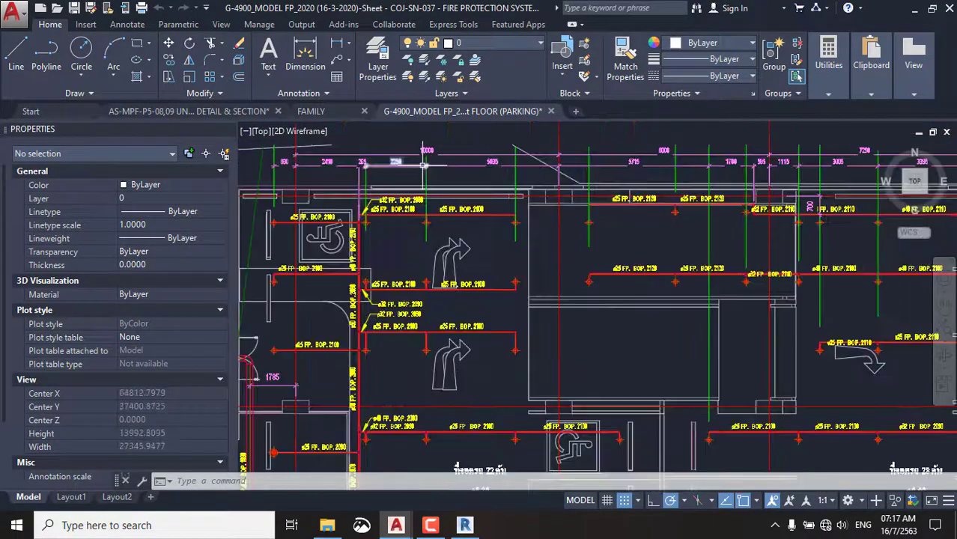
scroll(433, 187, "down", 4)
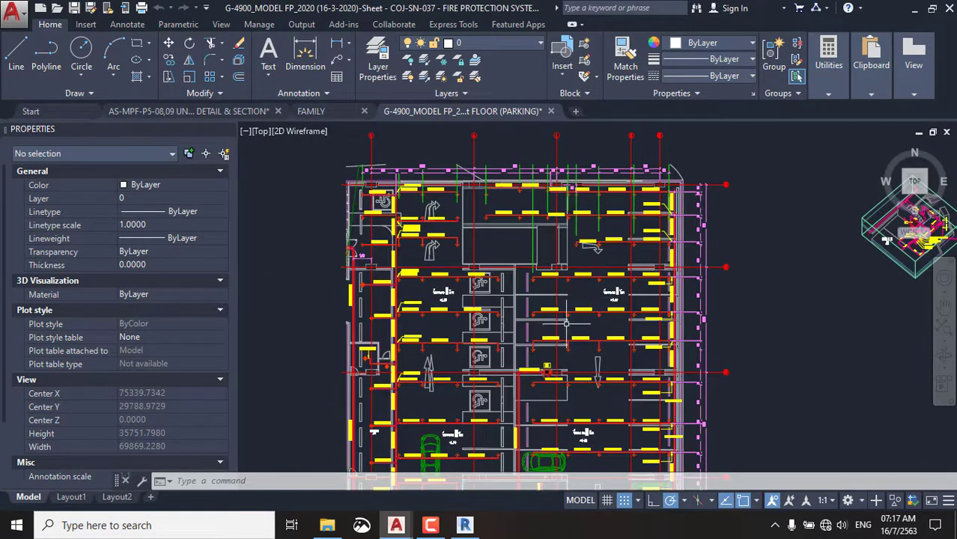
scroll(588, 186, "up", 4)
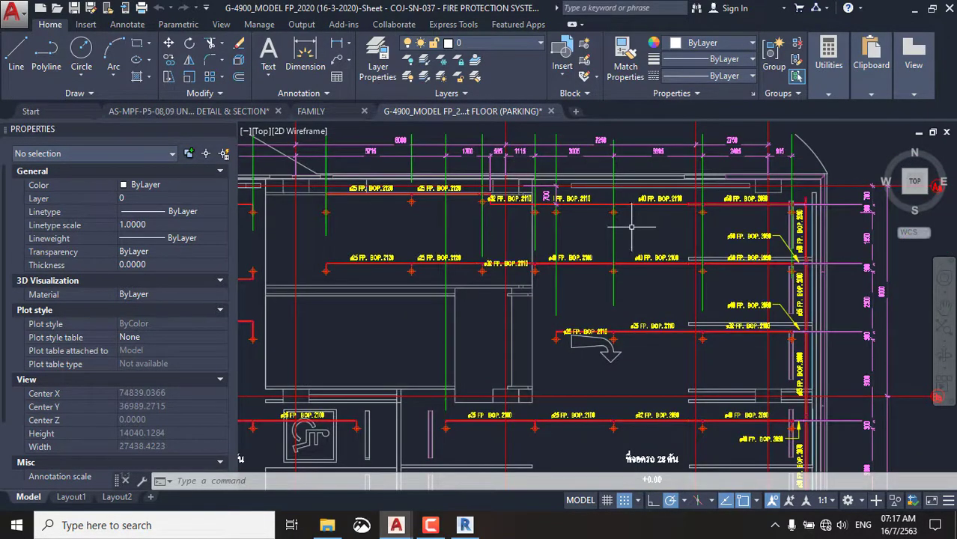
scroll(674, 259, "up", 8)
scroll(608, 275, "up", 2)
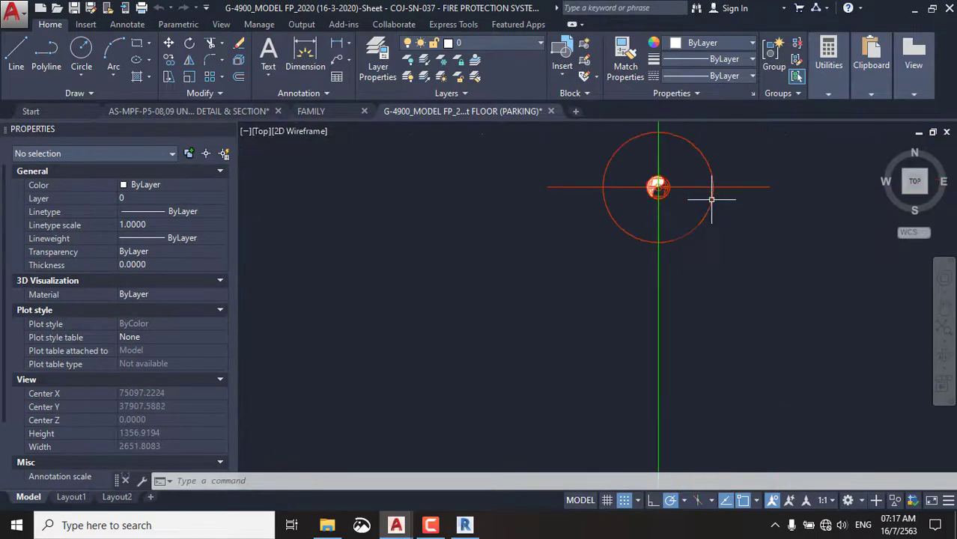
scroll(711, 198, "down", 10)
scroll(539, 196, "down", 10)
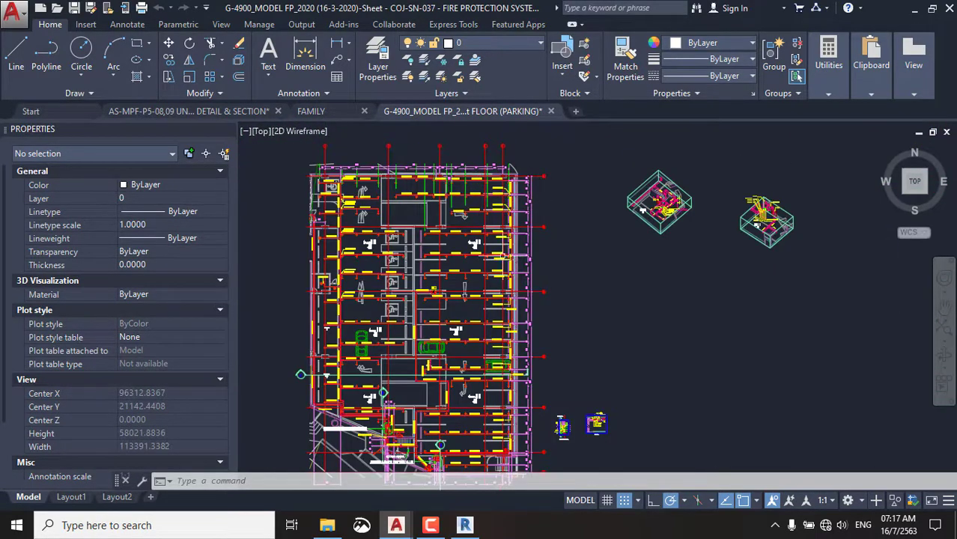
scroll(549, 389, "up", 2)
scroll(569, 345, "up", 2)
scroll(592, 296, "up", 1)
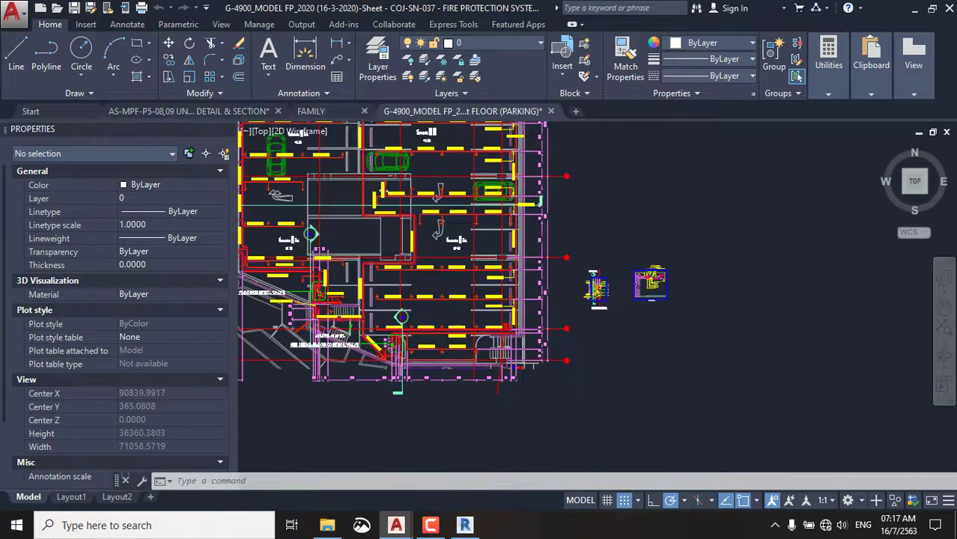
scroll(524, 352, "up", 1)
Back in Revit, crossing-select and delete the seven upper tower floors.
left_click(915, 17)
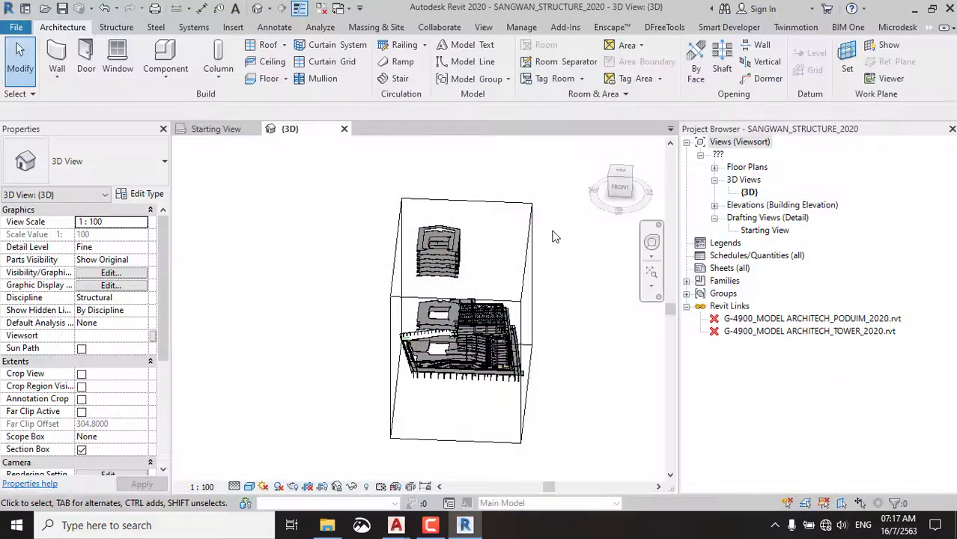
middle_click_drag(405, 255, 511, 226, "shift")
left_click_drag(496, 187, 360, 304)
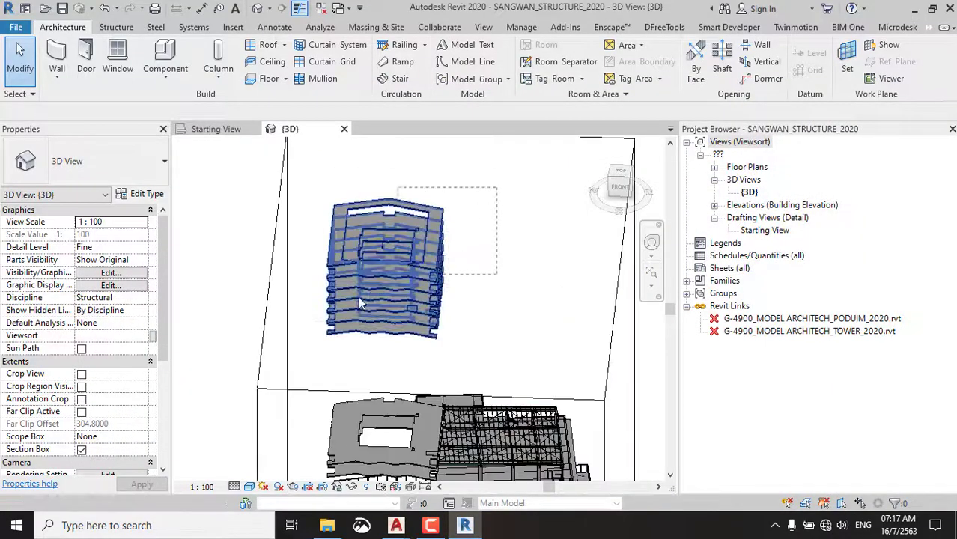
left_click_drag(300, 352, 301, 352)
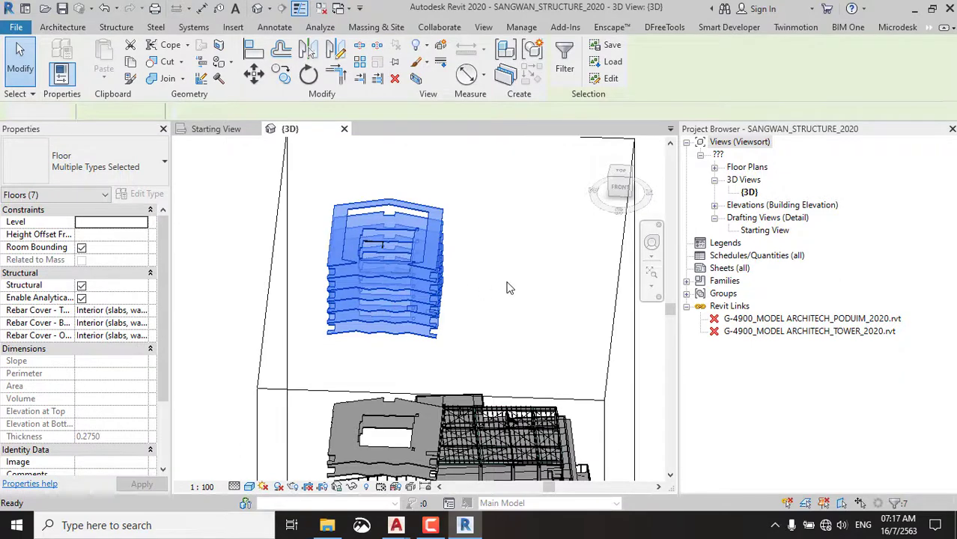
key("Delete")
Delete the podium floor slabs.
left_click_drag(472, 198, 396, 256)
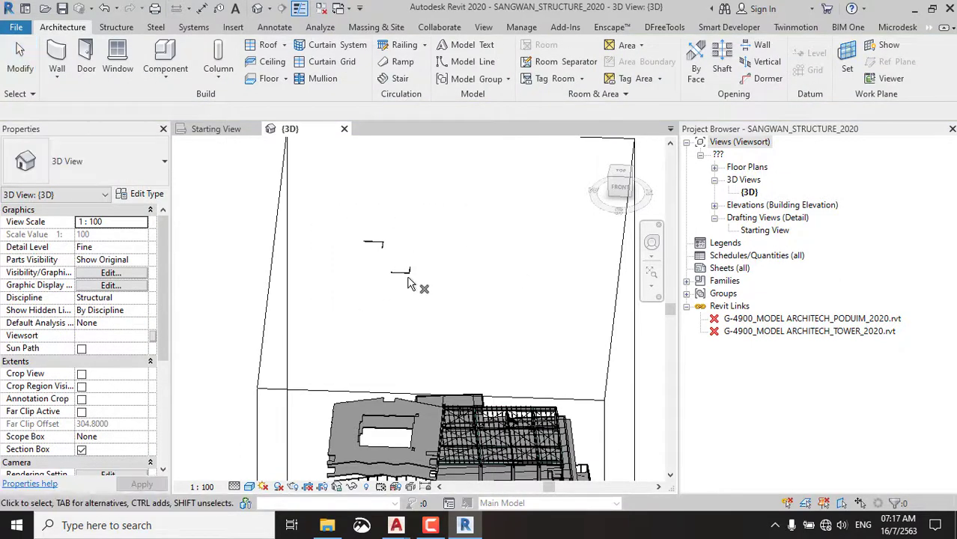
scroll(408, 282, "up", 5)
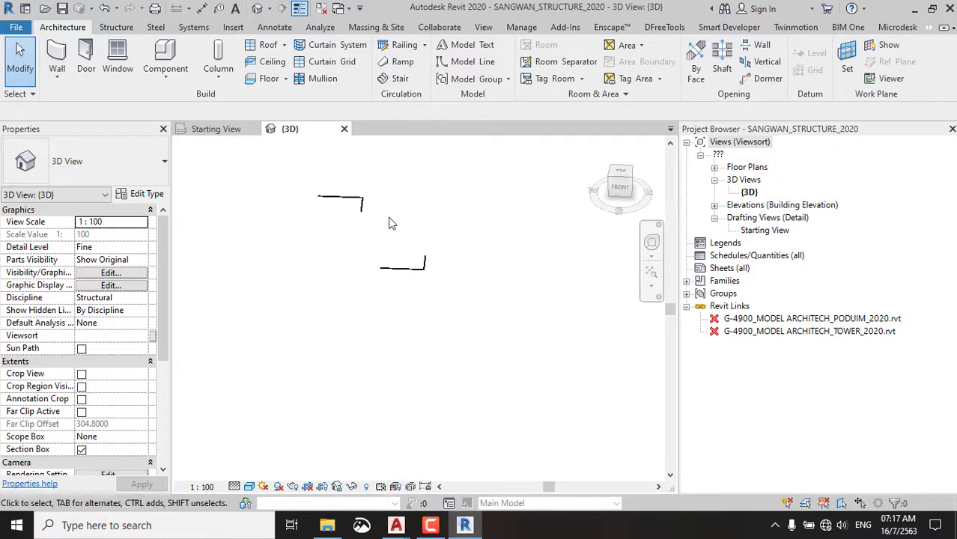
scroll(419, 217, "down", 5)
scroll(435, 296, "up", 4)
scroll(435, 248, "up", 2)
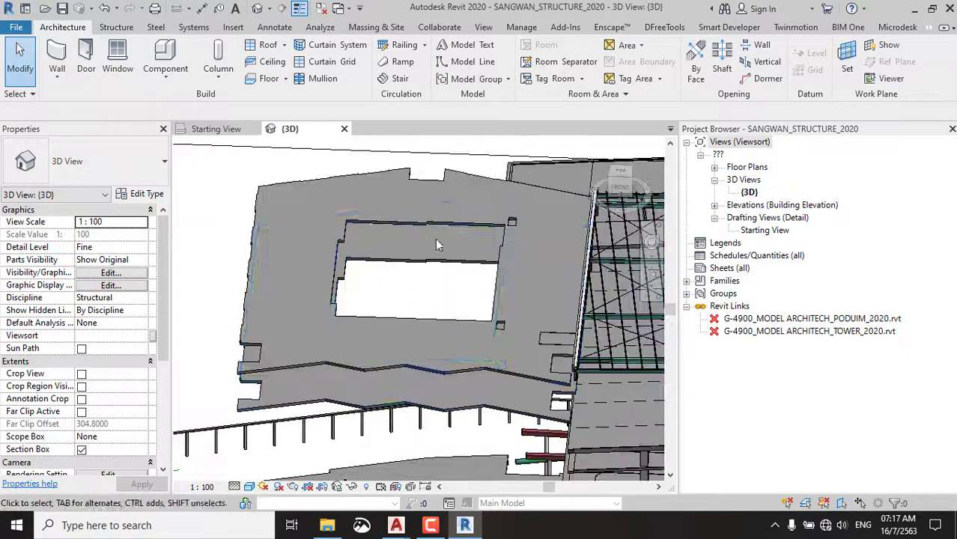
left_click(276, 284)
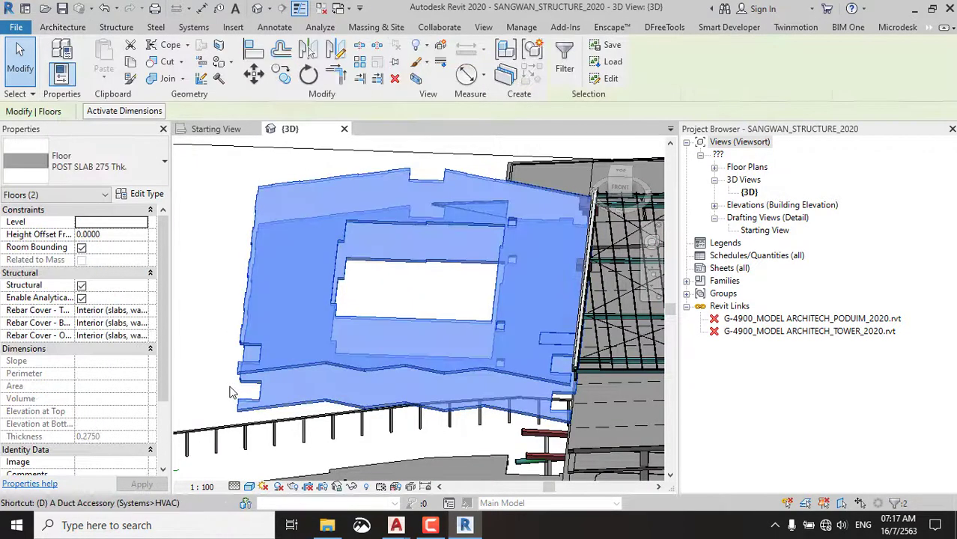
key("Delete")
Delete the Building fence model group.
scroll(477, 255, "down", 3)
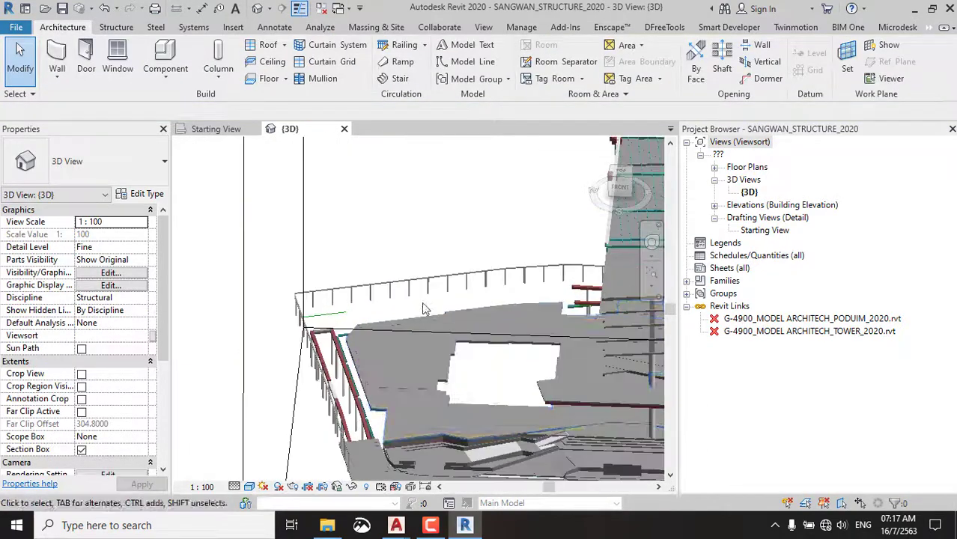
scroll(434, 269, "up", 4)
left_click(409, 263)
scroll(330, 281, "down", 5)
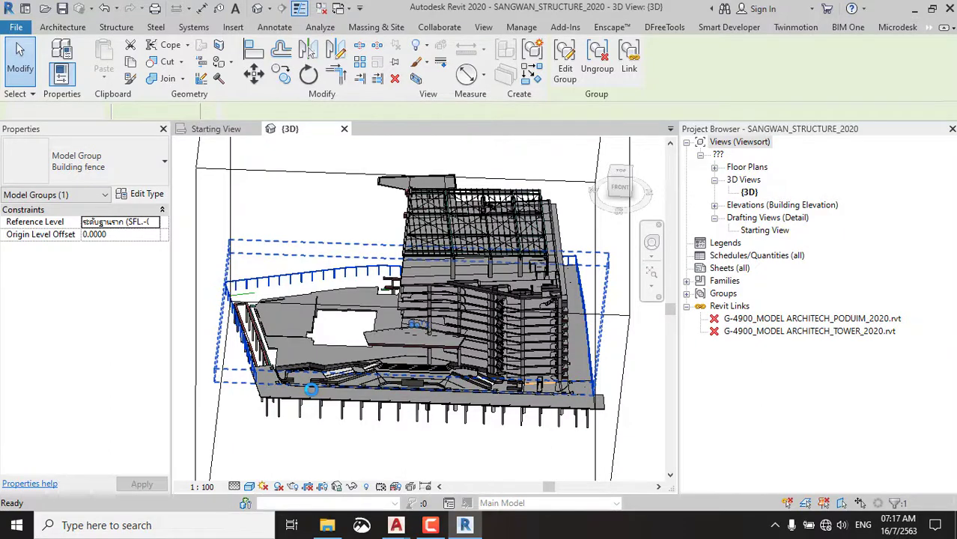
key("Delete")
scroll(385, 442, "up", 4)
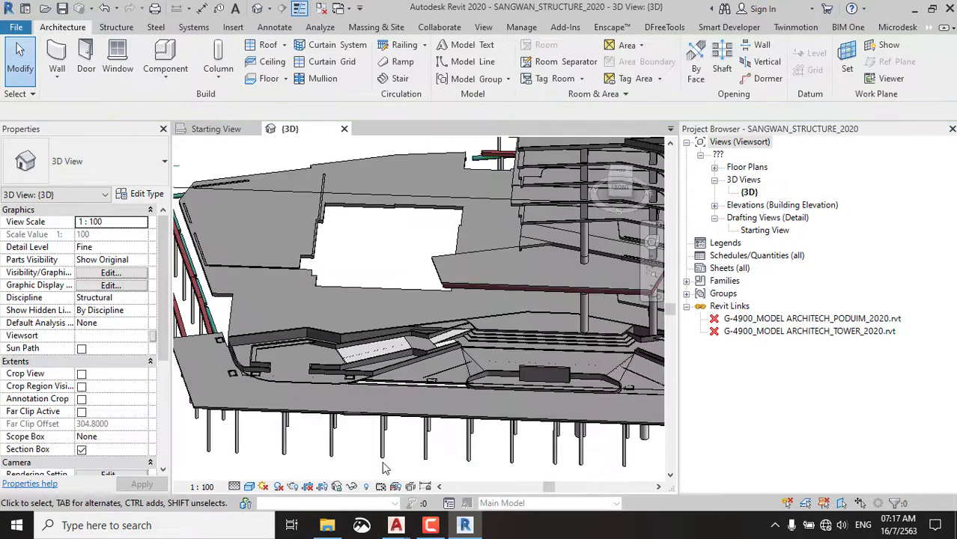
scroll(373, 352, "down", 4)
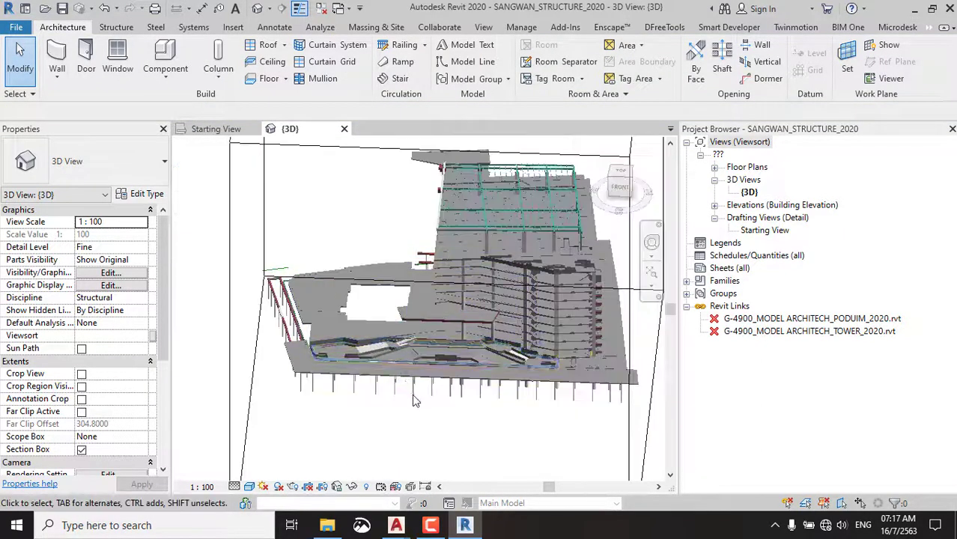
scroll(372, 352, "up", 2)
scroll(373, 352, "up", 1)
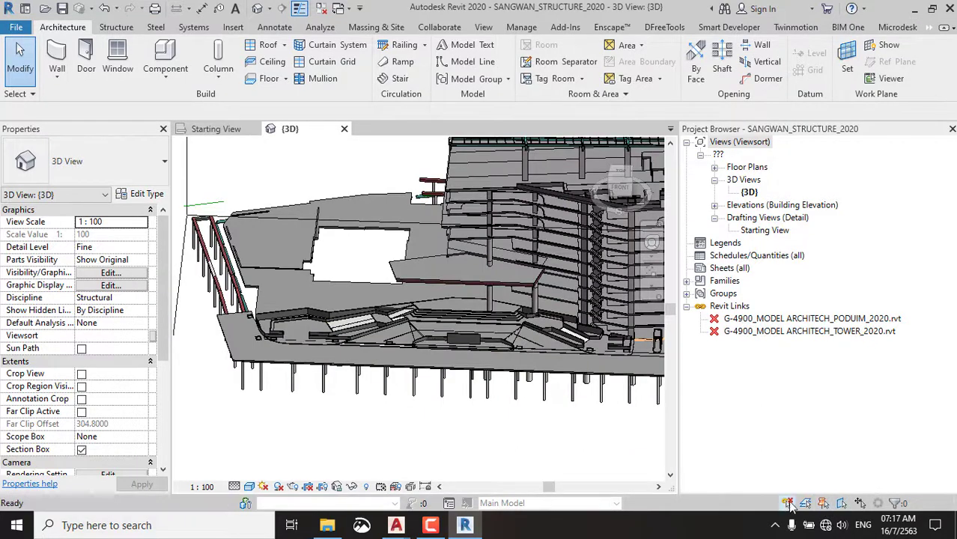
Orbit to another angle and try deleting a further floor slab.
mouse_move(492, 308)
middle_mouse_down("shift")
mouse_move(468, 286)
mouse_move(459, 188)
mouse_move(430, 355)
middle_mouse_up("shift")
left_click_drag(466, 214, 417, 164)
key("Delete")
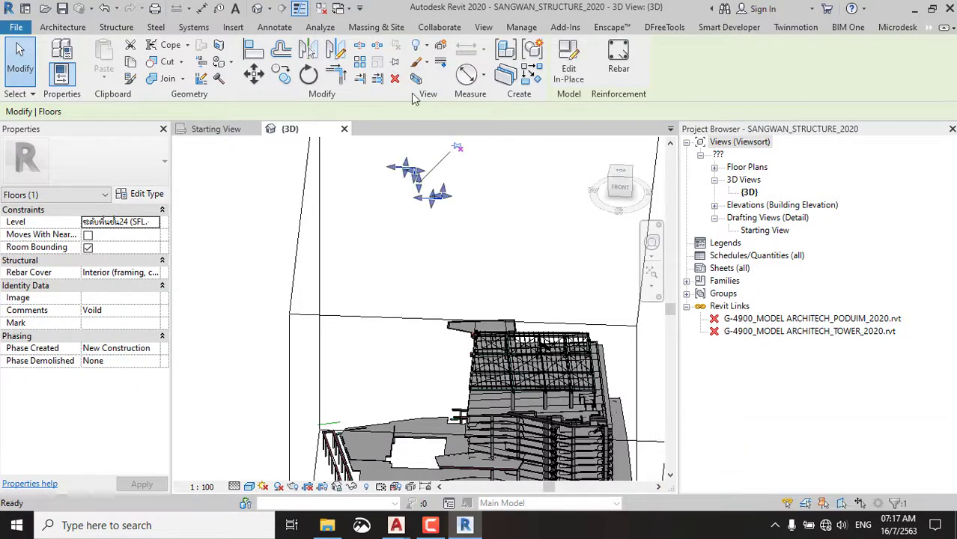
Dismiss the pinned-objects warning, then select and clear a building floor slab.
left_click(490, 224)
mouse_move(490, 224)
middle_mouse_down("shift")
mouse_move(491, 248)
mouse_move(483, 231)
middle_mouse_up("shift")
scroll(483, 230, "up", 5)
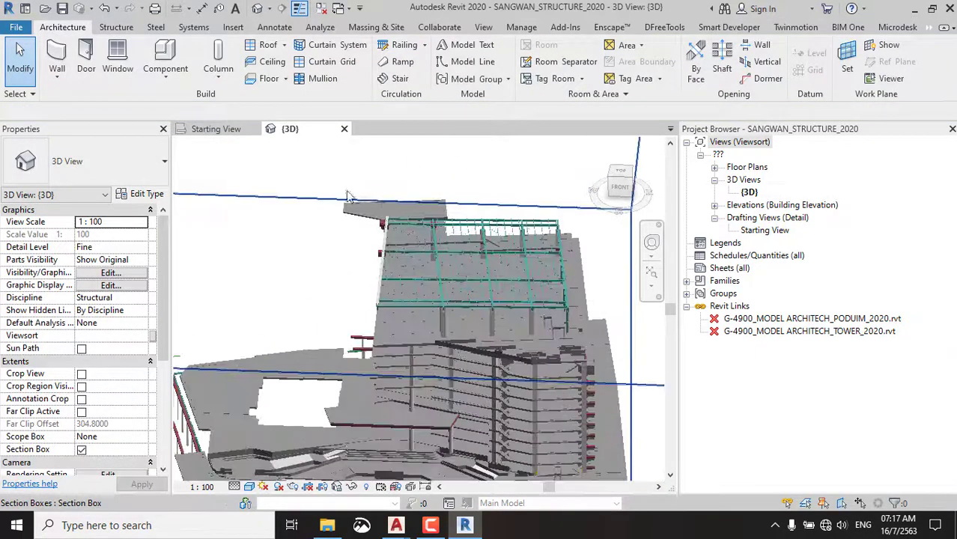
scroll(344, 224, "up", 3)
left_click(399, 271)
key("Escape")
scroll(419, 337, "down", 3)
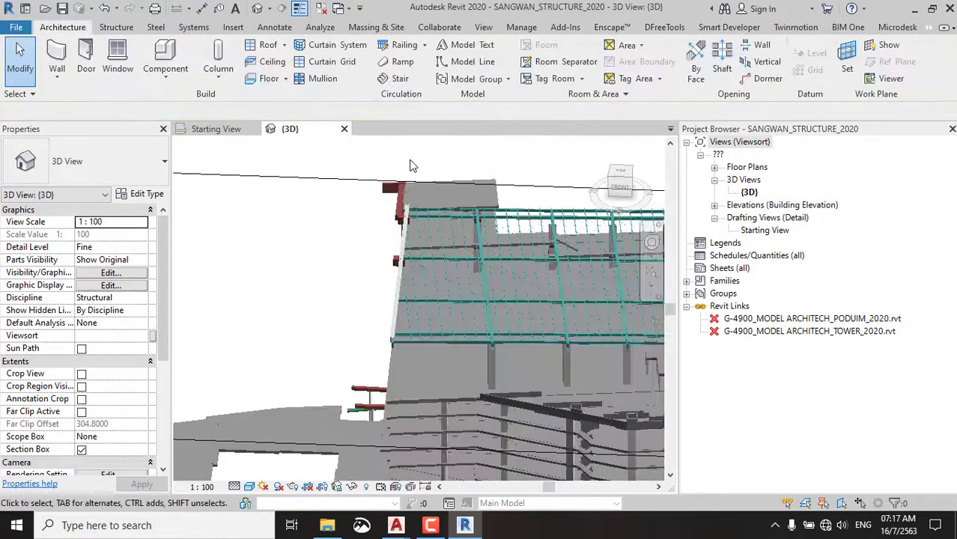
scroll(419, 337, "down", 3)
scroll(425, 372, "up", 3)
scroll(425, 372, "up", 1)
Select and unpin the LA-FL1 model group, then pick the long podium floor slab.
mouse_move(425, 372)
middle_mouse_down("shift")
mouse_move(512, 378)
mouse_move(314, 285)
middle_mouse_up("shift")
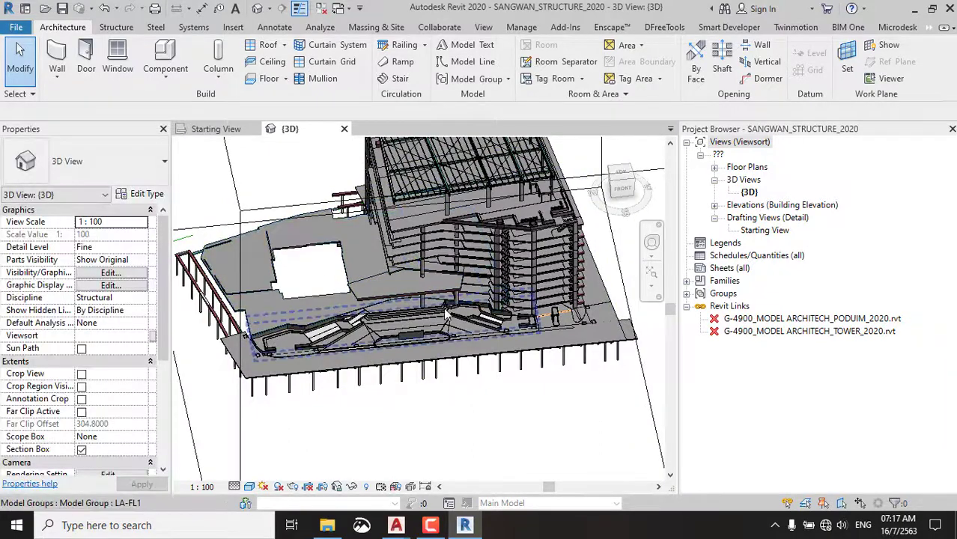
mouse_move(287, 248)
middle_mouse_down("shift")
mouse_move(440, 230)
mouse_move(405, 380)
middle_mouse_up("shift")
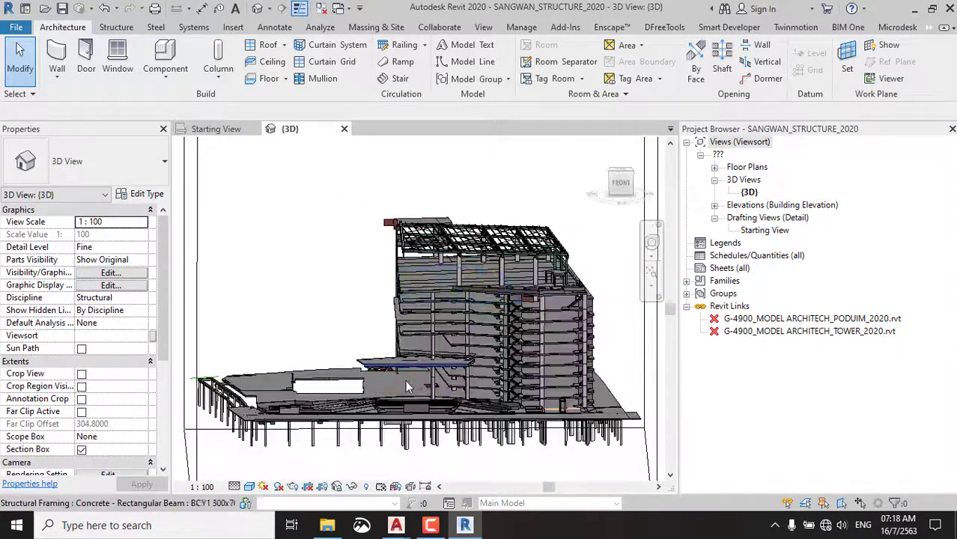
scroll(402, 391, "up", 3)
scroll(407, 381, "up", 3)
scroll(381, 318, "down", 5)
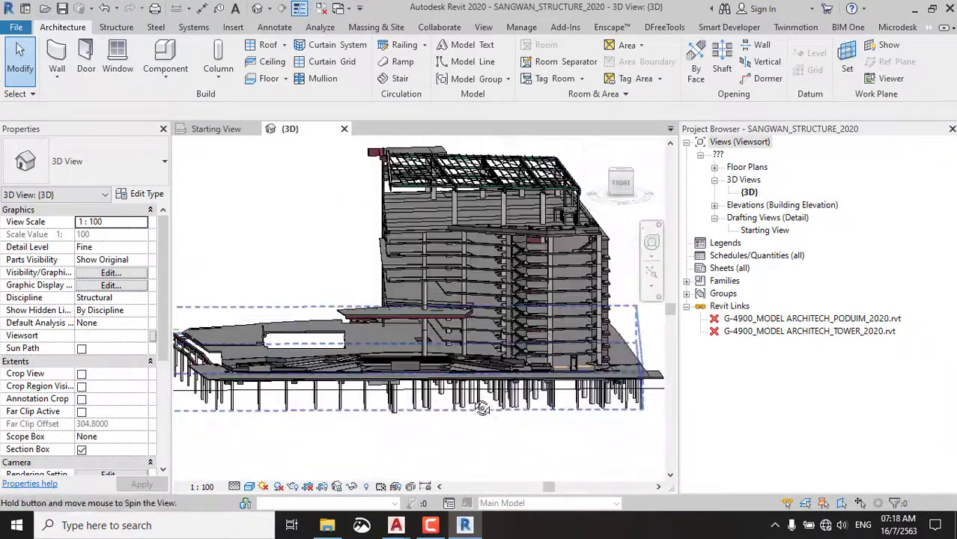
middle_click_drag(380, 318, 341, 236, "shift")
scroll(339, 237, "up", 3)
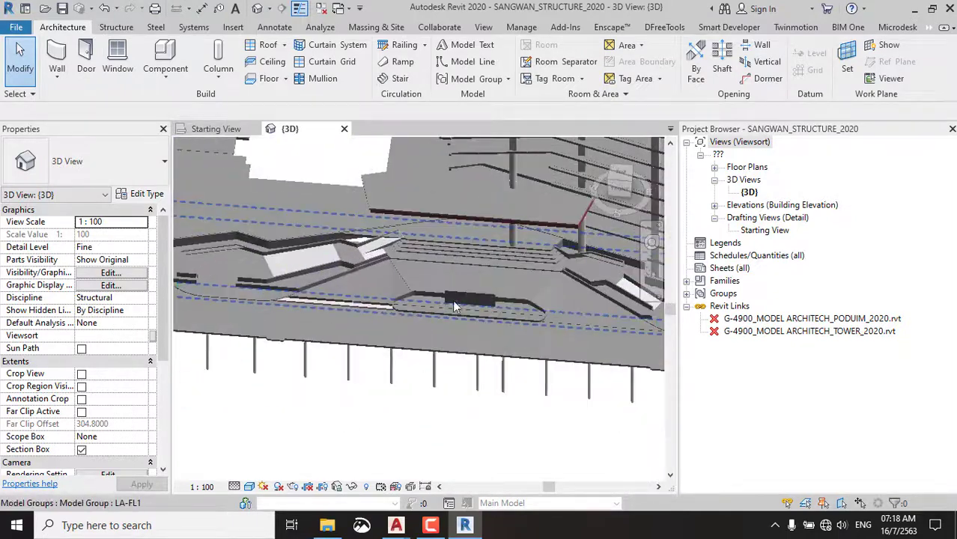
scroll(483, 252, "down", 3)
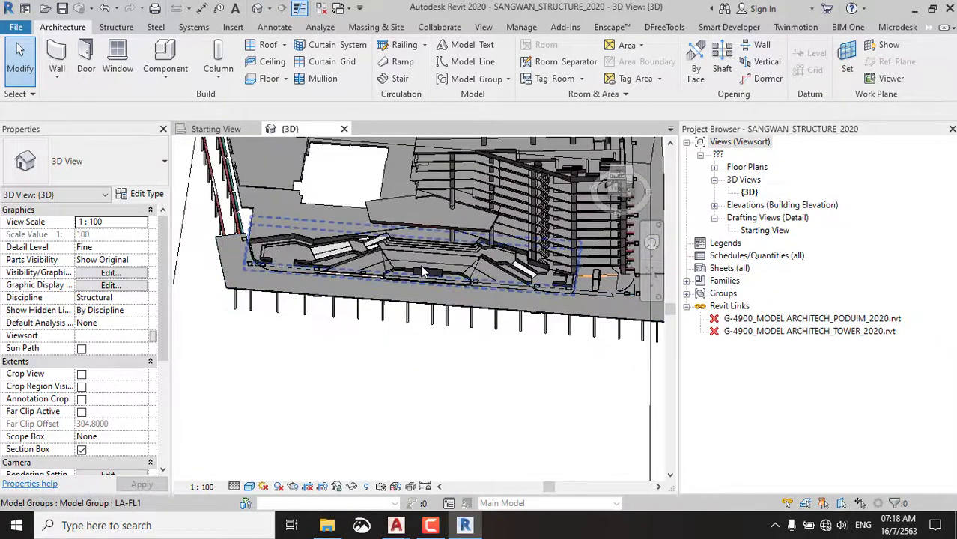
left_click(431, 276)
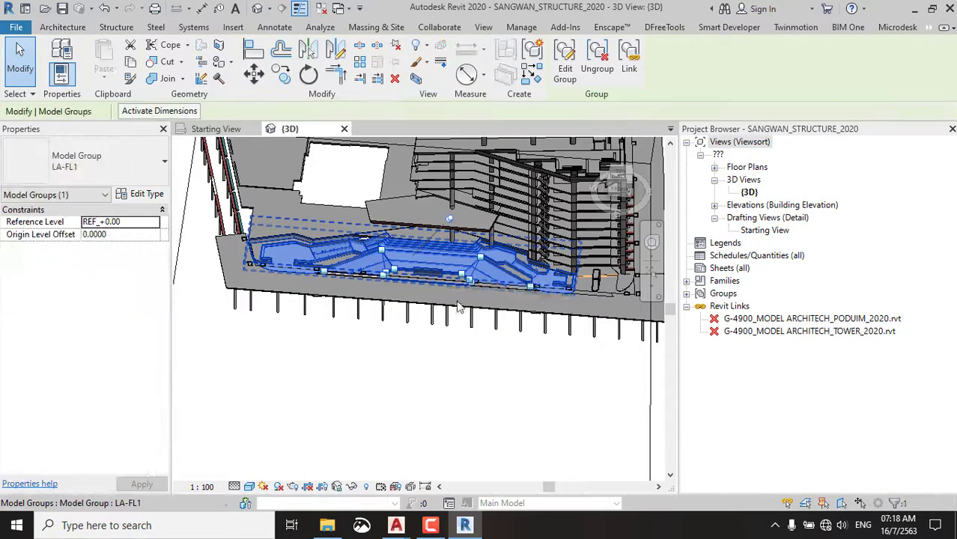
left_click(450, 222)
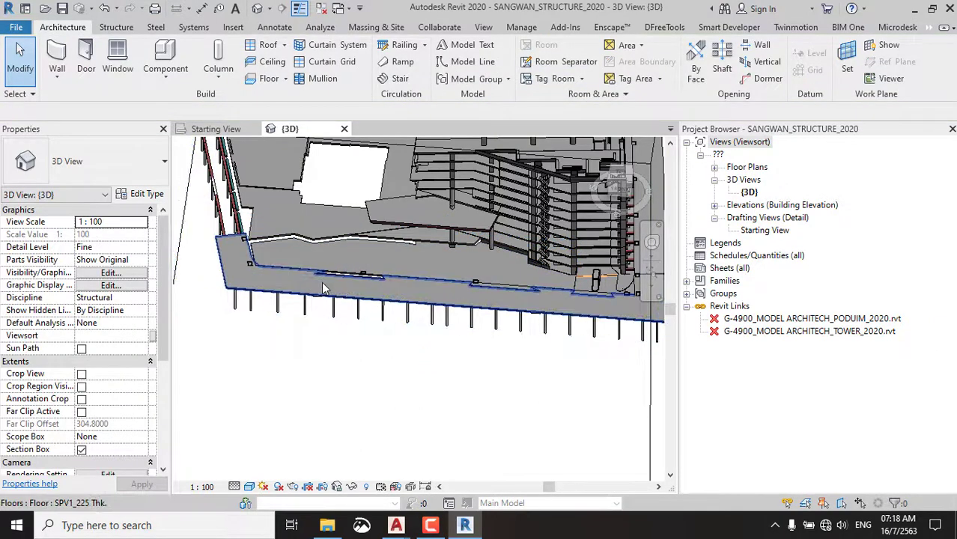
left_click(492, 343)
middle_click_drag(346, 359, 260, 336)
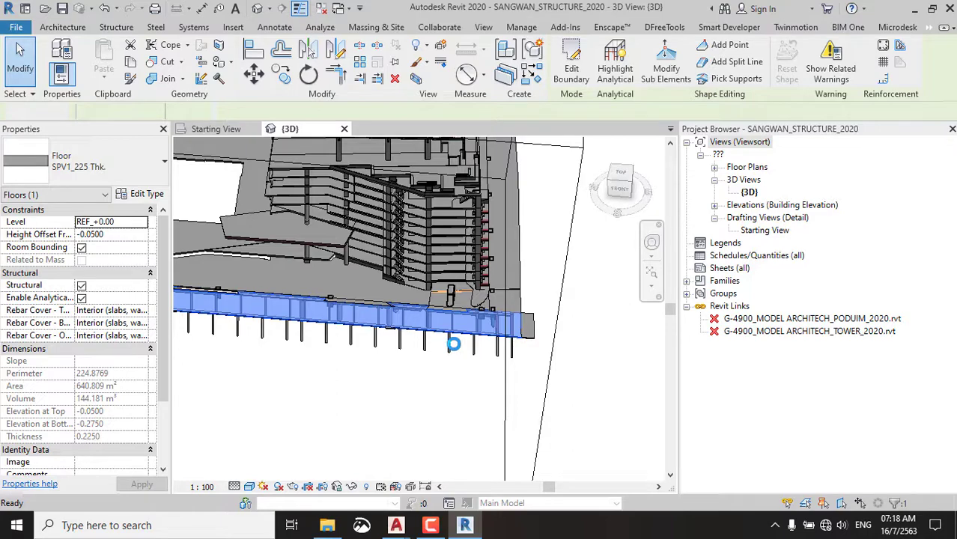
Try deleting the pinned BEAM&FOOT-ROAD model group and dismiss the pinned-objects warning.
left_click(544, 346)
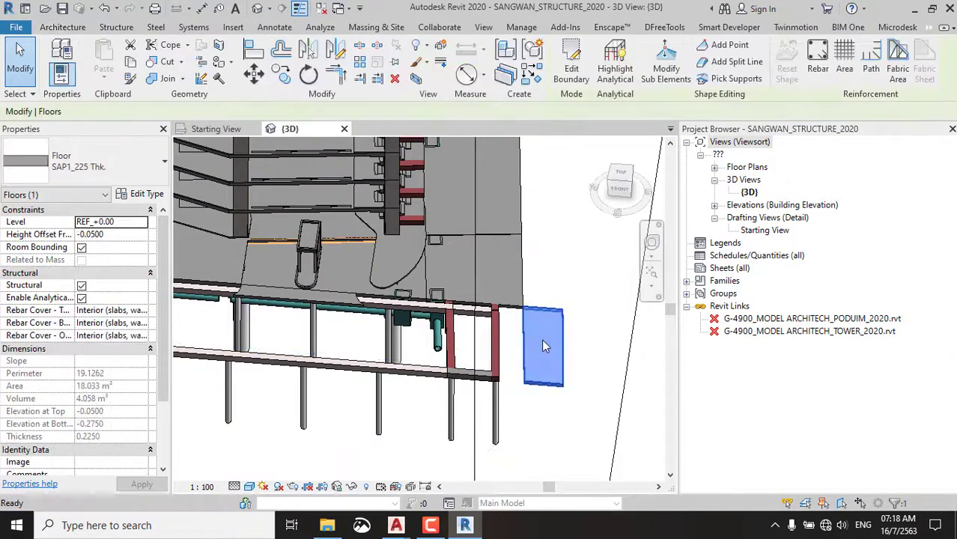
left_click(517, 343)
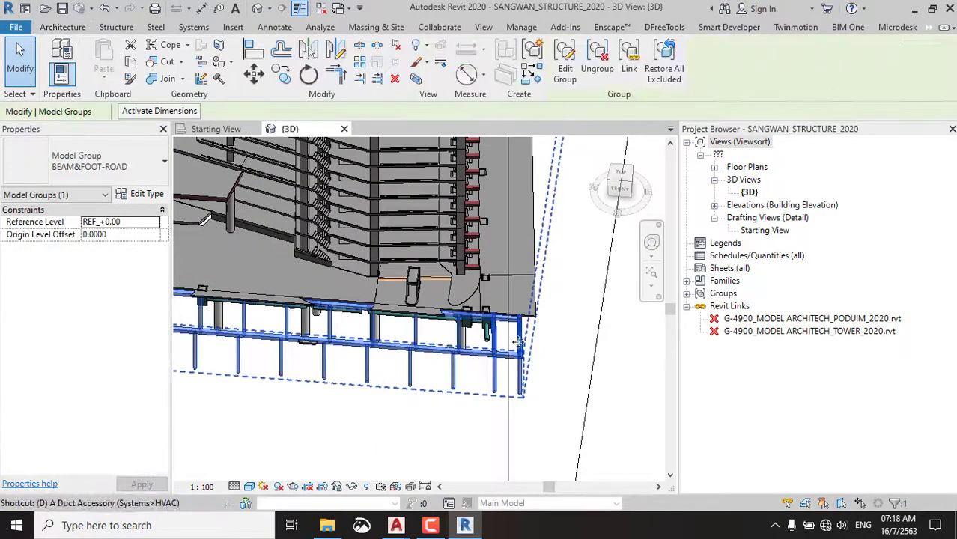
key("Delete")
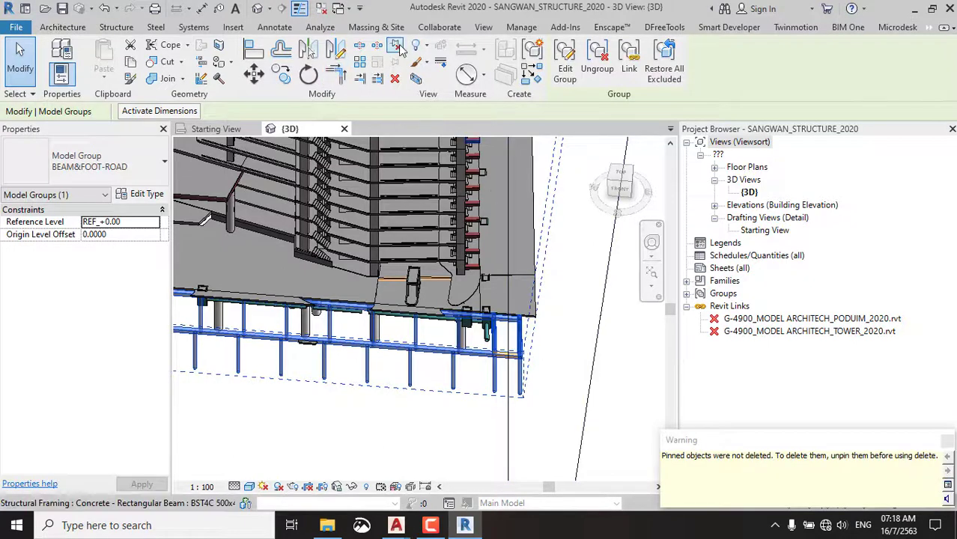
key("Escape")
scroll(314, 319, "up", 5)
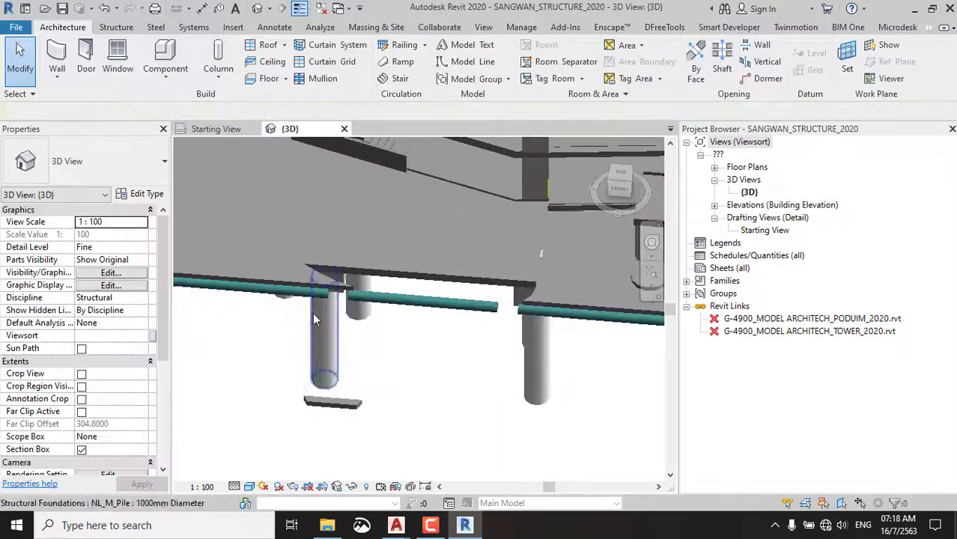
scroll(315, 320, "down", 3)
Unpin the MH. model group and delete it.
left_click(449, 301)
scroll(451, 300, "down", 3)
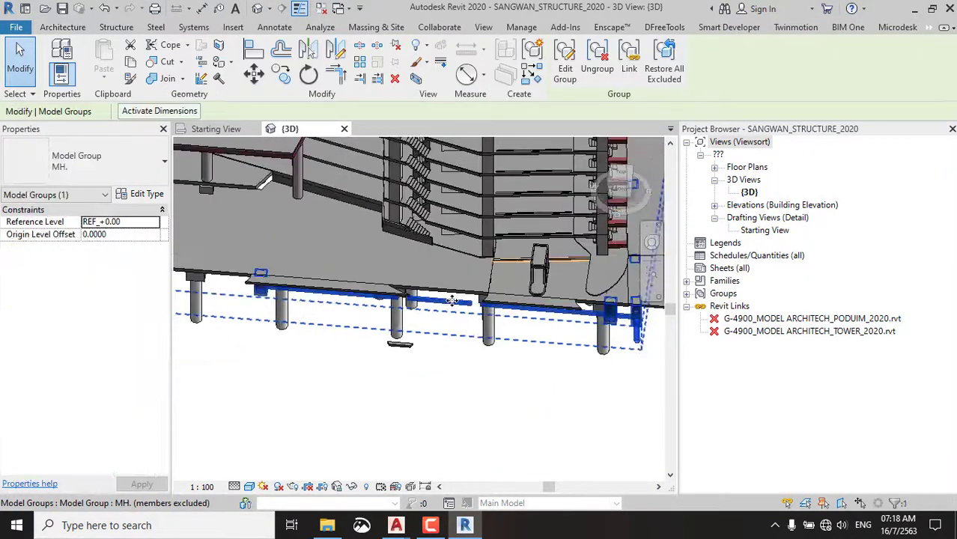
key("Delete")
left_click(396, 47)
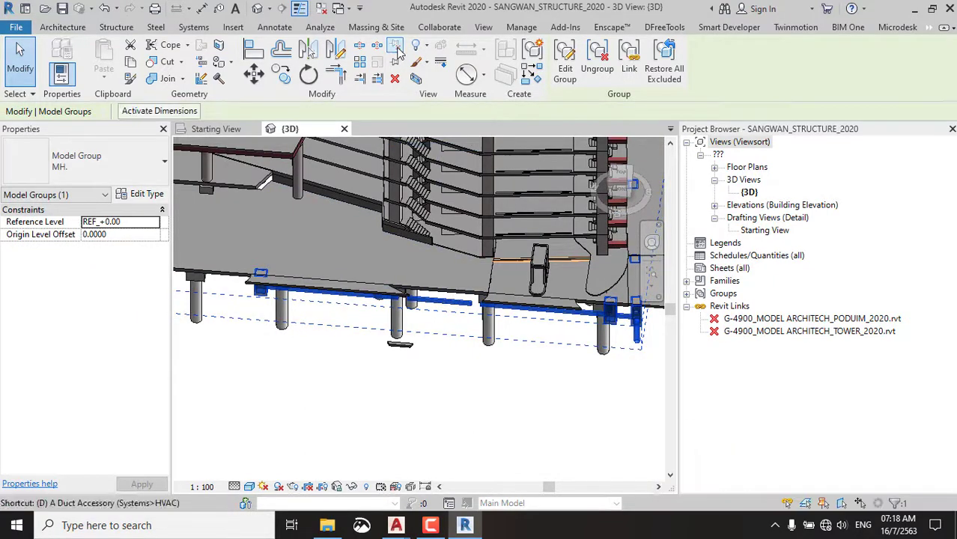
key("Delete")
scroll(545, 339, "down", 5)
scroll(306, 282, "up", 5)
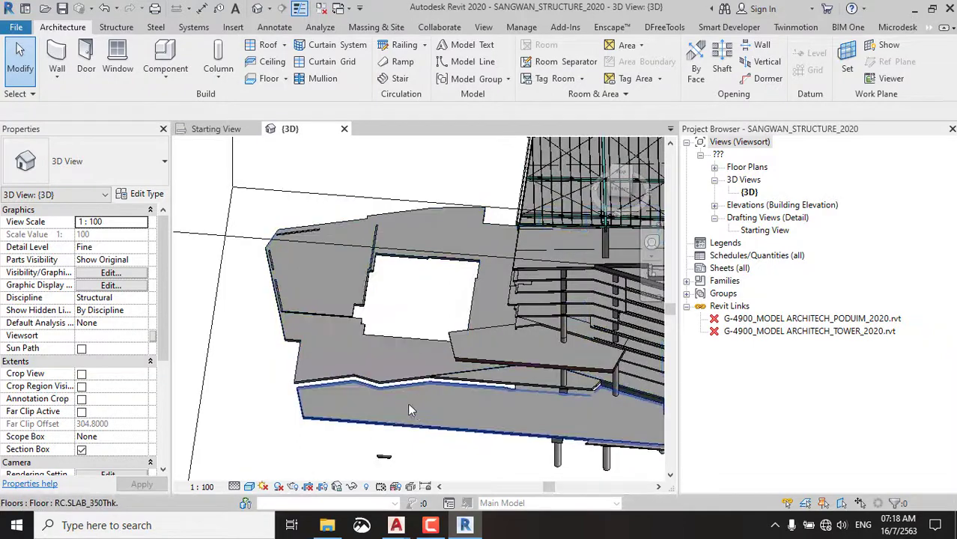
scroll(408, 403, "down", 3)
scroll(293, 377, "up", 3)
Select the RC. FLAT SLAB_400Thk floor slab.
left_click_drag(293, 381, 328, 389)
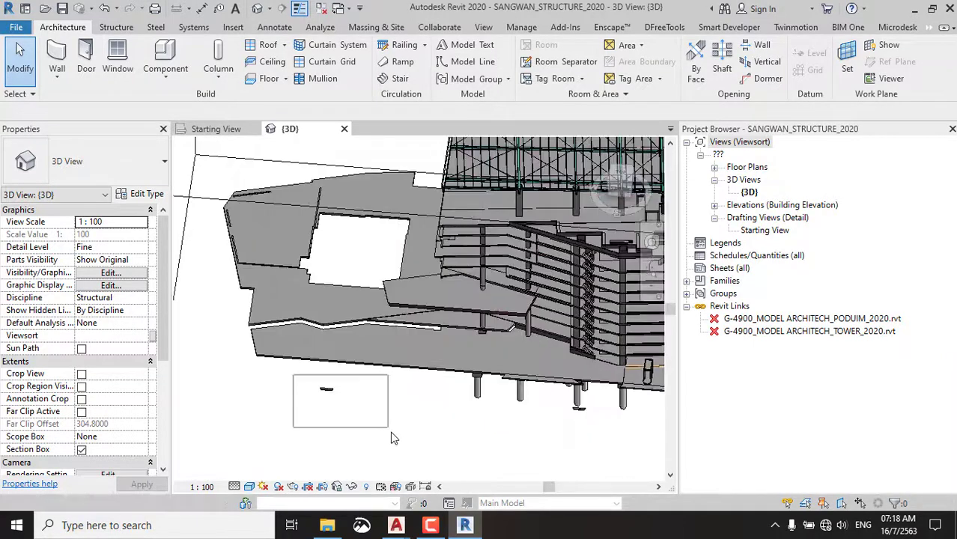
left_click(327, 393)
left_click(406, 427)
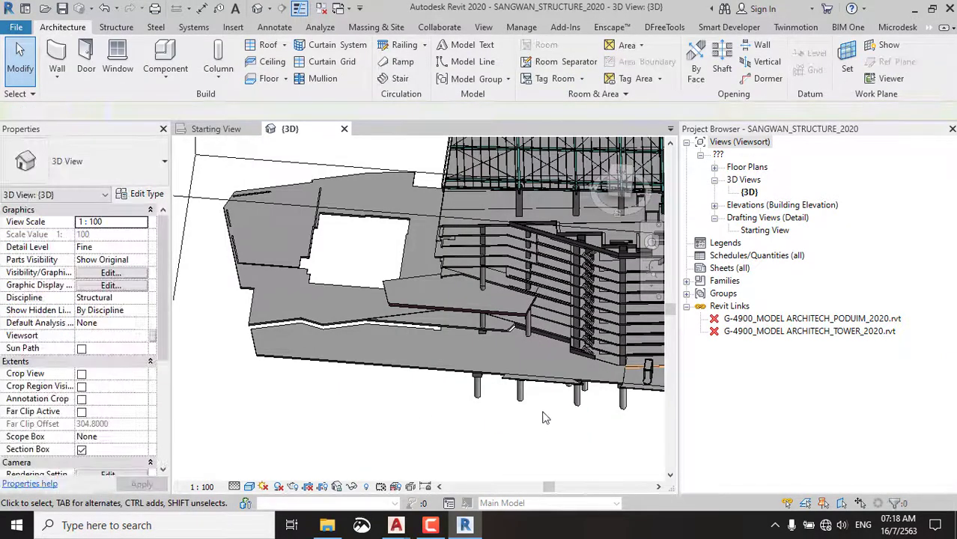
left_click(285, 229)
Enter Edit Boundary on the RC. FLAT SLAB_400Thk floor and expand Floor Plans in the Project Browser.
double_click(283, 229)
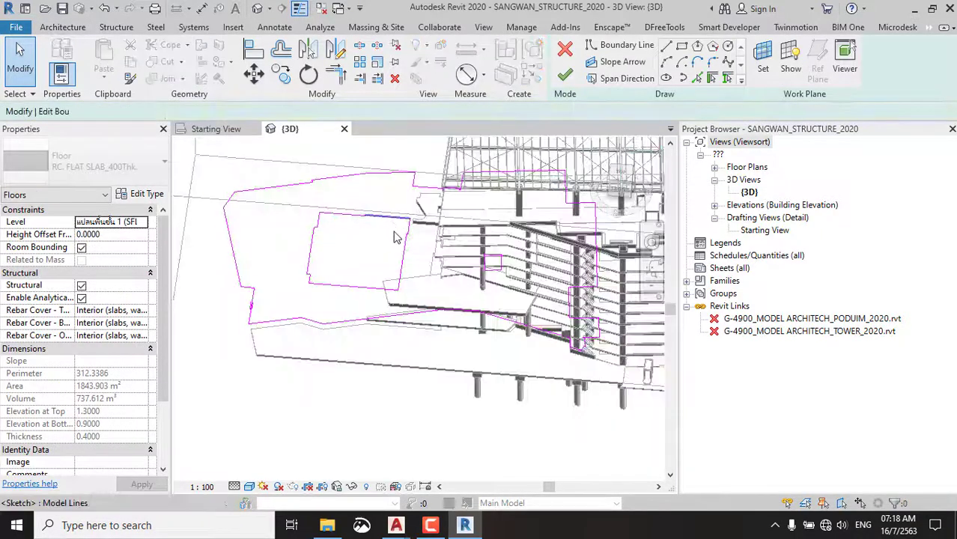
scroll(447, 213, "up", 4)
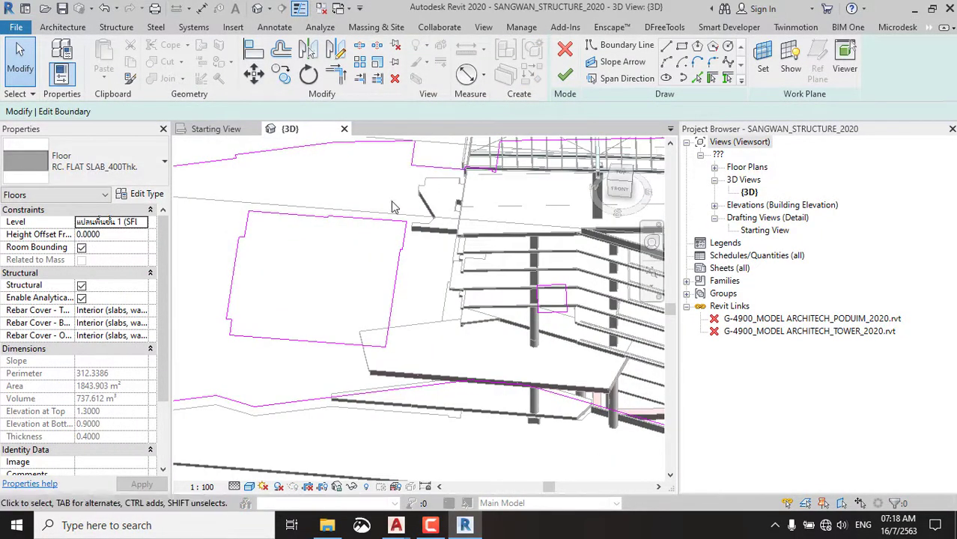
scroll(394, 208, "down", 4)
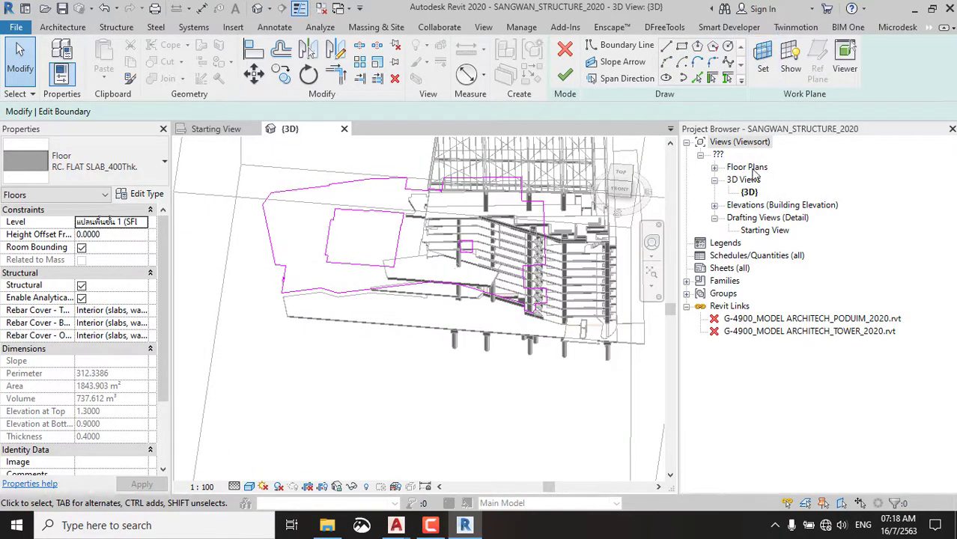
left_click(714, 168)
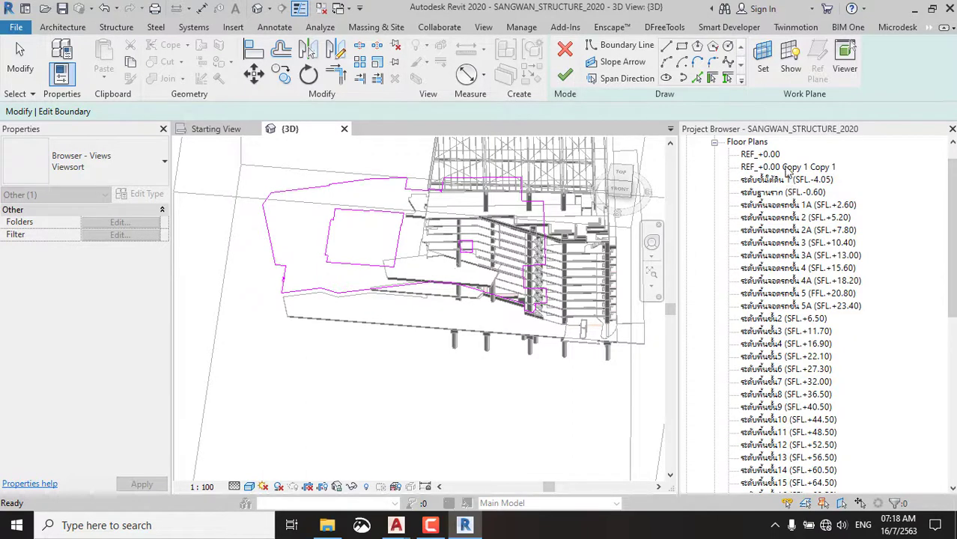
Open the REF_+0.00 floor plan and frame the 400 mm slab's boundary sketch.
double_click(762, 154)
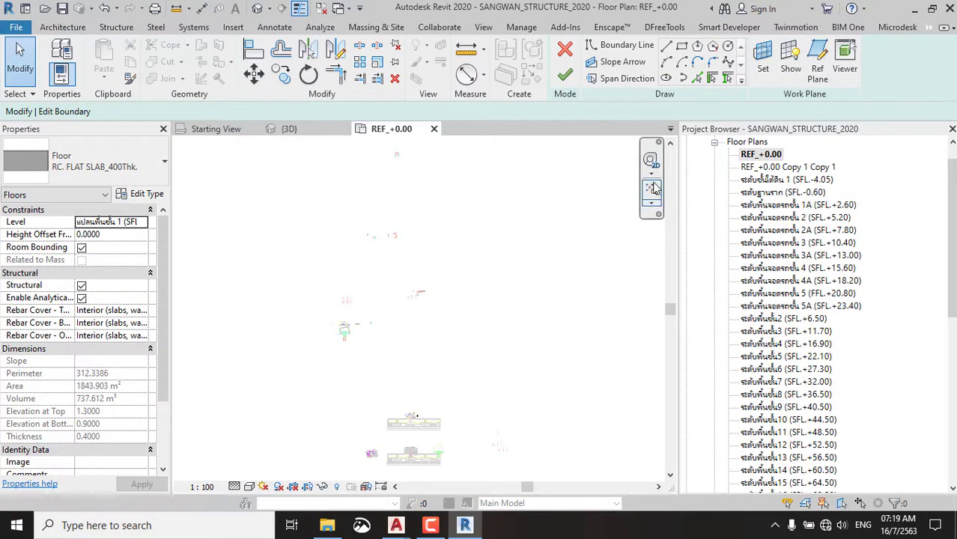
scroll(397, 456, "up", 5)
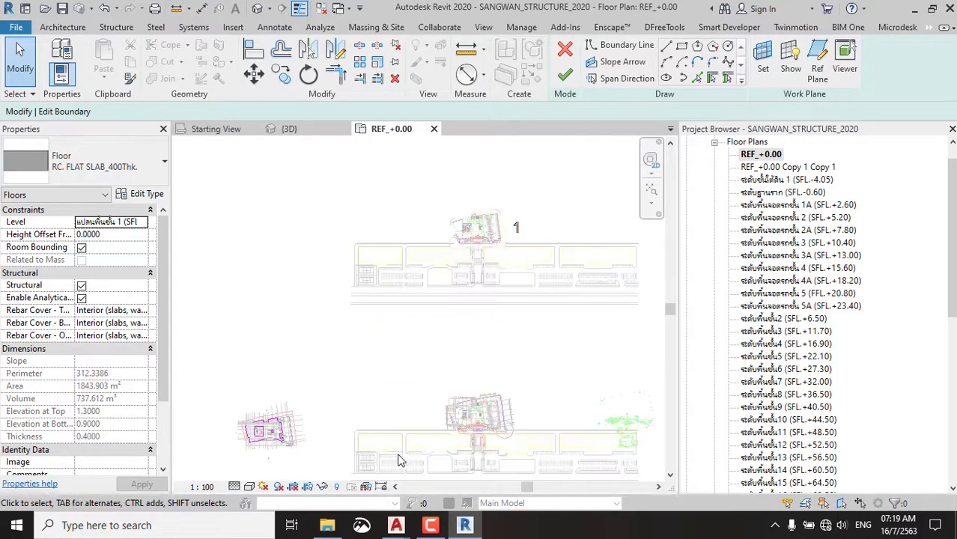
scroll(458, 311, "up", 3)
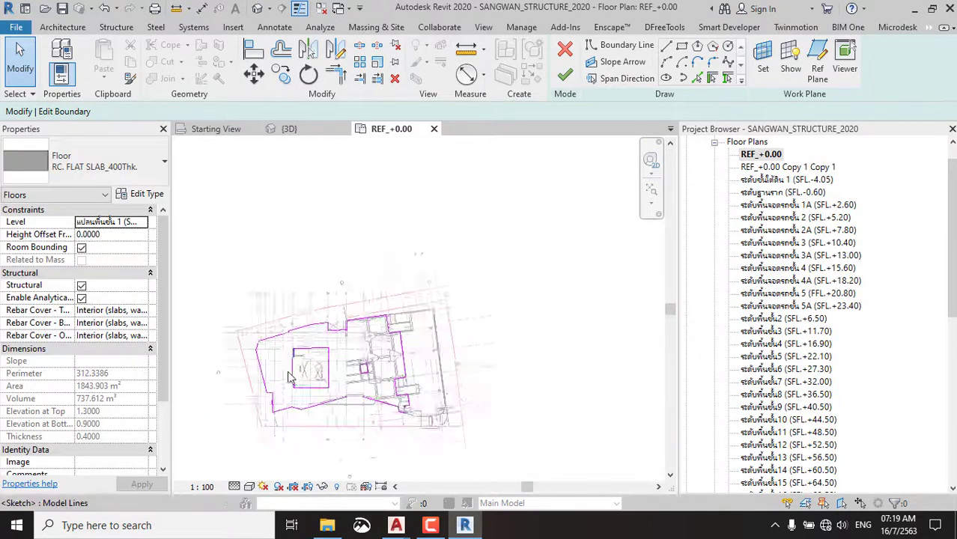
scroll(357, 415, "up", 2)
scroll(356, 415, "down", 2)
middle_click_drag(356, 414, 438, 310)
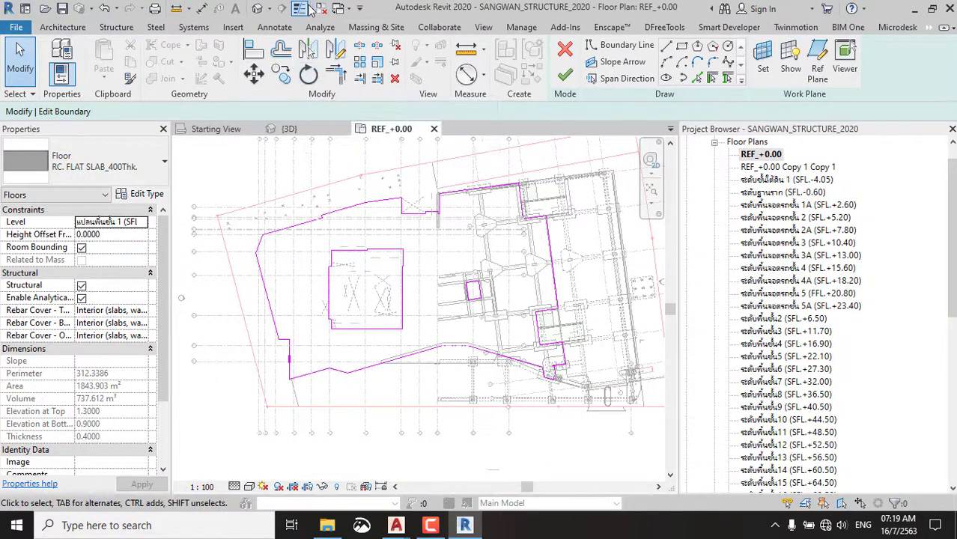
Draw a new boundary line segment on the slab sketch.
left_click(626, 45)
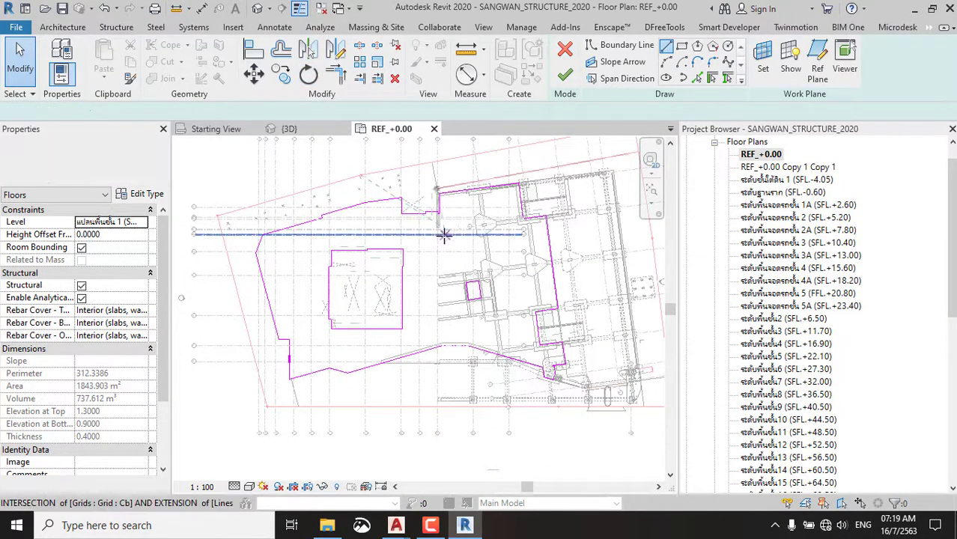
scroll(438, 206, "up", 3)
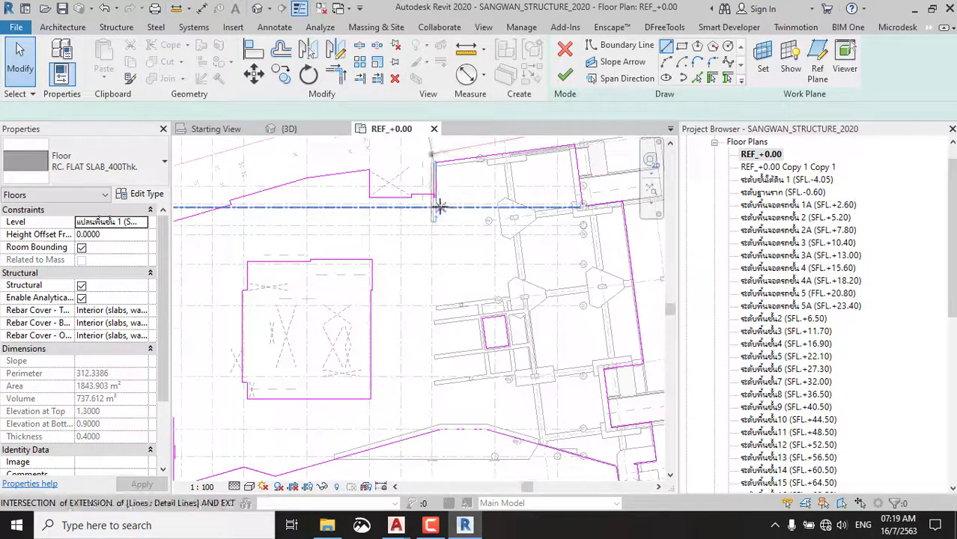
left_click(433, 433)
key("Escape")
key("Escape")
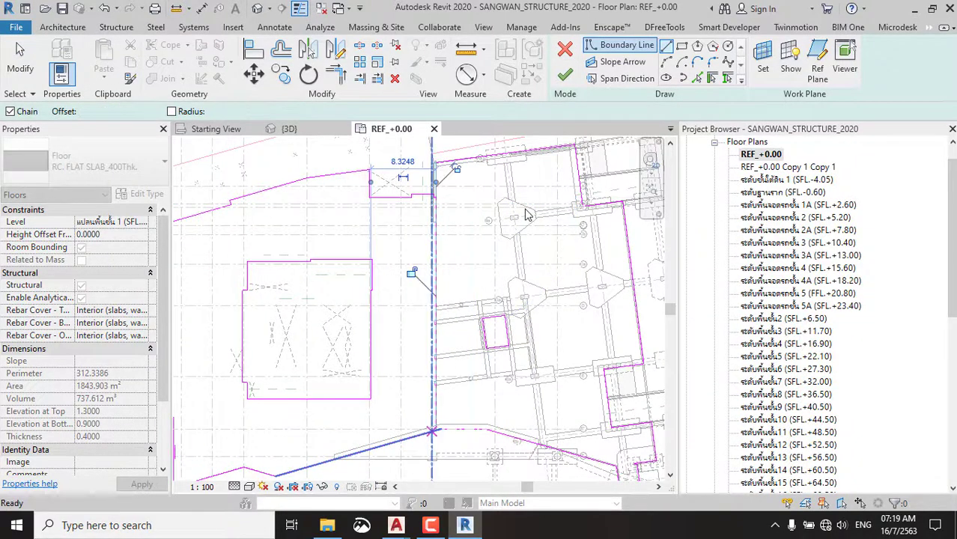
scroll(525, 215, "down", 2)
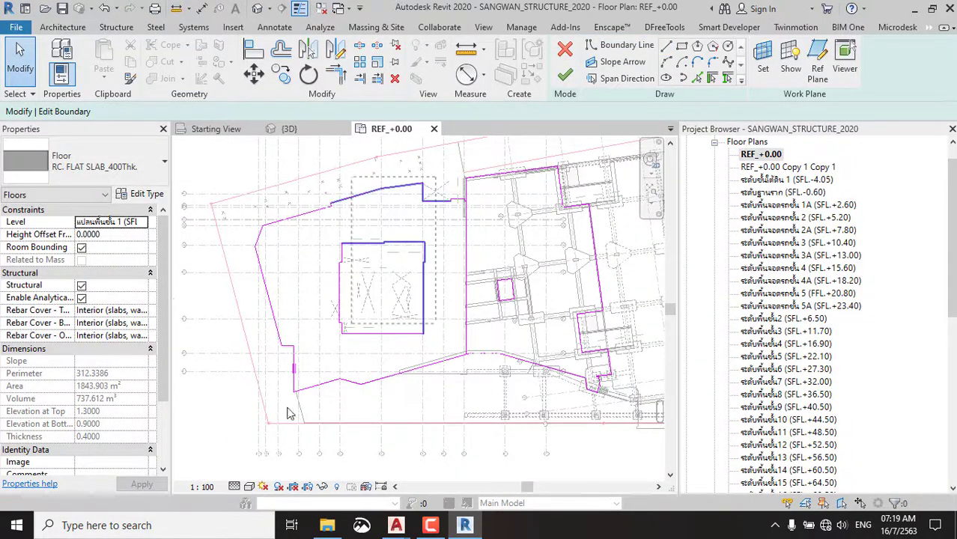
Tab-select the whole connected boundary chain, then clear the selection.
key("Tab")
left_click(433, 183)
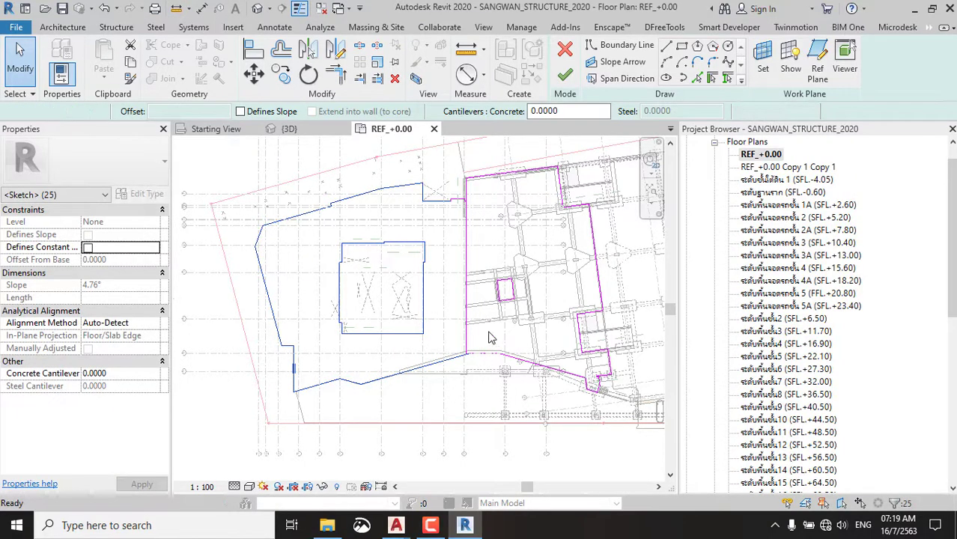
scroll(488, 337, "up", 2)
key("Escape")
scroll(467, 341, "up", 2)
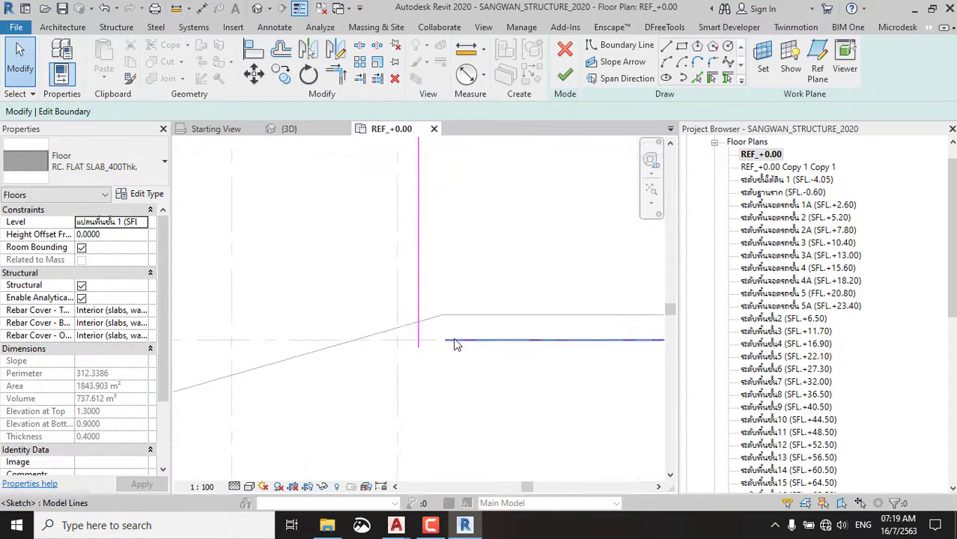
Start Trim/Extend to Corner (TR) on the boundary lines, then cancel it.
key("t")
key("r")
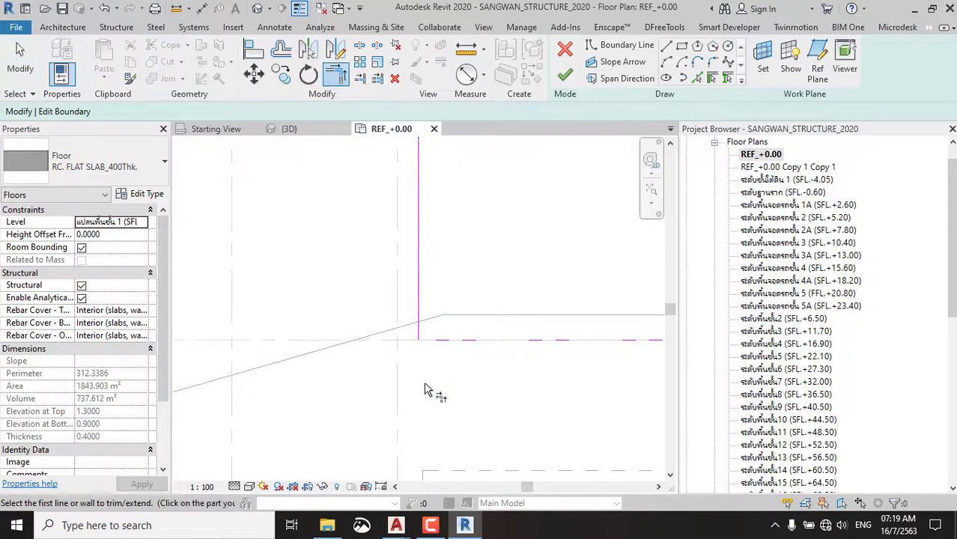
scroll(427, 391, "down", 3)
scroll(450, 315, "down", 2)
scroll(424, 253, "up", 4)
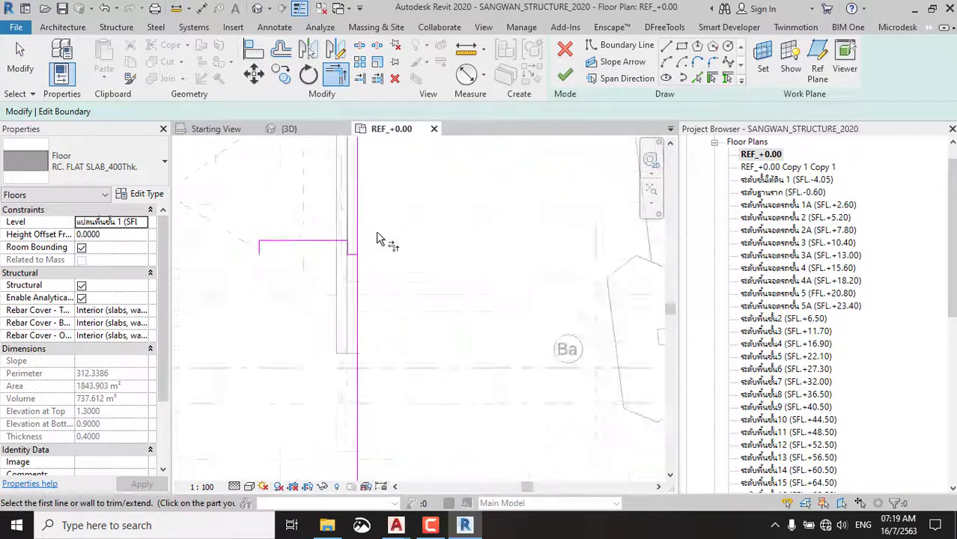
key("Escape")
Select the four notch boundary lines, try finishing, and dismiss the span-direction error.
left_click_drag(207, 223, 399, 314)
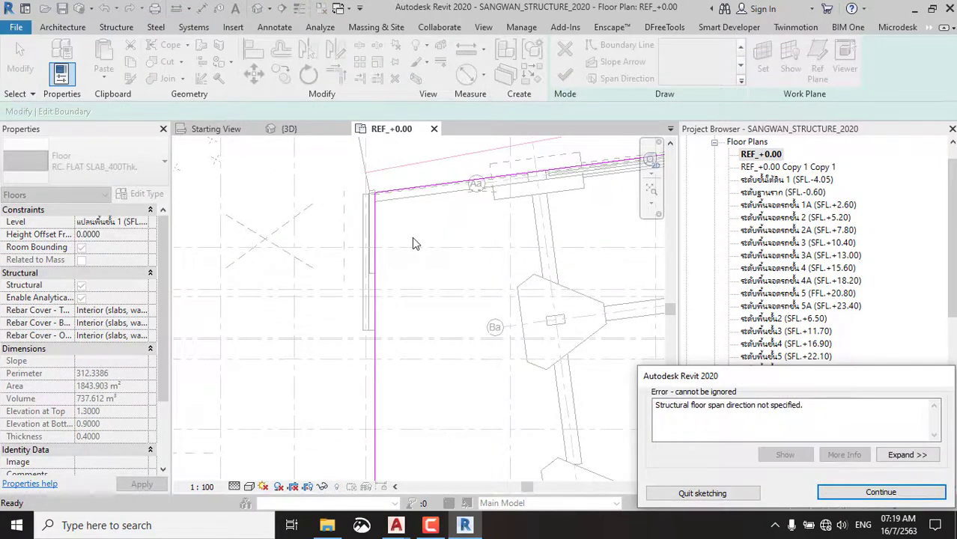
key("Return")
scroll(366, 191, "down", 5)
left_click(565, 75)
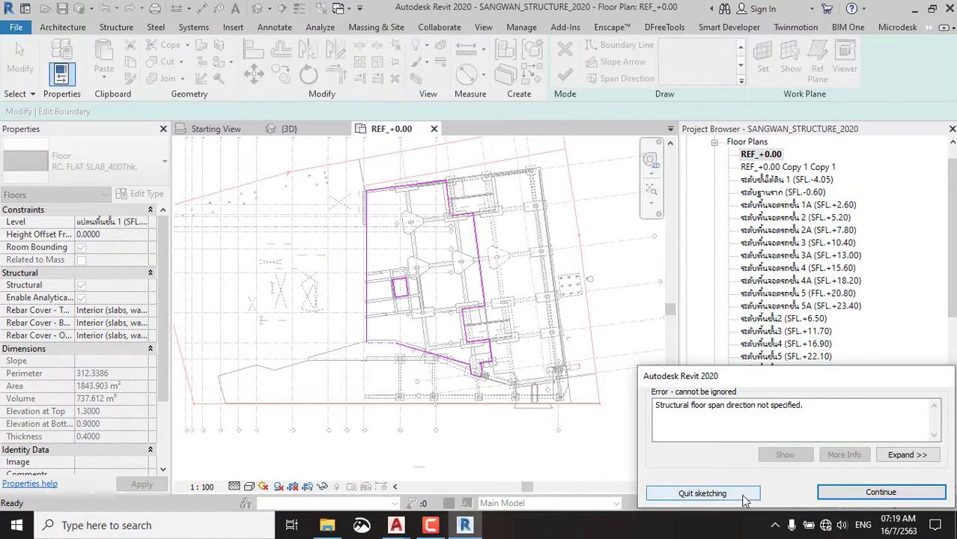
left_click(876, 493)
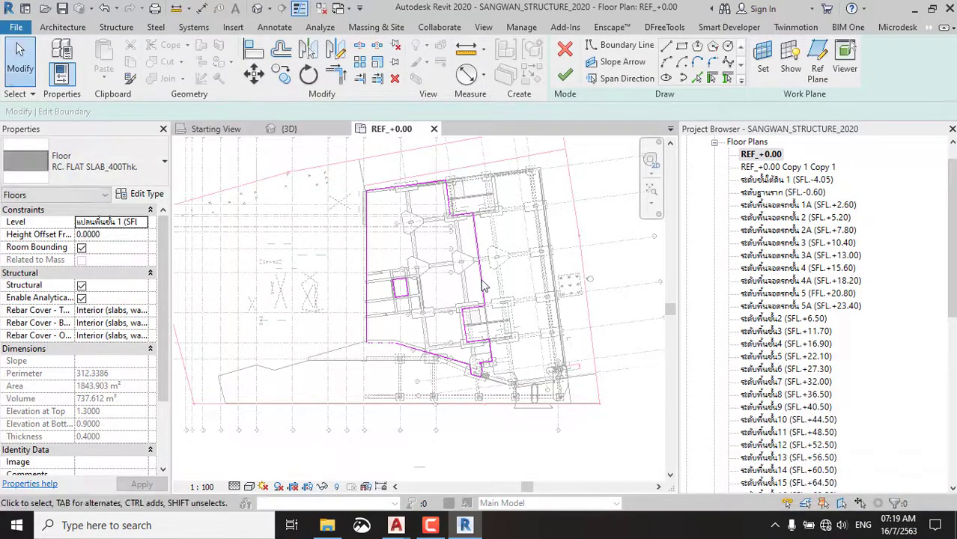
Select two sketch lines, try finishing the boundary, and dismiss the resulting error.
scroll(374, 339, "up", 3)
scroll(374, 339, "up", 2)
left_click_drag(294, 328, 253, 370)
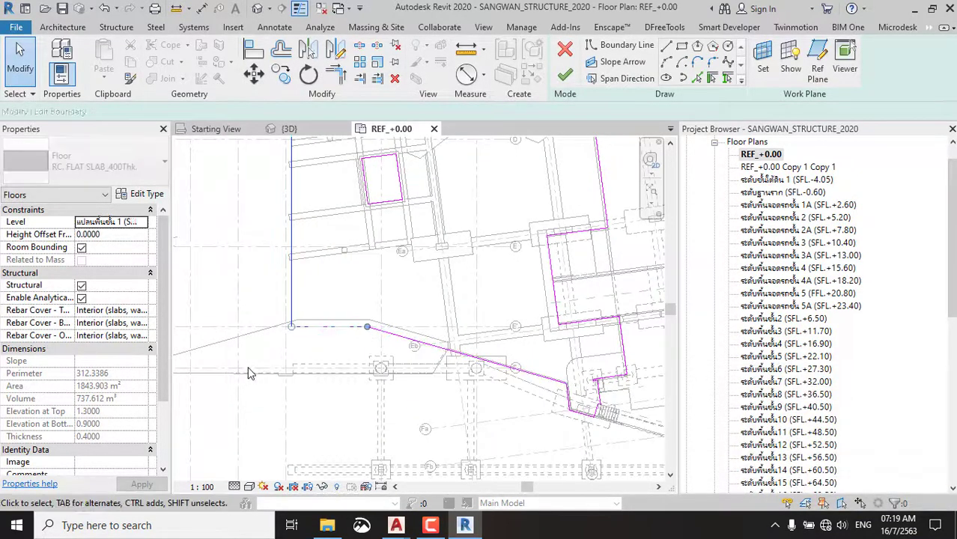
key("Escape")
scroll(336, 370, "down", 3)
scroll(554, 146, "up", 2)
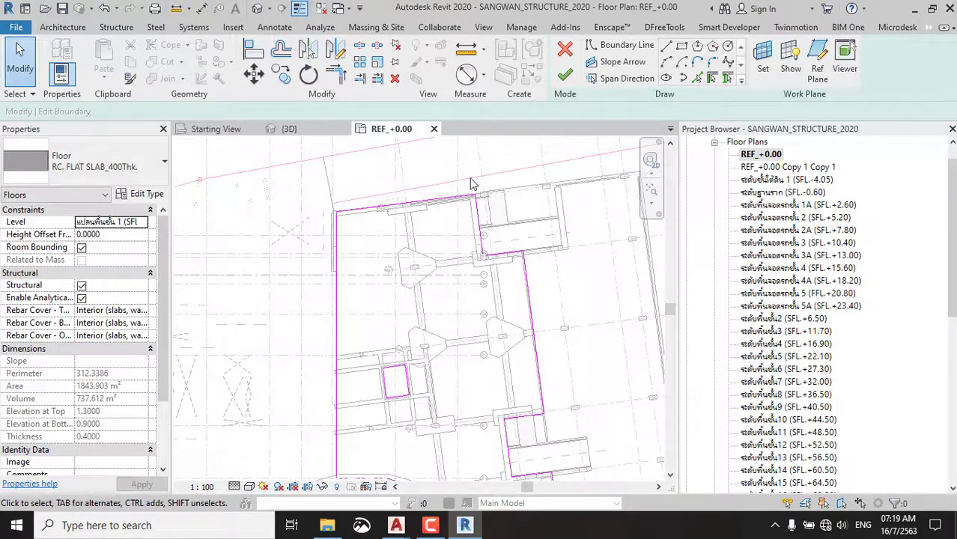
left_click(567, 76)
left_click(877, 491)
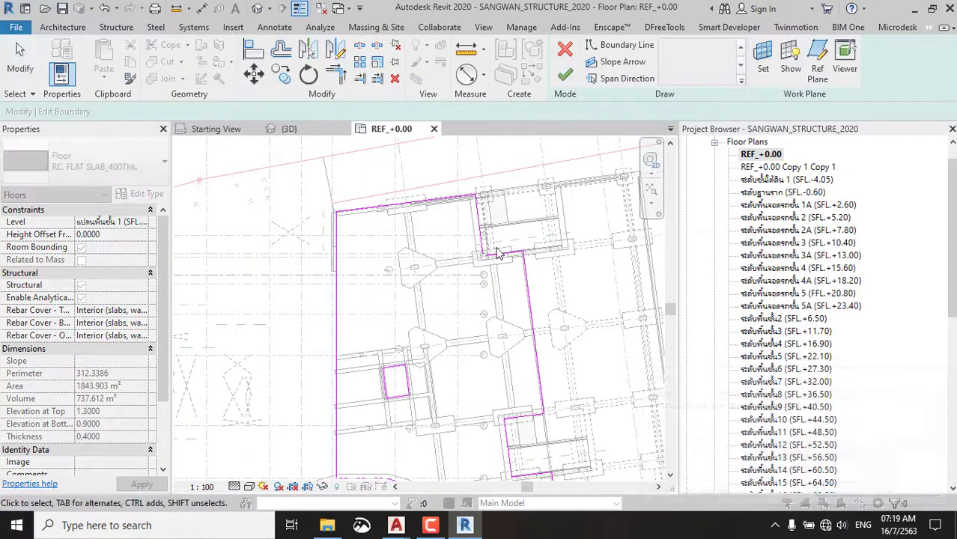
Use Trim/Extend to Corner (TR) on the vertical boundary line.
scroll(449, 301, "up", 4)
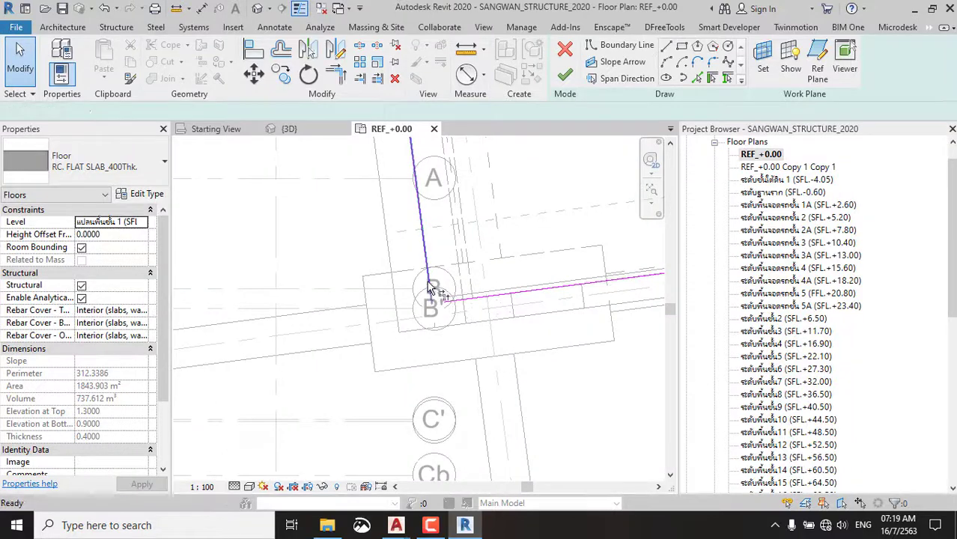
key("t")
key("r")
left_click(440, 298)
scroll(464, 307, "down", 3)
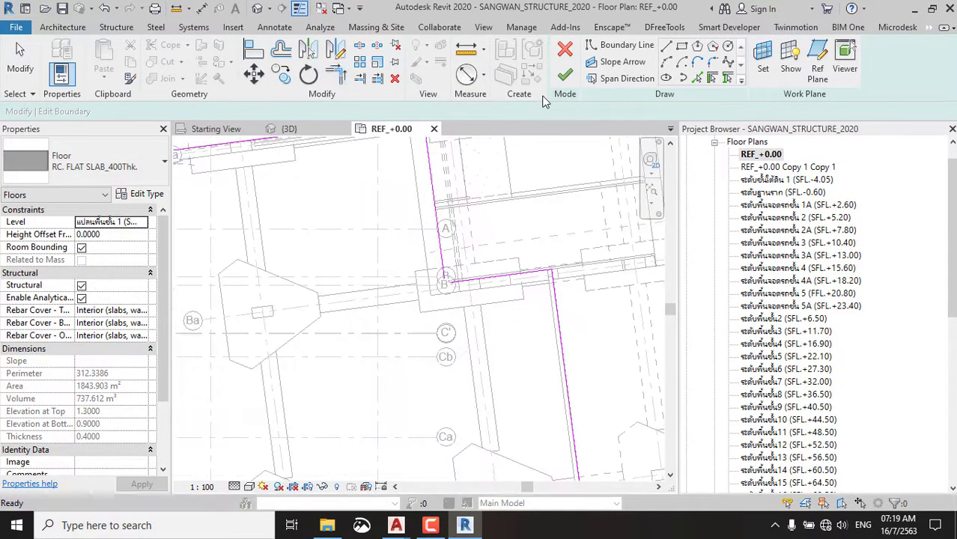
Cancel the boundary edit, confirm discarding the changes, and clear the floor selection.
left_click(565, 52)
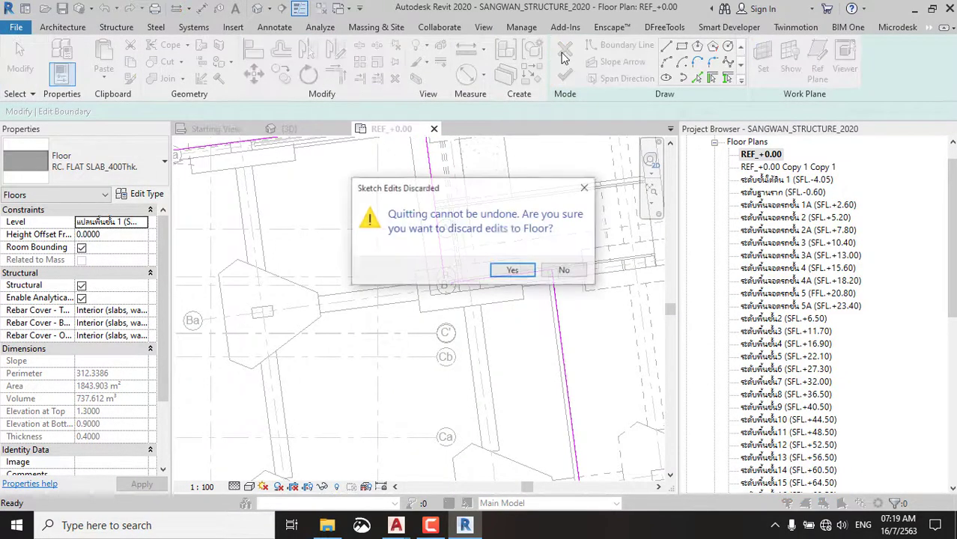
left_click(513, 271)
scroll(454, 258, "down", 5)
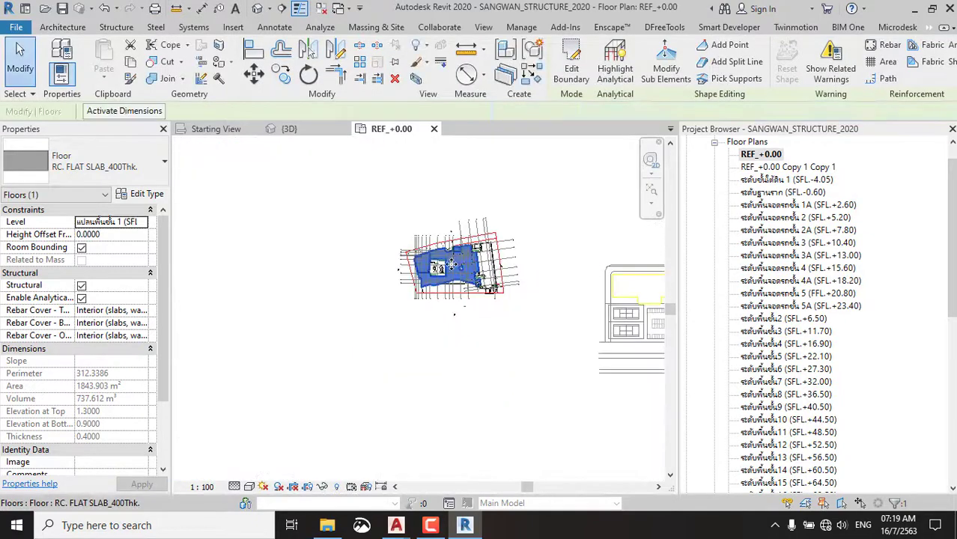
scroll(454, 263, "up", 5)
key("Escape")
scroll(438, 239, "up", 3)
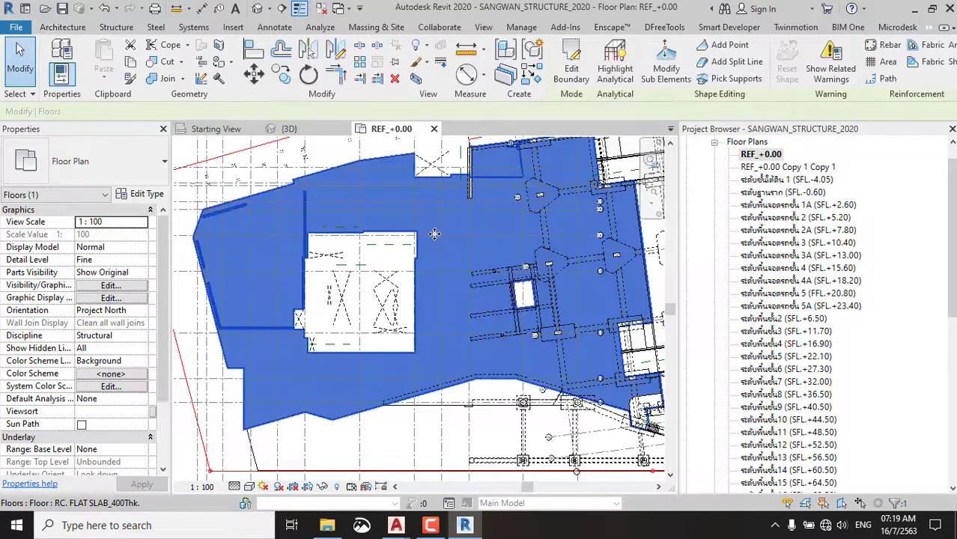
double_click(434, 234)
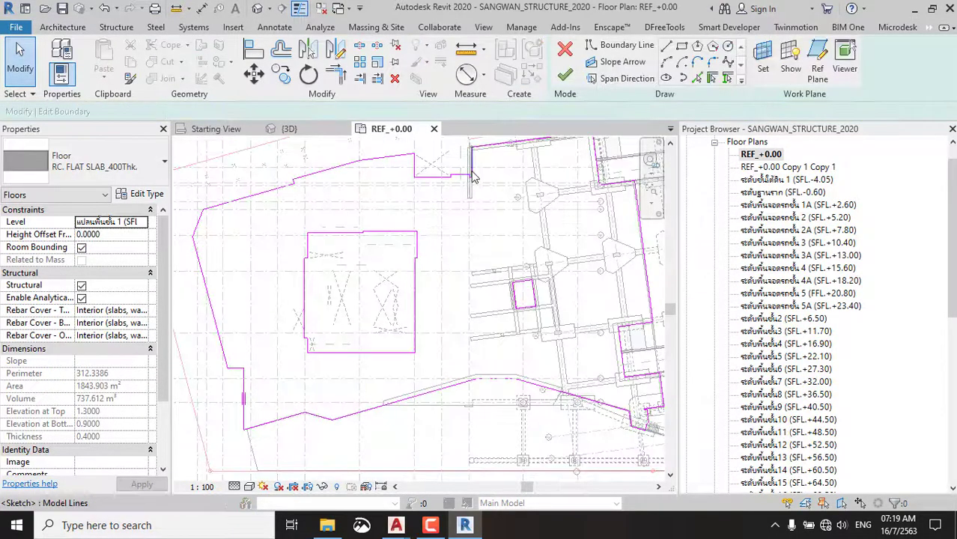
left_click(471, 176)
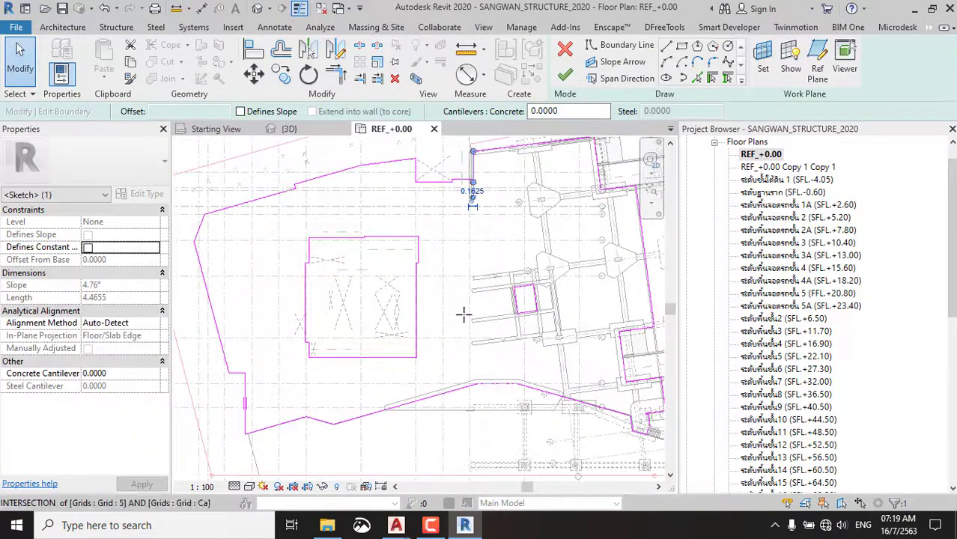
left_click(466, 359)
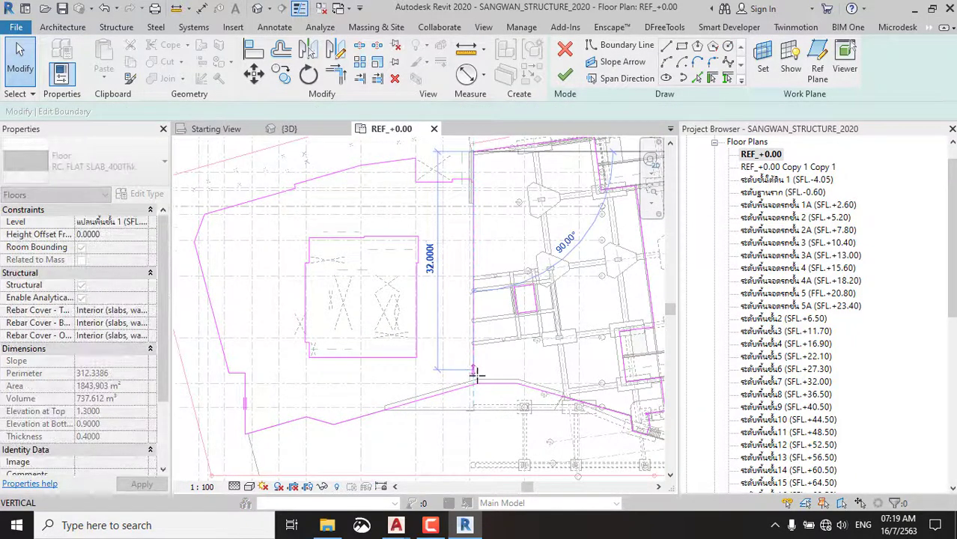
key("Escape")
key("Escape")
scroll(487, 384, "up", 3)
scroll(474, 353, "up", 2)
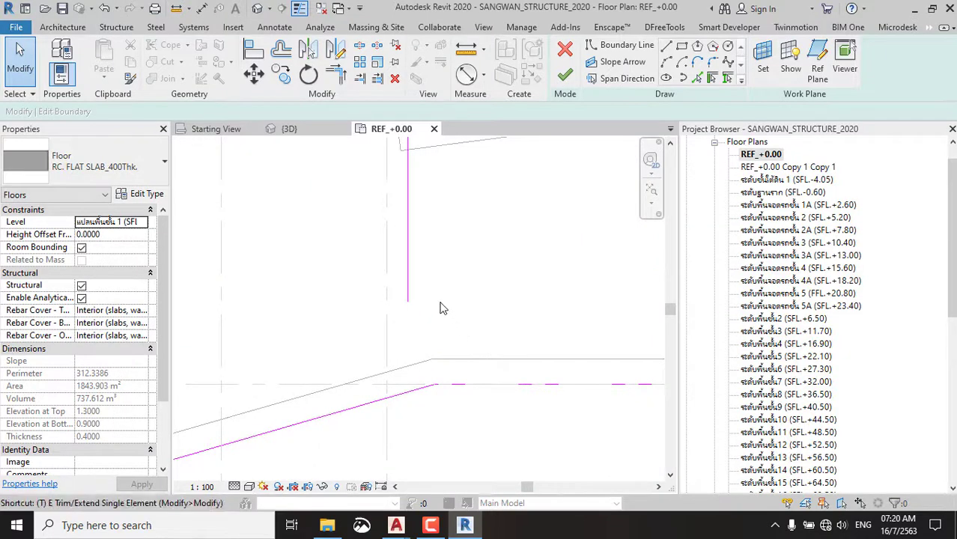
key("e")
scroll(502, 329, "down", 2)
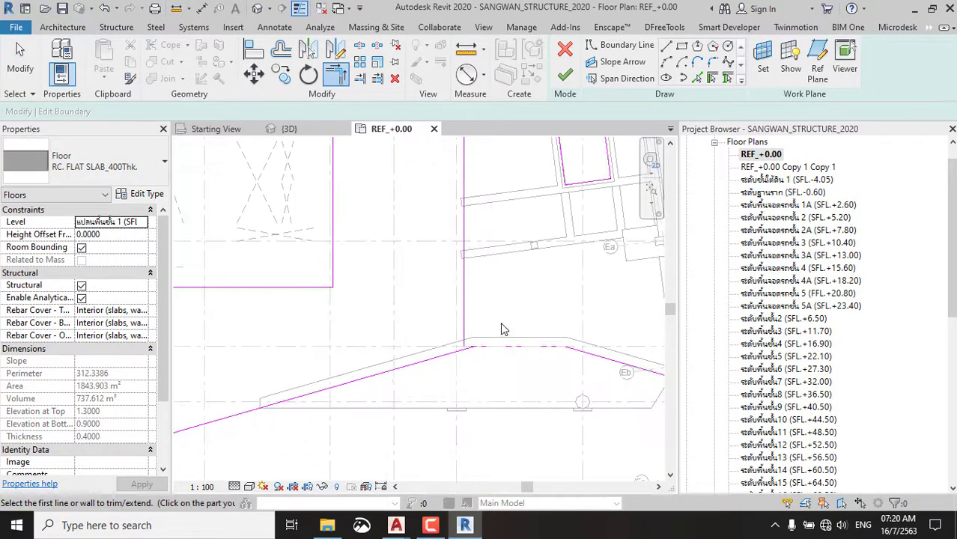
key("Escape")
left_click(434, 356)
scroll(433, 359, "down", 1)
scroll(432, 362, "down", 1)
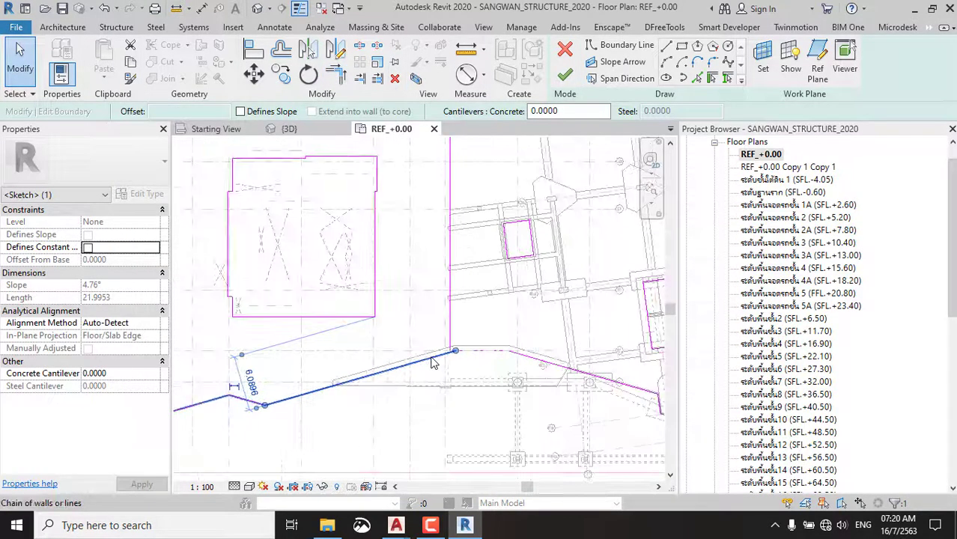
left_click(433, 360)
scroll(432, 359, "down", 2)
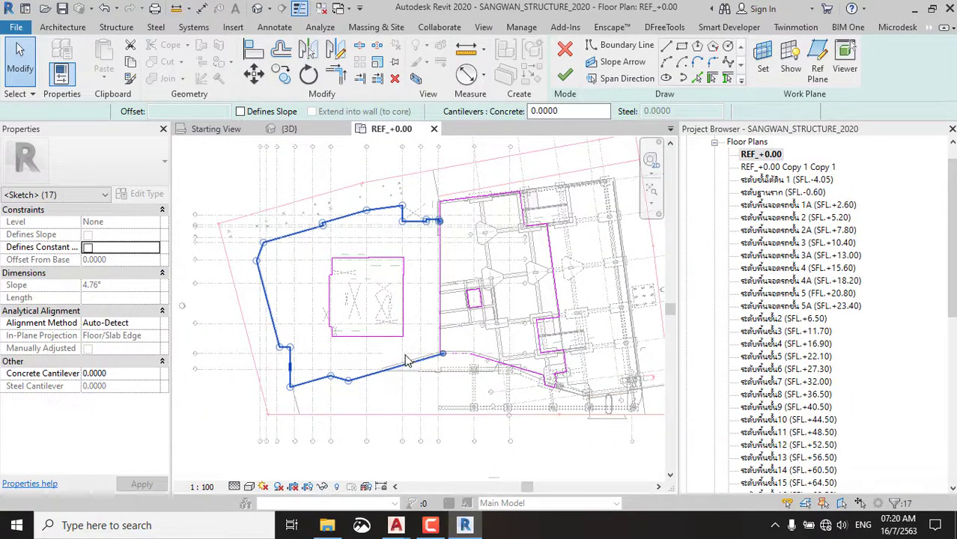
key("Delete")
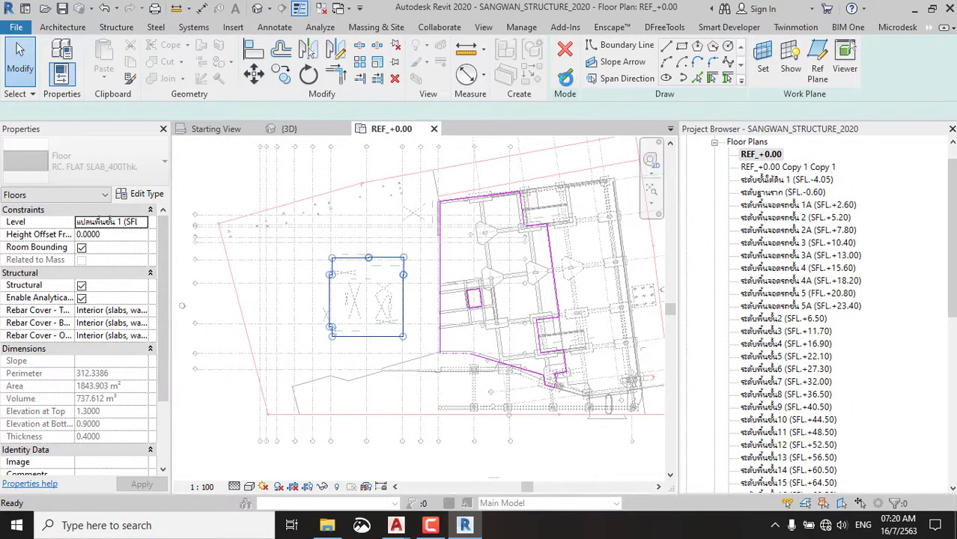
left_click(566, 74)
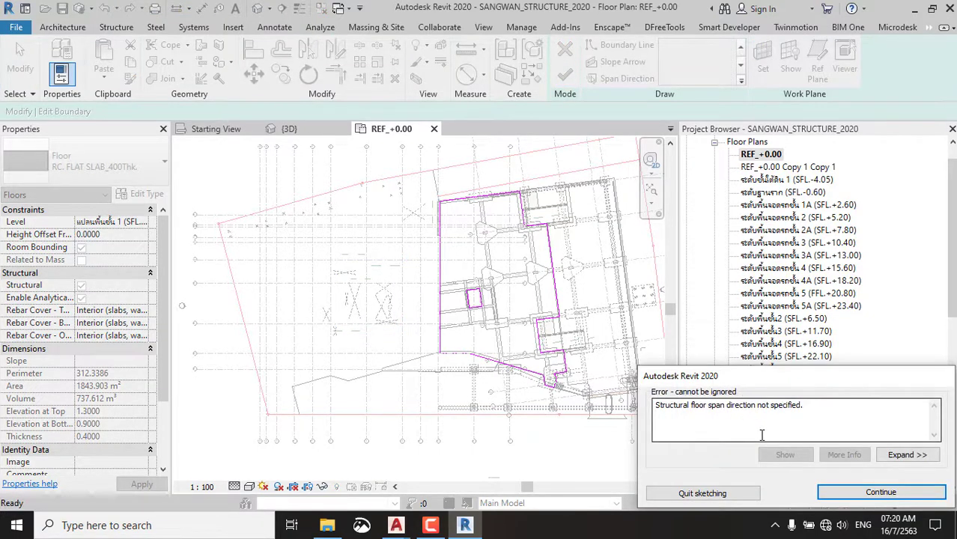
left_click(881, 492)
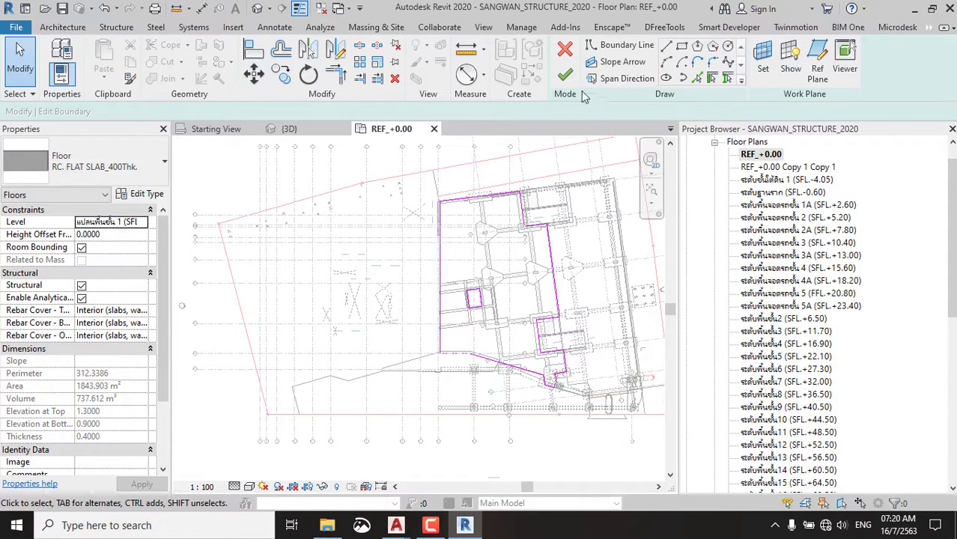
left_click(565, 75)
left_click(881, 492)
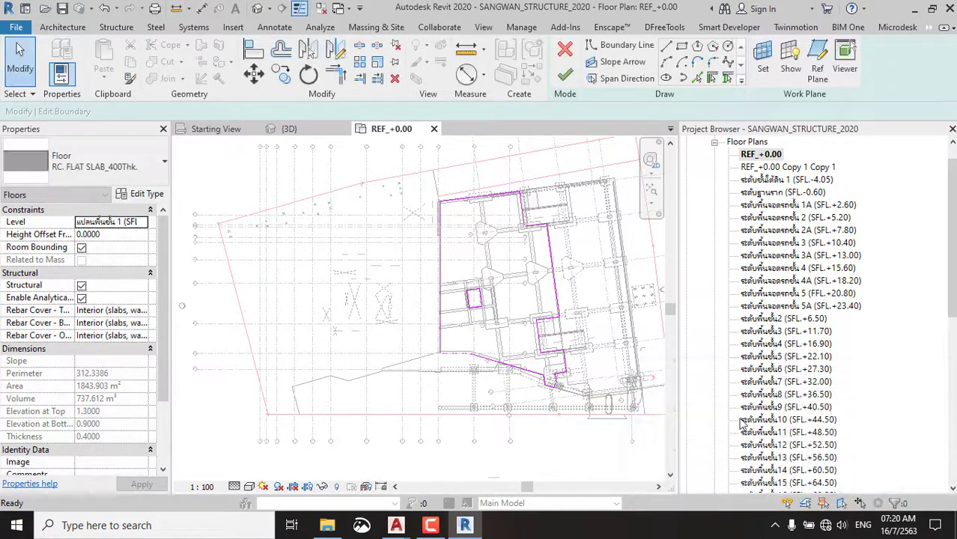
left_click(567, 75)
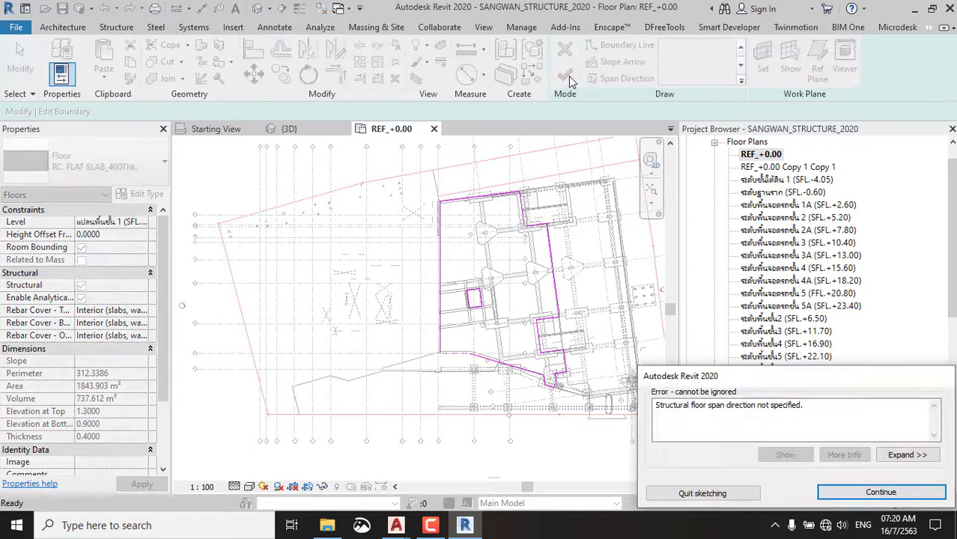
left_click(704, 492)
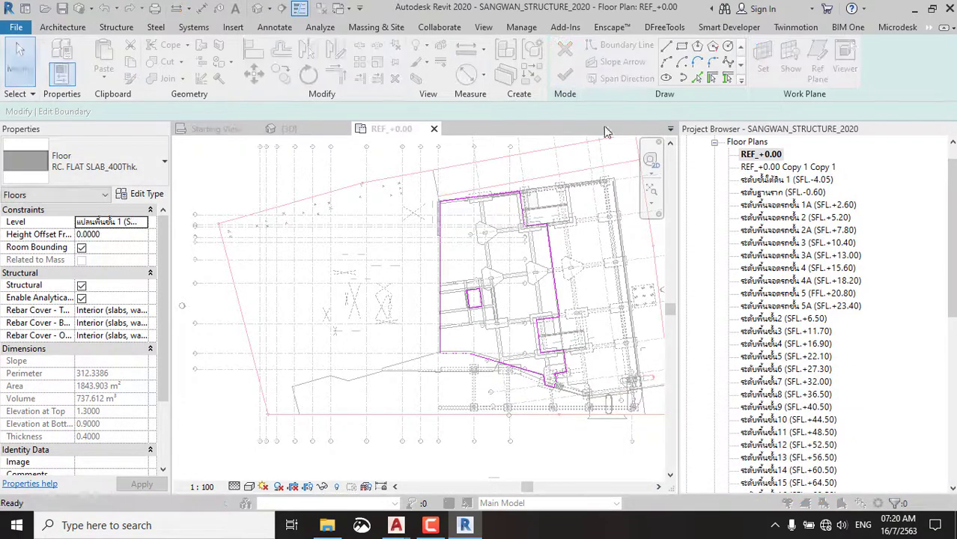
left_click(513, 270)
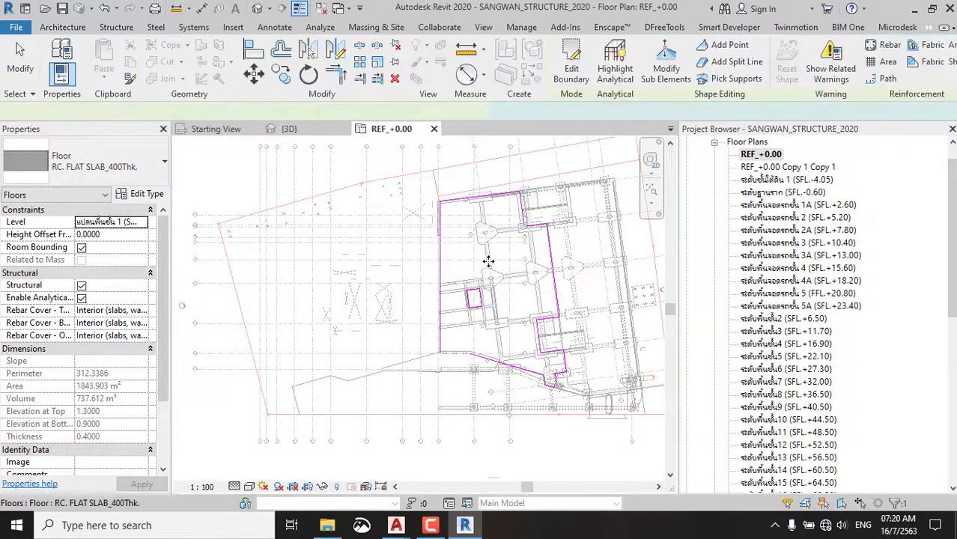
Delete the imported DWG drawing from the floor plan.
key("Escape")
scroll(444, 255, "down", 3)
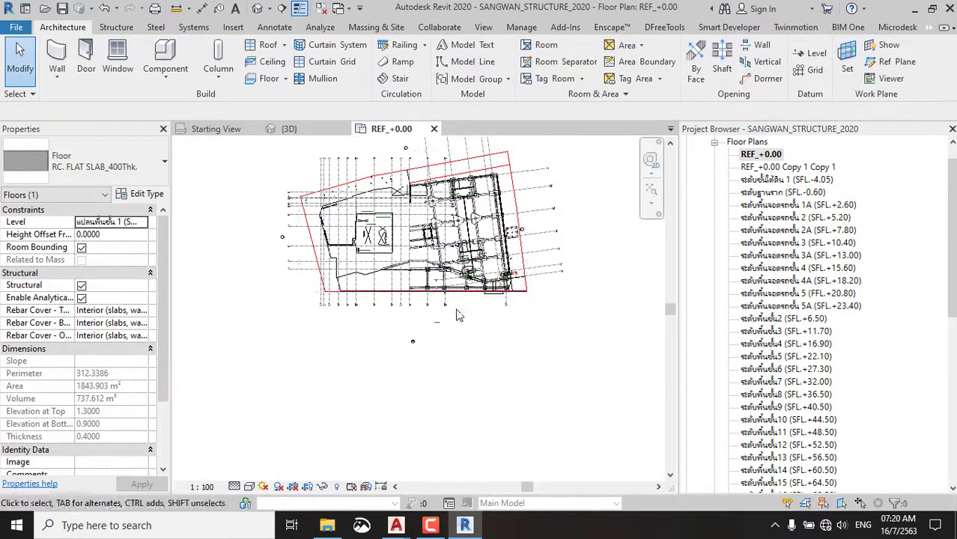
scroll(555, 314, "up", 1)
middle_click_drag(583, 316, 566, 421)
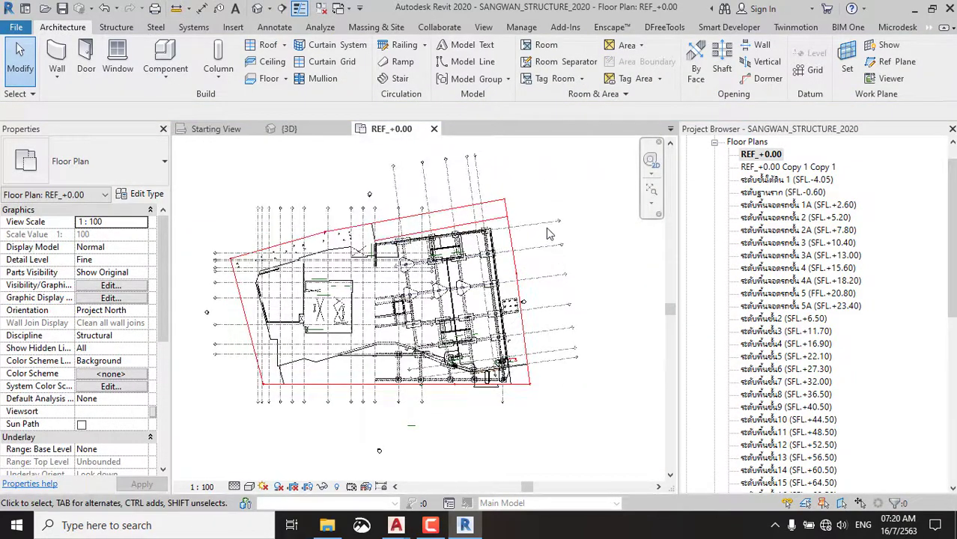
scroll(433, 297, "down", 3)
left_click(420, 331)
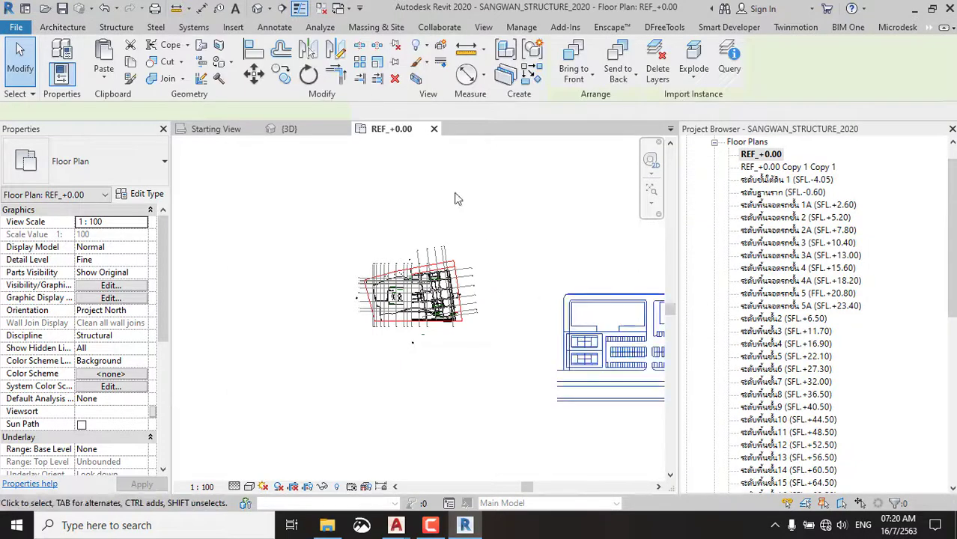
left_click(400, 83)
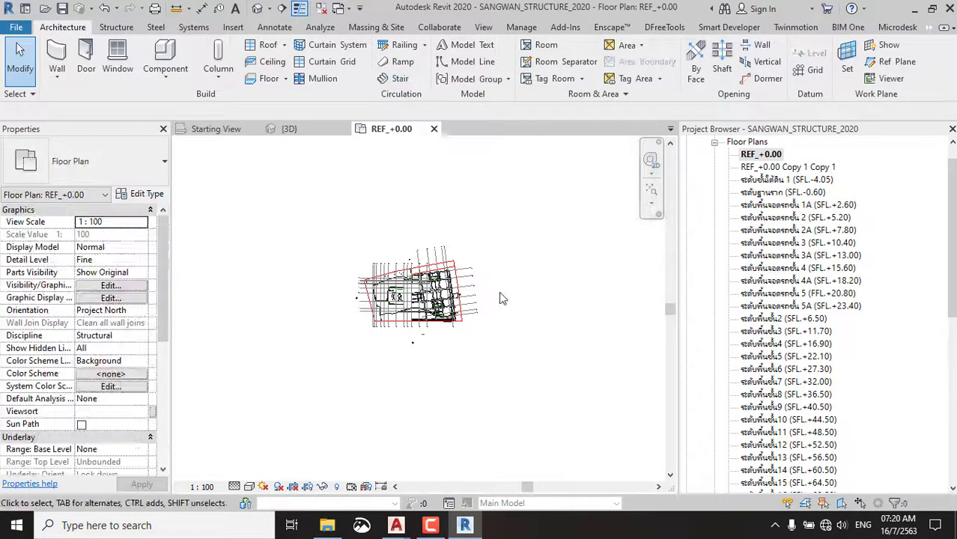
Switch to the {3D} view and orbit the structural model inside its section box.
left_click(257, 8)
scroll(419, 300, "down", 5)
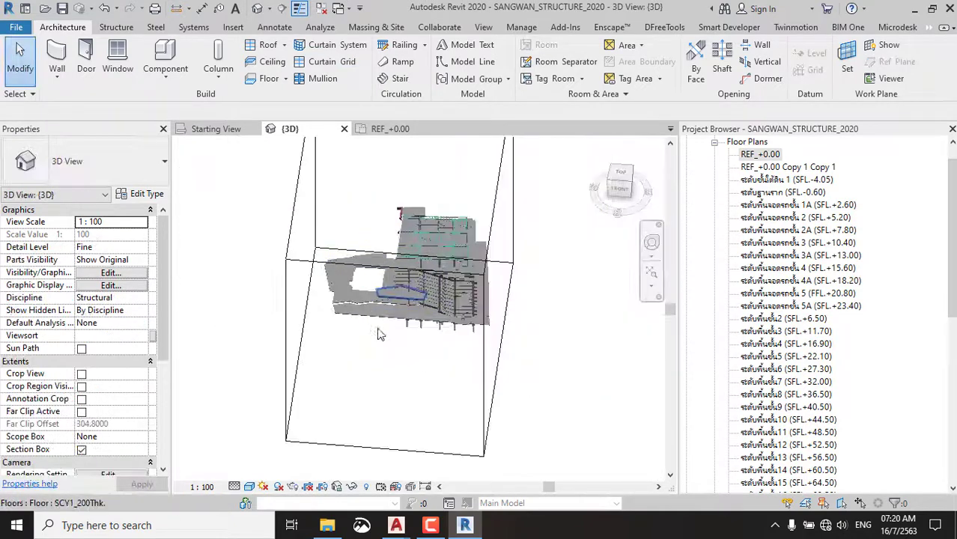
scroll(375, 352, "down", 2)
scroll(405, 254, "up", 5)
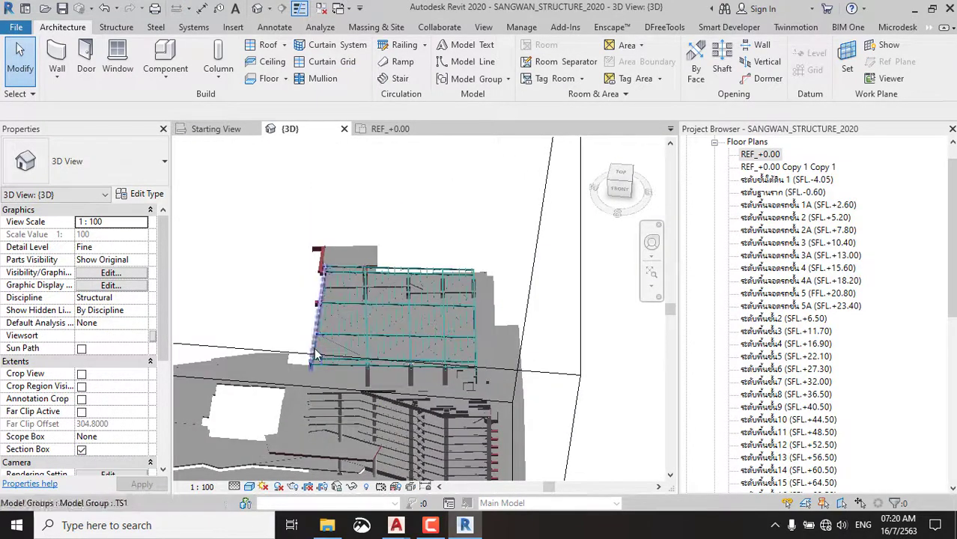
middle_click_drag(428, 240, 418, 290, "shift")
scroll(419, 290, "down", 3)
scroll(534, 353, "down", 3)
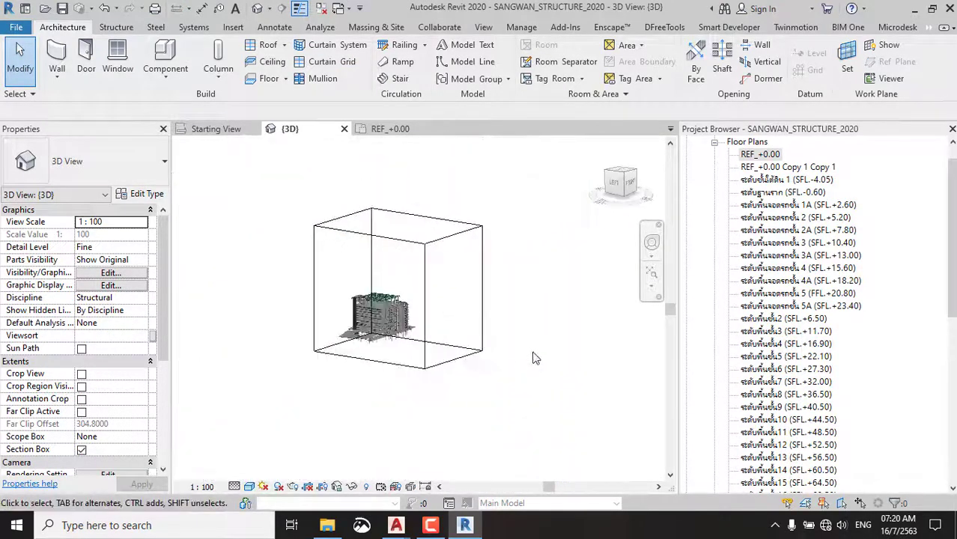
middle_click_drag(534, 352, 277, 385, "shift")
scroll(479, 357, "up", 2)
mouse_move(479, 357)
middle_mouse_down("shift")
mouse_move(273, 377)
mouse_move(230, 368)
mouse_move(471, 367)
mouse_move(419, 374)
mouse_move(429, 376)
mouse_move(497, 357)
mouse_move(493, 336)
mouse_move(438, 320)
middle_mouse_up("shift")
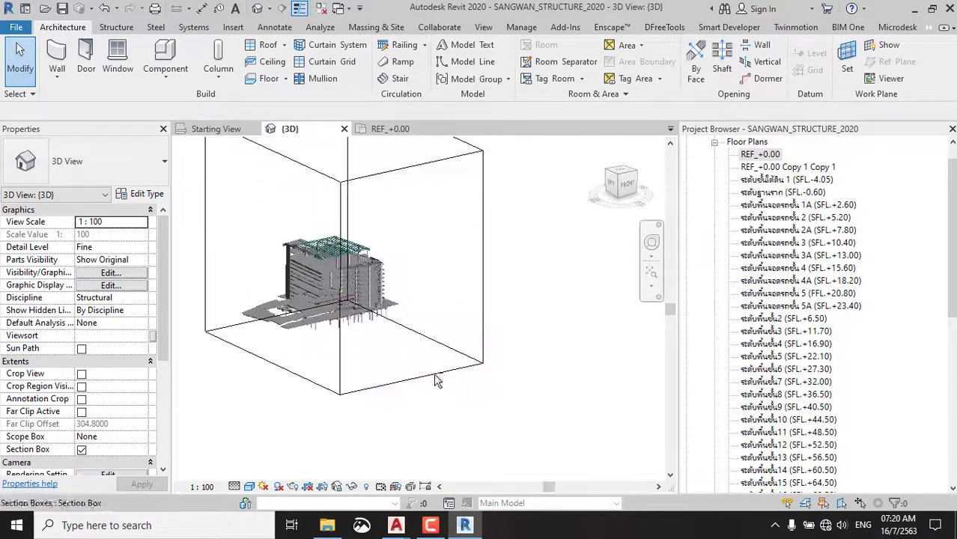
Delete the 23 plan views from floor 7 (SFL.+32.00) through roof 2 (SFL.+120.50).
scroll(814, 296, "down", 2)
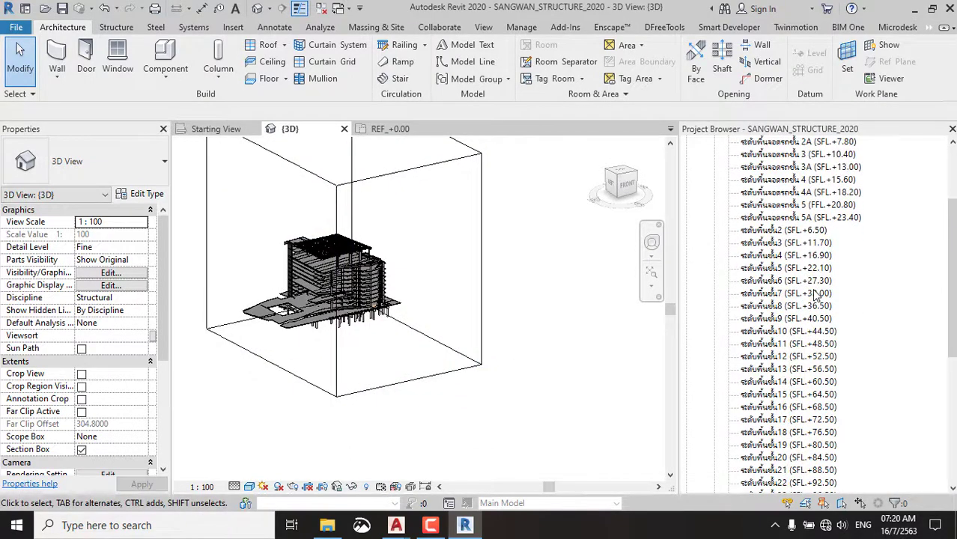
scroll(814, 295, "up", 1)
scroll(811, 296, "down", 2)
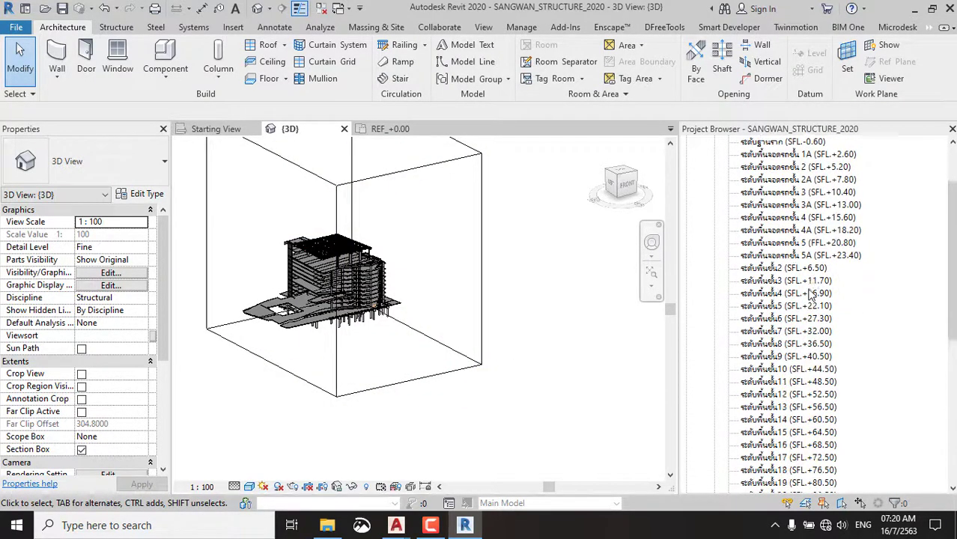
scroll(811, 297, "down", 1)
left_click(799, 283)
left_click(793, 256)
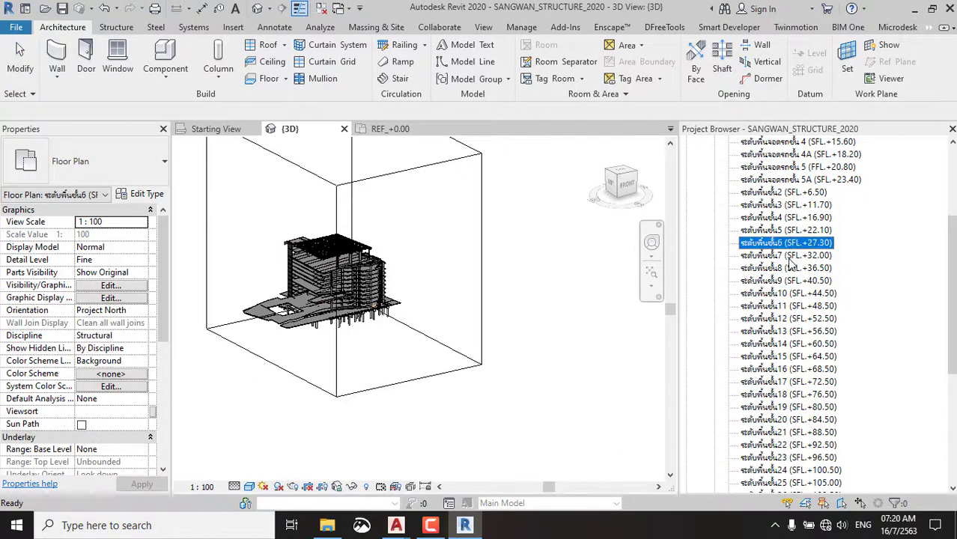
scroll(793, 258, "down", 2)
scroll(788, 375, "down", 3)
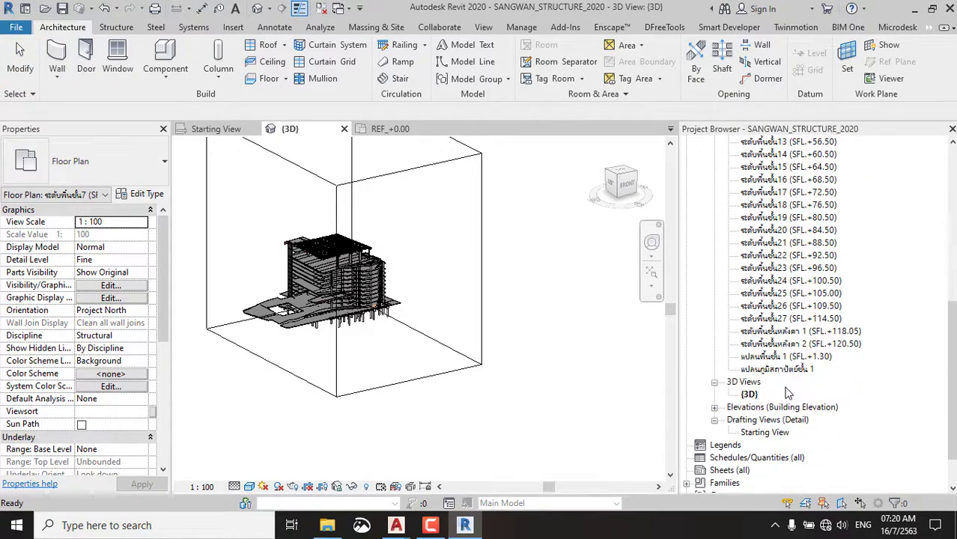
left_click(800, 348, "shift")
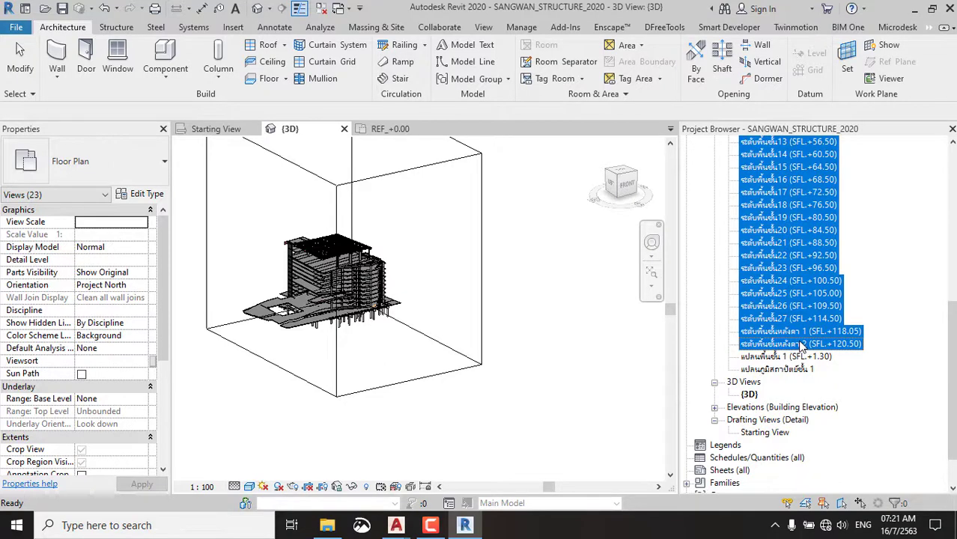
key("Escape")
scroll(795, 346, "down", 2)
scroll(794, 346, "down", 2)
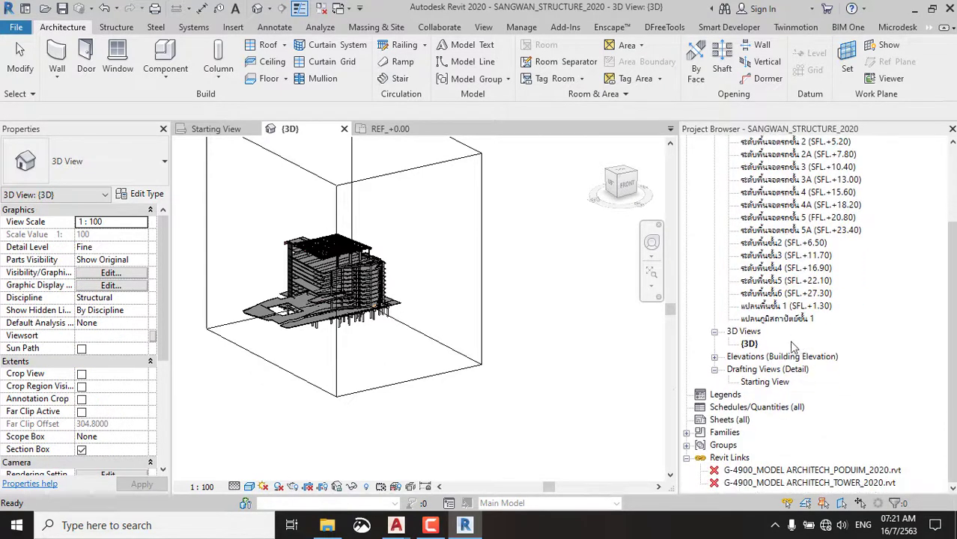
Purge 206 unused items, including the Building fence and LA-FL1 model groups.
left_click(576, 395)
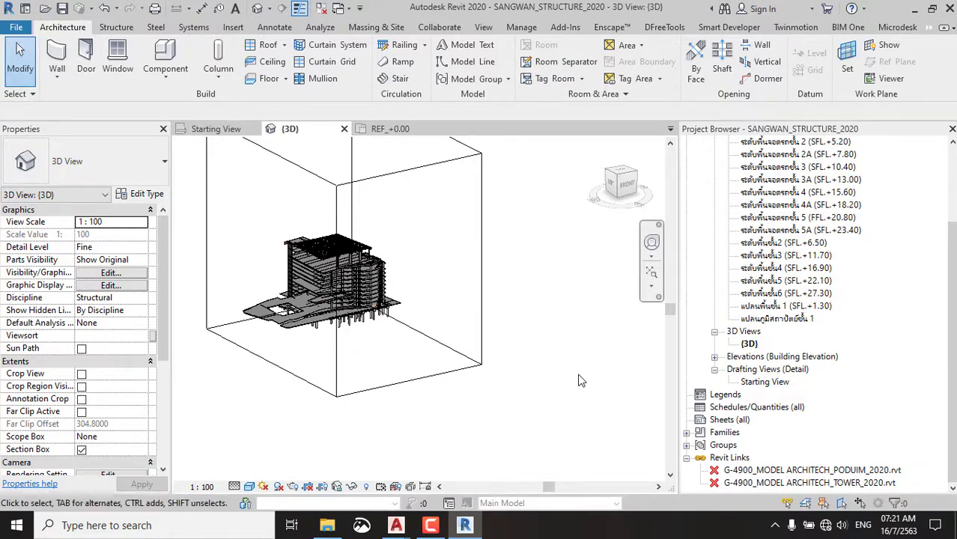
scroll(356, 294, "up", 3)
scroll(438, 208, "up", 3)
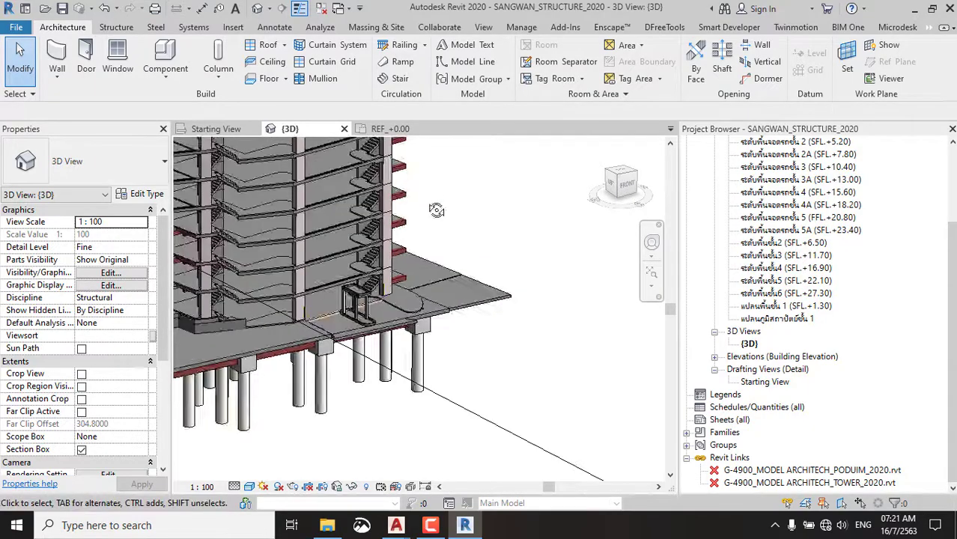
scroll(464, 248, "up", 3)
scroll(497, 289, "up", 2)
middle_click_drag(497, 289, 477, 313, "shift")
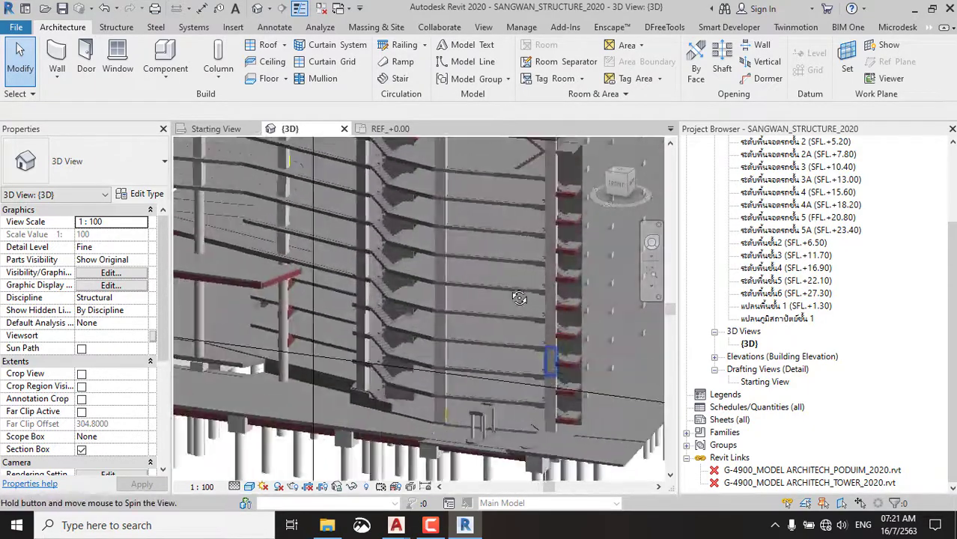
scroll(477, 313, "down", 6)
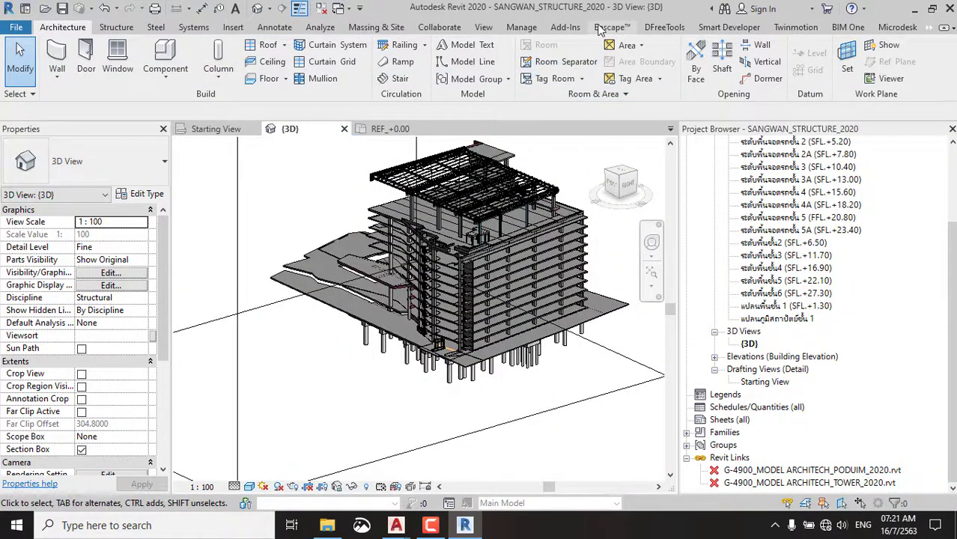
left_click(518, 30)
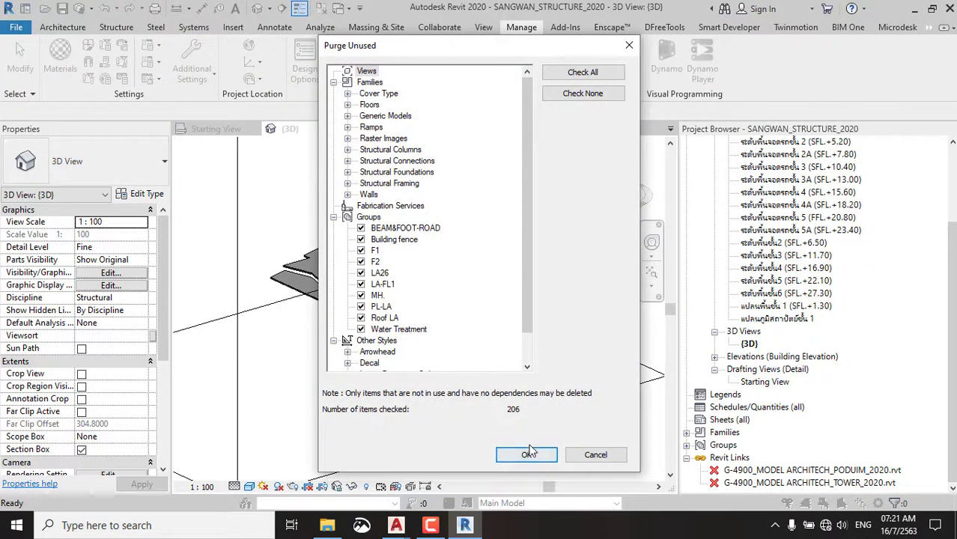
left_click(527, 454)
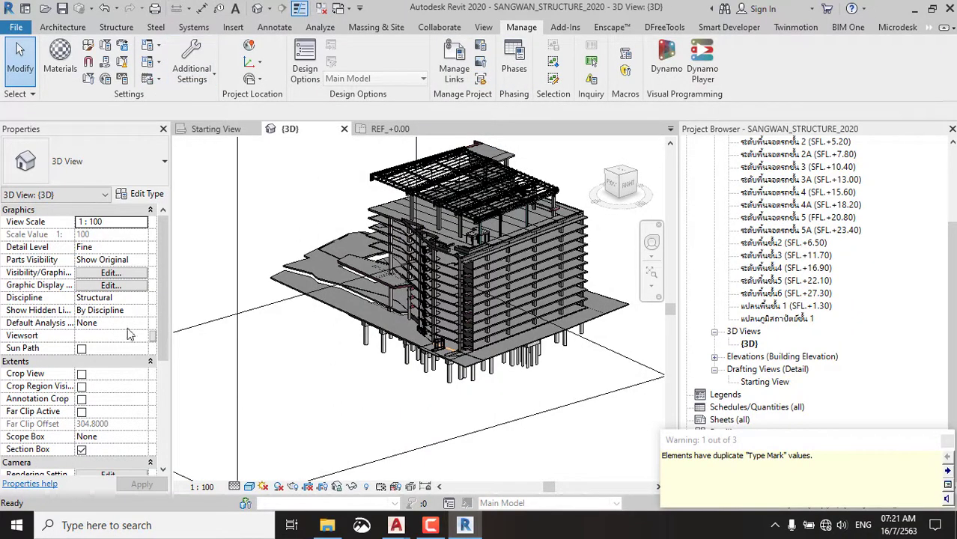
Orbit below the building and delete the foundation piles beneath it.
scroll(109, 410, "down", 3)
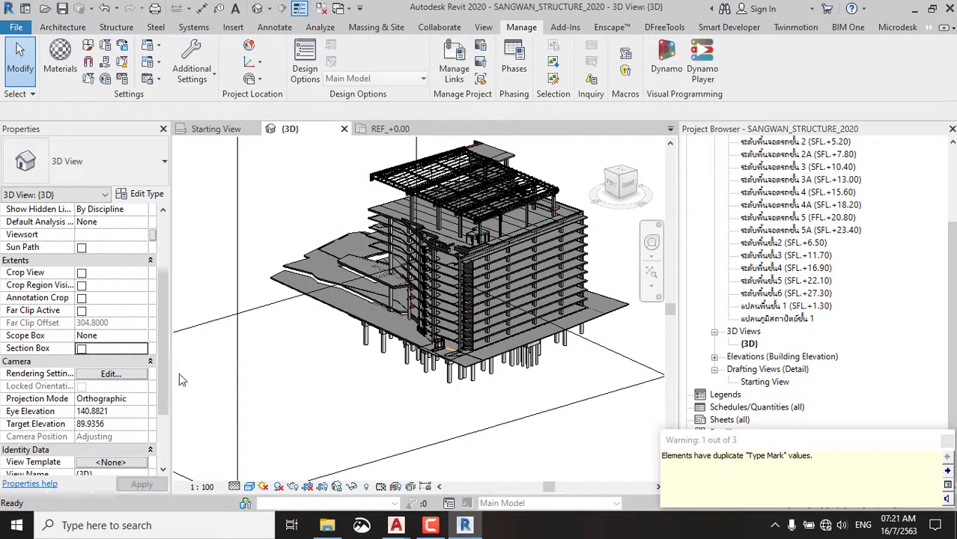
scroll(356, 392, "down", 3)
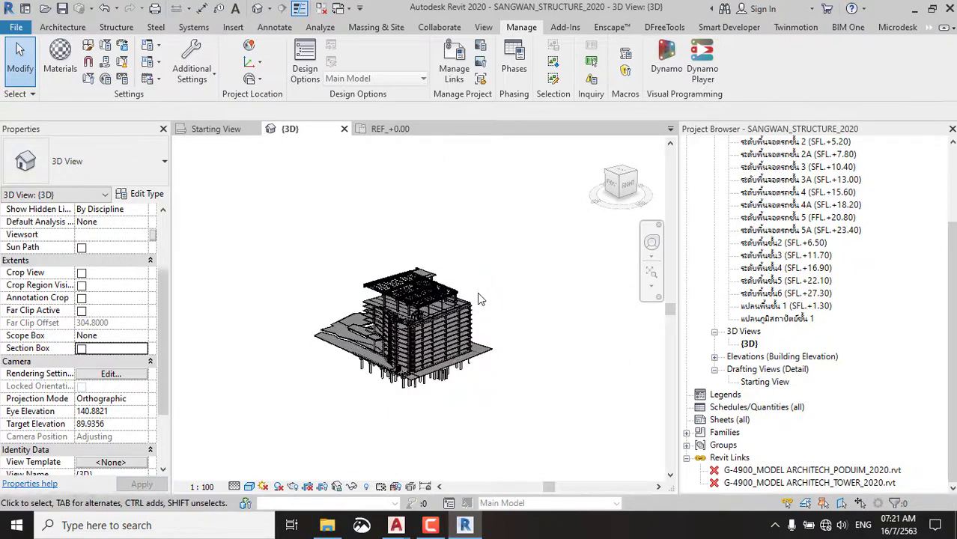
scroll(480, 298, "up", 3)
middle_click_drag(480, 298, 497, 423, "shift")
left_click_drag(446, 383, 297, 435)
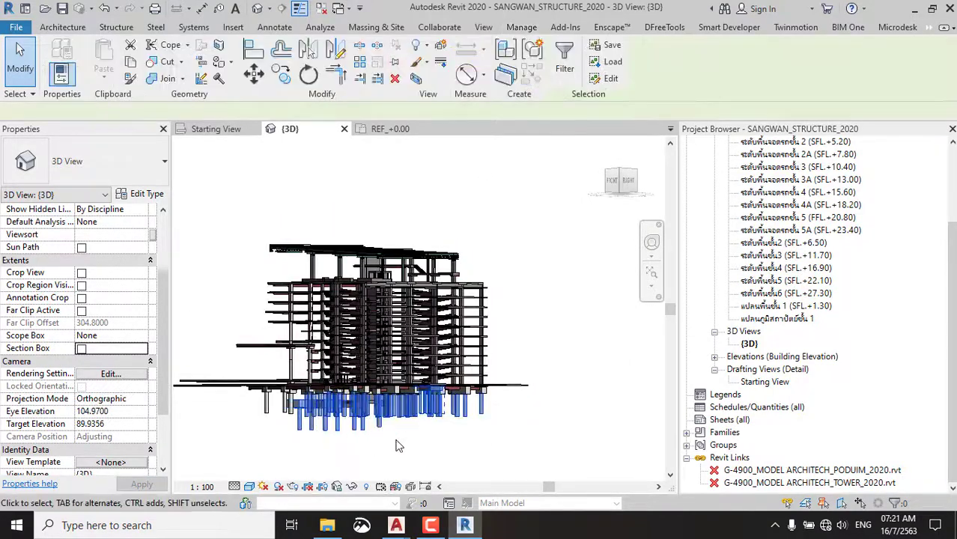
left_click(553, 440)
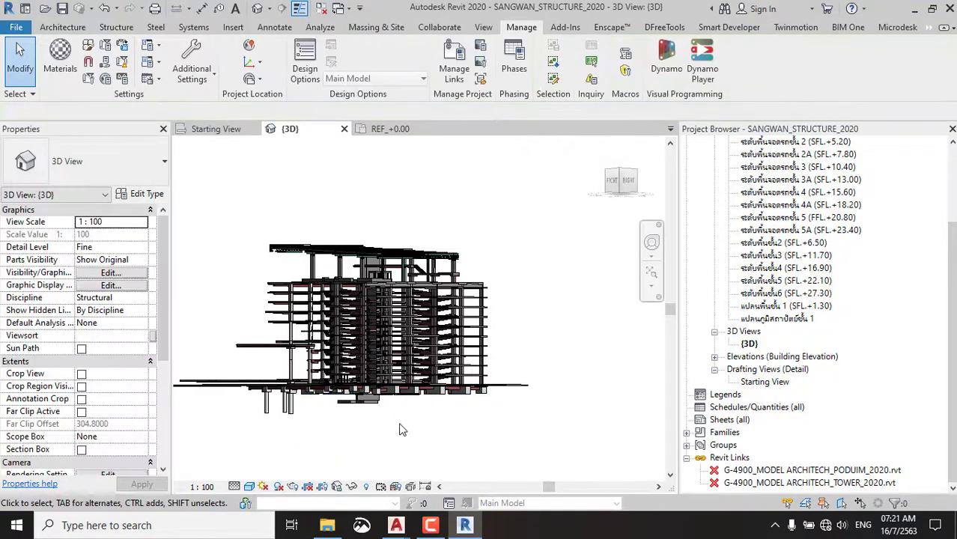
scroll(373, 417, "up", 3)
left_click_drag(198, 426, 199, 426)
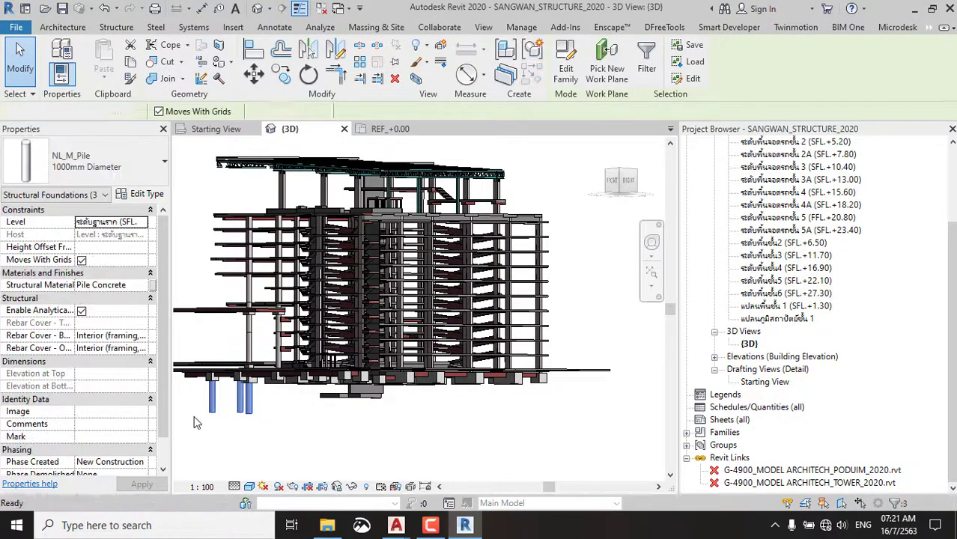
key("Escape")
Remove the leftover foundation elements below the slab and save SANGWAN_STRUCTURE_2020.
scroll(356, 404, "up", 4)
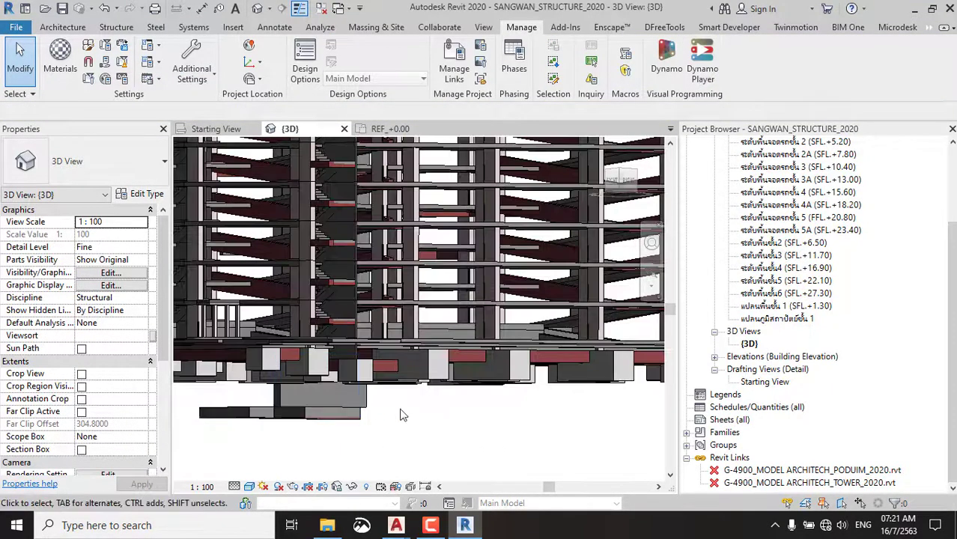
left_click_drag(317, 432, 317, 432)
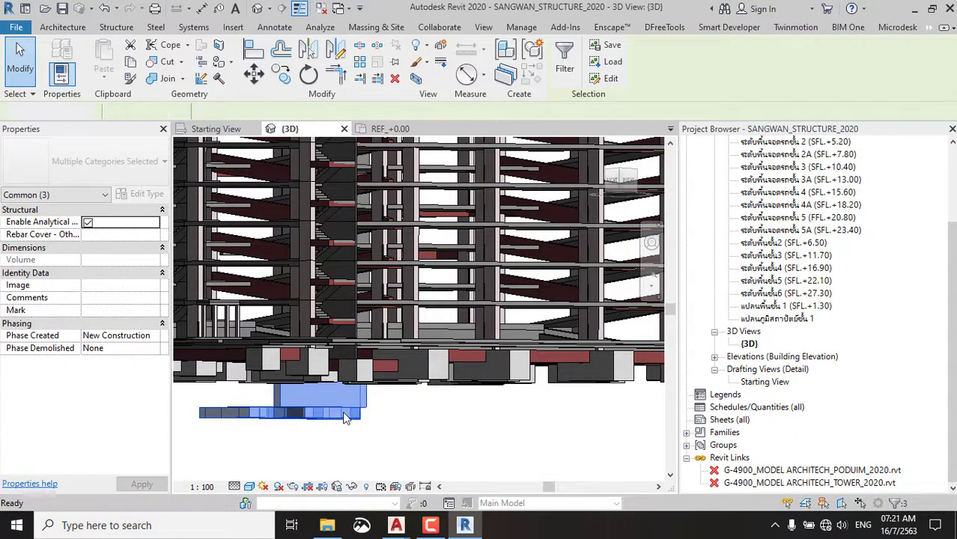
key("Escape")
mouse_move(355, 417)
middle_mouse_down("shift")
mouse_move(462, 417)
mouse_move(449, 407)
mouse_move(420, 414)
mouse_move(411, 310)
middle_mouse_up("shift")
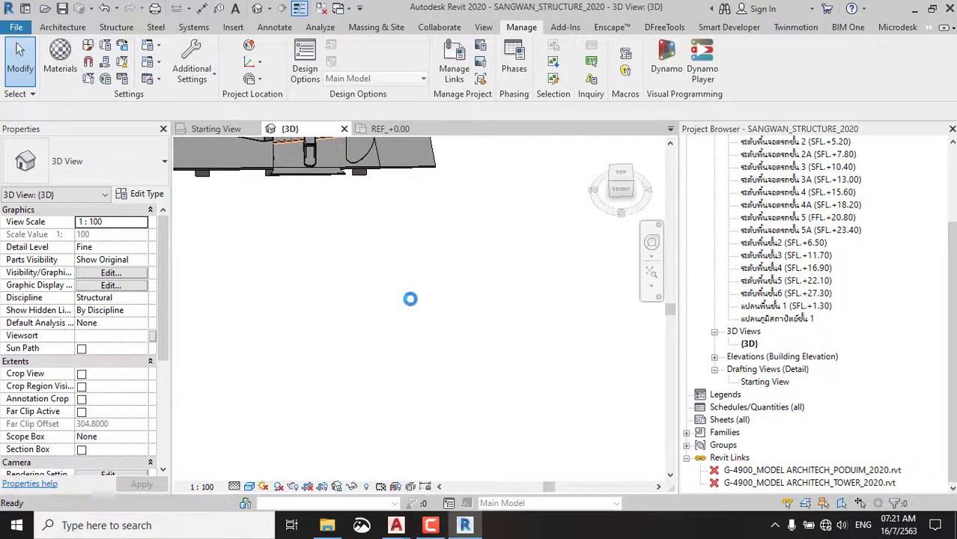
key("ctrl+s")
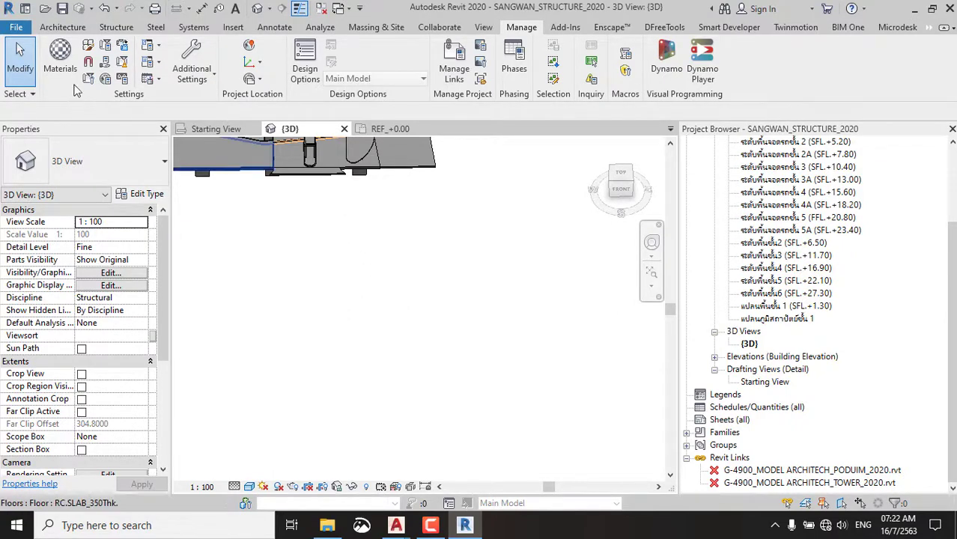
Open the SANGWAN_ARCHITECH_2020 project from the project folder.
left_click(52, 9)
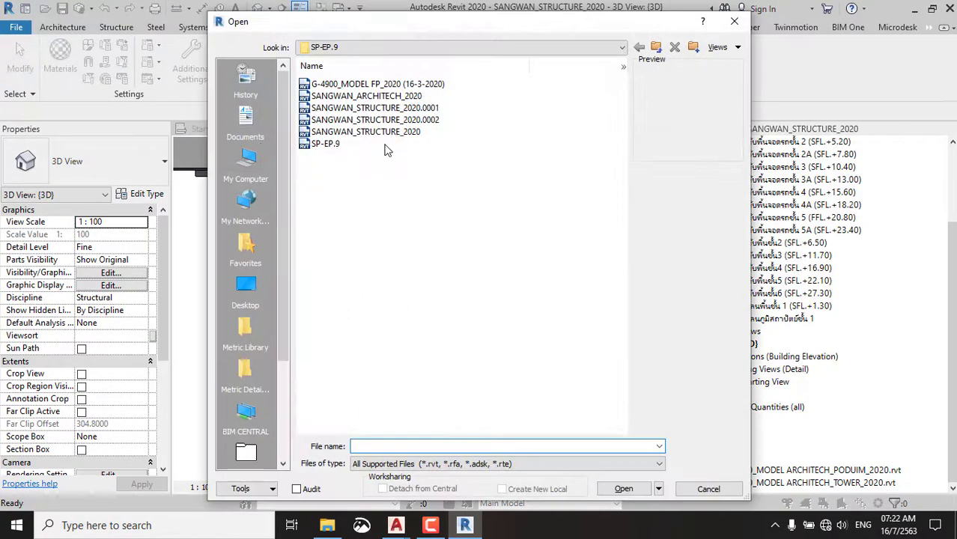
left_click(390, 119)
left_click(397, 98)
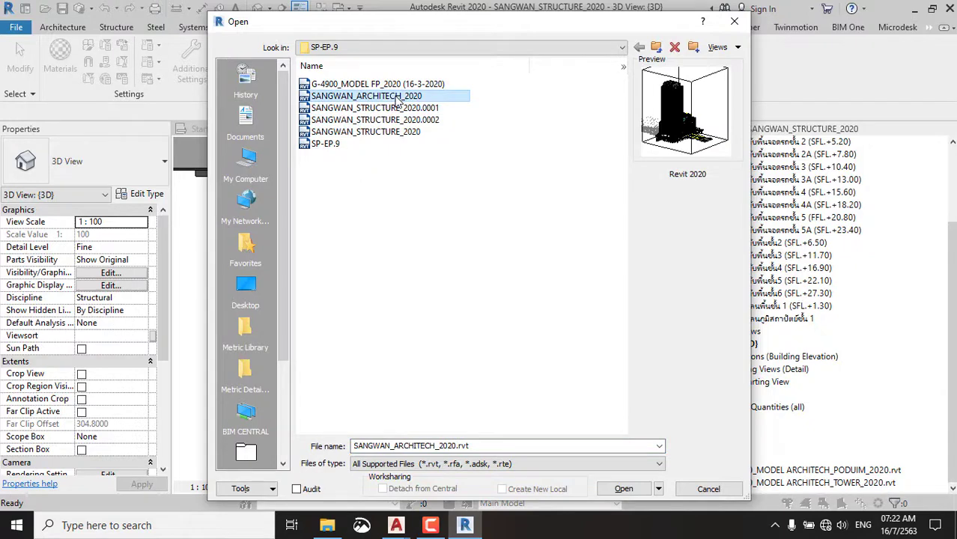
double_click(396, 97)
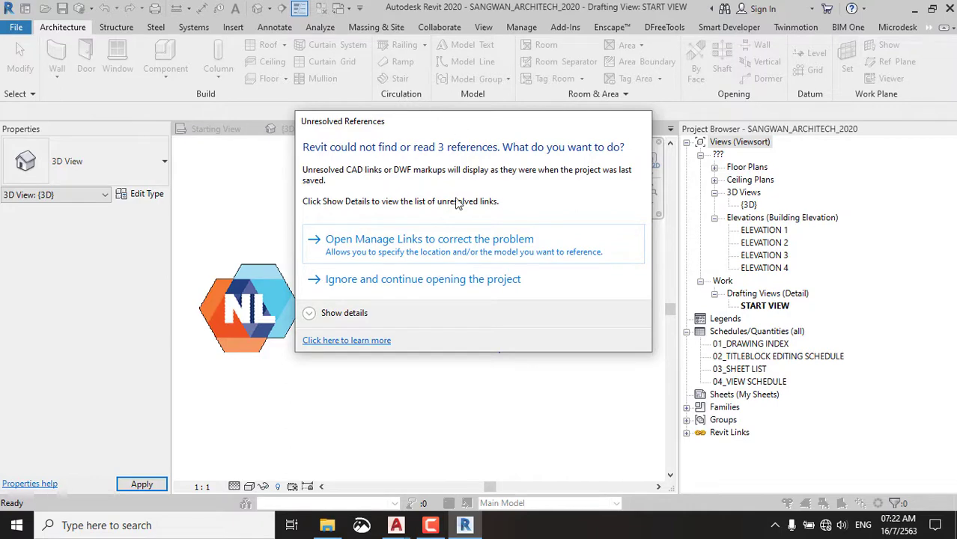
Continue past the missing links and delete the company logo and title text.
left_click(415, 294)
left_click_drag(632, 396, 120, 230)
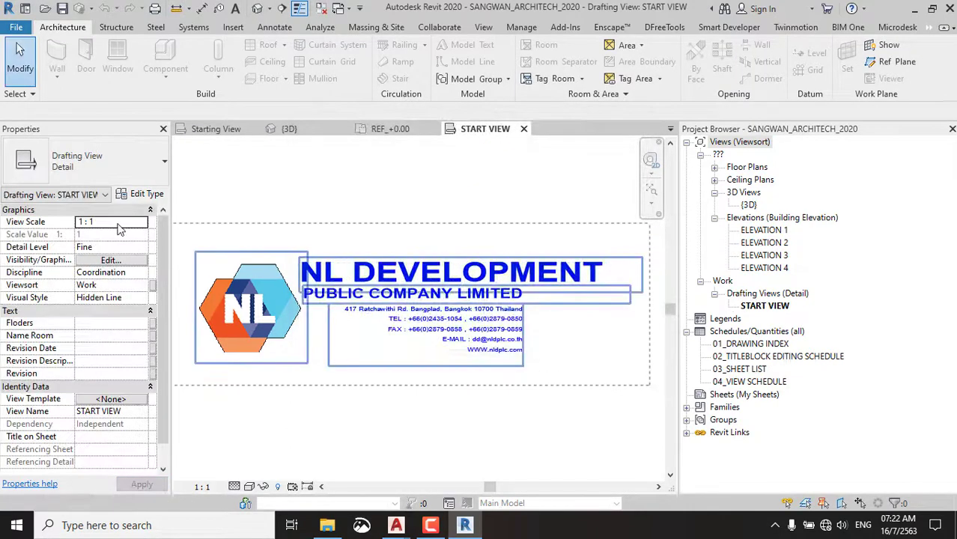
key("Delete")
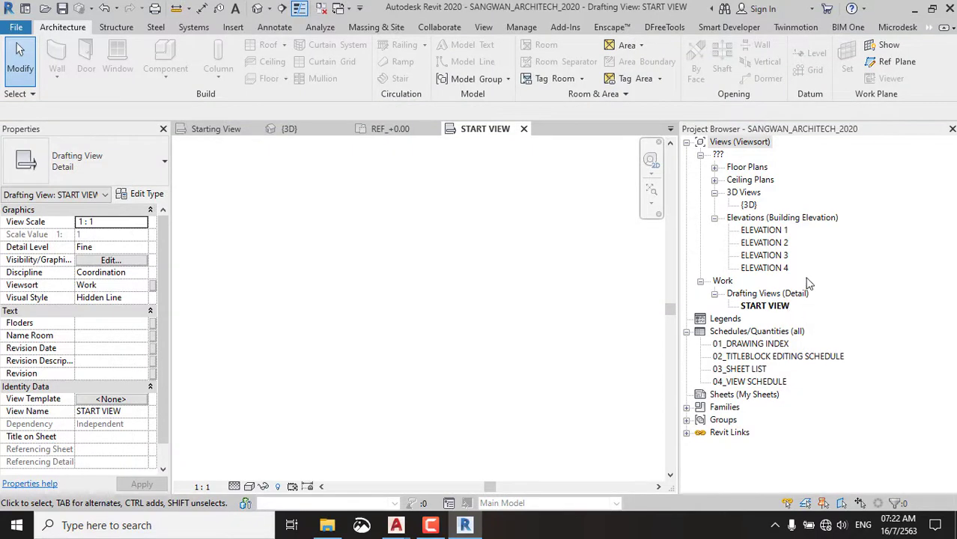
Open the {3D} view, look down on the whole model, and toggle shadows on then off.
left_click(714, 167)
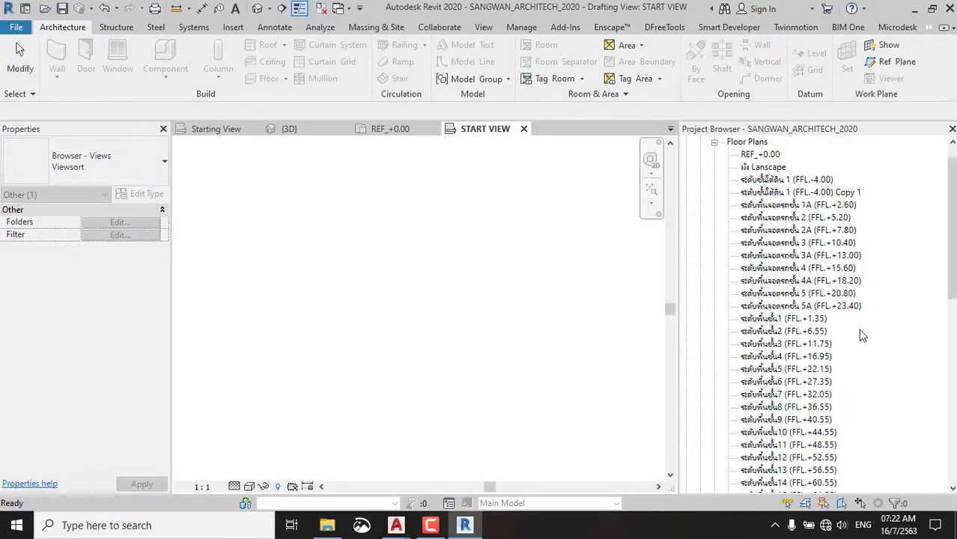
left_click(257, 11)
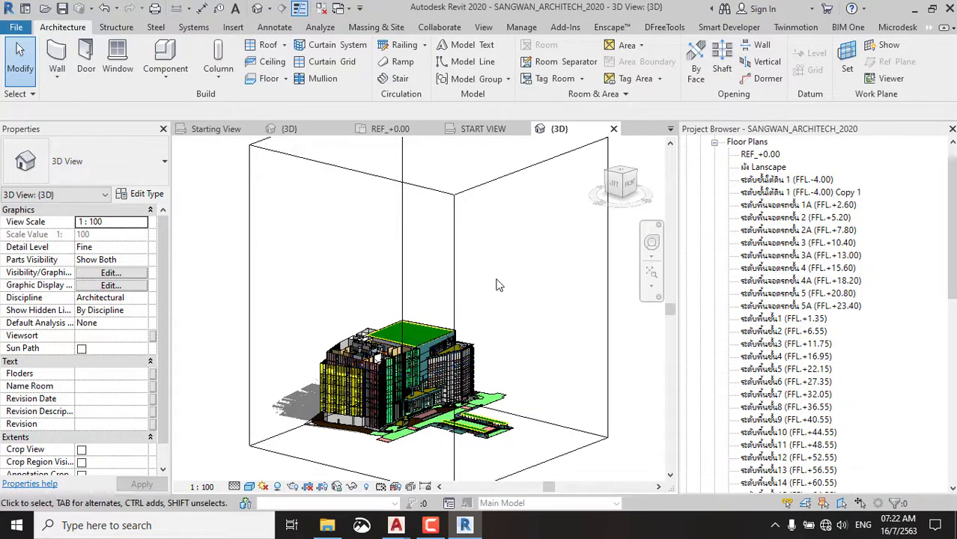
middle_click_drag(582, 337, 491, 401, "shift")
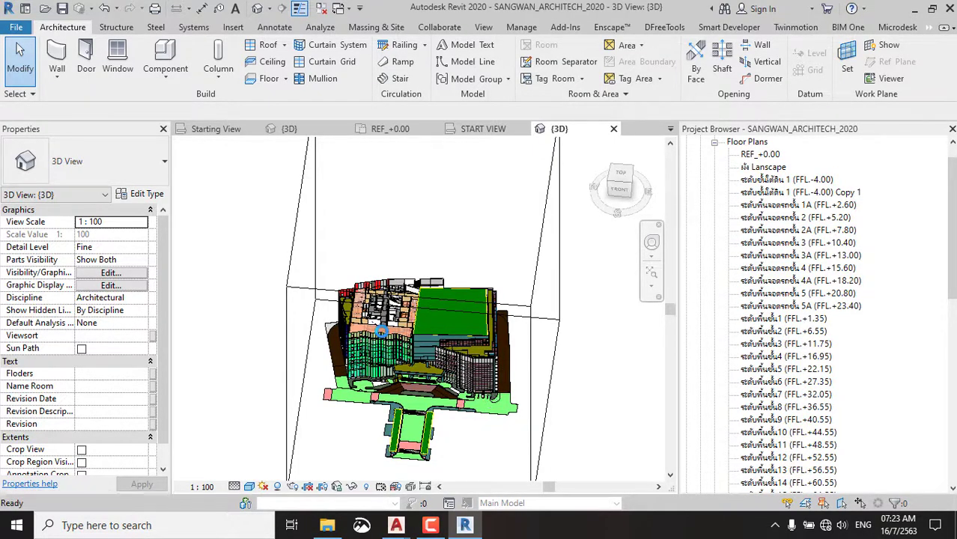
scroll(381, 332, "up", 2)
scroll(382, 332, "up", 3)
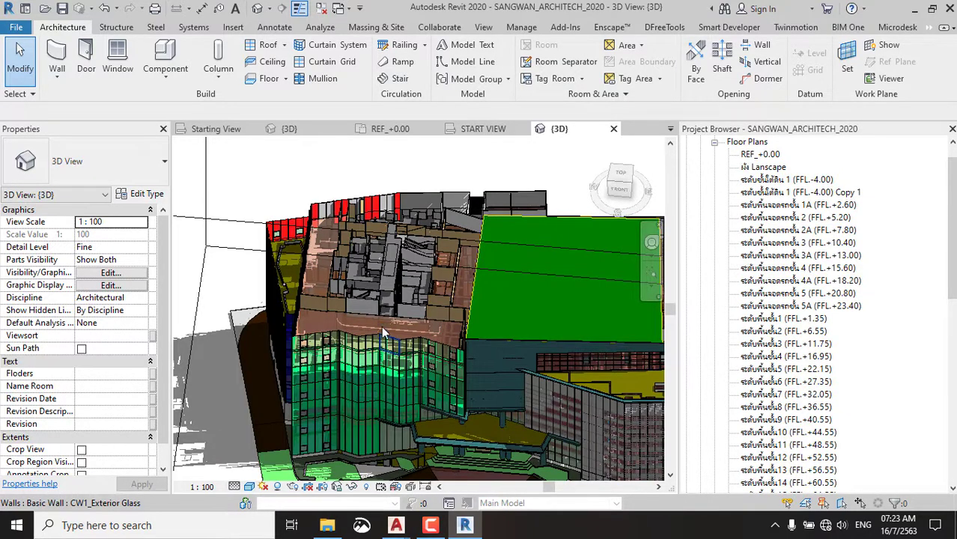
scroll(381, 332, "down", 3)
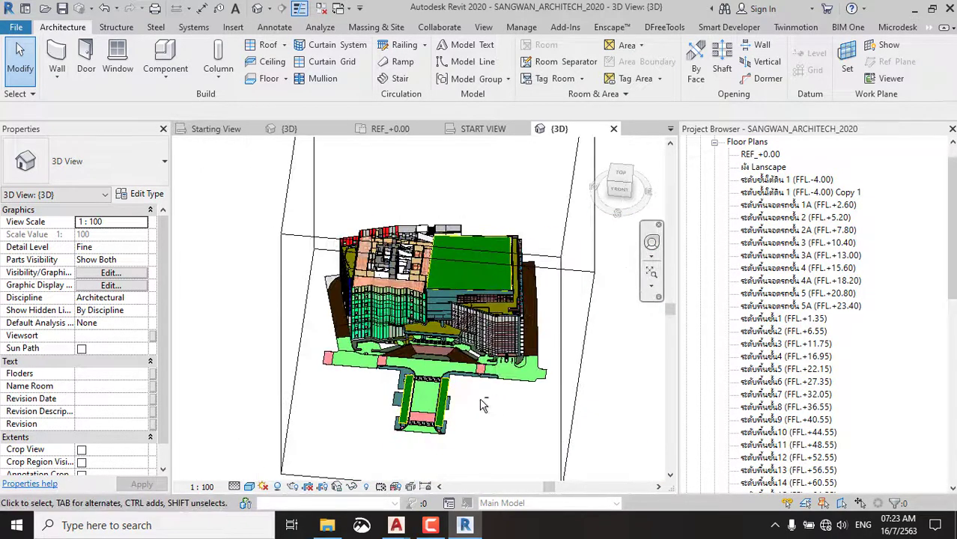
left_click(623, 177)
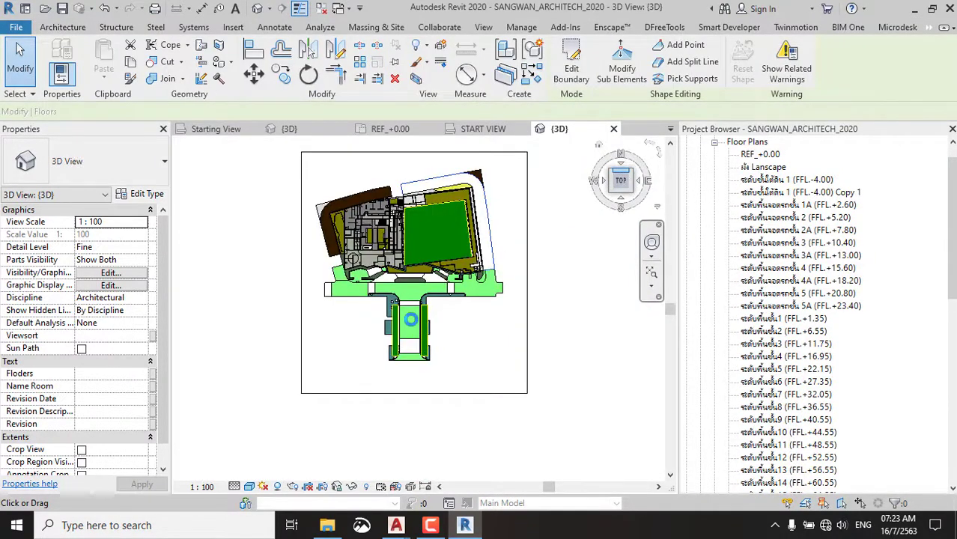
scroll(434, 313, "up", 5)
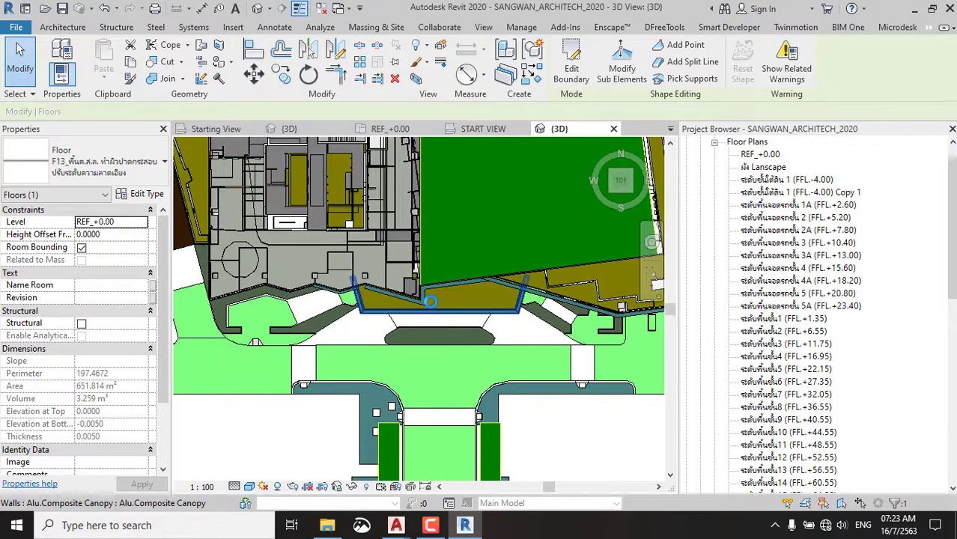
scroll(431, 302, "down", 5)
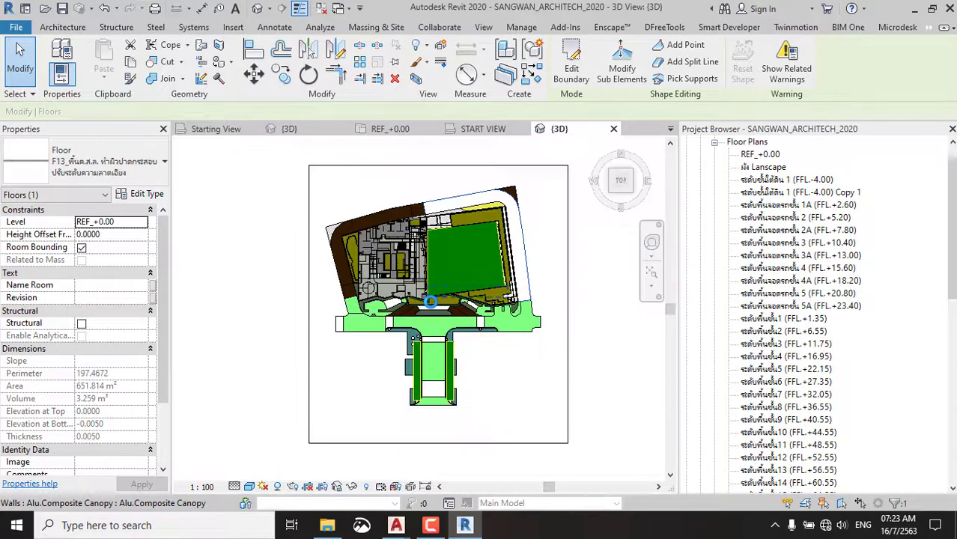
left_click(557, 328)
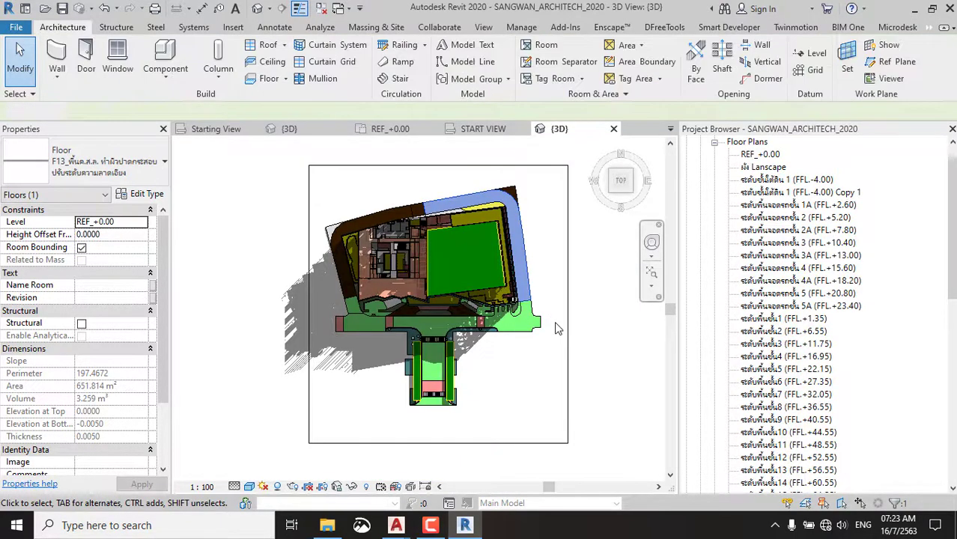
left_click(281, 486)
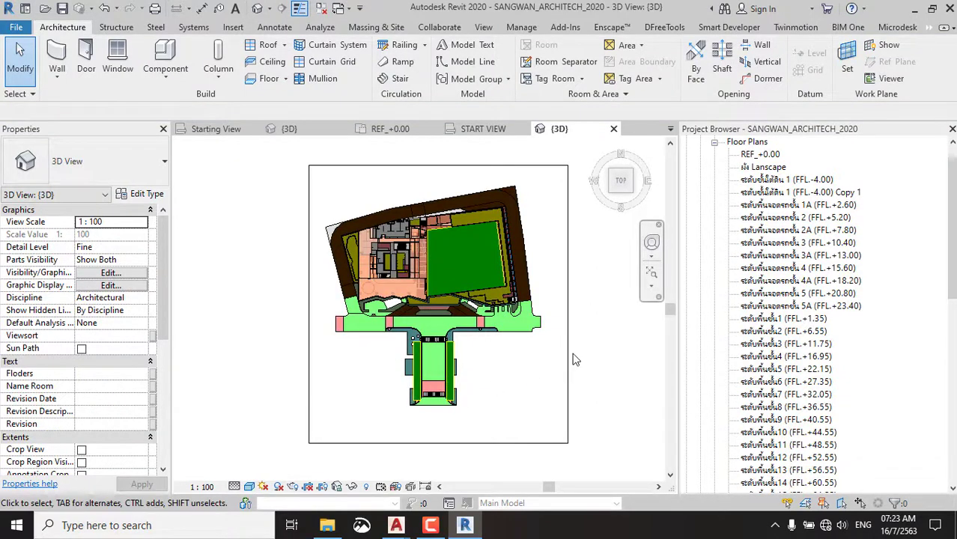
Switch to Wireframe and delete the lower entrance block.
left_click(253, 488)
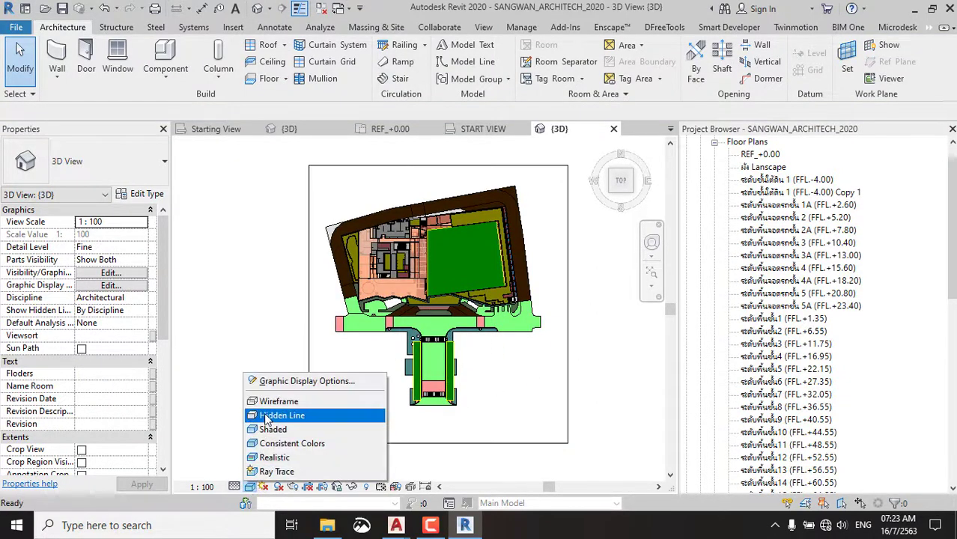
left_click(262, 397)
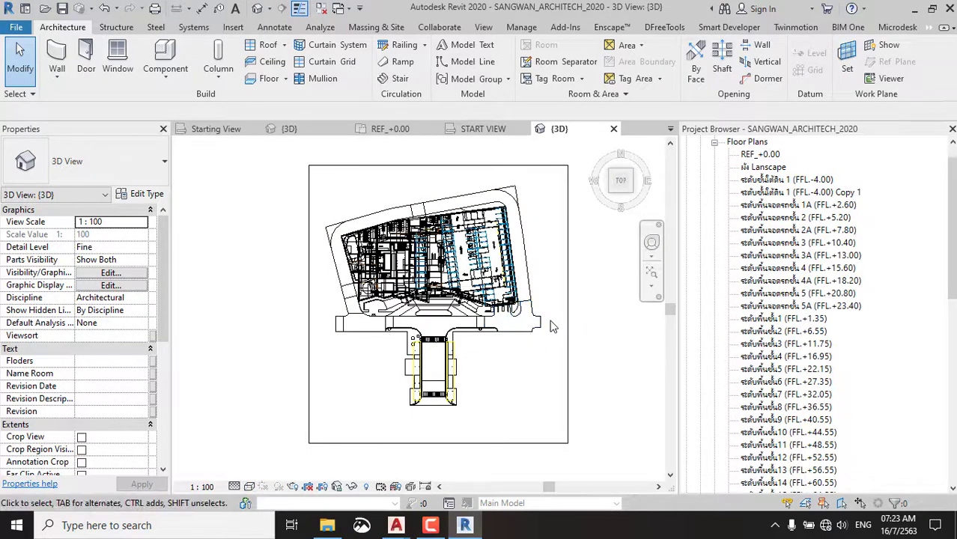
mouse_move(551, 317)
left_mouse_down()
mouse_move(332, 425)
mouse_move(332, 434)
left_mouse_up()
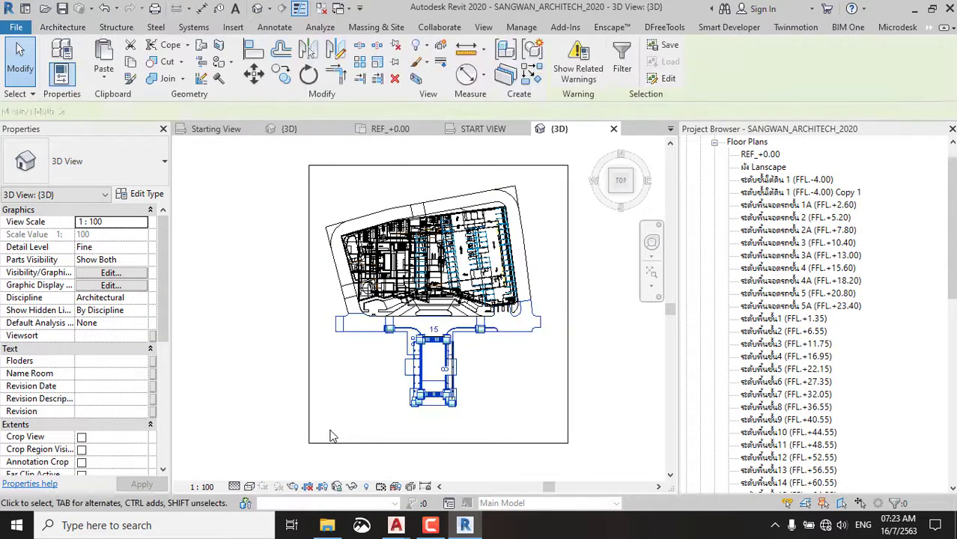
left_click(394, 81)
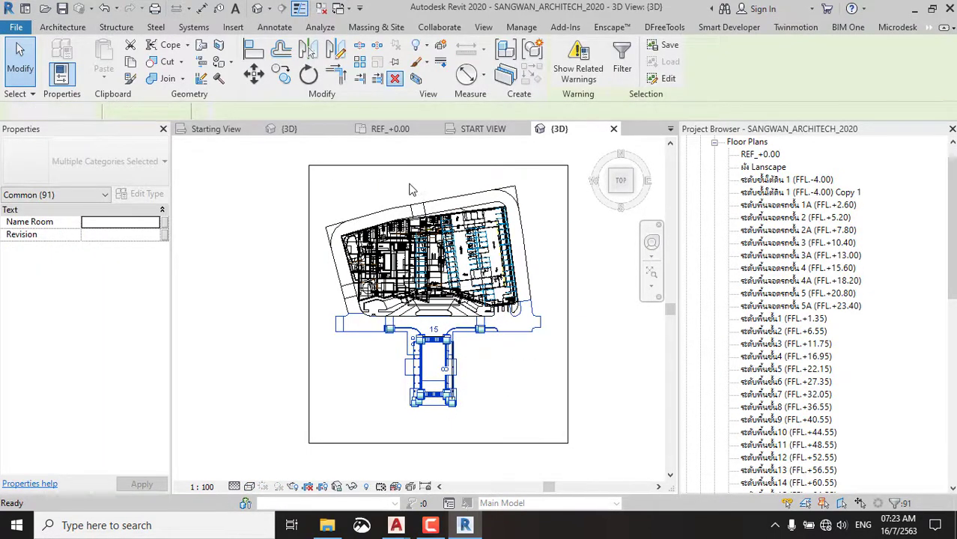
Window-select model elements across the building.
scroll(375, 232, "up", 2)
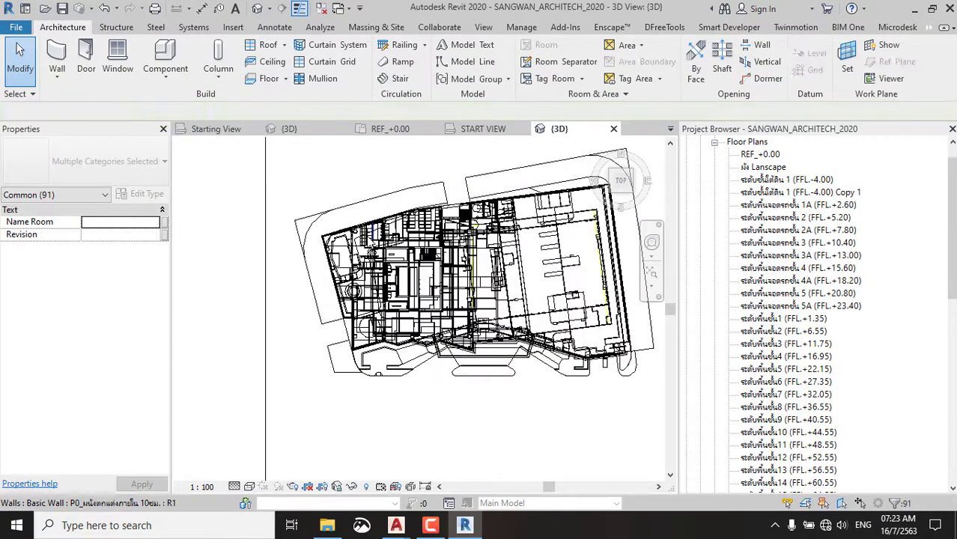
scroll(375, 232, "up", 1)
left_click(460, 149)
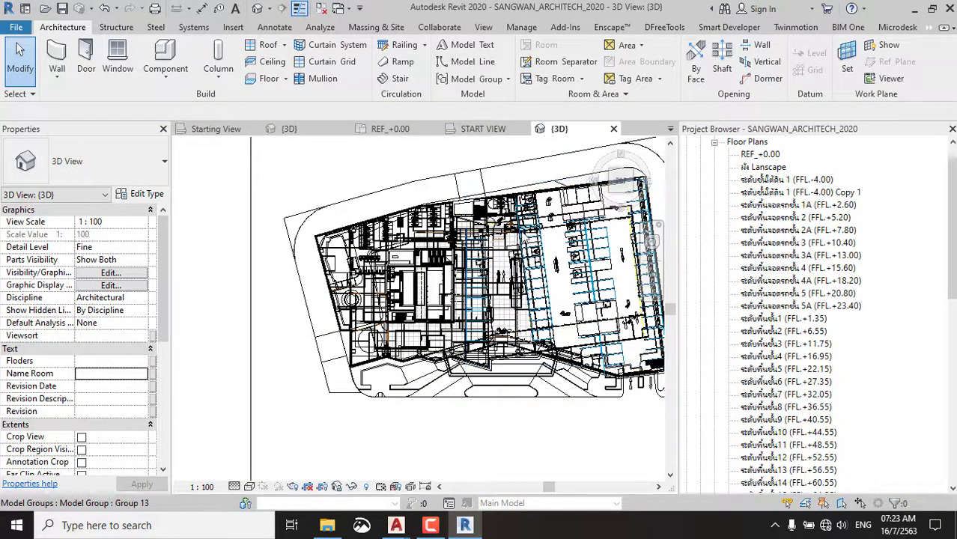
left_click_drag(277, 171, 533, 442)
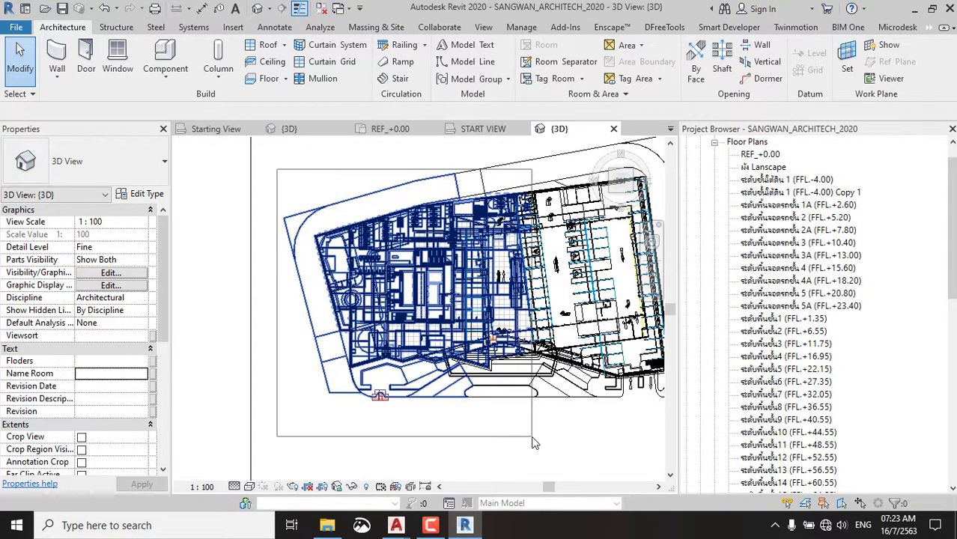
left_click_drag(532, 442, 533, 443)
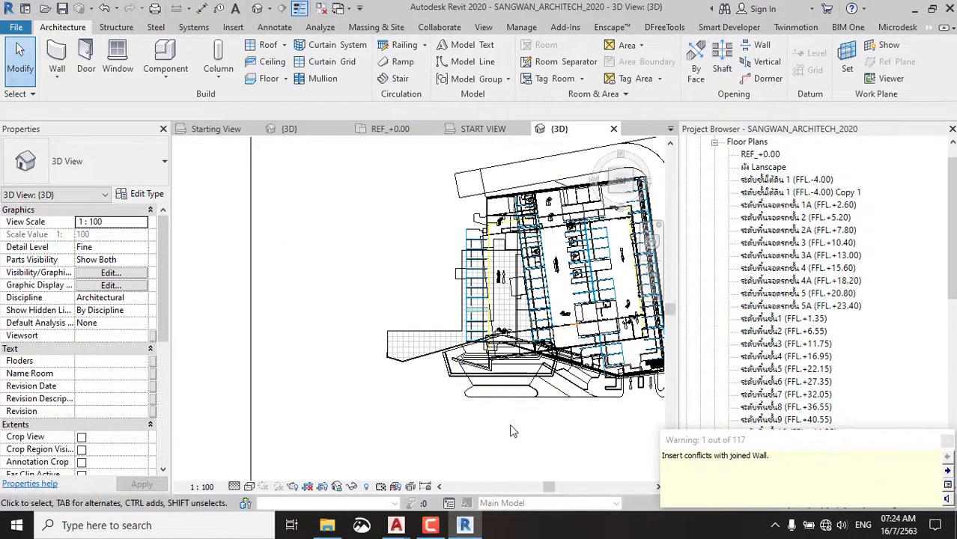
Orbit around the shaded building and select the Traffic 5A model group.
mouse_move(451, 443)
middle_mouse_down("shift")
mouse_move(469, 265)
mouse_move(461, 347)
middle_mouse_up("shift")
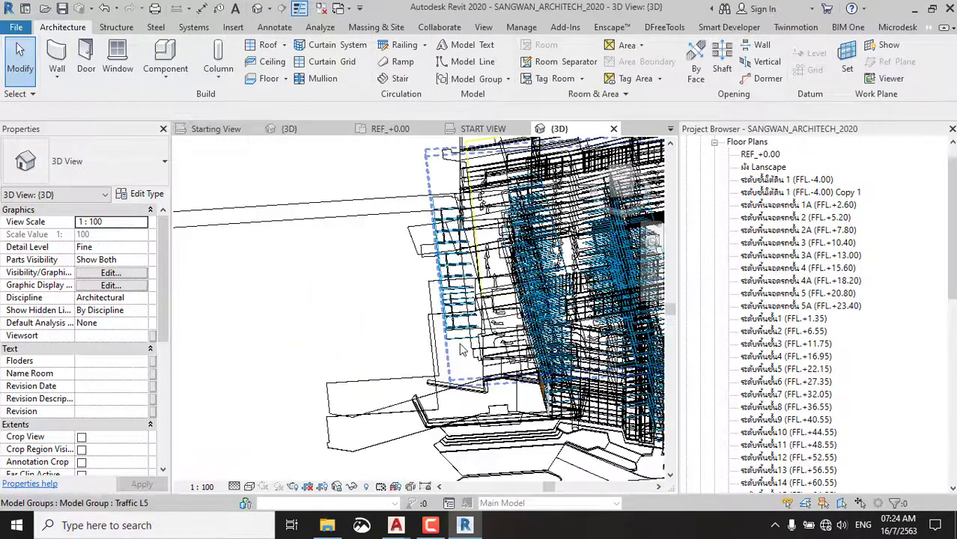
scroll(465, 343, "down", 3)
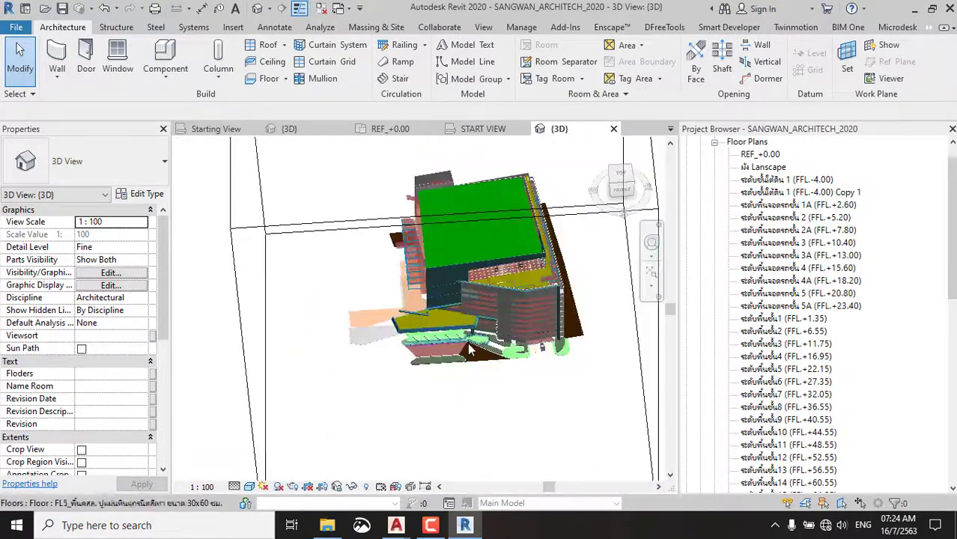
mouse_move(467, 342)
middle_mouse_down("shift")
mouse_move(554, 283)
mouse_move(415, 297)
middle_mouse_up("shift")
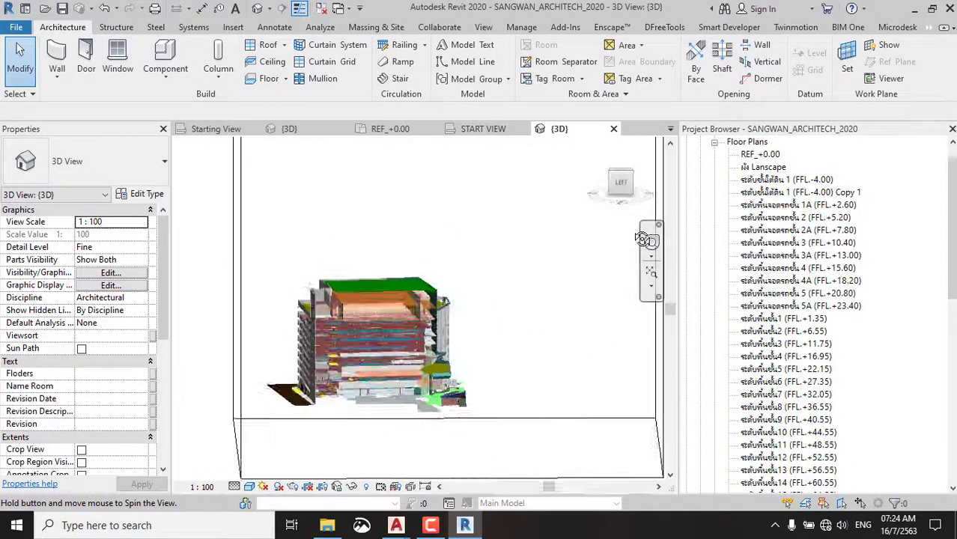
scroll(415, 296, "up", 2)
scroll(414, 296, "up", 2)
scroll(371, 376, "up", 1)
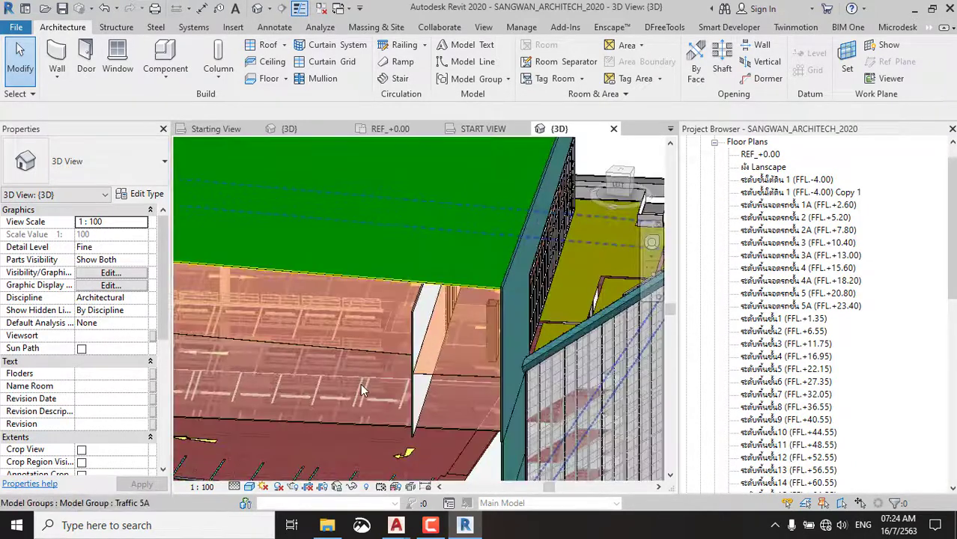
left_click(360, 391)
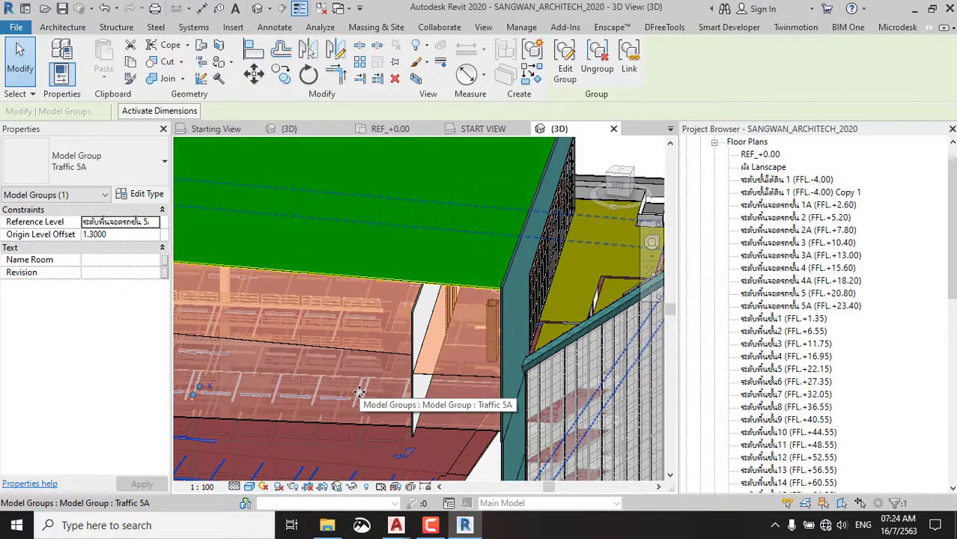
Select the Support Glass Front 2 glass supports from a new angle.
scroll(455, 241, "down", 2)
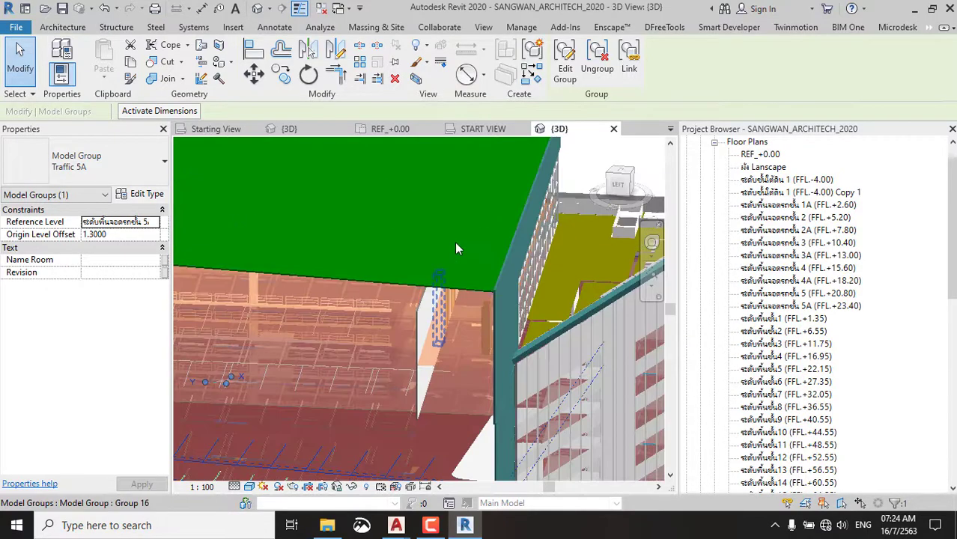
scroll(454, 241, "down", 3)
mouse_move(549, 339)
middle_mouse_down("shift")
mouse_move(485, 190)
mouse_move(376, 360)
middle_mouse_up("shift")
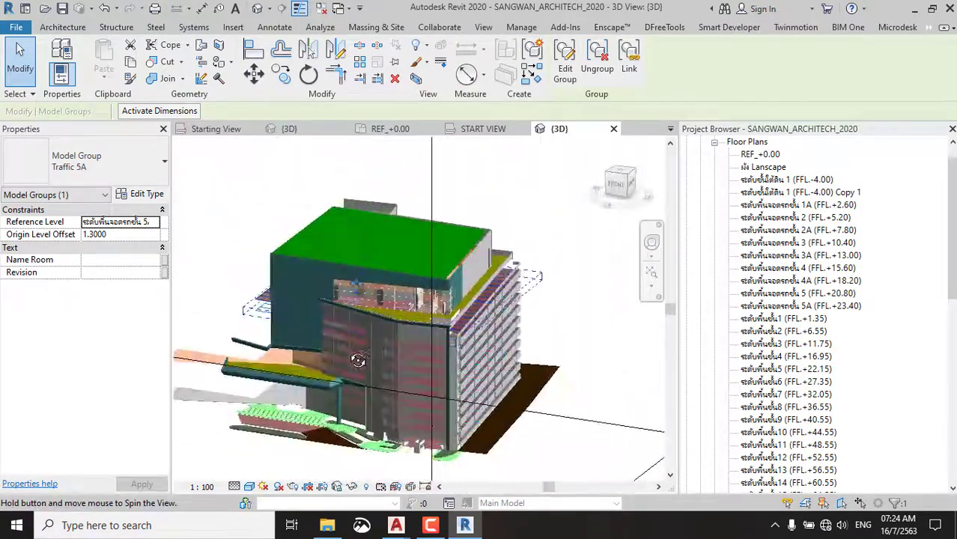
scroll(376, 359, "up", 3)
scroll(419, 382, "up", 2)
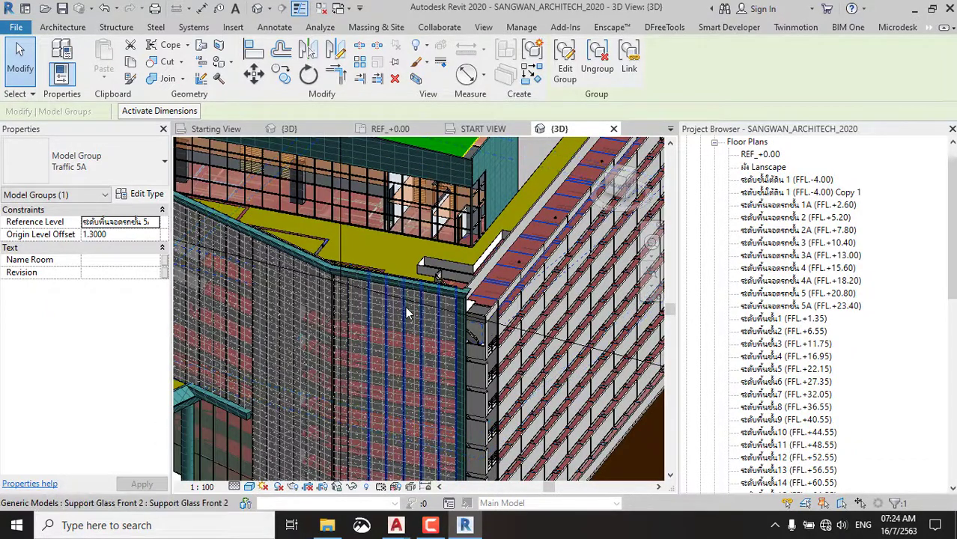
left_click(408, 314)
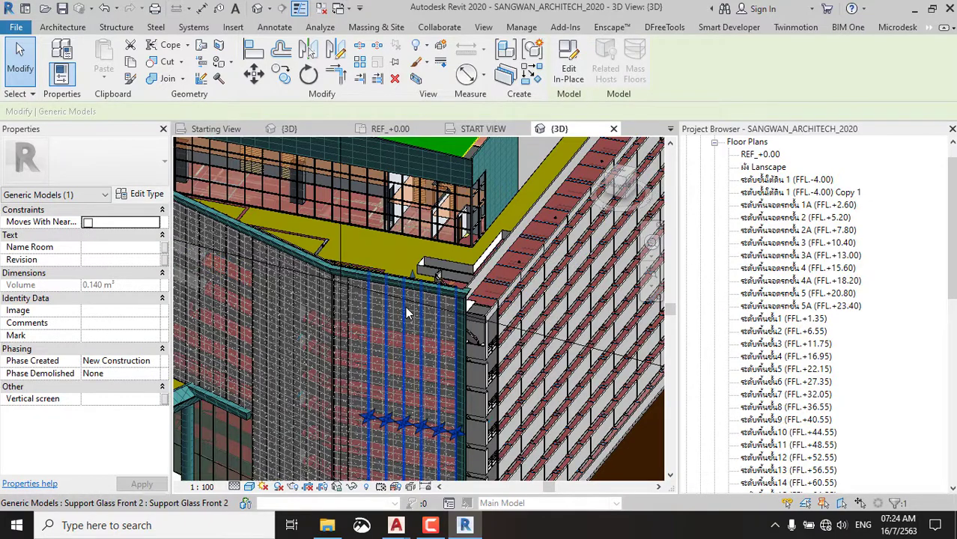
Delete two adjacent curtain walls from the front facade.
scroll(401, 310, "down", 3)
scroll(397, 309, "down", 2)
key("Escape")
scroll(390, 295, "up", 3)
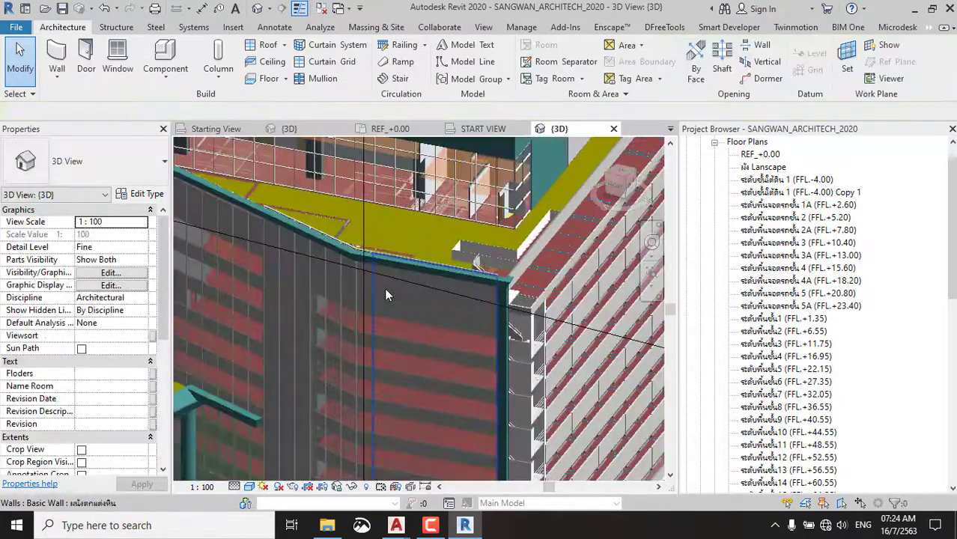
left_click(385, 286)
key("Delete")
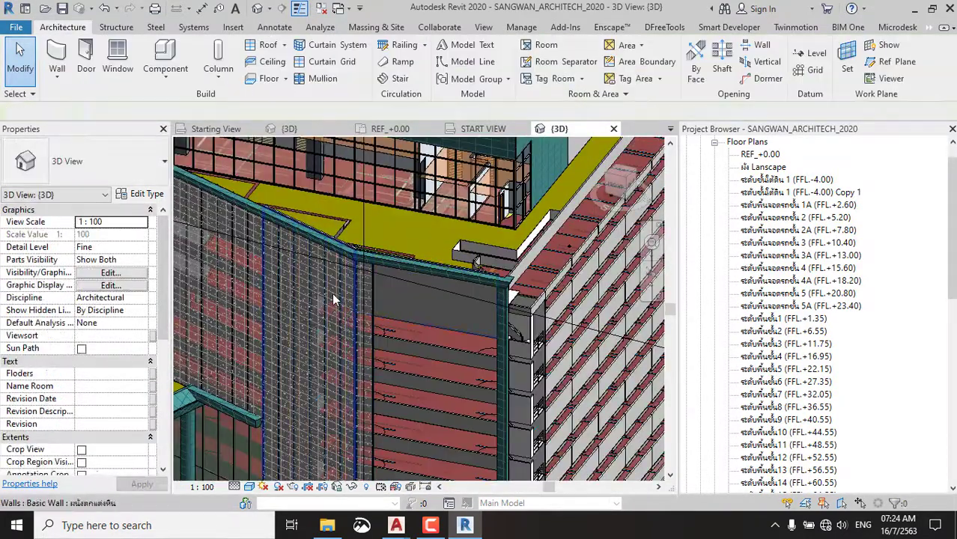
left_click(332, 293)
key("Delete")
scroll(390, 258, "down", 5)
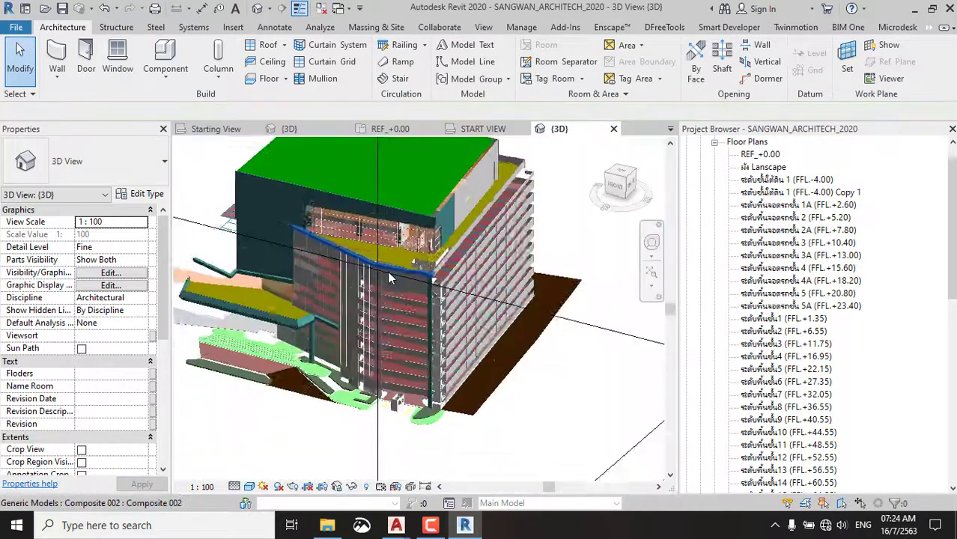
mouse_move(387, 271)
middle_mouse_down("shift")
mouse_move(475, 275)
mouse_move(470, 182)
middle_mouse_up("shift")
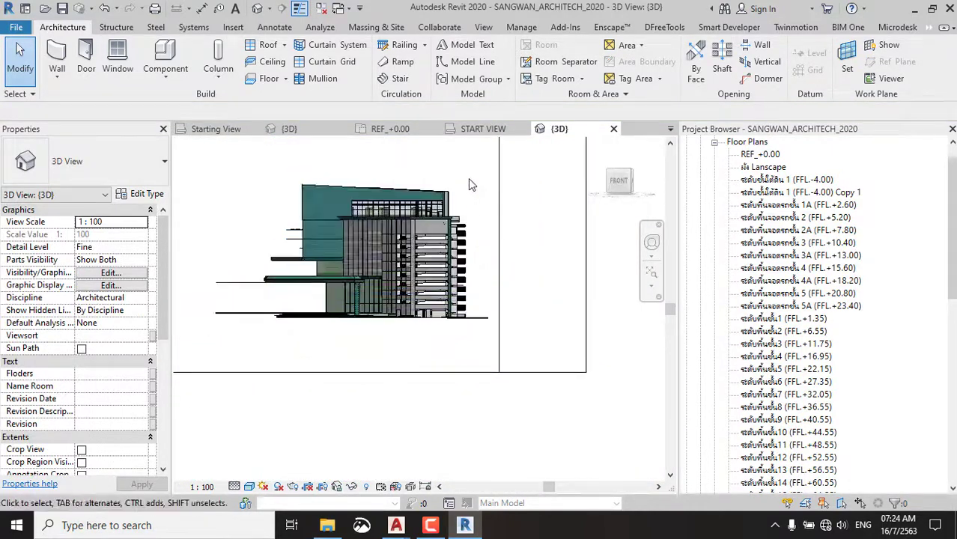
Delete the upper facade curtain walls, railings and remaining roof elements.
left_click_drag(470, 182, 296, 209)
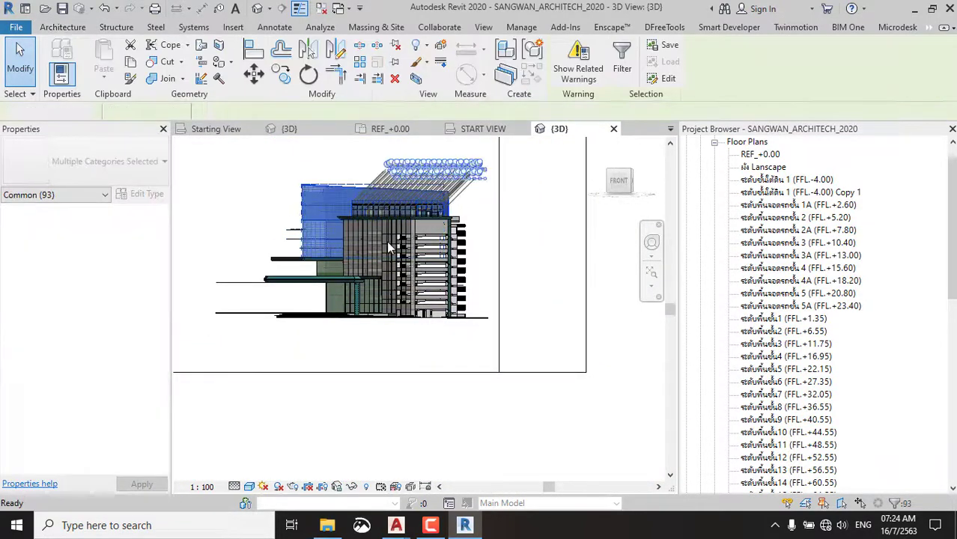
key("Delete")
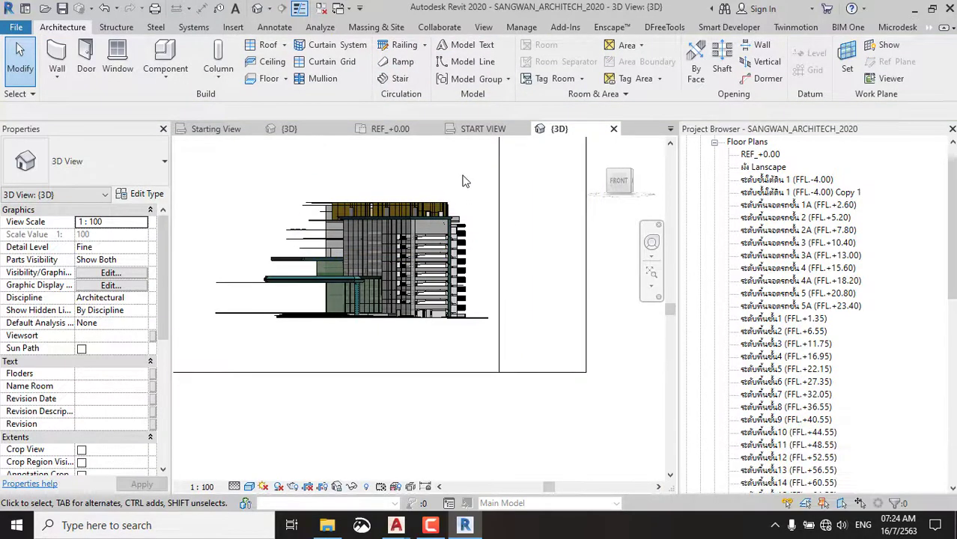
left_click_drag(462, 175, 308, 214)
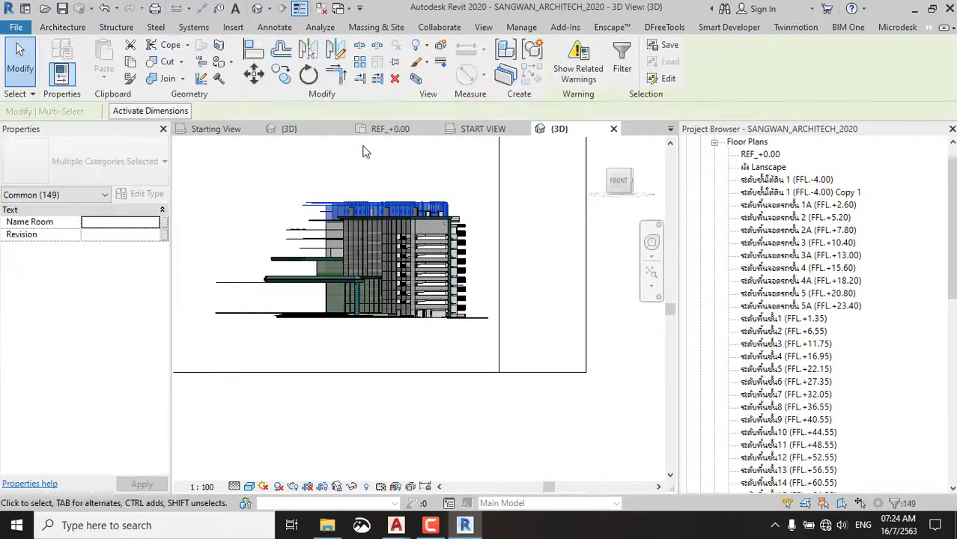
left_click(399, 80)
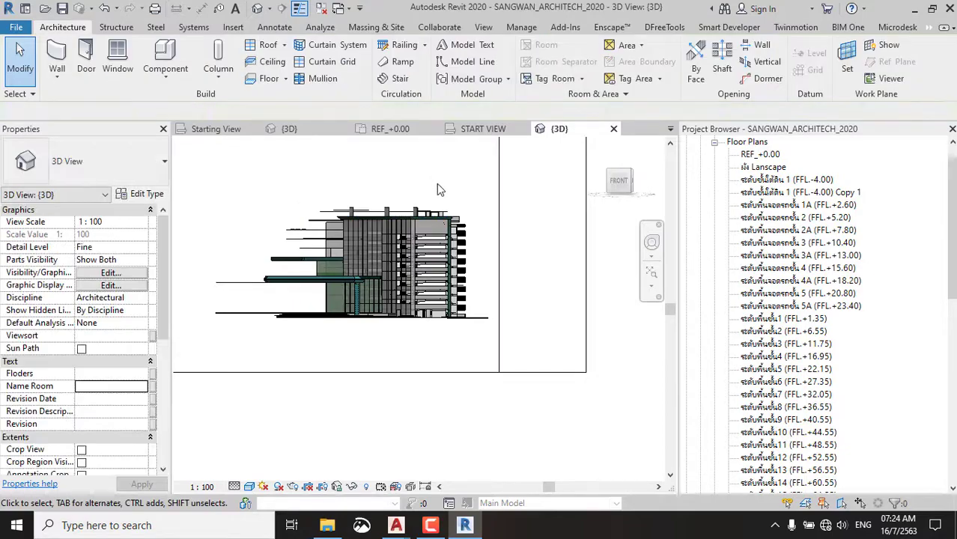
Orbit to look down on the roof and check a building element.
scroll(436, 183, "up", 3)
mouse_move(436, 183)
middle_mouse_down("shift")
mouse_move(443, 231)
mouse_move(382, 341)
mouse_move(448, 348)
mouse_move(373, 411)
mouse_move(334, 341)
middle_mouse_up("shift")
scroll(382, 341, "down", 4)
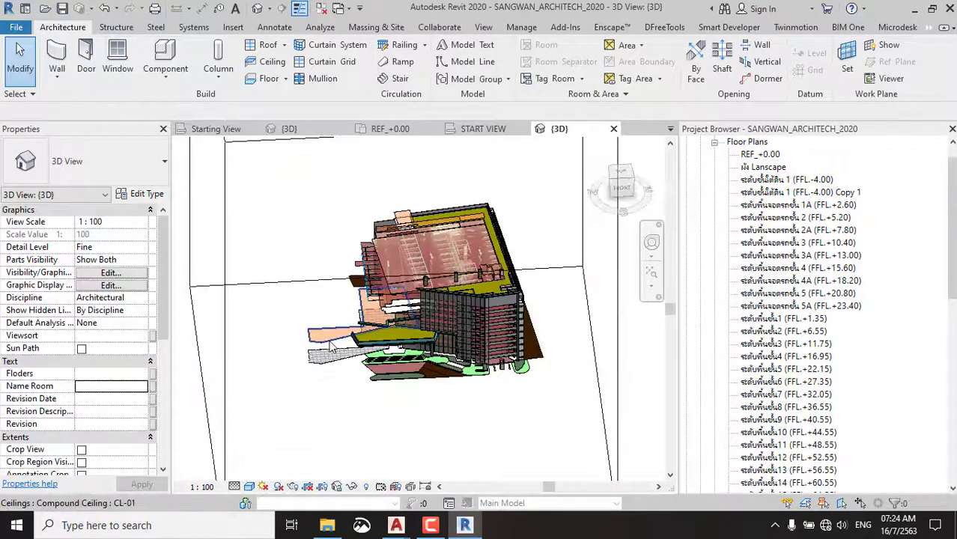
left_click(316, 396)
key("Escape")
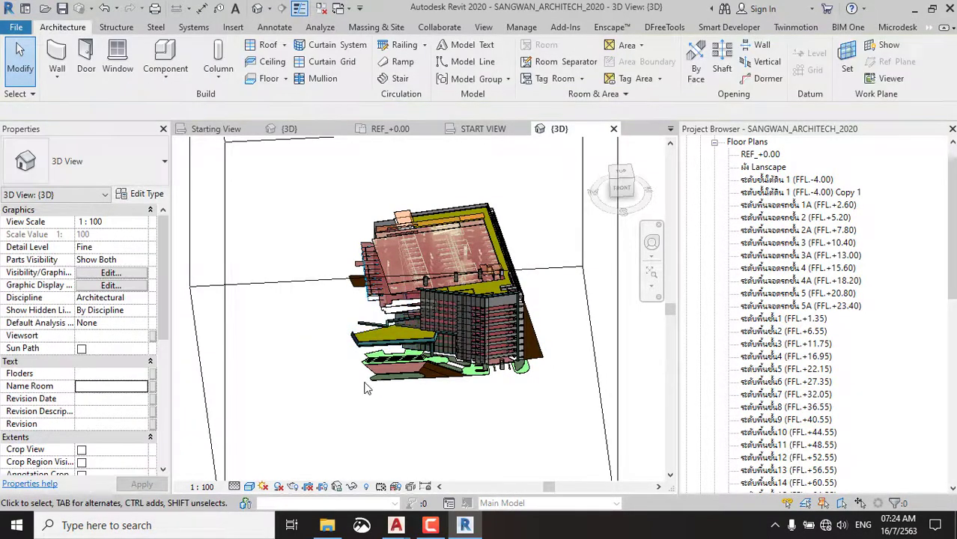
Orbit to a new angle and inspect two floor slabs and the ramp.
scroll(389, 387, "up", 3)
mouse_move(418, 391)
middle_mouse_down("shift")
mouse_move(617, 385)
mouse_move(671, 373)
mouse_move(427, 357)
mouse_move(379, 343)
middle_mouse_up("shift")
scroll(446, 385, "down", 3)
scroll(457, 385, "down", 3)
left_click(378, 343)
key("Escape")
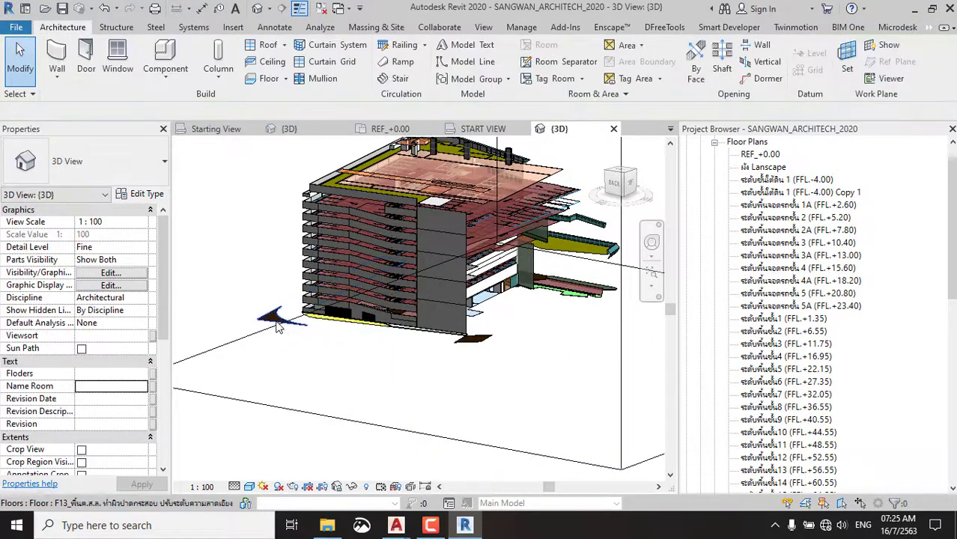
left_click(413, 338)
key("Escape")
left_click(472, 347)
key("Escape")
Check a twelve-element group, then orbit to a low side view of the slabs.
mouse_move(479, 335)
middle_mouse_down("shift")
mouse_move(348, 343)
mouse_move(433, 364)
mouse_move(478, 339)
mouse_move(405, 363)
middle_mouse_up("shift")
scroll(405, 363, "up", 3)
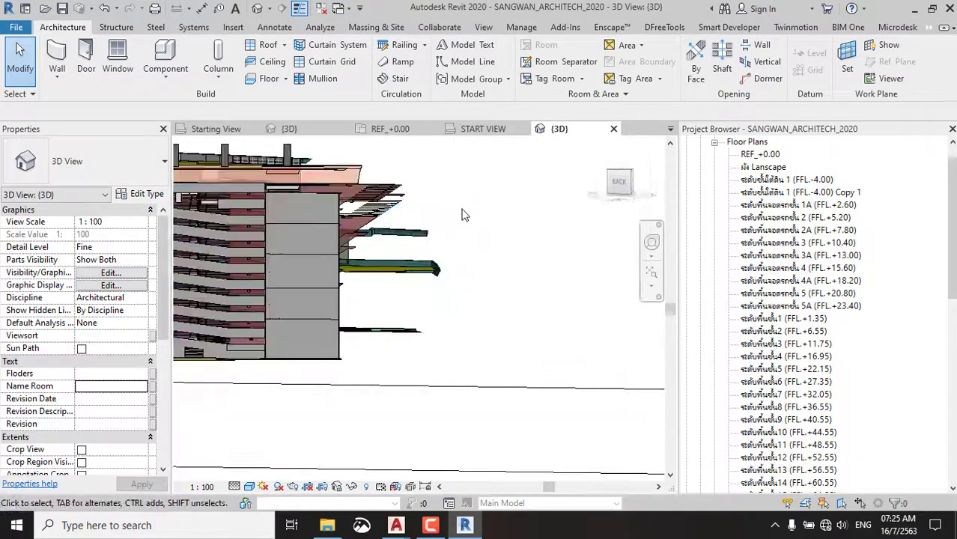
left_click_drag(400, 369, 399, 368)
scroll(446, 348, "down", 5)
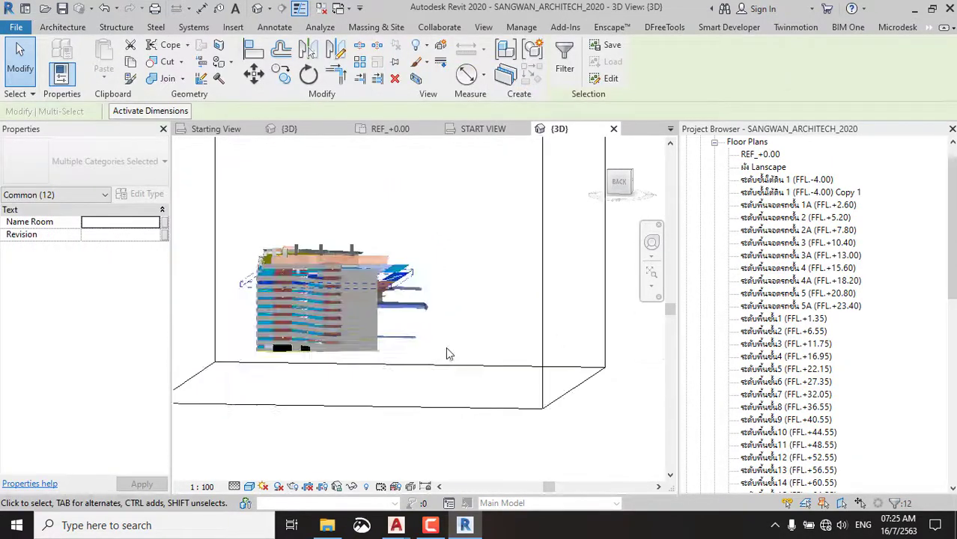
mouse_move(446, 349)
middle_mouse_down("shift")
mouse_move(411, 429)
mouse_move(414, 371)
middle_mouse_up("shift")
key("Escape")
scroll(414, 372, "up", 3)
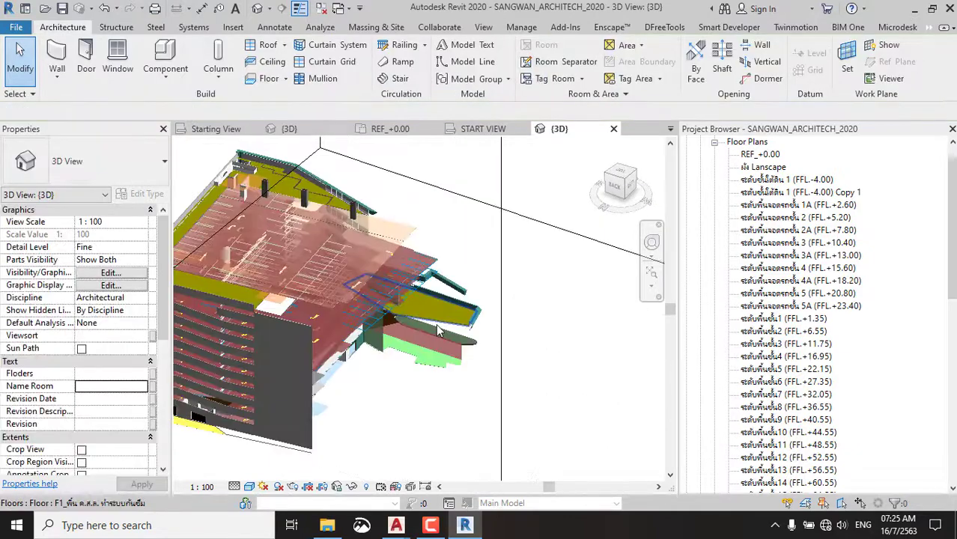
scroll(405, 329, "up", 3)
scroll(391, 284, "up", 2)
scroll(390, 283, "down", 3)
mouse_move(390, 283)
middle_mouse_down("shift")
mouse_move(407, 342)
mouse_move(420, 315)
middle_mouse_up("shift")
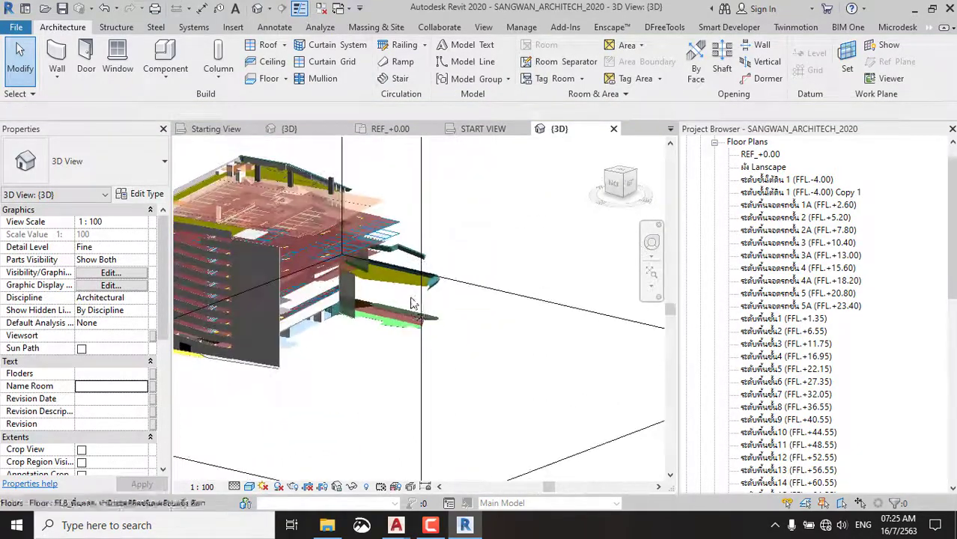
scroll(421, 310, "up", 3)
scroll(459, 273, "up", 2)
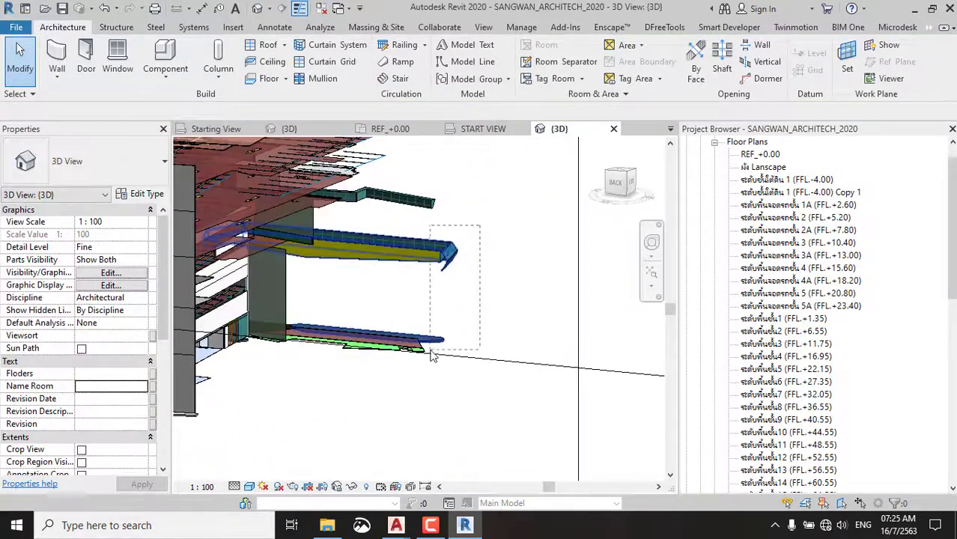
Delete the upper overhanging slab on the building's side, keeping the lower one.
left_click_drag(431, 353, 431, 353)
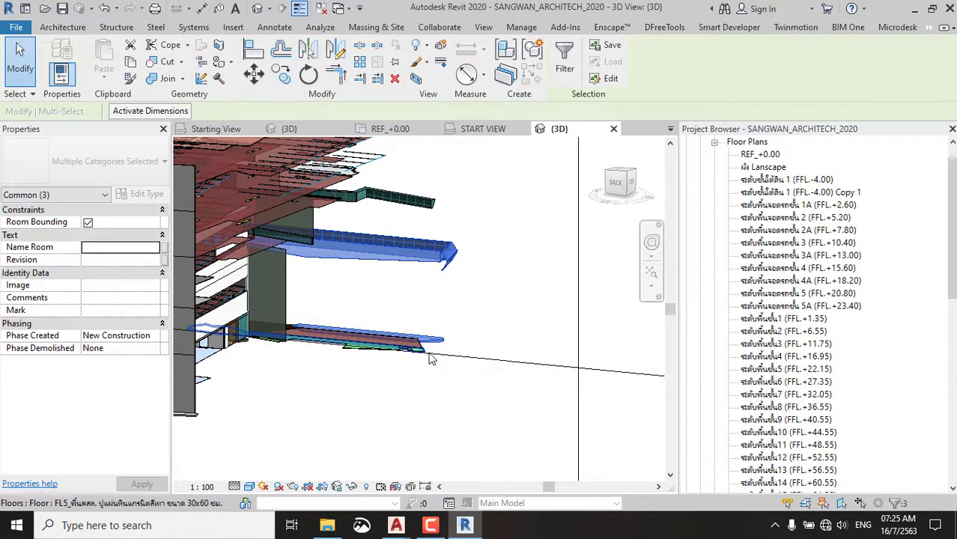
key("Delete")
left_click_drag(465, 331, 389, 359)
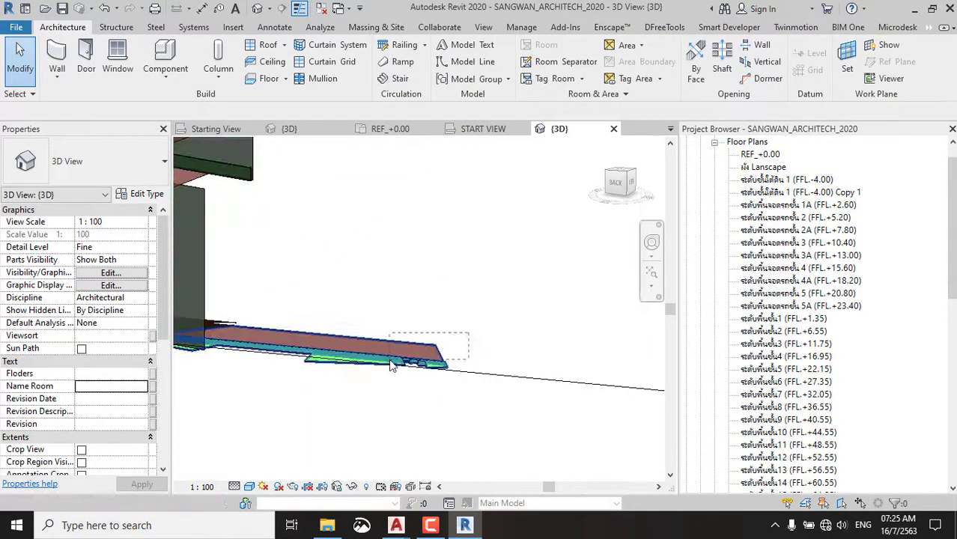
key("Escape")
scroll(388, 359, "down", 5)
scroll(417, 314, "down", 3)
mouse_move(417, 315)
middle_mouse_down("shift")
mouse_move(410, 406)
mouse_move(240, 411)
mouse_move(420, 373)
middle_mouse_up("shift")
scroll(404, 375, "up", 5)
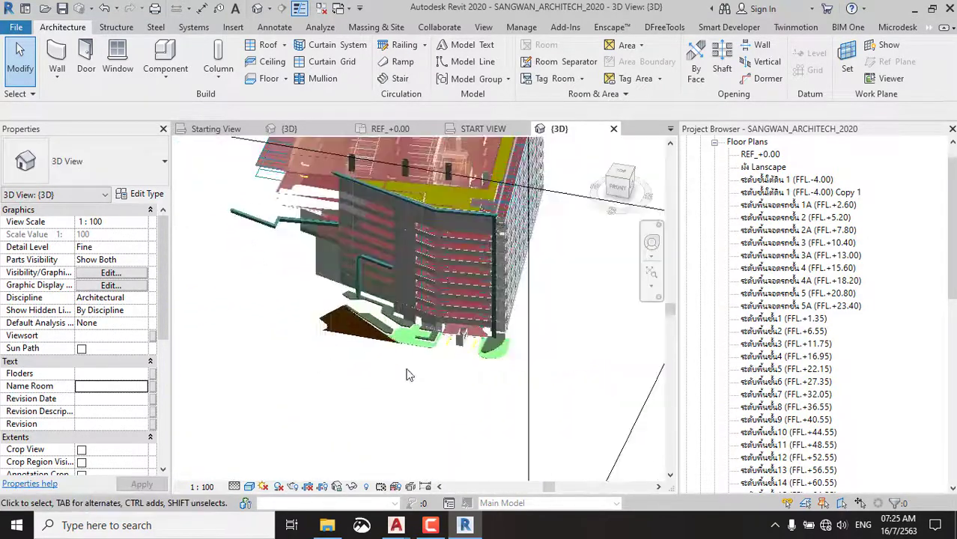
Orbit the building and box-select a slab with nearby elements, then clear it.
scroll(461, 408, "up", 3)
scroll(370, 358, "down", 2)
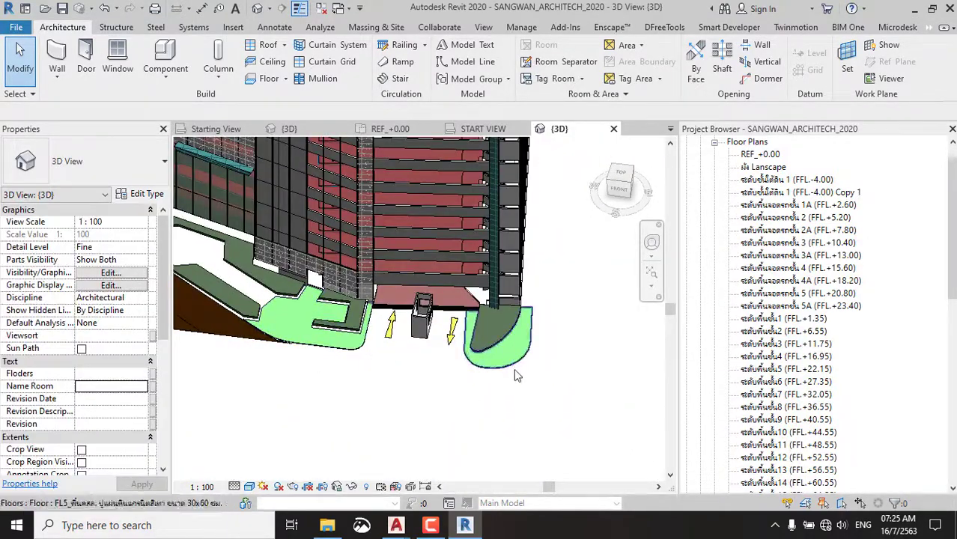
middle_click_drag(514, 369, 414, 392, "shift")
scroll(414, 392, "up", 3)
left_click_drag(420, 259, 236, 402)
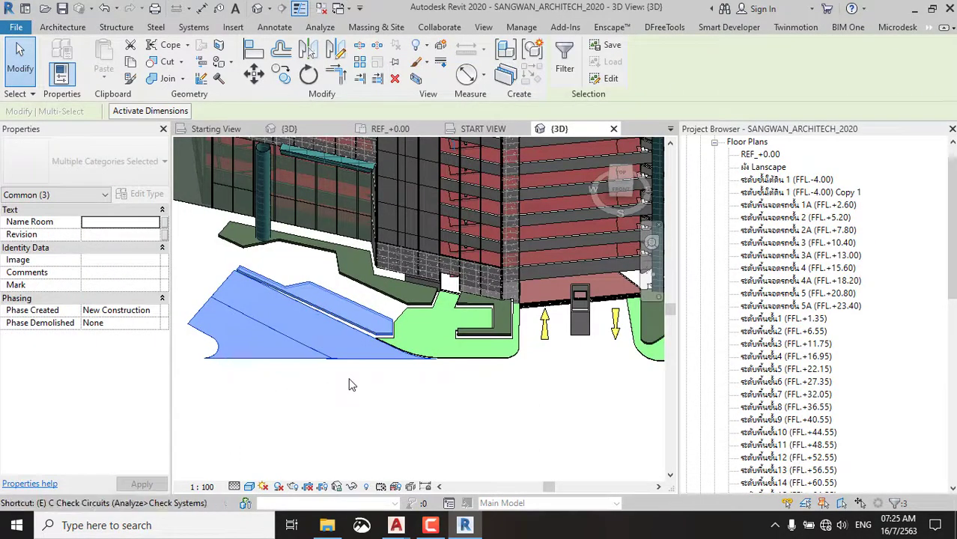
left_click(422, 422)
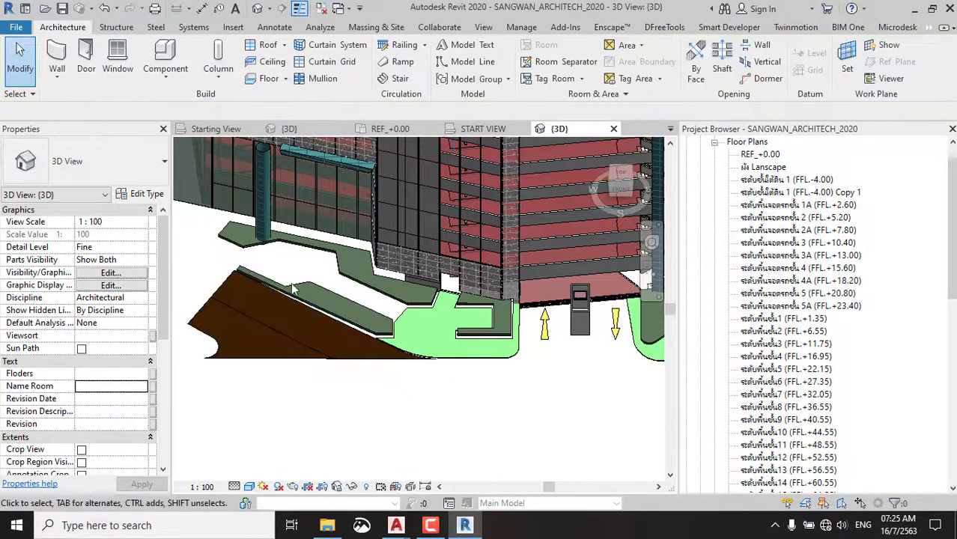
Delete the brown sloped slab and the floor piece by the entrance with DE.
left_click(307, 334)
key("d")
key("e")
left_click(445, 350)
key("d")
key("e")
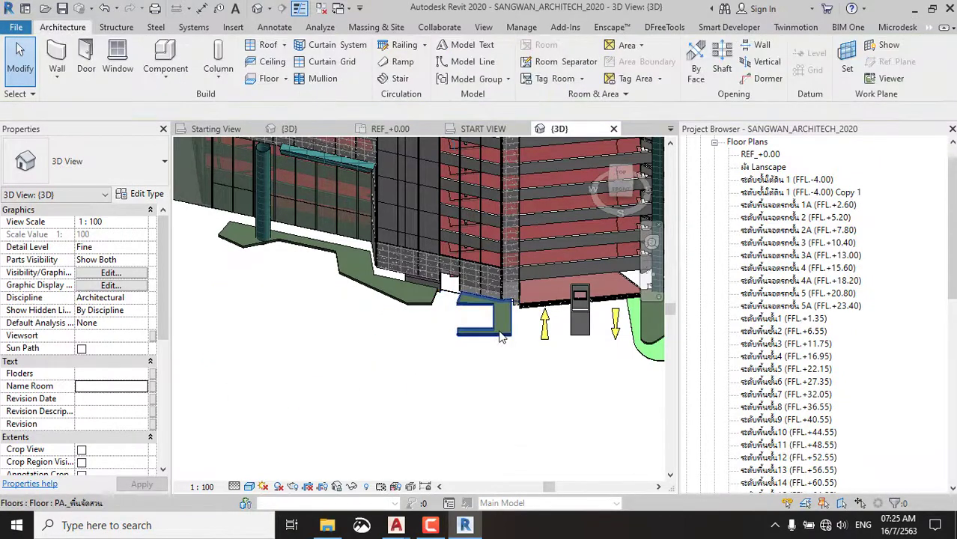
mouse_move(445, 350)
middle_mouse_down("shift")
mouse_move(417, 310)
mouse_move(418, 248)
middle_mouse_up("shift")
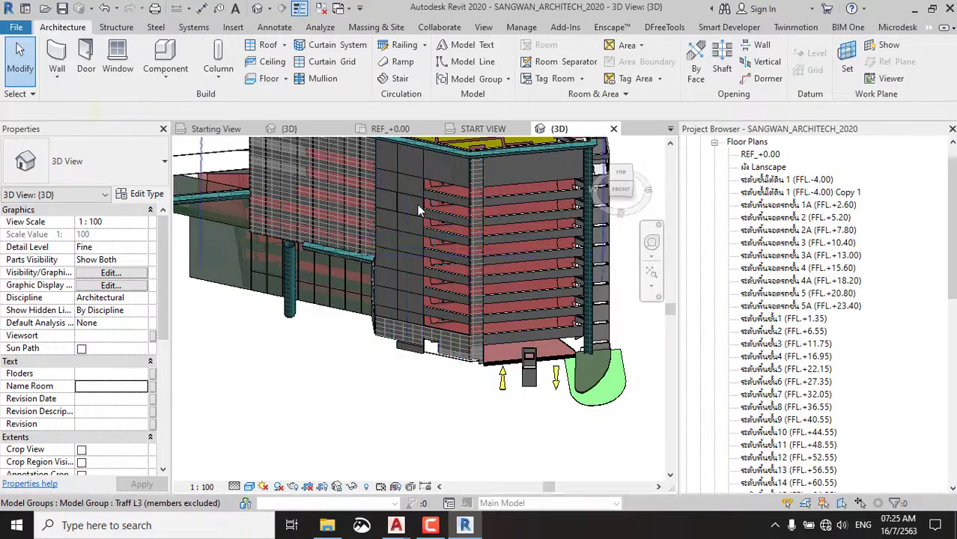
Delete a grey facade wall panel and a small wall piece near the roof.
left_click(411, 181)
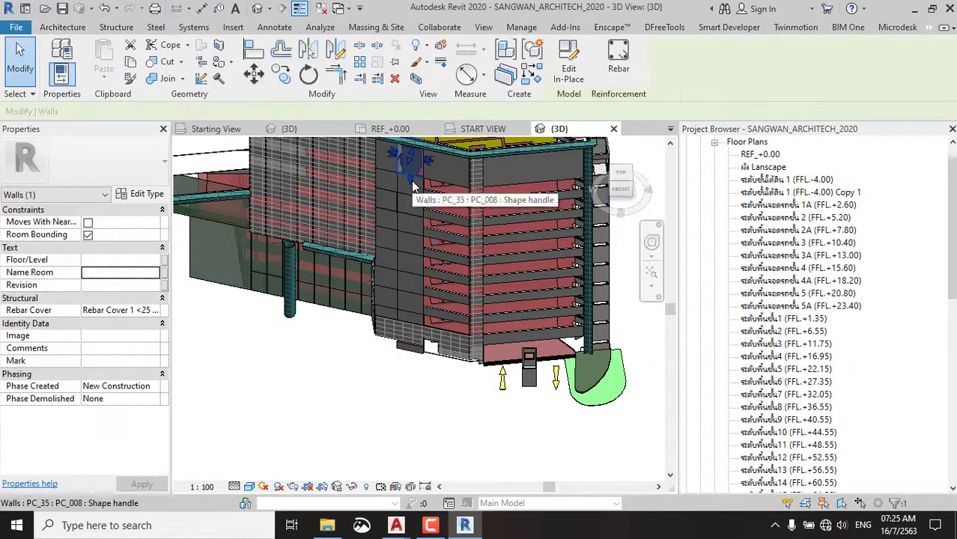
middle_click_drag(413, 184, 420, 222, "shift")
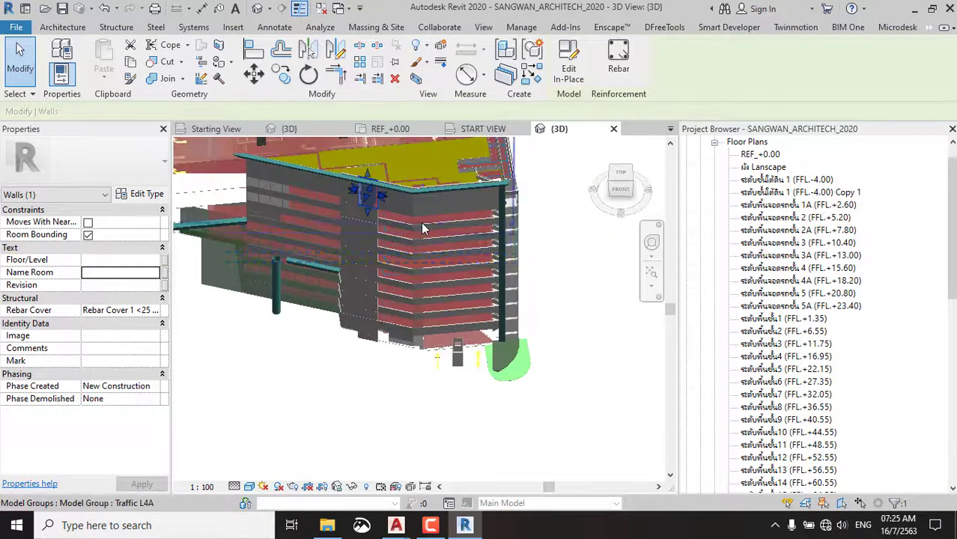
scroll(421, 222, "up", 2)
scroll(399, 207, "up", 2)
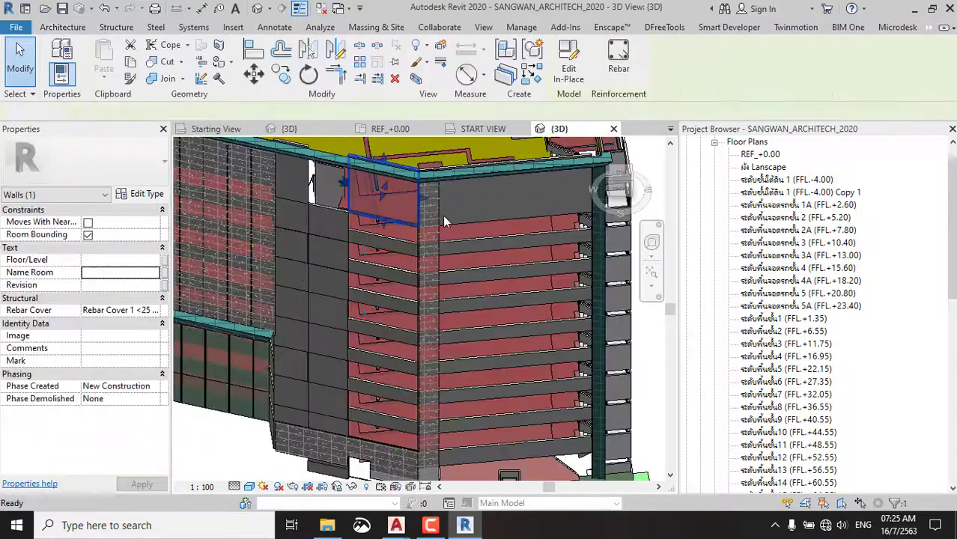
left_click(467, 211)
key("Delete")
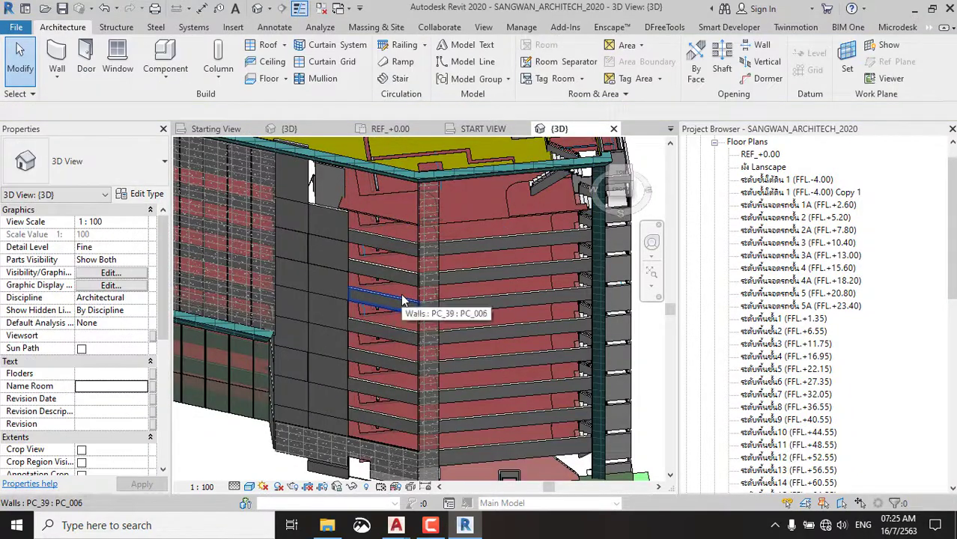
left_click(328, 235)
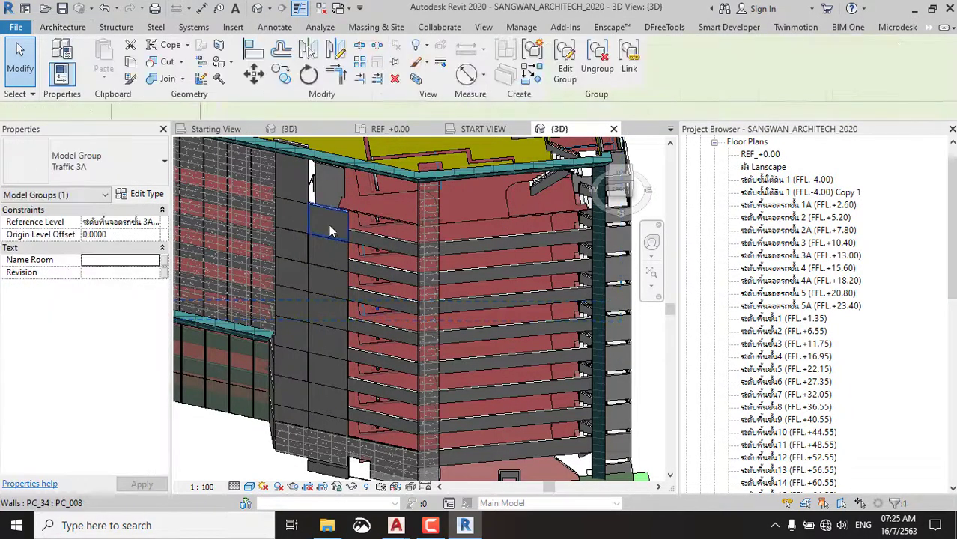
key("Delete")
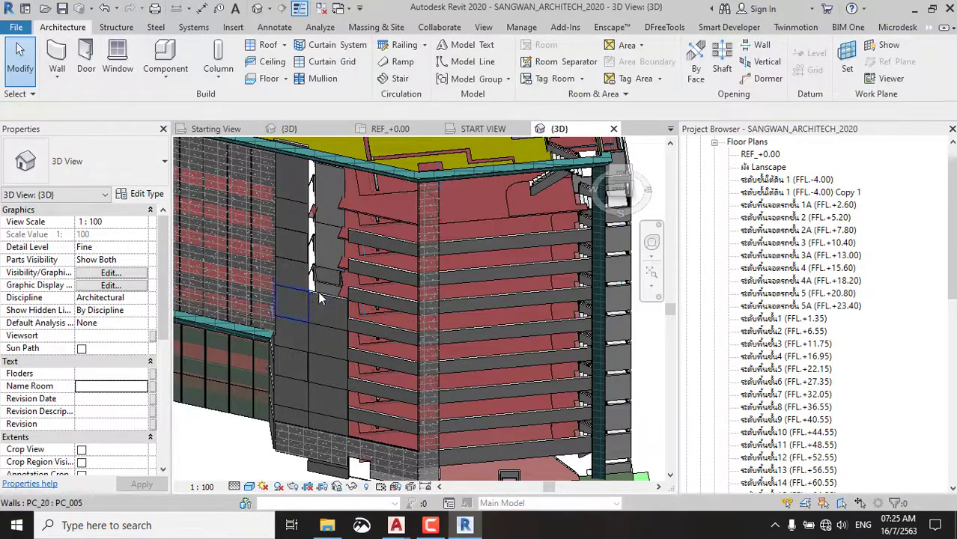
Delete three more facade wall panels lower down the building.
left_click(337, 371)
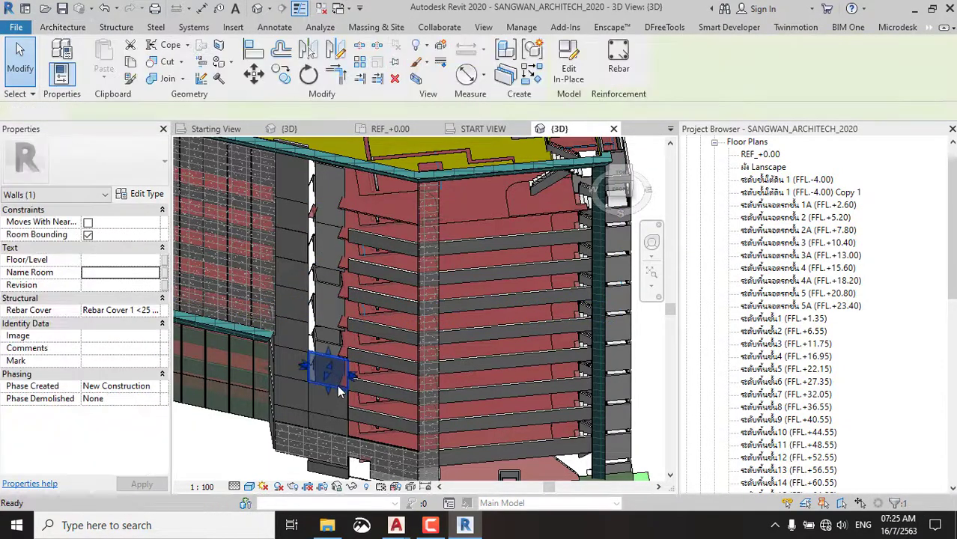
key("Delete")
left_click(328, 405)
key("Delete")
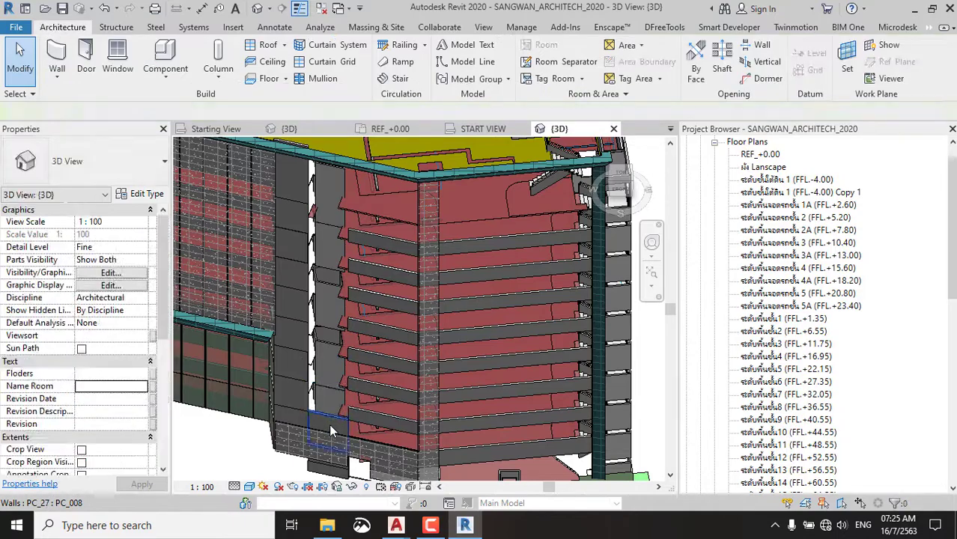
left_click(329, 424)
mouse_move(329, 424)
middle_mouse_down("shift")
mouse_move(437, 319)
mouse_move(487, 399)
mouse_move(353, 340)
middle_mouse_up("shift")
key("Delete")
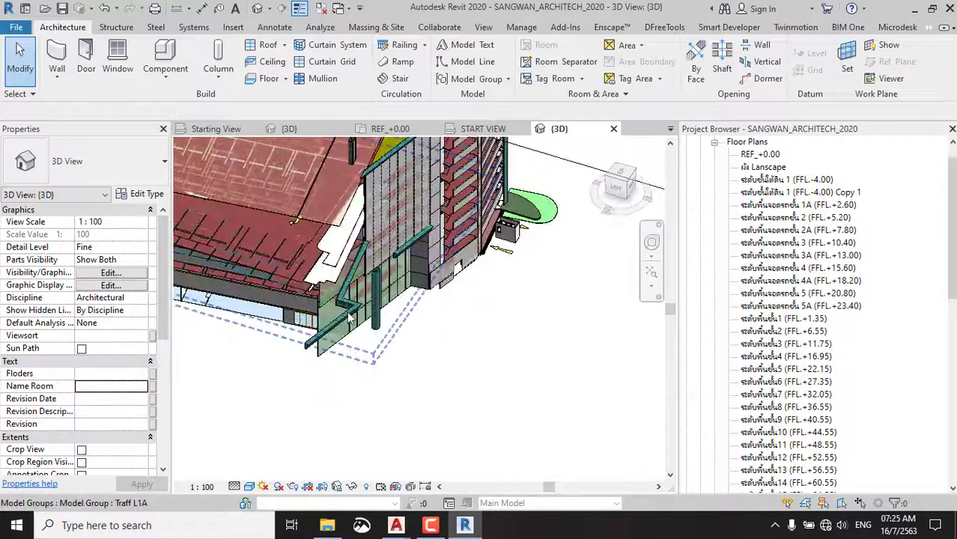
Inspect the Composite 003 wall, exterior glass wall and FOOTH PATH 0.05 floor.
left_click(350, 323)
scroll(352, 316, "up", 2)
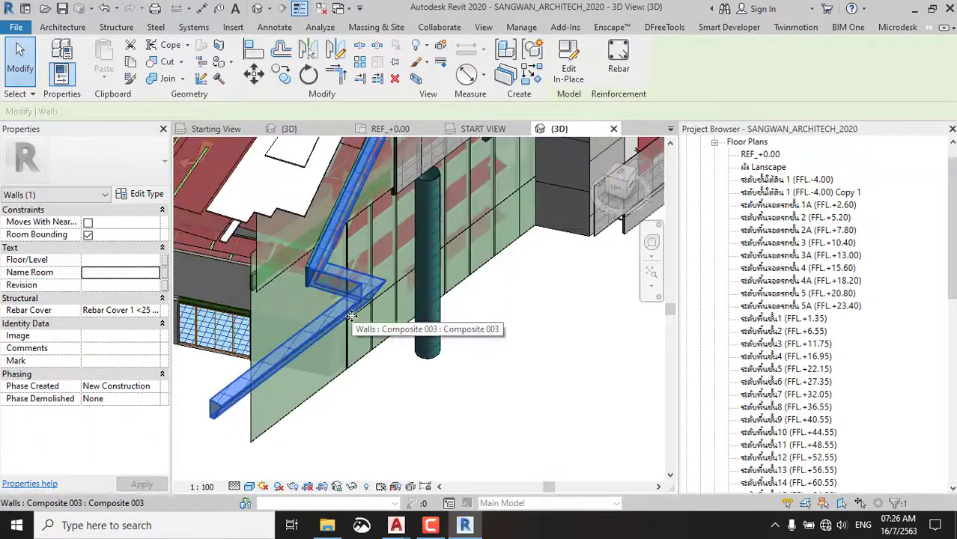
key("Escape")
left_click(318, 258)
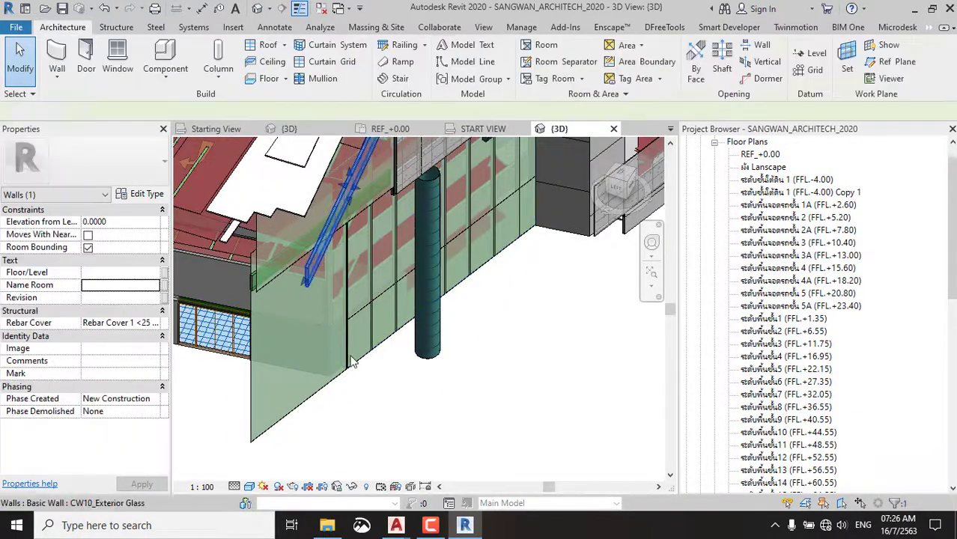
middle_click_drag(318, 259, 346, 284, "shift")
key("Escape")
left_click(346, 285)
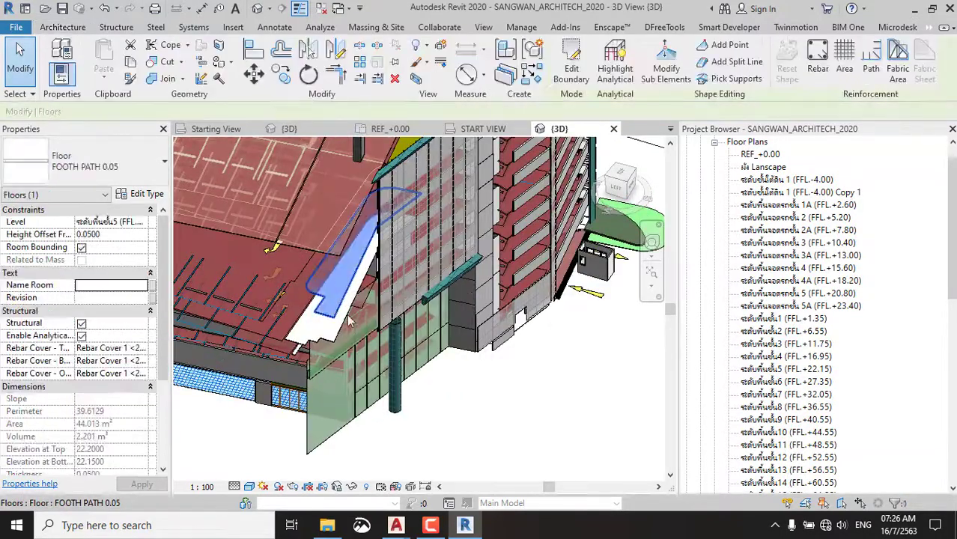
key("Escape")
mouse_move(346, 285)
middle_mouse_down("shift")
mouse_move(337, 333)
mouse_move(441, 377)
mouse_move(304, 270)
middle_mouse_up("shift")
Box-select elements along the roof edge from a front elevation, then clear.
left_click_drag(447, 161, 320, 192)
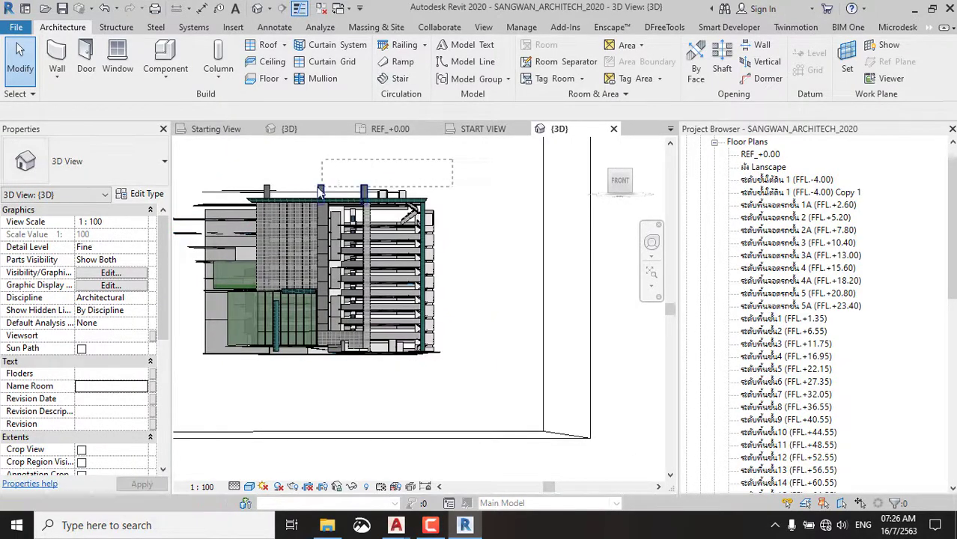
left_click_drag(257, 193, 257, 194)
key("Escape")
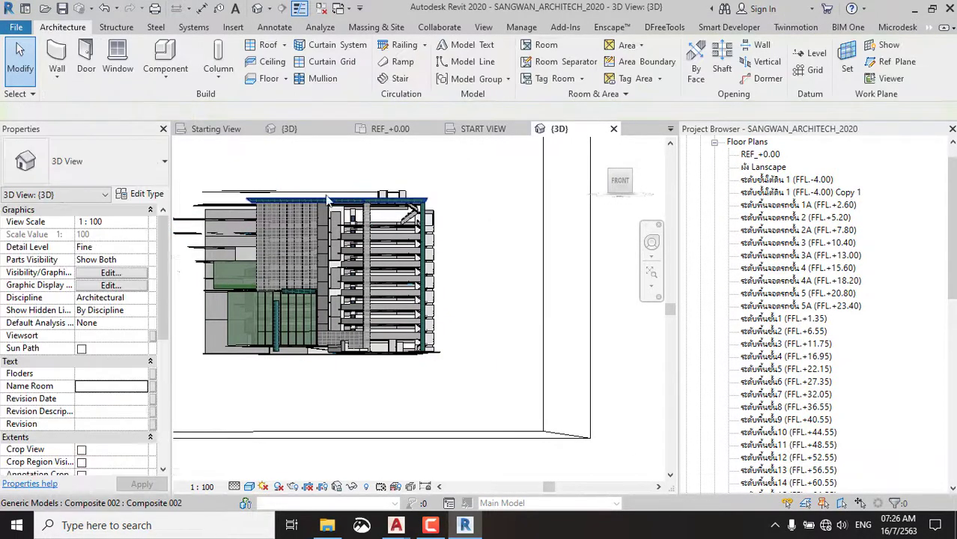
scroll(353, 186, "up", 3)
middle_click_drag(353, 187, 430, 189, "shift")
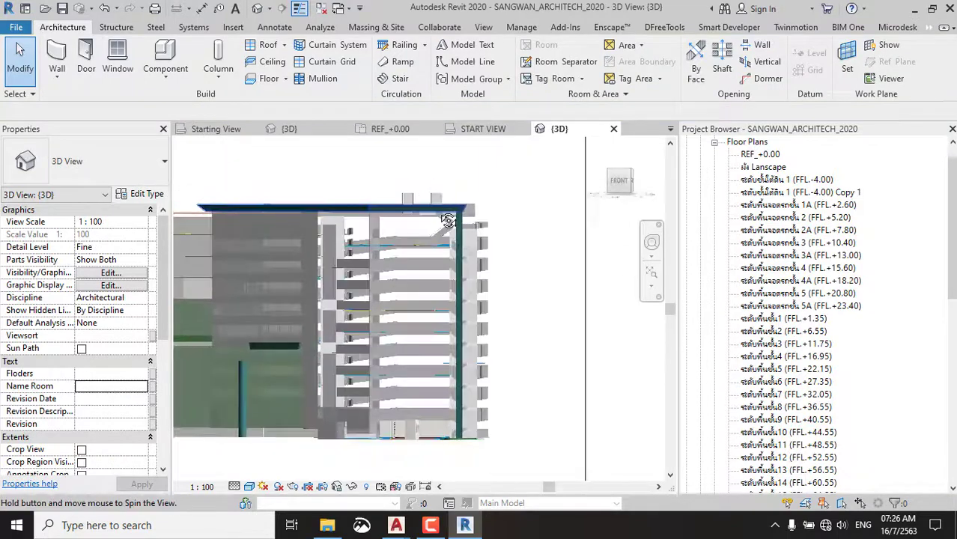
left_click_drag(430, 190, 403, 204)
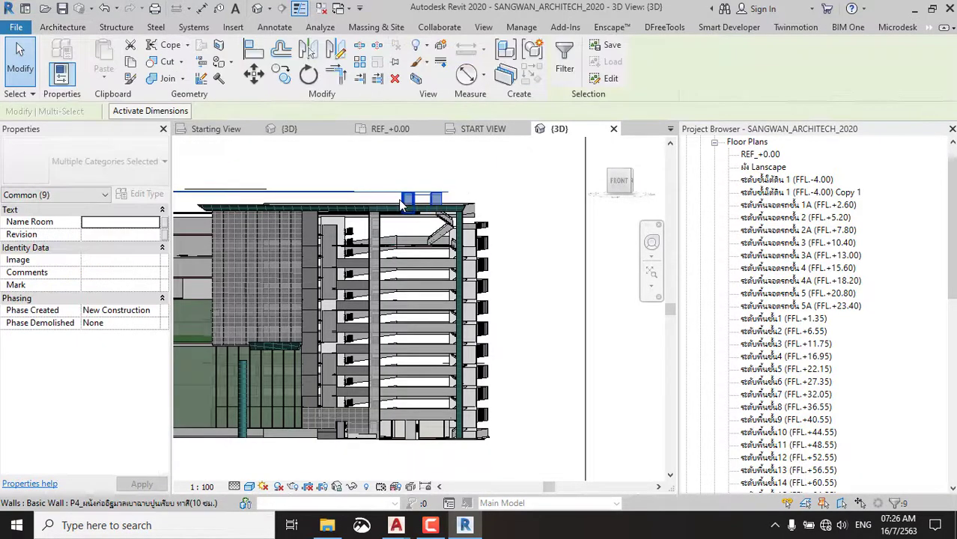
key("Escape")
left_click_drag(321, 155, 251, 201)
key("d")
key("Escape")
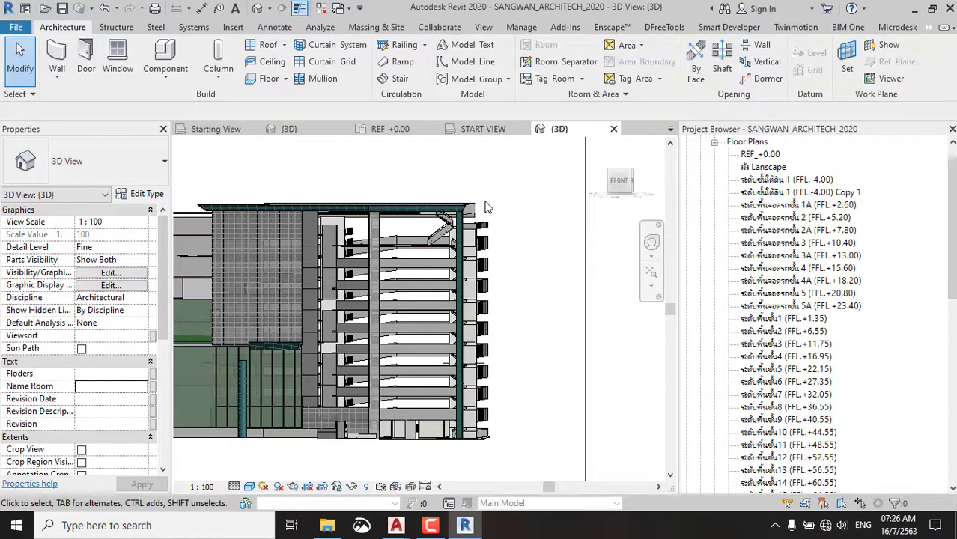
Orbit and zoom until the whole building is back in view.
middle_click_drag(492, 261, 409, 347, "shift")
scroll(409, 347, "up", 5)
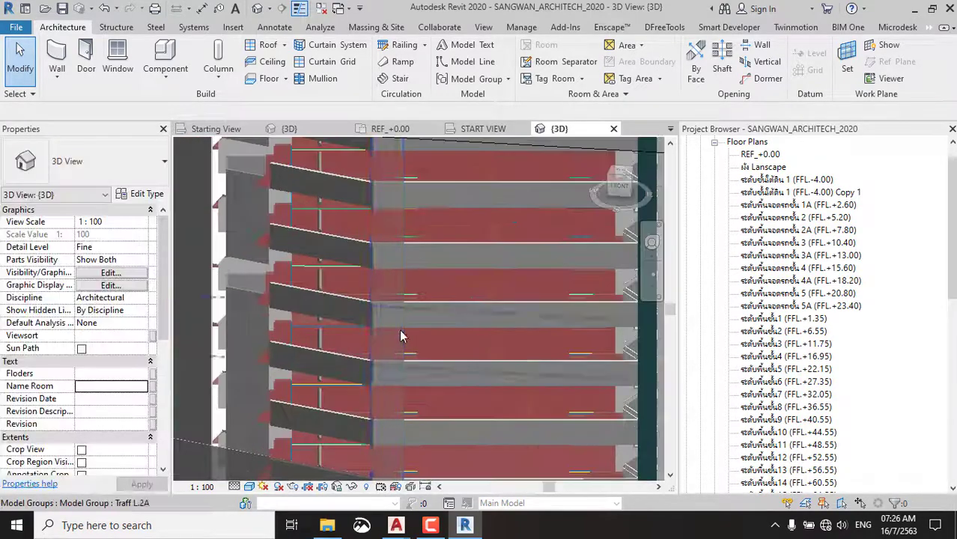
middle_click_drag(334, 284, 494, 247, "shift")
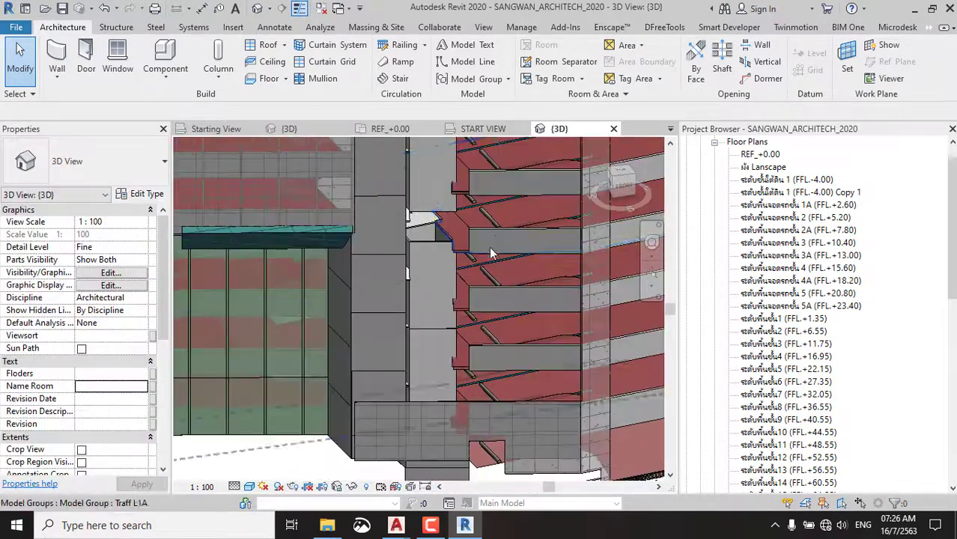
scroll(489, 247, "down", 5)
middle_click_drag(352, 376, 404, 369, "shift")
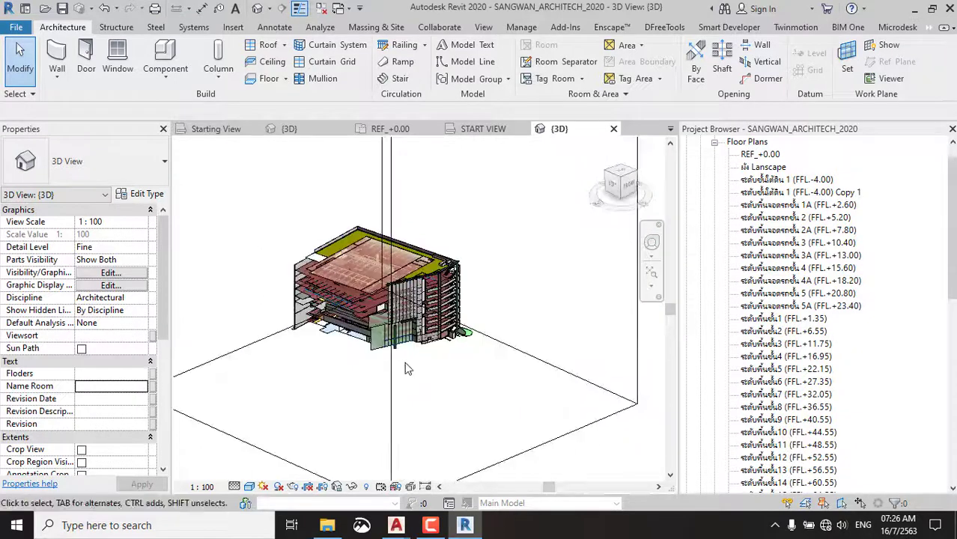
scroll(98, 393, "down", 5)
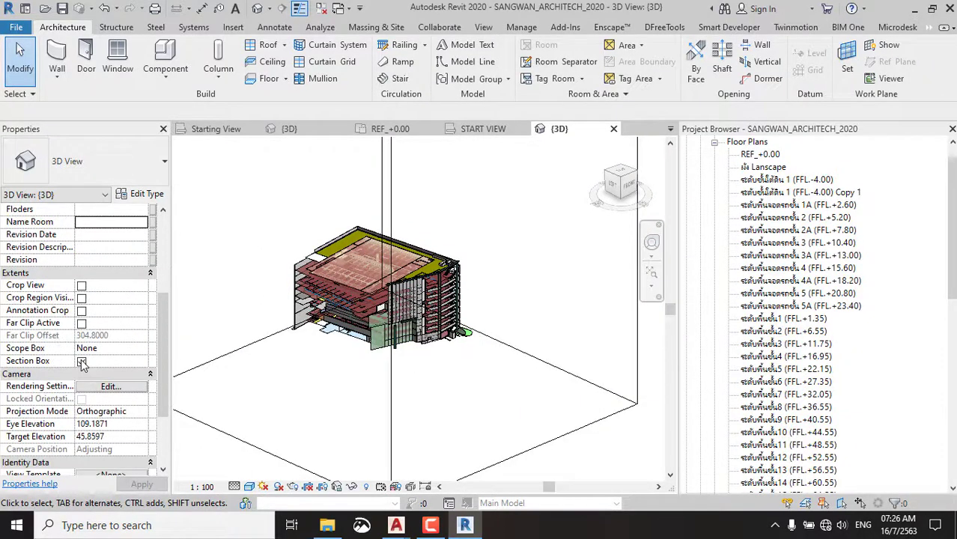
Toggle the 3D view's Section Box, zoom out, and save SANGWAN_ARCHITECH_2020.
left_click(83, 363)
mouse_move(465, 385)
middle_mouse_down("shift")
mouse_move(443, 343)
mouse_move(307, 267)
mouse_move(442, 203)
mouse_move(461, 241)
mouse_move(337, 316)
middle_mouse_up("shift")
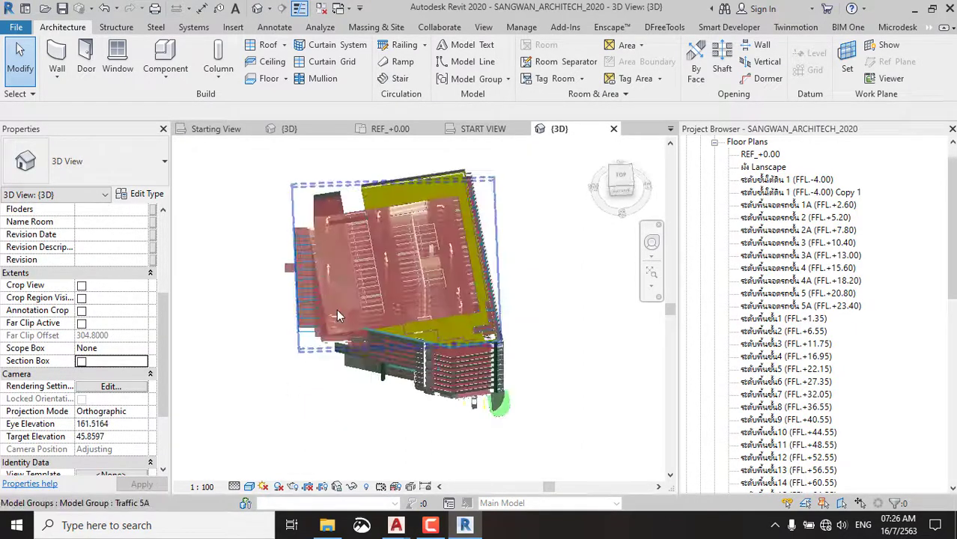
scroll(337, 315, "down", 3)
scroll(337, 315, "down", 1)
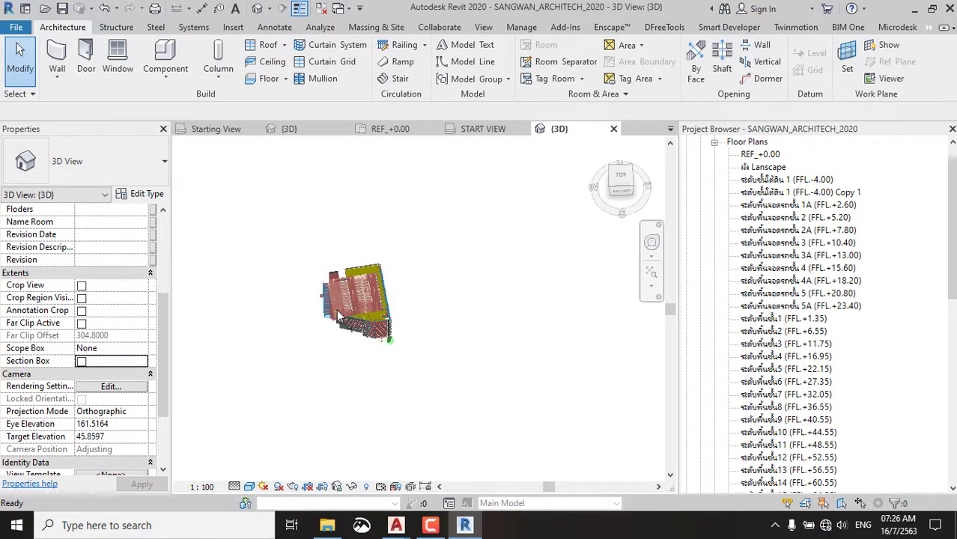
key("ctrl+s")
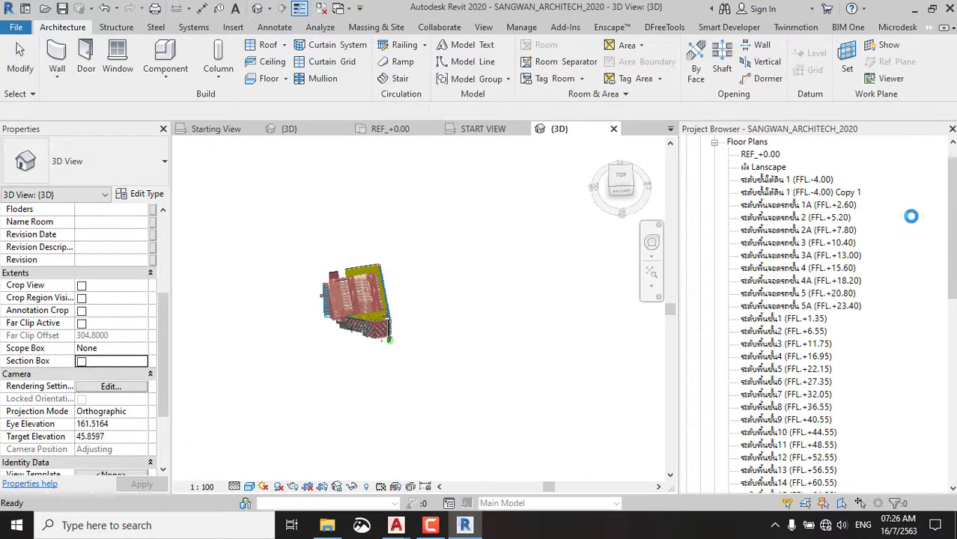
Delete the floor plan views FFL.+36.55 through FFL.+120.55 from the Project Browser.
left_click_drag(951, 201, 951, 313)
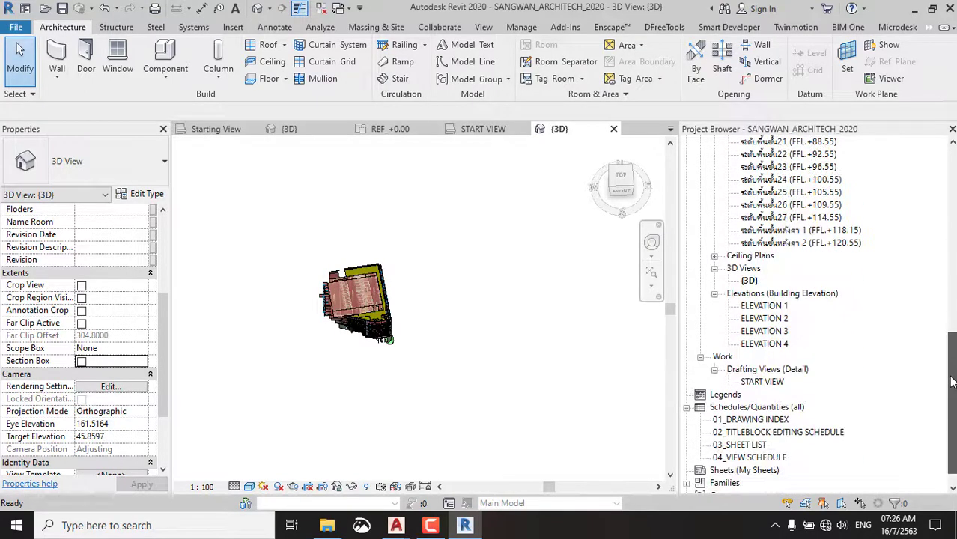
left_click(790, 394)
scroll(816, 262, "up", 3)
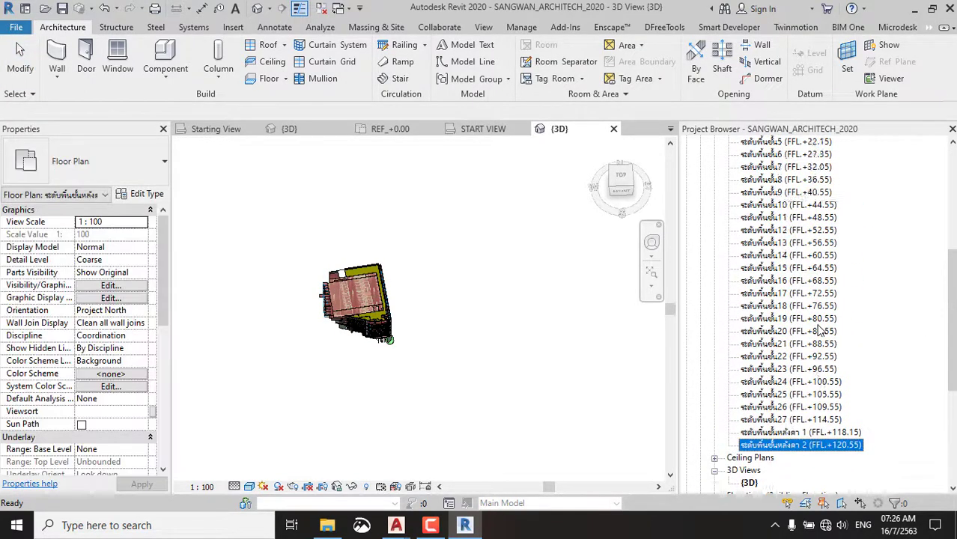
left_click(808, 196, "shift")
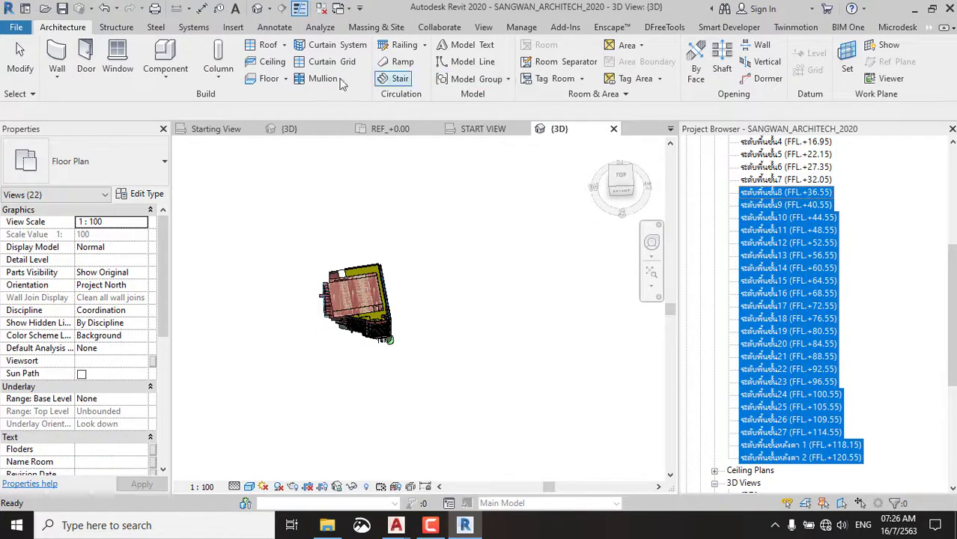
right_click(833, 270)
left_click(832, 305)
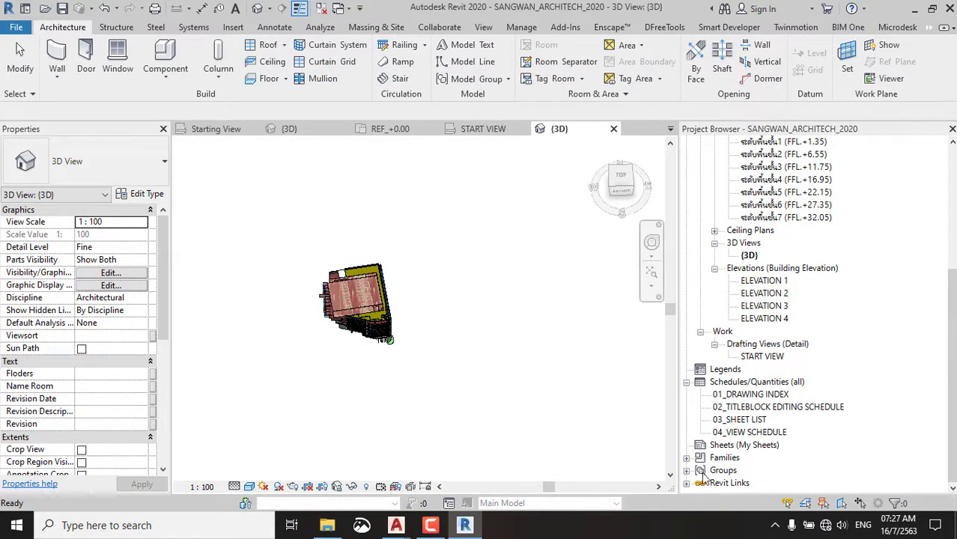
left_click(724, 447)
Orbit the 3D view to see the building from the side.
left_click(602, 372)
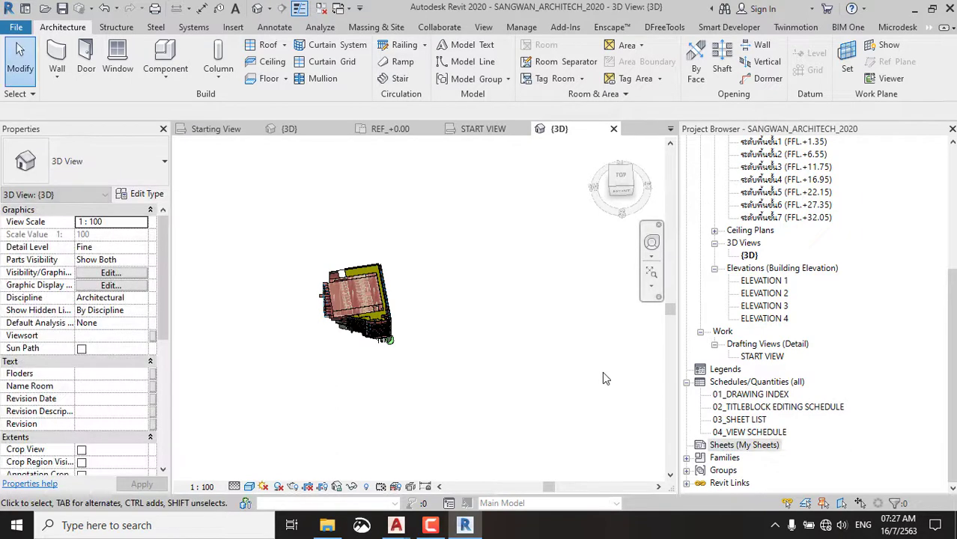
scroll(602, 372, "down", 2)
scroll(605, 374, "up", 2)
middle_click_drag(454, 325, 528, 404, "shift")
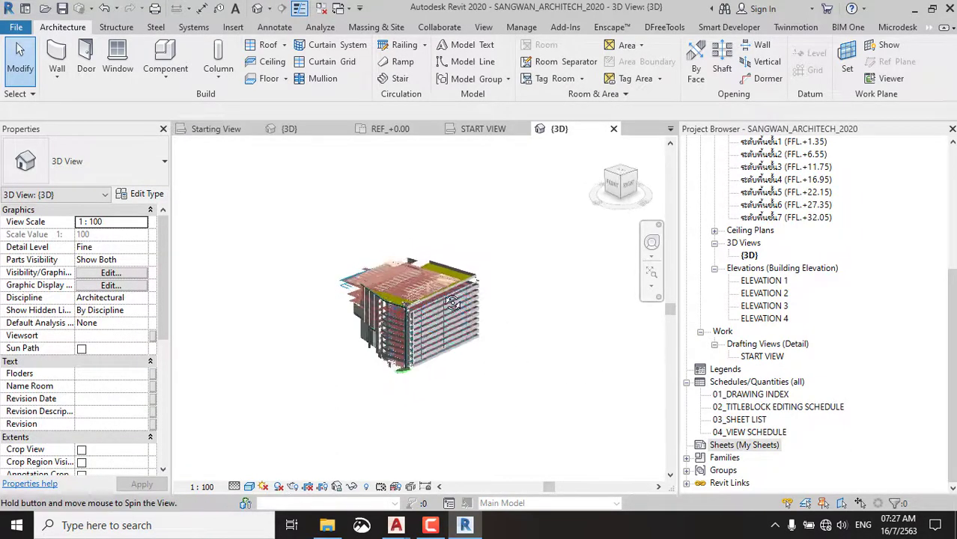
scroll(402, 406, "up", 5)
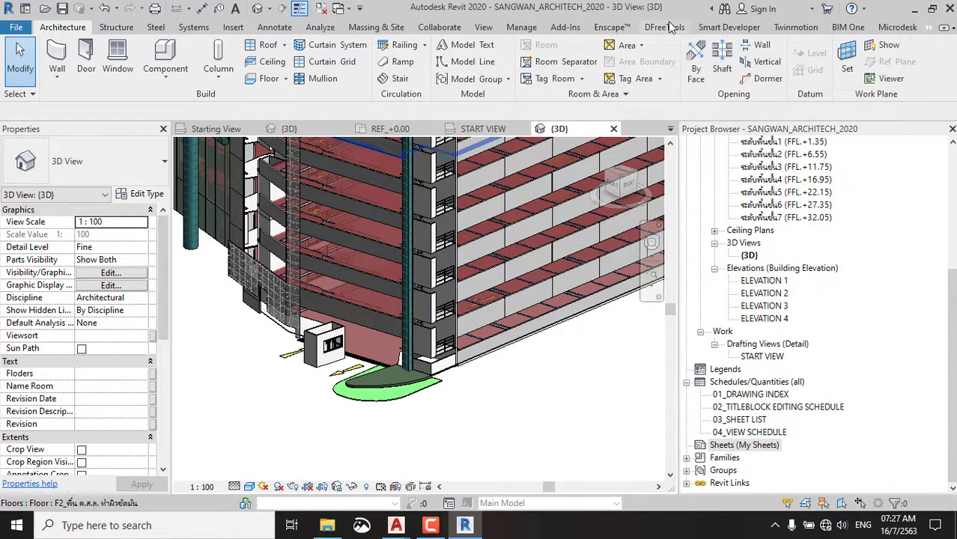
Run Purge Unused four times until nothing remains, then save the project.
left_click(523, 28)
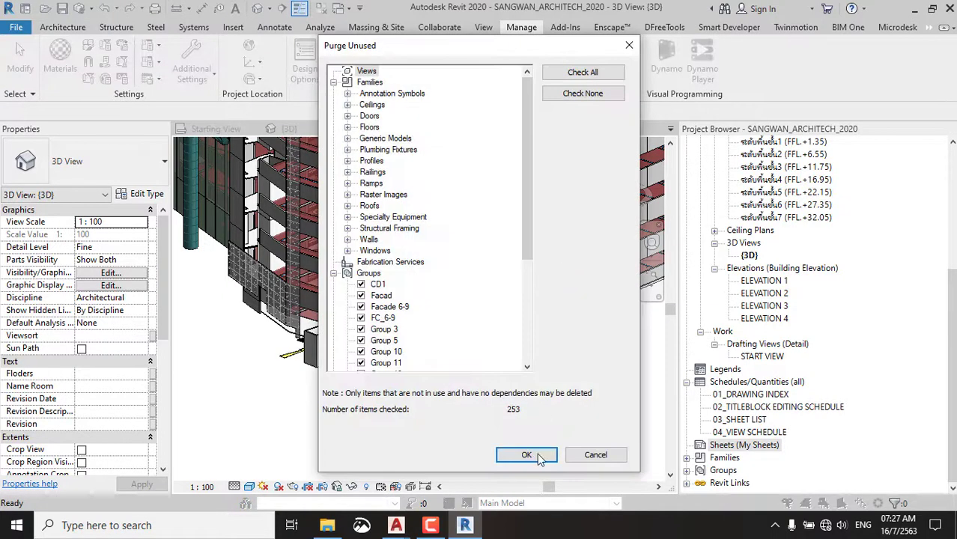
left_click(534, 455)
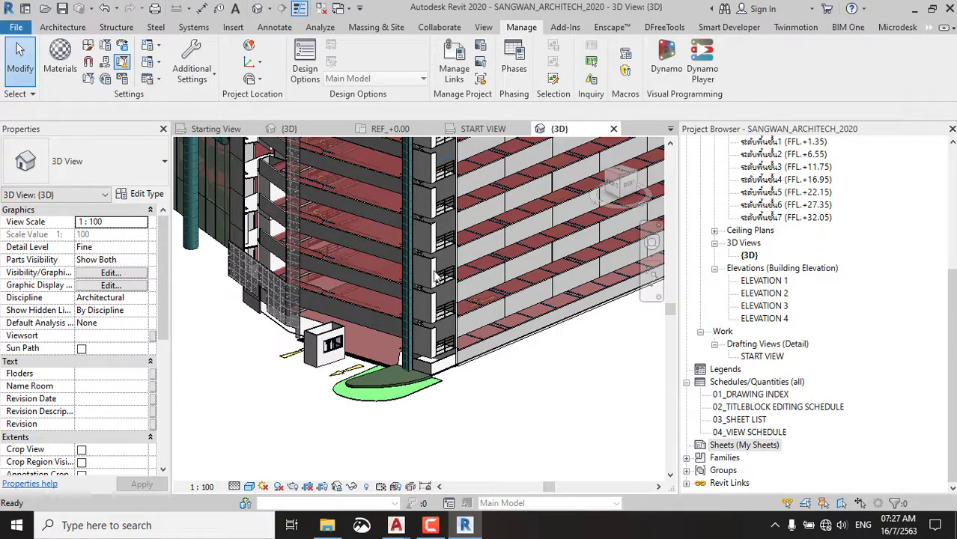
key("p")
key("u")
left_click(536, 454)
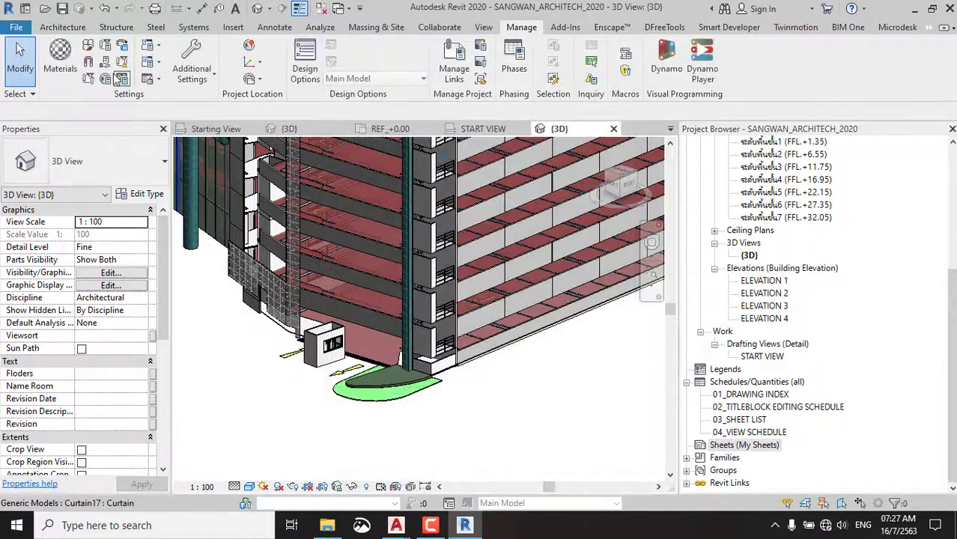
left_click(123, 63)
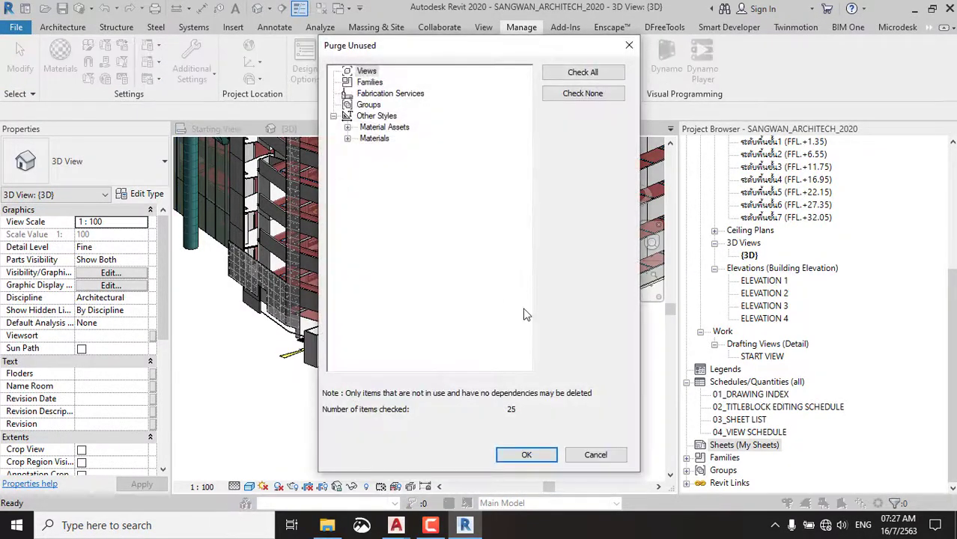
left_click(527, 454)
left_click(124, 64)
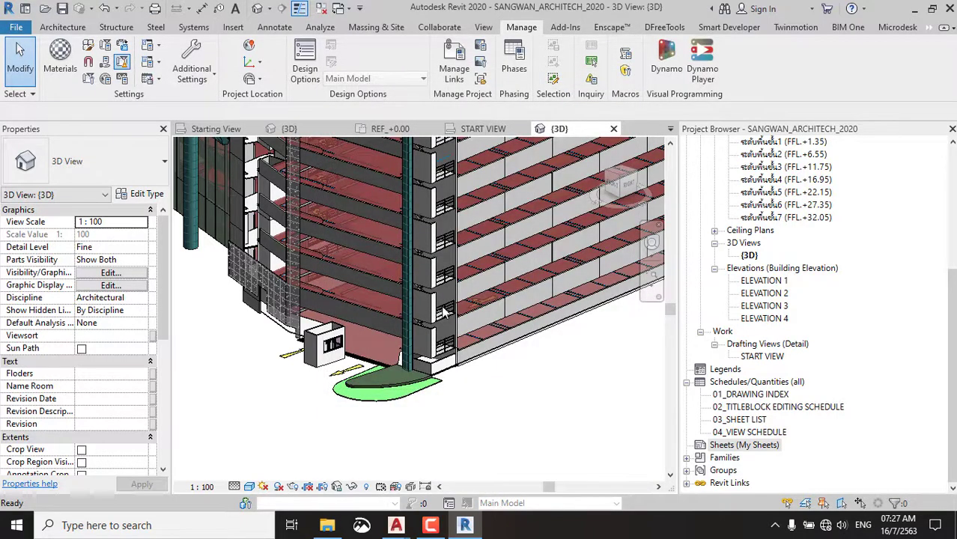
left_click(533, 449)
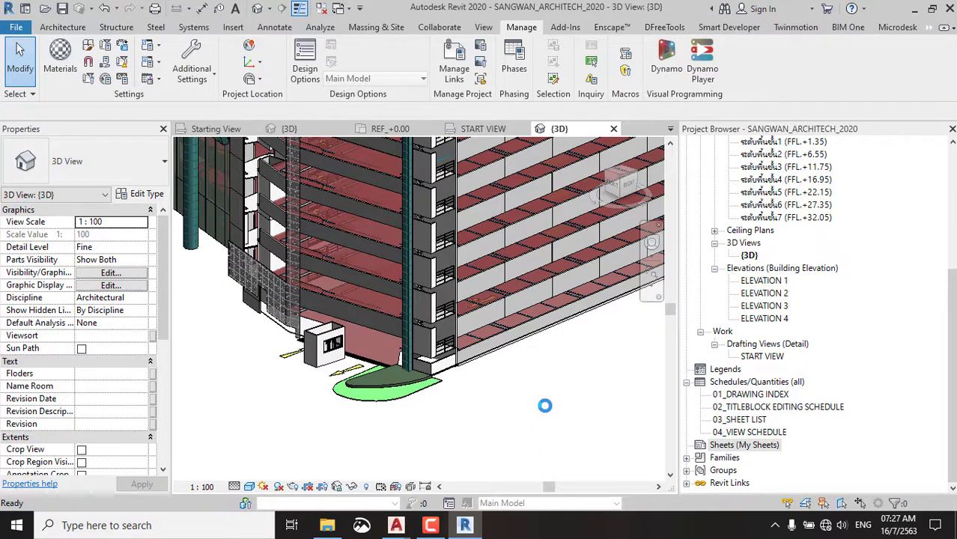
key("ctrl+s")
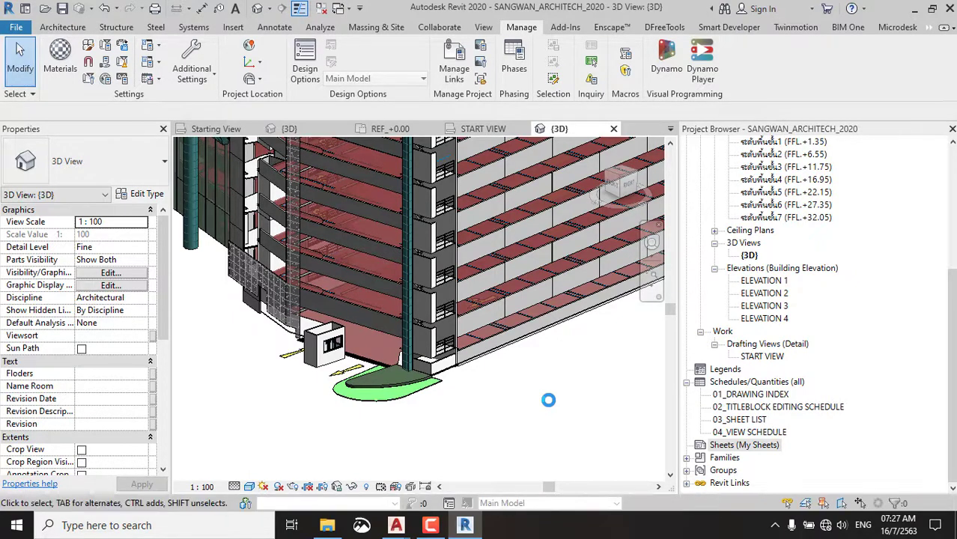
Close the {3D}, START VIEW, {3D}, REF_+0.00 and Starting View tabs.
left_click(614, 129)
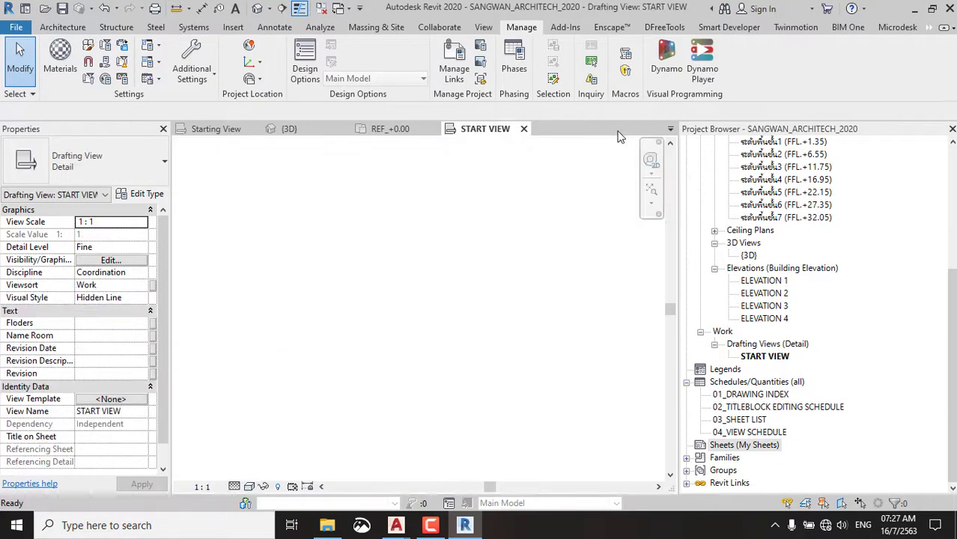
left_click(524, 130)
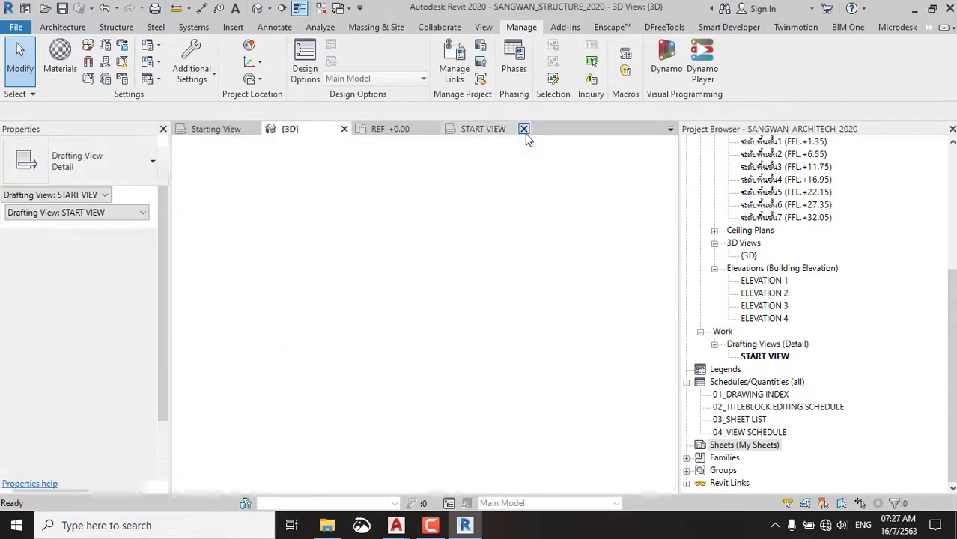
left_click(344, 130)
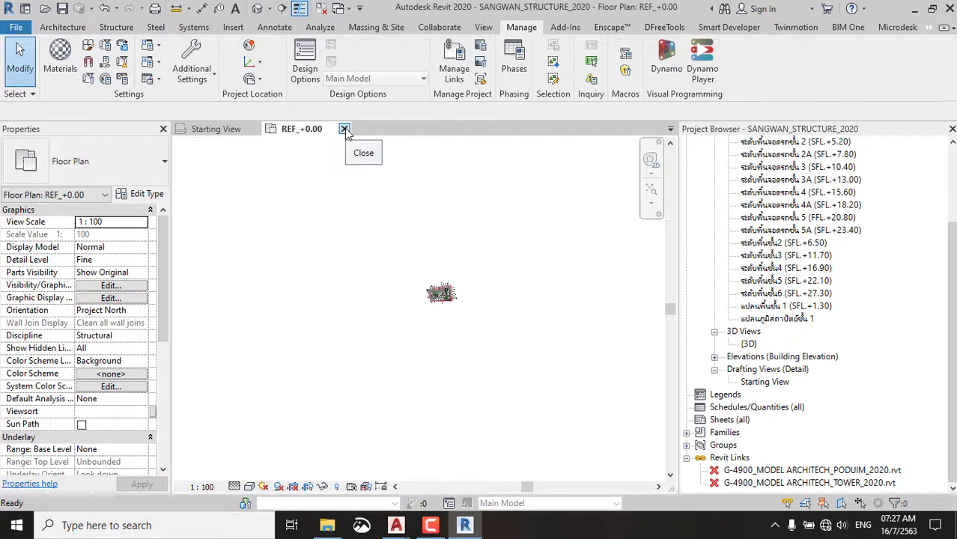
left_click(344, 130)
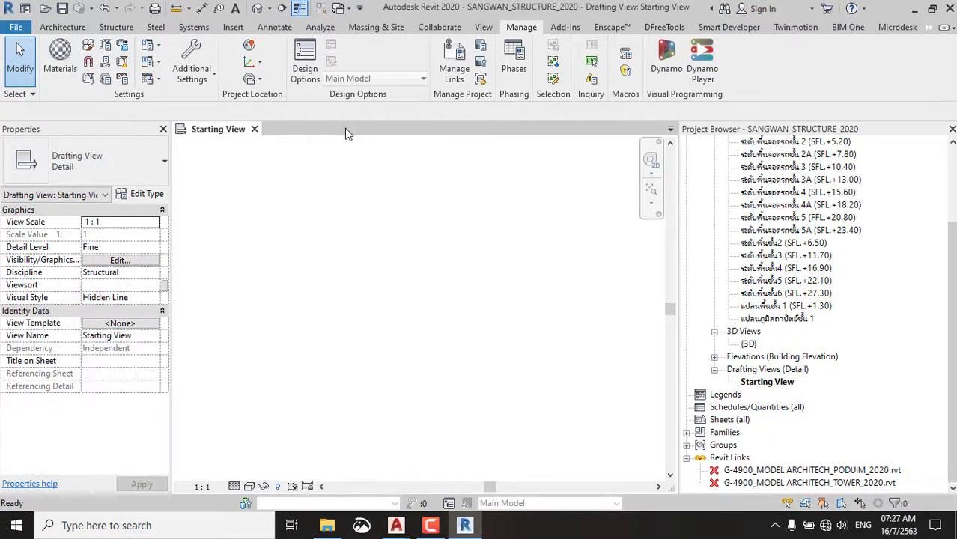
left_click(255, 130)
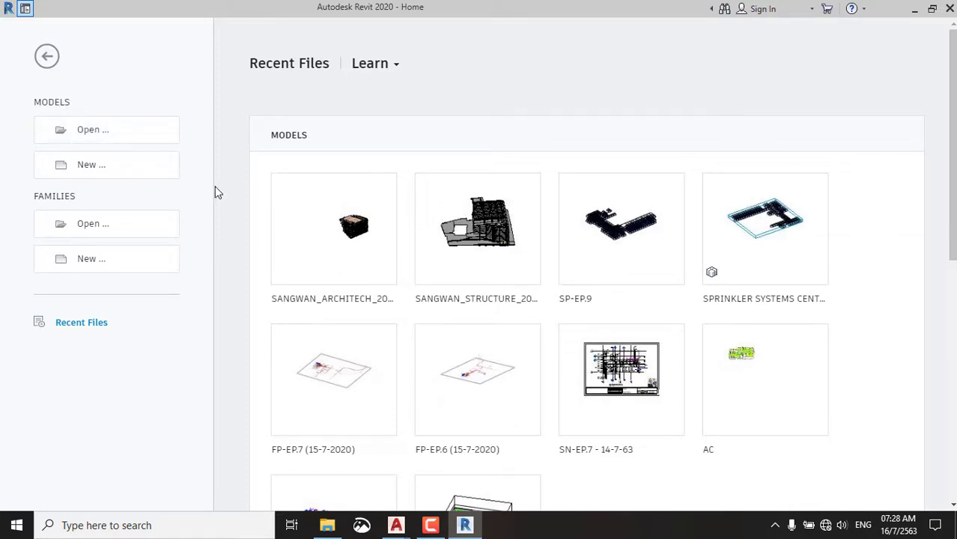
Create a new Project from the Mechanical Template.
left_click(148, 170)
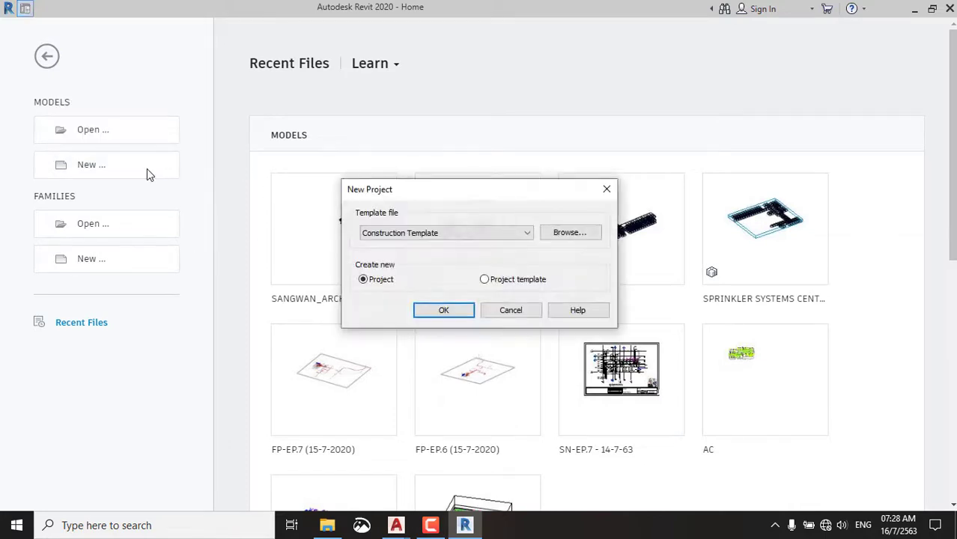
left_click(444, 232)
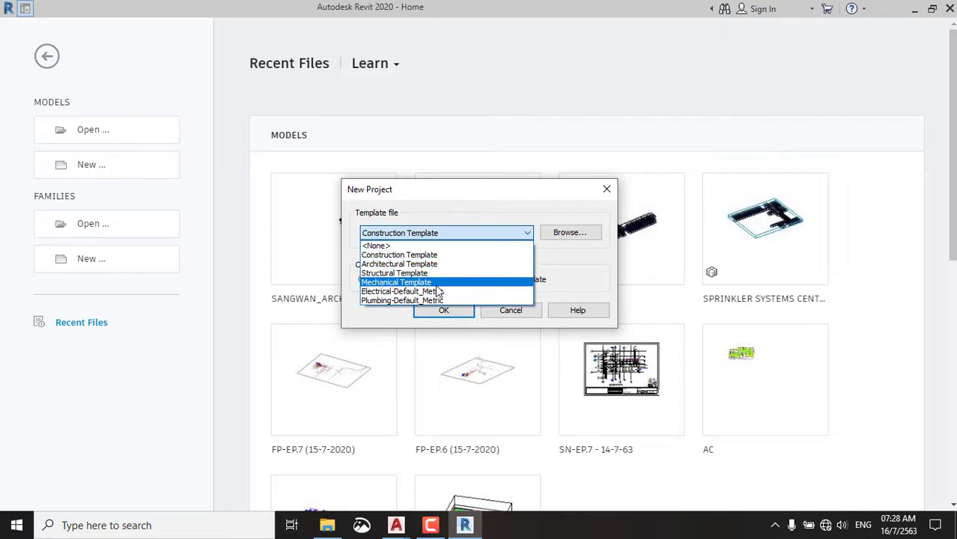
left_click(436, 285)
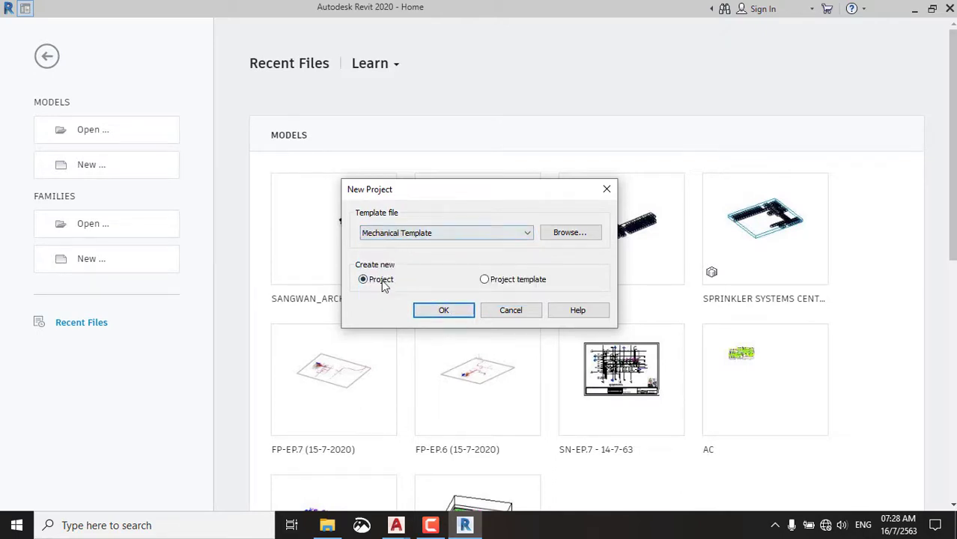
left_click(453, 311)
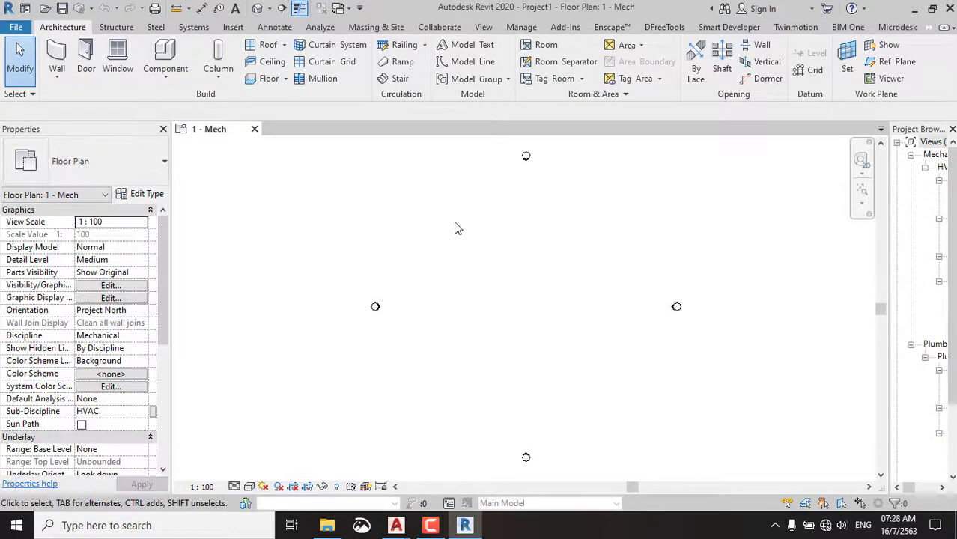
Delete the two Plumbing floor plans and the next Plumbing views from the Project Browser.
left_click_drag(889, 207, 780, 207)
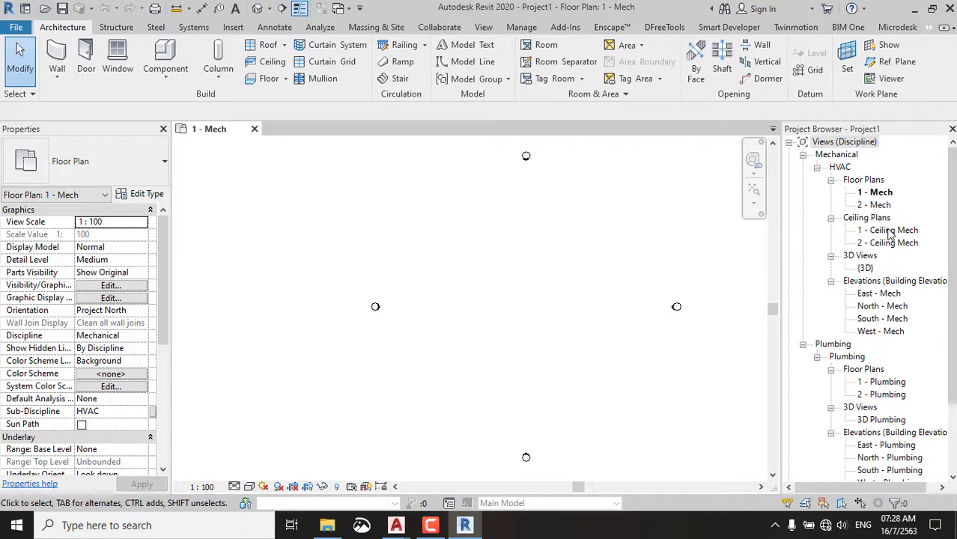
left_click(880, 383)
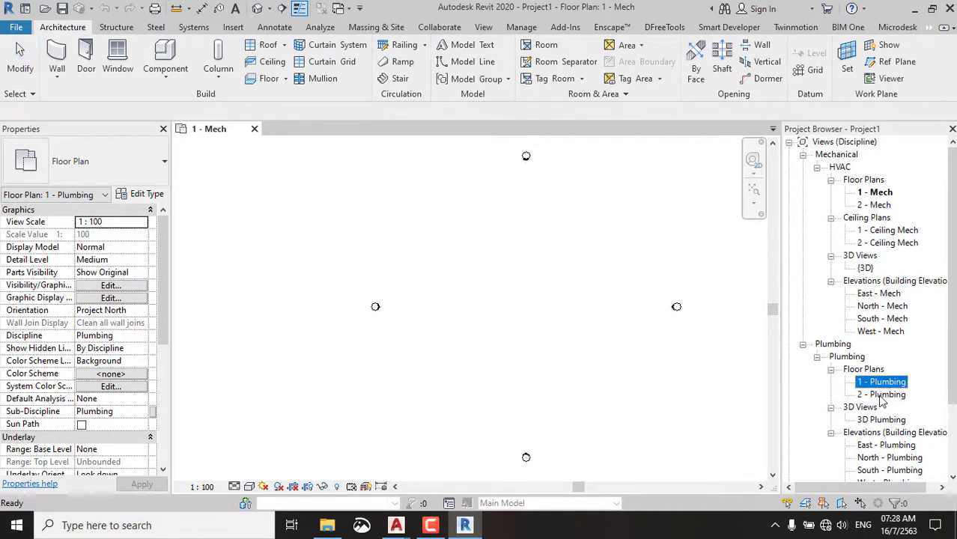
left_click(881, 397, "shift")
key("Delete")
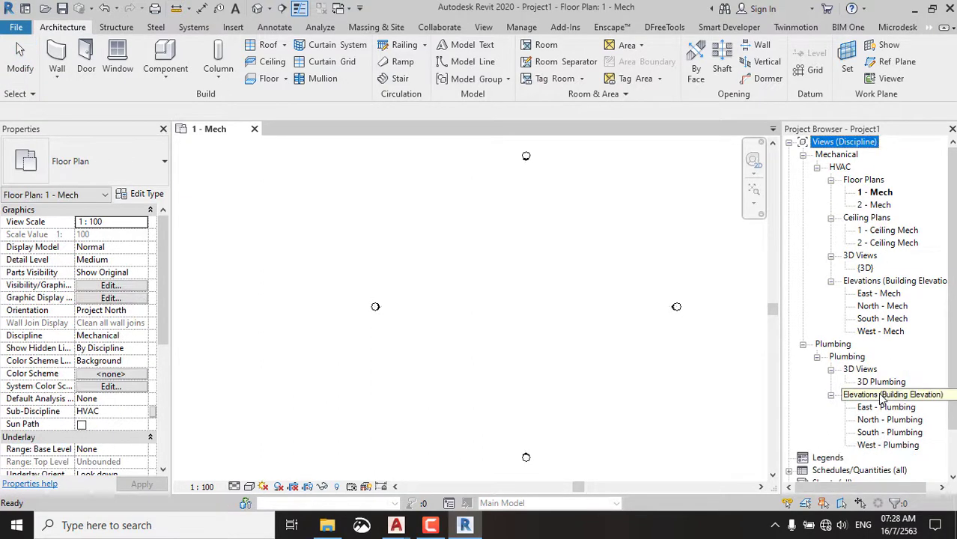
left_click(882, 383)
key("Delete")
left_click(885, 383)
key("Delete")
Delete the remaining Plumbing elevations, starting with North - Plumbing.
left_click(885, 383)
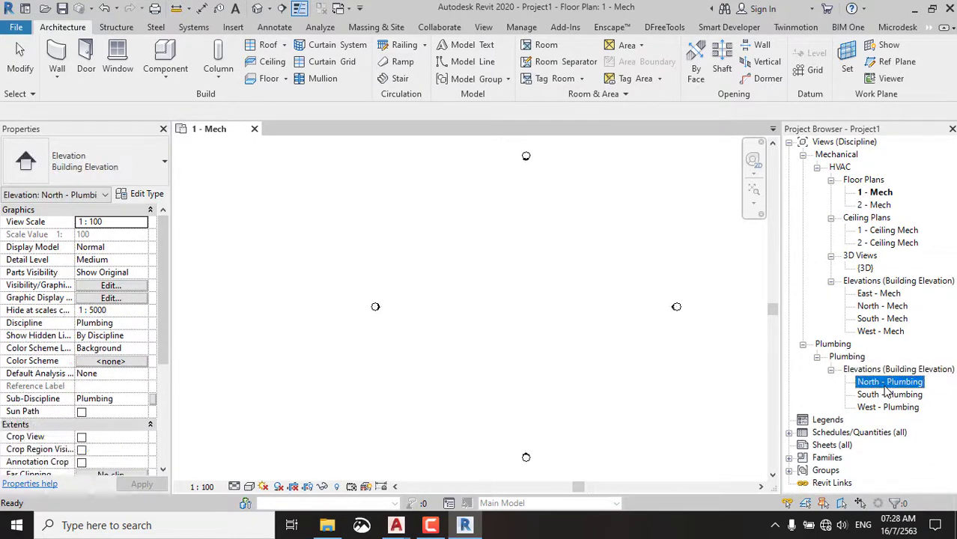
key("Delete")
left_click(885, 384)
key("Delete")
left_click(885, 383)
key("Delete")
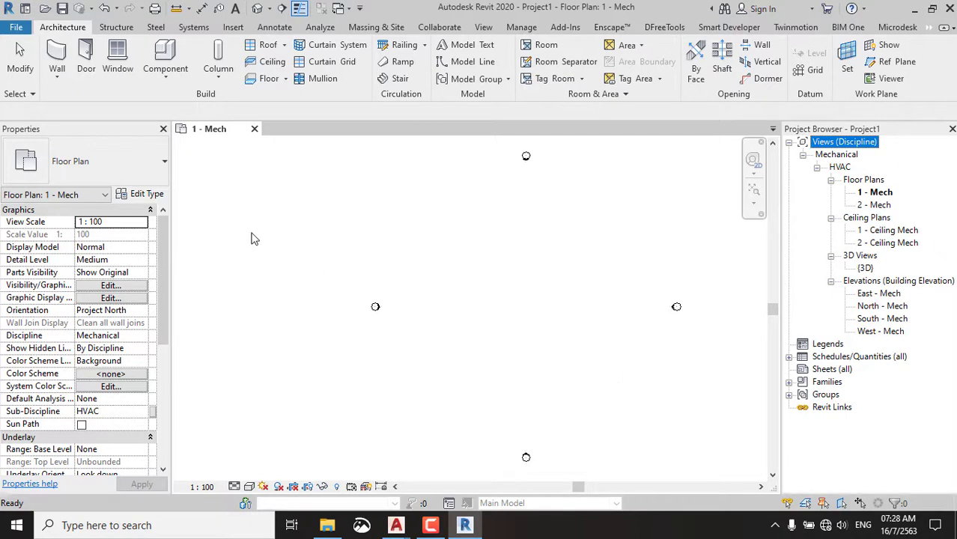
Link SANGWAN_ARCHITECH_2020.rvt into the 1 - Mech plan.
left_click(233, 28)
left_click(52, 63)
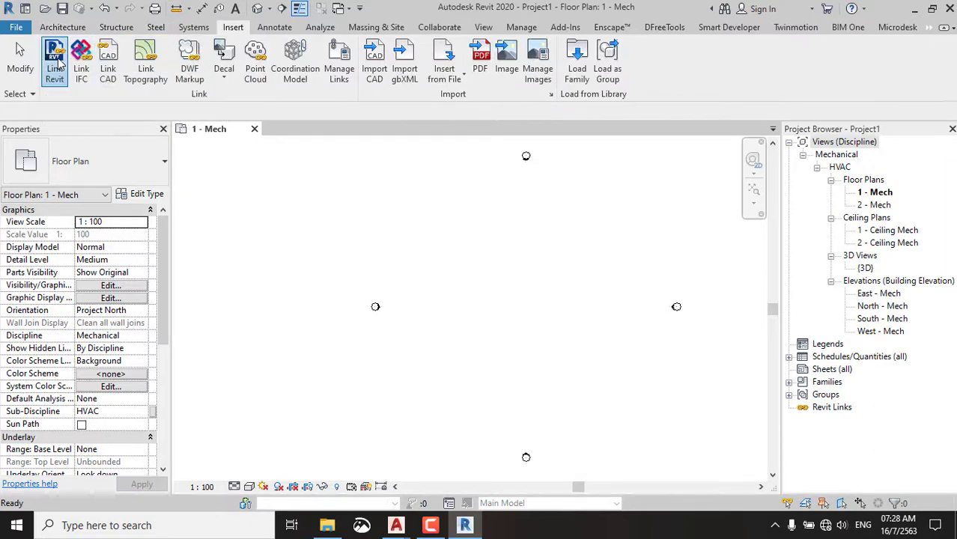
left_click(405, 185)
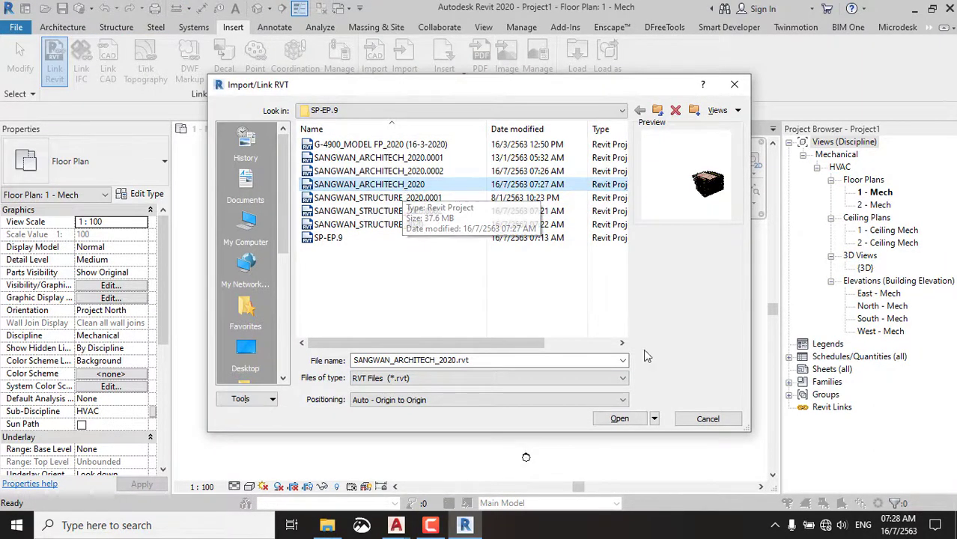
left_click(624, 421)
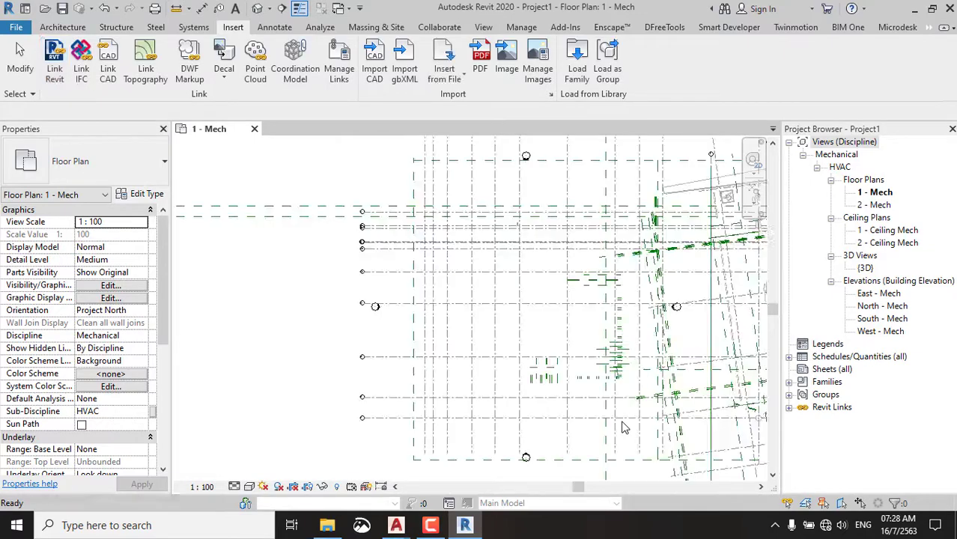
scroll(459, 293, "down", 2)
scroll(459, 294, "down", 2)
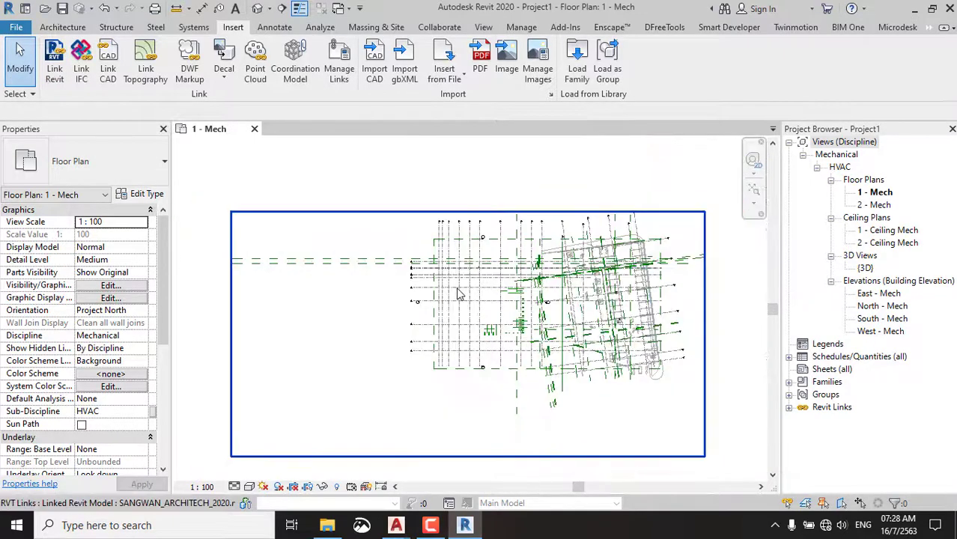
scroll(628, 330, "up", 3)
scroll(630, 281, "up", 3)
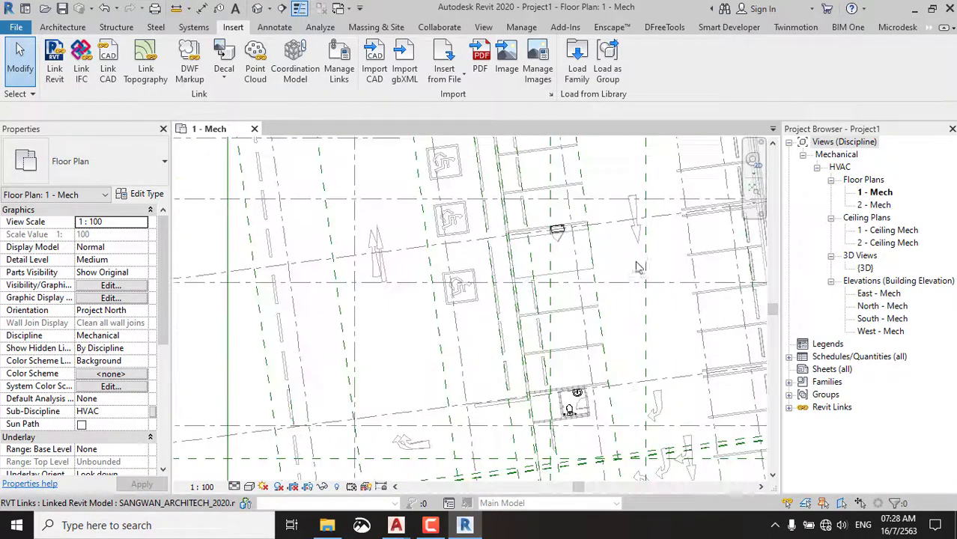
scroll(586, 257, "down", 2)
scroll(584, 258, "down", 2)
scroll(581, 263, "down", 2)
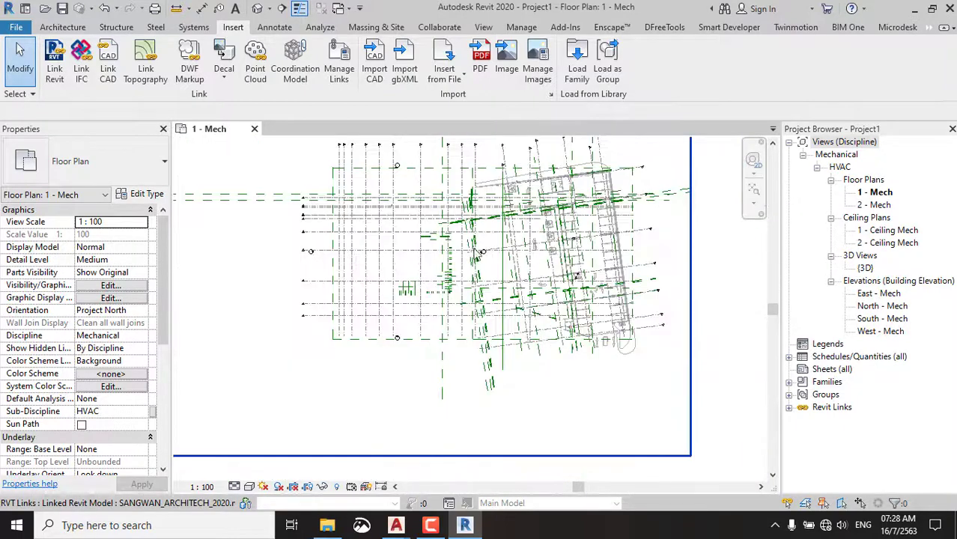
scroll(418, 238, "down", 1)
Window-select the elevation markers on the plan.
left_click_drag(313, 145, 525, 374)
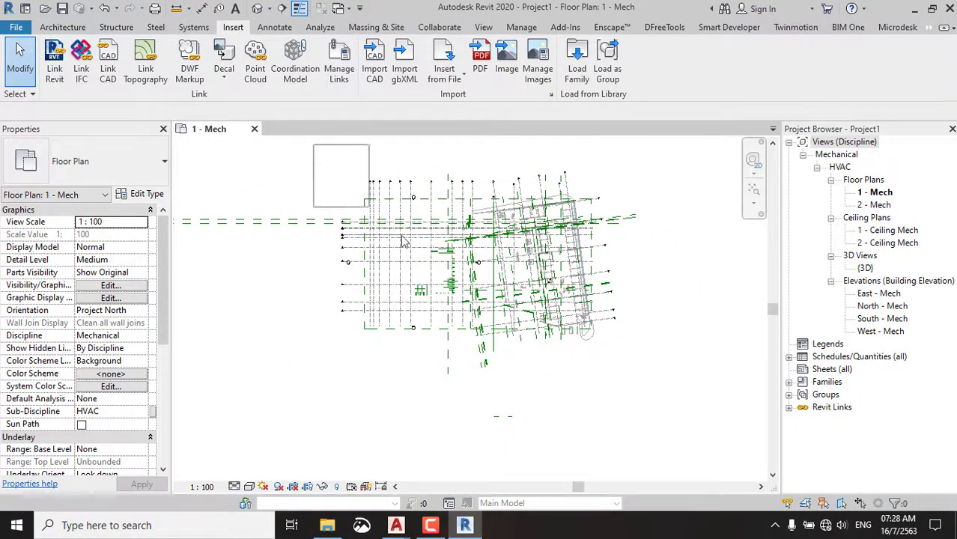
left_click(668, 385)
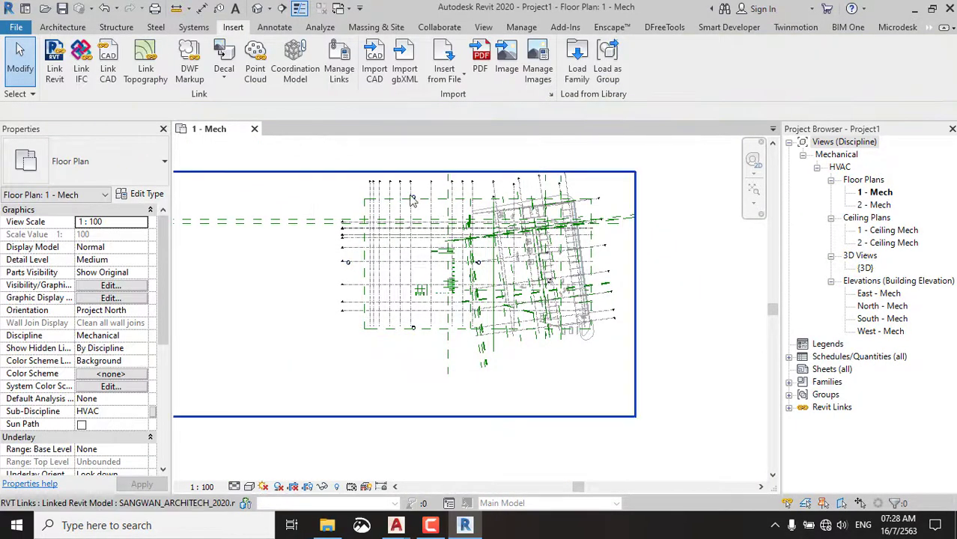
left_click_drag(399, 202, 437, 244)
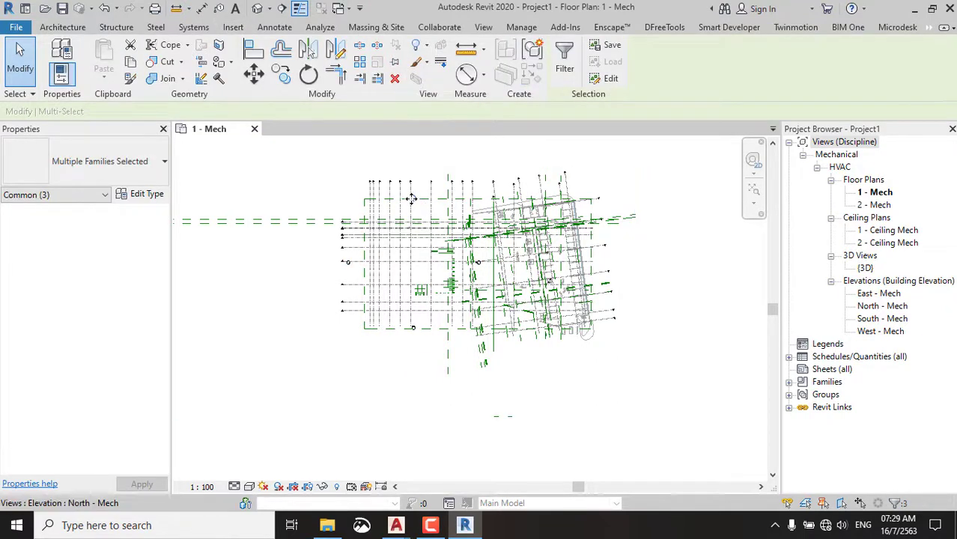
mouse_move(288, 152)
left_mouse_down()
mouse_move(320, 262)
mouse_move(312, 261)
left_mouse_up()
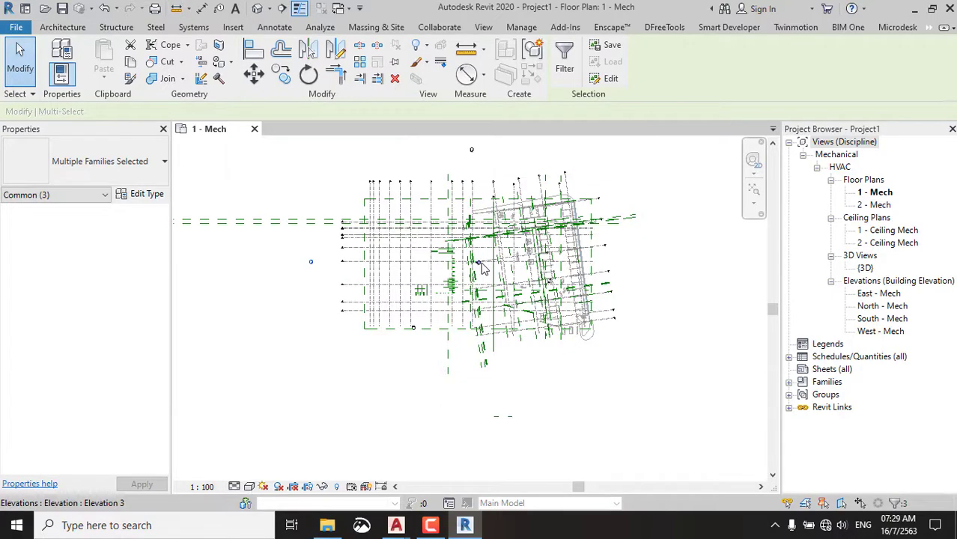
left_click(478, 262)
scroll(367, 249, "up", 3)
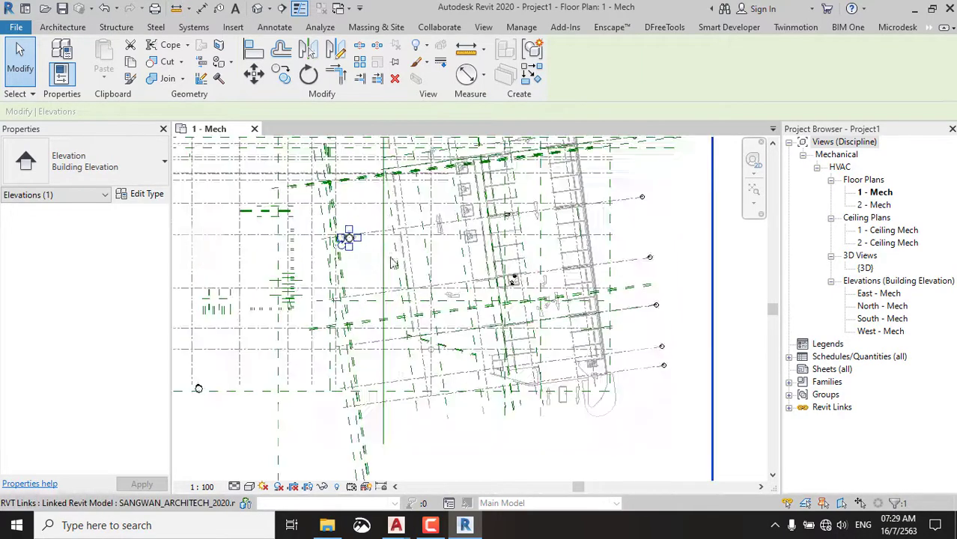
scroll(367, 249, "up", 2)
Drag the elevation markers to new positions around the linked building.
key("Escape")
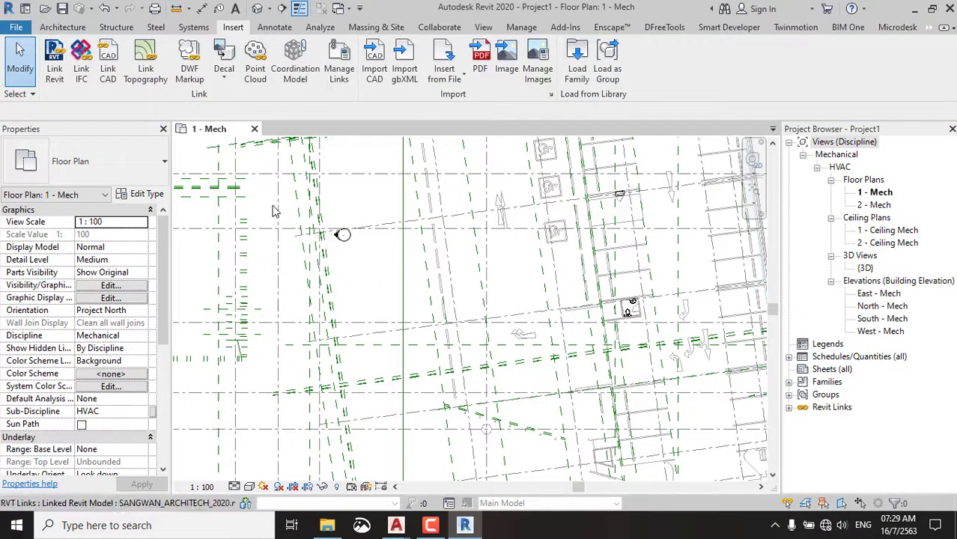
mouse_move(261, 202)
left_mouse_down()
mouse_move(342, 241)
mouse_move(637, 229)
left_mouse_up()
scroll(384, 274, "up", 4)
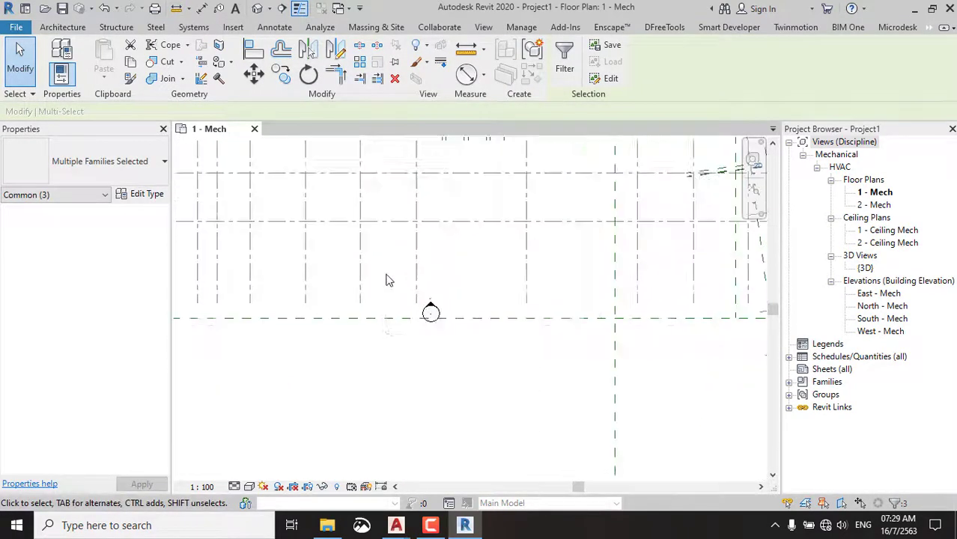
key("Escape")
scroll(457, 344, "down", 3)
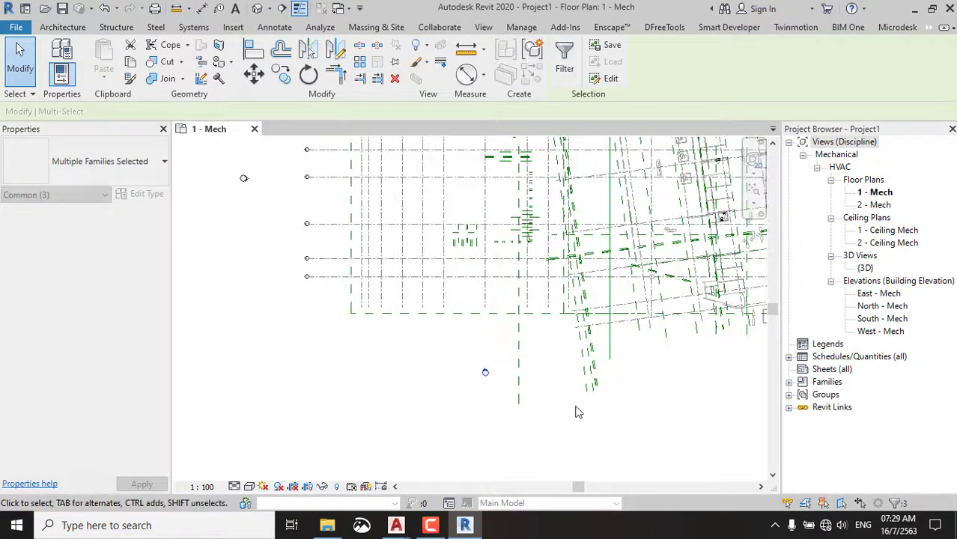
left_click(483, 371)
scroll(487, 352, "down", 2)
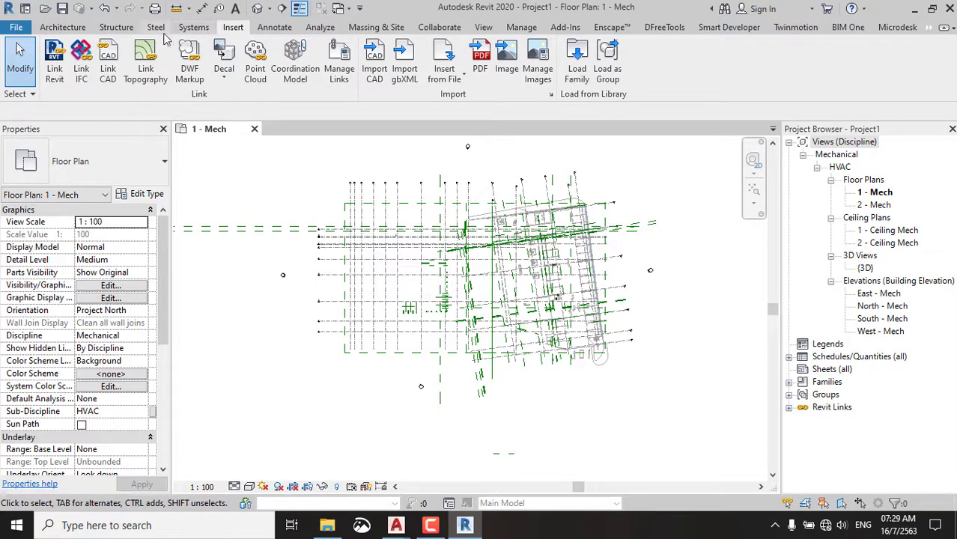
Link SANGWAN_STRUCTURE_2020.rvt into the project.
left_click(55, 60)
left_click(381, 227)
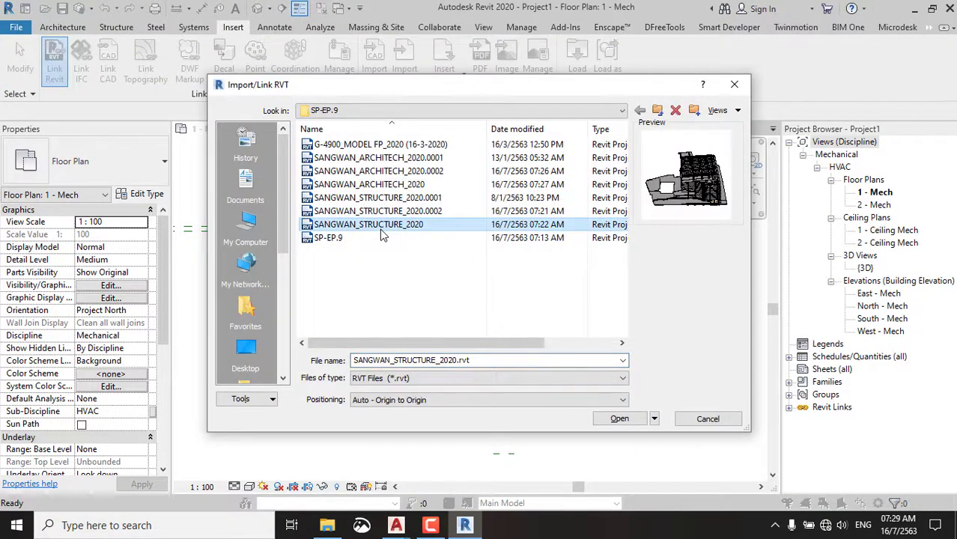
double_click(381, 229)
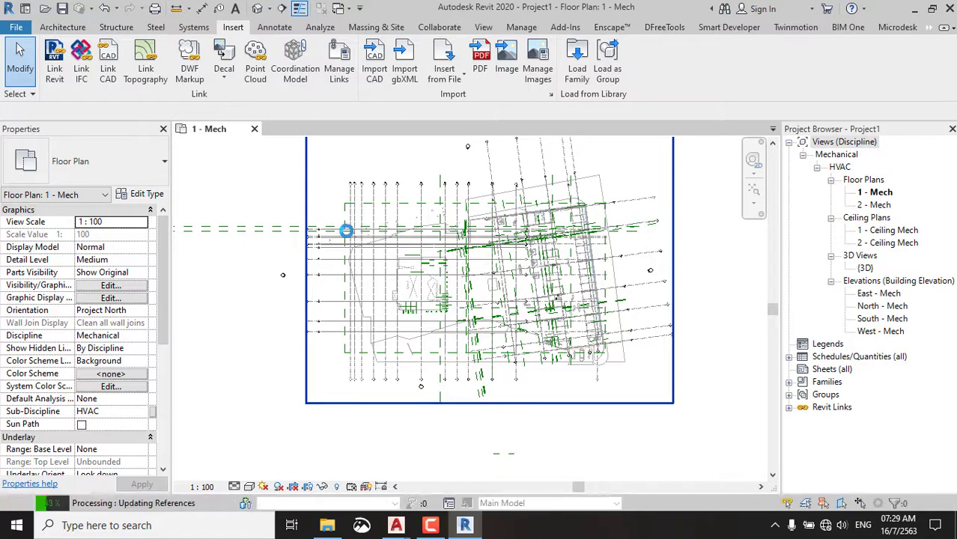
Open the project's default {3D} view.
scroll(346, 231, "up", 5)
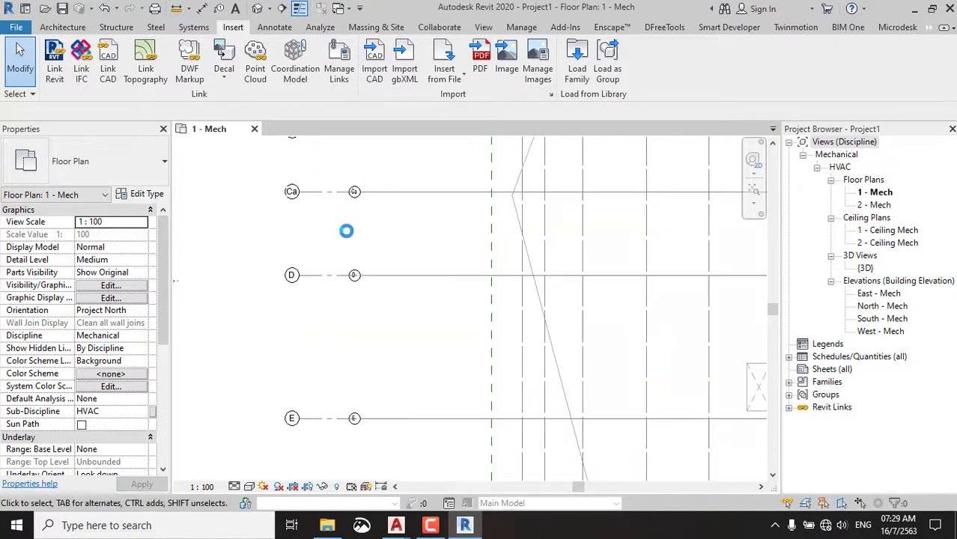
scroll(380, 223, "down", 3)
scroll(337, 232, "down", 2)
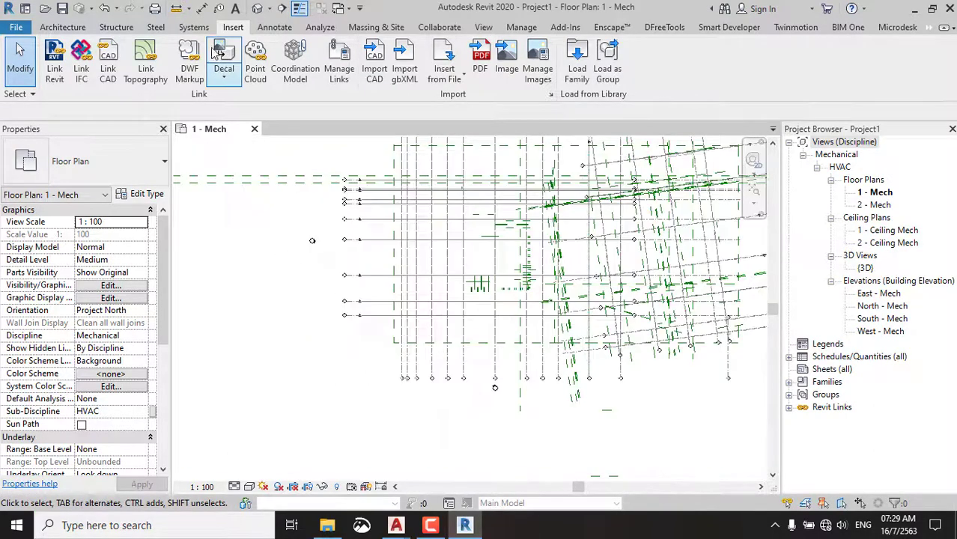
left_click(257, 9)
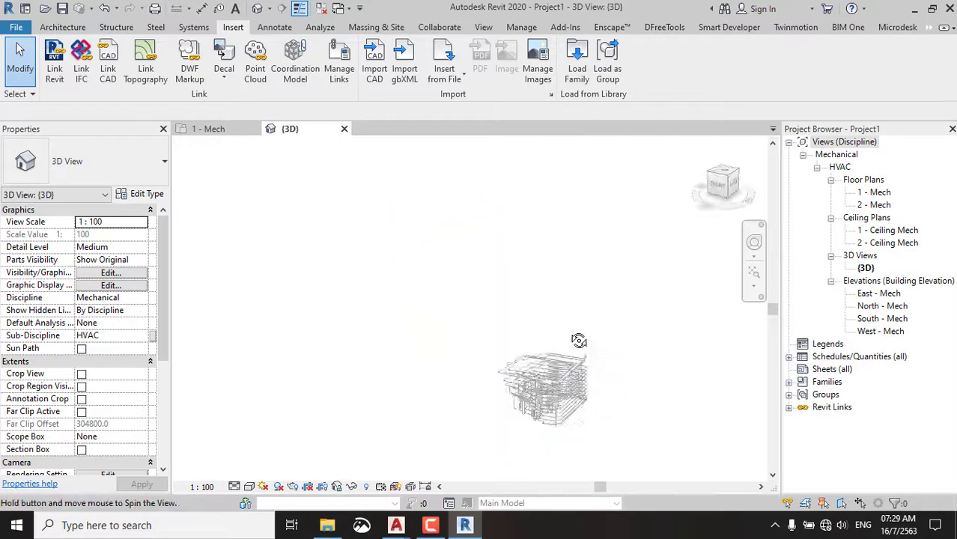
Change the {3D} view's Discipline from Mechanical to Coordination, orbiting to inspect the building.
middle_click_drag(531, 405, 586, 427, "shift")
scroll(585, 427, "up", 2)
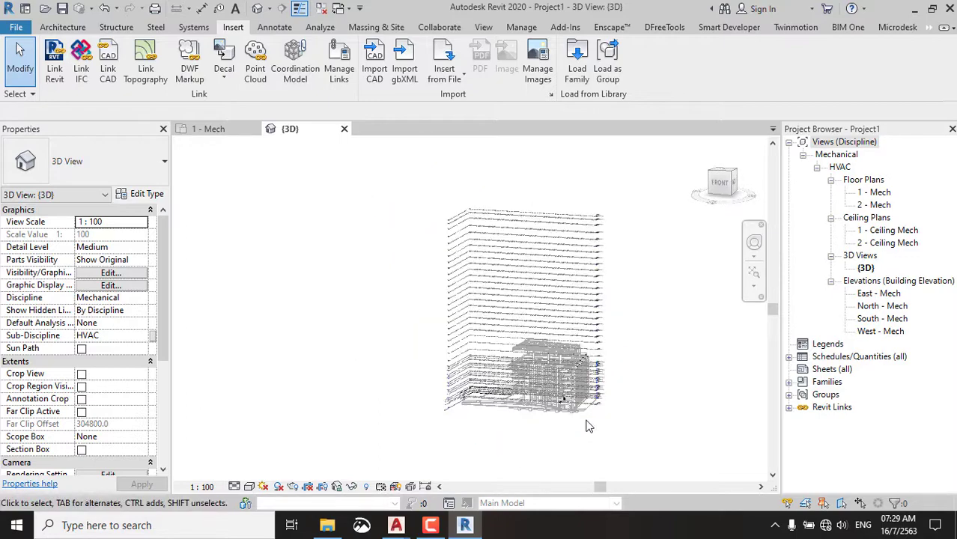
scroll(587, 424, "up", 1)
scroll(587, 423, "up", 2)
scroll(589, 425, "up", 2)
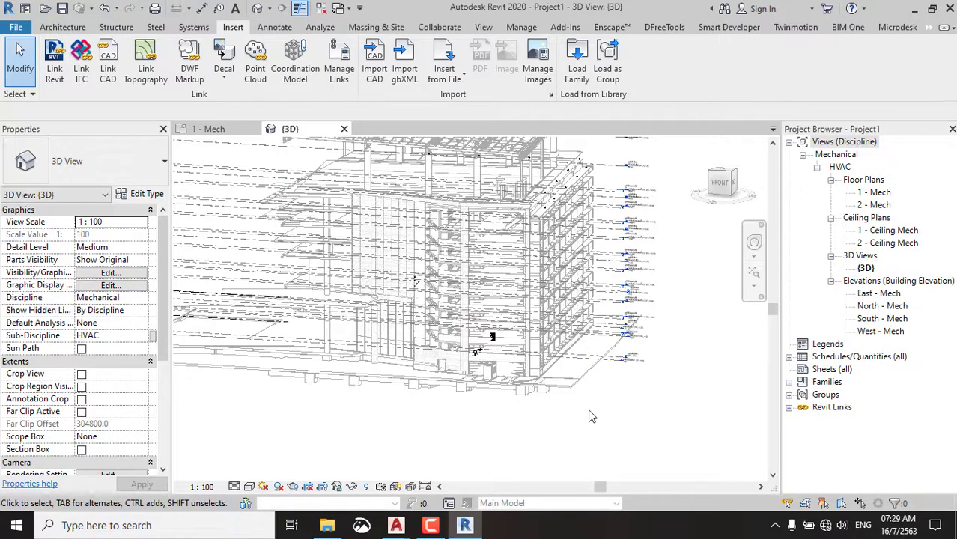
scroll(555, 386, "down", 3)
mouse_move(556, 404)
middle_mouse_down("shift")
mouse_move(576, 337)
mouse_move(619, 337)
mouse_move(637, 398)
mouse_move(258, 398)
mouse_move(187, 360)
middle_mouse_up("shift")
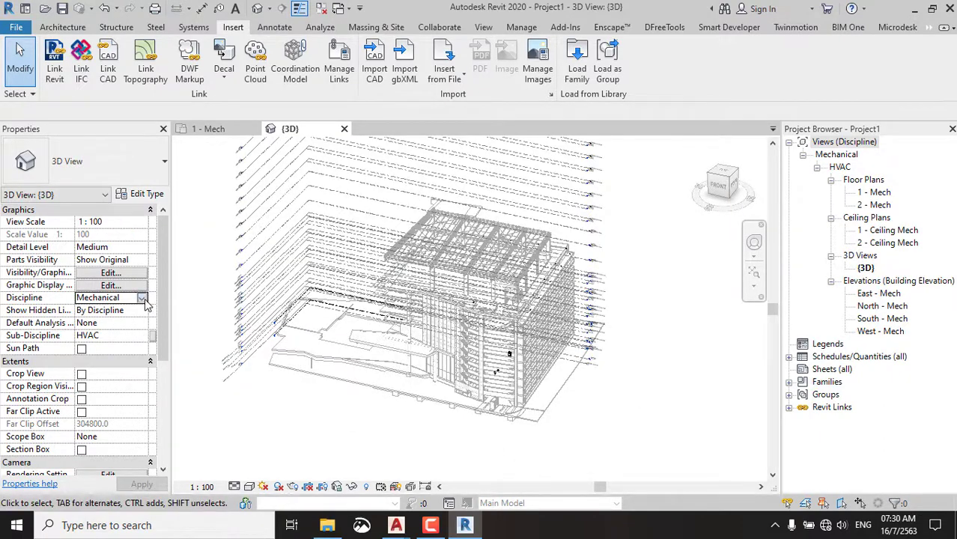
left_click(141, 298)
left_click(108, 363)
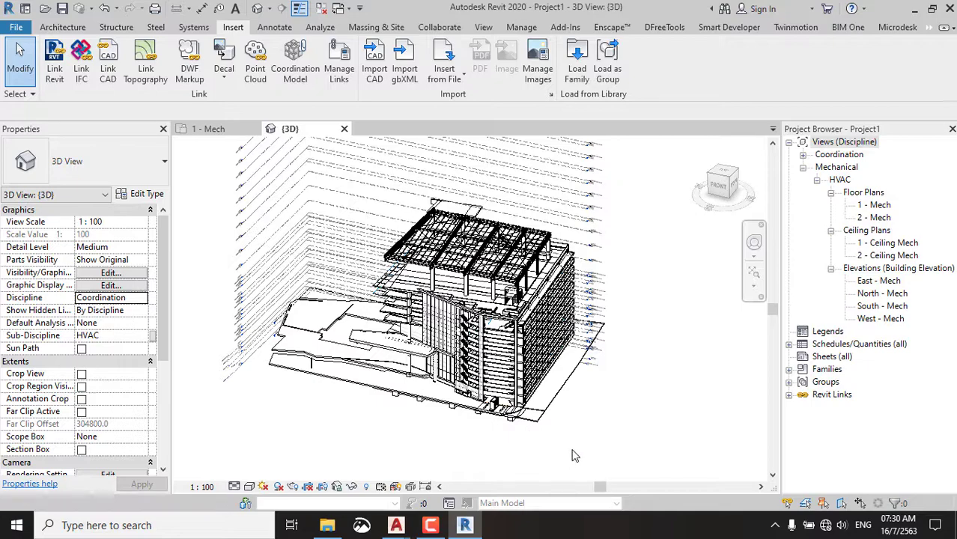
middle_click_drag(570, 465, 359, 308, "shift")
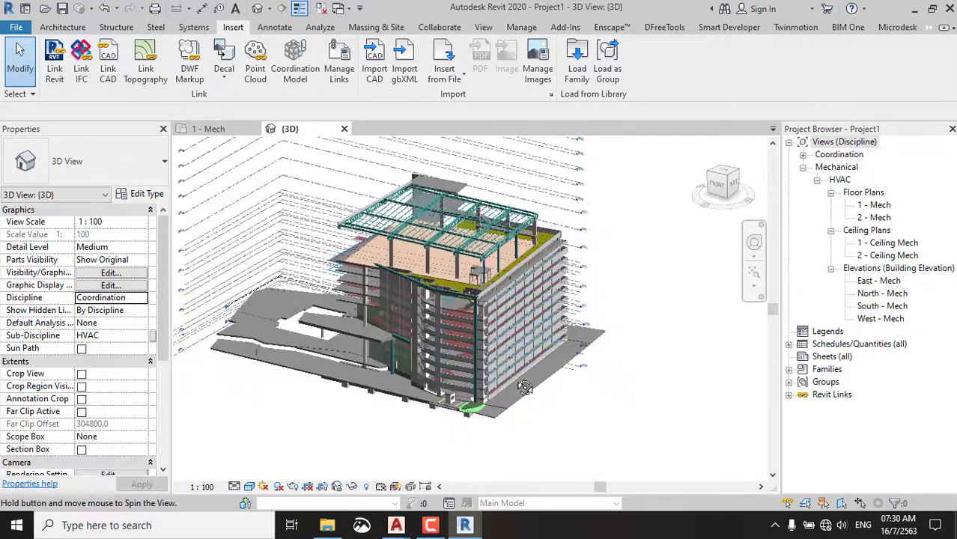
scroll(359, 308, "up", 3)
scroll(374, 300, "up", 3)
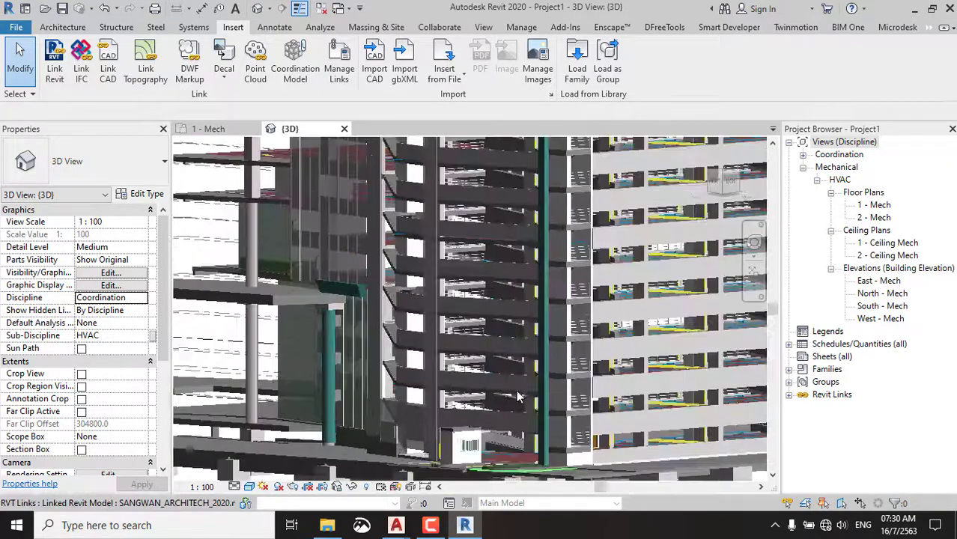
scroll(394, 292, "up", 2)
scroll(395, 292, "down", 2)
scroll(427, 284, "down", 2)
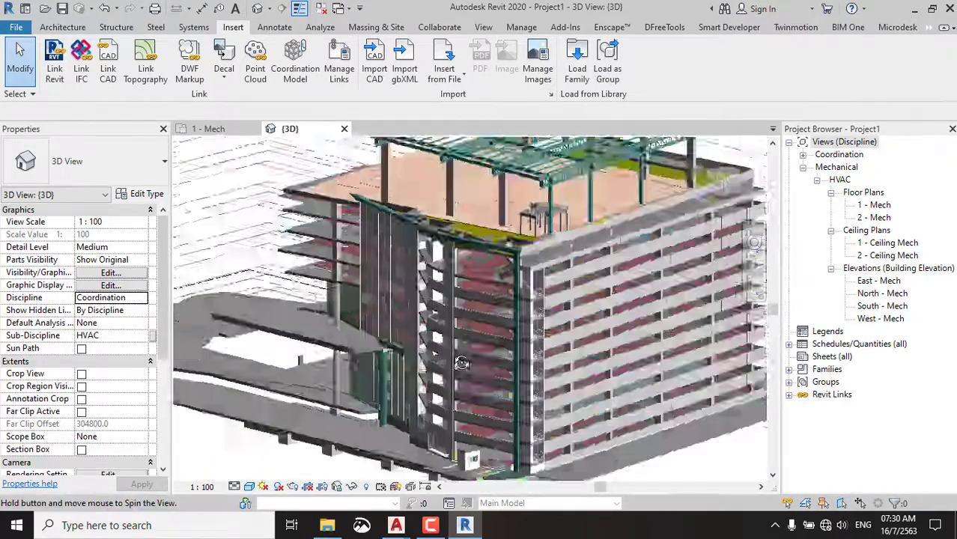
scroll(464, 277, "down", 2)
scroll(502, 270, "down", 2)
scroll(502, 269, "up", 2)
scroll(513, 307, "up", 2)
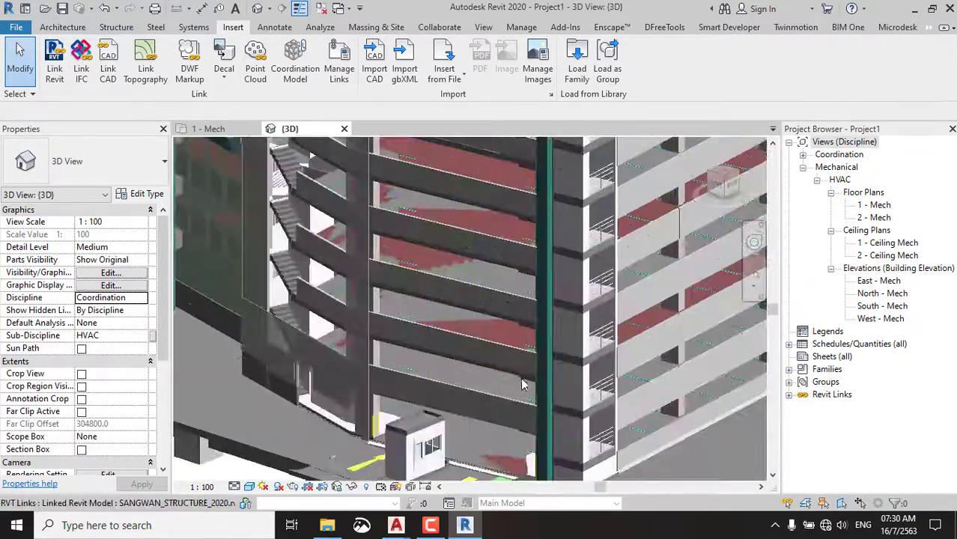
scroll(524, 345, "up", 2)
scroll(540, 395, "up", 1)
scroll(540, 395, "down", 1)
scroll(517, 393, "down", 2)
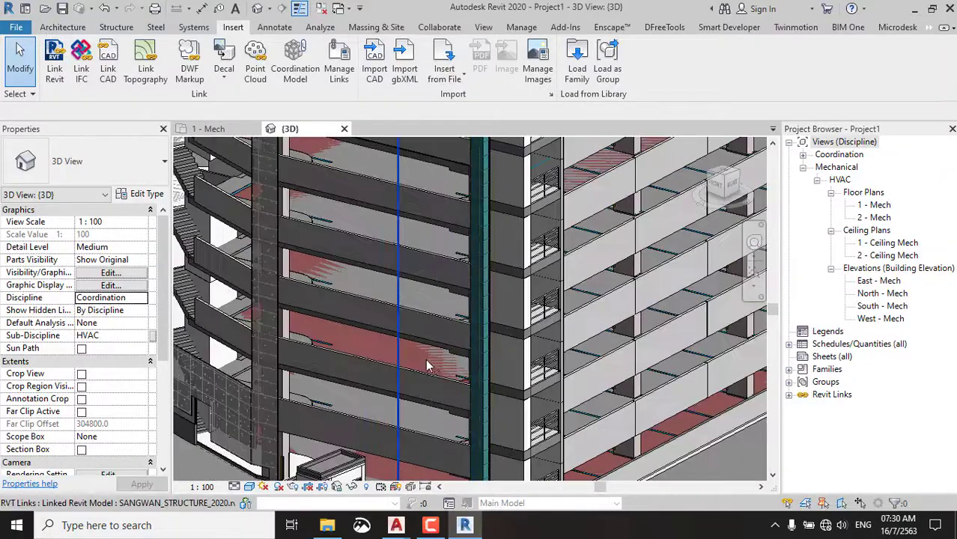
scroll(486, 389, "down", 2)
scroll(479, 386, "up", 2)
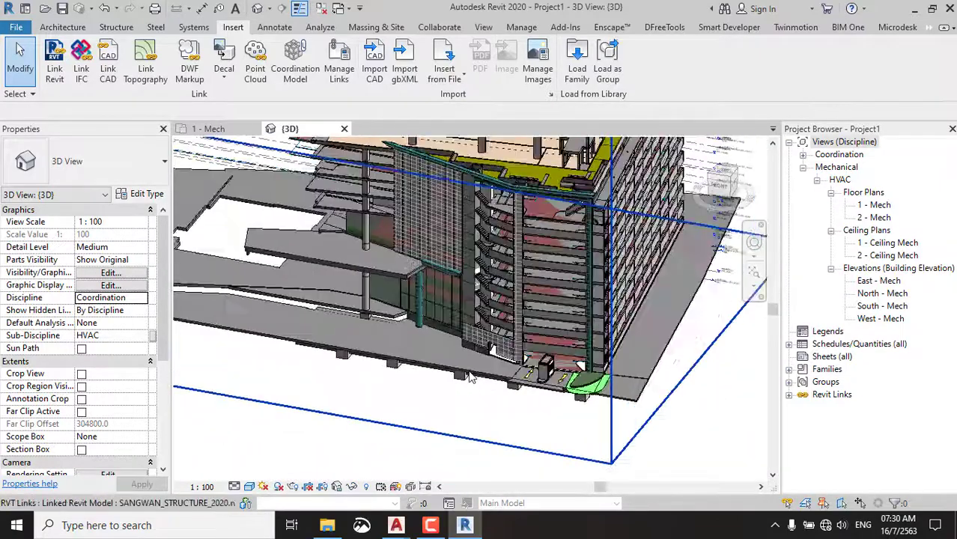
middle_click_drag(479, 386, 631, 279, "shift")
scroll(631, 280, "up", 3)
scroll(632, 279, "up", 2)
scroll(620, 209, "up", 2)
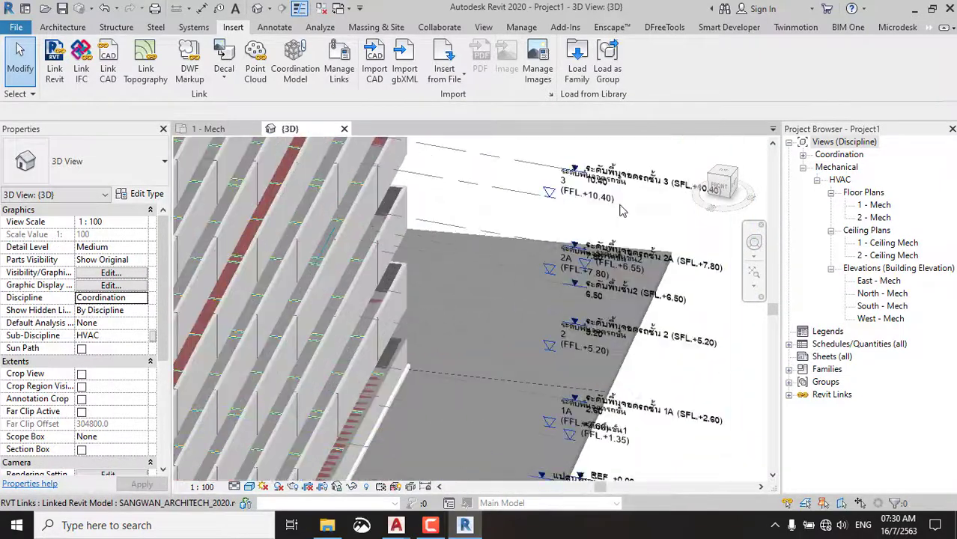
scroll(620, 210, "up", 2)
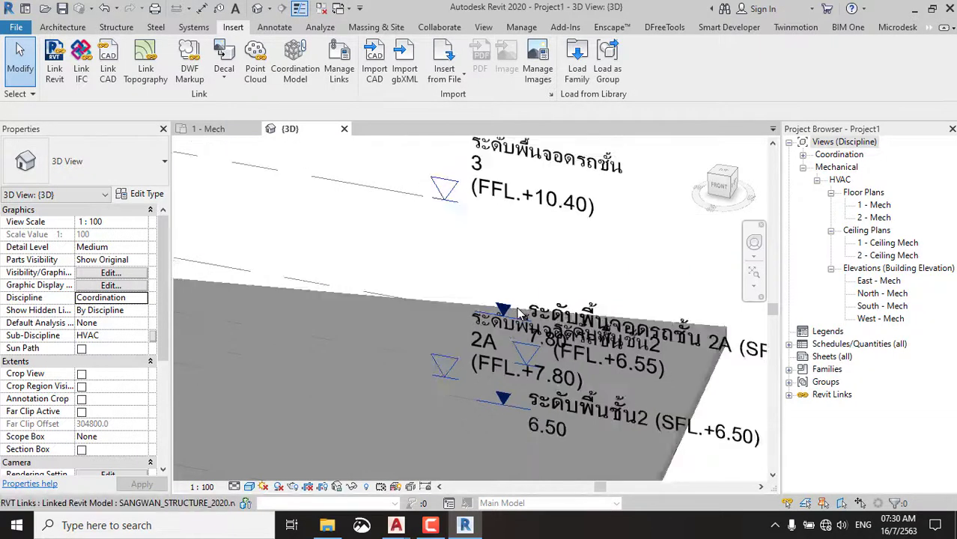
scroll(519, 313, "down", 2)
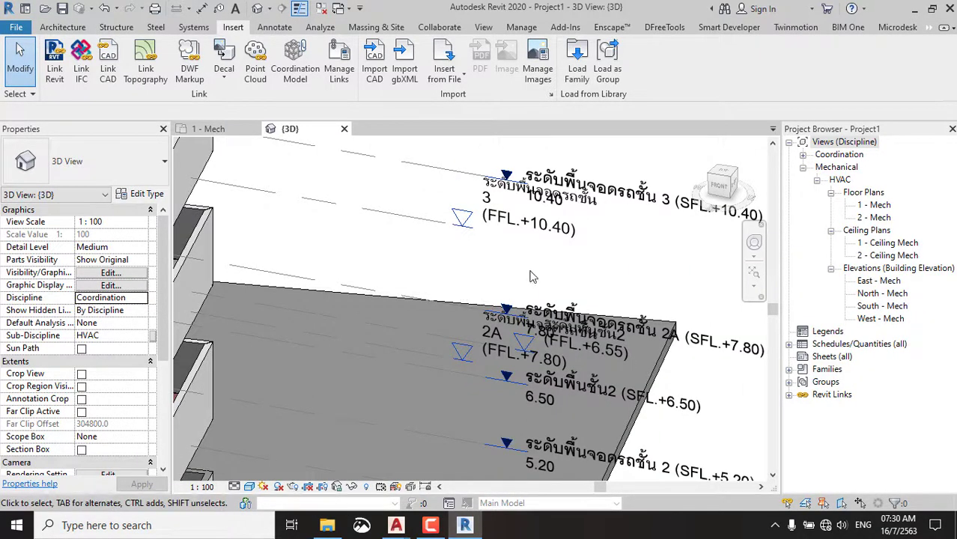
mouse_move(530, 277)
middle_mouse_down()
mouse_move(502, 359)
mouse_move(539, 301)
middle_mouse_up()
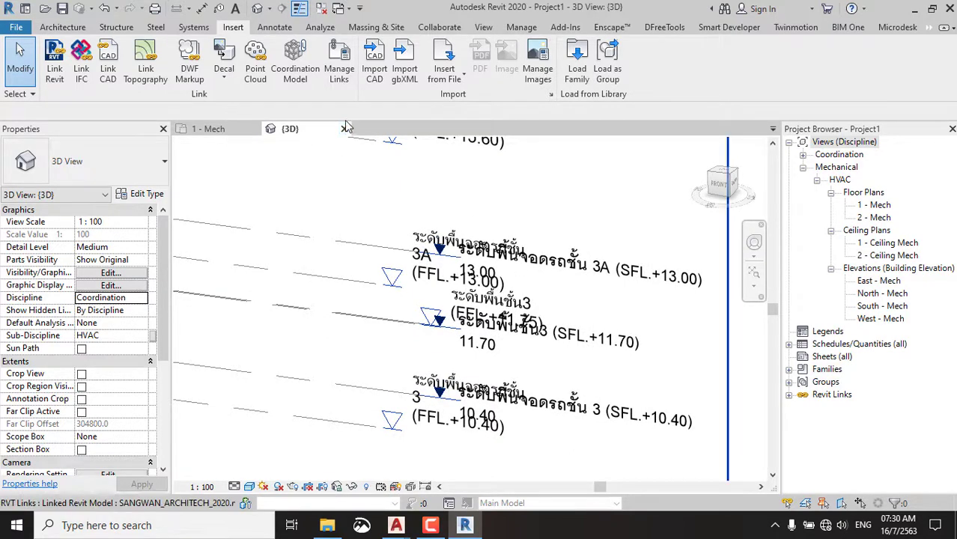
Close the {3D} view and return to the 1 - Mech plan.
left_click(344, 128)
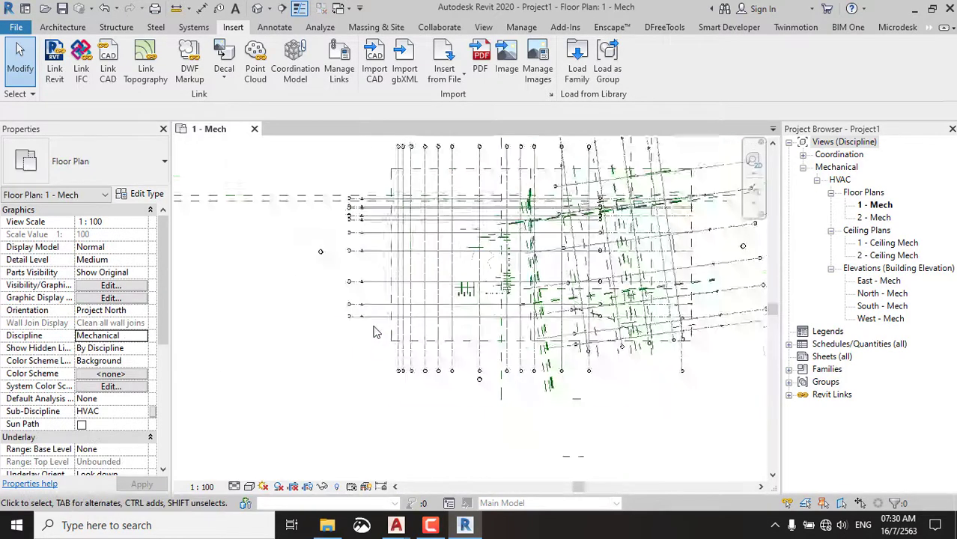
scroll(541, 235, "down", 2)
scroll(543, 236, "up", 2)
scroll(539, 228, "up", 2)
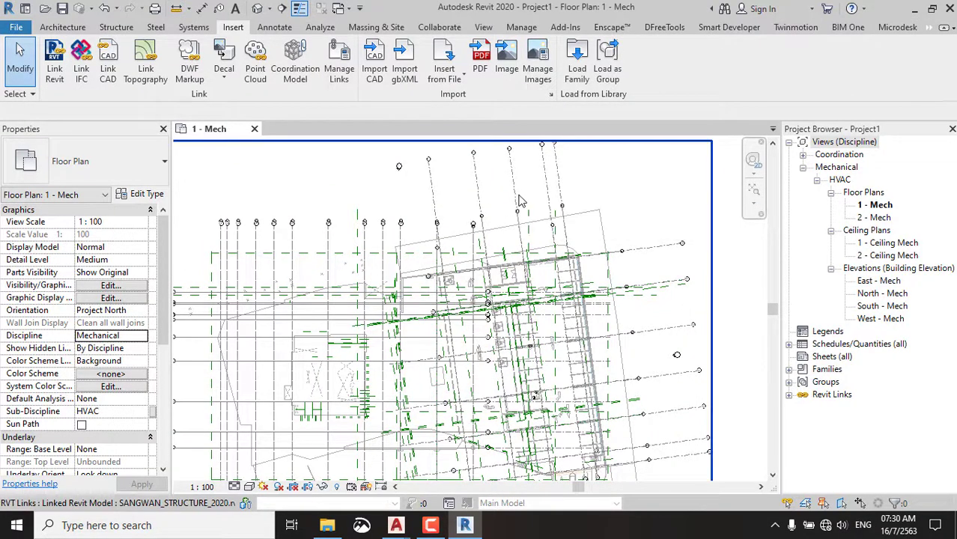
Unload the SANGWAN_STRUCTURE_2020.rvt link from Revit Links.
left_click(789, 396)
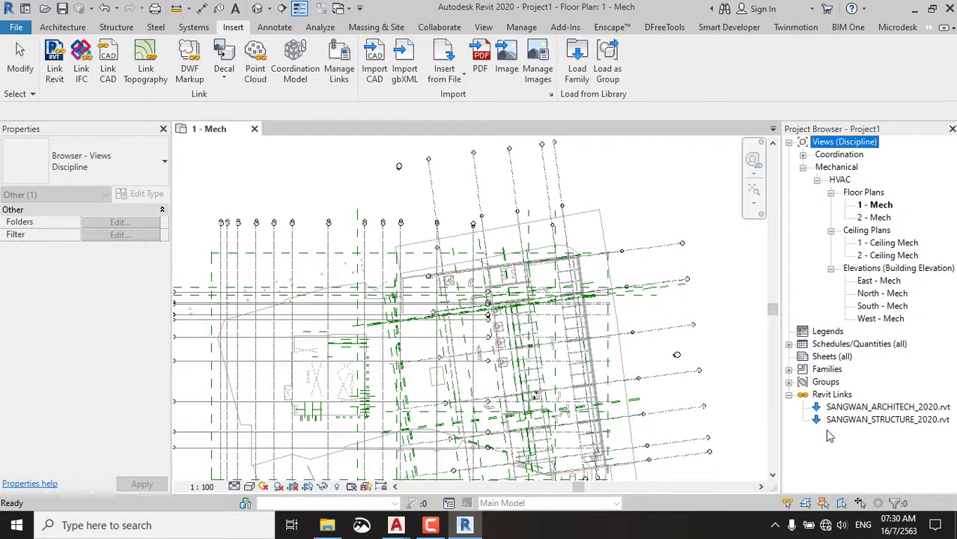
left_click(838, 421)
right_click(839, 421)
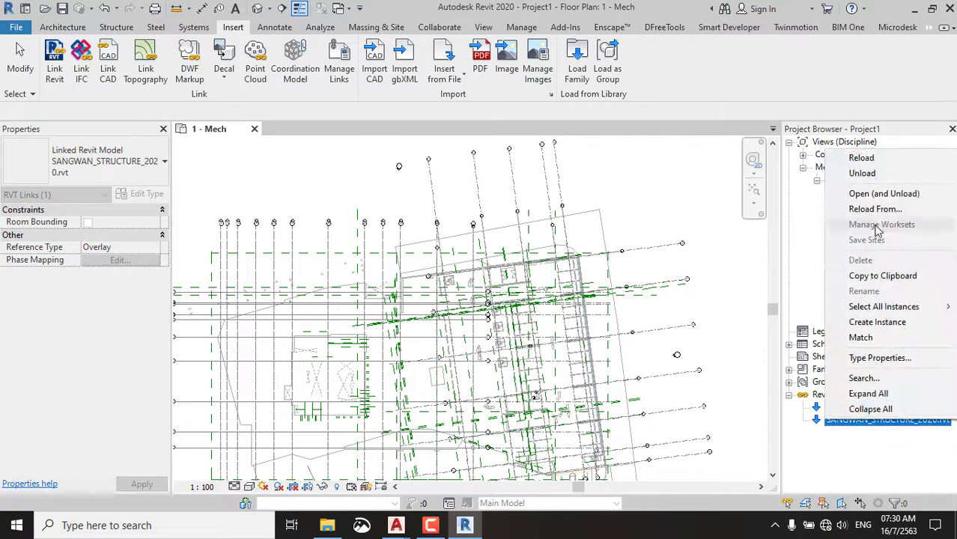
left_click(861, 174)
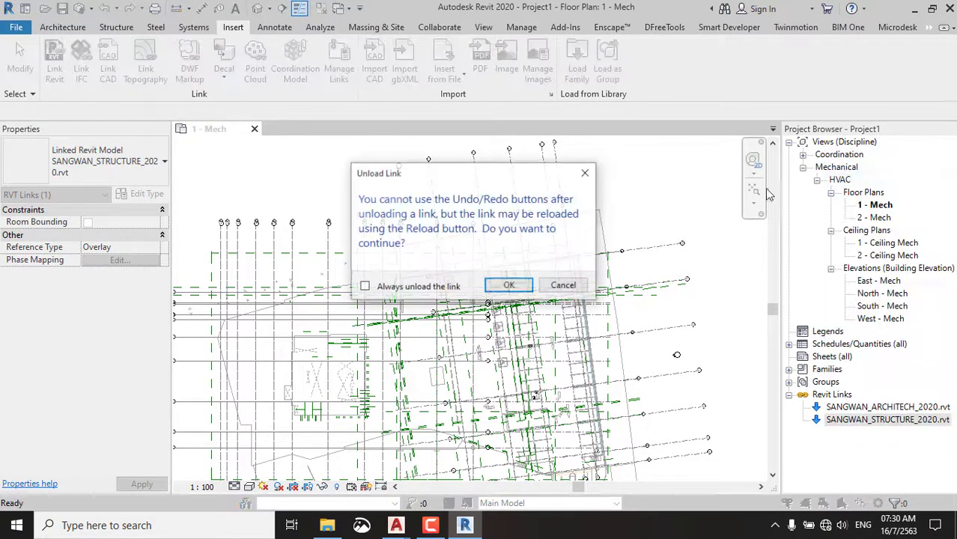
left_click(529, 286)
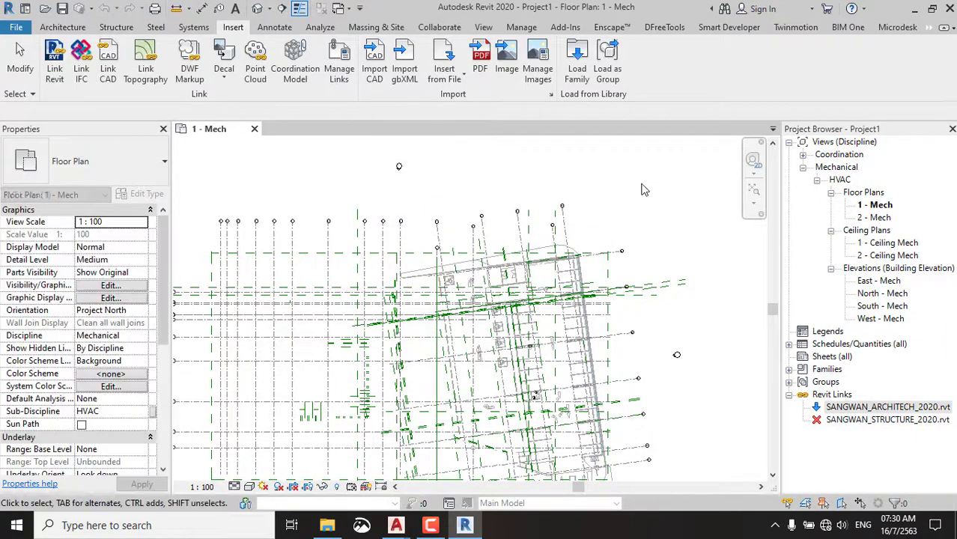
scroll(588, 266, "up", 3)
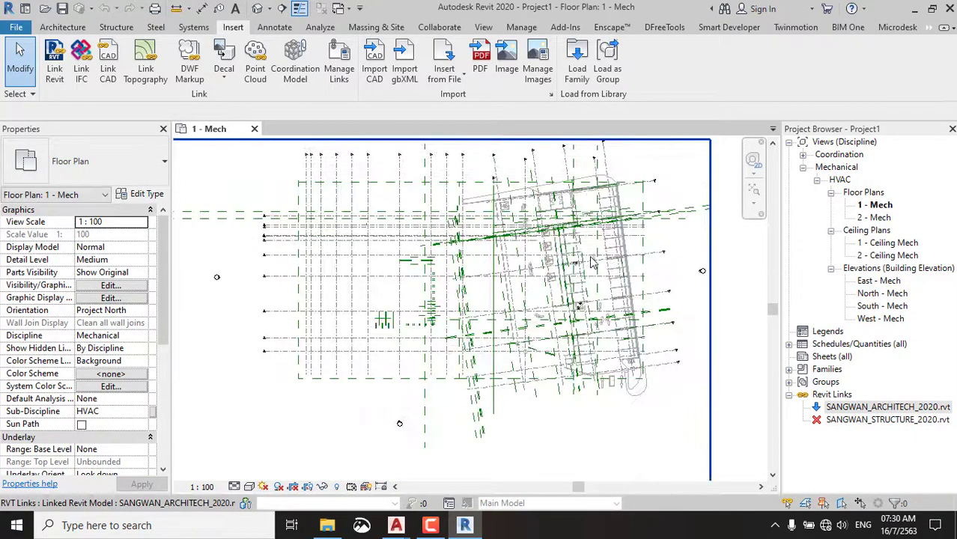
Select the linked architectural model in the 1 - Mech plan.
left_click(592, 253)
left_click(591, 250)
left_click(521, 180)
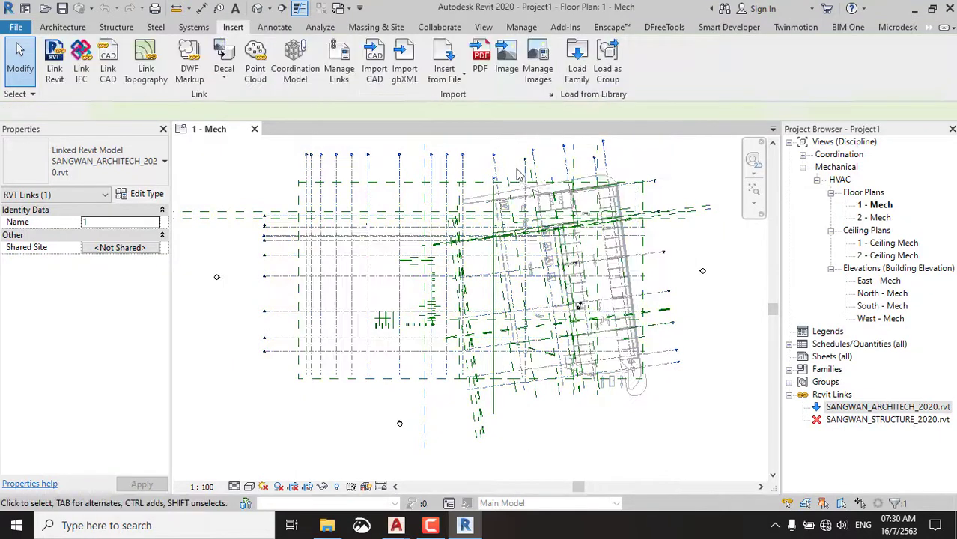
left_click(530, 160)
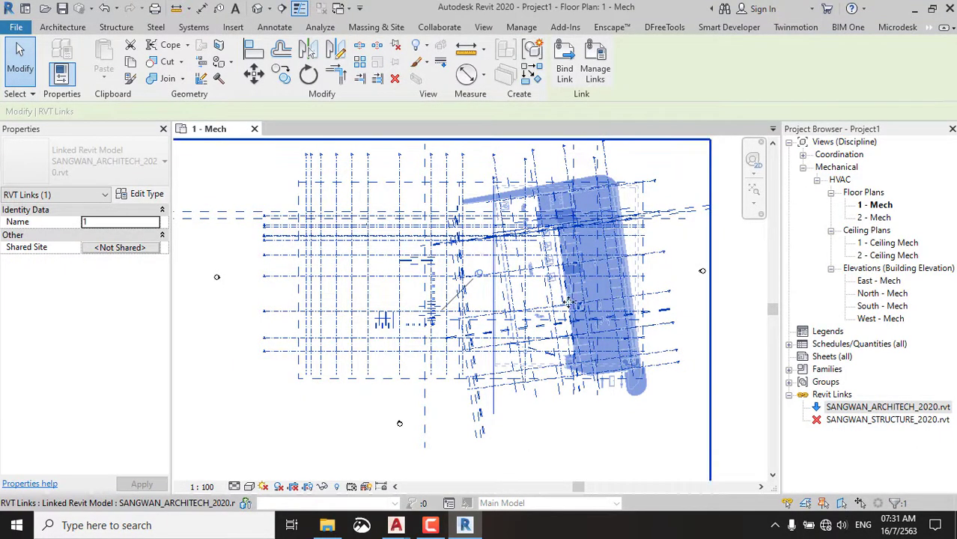
Copy/Monitor the architectural link's grid lines via crossing selection, then finish.
left_click(442, 28)
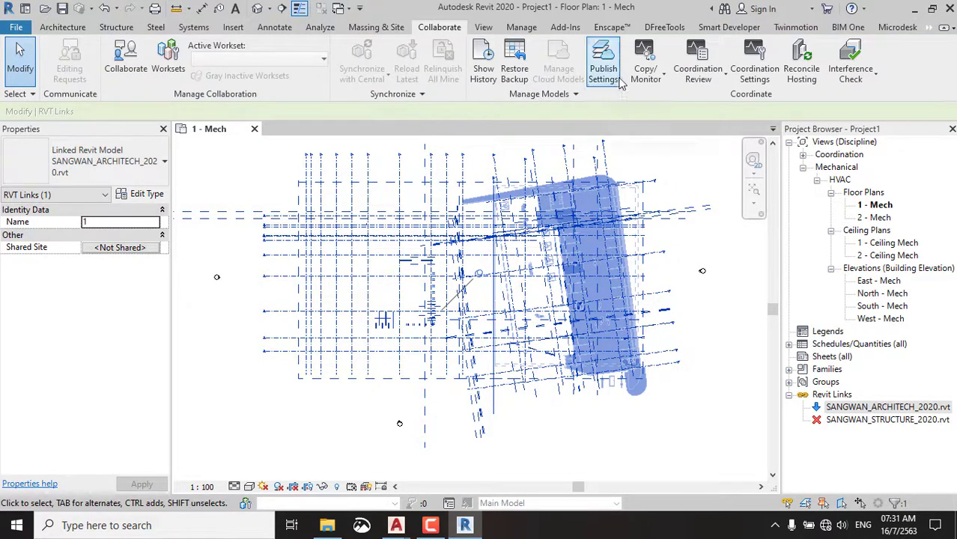
left_click(646, 67)
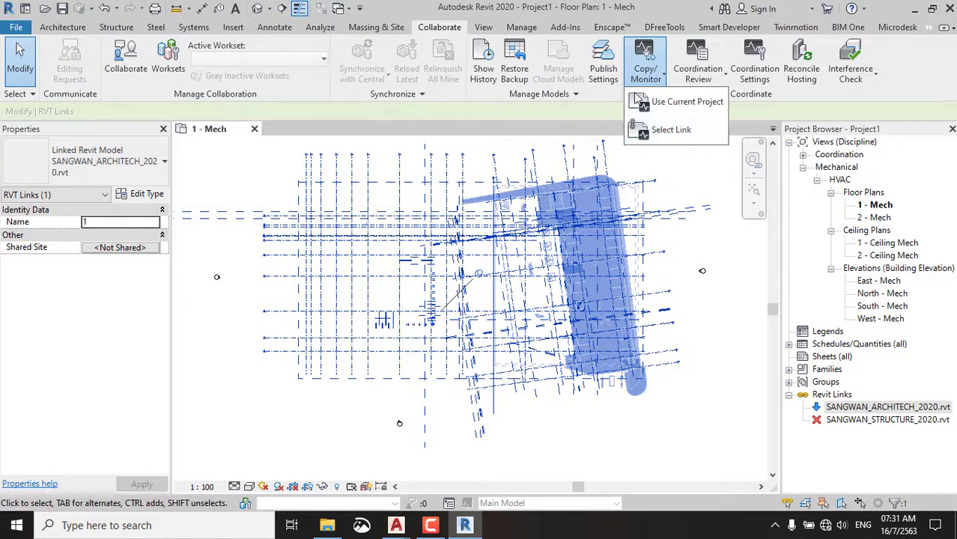
left_click(657, 132)
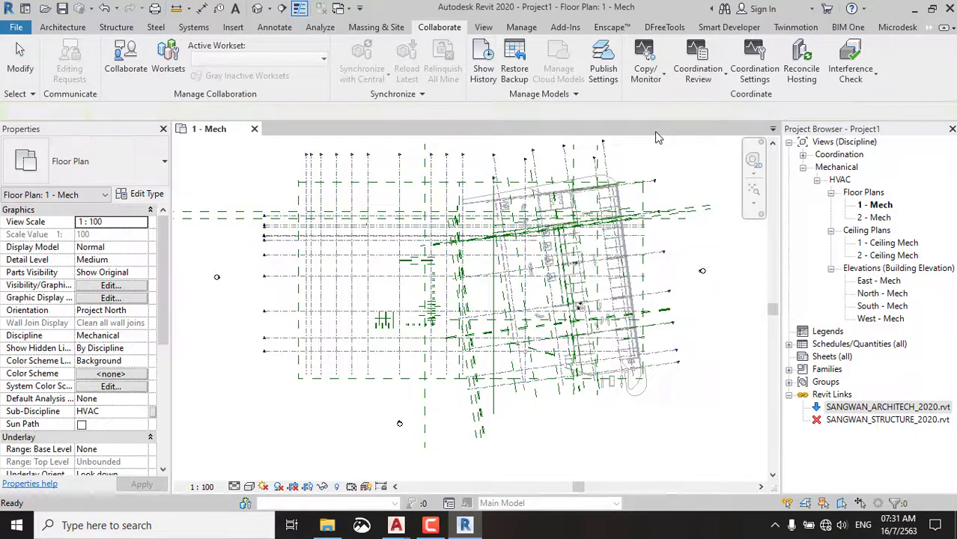
left_click(619, 193)
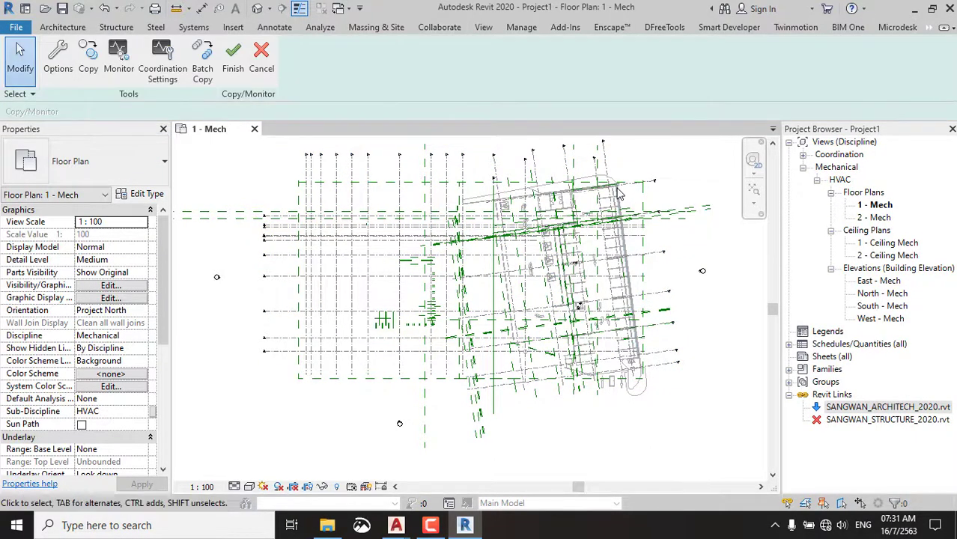
left_click(89, 56)
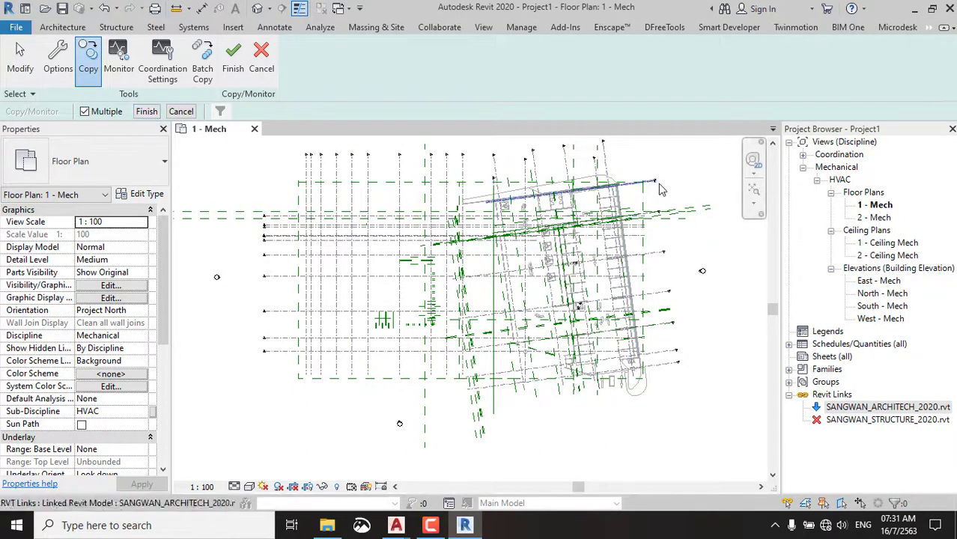
left_click_drag(693, 176, 272, 418)
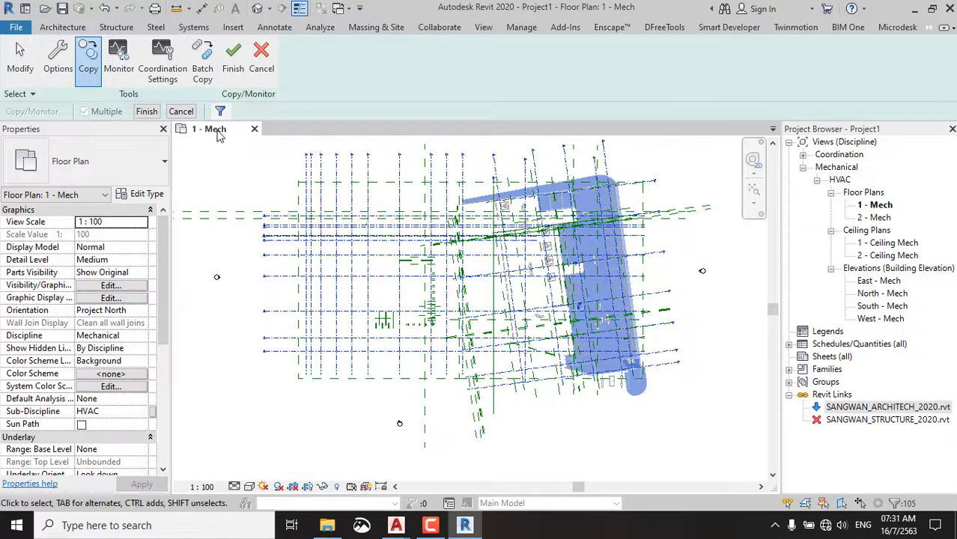
left_click(157, 113)
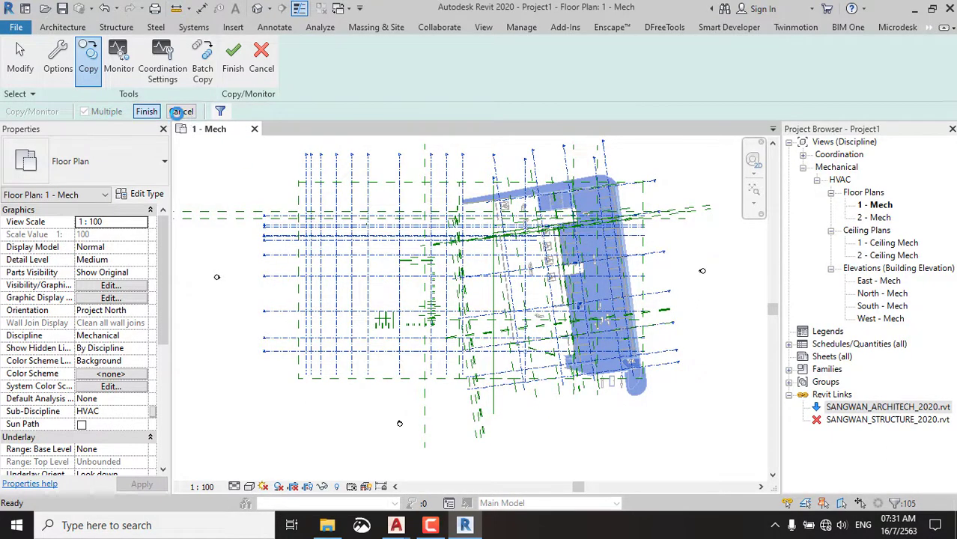
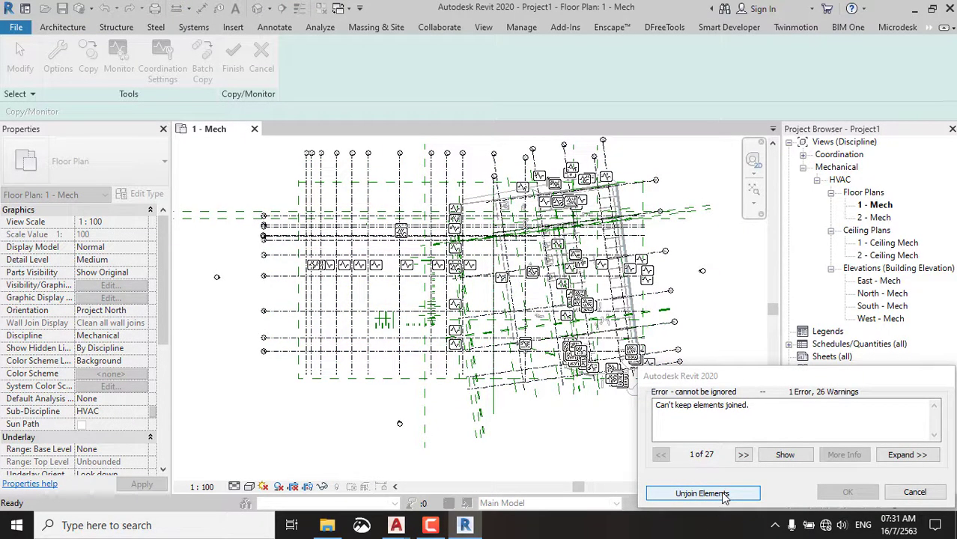
Unjoin the elements that cannot stay joined and clear the selection in Copy/Monitor.
left_click(703, 493)
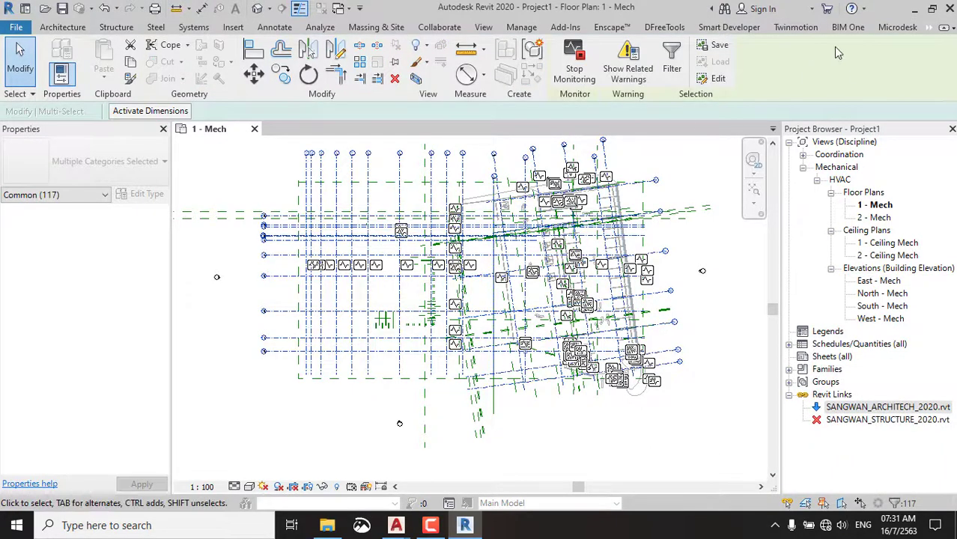
left_click(929, 30)
left_click(920, 56)
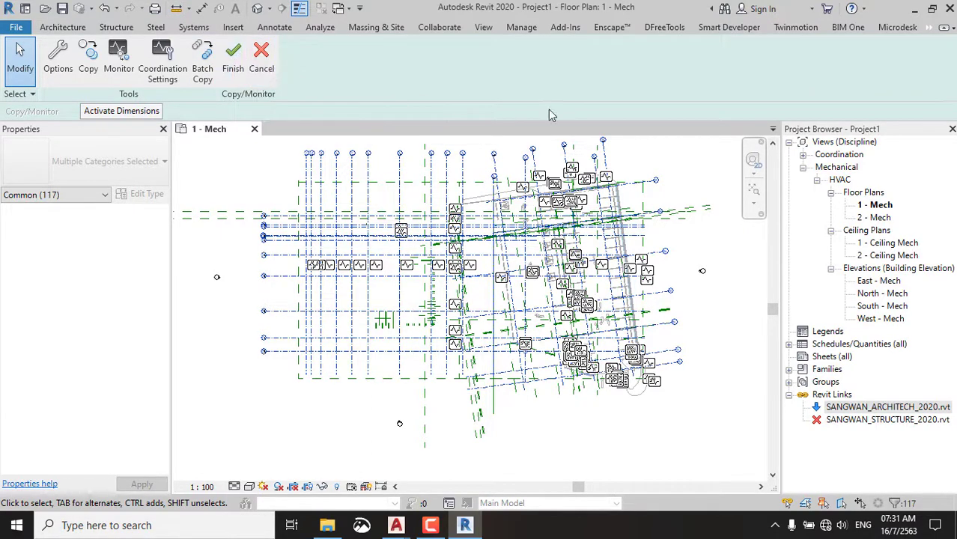
key("Escape")
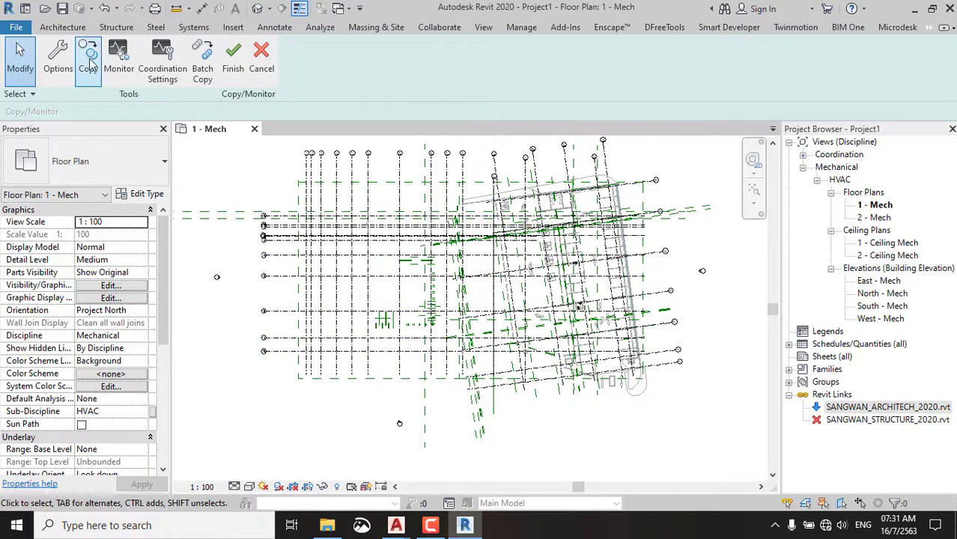
Copy the linked model's 35 grids into the project, filtering the window selection to Grids only.
left_click(89, 60)
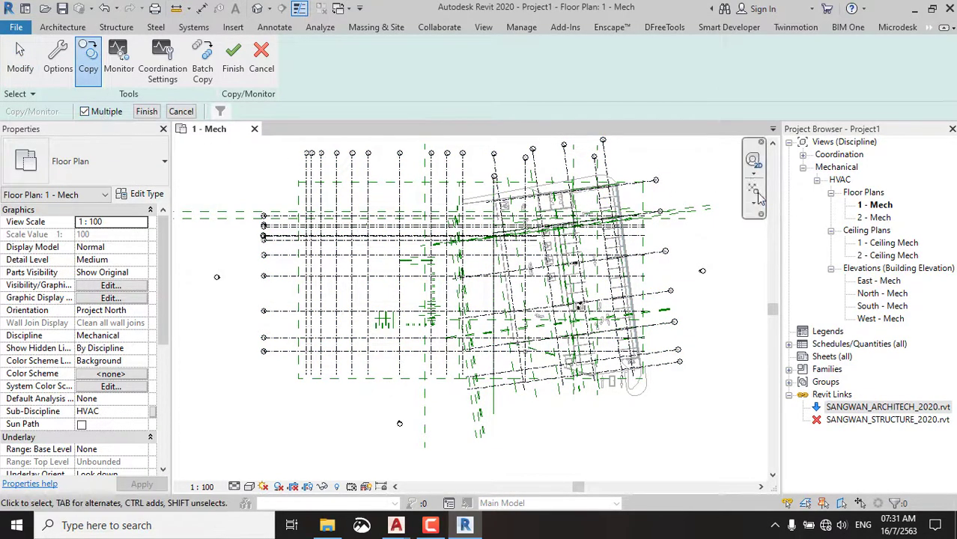
left_click_drag(701, 165, 282, 398)
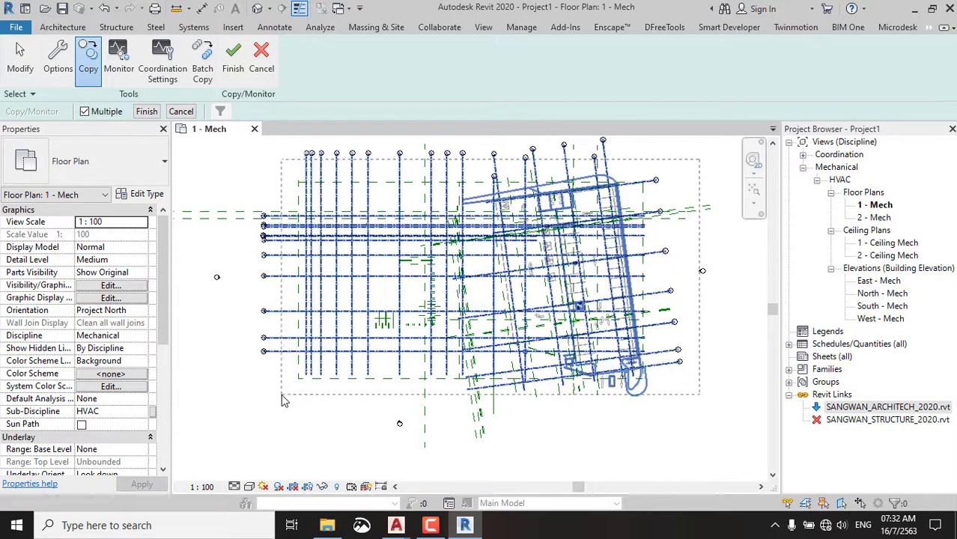
left_click(220, 111)
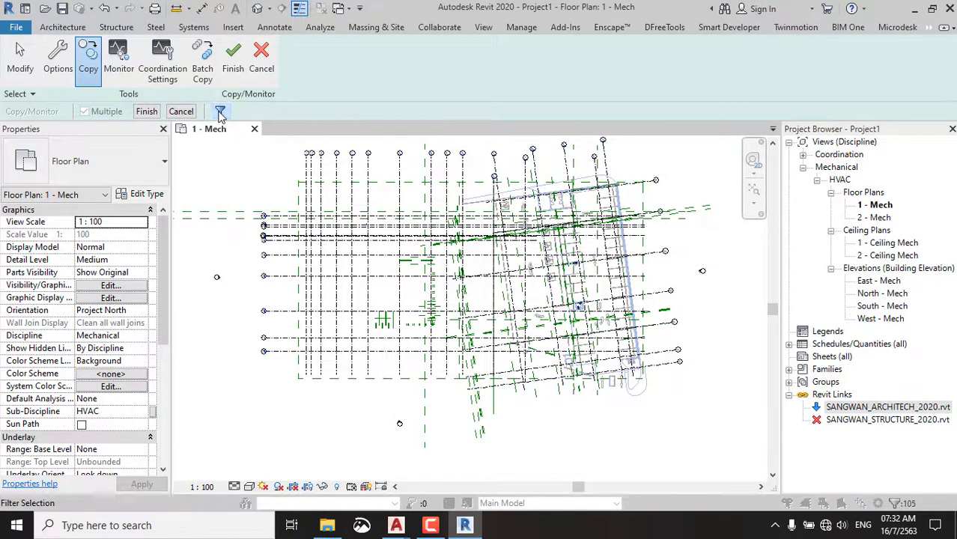
left_click(354, 172)
left_click(354, 182)
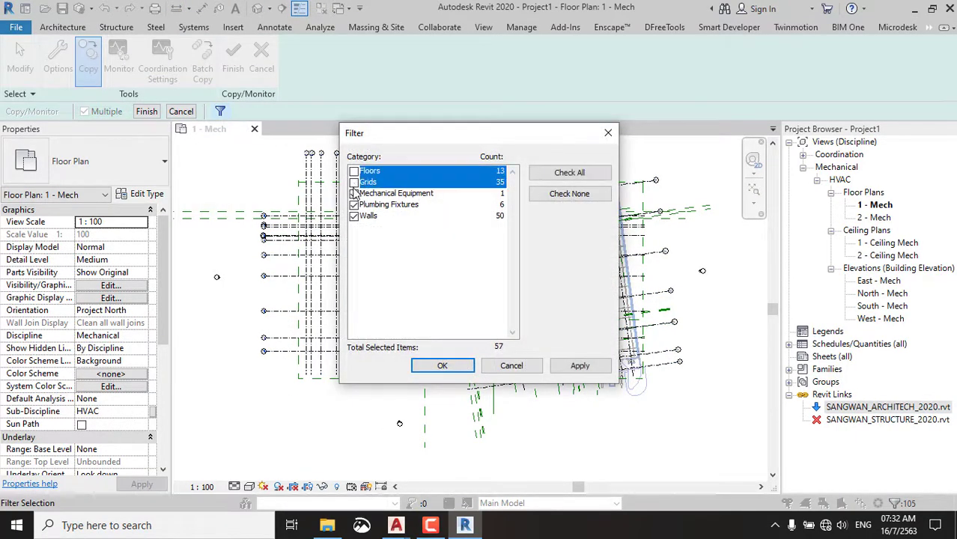
left_click(355, 193)
left_click(354, 216)
left_click(354, 182)
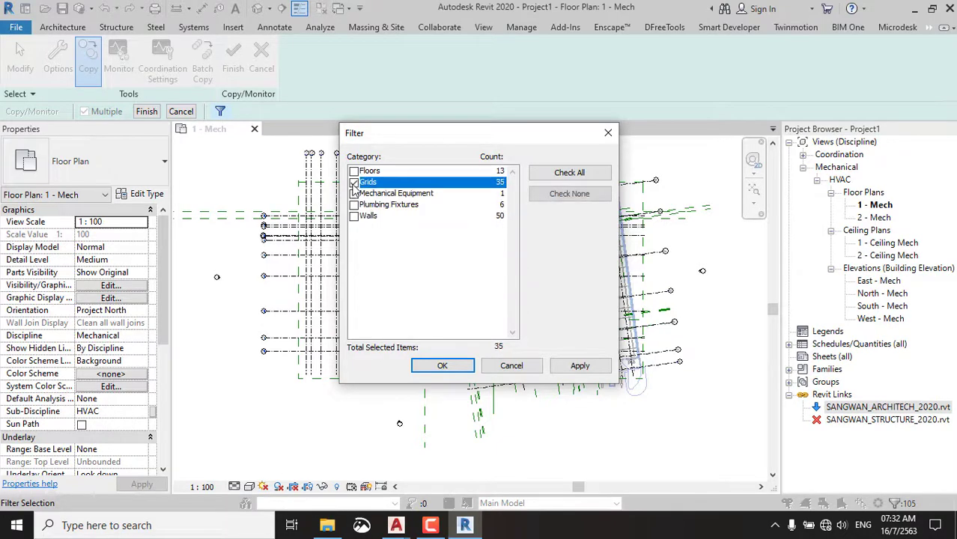
left_click(442, 365)
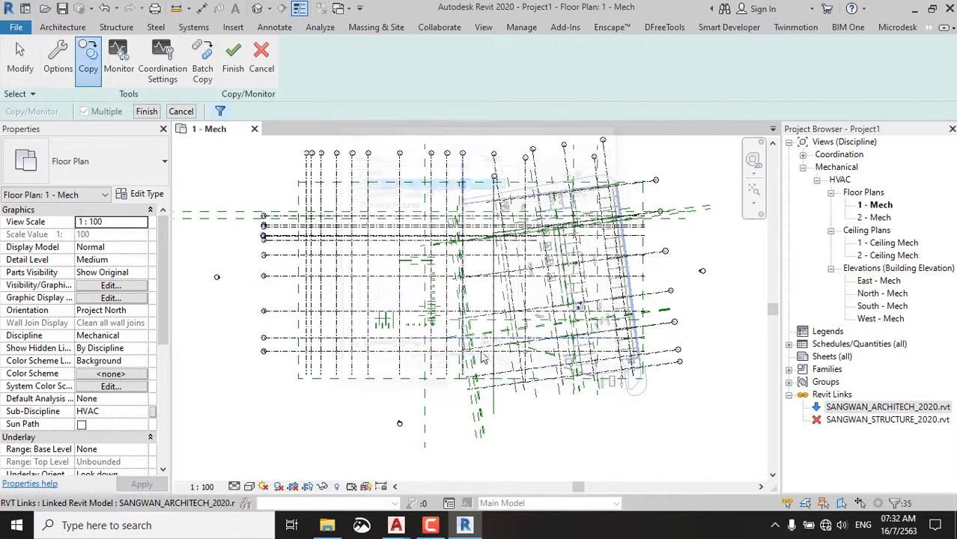
left_click(234, 56)
Inspect the copied grid 10 and a wall in the 1 - Mech plan.
scroll(591, 161, "up", 5)
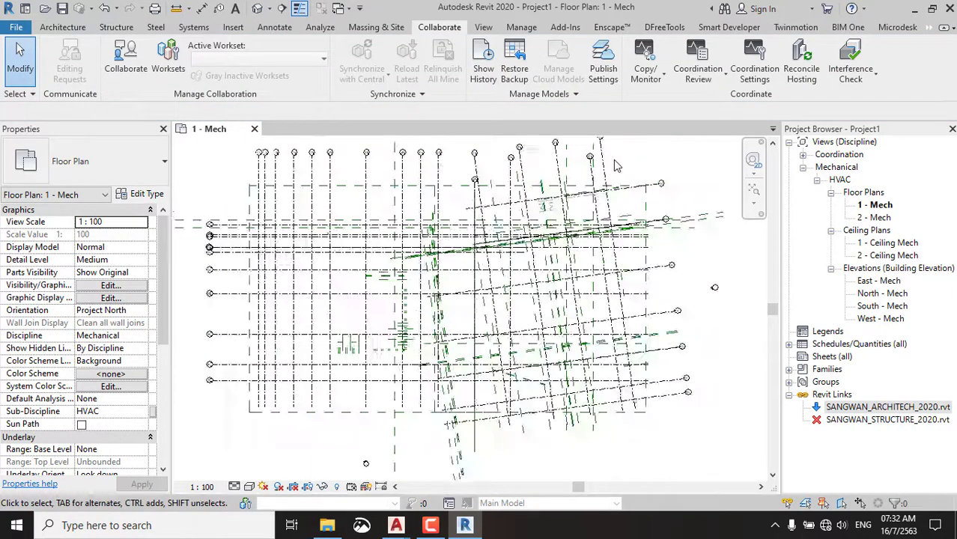
left_click(597, 163)
scroll(597, 164, "up", 2)
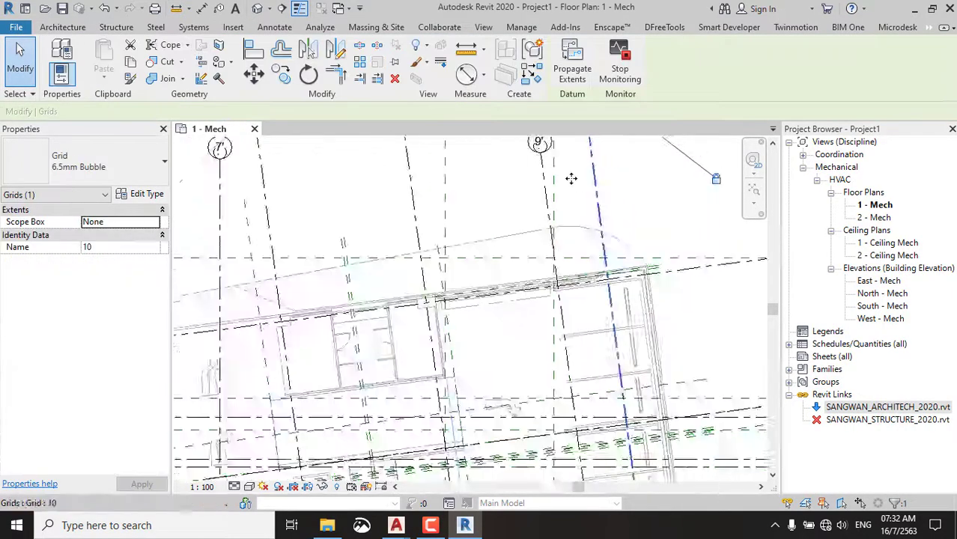
scroll(584, 225, "down", 4)
scroll(592, 250, "up", 3)
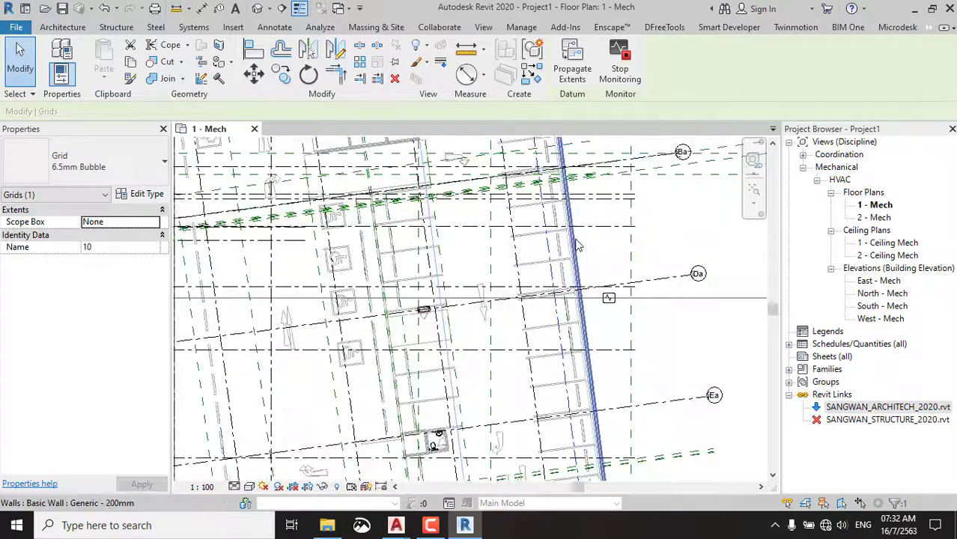
left_click(574, 242)
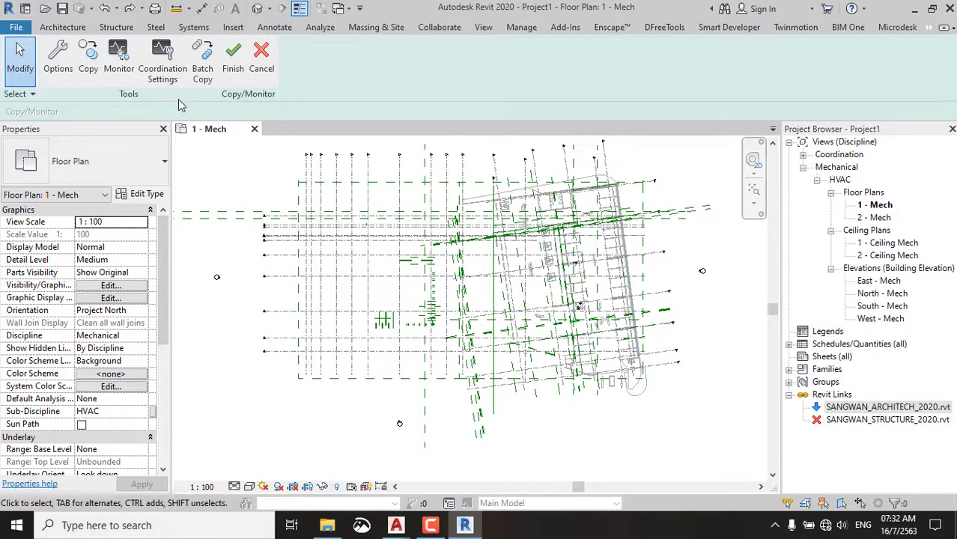
Copy the linked building's grids again, filtering out Floors, Walls, Mechanical Equipment and Plumbing Fixtures.
left_click(88, 60)
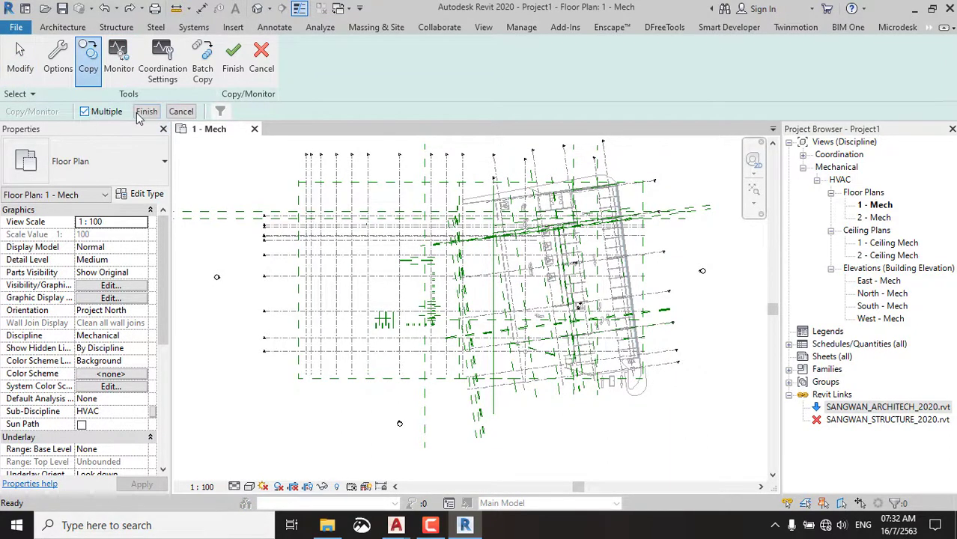
left_click_drag(683, 171, 278, 402)
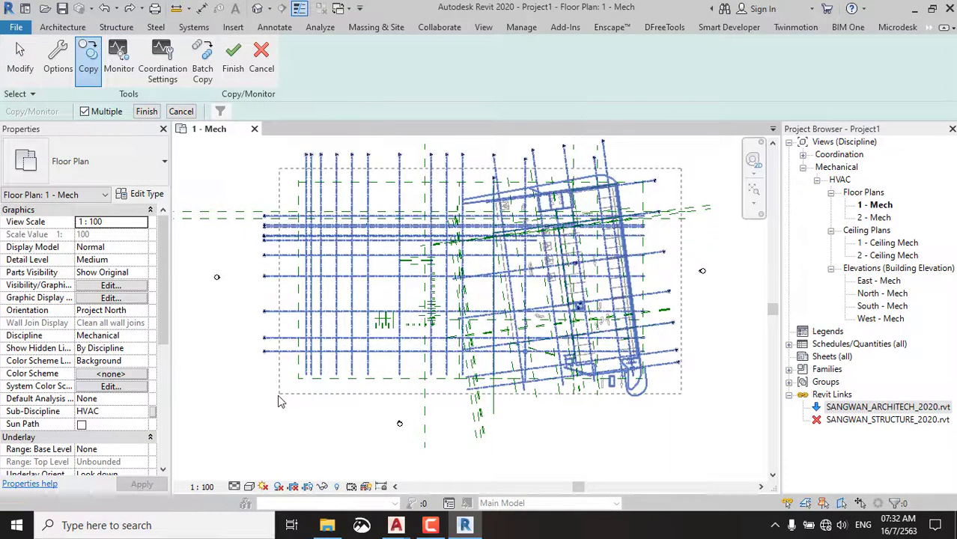
left_click(221, 111)
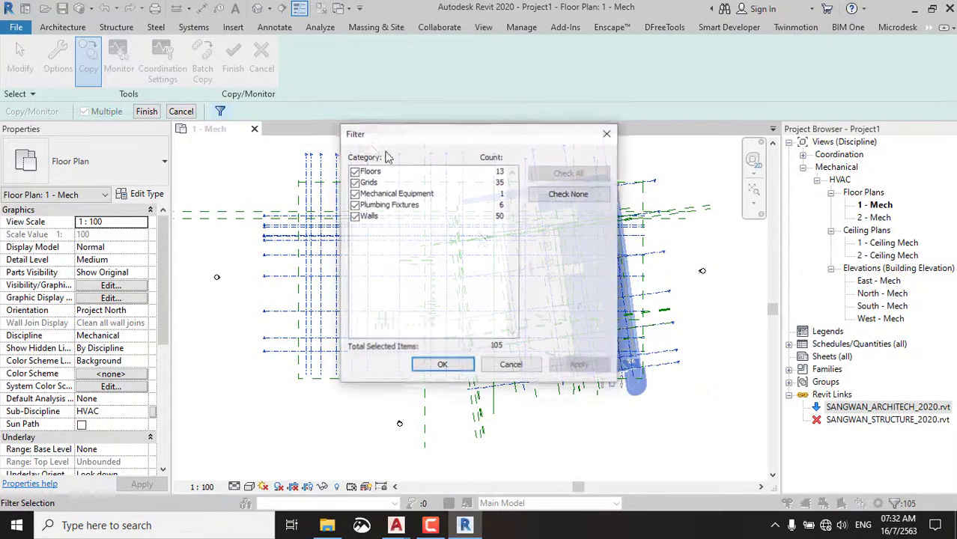
left_click(354, 205)
left_click(354, 215)
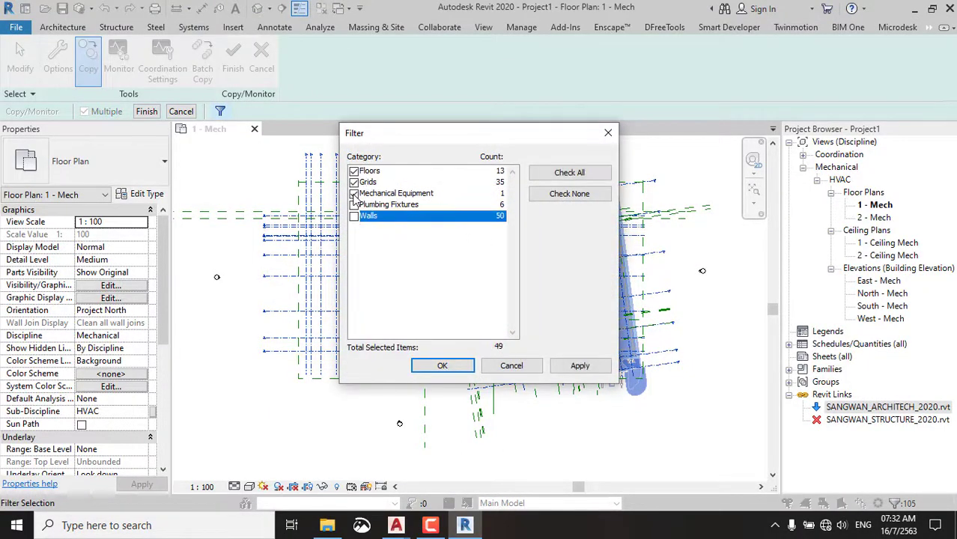
left_click(353, 193)
left_click(354, 171)
left_click(441, 365)
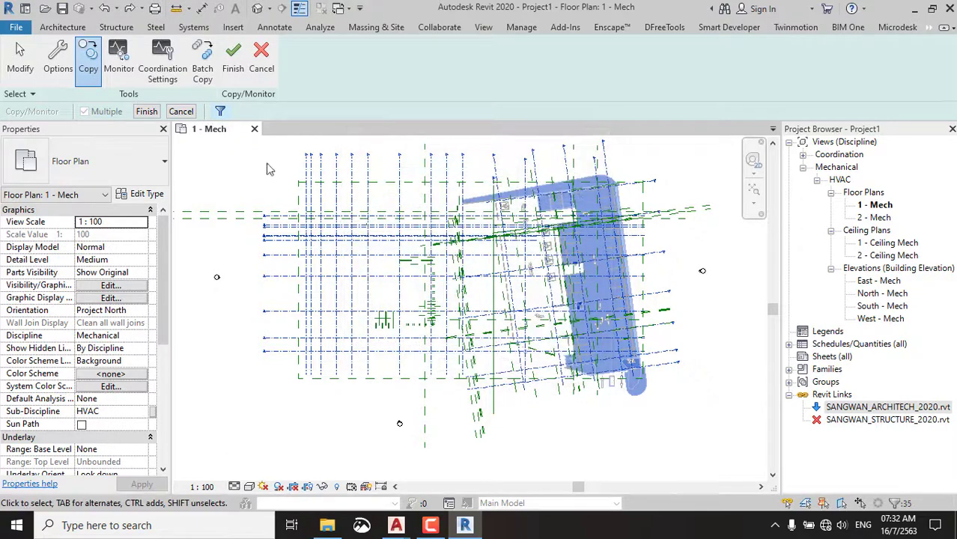
left_click(148, 113)
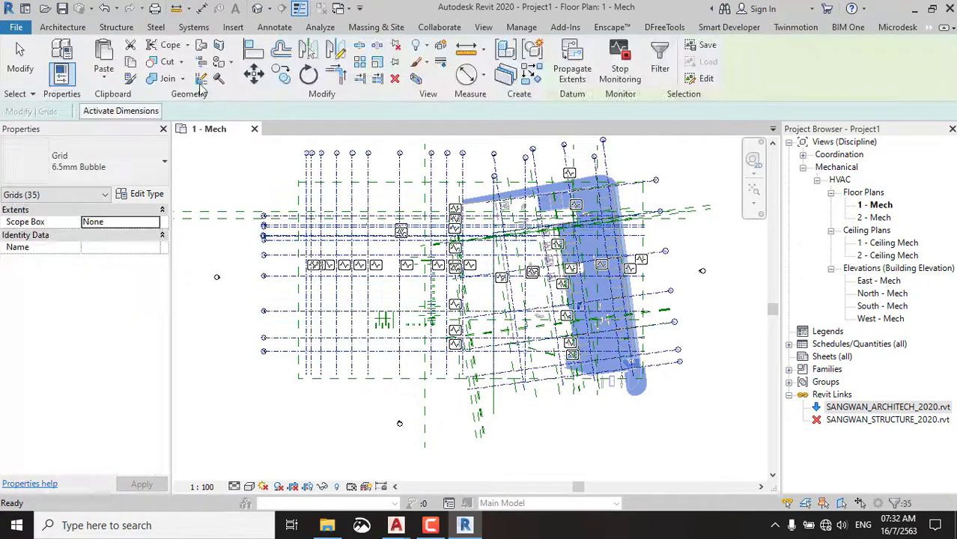
Change the 35 copied grids to the 3.5mm Bubble grid type.
left_click(133, 164)
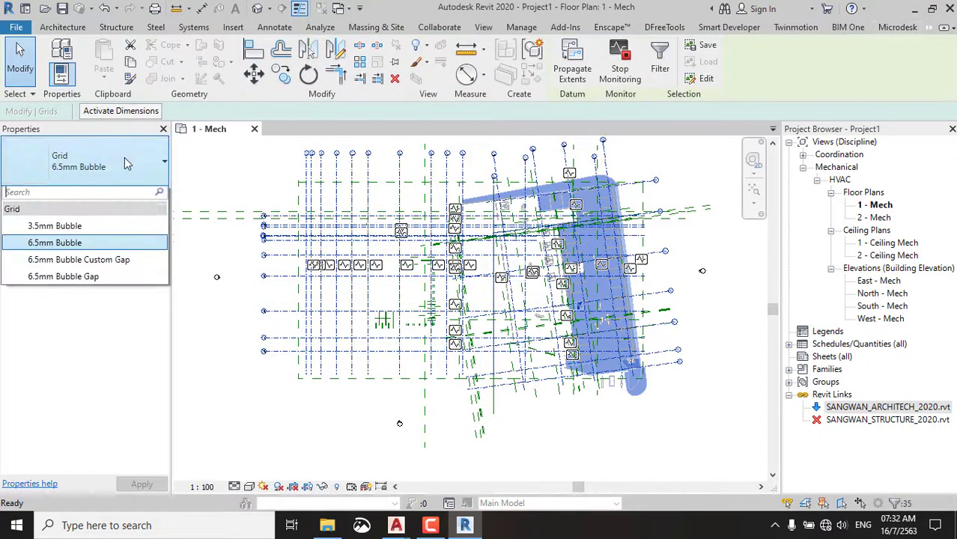
left_click(69, 229)
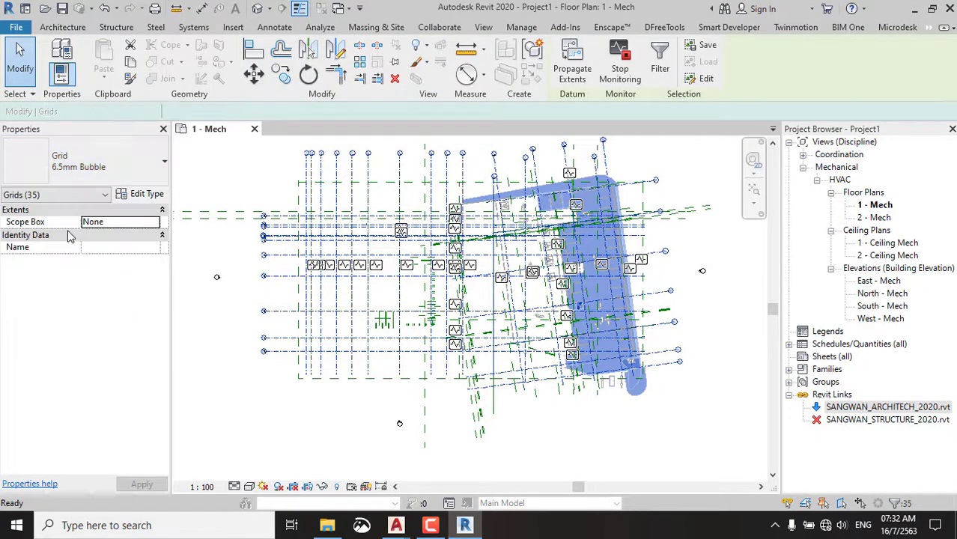
scroll(503, 155, "up", 2)
scroll(503, 154, "up", 3)
scroll(503, 154, "up", 3)
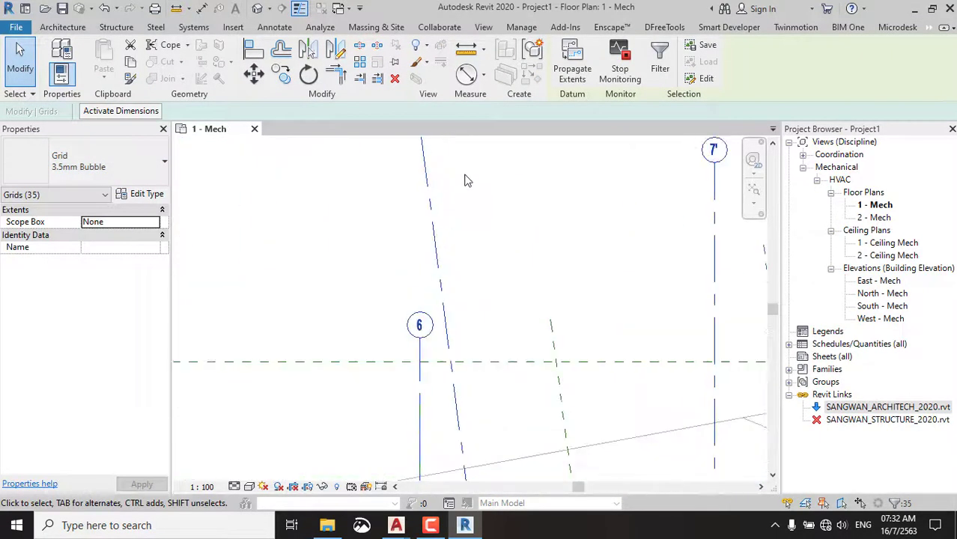
scroll(438, 311, "up", 1)
scroll(438, 310, "down", 2)
scroll(438, 311, "down", 2)
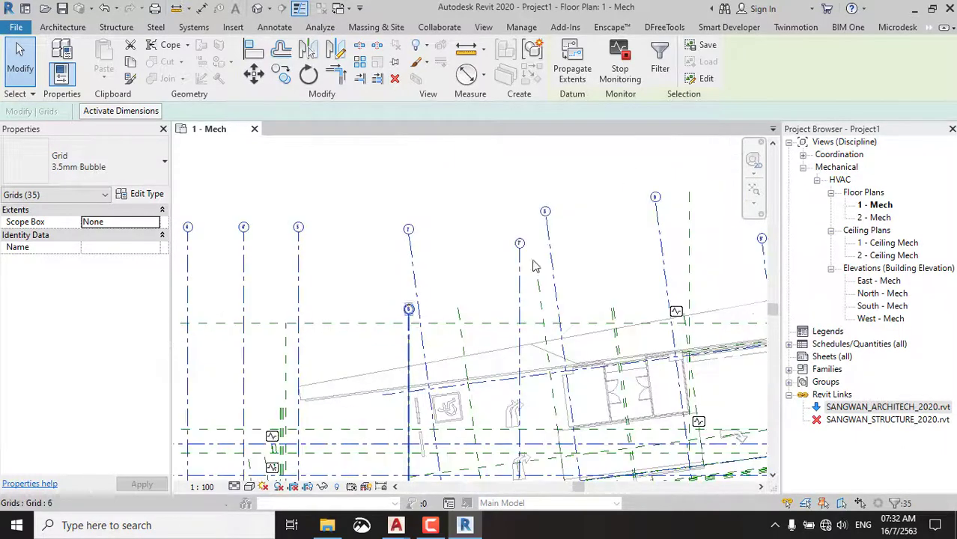
scroll(438, 311, "down", 2)
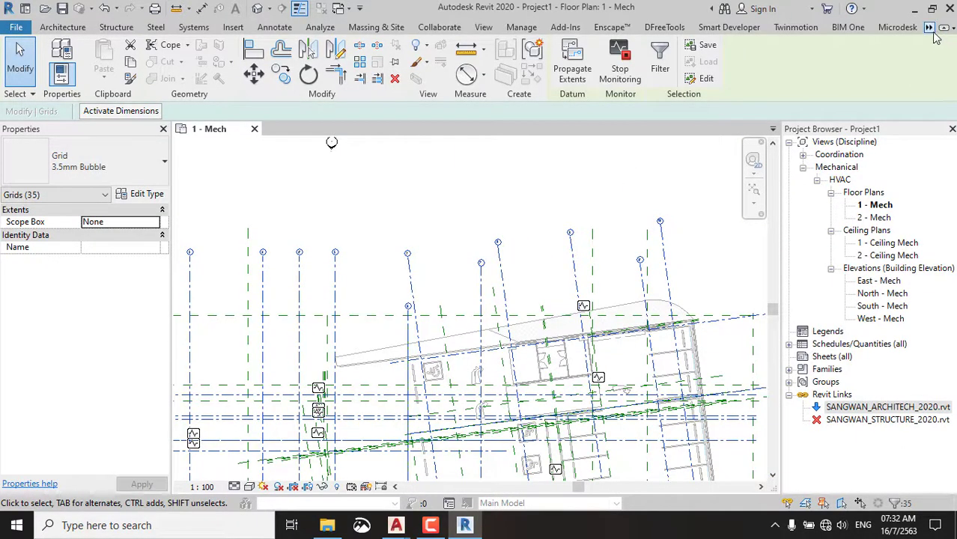
Finish the Copy/Monitor session.
left_click(928, 27)
left_click(931, 59)
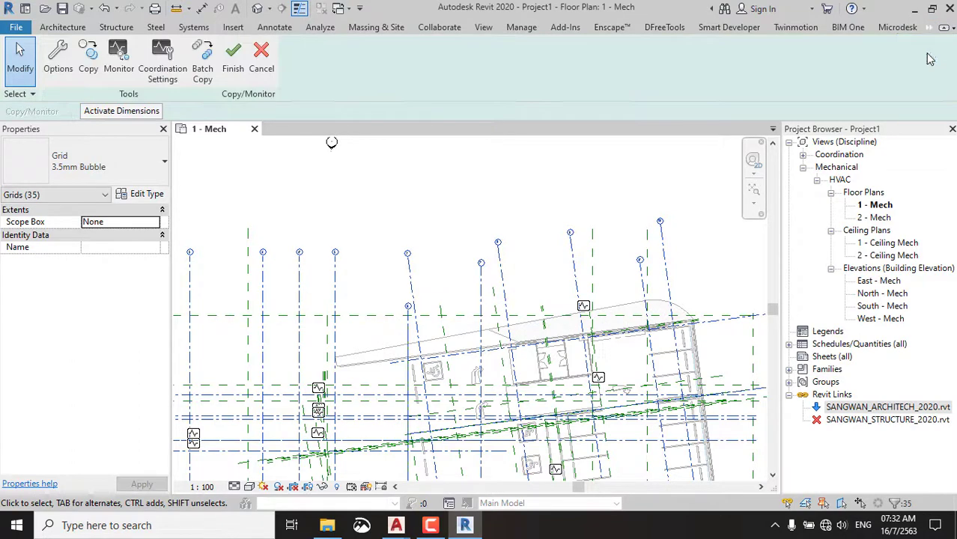
left_click(232, 66)
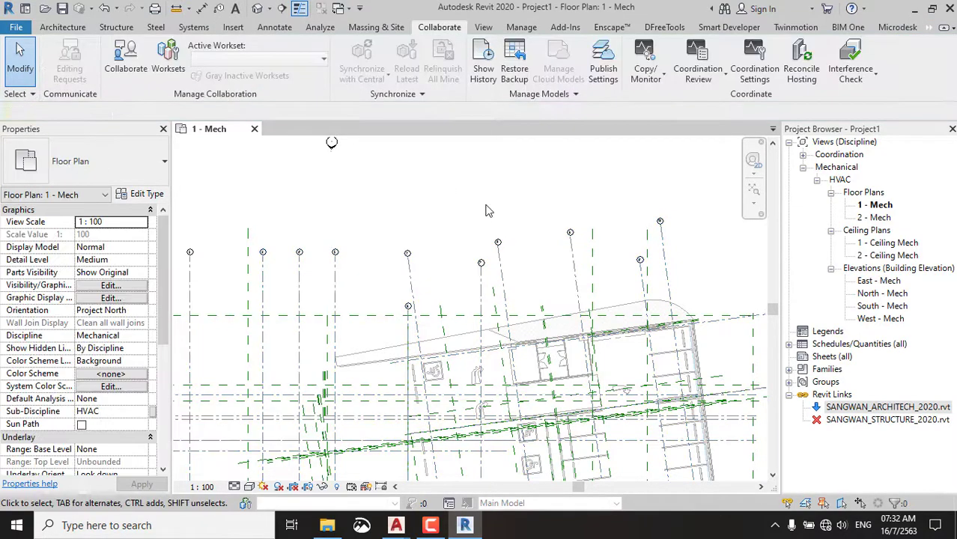
Move the elevation marker further below the building.
scroll(472, 182, "up", 2)
scroll(540, 225, "up", 1)
scroll(569, 232, "up", 1)
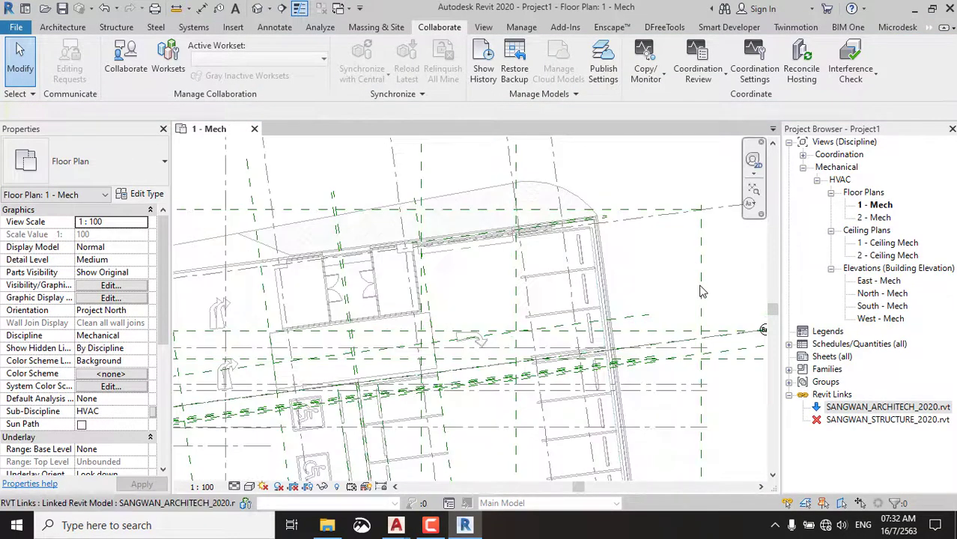
middle_click_drag(599, 224, 586, 246)
scroll(577, 235, "down", 2)
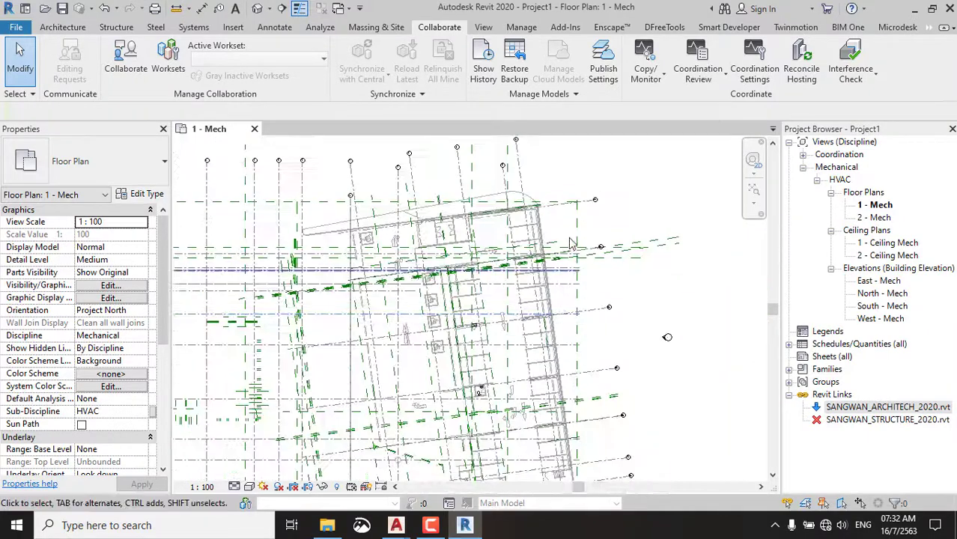
scroll(442, 328, "down", 2)
scroll(442, 327, "down", 1)
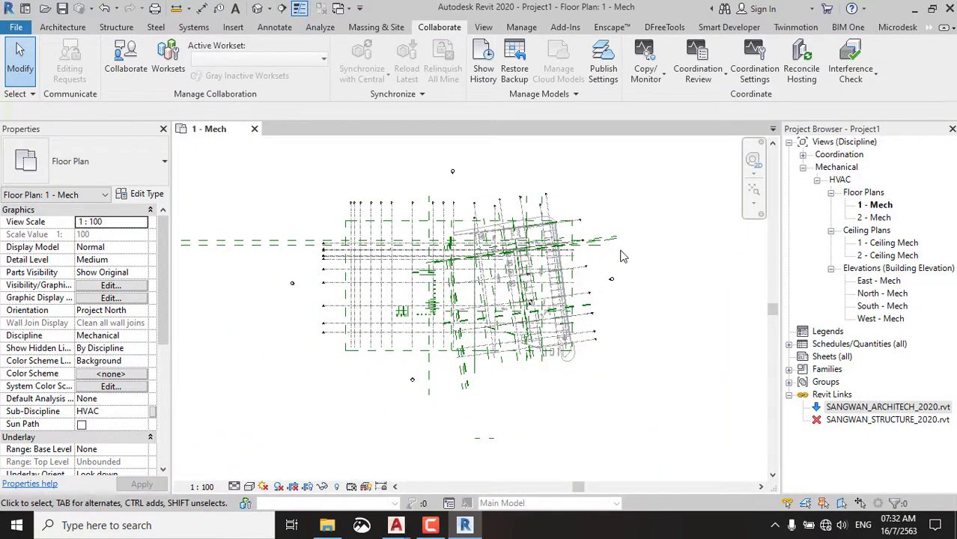
scroll(622, 247, "up", 2)
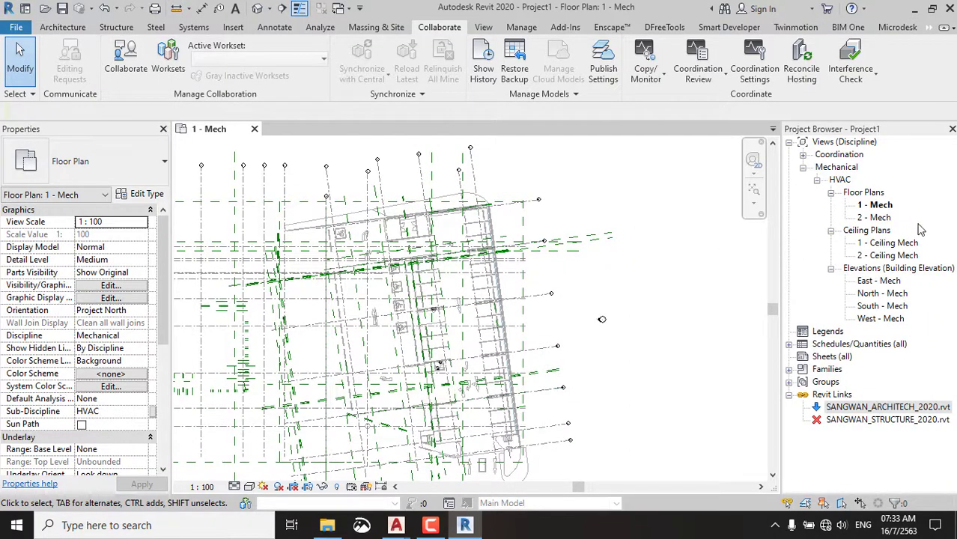
scroll(445, 387, "down", 2)
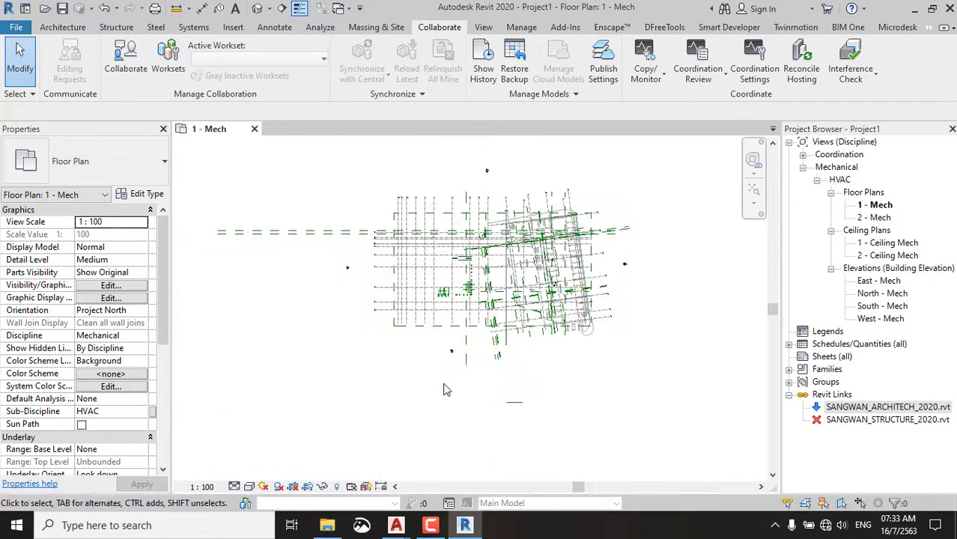
scroll(464, 388, "up", 2)
left_click_drag(411, 336, 461, 367)
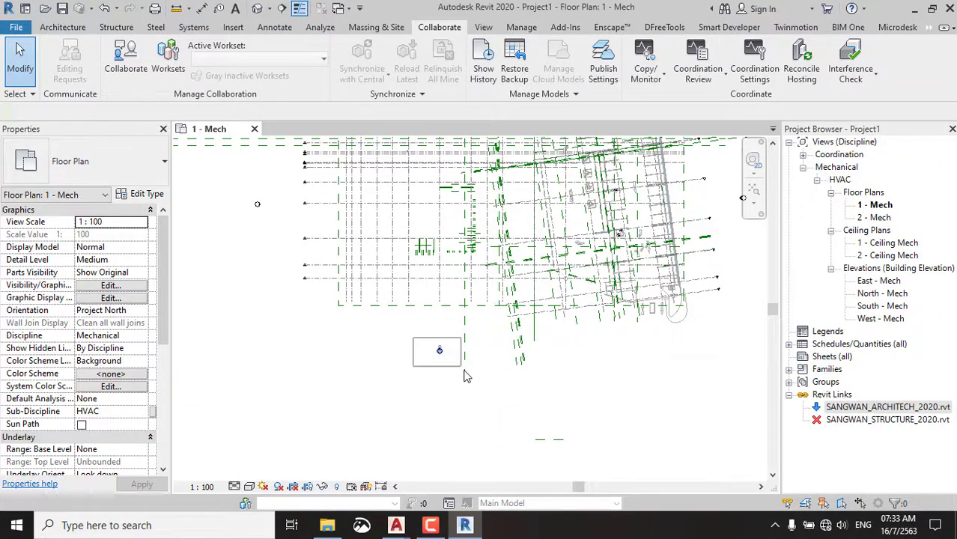
left_click_drag(523, 370, 512, 406)
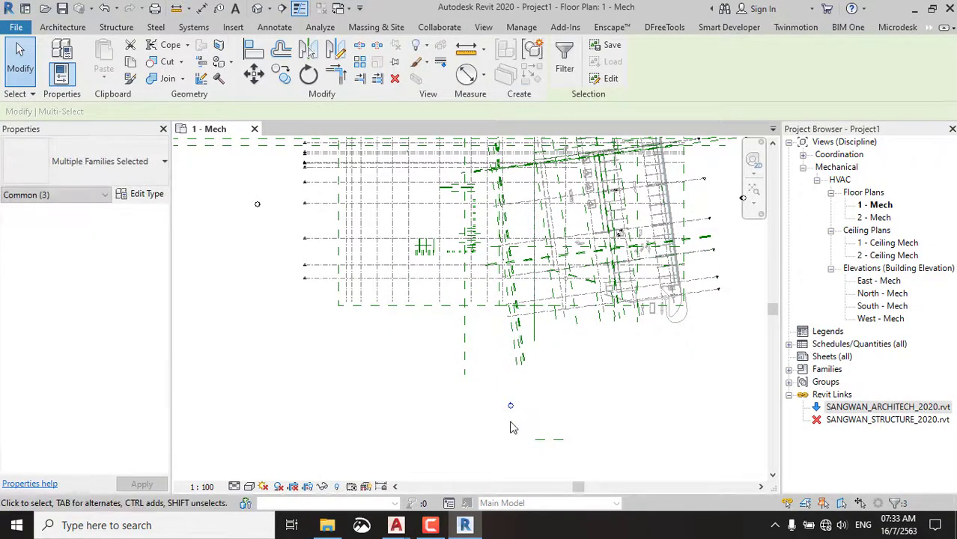
key("Escape")
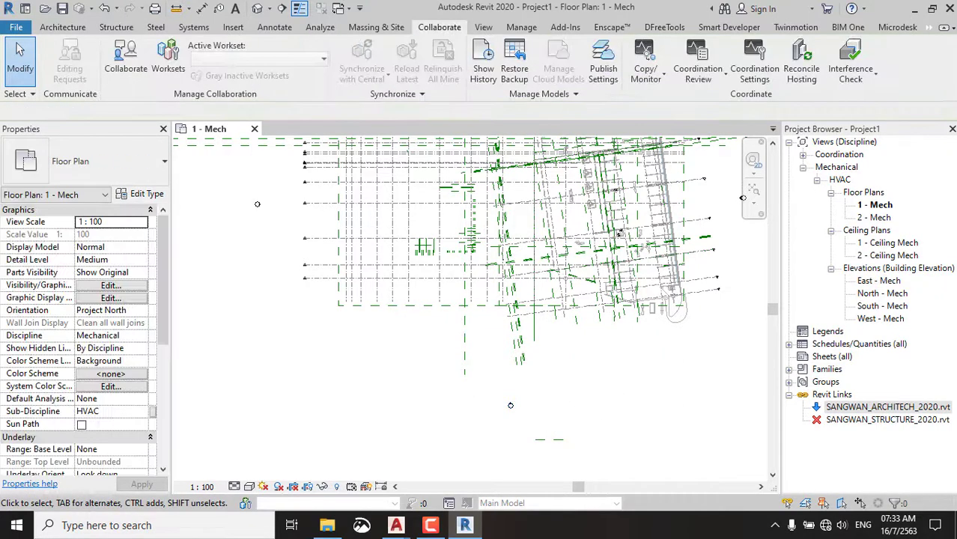
Go to the South - Mech elevation view from the south marker's arrow.
scroll(505, 405, "up", 3)
scroll(503, 405, "up", 3)
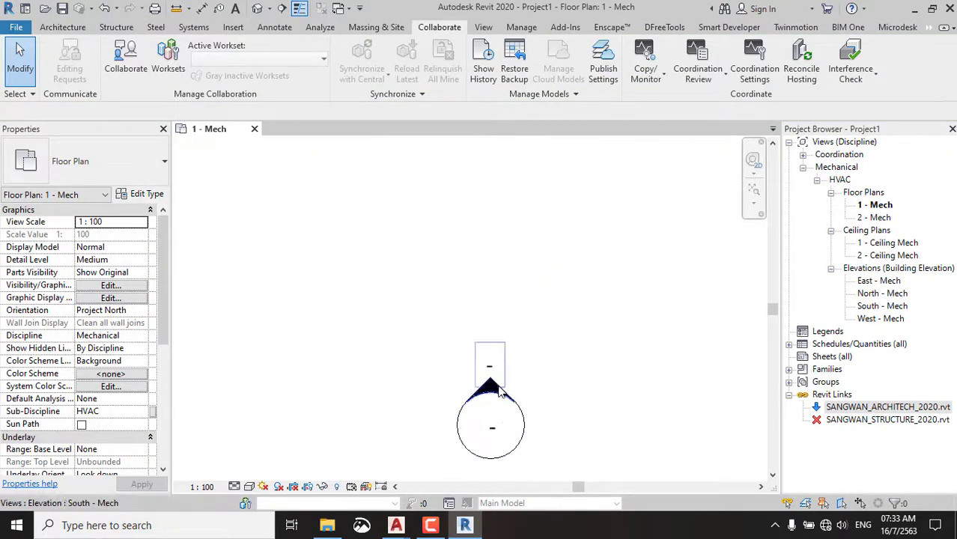
left_click(491, 395)
scroll(493, 392, "down", 2)
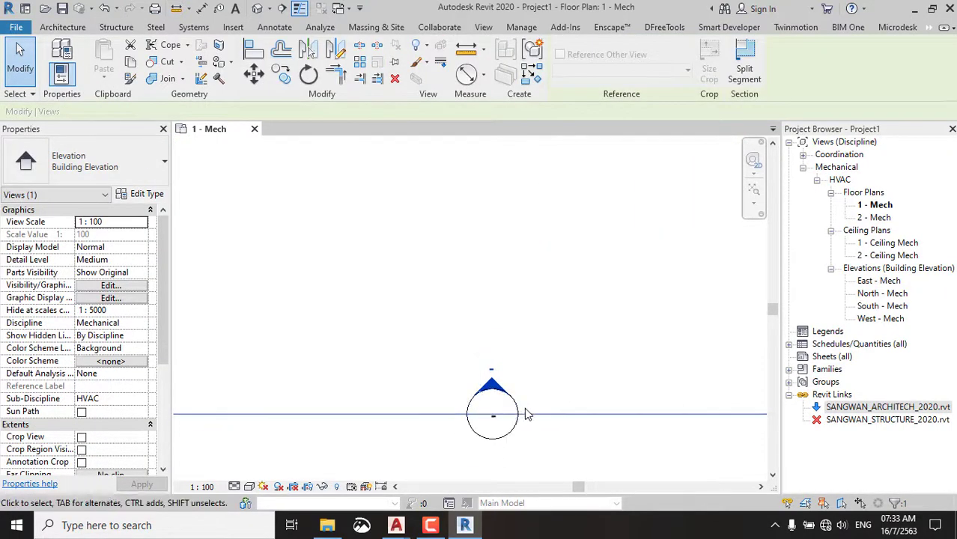
right_click(492, 390)
left_click(543, 120)
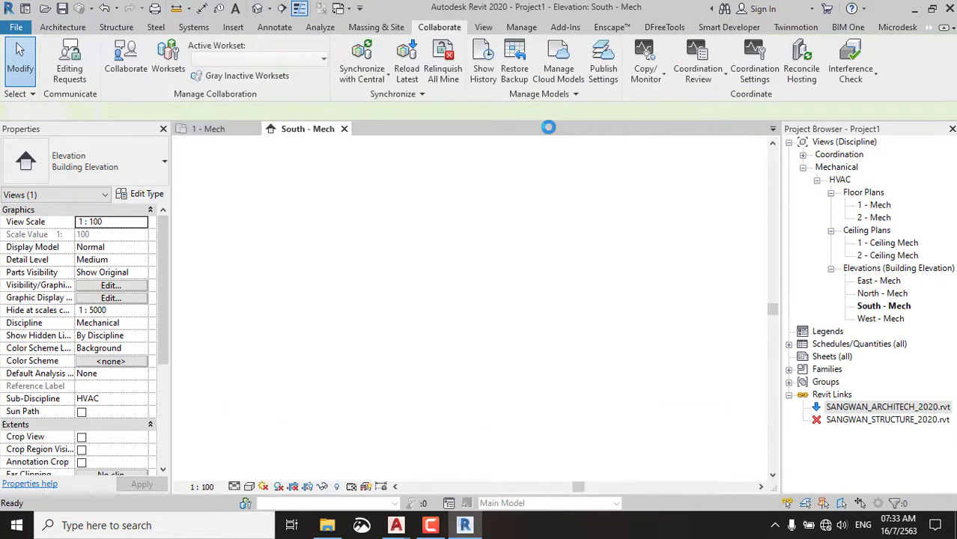
Pan and zoom the South - Mech elevation to inspect the linked building's levels.
middle_click_drag(659, 408, 567, 255)
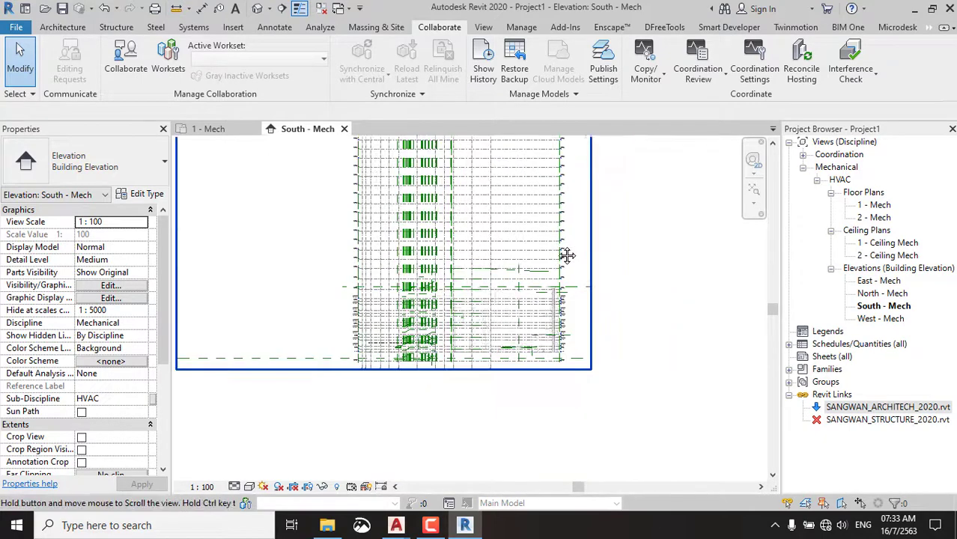
scroll(539, 273, "up", 4)
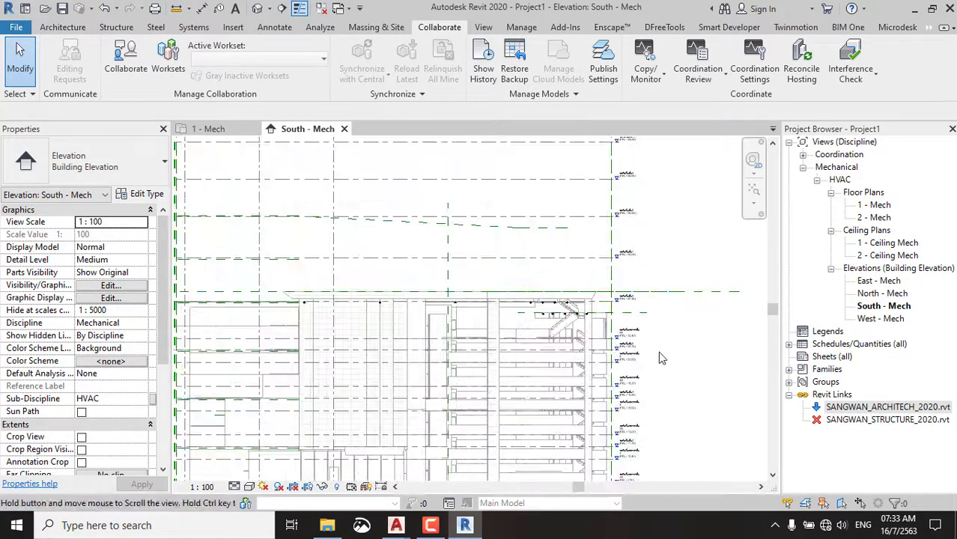
scroll(663, 301, "up", 3)
scroll(603, 275, "up", 3)
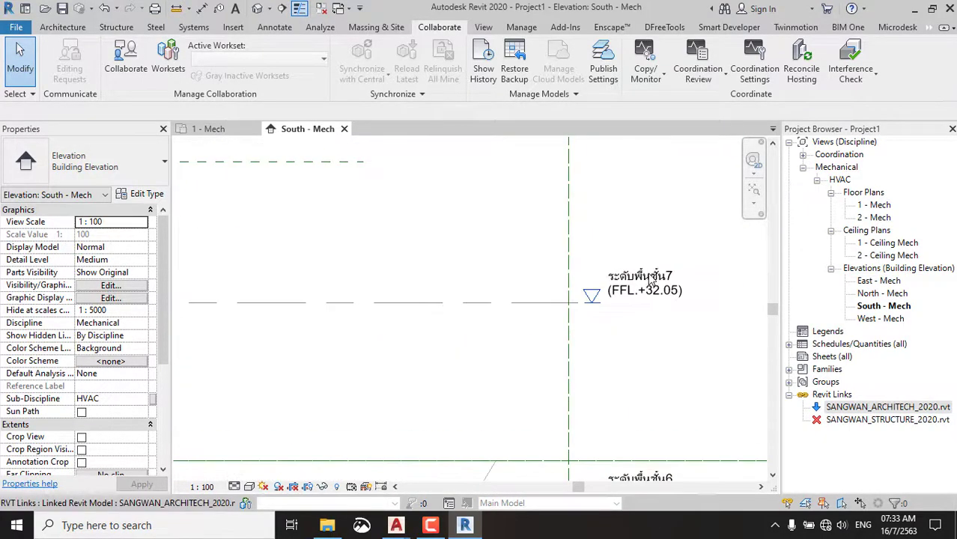
scroll(547, 279, "down", 3)
scroll(558, 288, "down", 2)
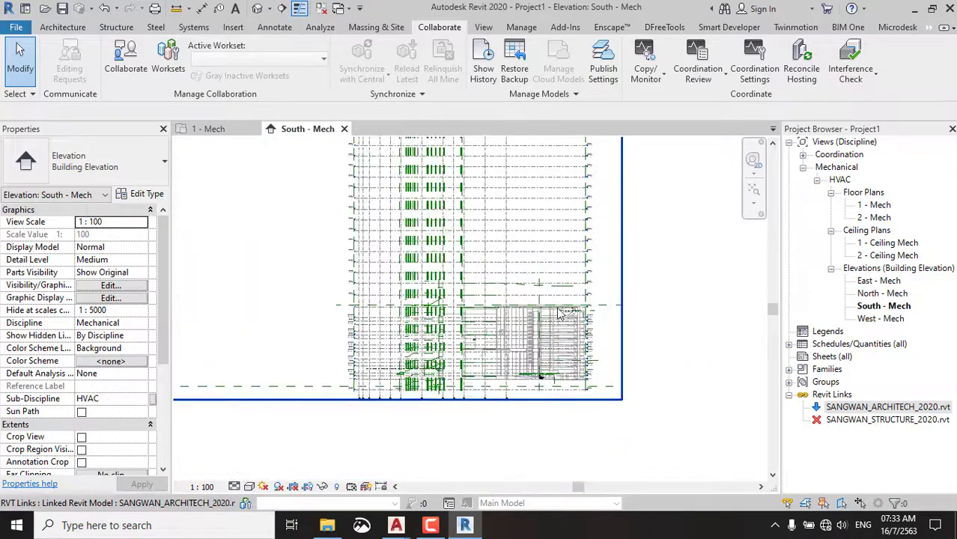
Open the SANGWAN_ARCHITECH_2020 link on its own, confirming its unload from the MEP project.
scroll(567, 297, "up", 4)
left_click(620, 272)
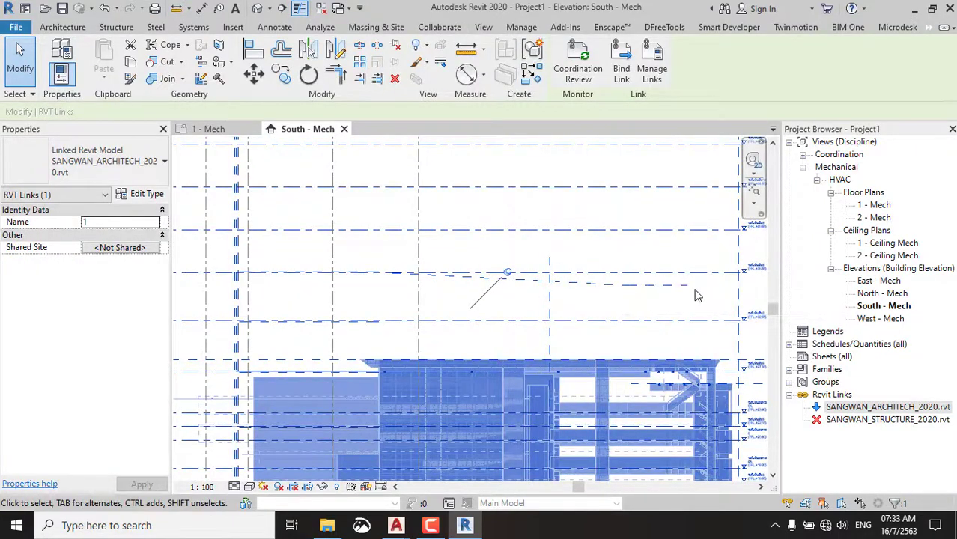
right_click(884, 409)
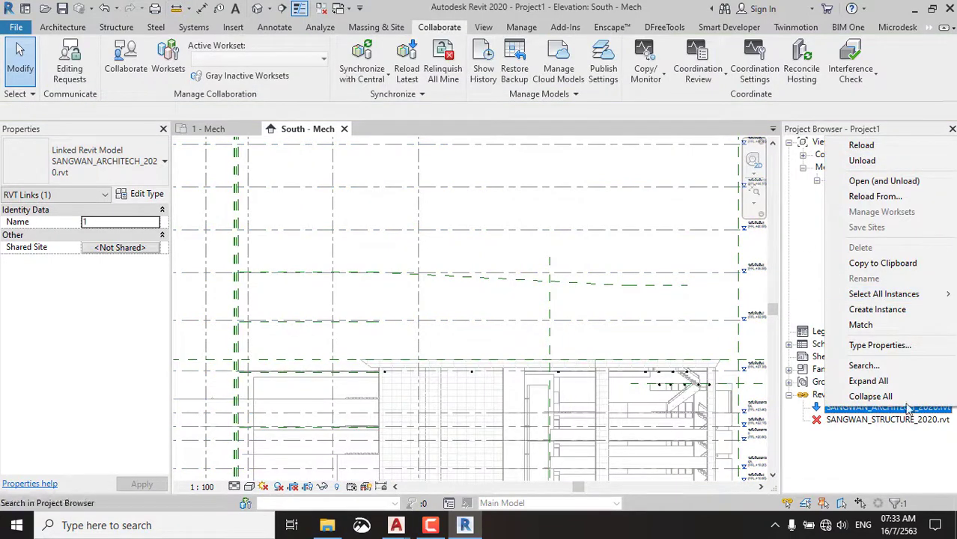
left_click(884, 180)
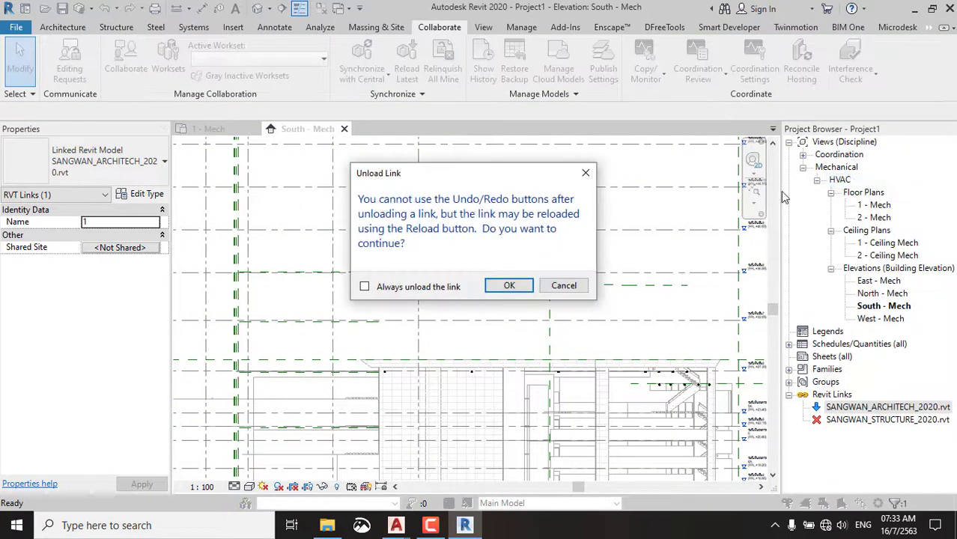
left_click(508, 287)
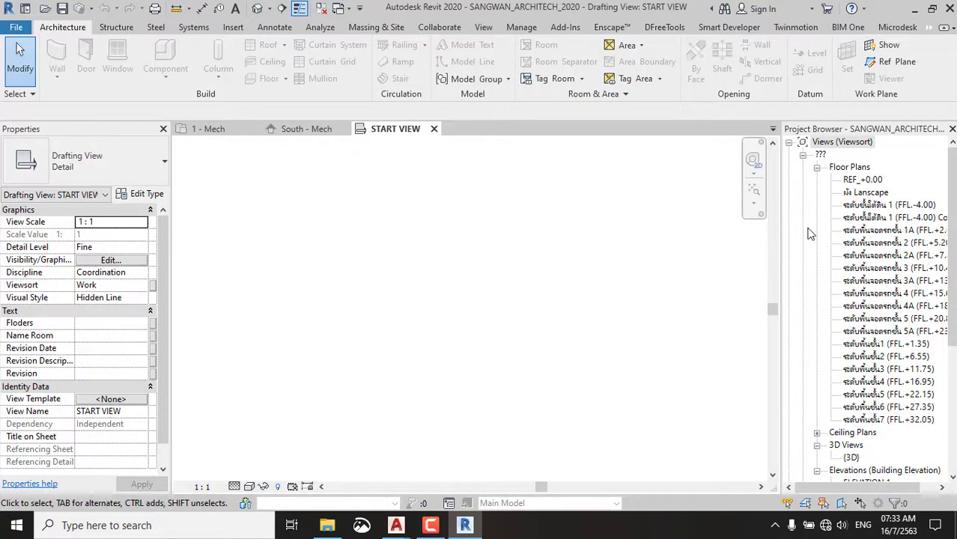
Open the FFL.-4.00 floor plan of the architecture model.
left_click_drag(780, 215, 596, 215)
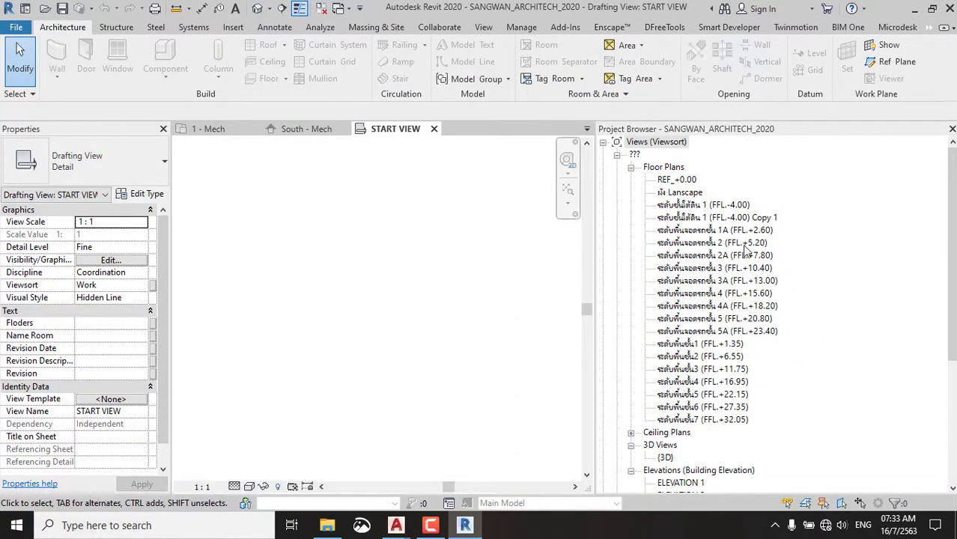
left_click(716, 207)
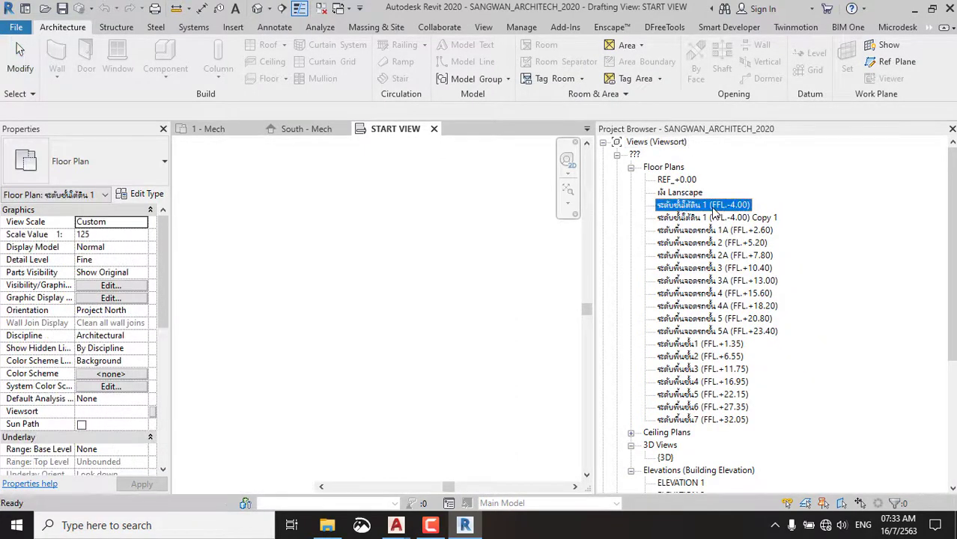
double_click(715, 209)
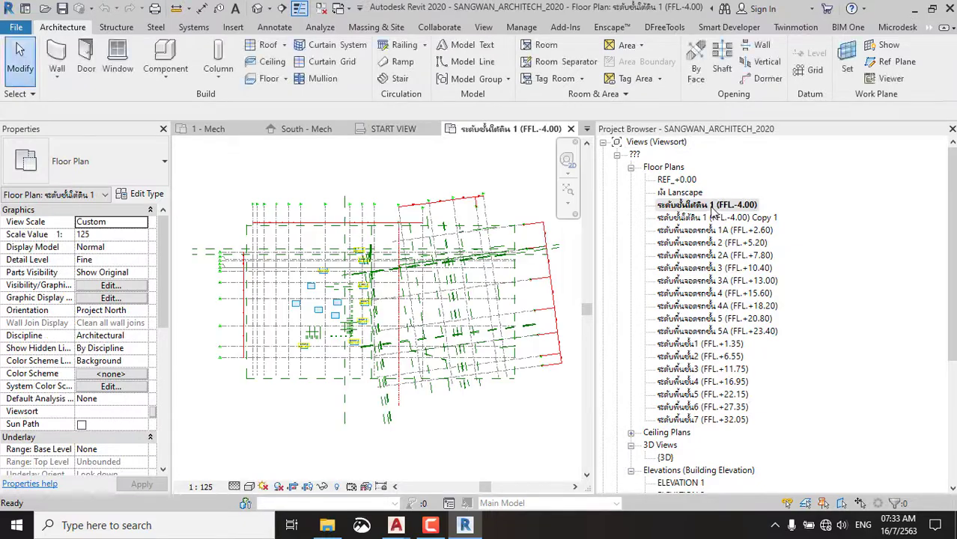
Delete the rooms, including PIT 1, and the grid lines on the plan's left side.
scroll(318, 314, "up", 5)
left_click(335, 315)
scroll(337, 300, "down", 2)
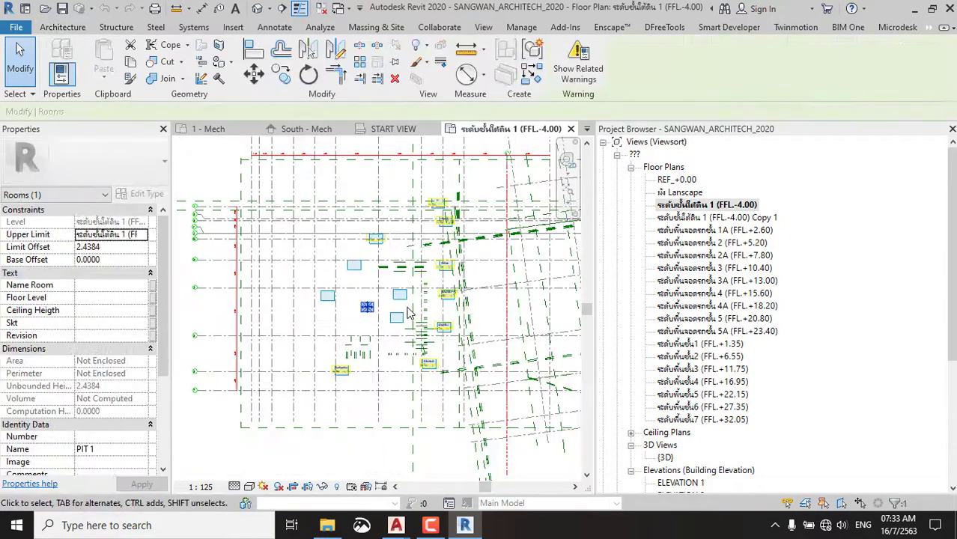
scroll(338, 269, "down", 1)
scroll(339, 253, "down", 2)
mouse_move(243, 162)
left_mouse_down()
mouse_move(462, 433)
mouse_move(455, 425)
left_mouse_up()
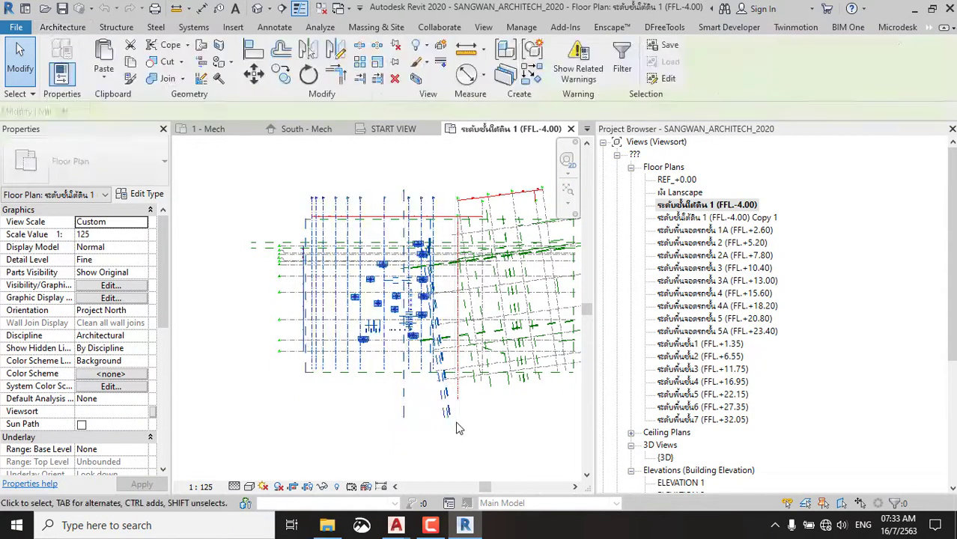
key("Delete")
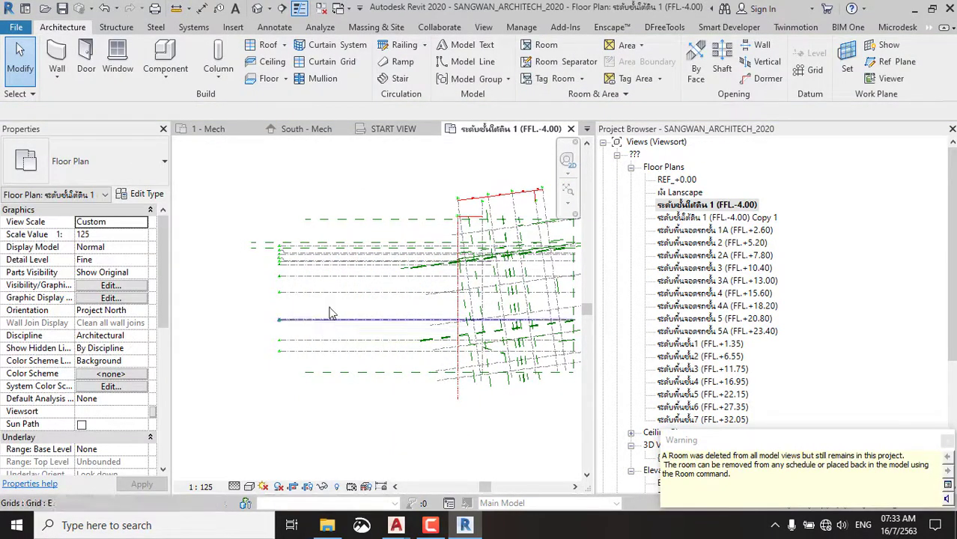
left_click_drag(333, 177, 276, 433)
key("Delete")
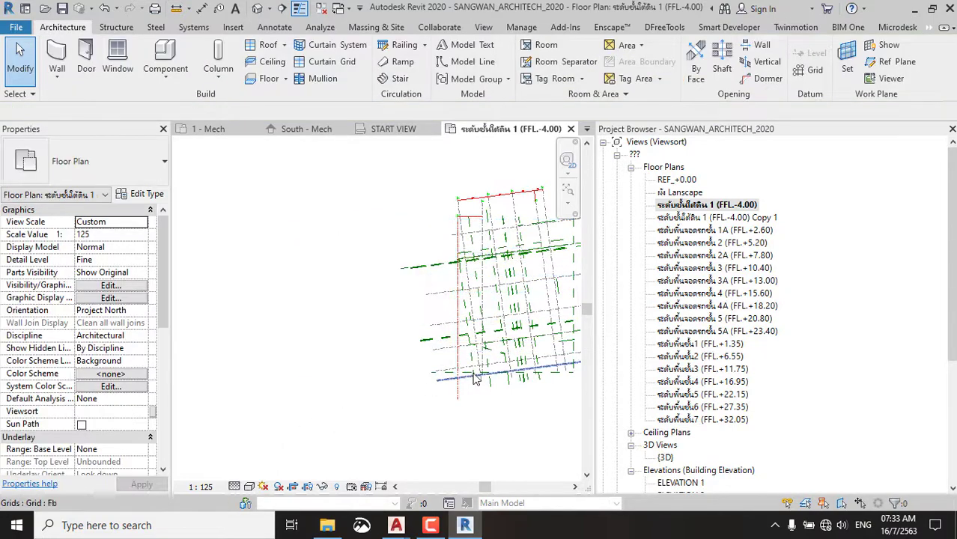
Delete all 26 reference planes from the FFL.-4.00 plan, filtering out Matchline, Grids and Dimensions.
scroll(401, 211, "up", 4)
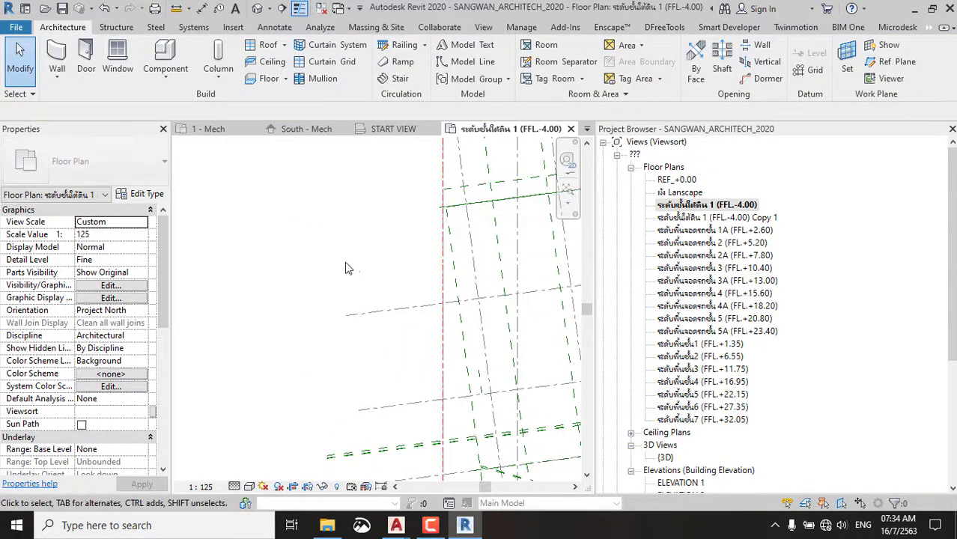
scroll(228, 261, "down", 4)
scroll(243, 169, "down", 2)
left_click_drag(241, 157, 483, 404)
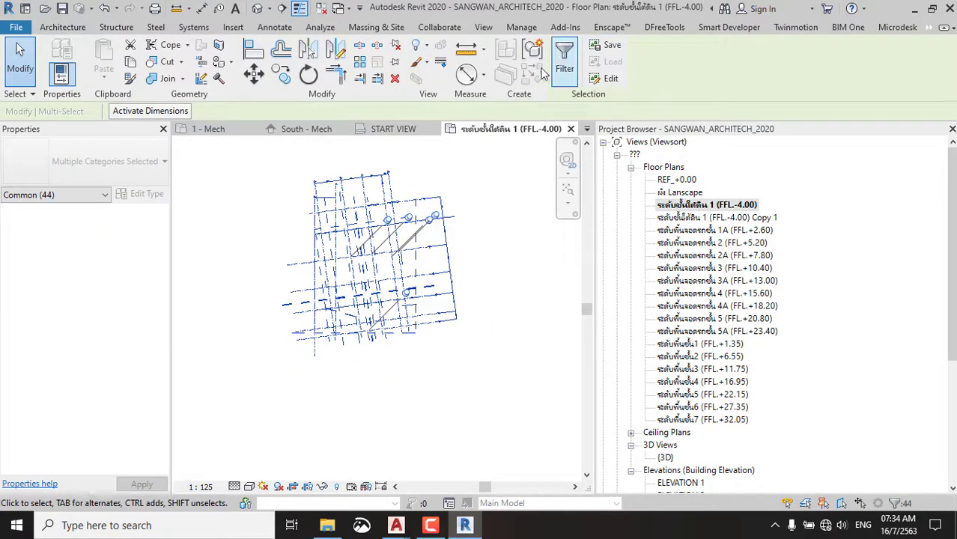
left_click(566, 62)
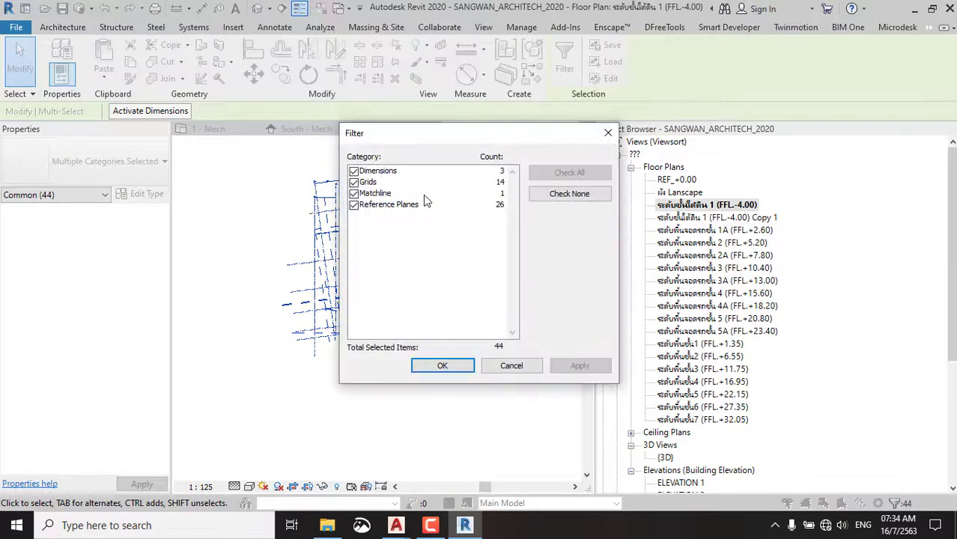
left_click(353, 193)
left_click(354, 182)
left_click(354, 171)
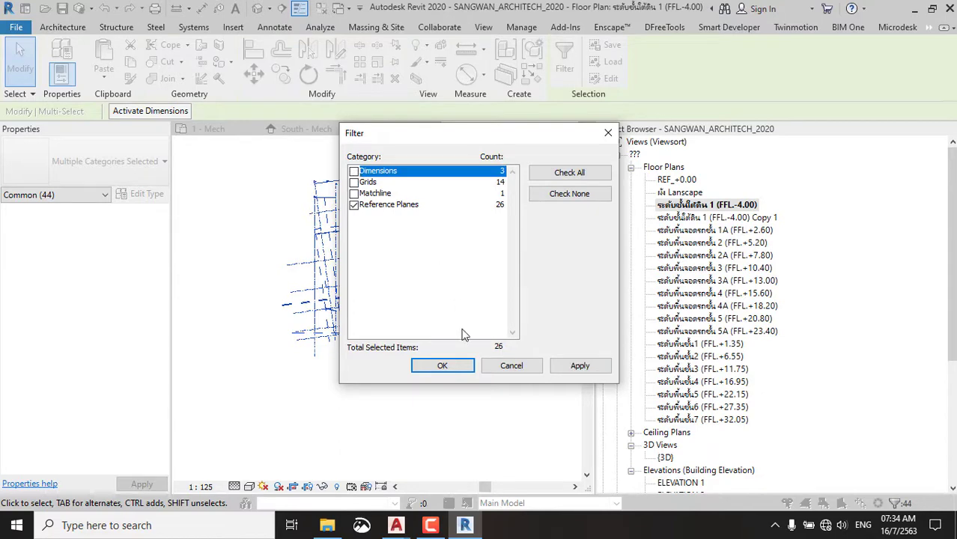
left_click(442, 366)
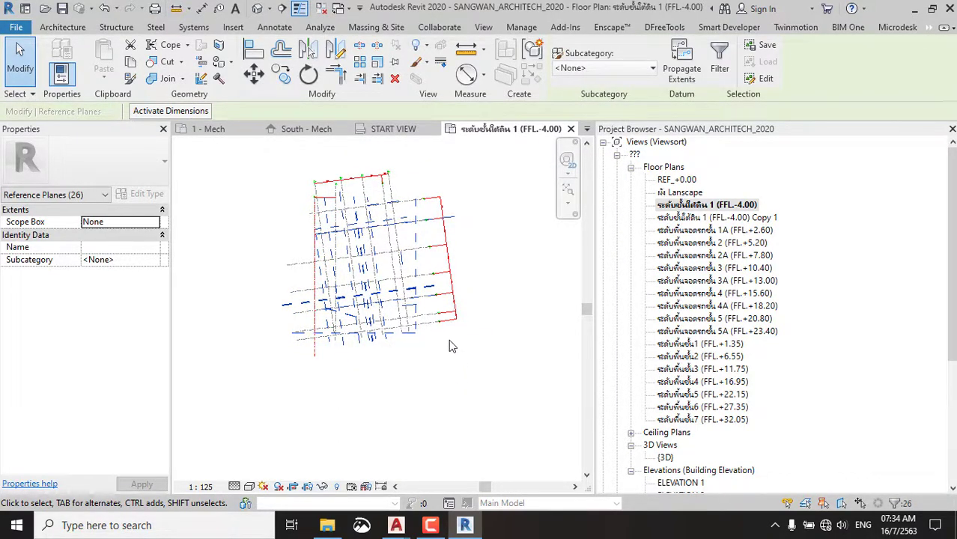
left_click(396, 79)
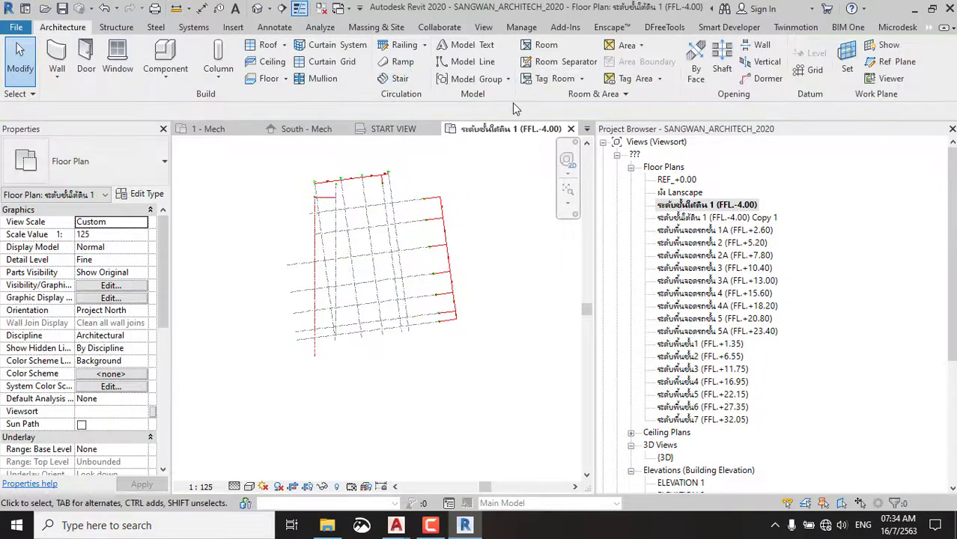
scroll(734, 378, "down", 4)
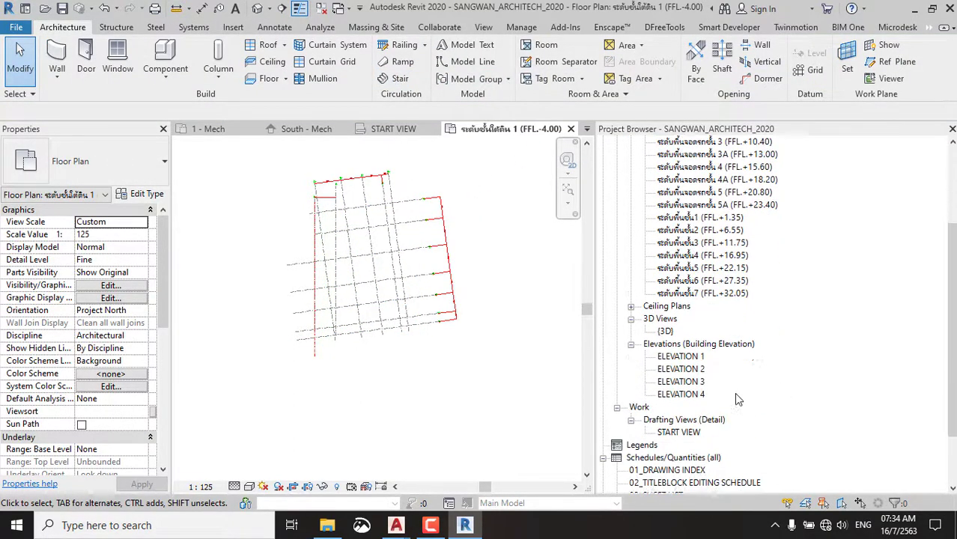
left_click(693, 344)
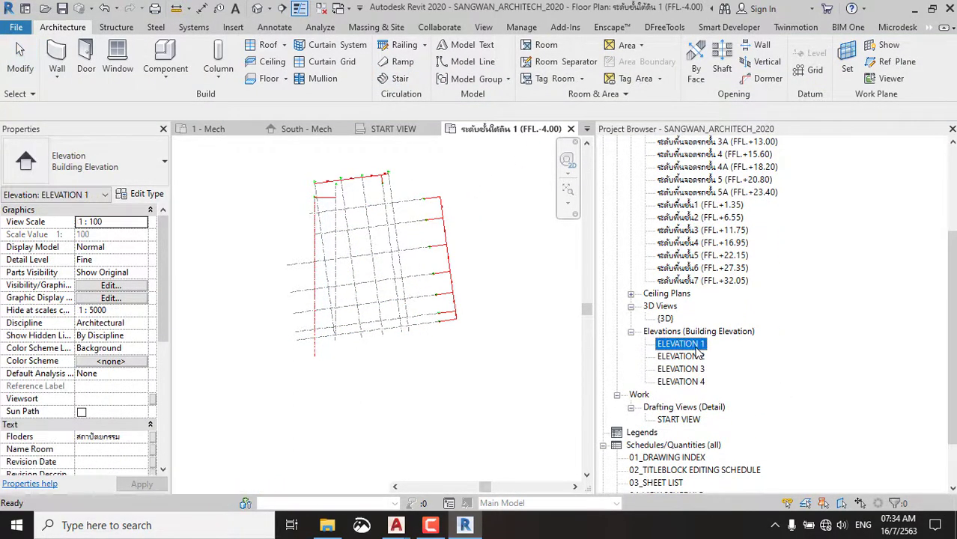
In ELEVATION 1, delete the tower's upper floors along with their views.
double_click(695, 346)
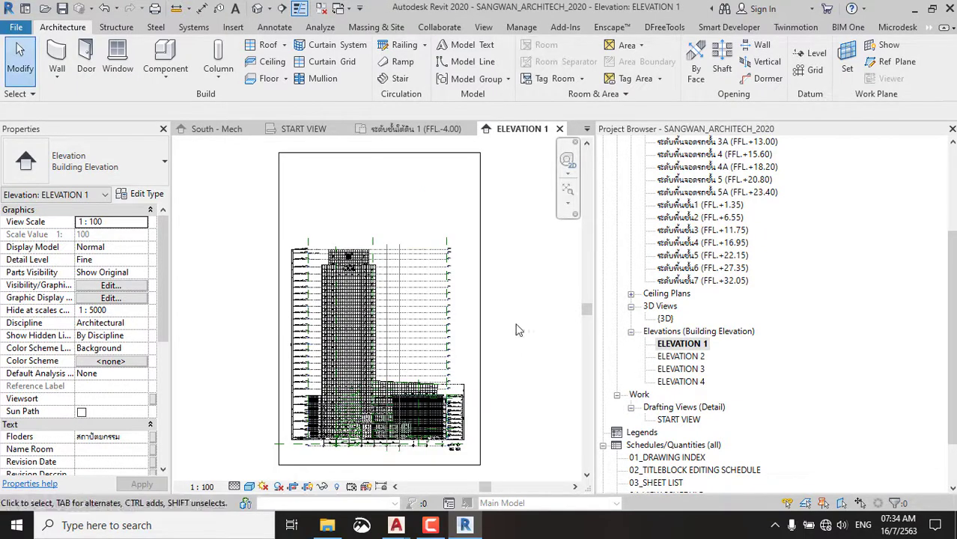
left_click_drag(462, 227, 284, 389)
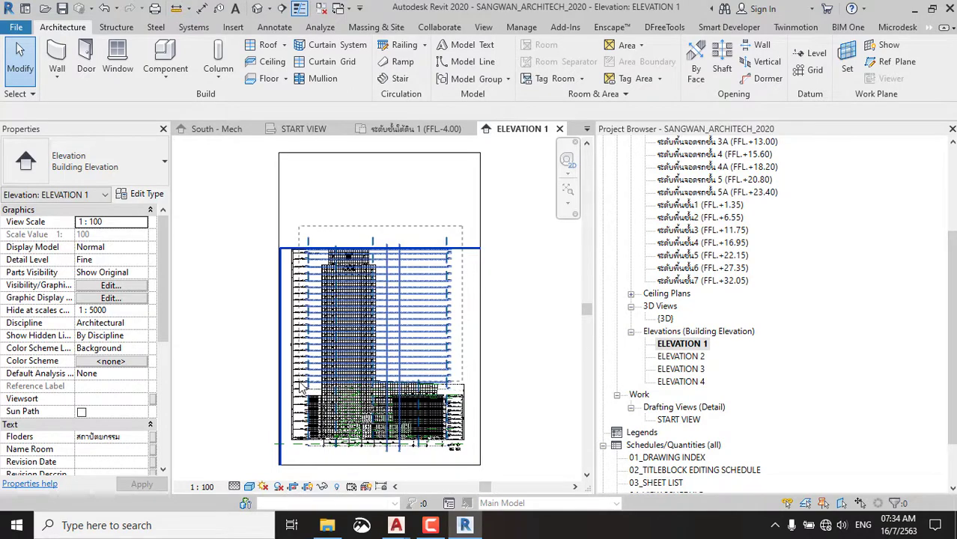
left_click_drag(300, 386, 300, 386)
scroll(364, 363, "up", 2)
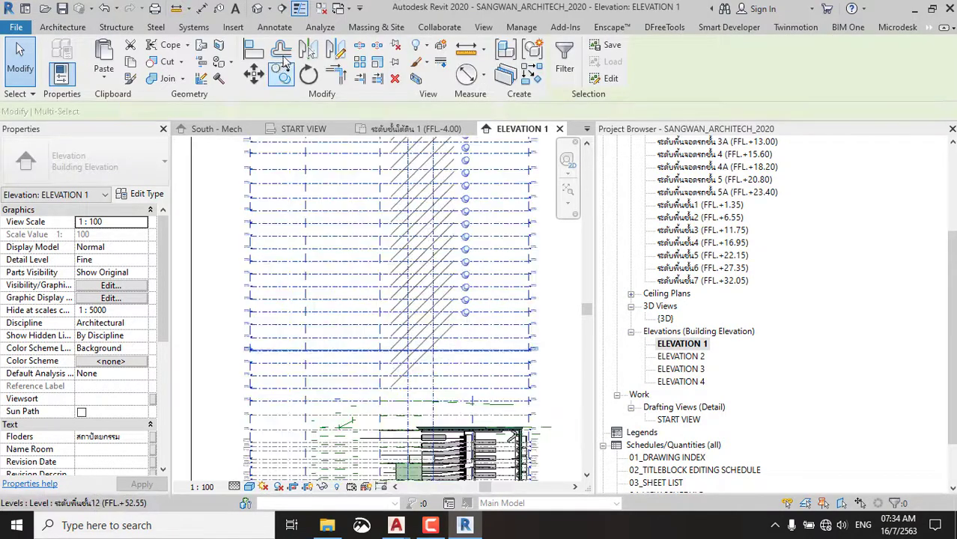
scroll(364, 363, "up", 1)
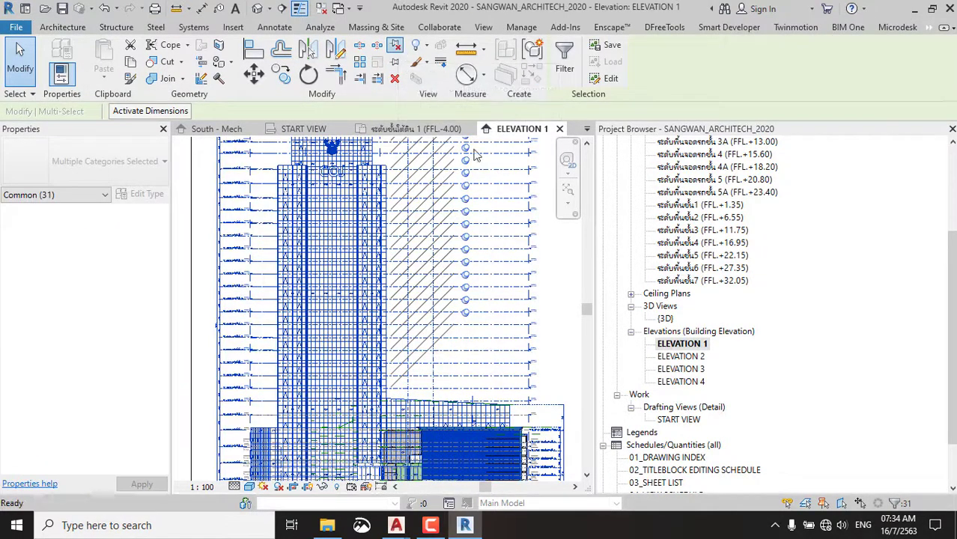
key("Delete")
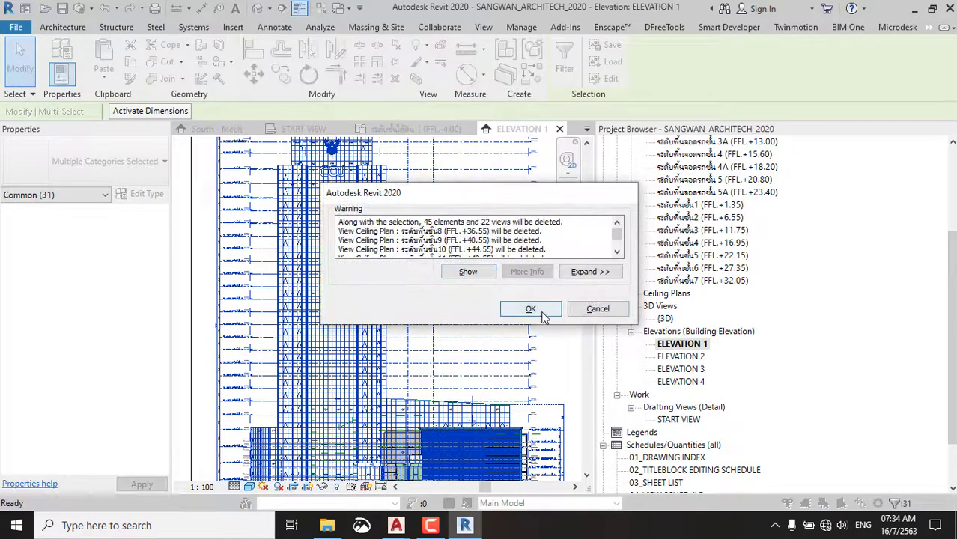
left_click(544, 314)
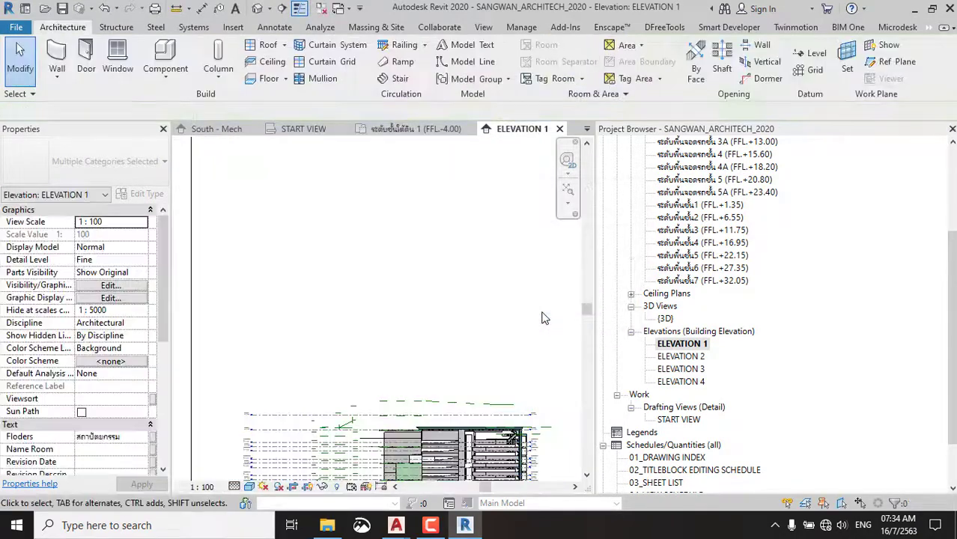
Delete the level at FFL.+32.05 and its plan views.
left_click(271, 433)
key("Delete")
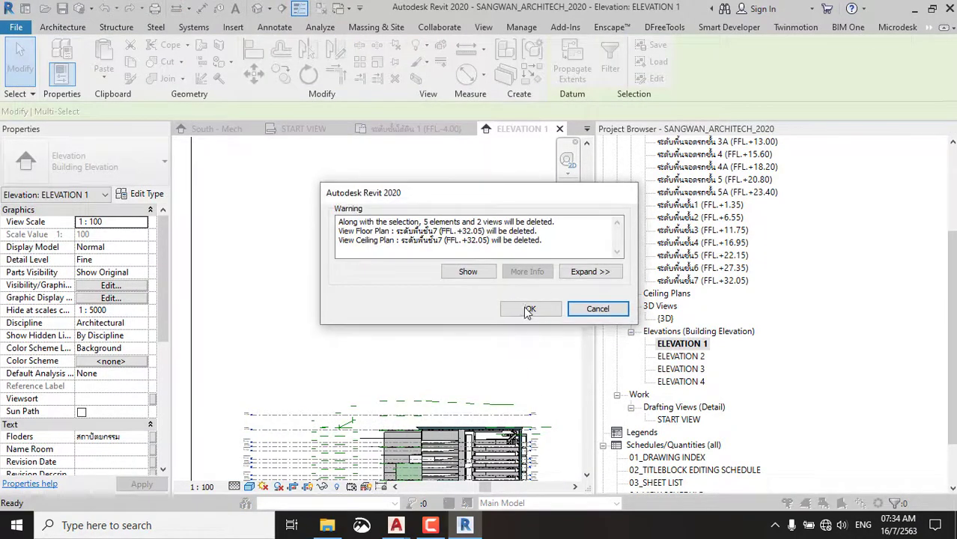
left_click(531, 309)
Window-select all 764 elements of the remaining low-rise building.
middle_click_drag(478, 349, 421, 214)
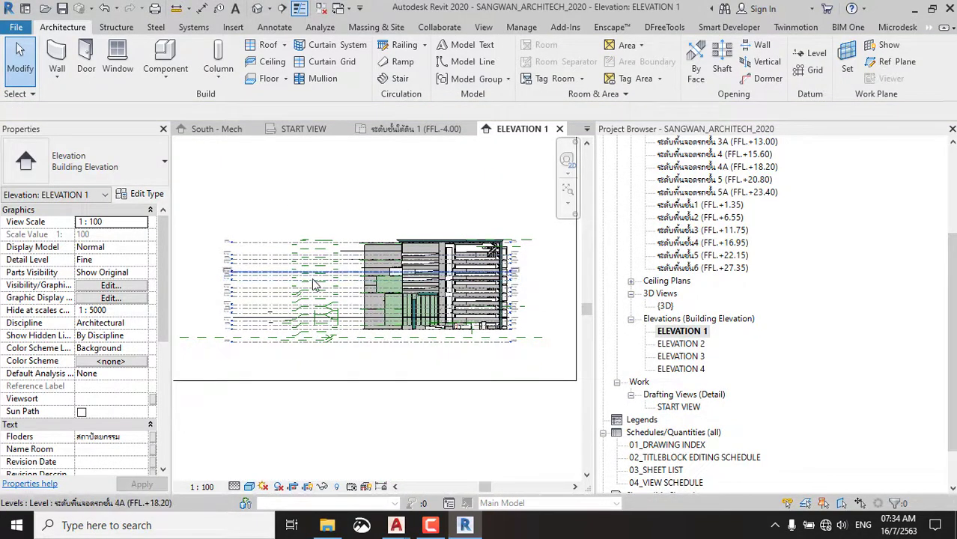
scroll(449, 248, "down", 2)
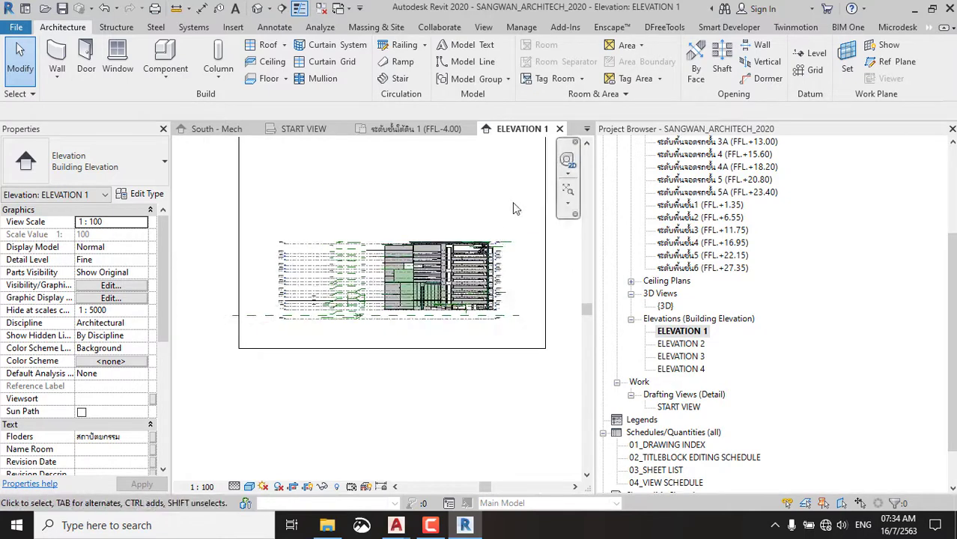
mouse_move(512, 202)
left_mouse_down()
mouse_move(255, 357)
mouse_move(253, 346)
left_mouse_up()
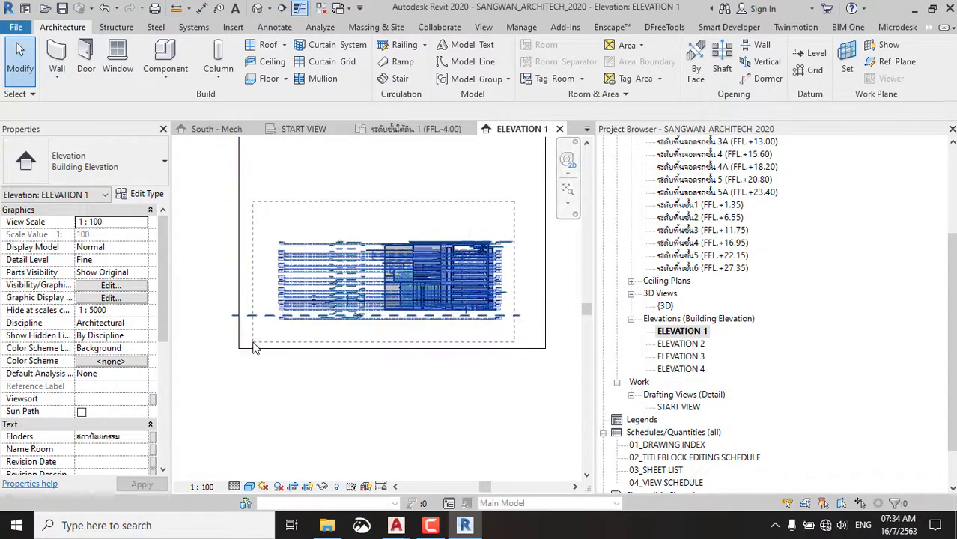
left_click_drag(395, 131, 397, 133)
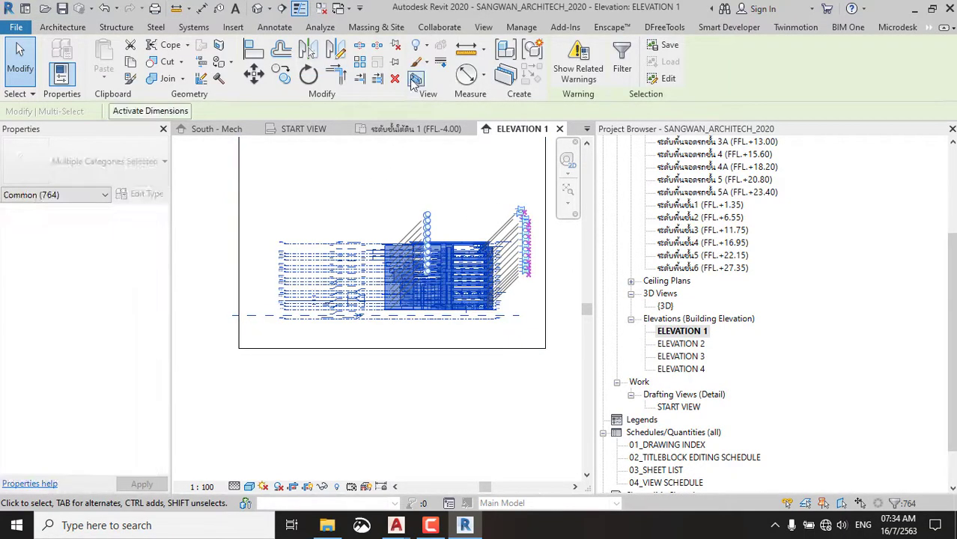
Filter the selection down to the 97 reference planes and delete them.
left_click(622, 69)
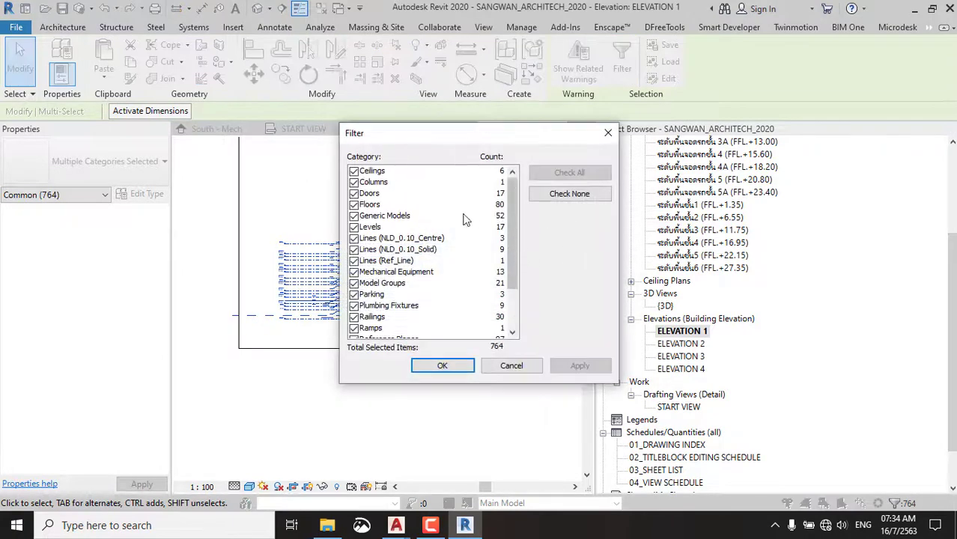
scroll(419, 300, "down", 1)
scroll(398, 319, "down", 1)
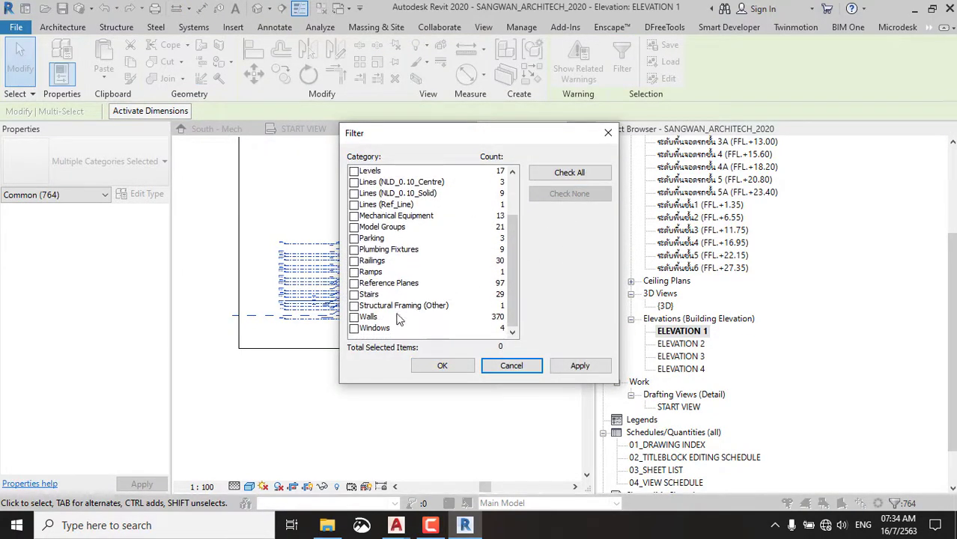
left_click(360, 285)
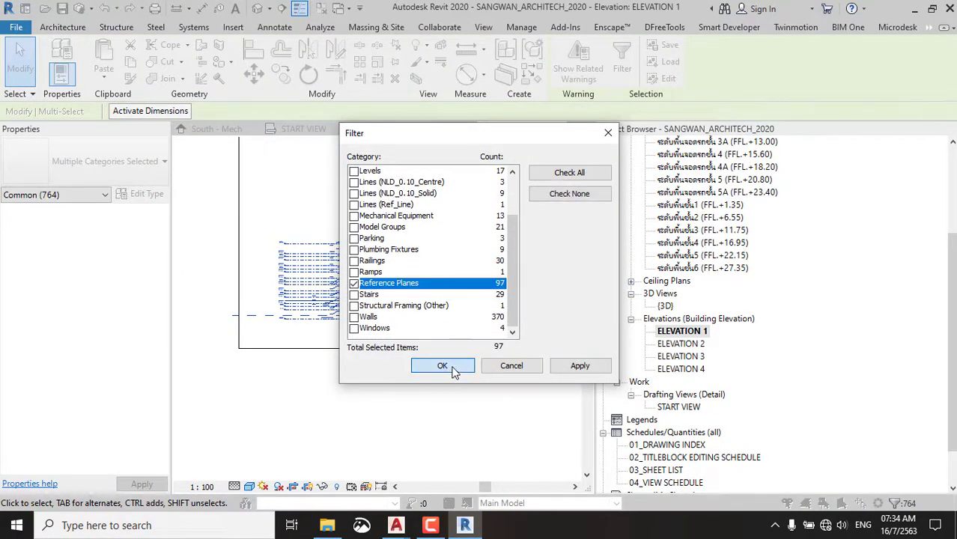
left_click(443, 366)
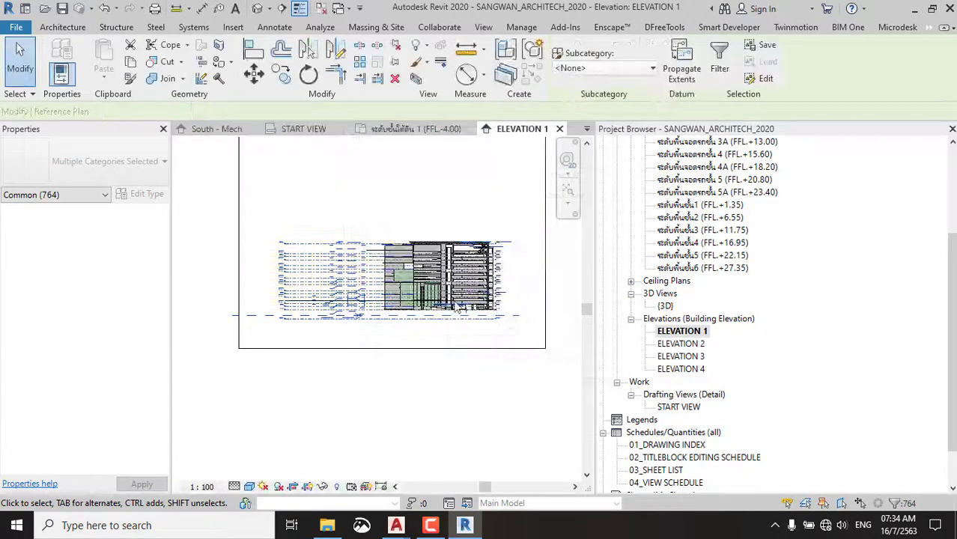
left_click(396, 80)
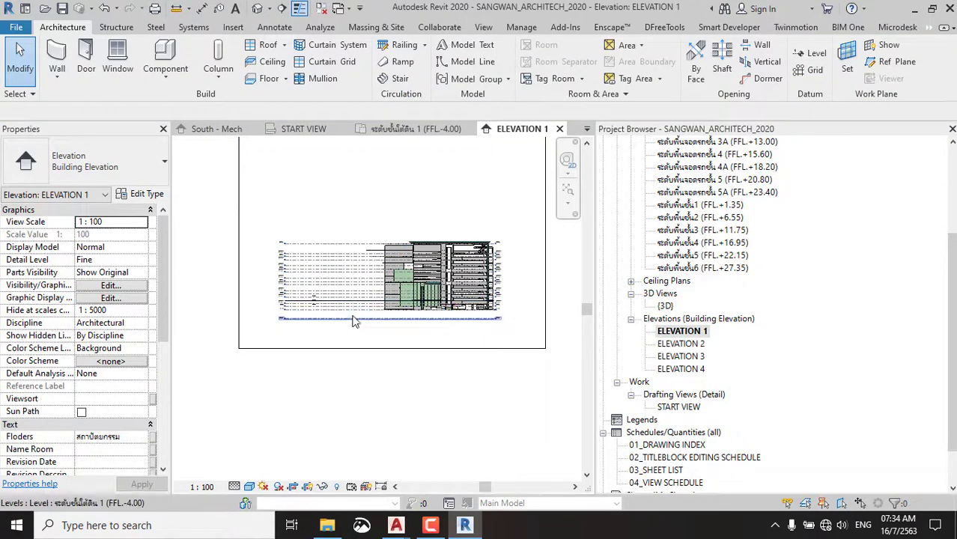
Inspect the three short detail lines left in ELEVATION 1, then close that view.
scroll(352, 292, "up", 3)
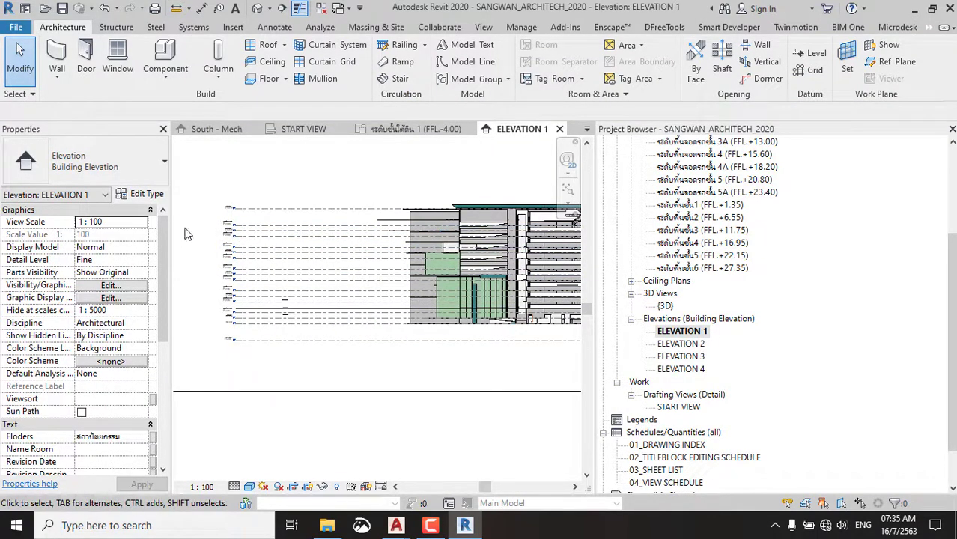
scroll(428, 274, "down", 2)
scroll(428, 275, "up", 5)
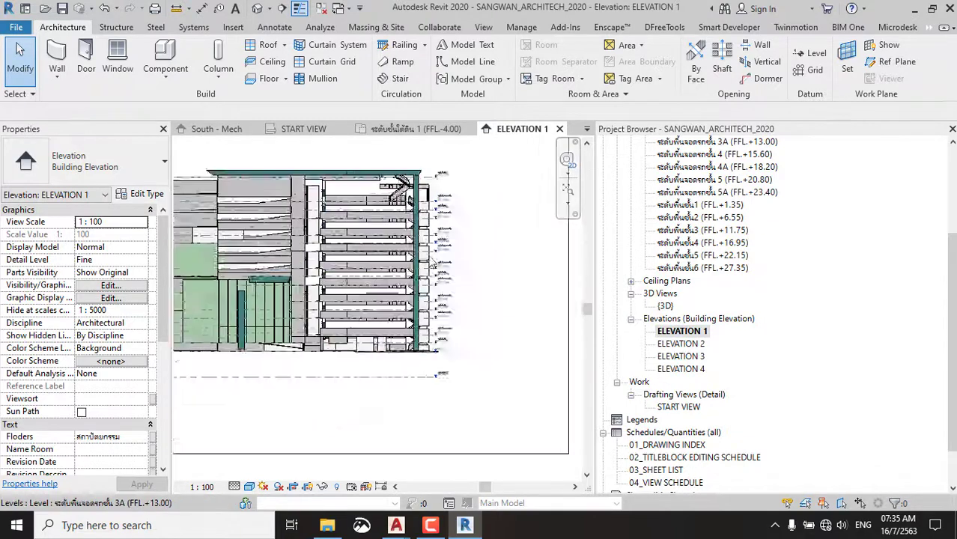
scroll(432, 263, "up", 2)
scroll(472, 250, "up", 1)
scroll(495, 254, "down", 2)
scroll(506, 254, "down", 2)
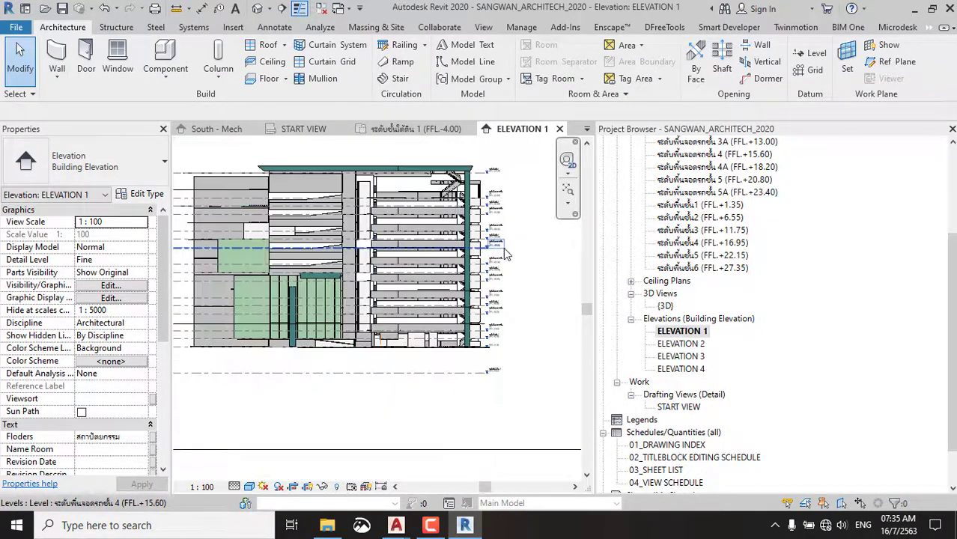
scroll(196, 259, "up", 3)
scroll(337, 247, "down", 3)
scroll(444, 234, "down", 2)
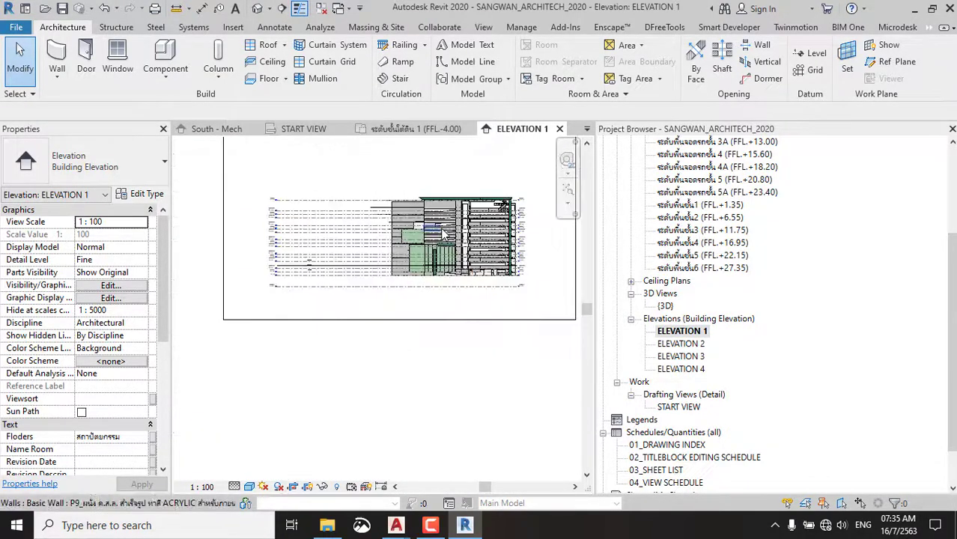
scroll(331, 267, "up", 1)
scroll(318, 280, "up", 4)
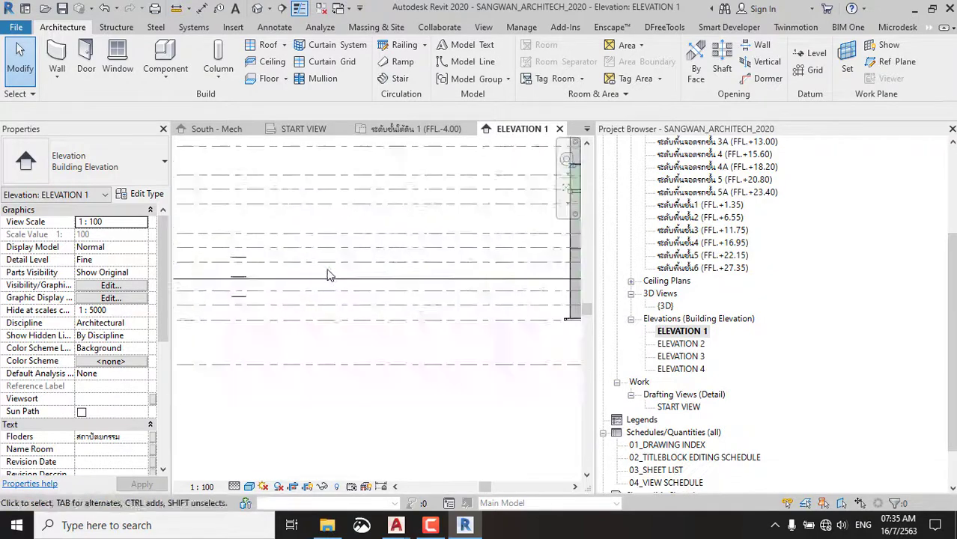
left_click(400, 254)
scroll(375, 247, "up", 1)
key("Escape")
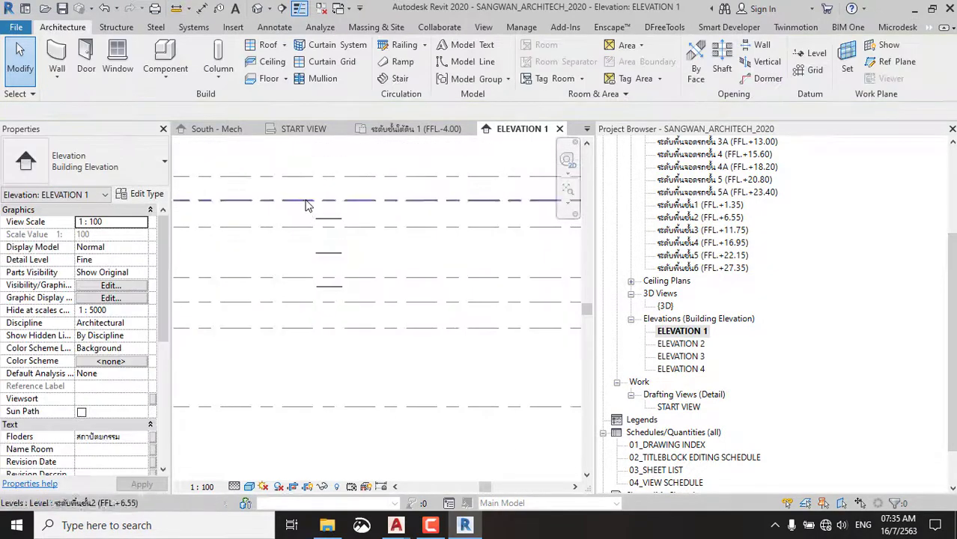
left_click_drag(283, 159, 377, 320)
scroll(337, 283, "down", 3)
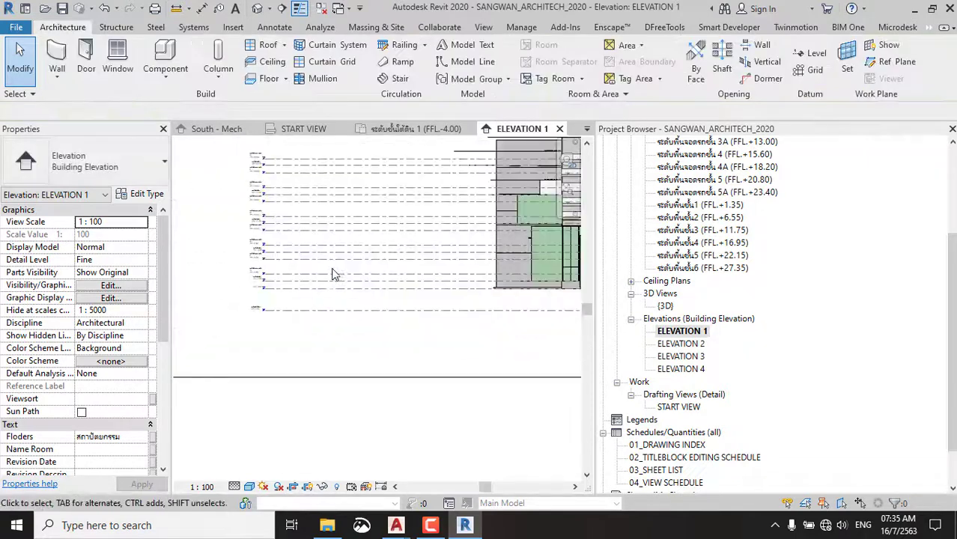
scroll(331, 271, "down", 2)
scroll(386, 170, "down", 1)
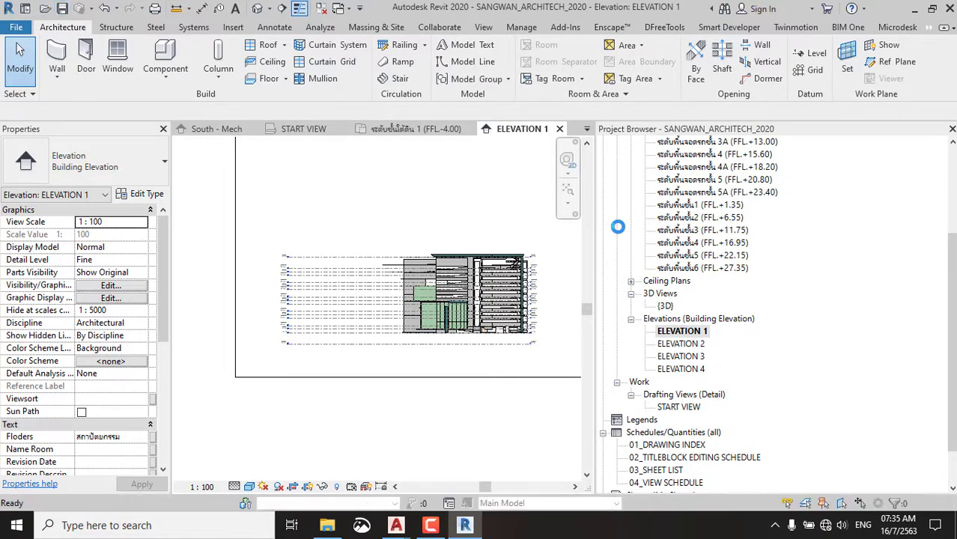
left_click(559, 129)
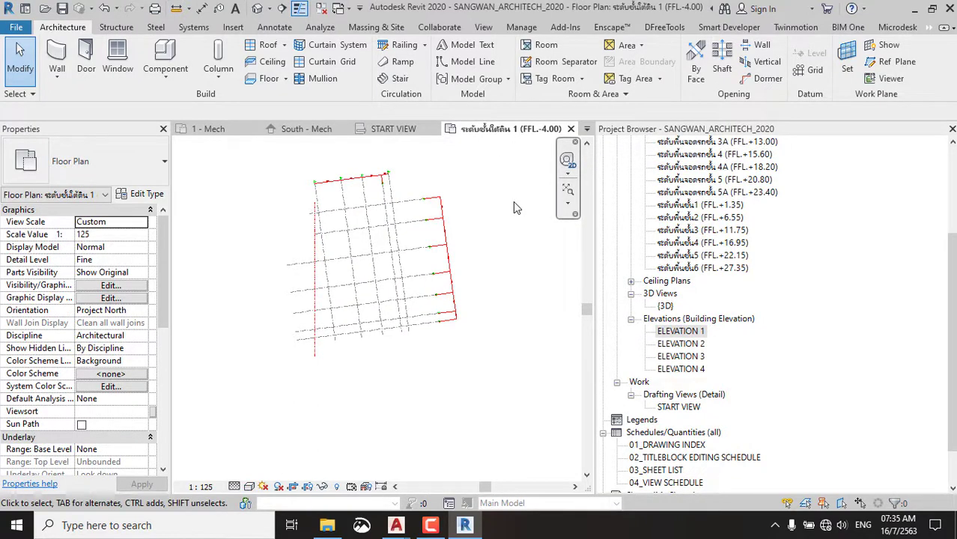
Close the basement plan and START VIEW, then open the 1 - Mech floor plan.
left_click(571, 129)
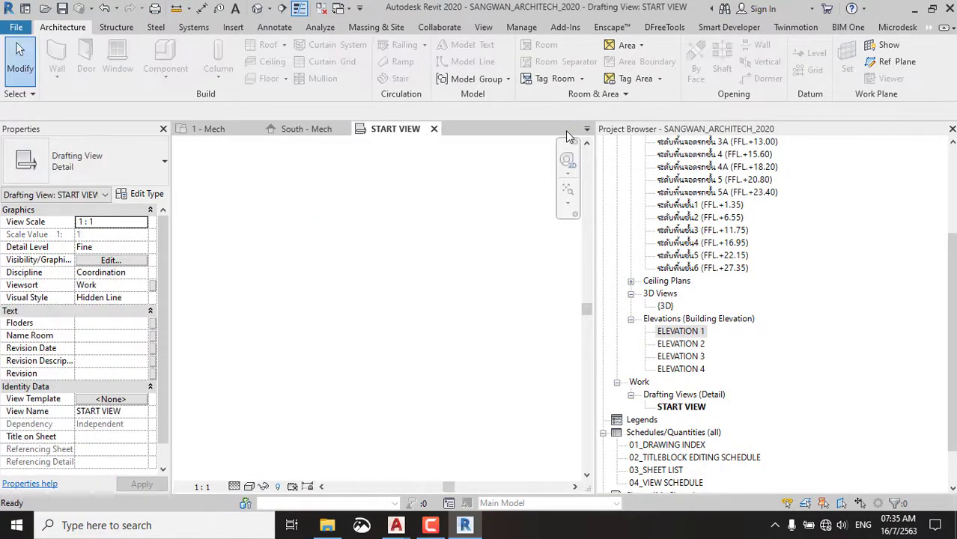
left_click(433, 130)
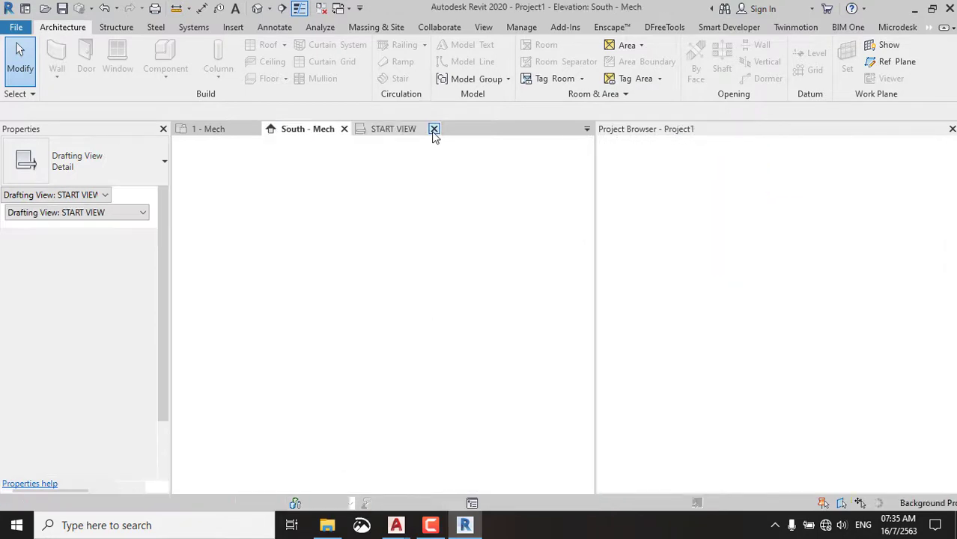
scroll(457, 247, "down", 1)
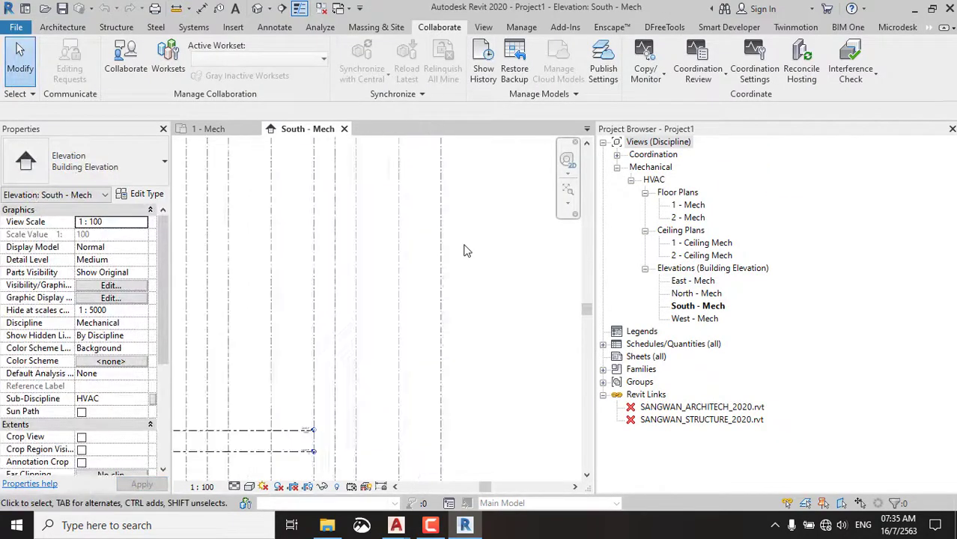
scroll(410, 346, "down", 2)
scroll(386, 325, "down", 1)
scroll(440, 388, "down", 1)
scroll(445, 375, "down", 1)
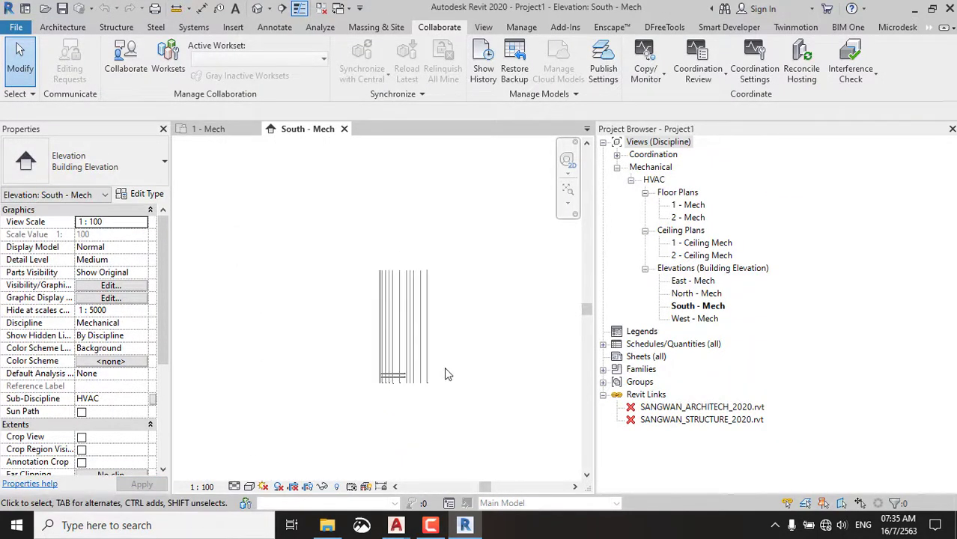
scroll(443, 377, "up", 1)
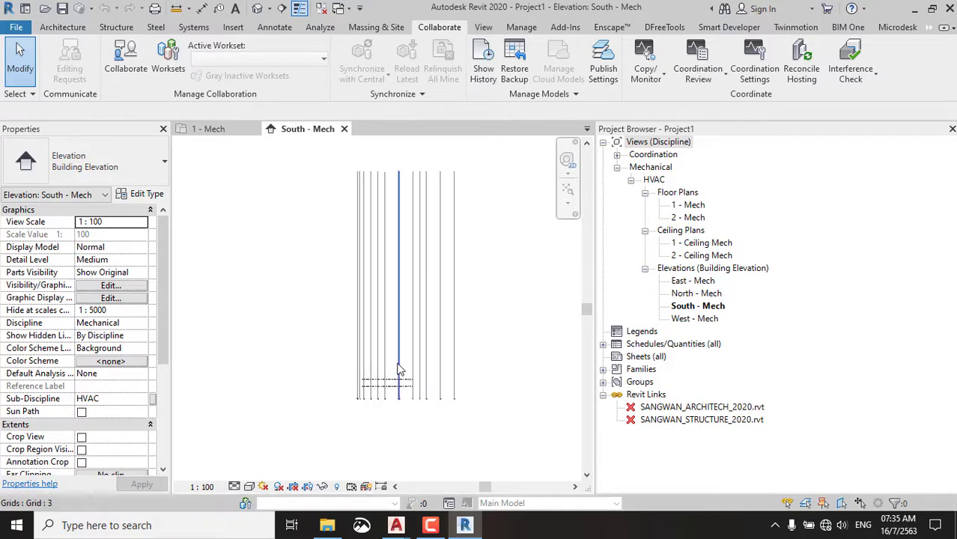
scroll(430, 397, "up", 2)
scroll(413, 420, "up", 2)
scroll(435, 326, "down", 2)
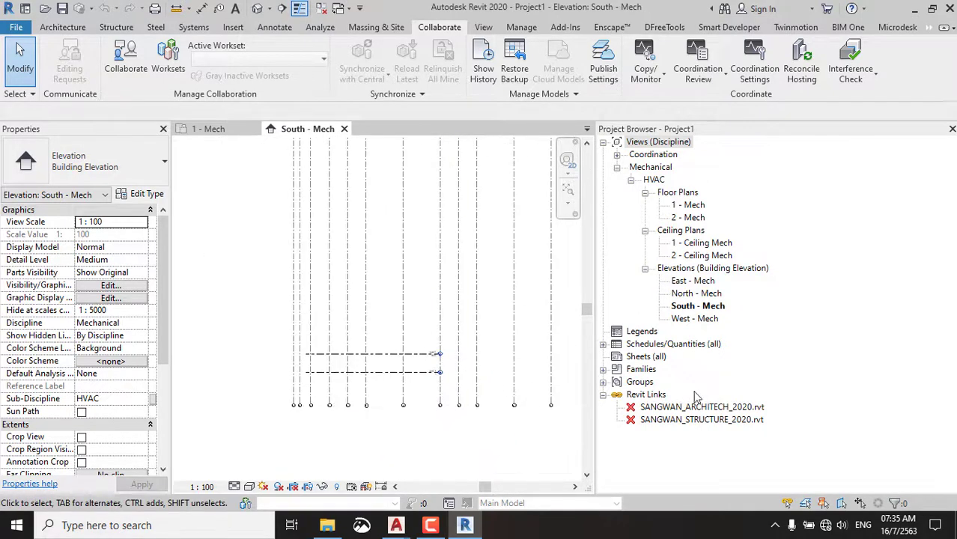
double_click(695, 205)
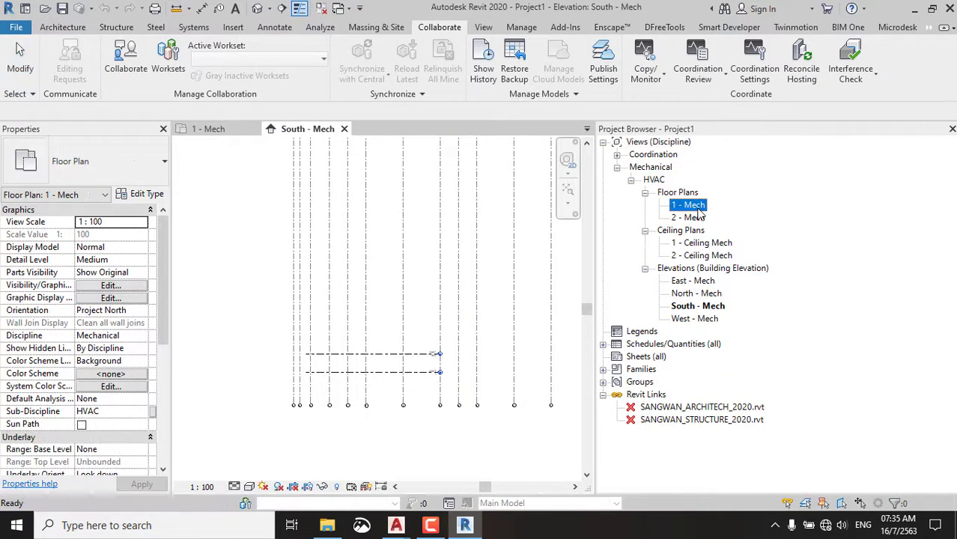
Delete the straight vertical and horizontal grids, keeping only the rotated grid set.
scroll(455, 360, "down", 2)
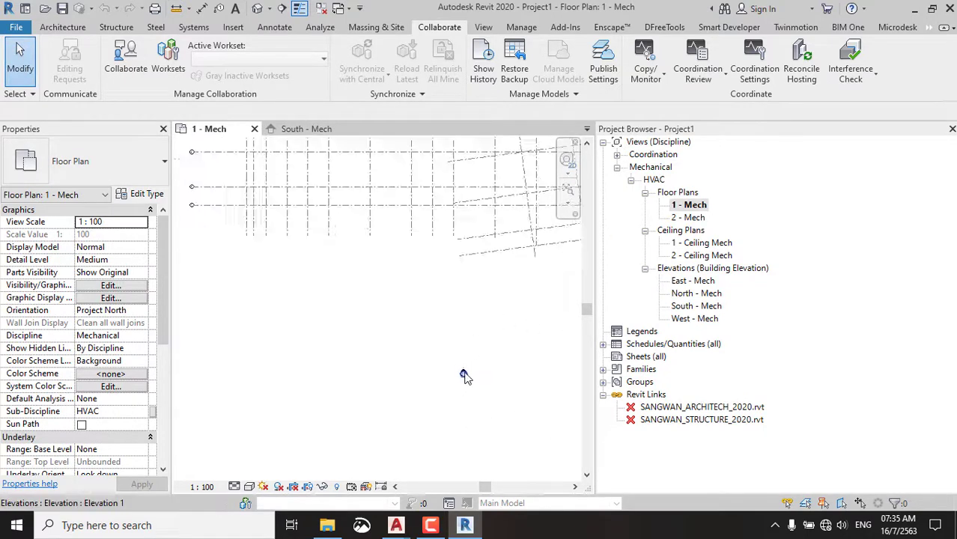
scroll(449, 262, "down", 1)
scroll(453, 217, "up", 1)
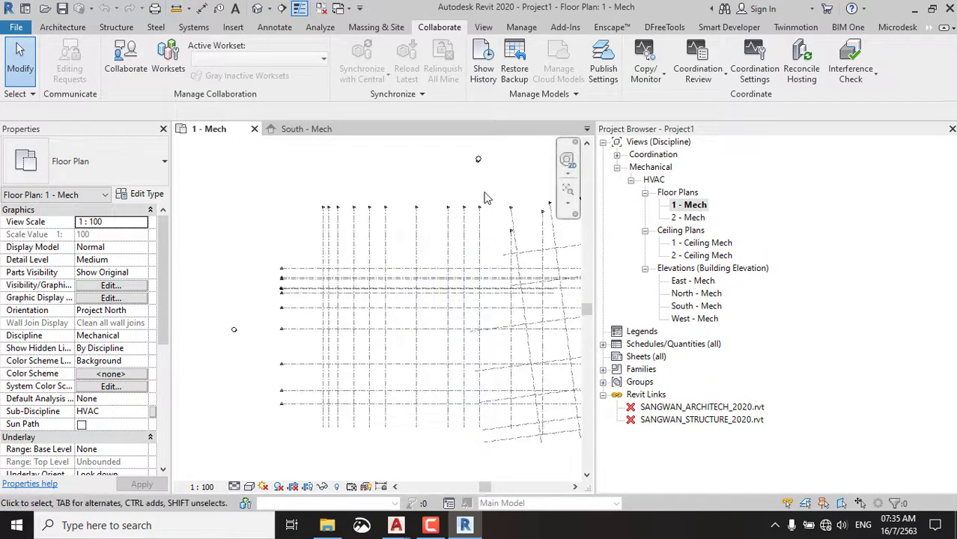
left_click_drag(486, 186, 303, 299)
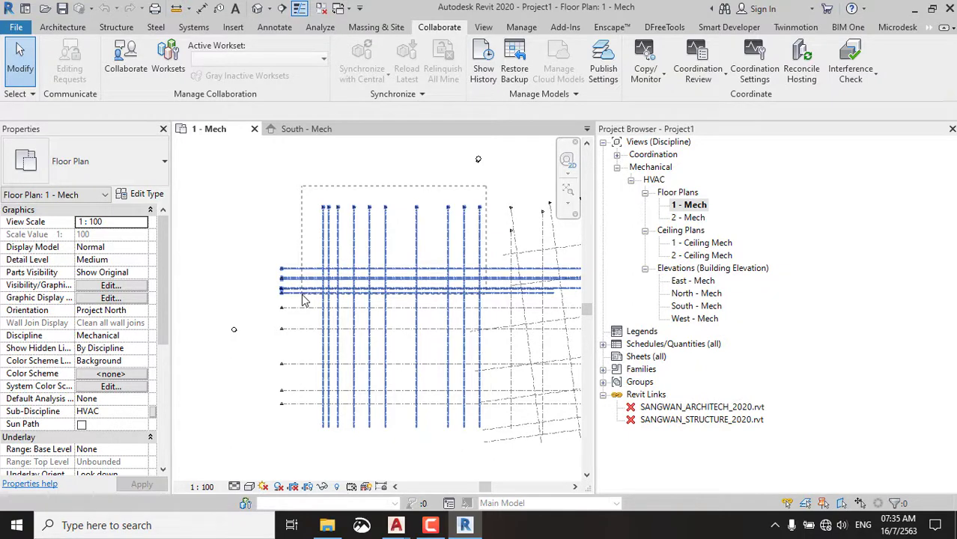
key("Delete")
left_click_drag(358, 255, 294, 433)
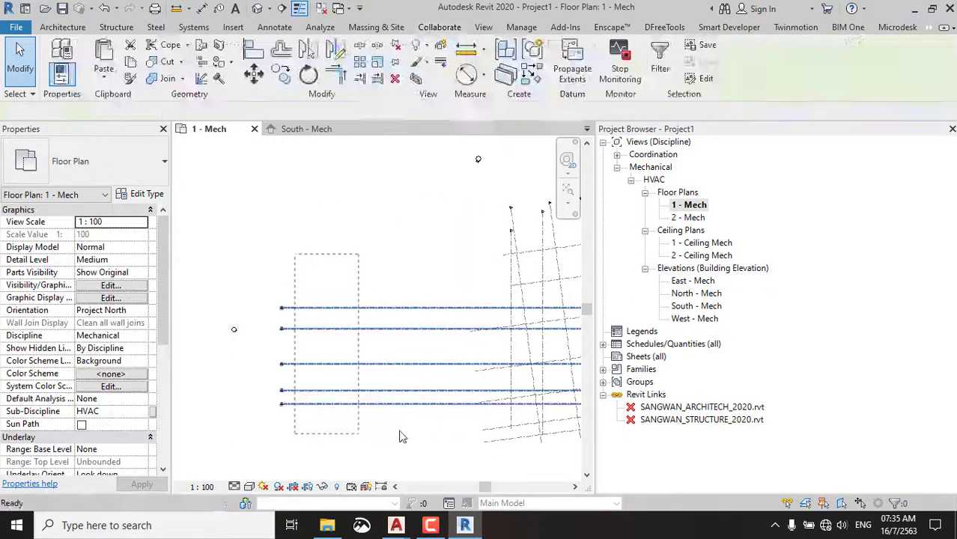
key("Delete")
middle_click_drag(401, 436, 309, 324)
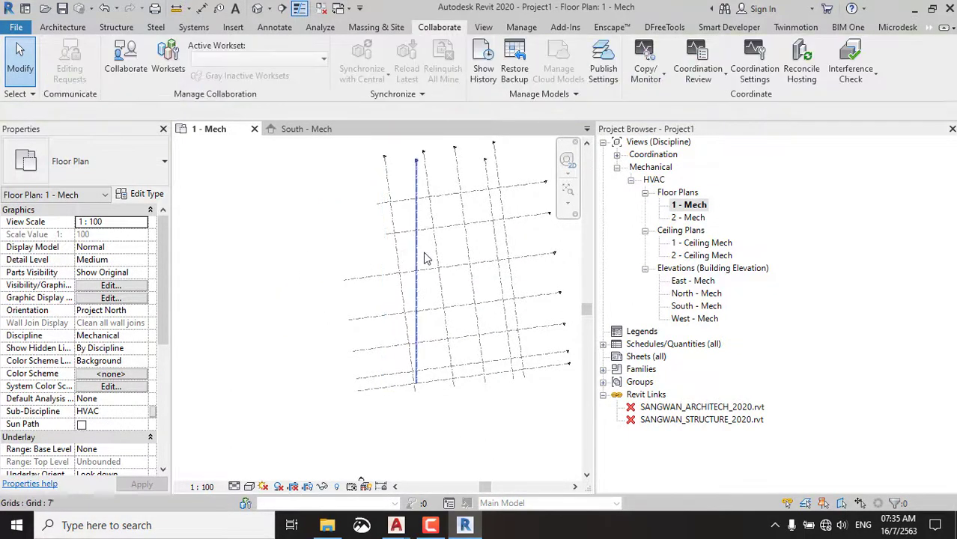
Delete the leftover vertical grid line and centre the rotated grids.
left_click(419, 255)
key("Delete")
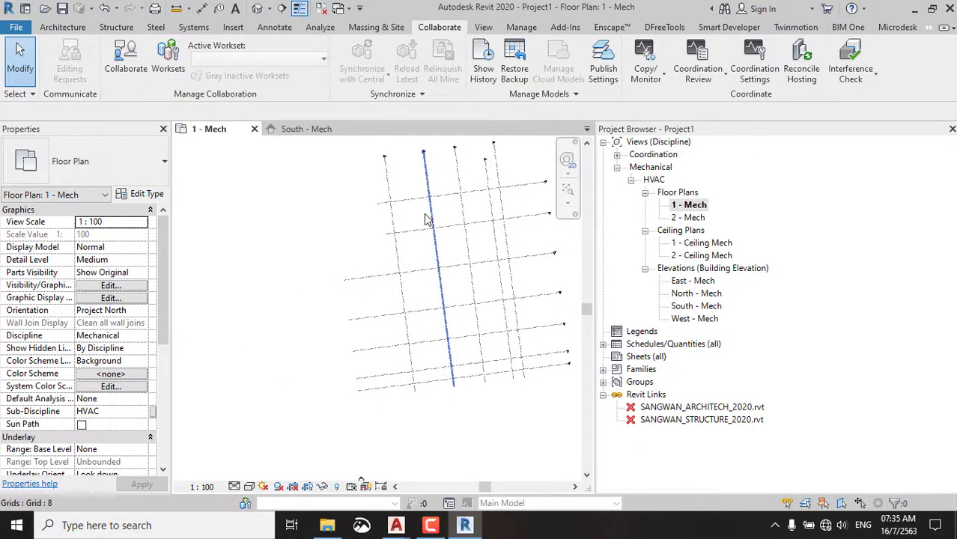
middle_click_drag(524, 250, 460, 272)
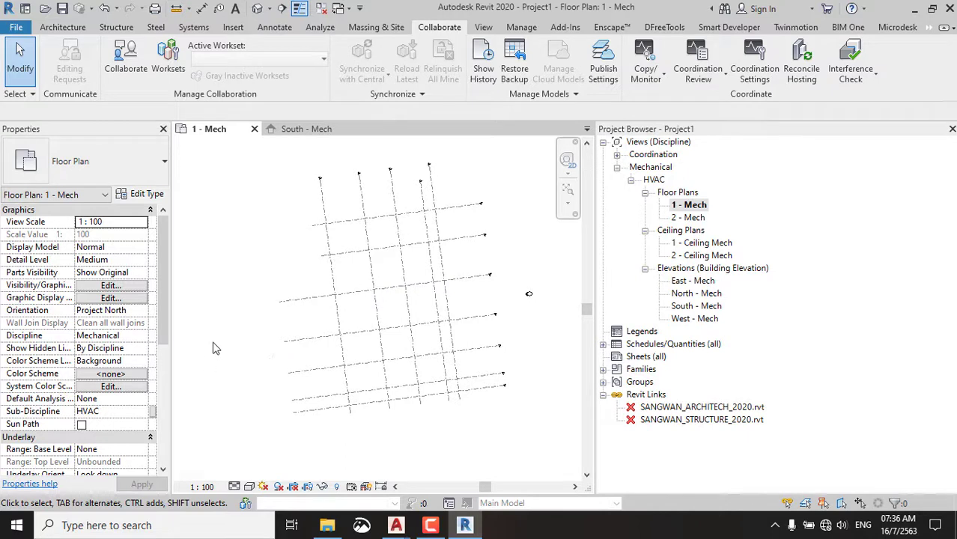
Change the plan's Orientation from Project North to True North and apply it.
left_click(146, 314)
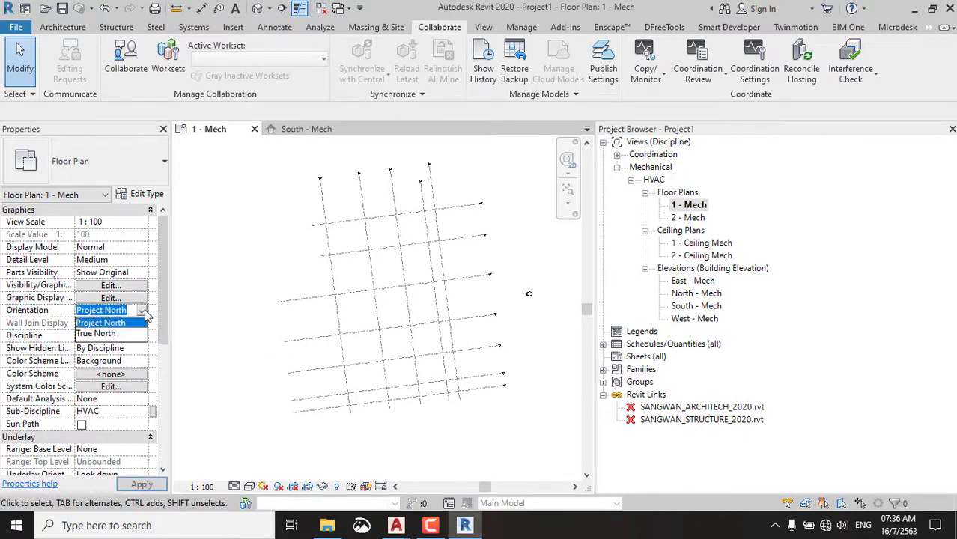
left_click(116, 341)
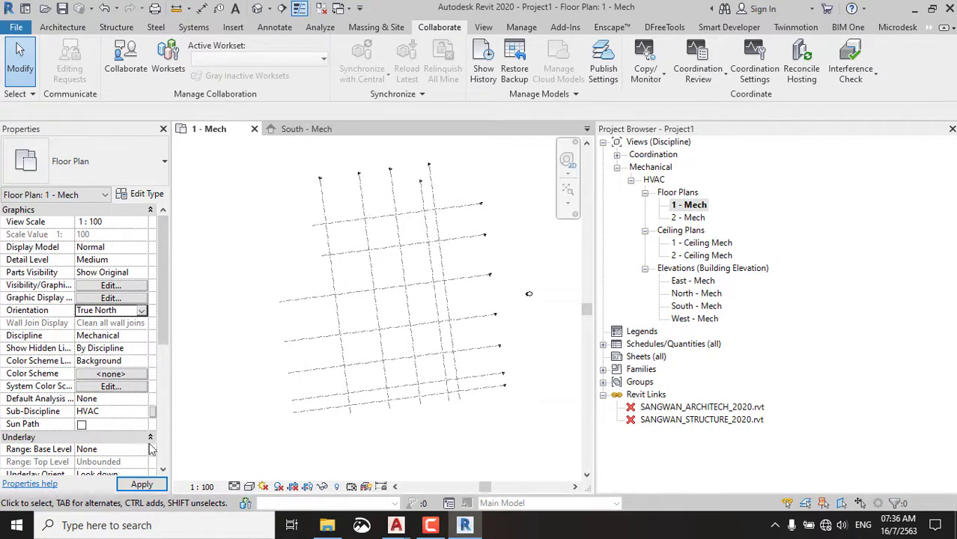
left_click(136, 485)
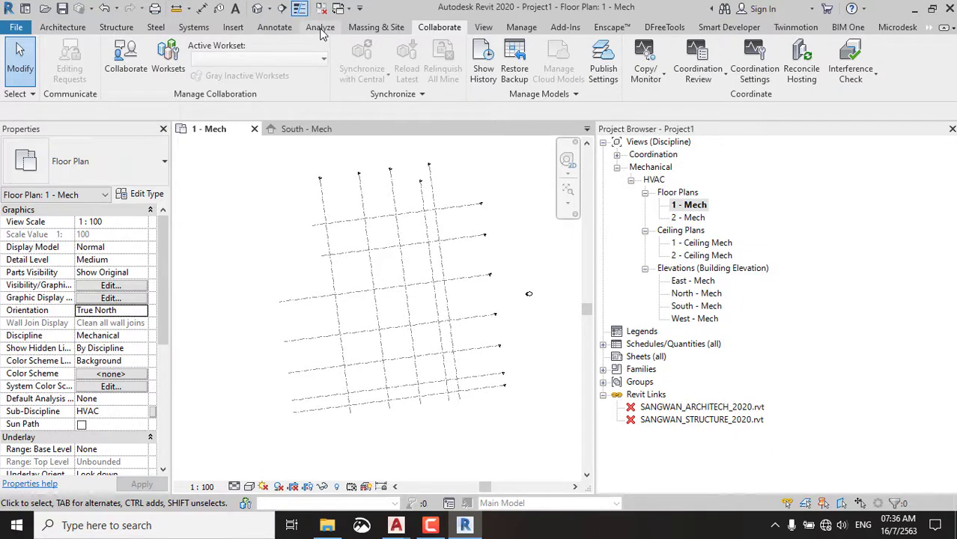
Reload the SANGWAN_ARCHITECH_2020 link and dismiss the warning.
right_click(688, 410)
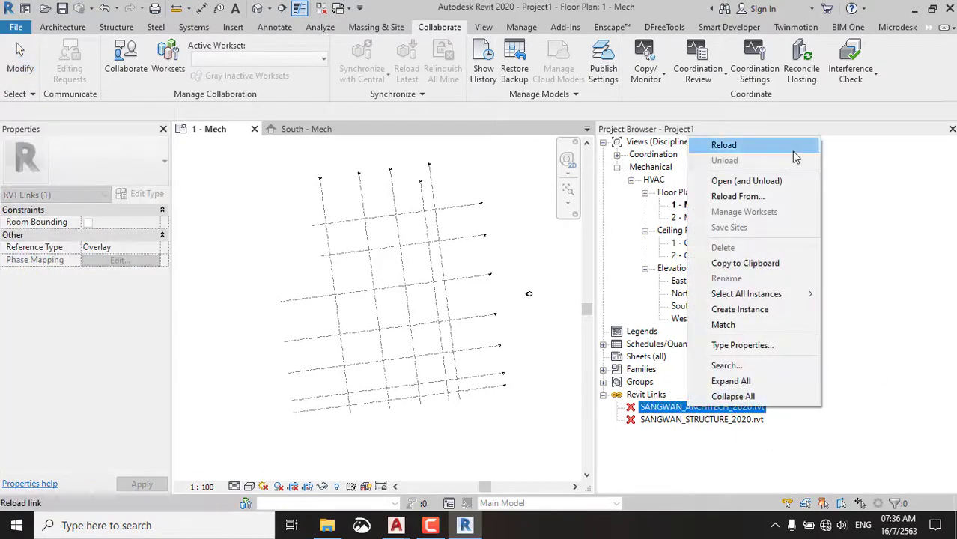
left_click(755, 151)
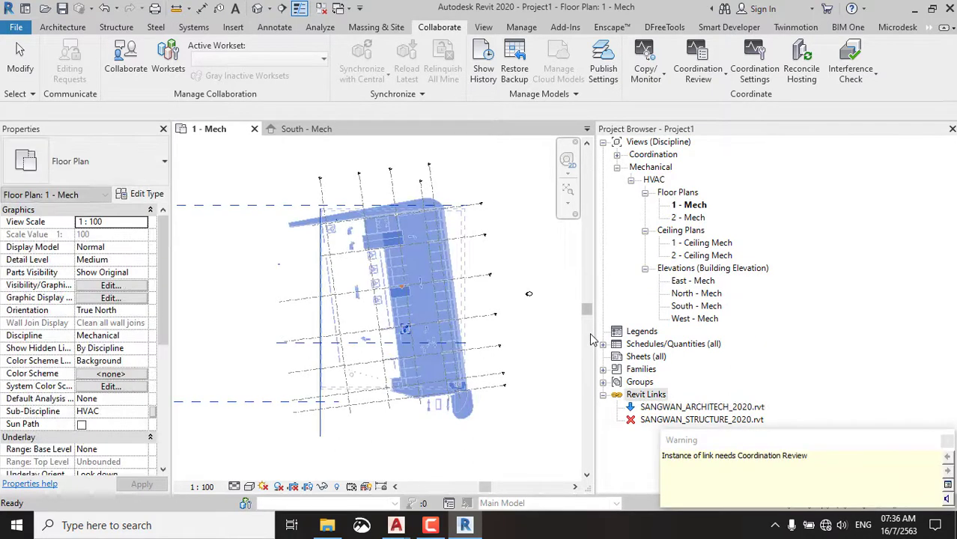
left_click(544, 243)
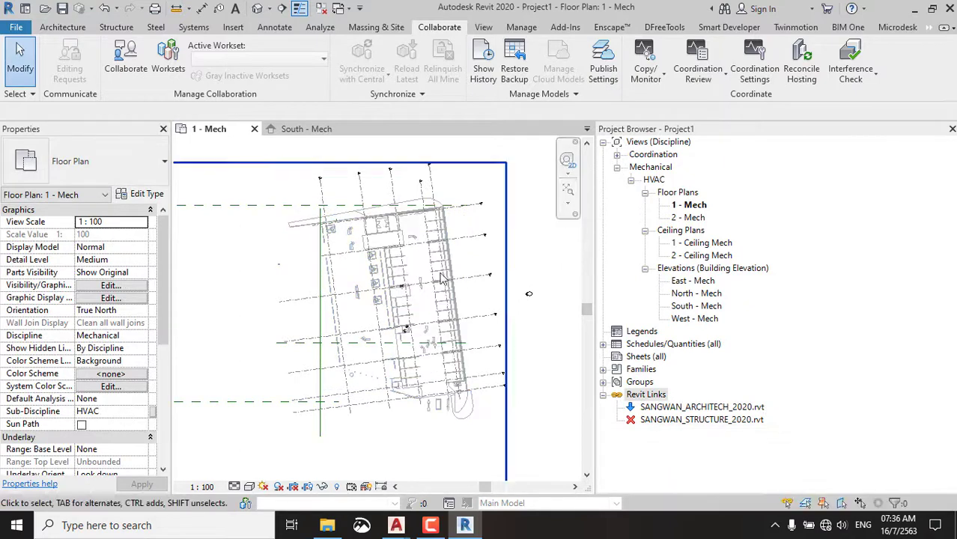
Extend a grid near the top of the building by dragging its end upward.
scroll(480, 225, "up", 2)
scroll(457, 187, "up", 2)
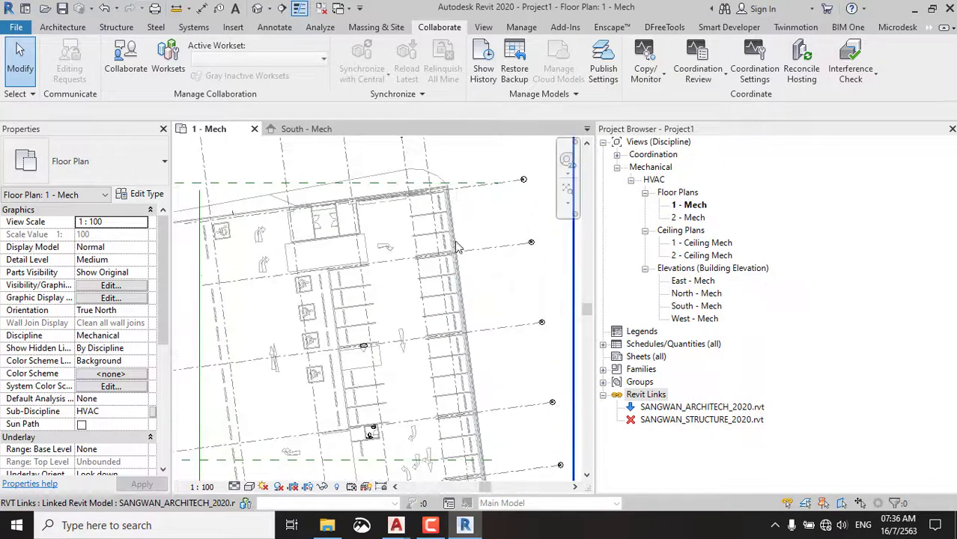
scroll(450, 172, "up", 2)
scroll(449, 172, "down", 2)
scroll(453, 239, "down", 2)
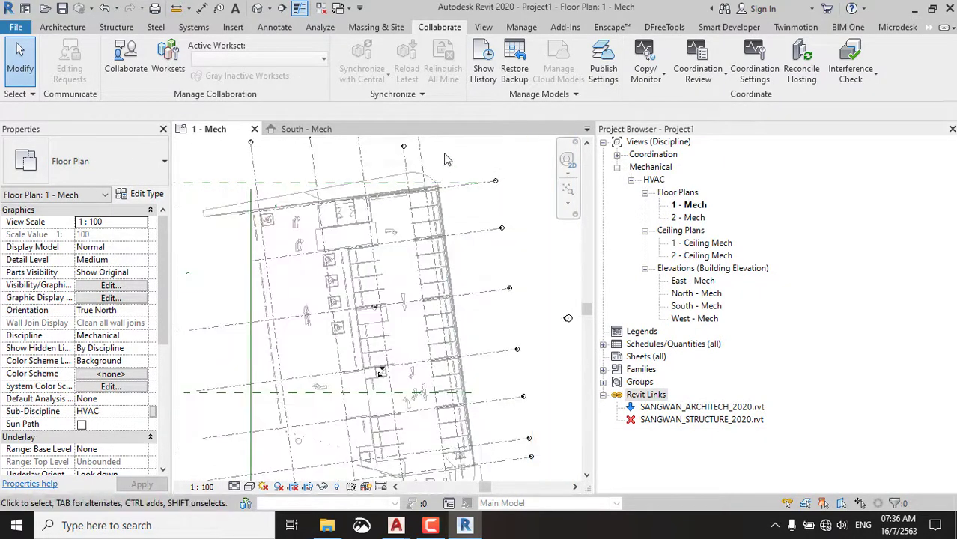
middle_click_drag(458, 298, 457, 304)
scroll(390, 232, "up", 3)
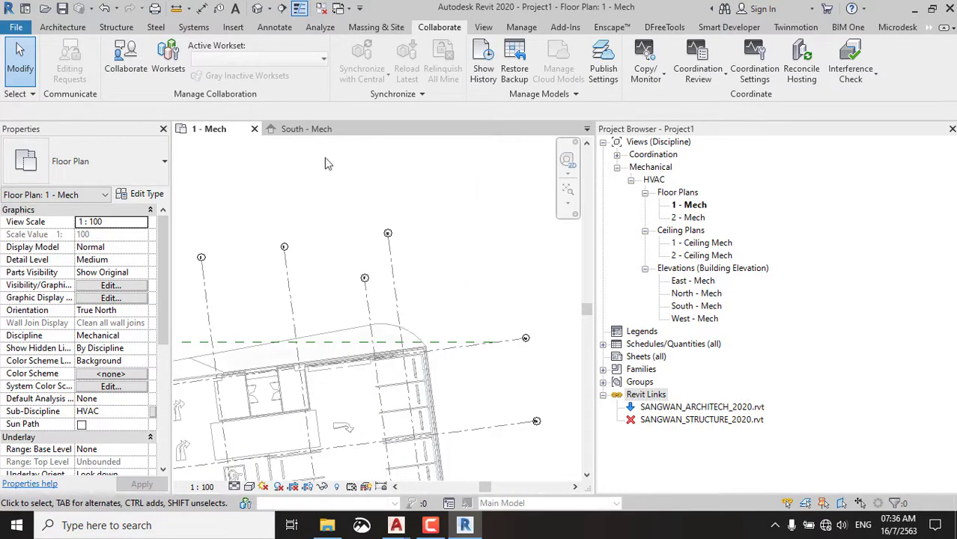
left_click(366, 277)
scroll(366, 277, "up", 2)
left_click_drag(364, 283, 353, 200)
left_click(456, 220)
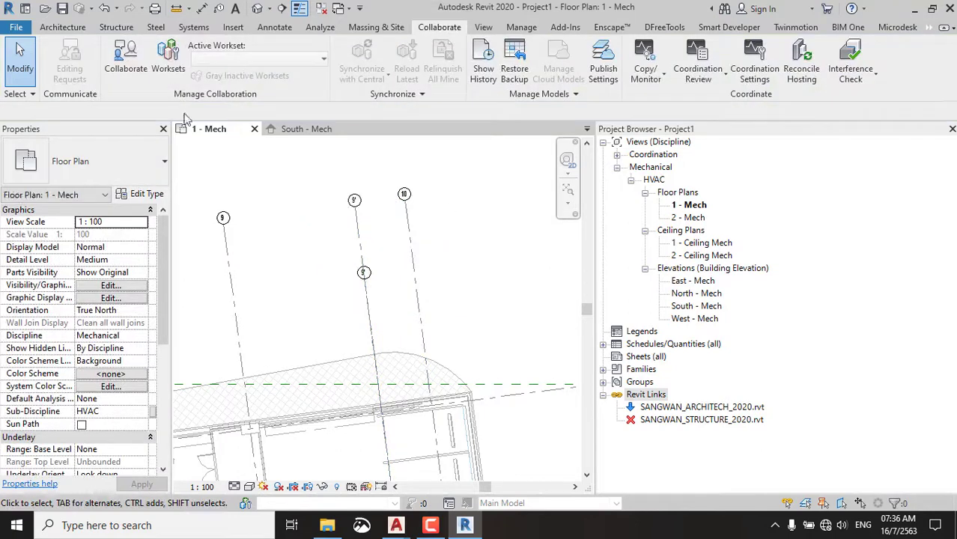
Place an M_North Arrow-2 annotation symbol in the plan.
left_click(233, 28)
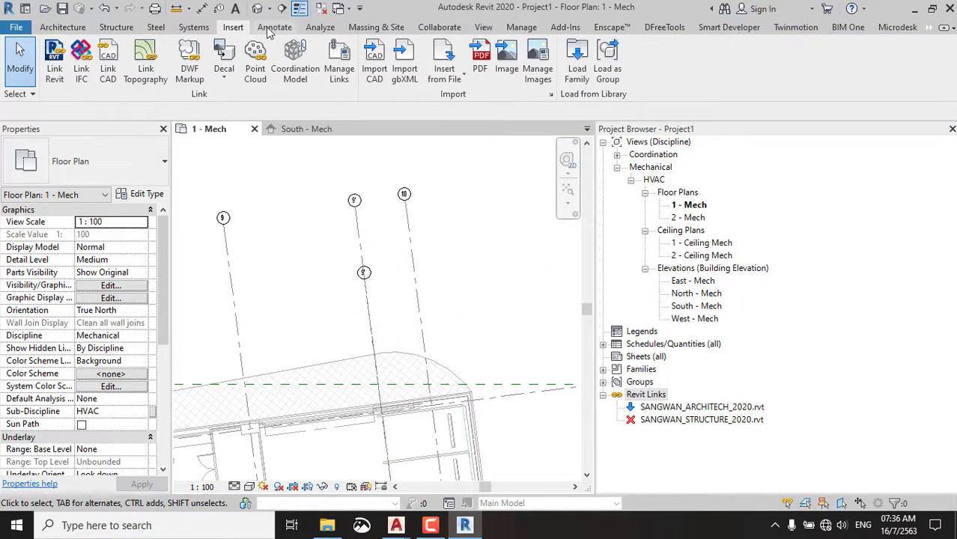
scroll(221, 32, "down", 1)
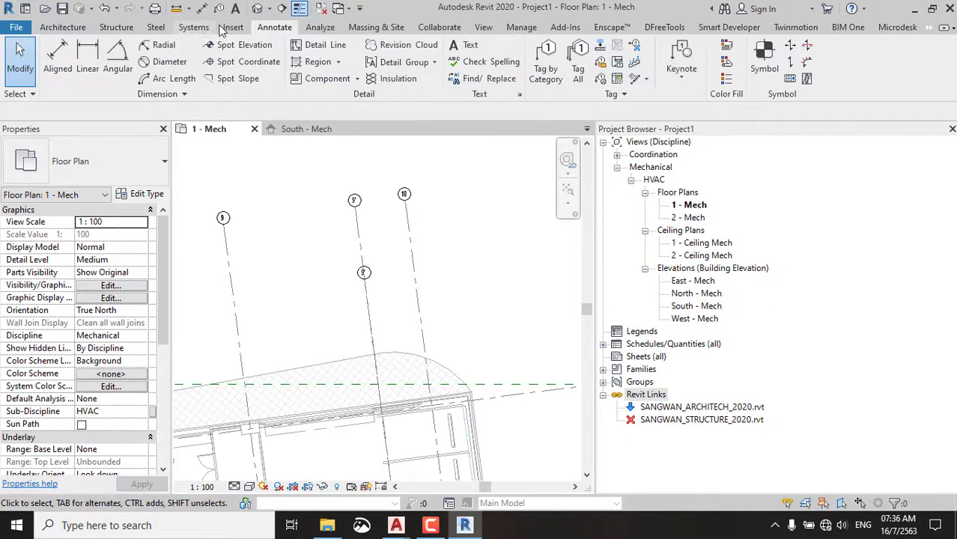
left_click(764, 58)
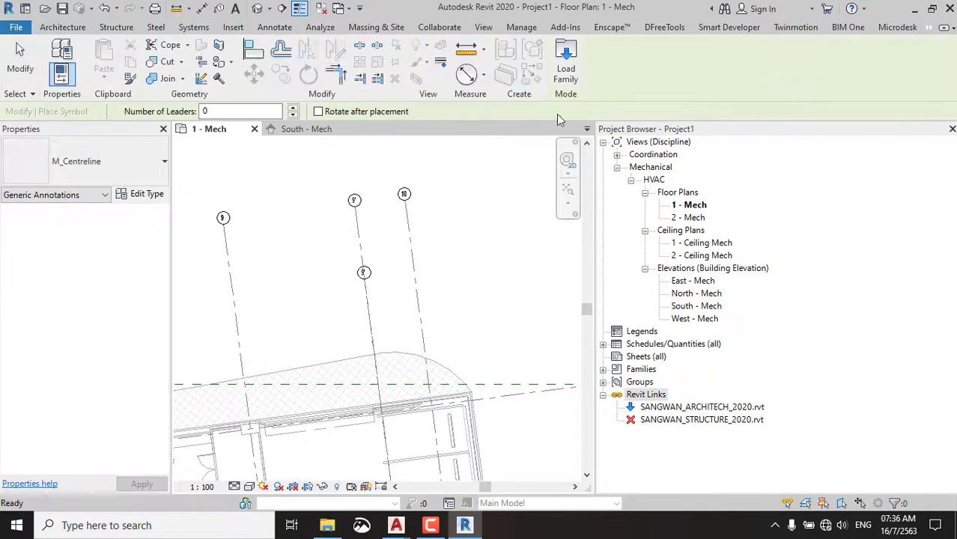
left_click(141, 166)
left_click(140, 168)
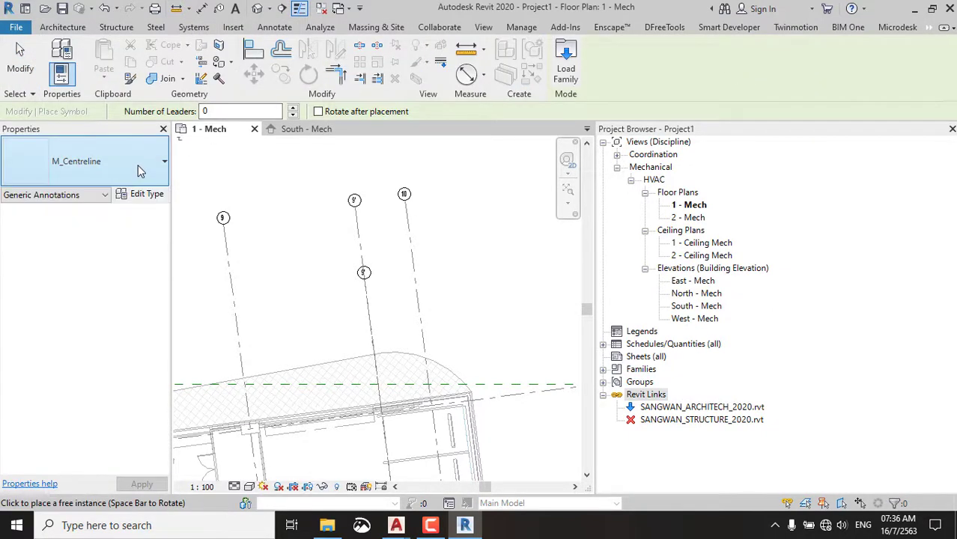
left_click(139, 171)
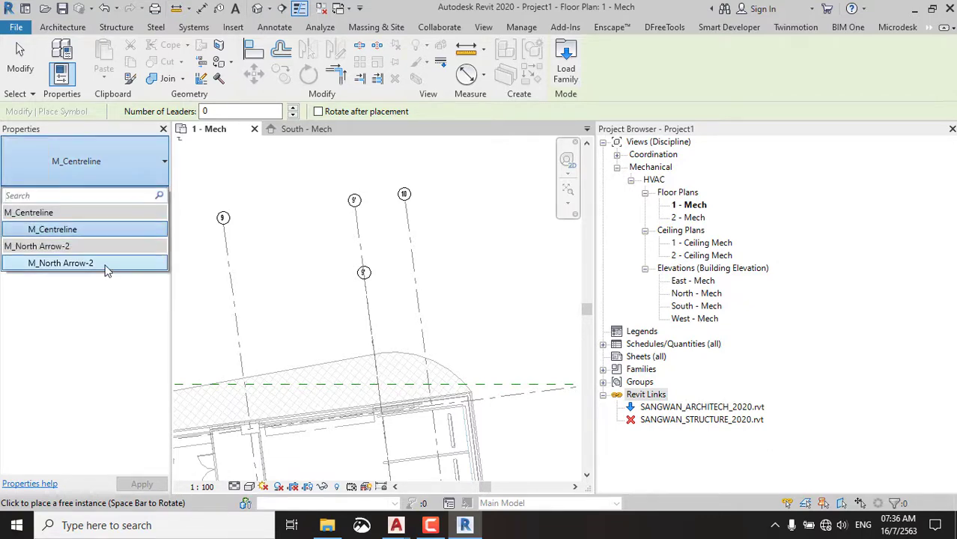
left_click(106, 264)
scroll(479, 265, "up", 4)
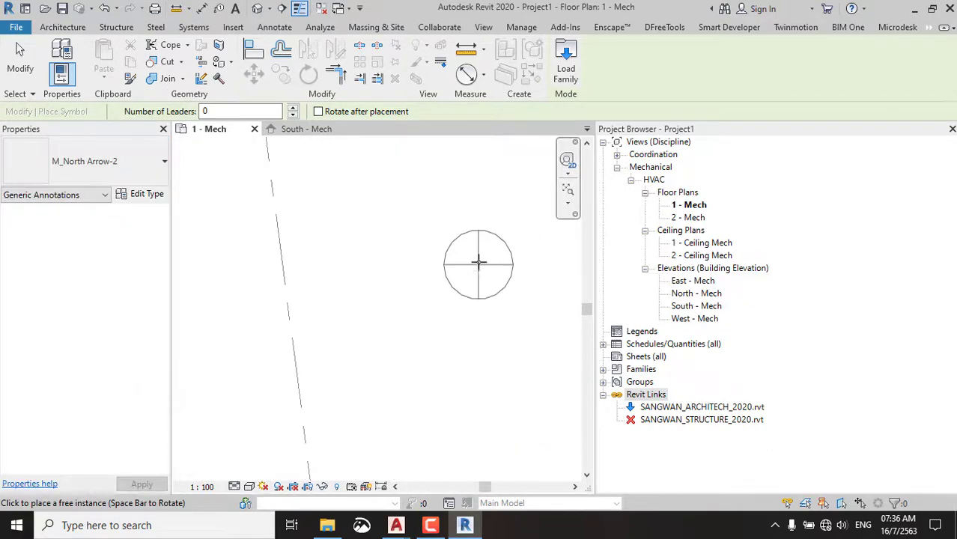
scroll(442, 222, "down", 3)
left_click(435, 220)
key("Escape")
key("Escape")
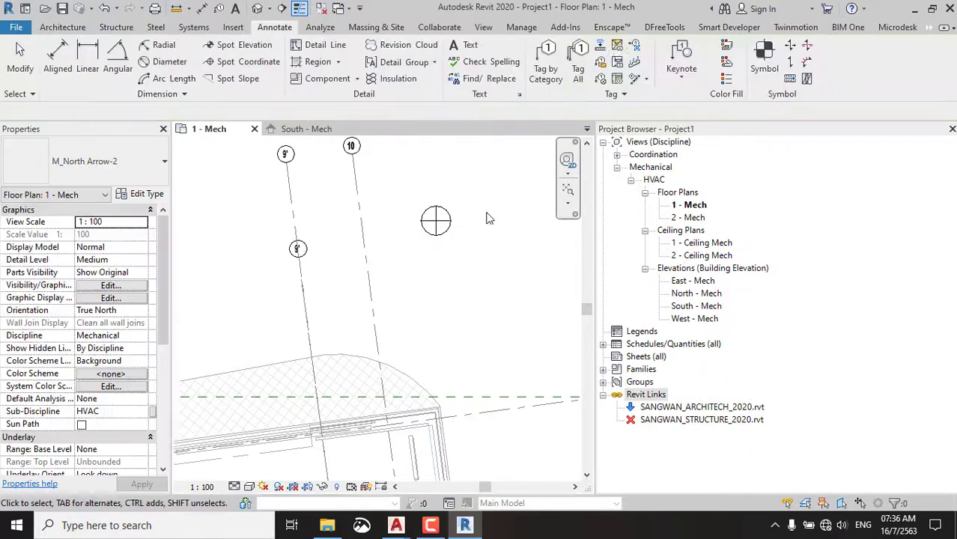
Move the placed north arrow to a new spot in the plan.
scroll(447, 223, "up", 3)
left_click(377, 236)
scroll(417, 220, "down", 3)
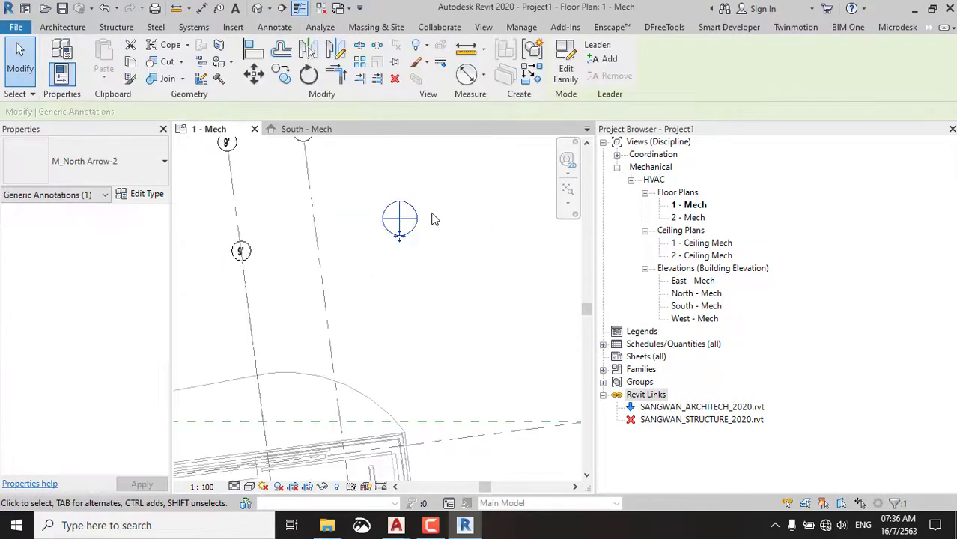
scroll(438, 221, "up", 2)
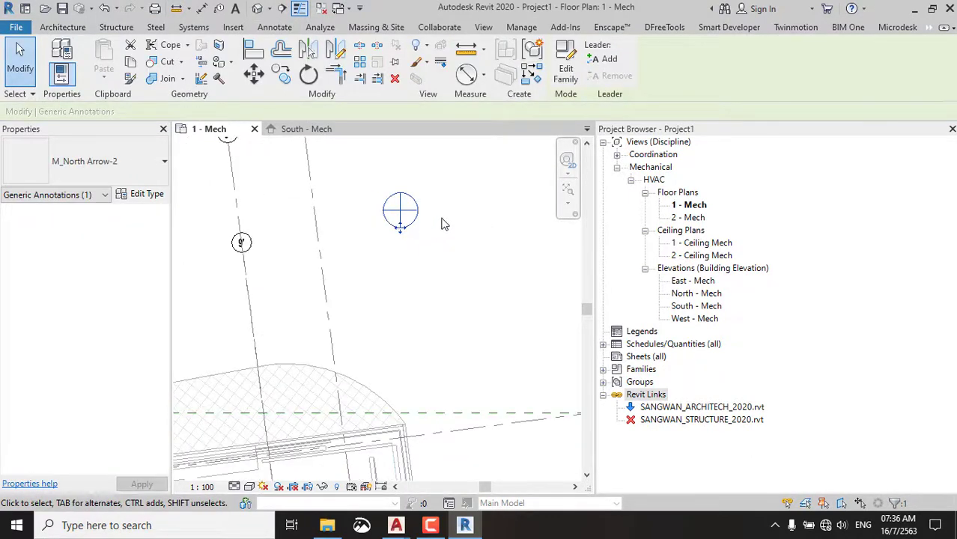
mouse_move(403, 231)
left_mouse_down()
mouse_move(328, 314)
mouse_move(347, 298)
left_mouse_up()
scroll(349, 299, "up", 3)
scroll(410, 256, "down", 2)
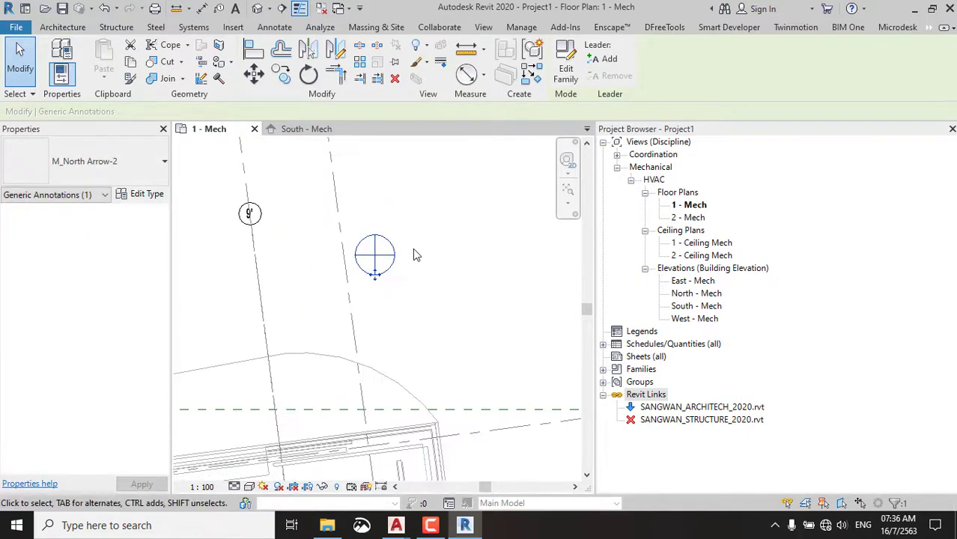
scroll(414, 253, "down", 2)
scroll(412, 252, "up", 2)
scroll(399, 252, "up", 2)
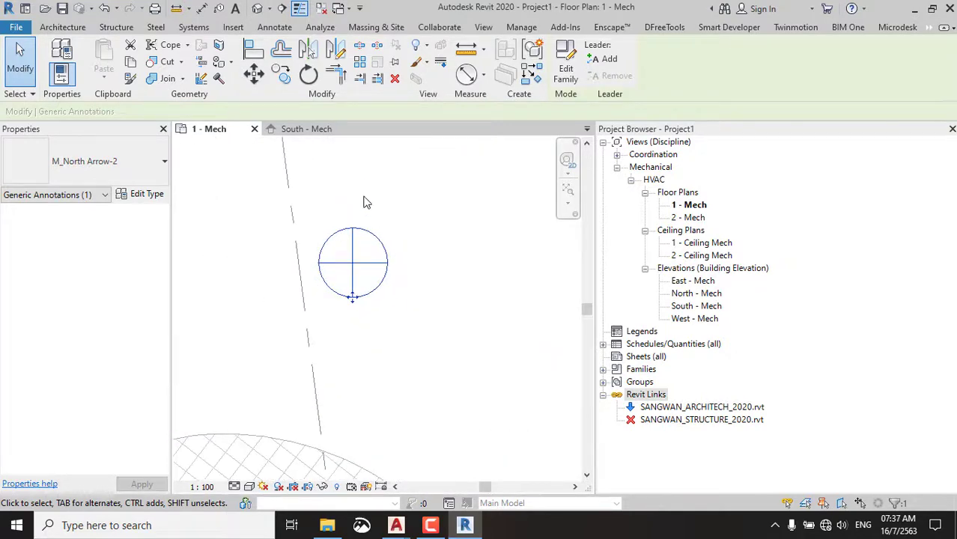
left_click(367, 168)
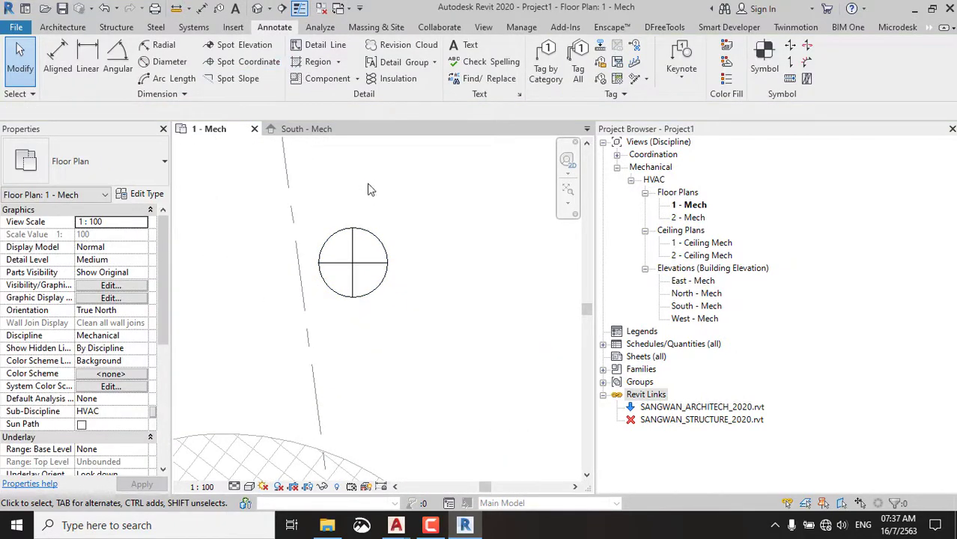
Try the Align (AL) command, cancel it, and reselect the existing north arrow.
key("a")
key("l")
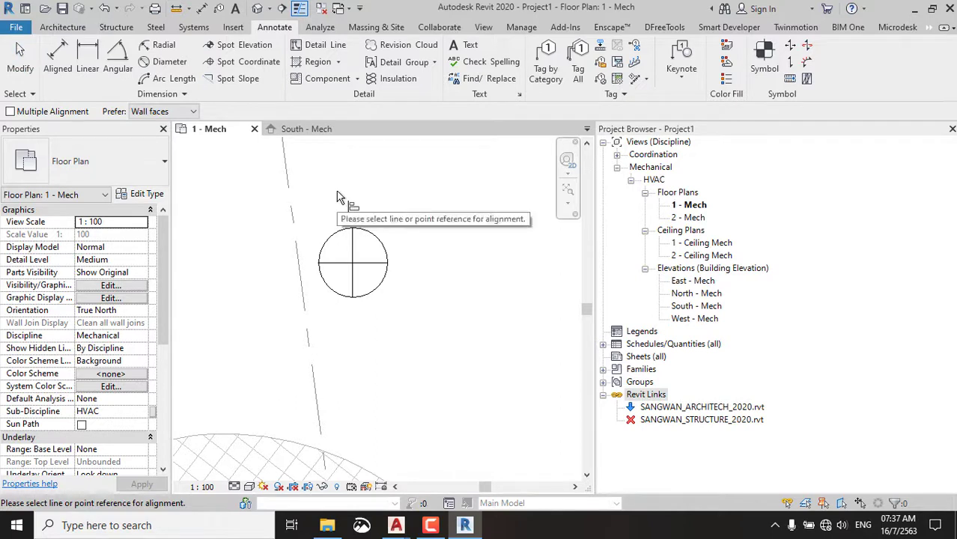
key("Escape")
left_click(358, 236)
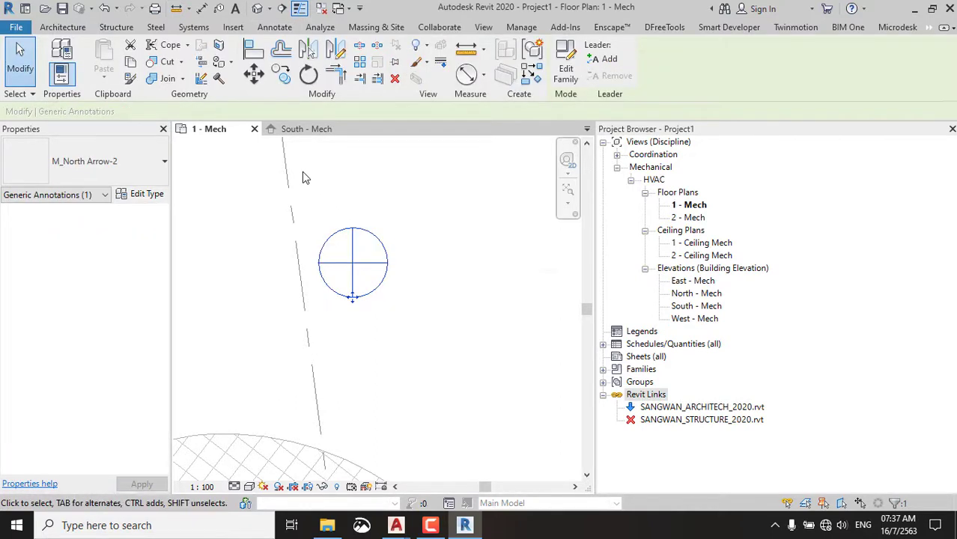
left_click(447, 187)
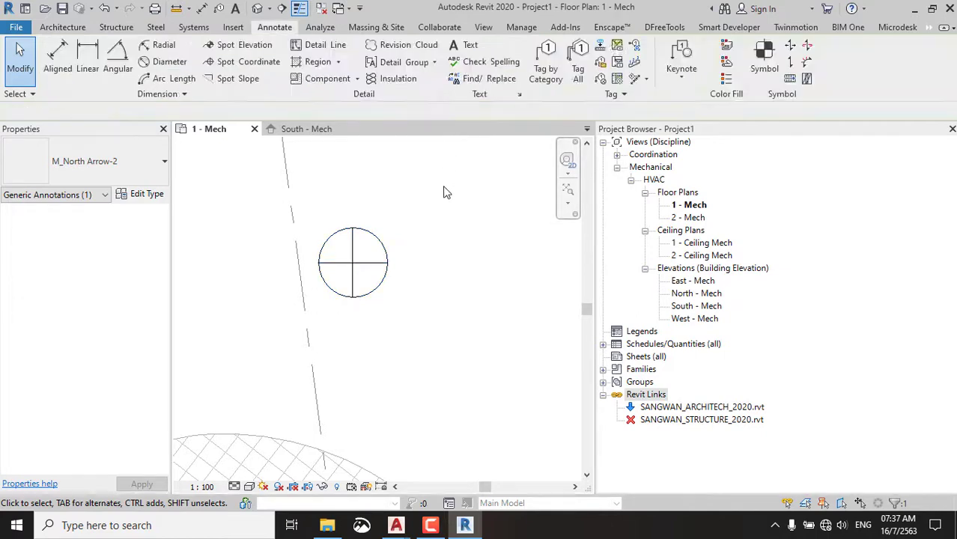
Start a new symbol and browse the family library to the Annotations folder.
left_click(233, 27)
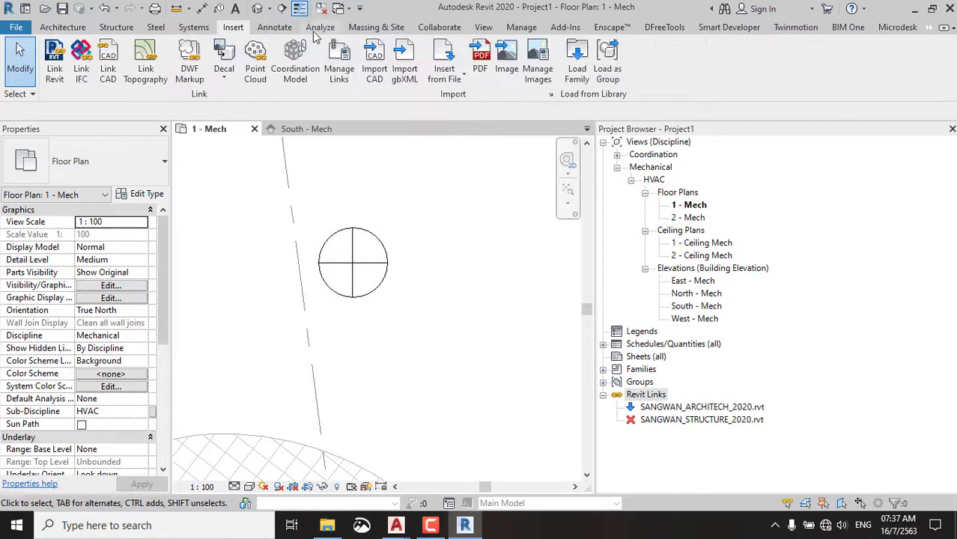
left_click(274, 27)
left_click(764, 63)
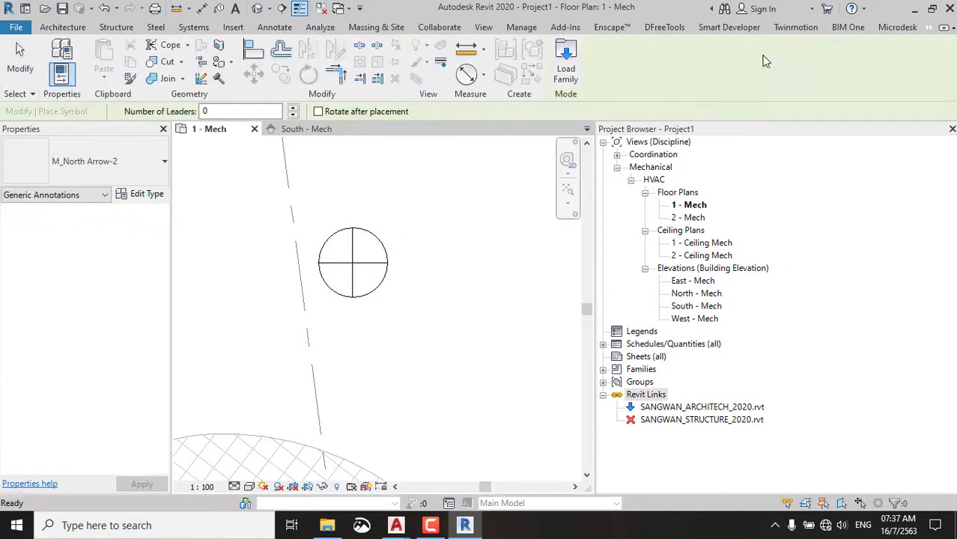
left_click(564, 64)
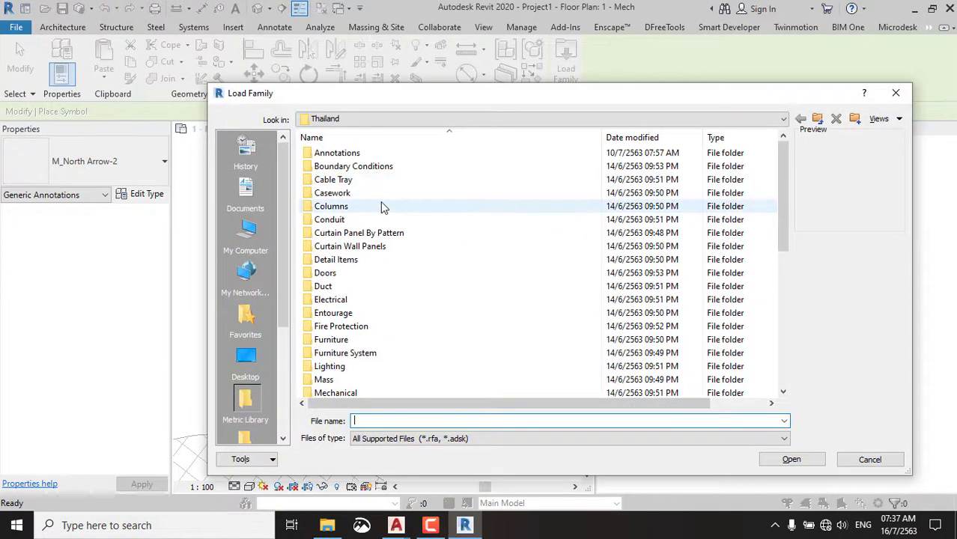
left_click(343, 246)
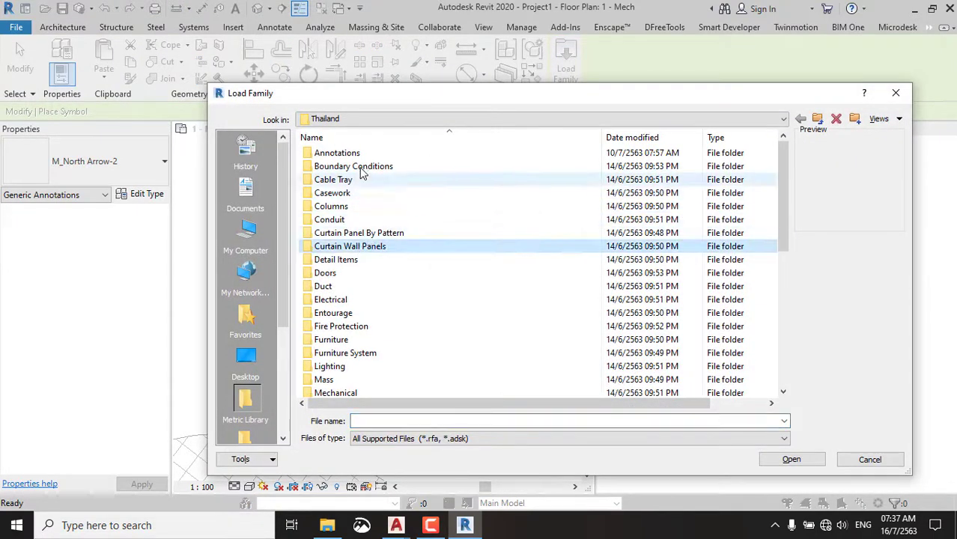
double_click(341, 153)
Load the M_North Arrow-1 family from the Annotations folder.
scroll(397, 303, "down", 8)
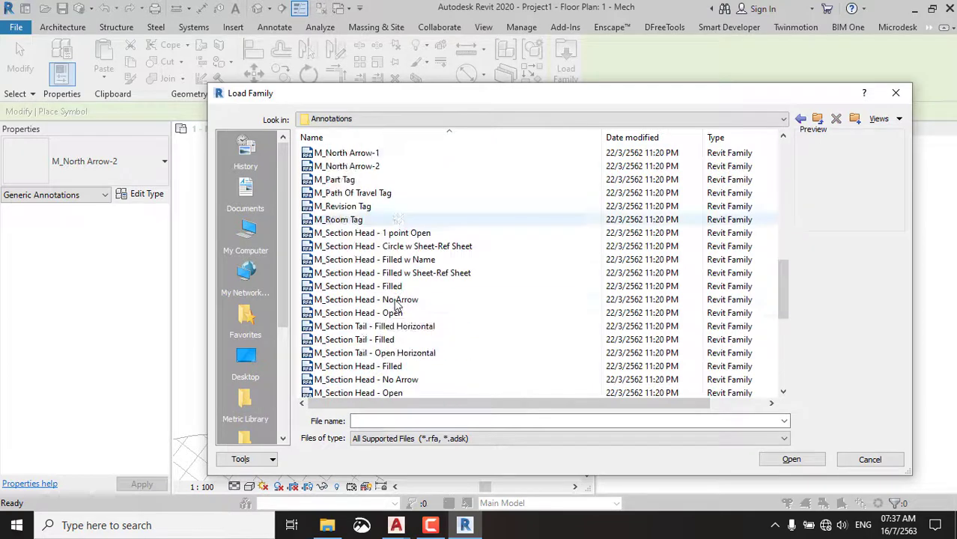
scroll(397, 302, "down", 7)
scroll(397, 296, "up", 2)
scroll(398, 288, "up", 1)
scroll(401, 279, "down", 3)
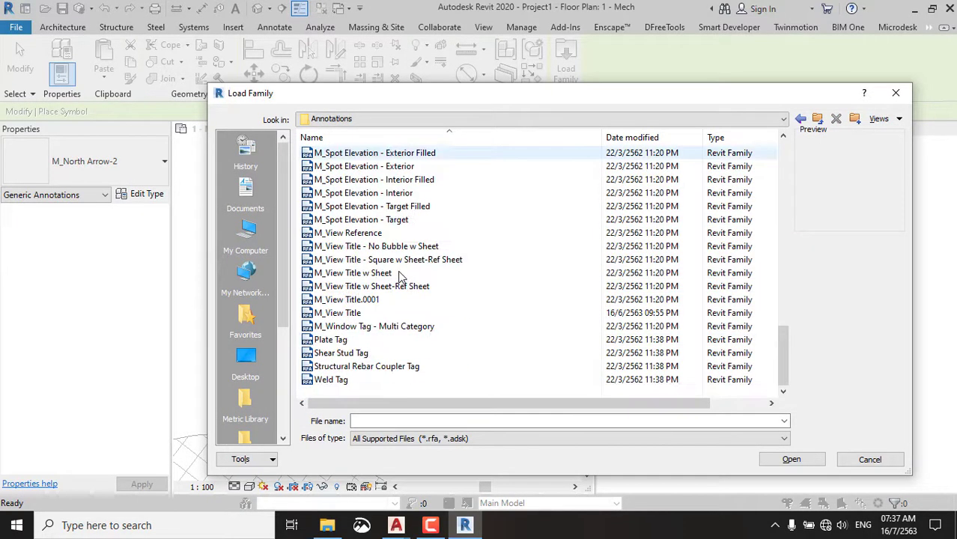
scroll(397, 274, "up", 3)
scroll(385, 262, "up", 3)
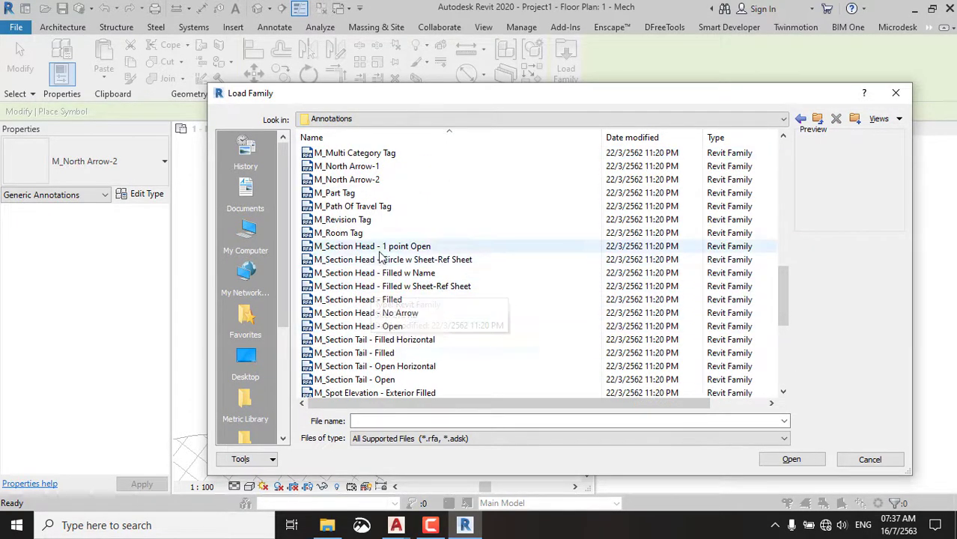
left_click(341, 193)
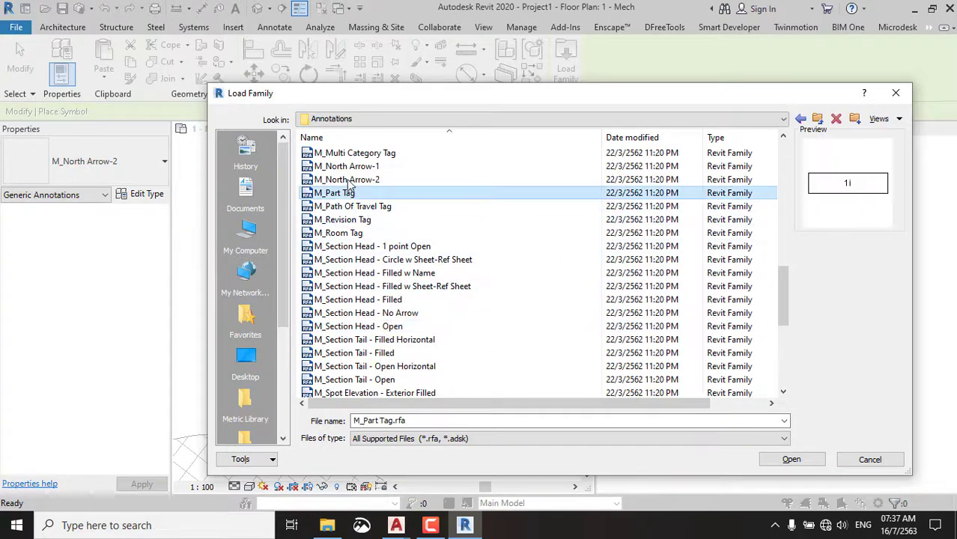
left_click(347, 180)
left_click(350, 167)
double_click(352, 171)
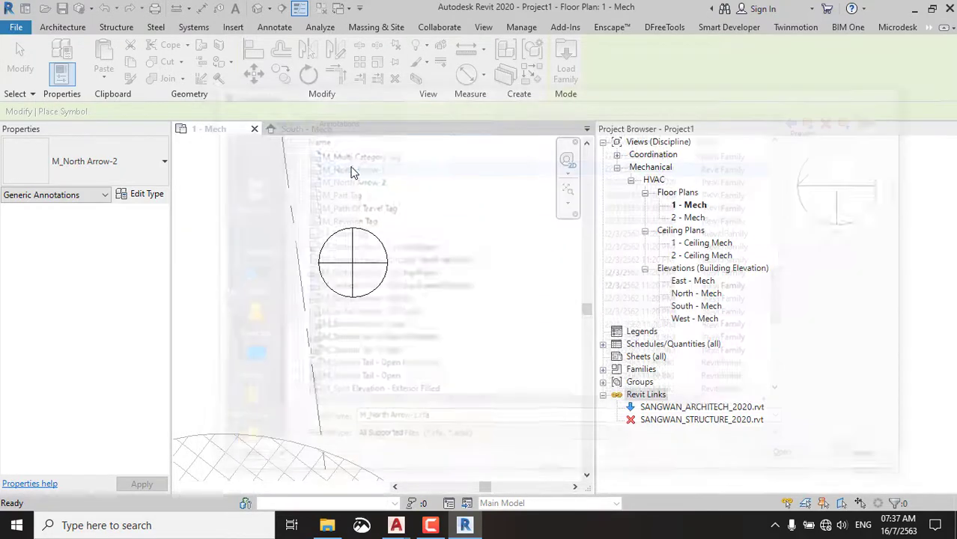
Place the M_North Arrow-1 symbol and delete the old crosshair north arrow.
left_click(431, 291)
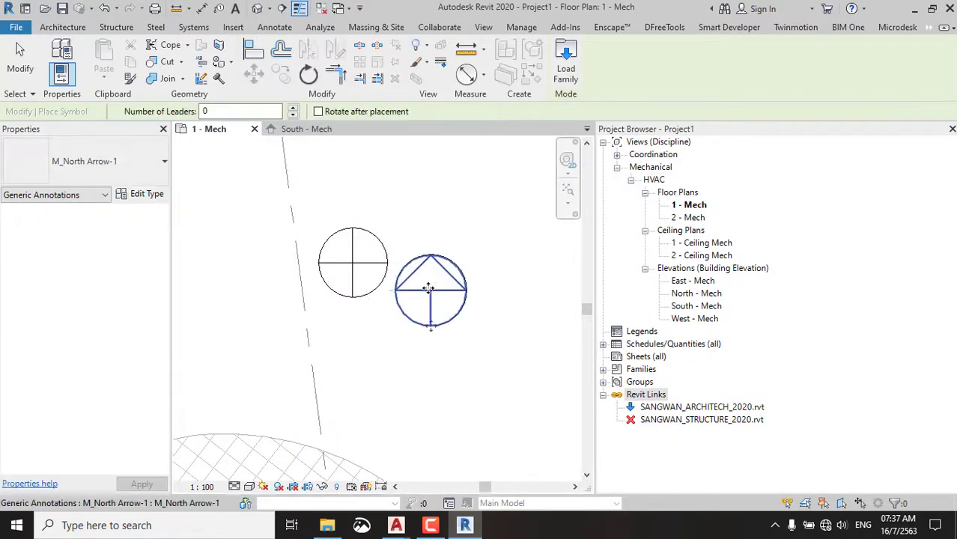
key("Escape")
left_click(367, 237)
key("Delete")
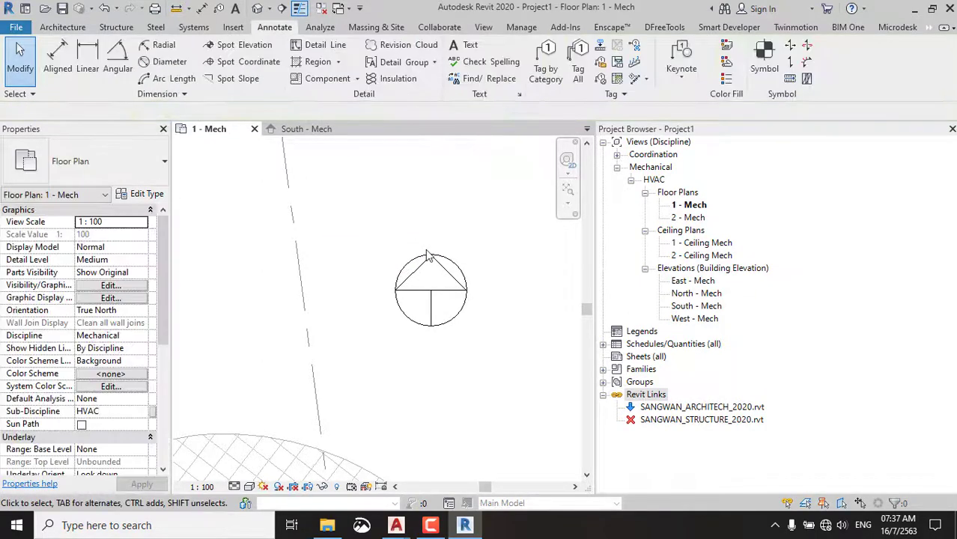
Align the new north arrow's axis to the slanted dashed line using AL.
left_click(467, 292)
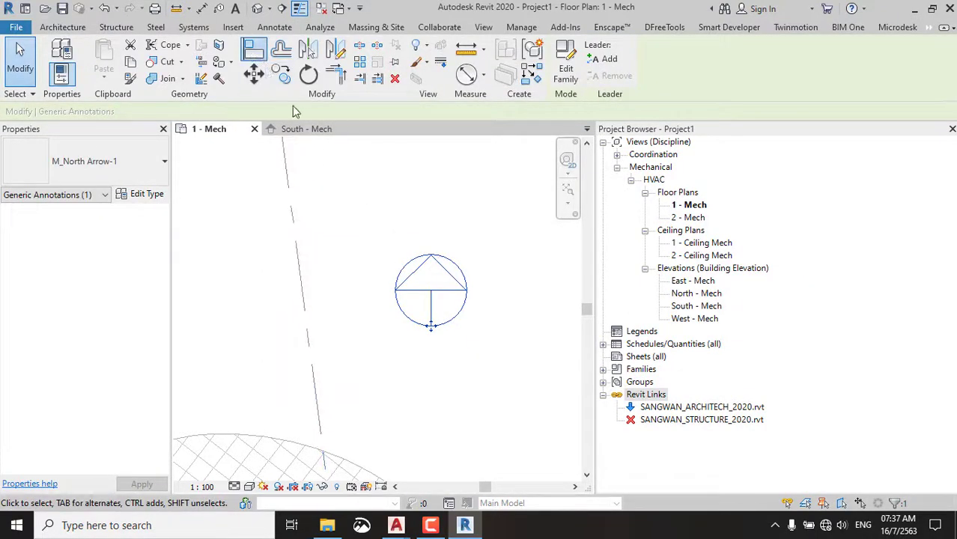
key("a")
key("l")
left_click(303, 281)
left_click(431, 307)
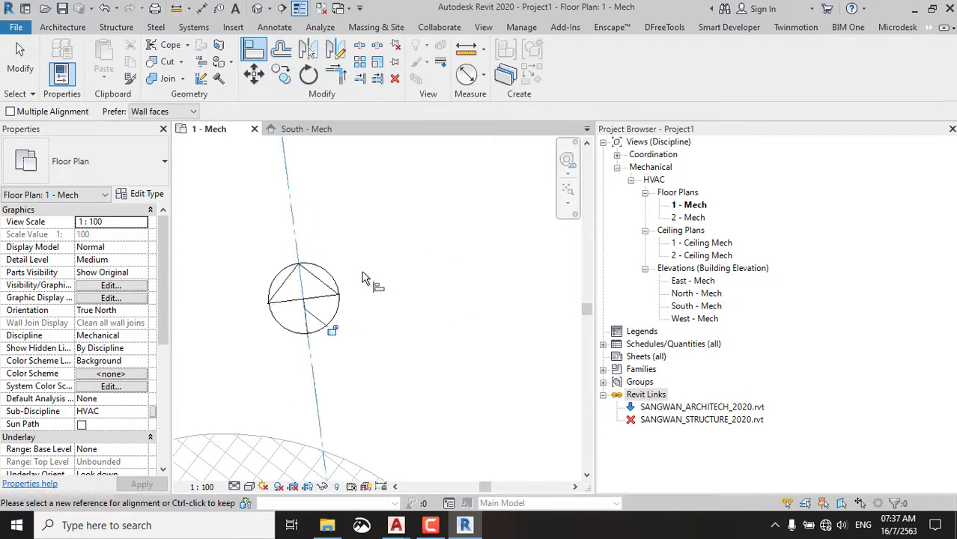
scroll(363, 278, "down", 3)
key("Escape")
scroll(359, 273, "down", 1)
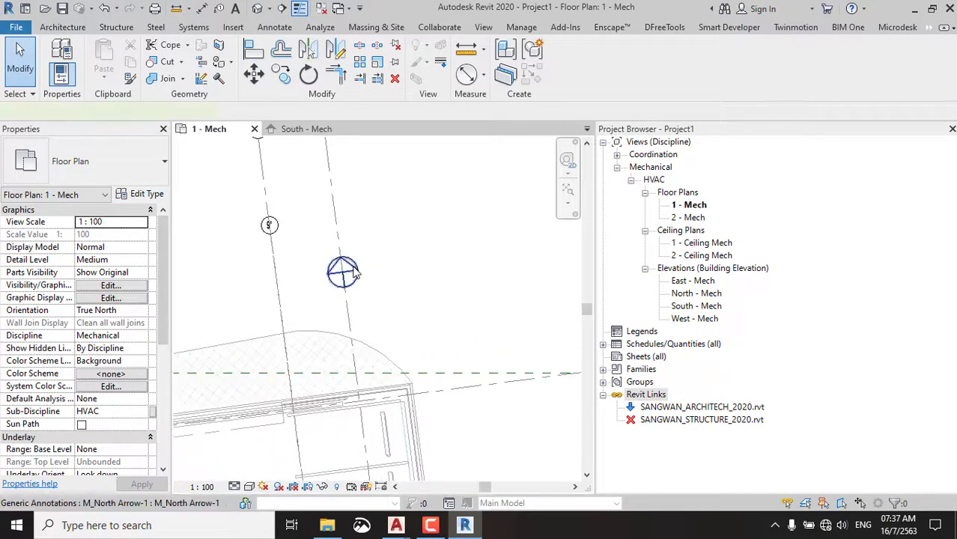
left_click(357, 274)
left_click(398, 261)
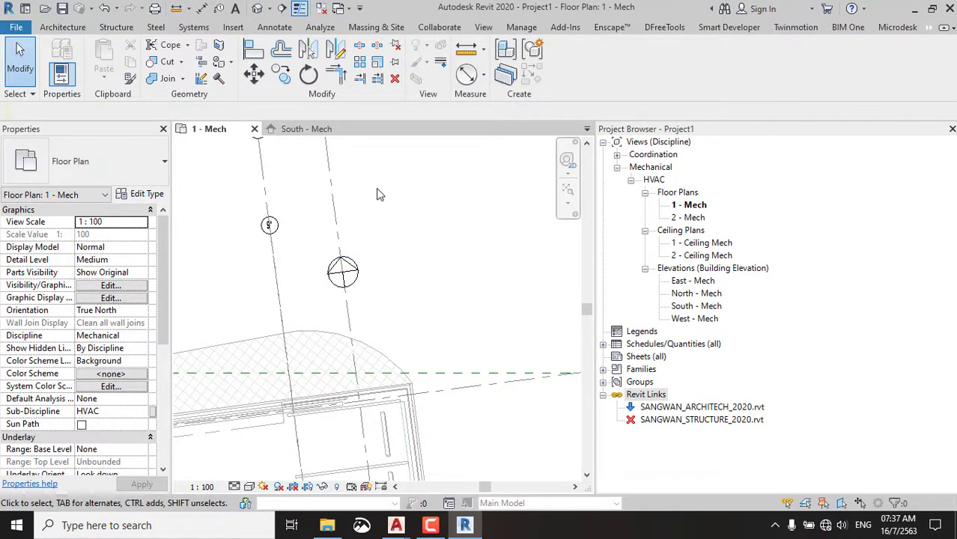
left_click(442, 28)
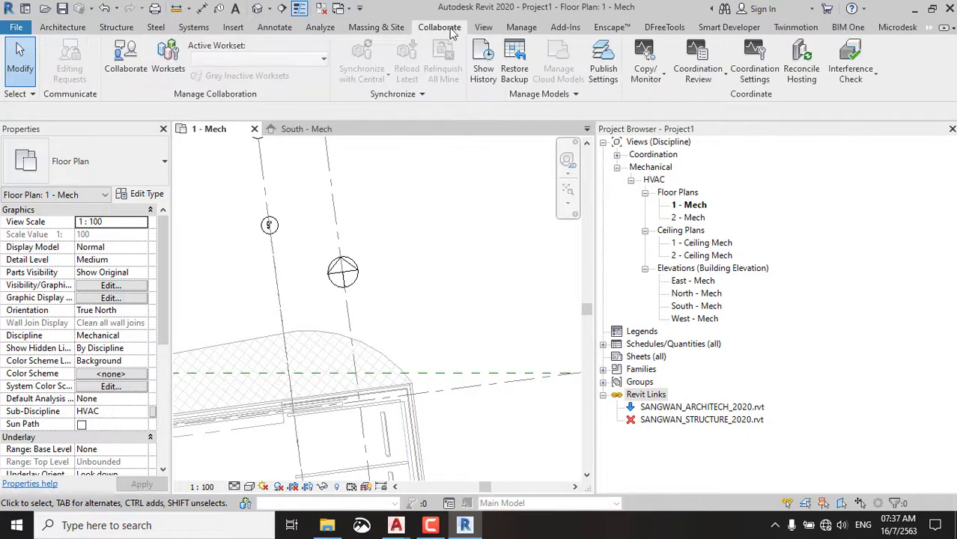
left_click(520, 27)
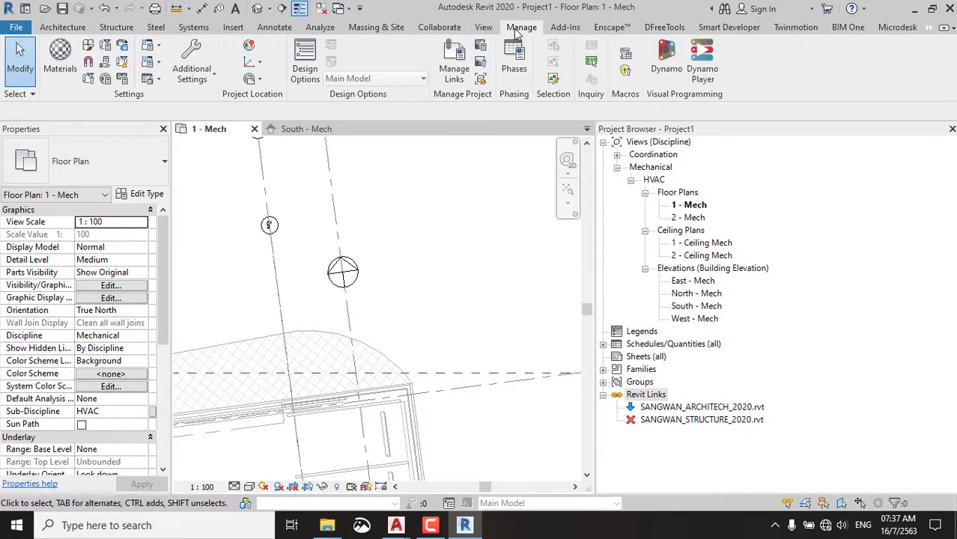
left_click(259, 66)
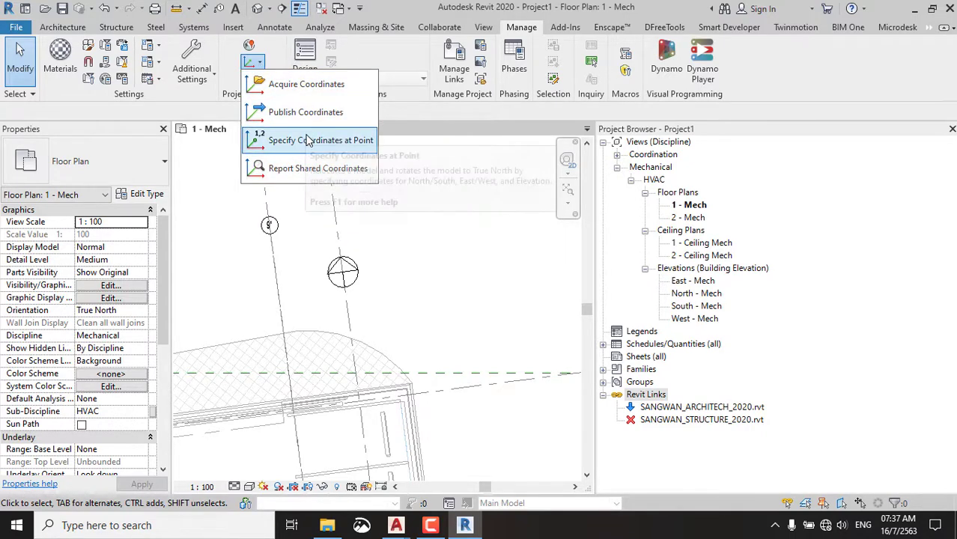
left_click(445, 210)
left_click(260, 80)
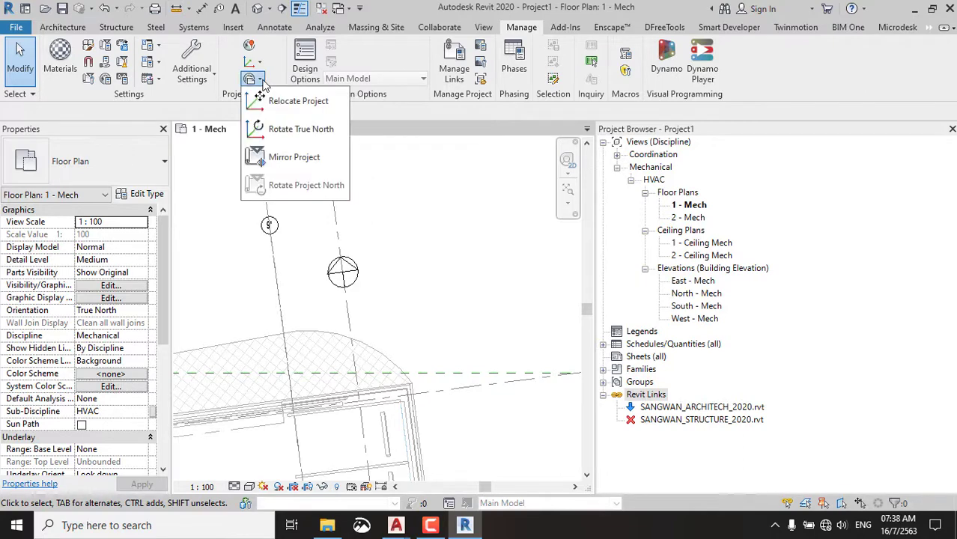
left_click(285, 138)
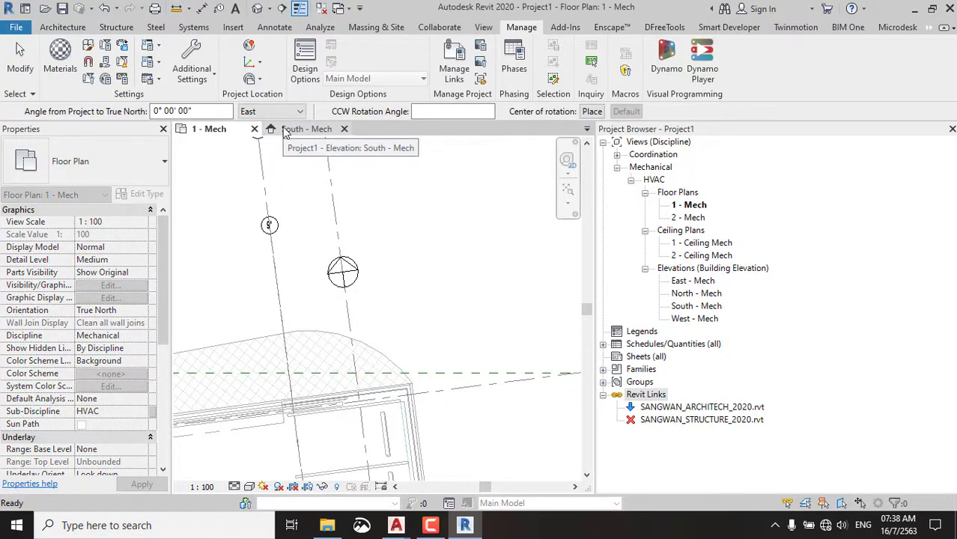
scroll(487, 207, "down", 3)
scroll(487, 208, "down", 2)
scroll(487, 209, "down", 2)
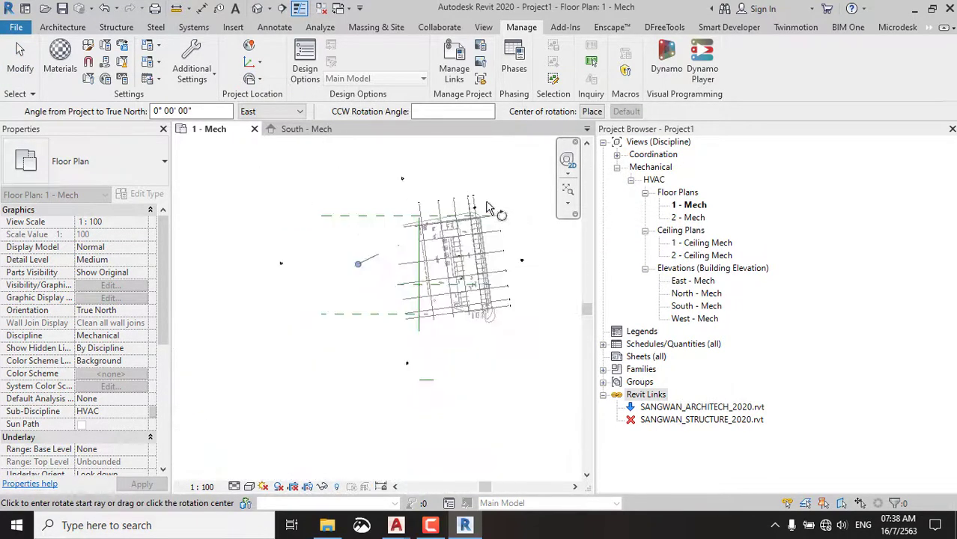
scroll(487, 208, "up", 2)
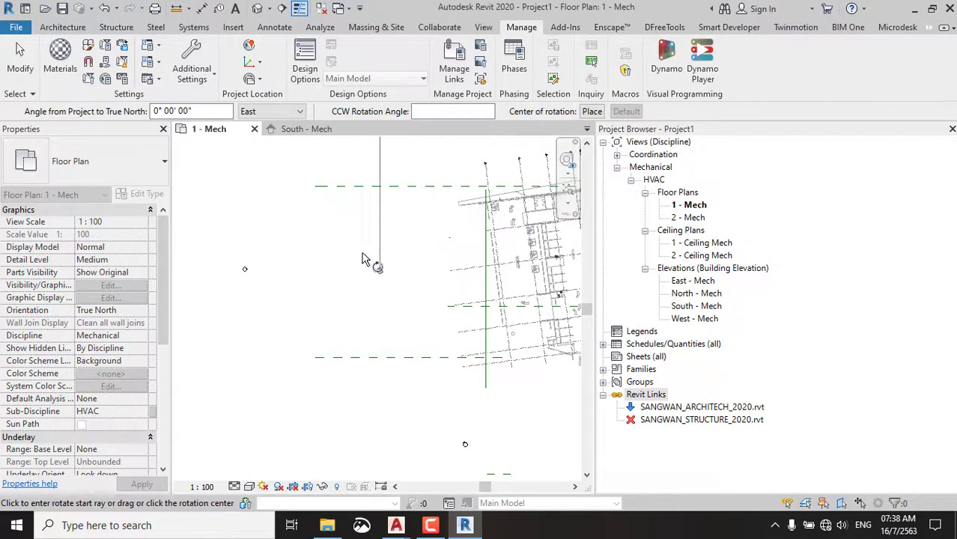
scroll(378, 262, "down", 2)
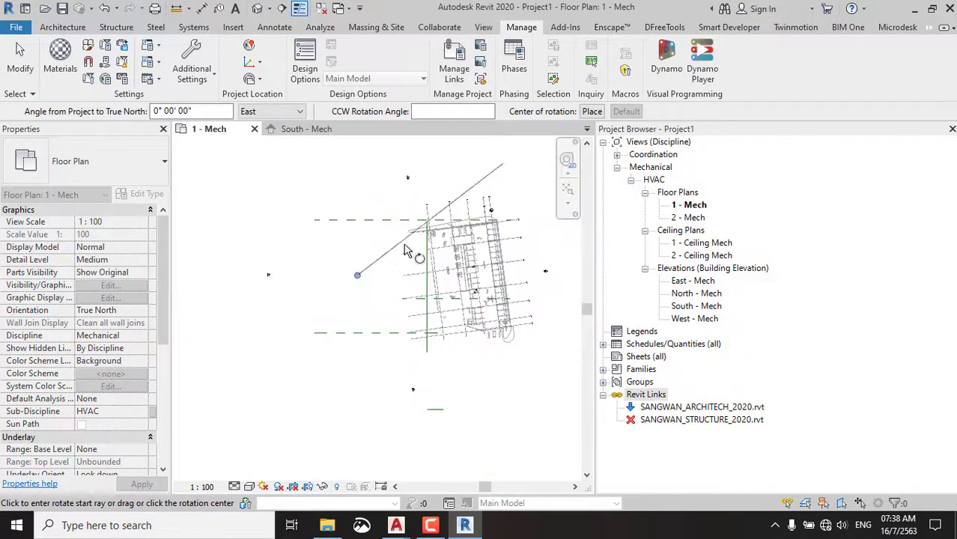
scroll(283, 262, "down", 2)
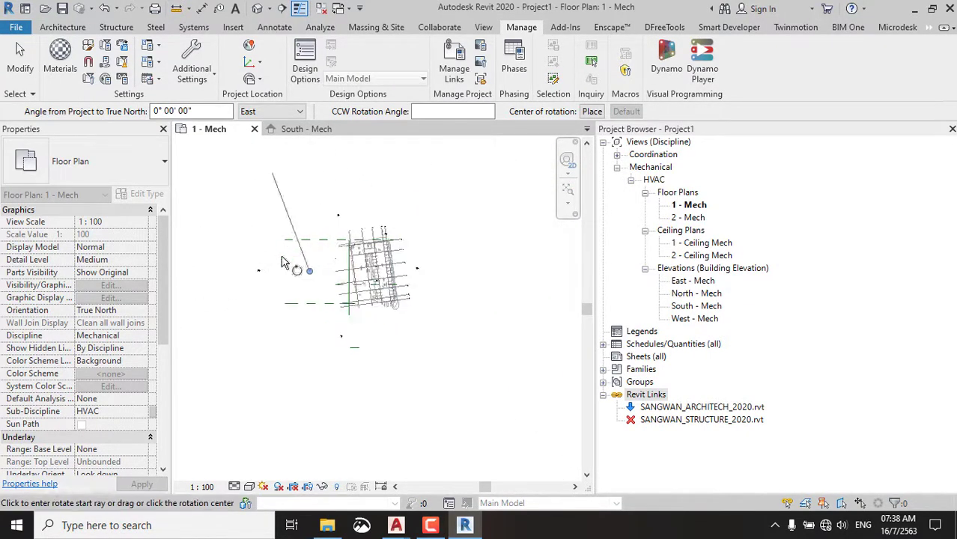
left_click(592, 112)
scroll(390, 218, "up", 2)
scroll(397, 213, "up", 2)
scroll(400, 209, "up", 2)
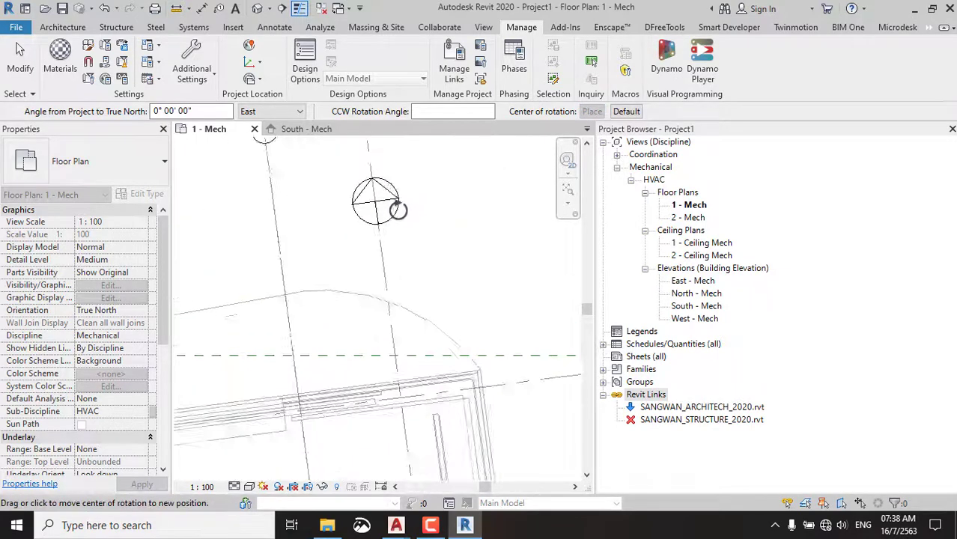
scroll(398, 210, "up", 2)
left_click(368, 228)
scroll(361, 172, "down", 2)
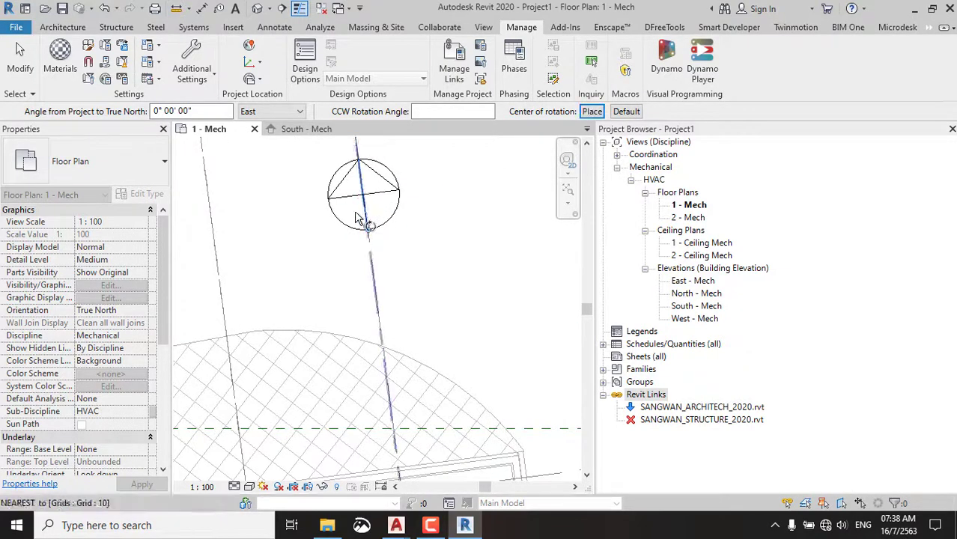
left_click(361, 156)
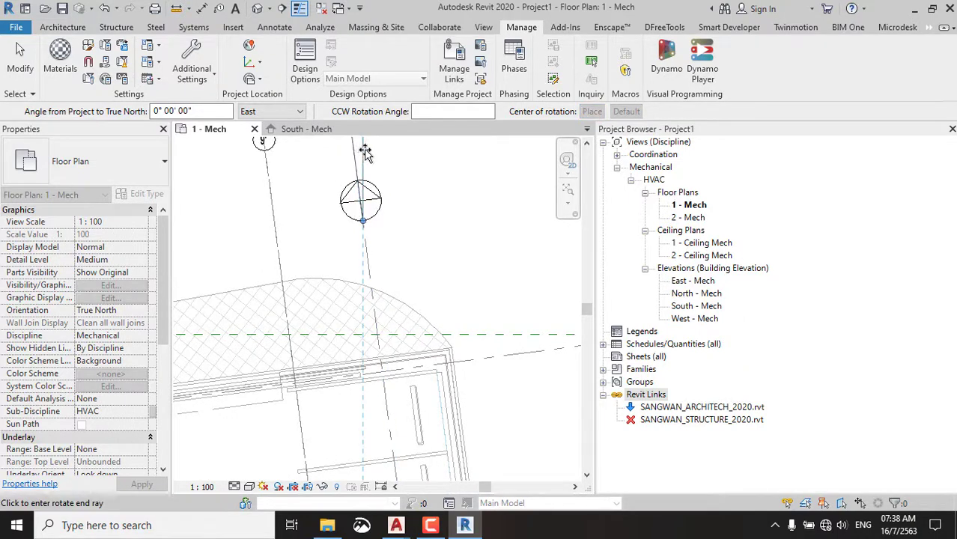
left_click(364, 150)
scroll(374, 187, "down", 2)
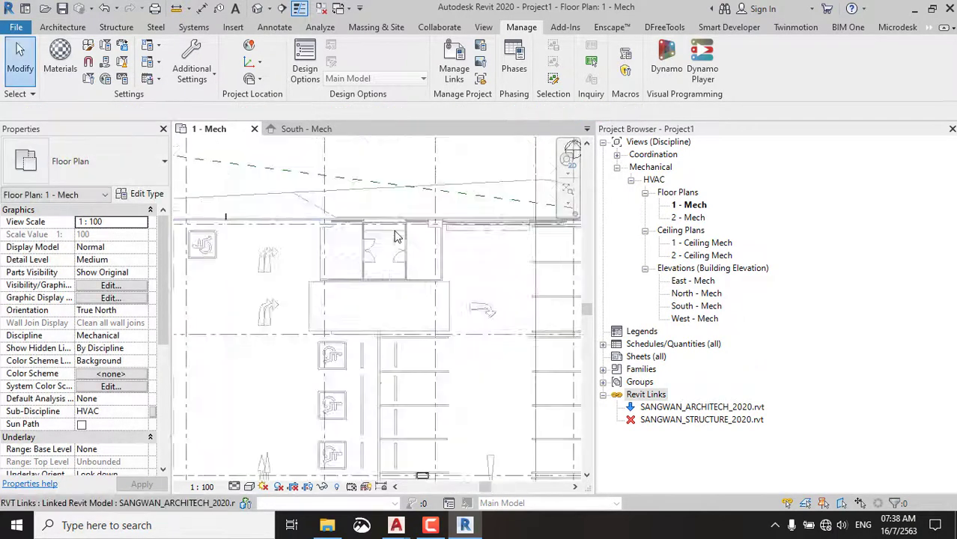
scroll(397, 234, "down", 2)
scroll(397, 234, "down", 2)
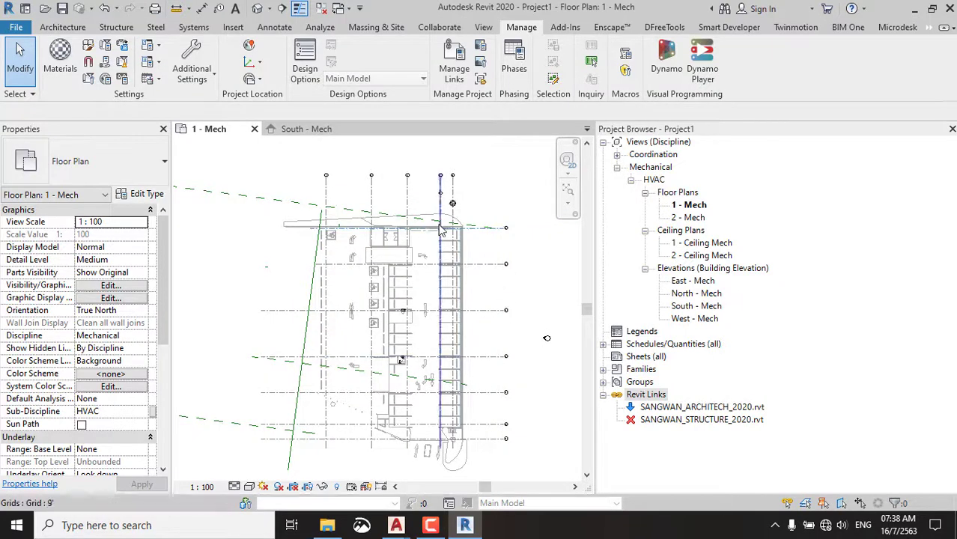
scroll(455, 213, "up", 3)
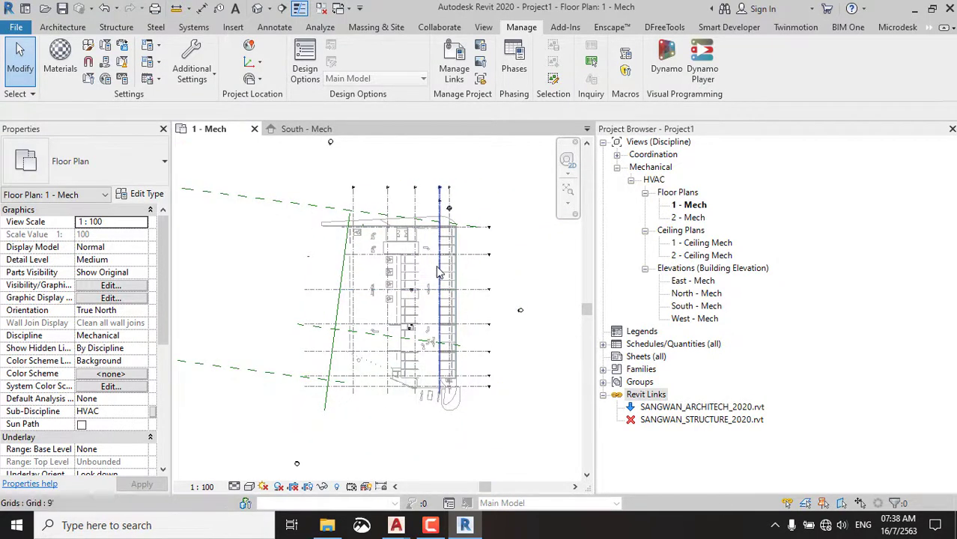
scroll(446, 206, "up", 2)
scroll(438, 206, "up", 1)
scroll(442, 200, "down", 3)
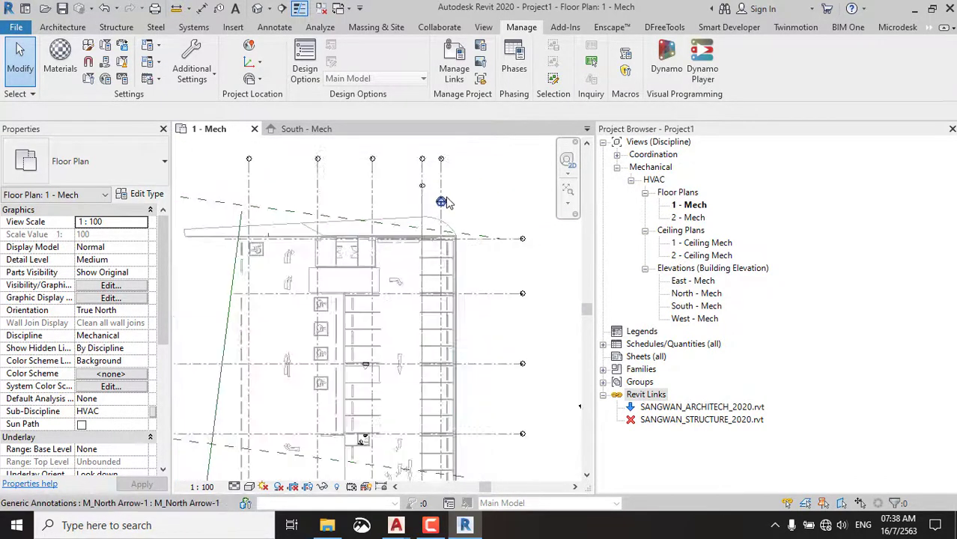
scroll(444, 199, "down", 2)
scroll(488, 322, "up", 3)
scroll(491, 256, "down", 3)
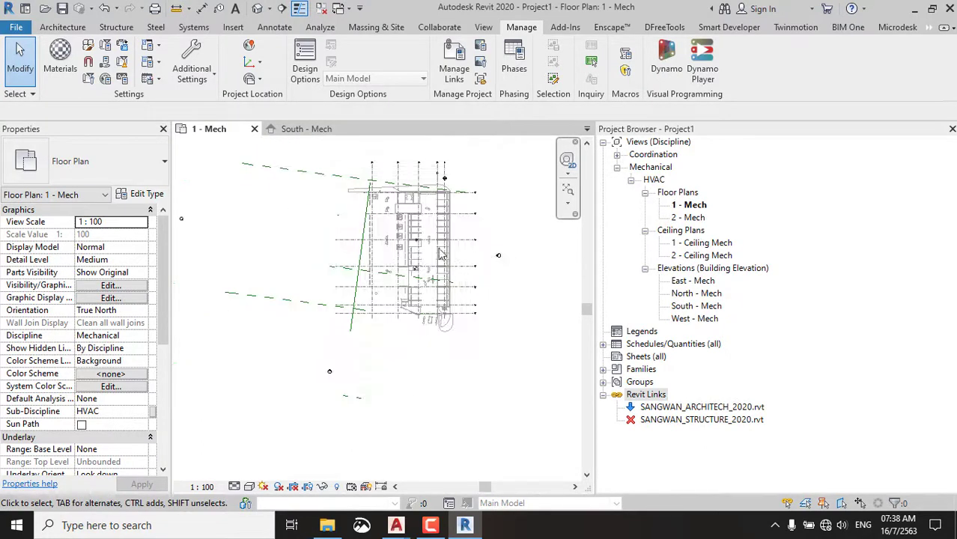
scroll(442, 254, "up", 3)
scroll(427, 270, "up", 2)
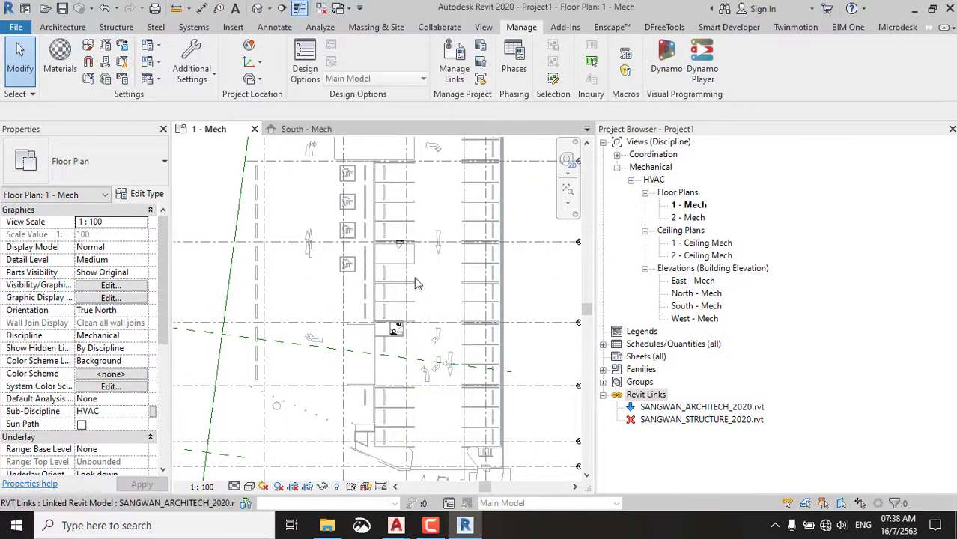
Save the project as SP-EP.9 REV1 in the SP-EP.9 folder.
key("ctrl+s")
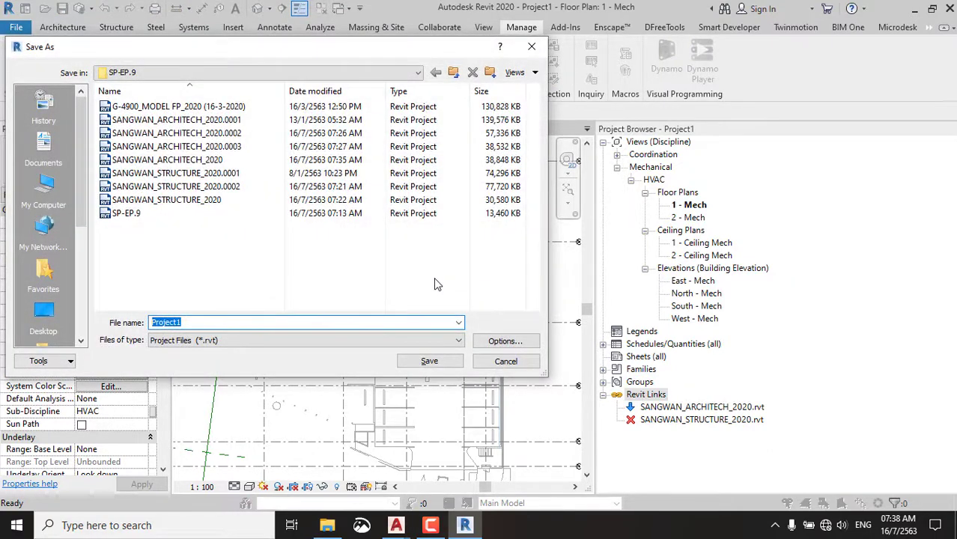
left_click(131, 213)
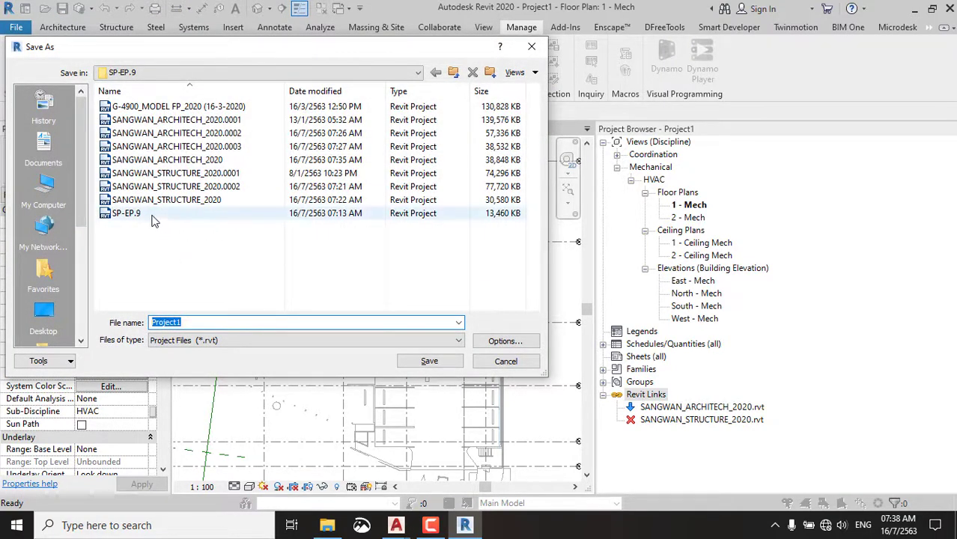
left_click(179, 322)
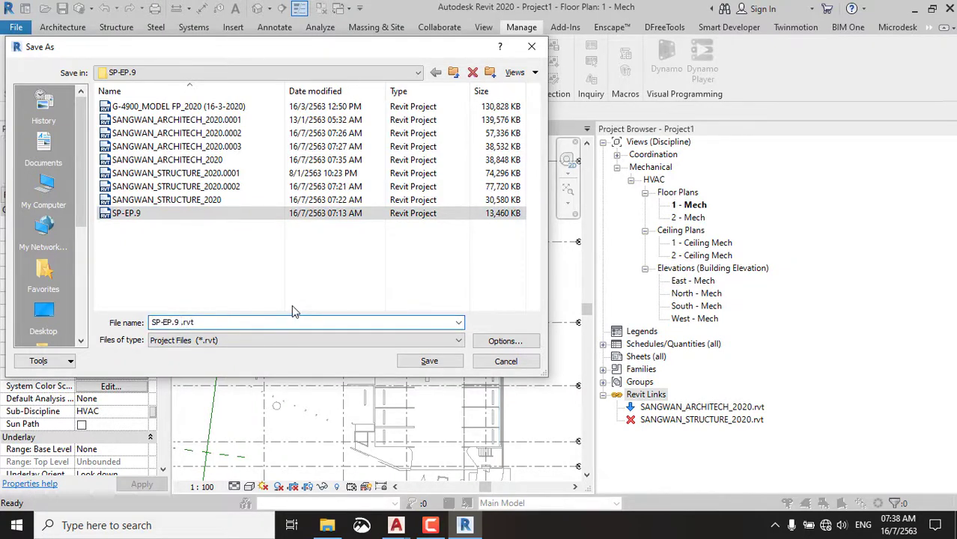
type("RE")
key("BackSpace")
key("BackSpace")
type("RE")
type("V1")
key("Return")
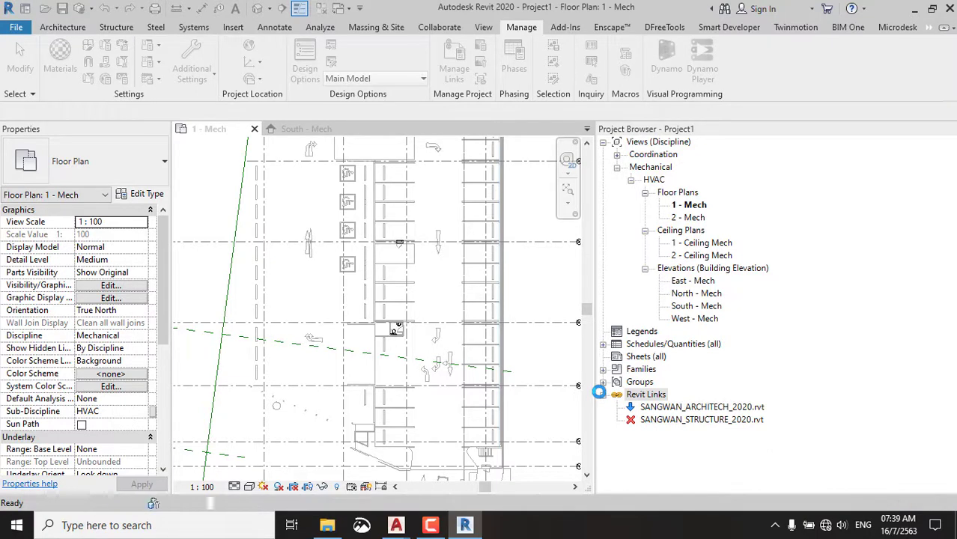
Open the South - Mech elevation.
scroll(472, 303, "down", 3)
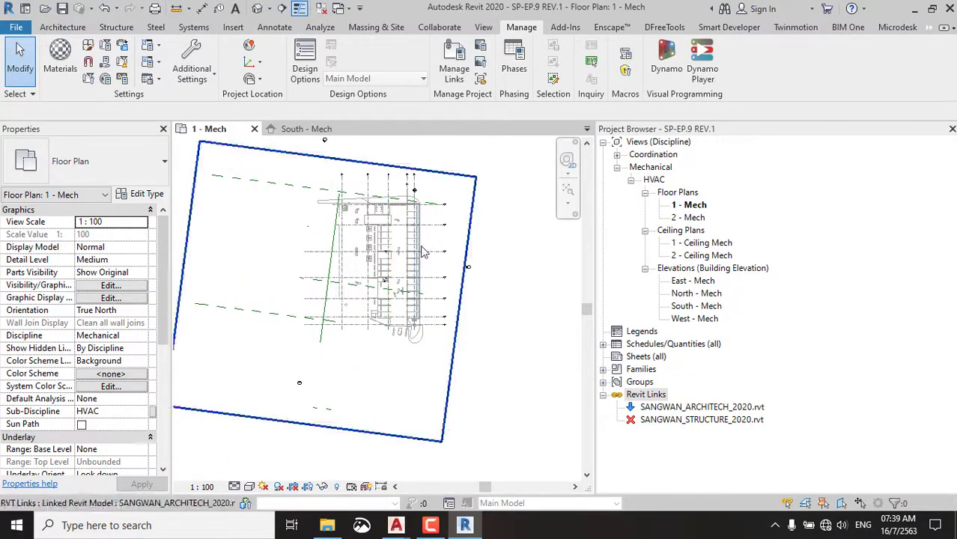
double_click(696, 306)
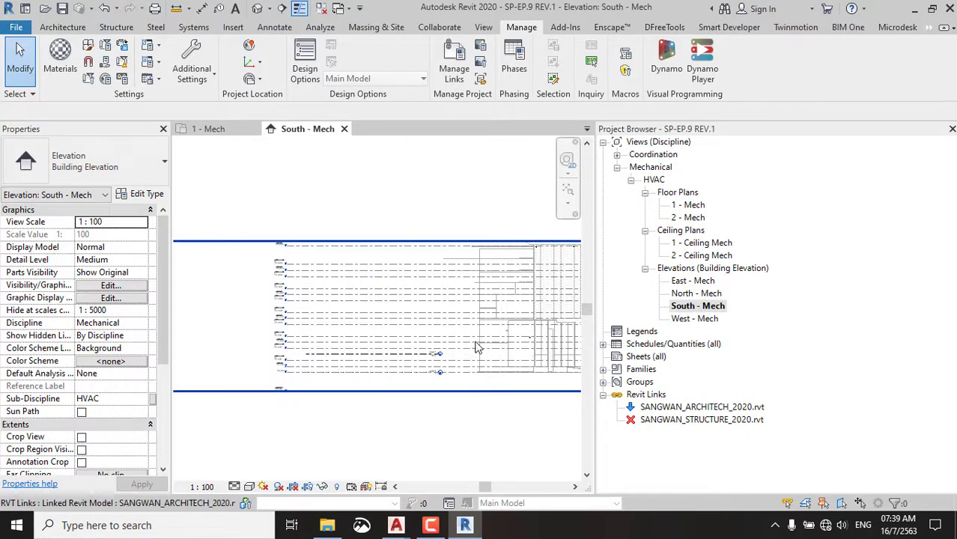
scroll(477, 347, "up", 3)
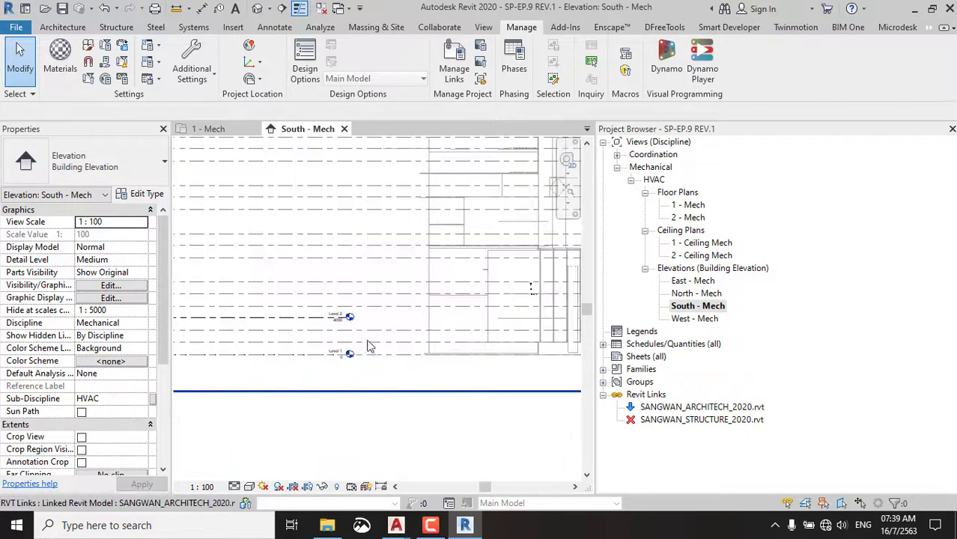
Delete Level 2 in the South - Mech elevation, confirming removal of its views.
scroll(369, 347, "up", 3)
left_click(255, 374)
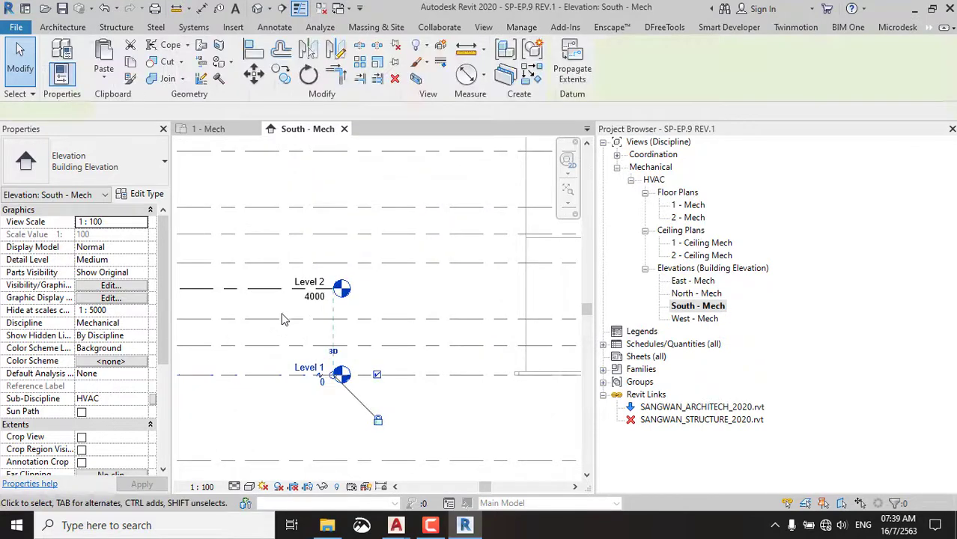
scroll(273, 303, "down", 3)
scroll(300, 315, "down", 2)
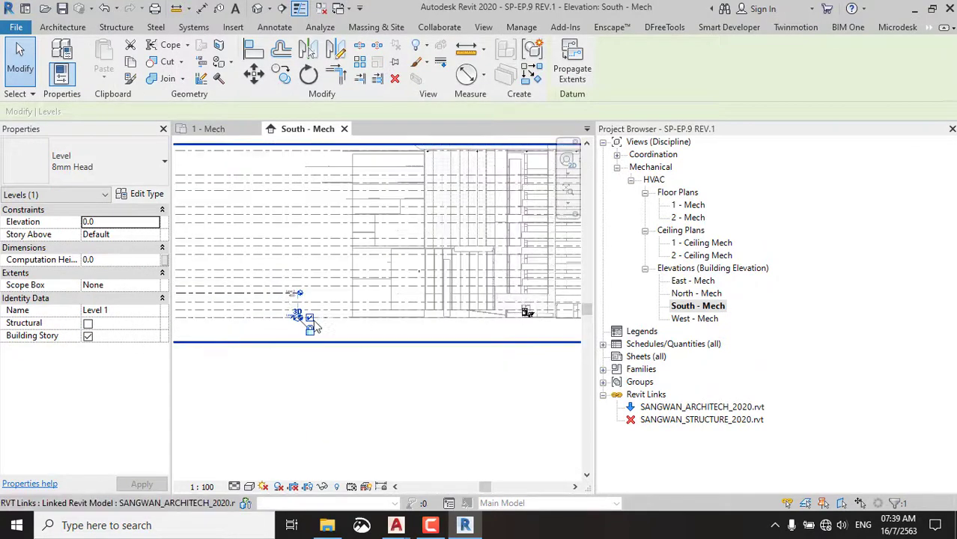
scroll(277, 307, "up", 2)
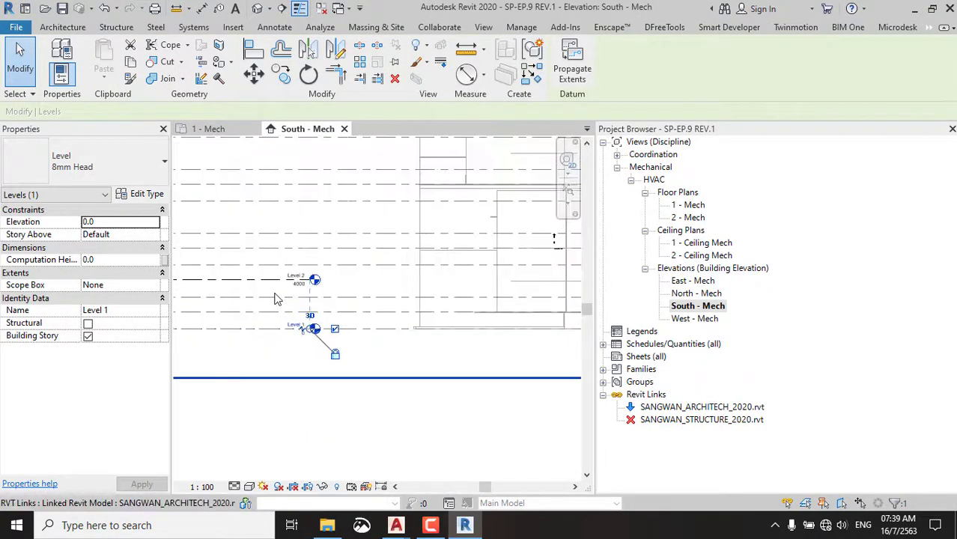
left_click(272, 282)
key("Delete")
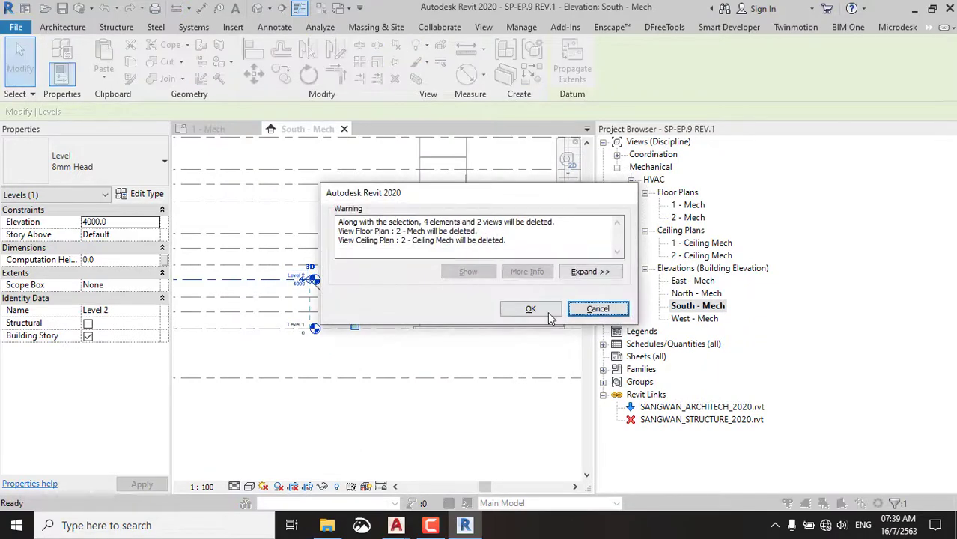
left_click(530, 313)
left_click(258, 338)
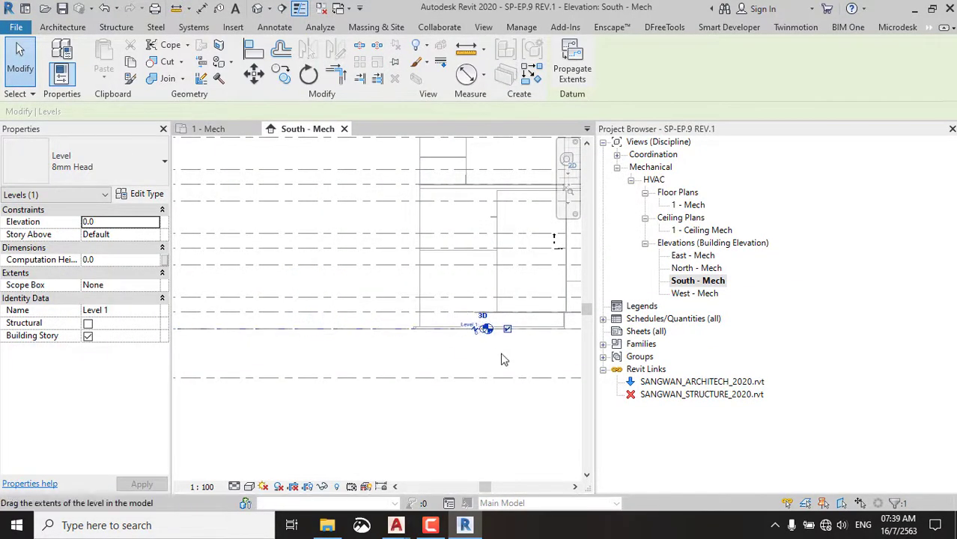
Stretch Level 1's end right, beside the linked building's level tags.
mouse_move(501, 360)
middle_mouse_down()
mouse_move(350, 381)
mouse_move(309, 349)
middle_mouse_up()
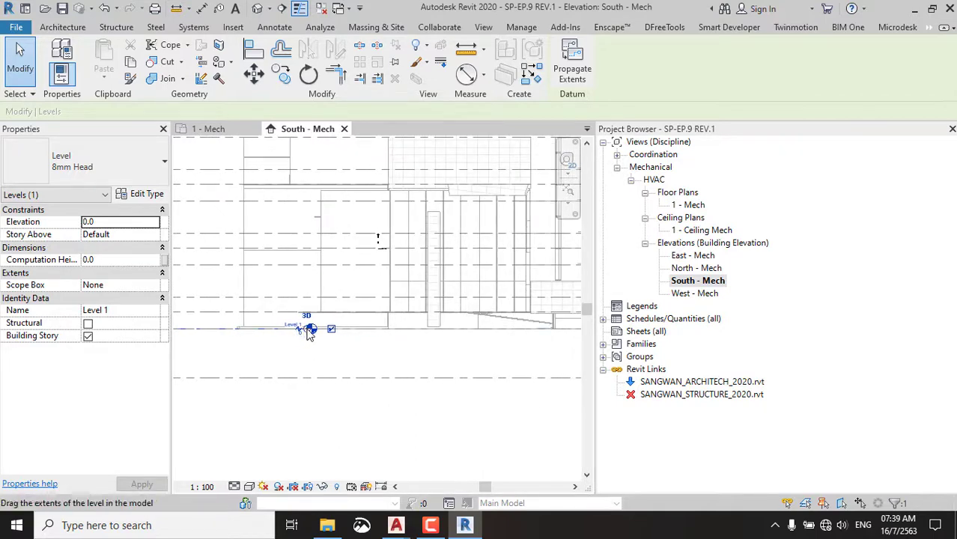
mouse_move(519, 386)
middle_mouse_down()
mouse_move(274, 370)
mouse_move(289, 324)
middle_mouse_up()
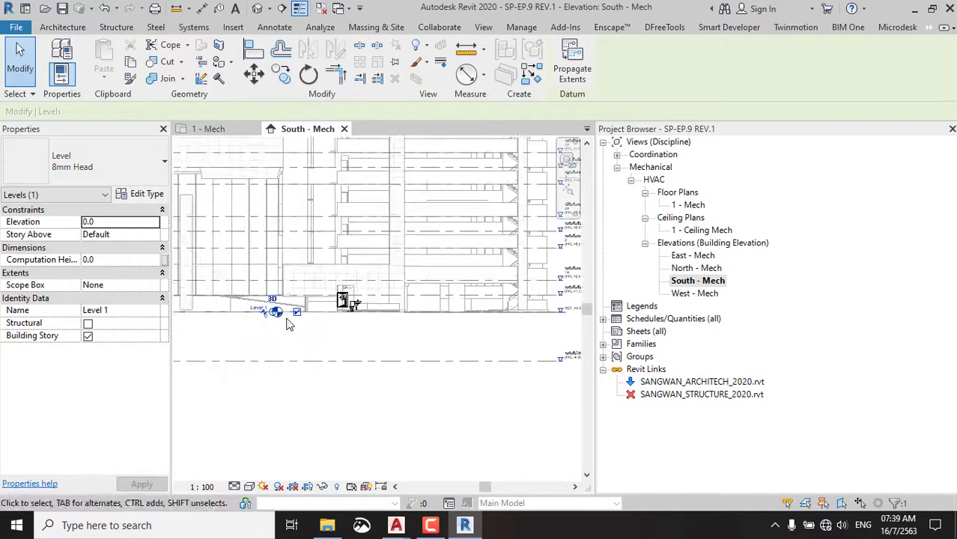
left_click_drag(276, 313, 571, 310)
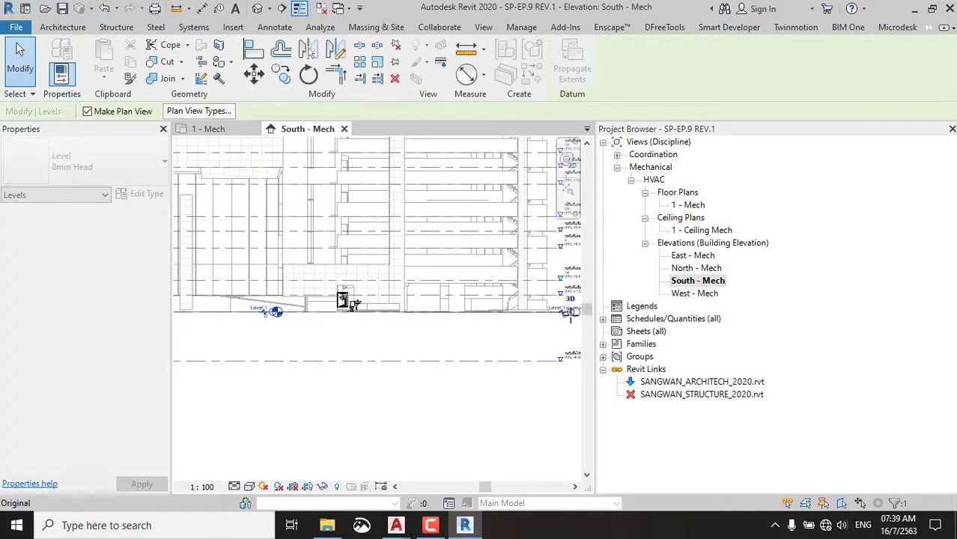
scroll(554, 375, "up", 2)
scroll(464, 352, "up", 2)
scroll(491, 386, "up", 1)
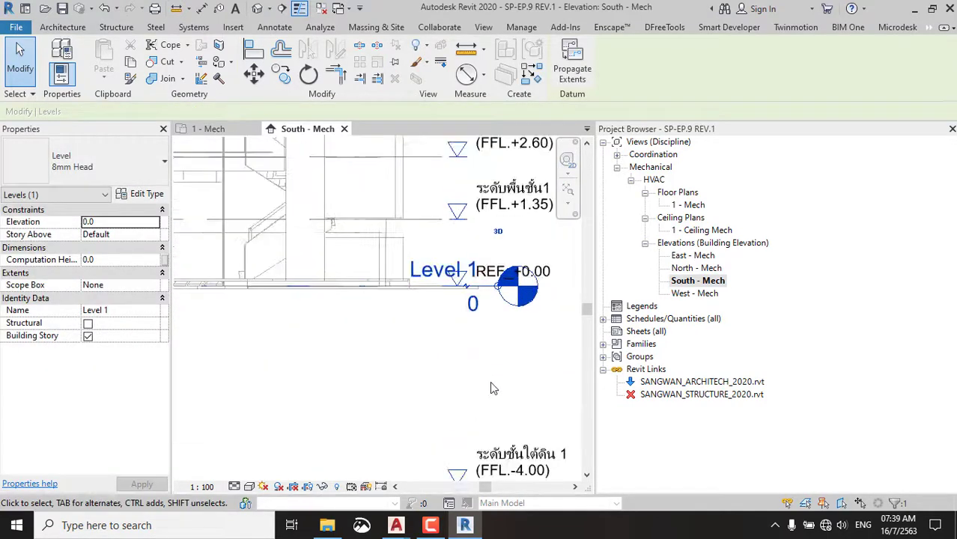
scroll(500, 324, "up", 1)
Move Level 1 down near the basement level and pull its head clear of the tag.
left_click(253, 73)
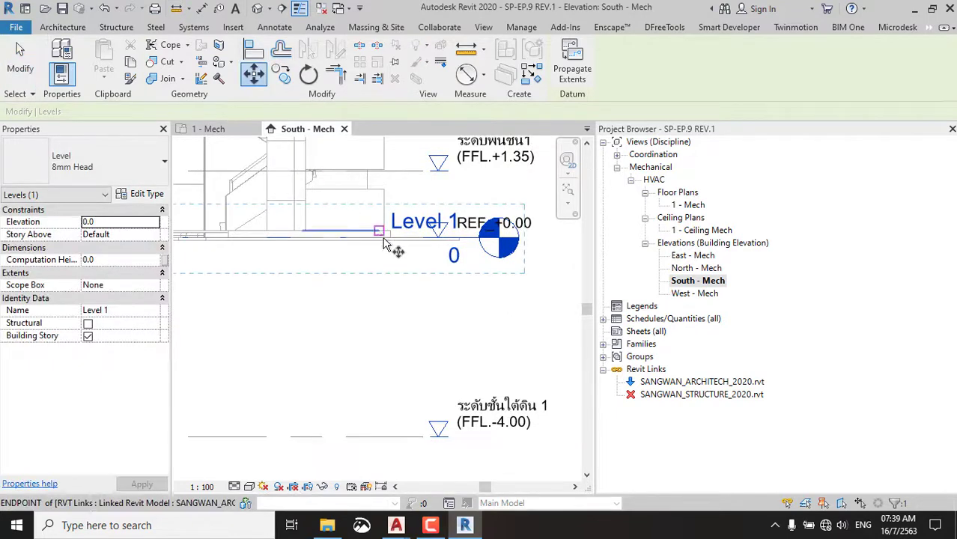
left_click(384, 246)
left_click(391, 439)
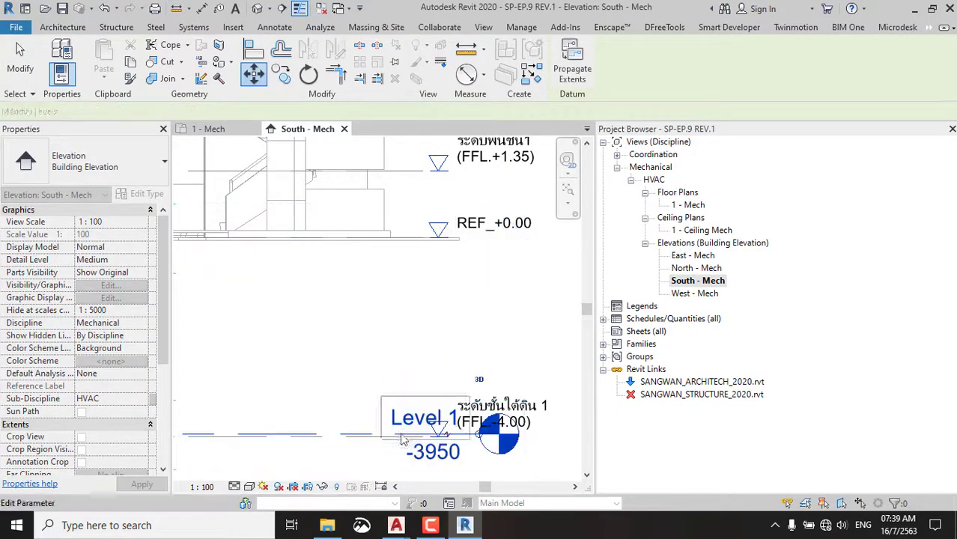
middle_click_drag(477, 361, 489, 238)
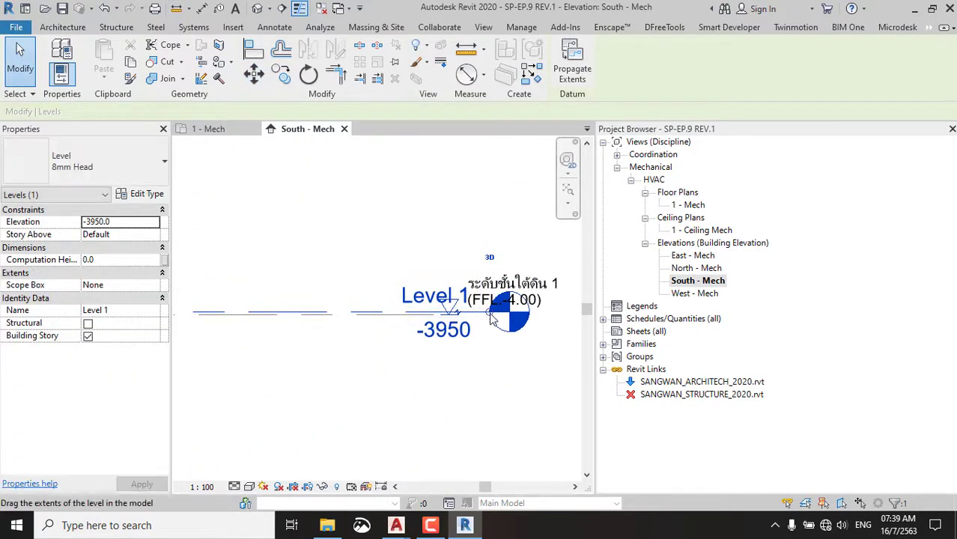
left_click_drag(491, 318, 289, 318)
middle_click_drag(327, 295, 380, 343)
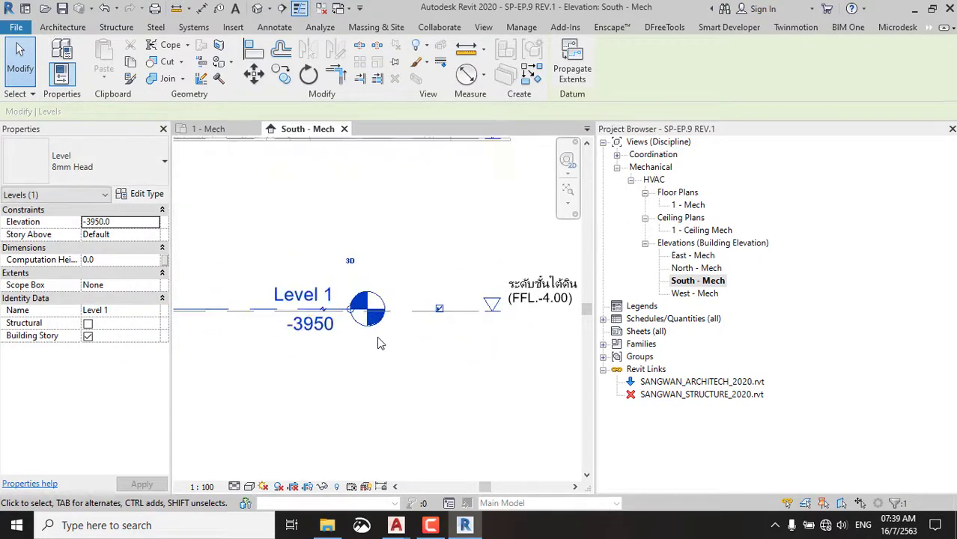
left_click(393, 361)
Align Level 1 onto the linked FFL.-4.00 basement level line.
scroll(344, 331, "up", 2)
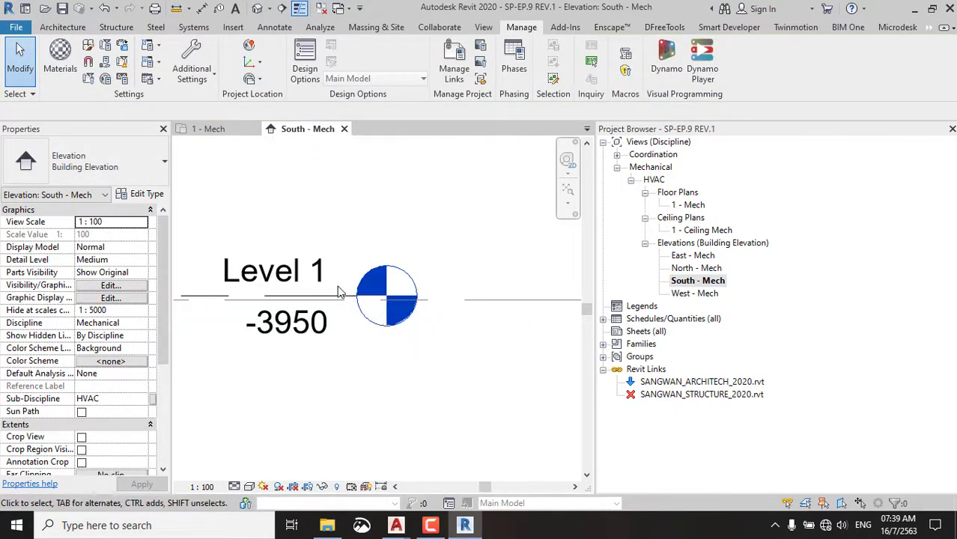
key("l")
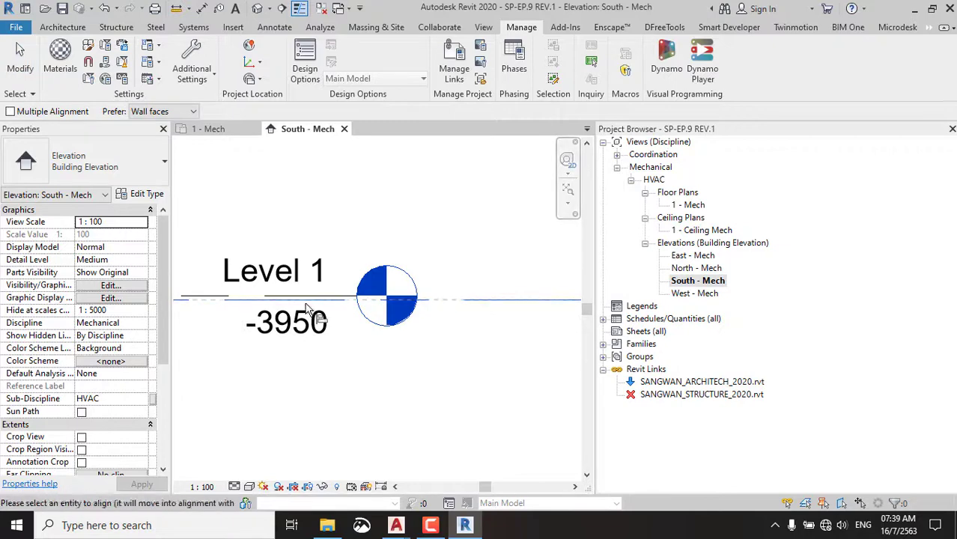
left_click(314, 299)
End the alignment and inspect the South - Mech elevation's upper levels and Level 1 line.
scroll(327, 294, "down", 2)
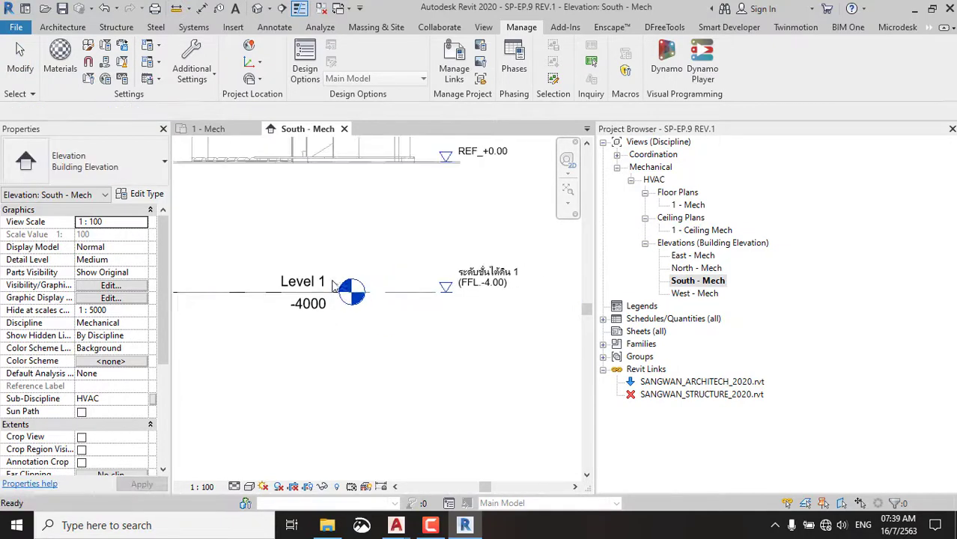
scroll(328, 294, "down", 3)
key("Escape")
scroll(412, 315, "up", 3)
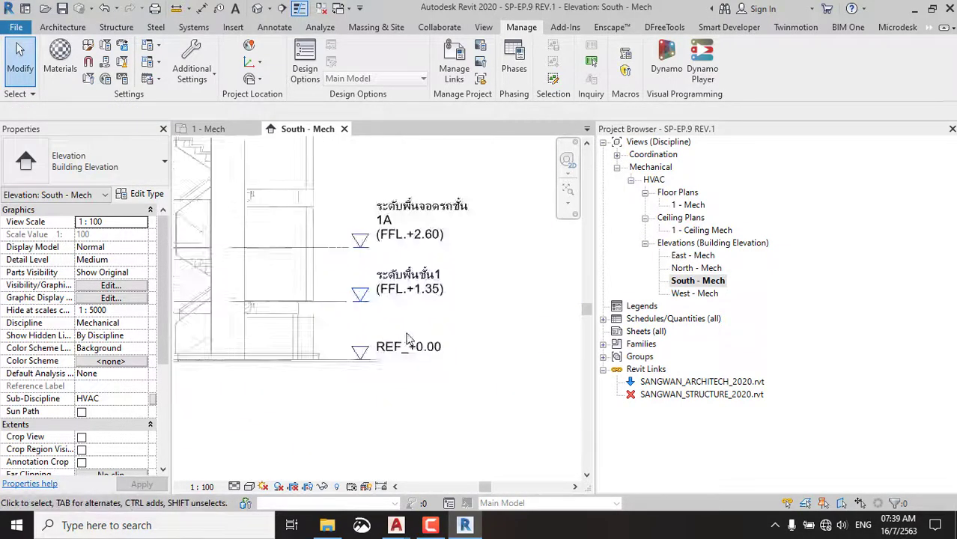
scroll(427, 247, "up", 2)
scroll(468, 320, "down", 3)
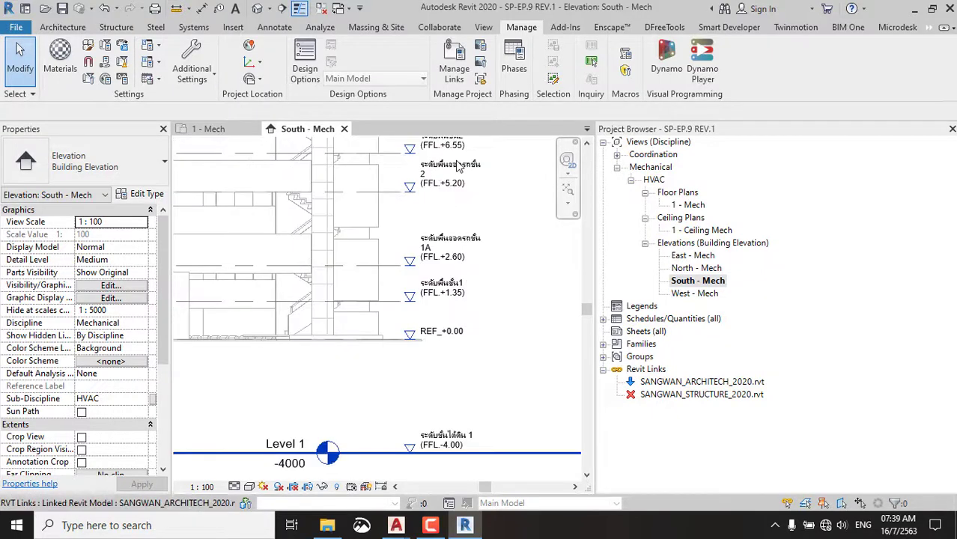
scroll(420, 303, "up", 1)
scroll(424, 308, "up", 1)
scroll(423, 308, "down", 2)
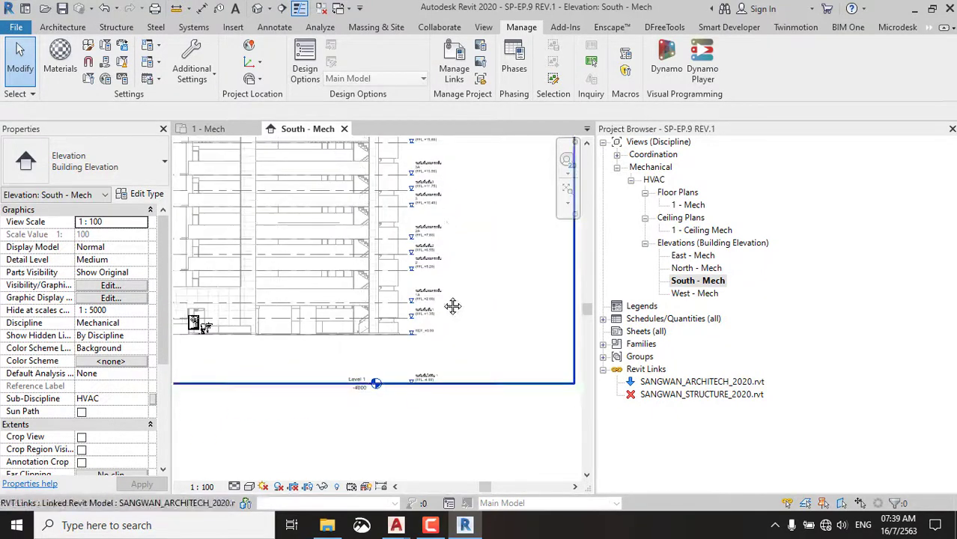
middle_click_drag(453, 305, 418, 390)
scroll(460, 248, "up", 4)
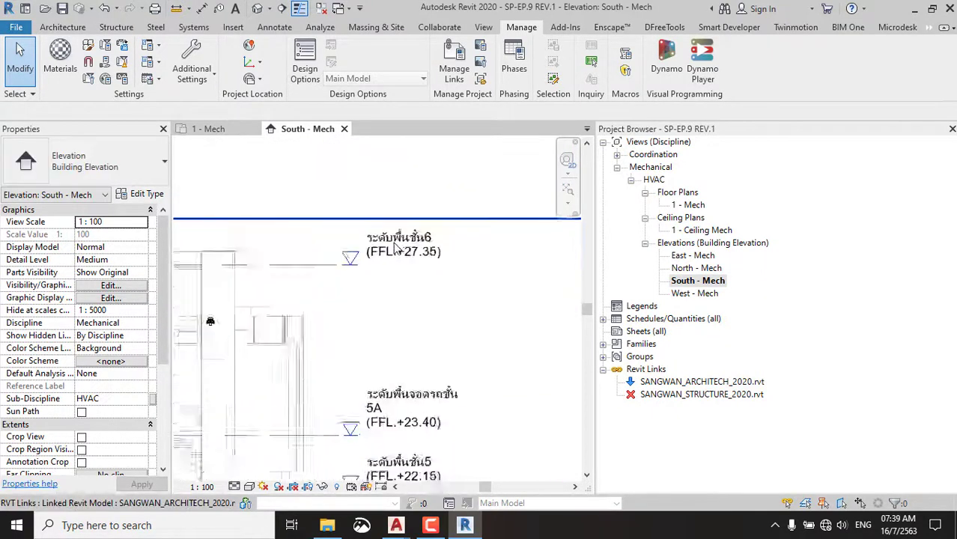
scroll(463, 248, "down", 4)
scroll(463, 249, "down", 2)
middle_click_drag(457, 262, 406, 310)
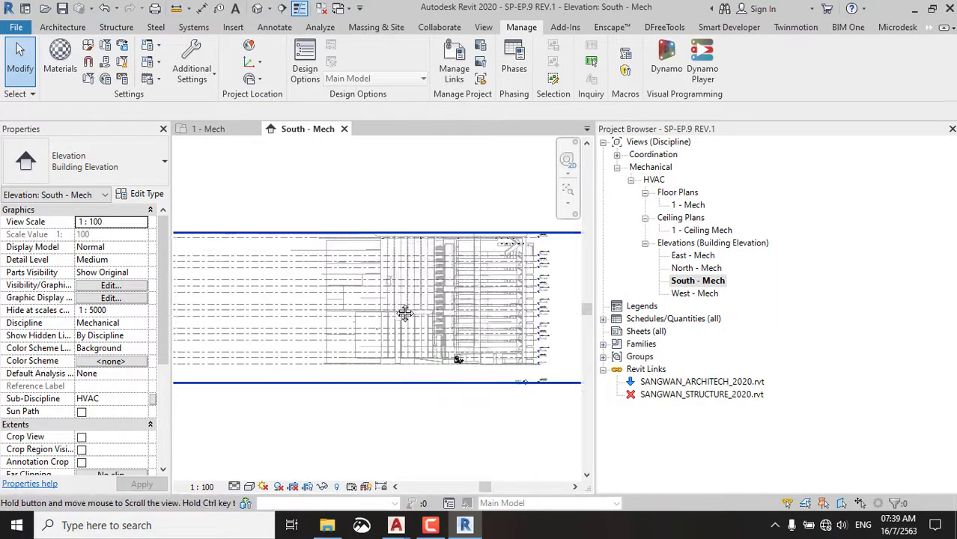
scroll(455, 406, "up", 2)
scroll(468, 361, "up", 2)
scroll(467, 361, "down", 2)
middle_click_drag(450, 345, 295, 316)
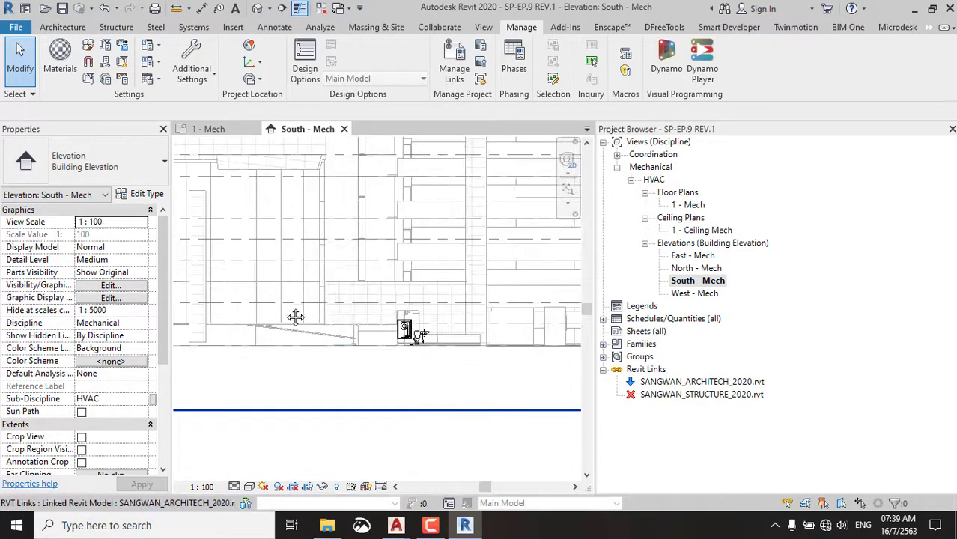
middle_click_drag(408, 309, 371, 315)
Zoom over the linked level labels, then return to the 1 - Mech floor plan.
scroll(369, 318, "up", 1)
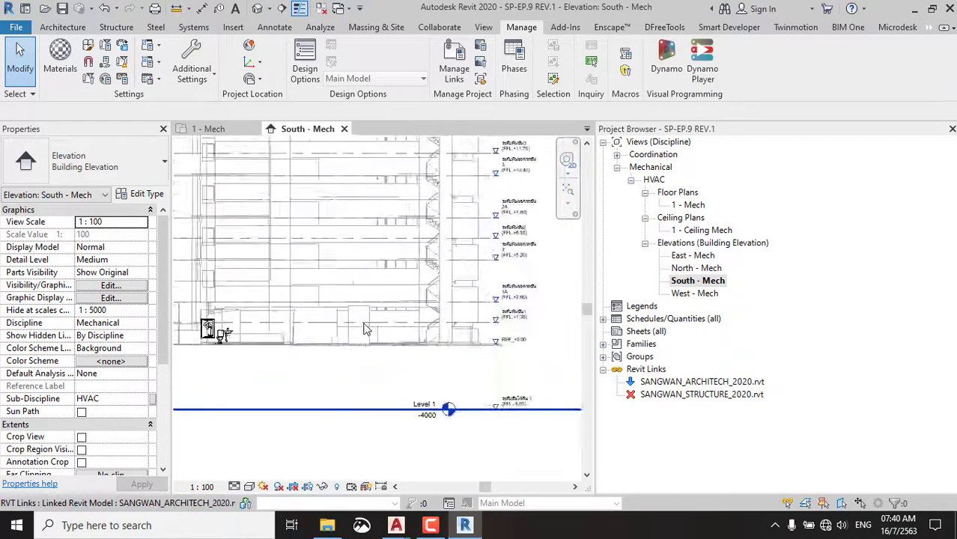
scroll(368, 325, "up", 1)
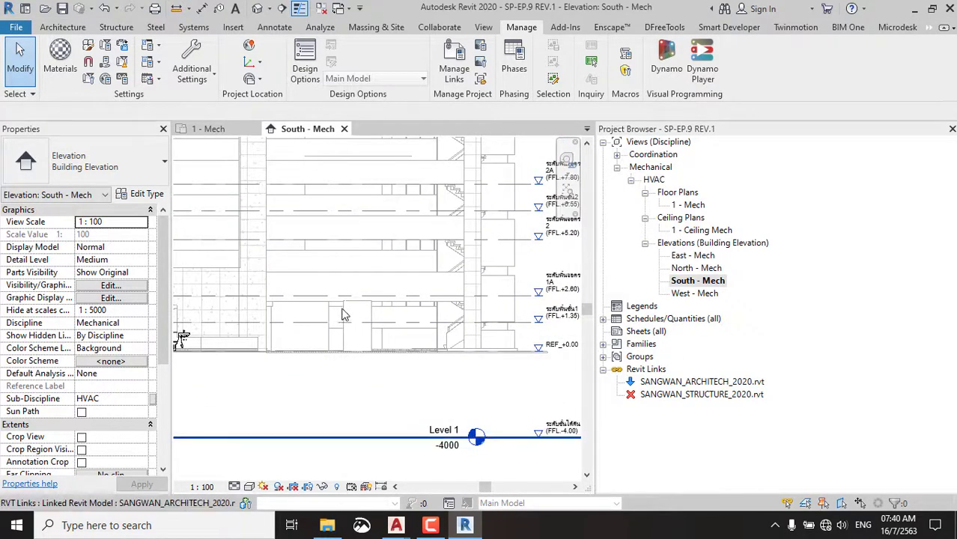
scroll(429, 297, "down", 3)
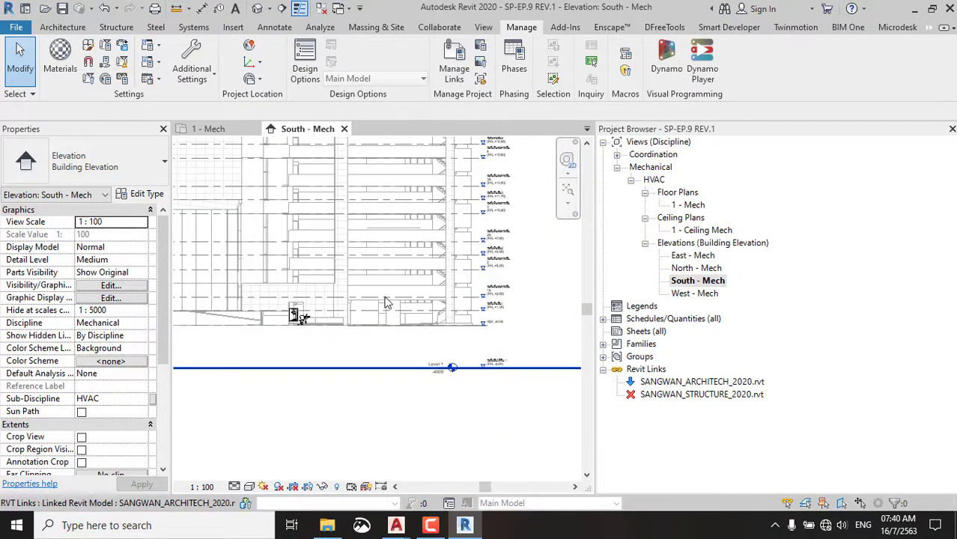
scroll(385, 302, "up", 1)
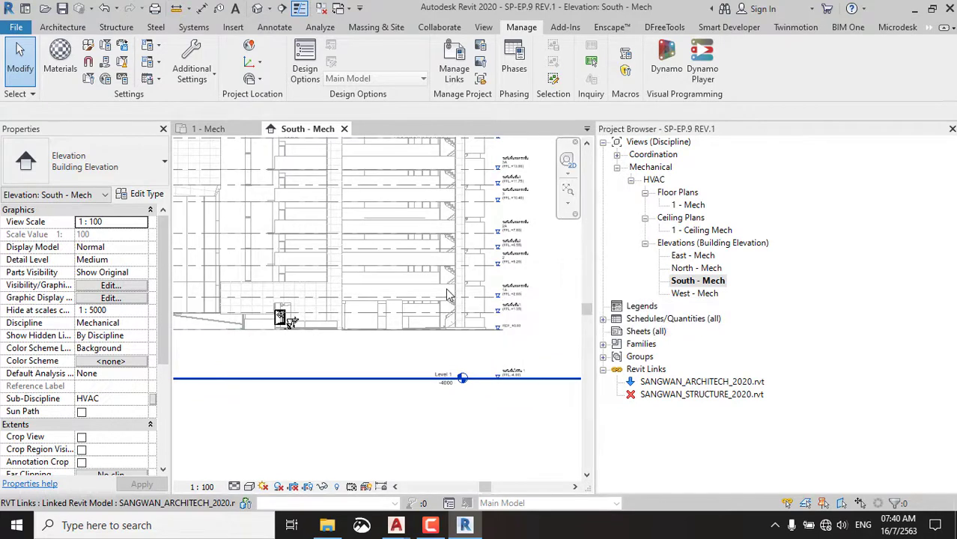
scroll(467, 234, "up", 2)
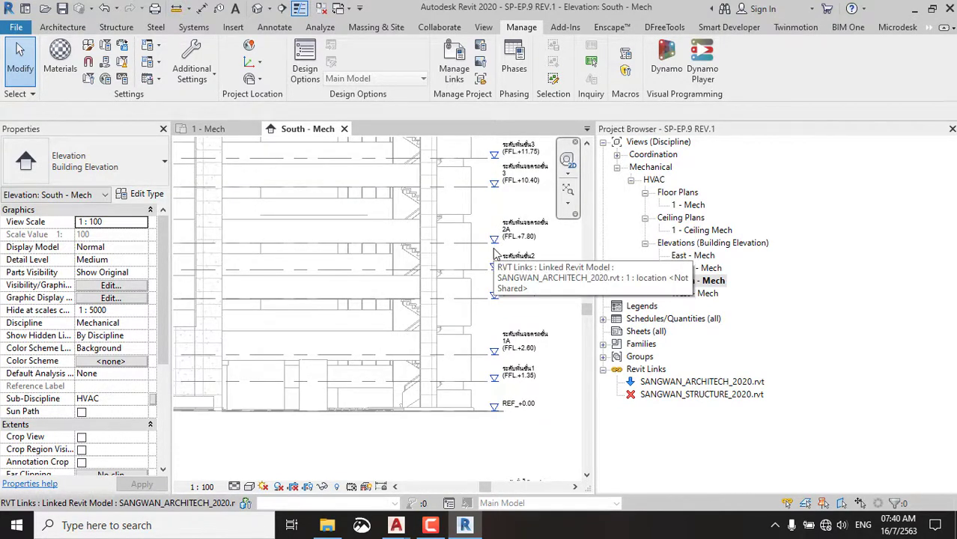
scroll(512, 367, "up", 1)
scroll(511, 364, "up", 1)
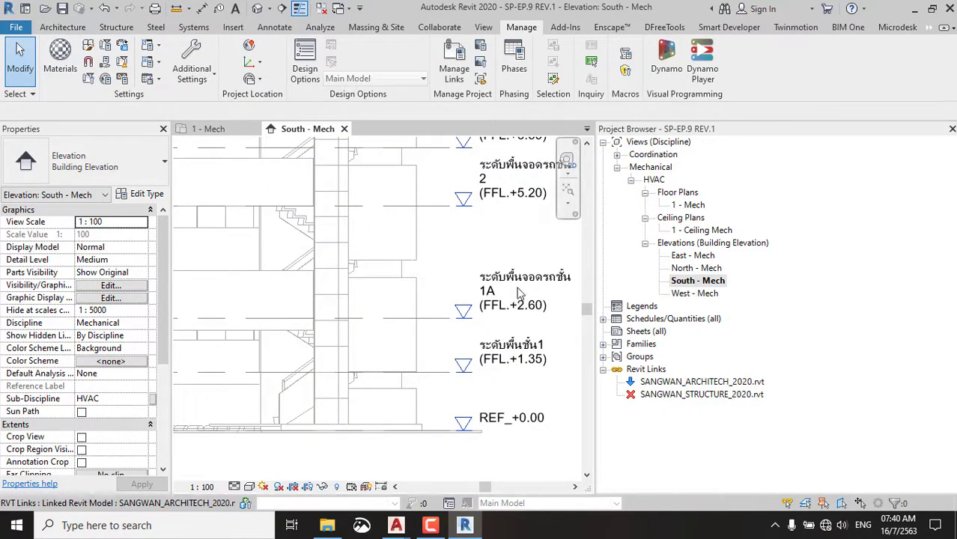
scroll(513, 292, "down", 1)
scroll(487, 291, "down", 1)
scroll(461, 291, "down", 1)
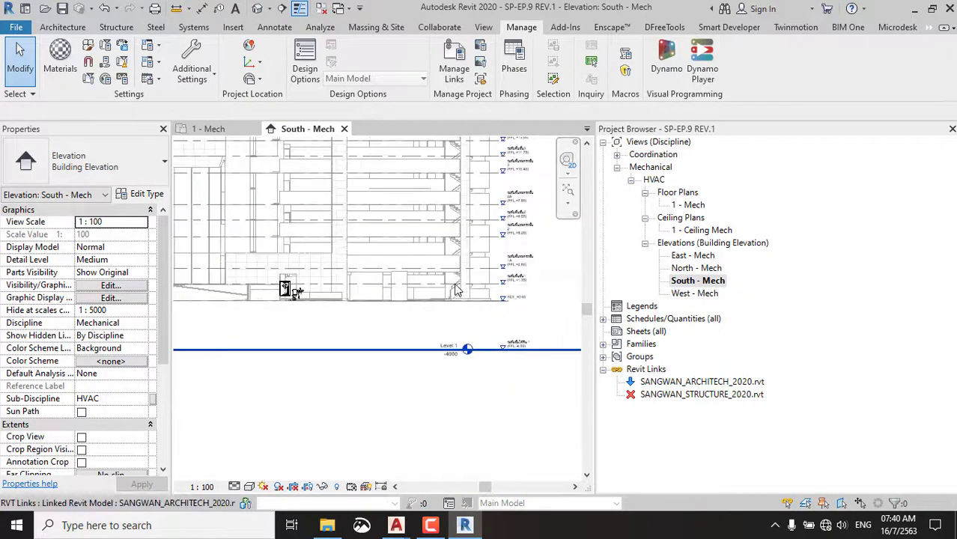
scroll(462, 281, "down", 1)
scroll(468, 284, "down", 1)
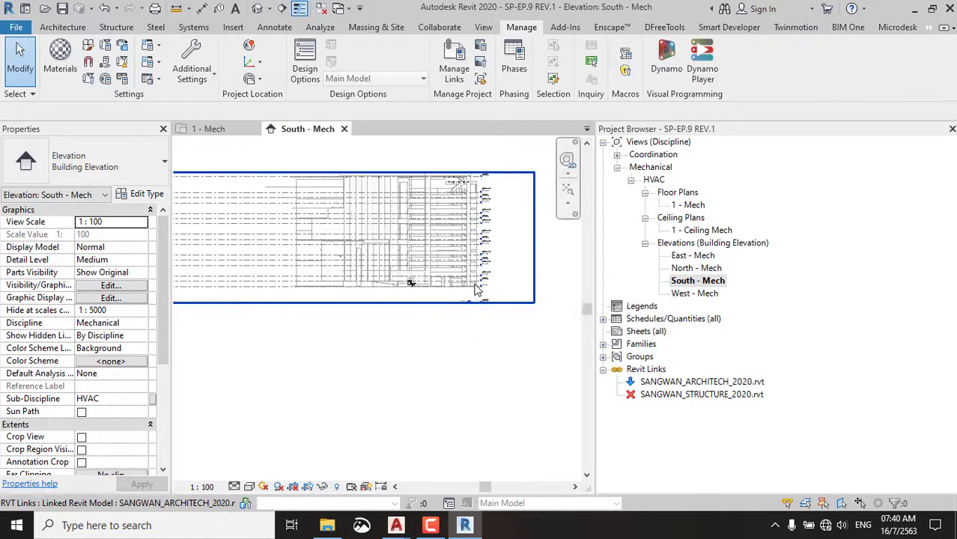
scroll(474, 289, "down", 1)
scroll(474, 290, "down", 1)
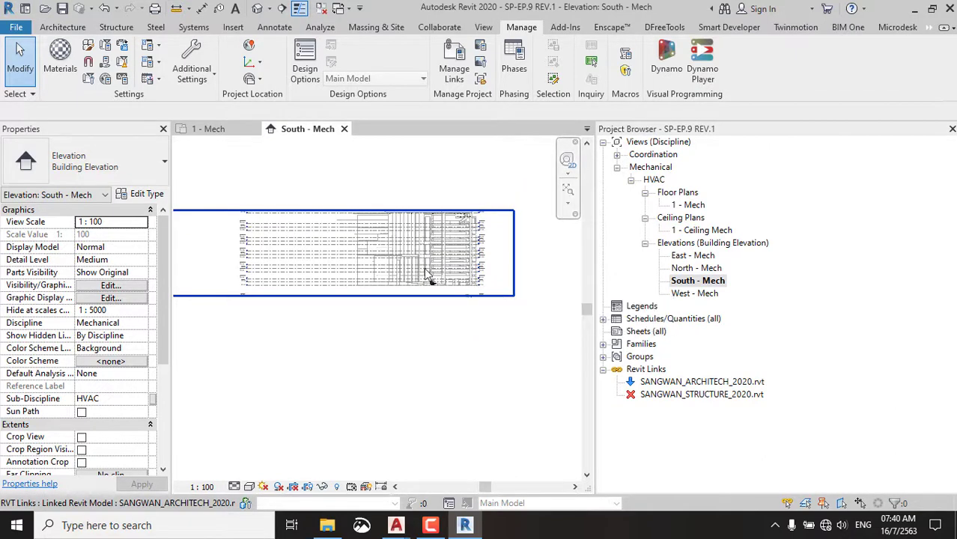
scroll(426, 271, "down", 1)
scroll(393, 258, "up", 2)
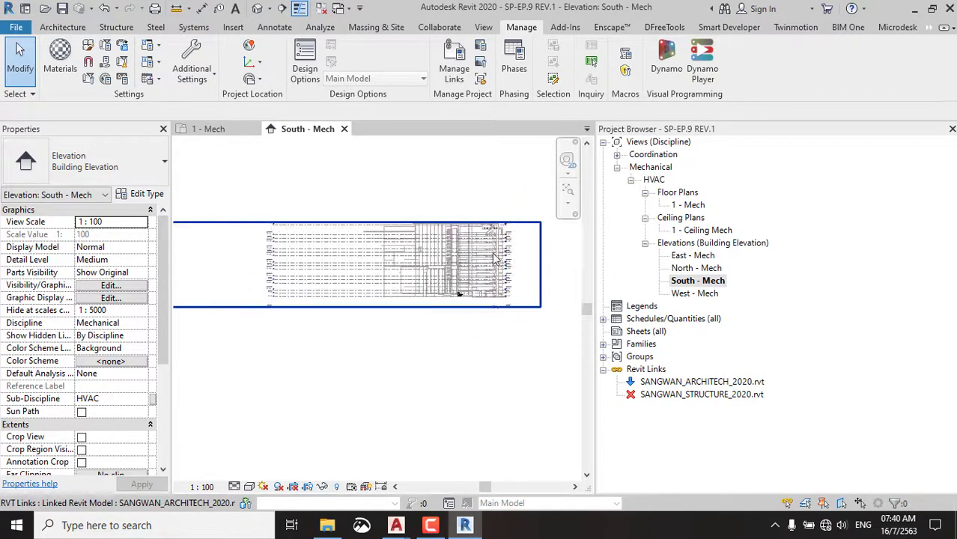
left_click(228, 132)
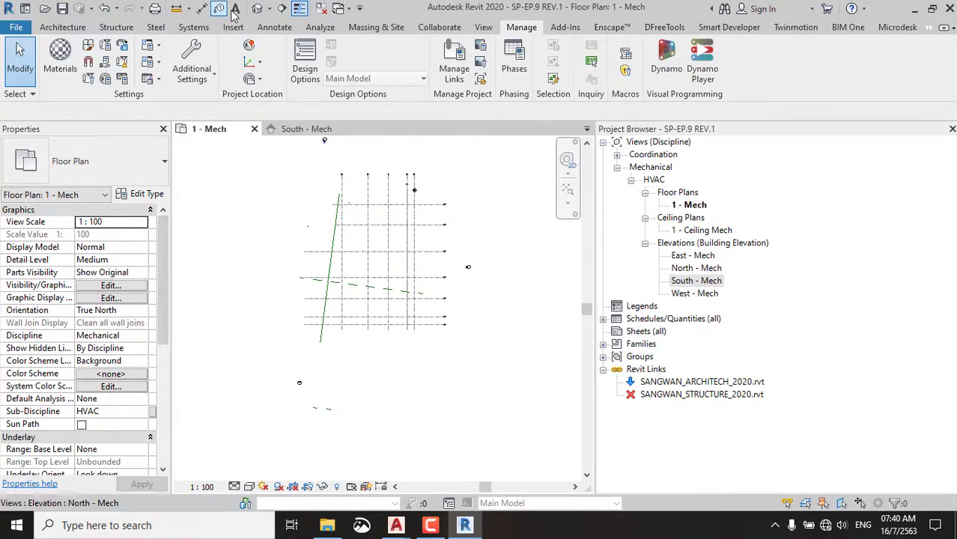
Draw Section 1 horizontally across the 1 - Mech grid and go to its view.
left_click(283, 9)
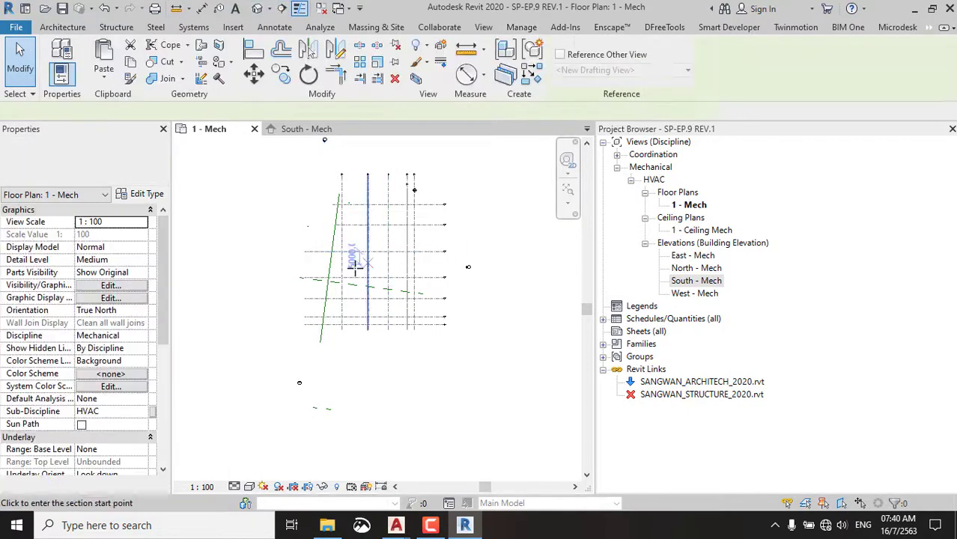
left_click(305, 265)
left_click(487, 266)
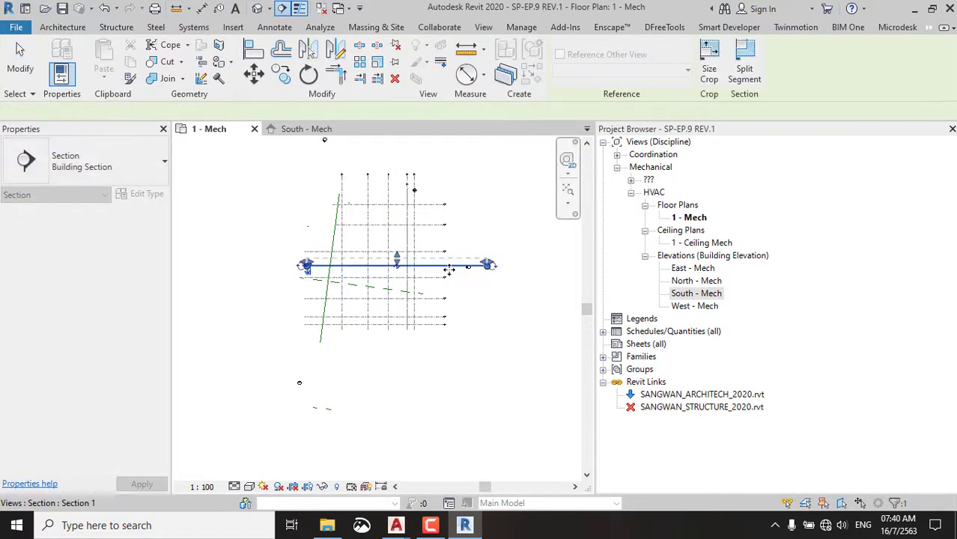
scroll(444, 266, "up", 2)
right_click(444, 266)
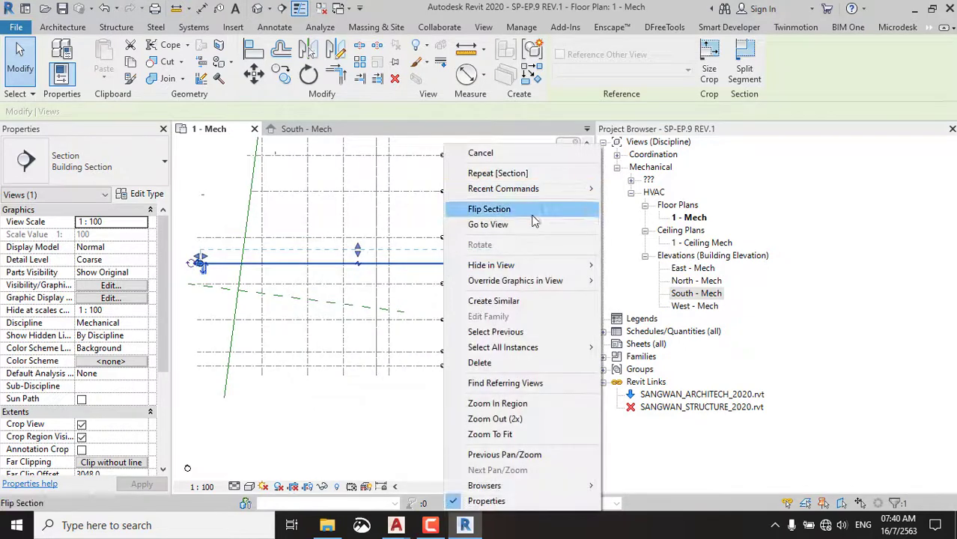
left_click(517, 222)
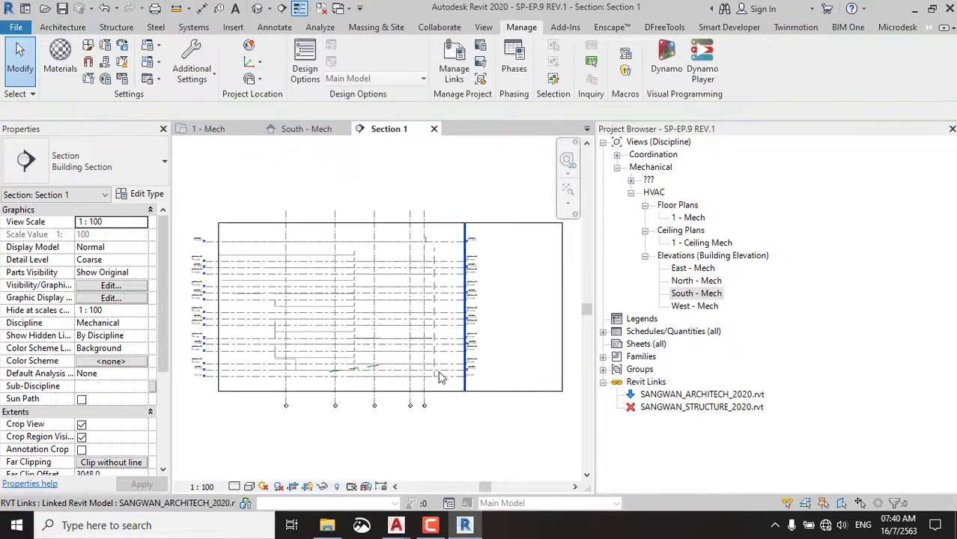
Set Section 1's Discipline property to Coordination.
scroll(437, 360, "up", 4)
mouse_move(291, 311)
middle_mouse_down()
mouse_move(442, 315)
mouse_move(473, 293)
middle_mouse_up()
scroll(444, 304, "up", 2)
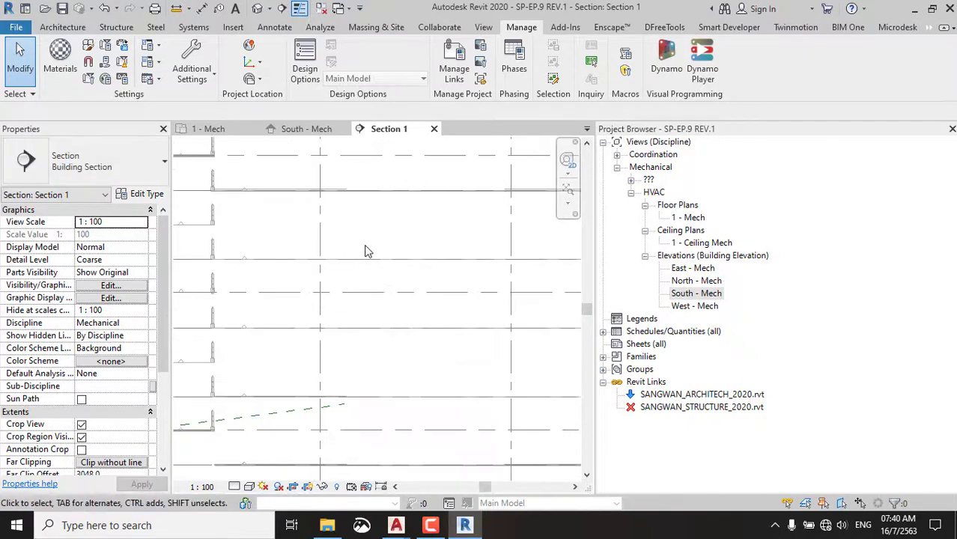
scroll(425, 292, "down", 2)
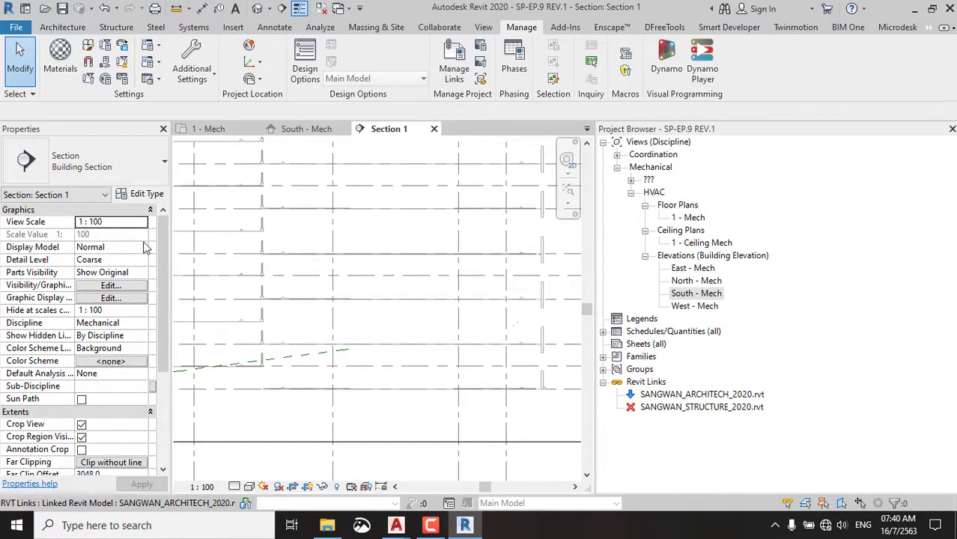
left_click(147, 323)
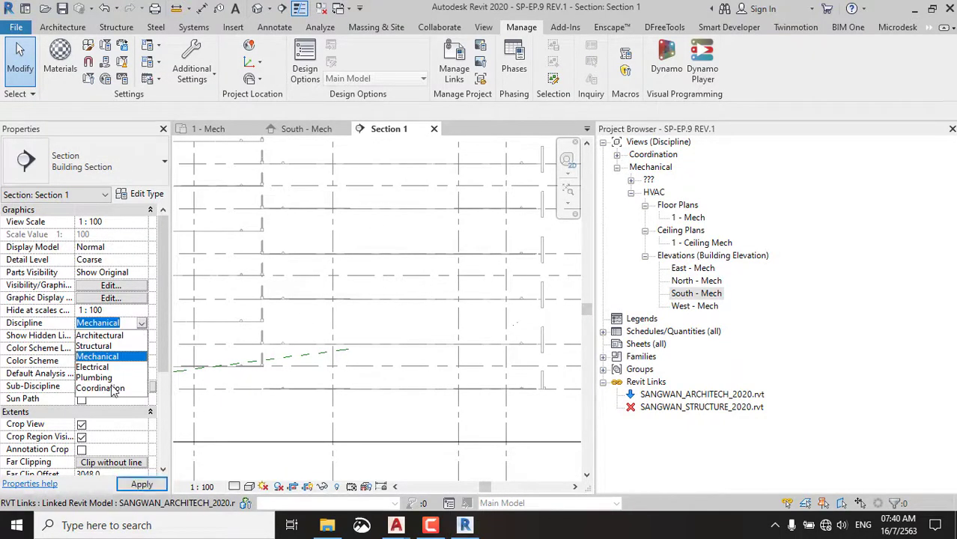
left_click(113, 389)
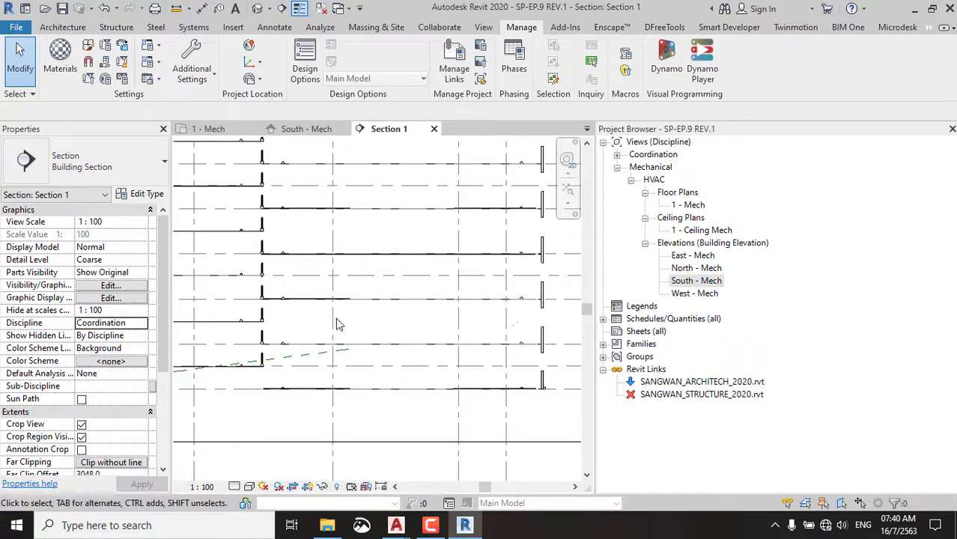
Select and deselect the linked architecture model while panning across its floor lines.
left_click(266, 290)
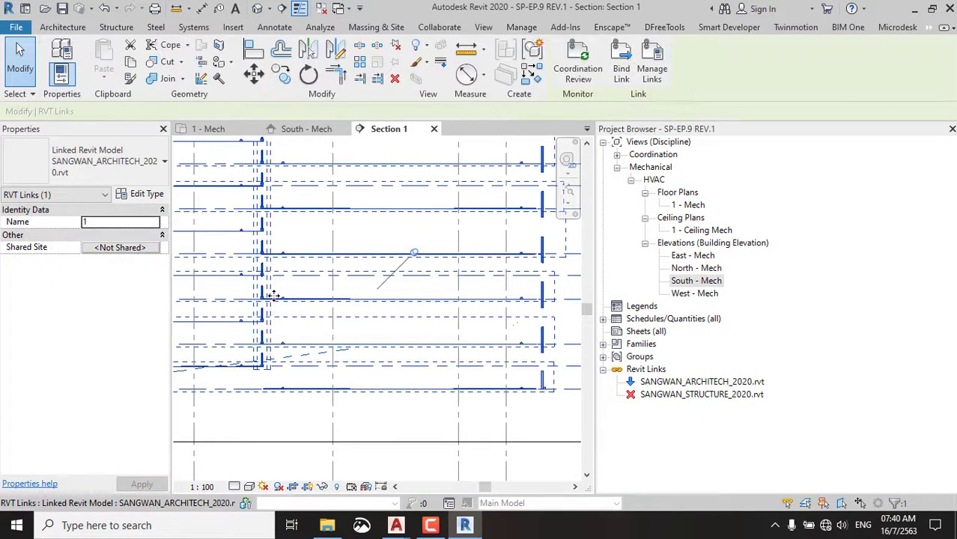
middle_click_drag(270, 296, 458, 284)
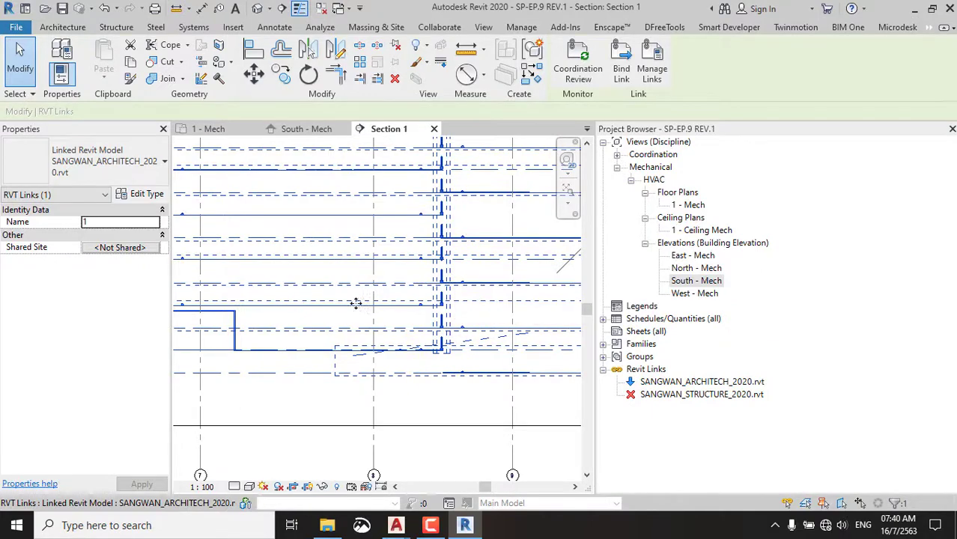
middle_click_drag(355, 303, 454, 331)
key("Escape")
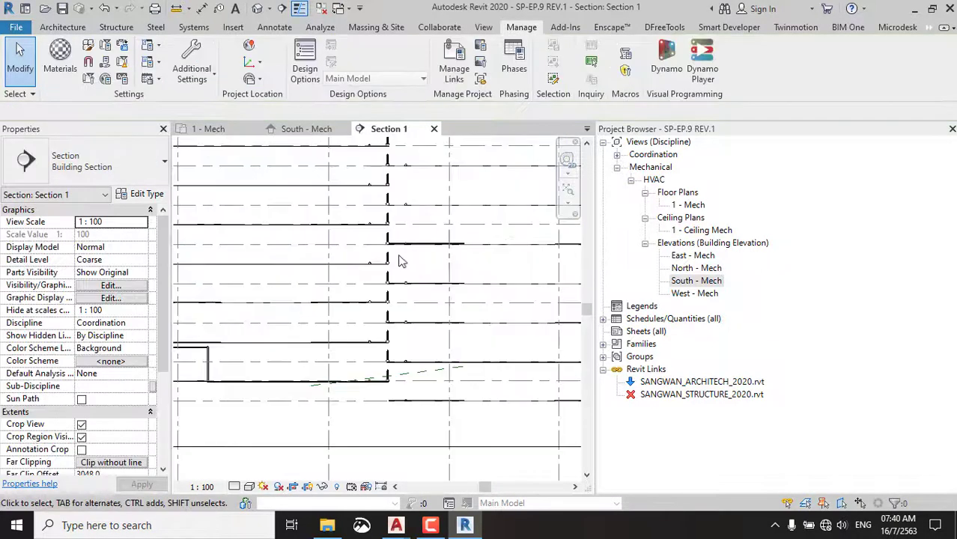
left_click(390, 266)
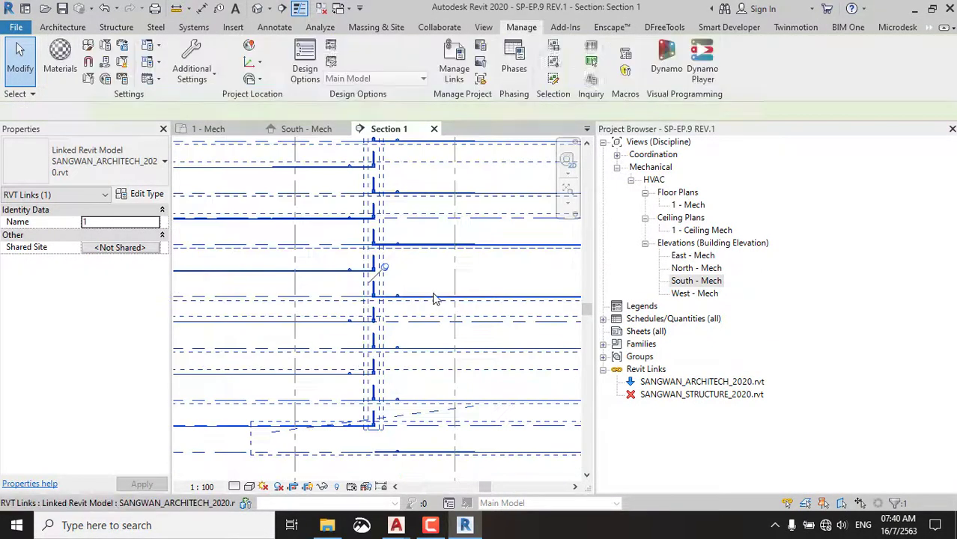
key("Escape")
middle_click_drag(332, 278, 452, 271)
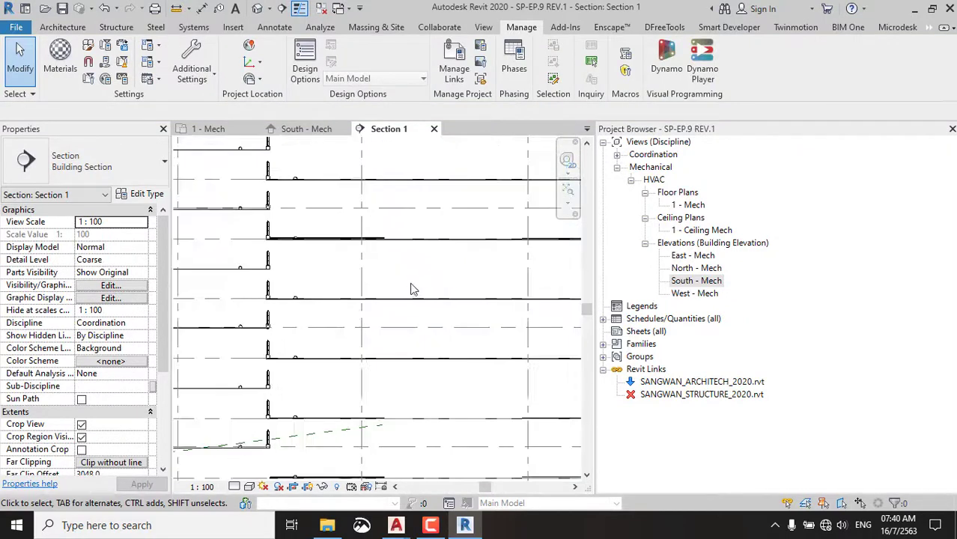
scroll(424, 286, "down", 2)
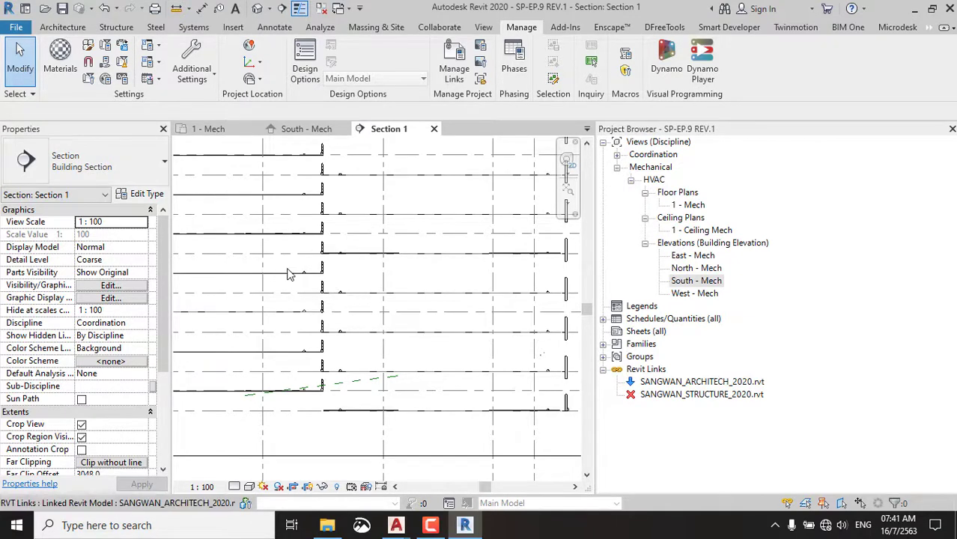
scroll(329, 270, "up", 3)
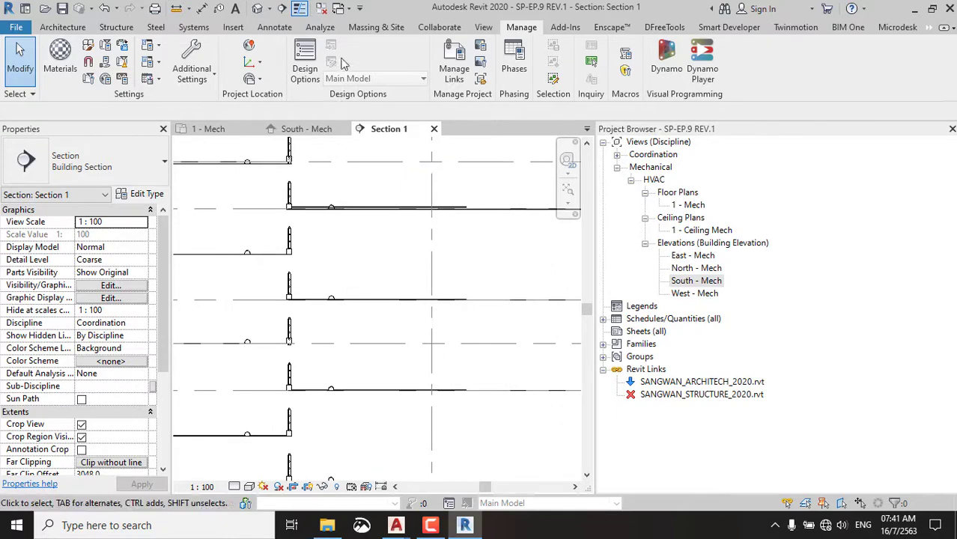
Place a 1300 aligned dimension between the first pair of floor lines.
left_click(200, 9)
scroll(271, 273, "up", 2)
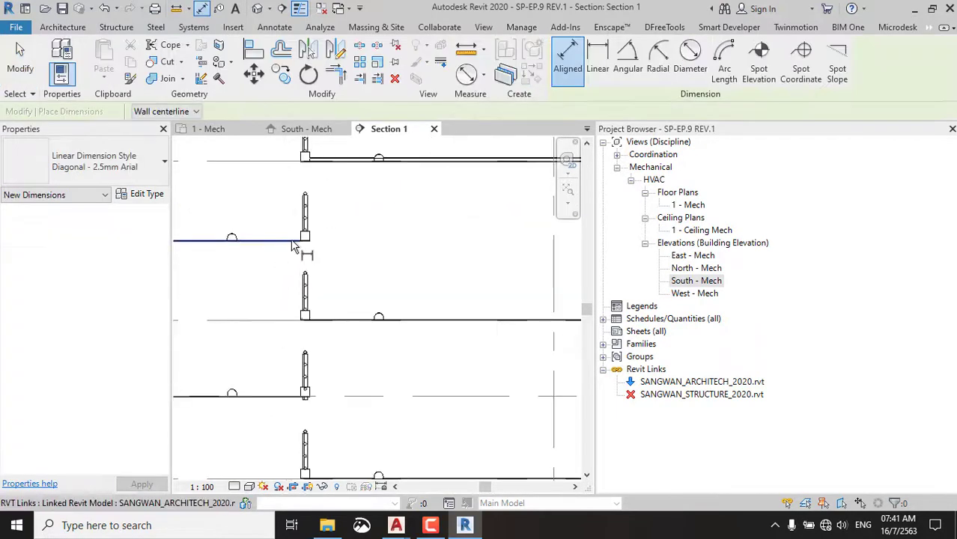
left_click(292, 241)
left_click(359, 321)
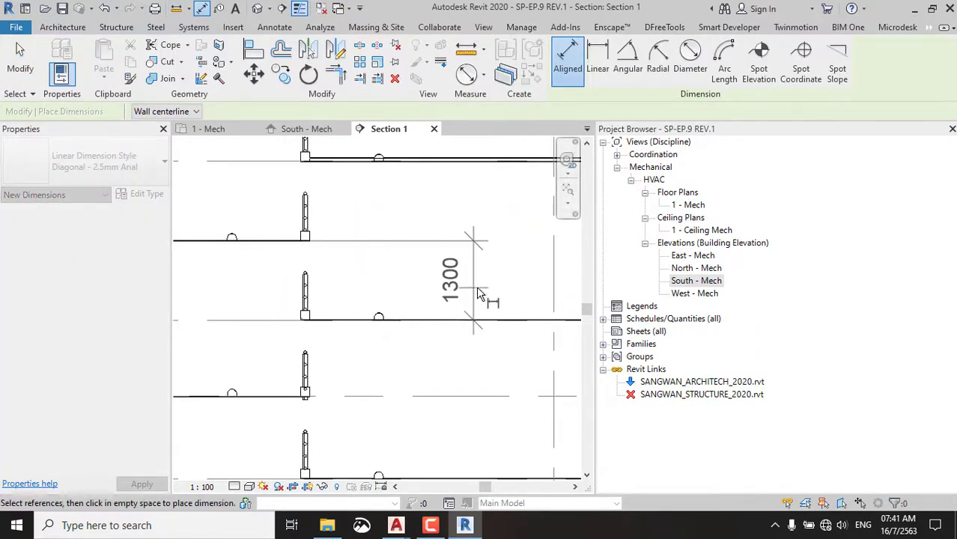
scroll(420, 286, "down", 2)
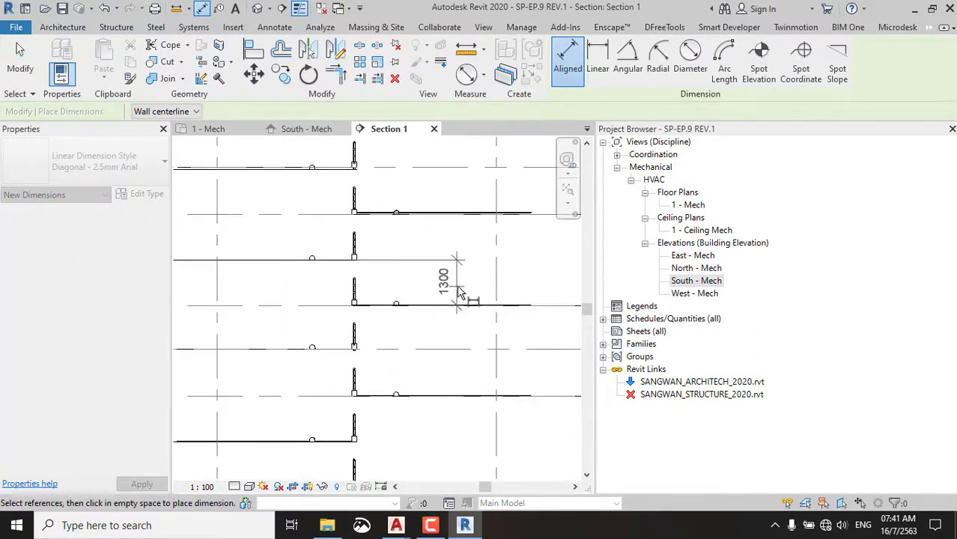
scroll(453, 304, "up", 2)
left_click(417, 281)
Add a 2650 dimension between the neighbouring floor lines beside the 1300 one.
scroll(438, 282, "down", 1)
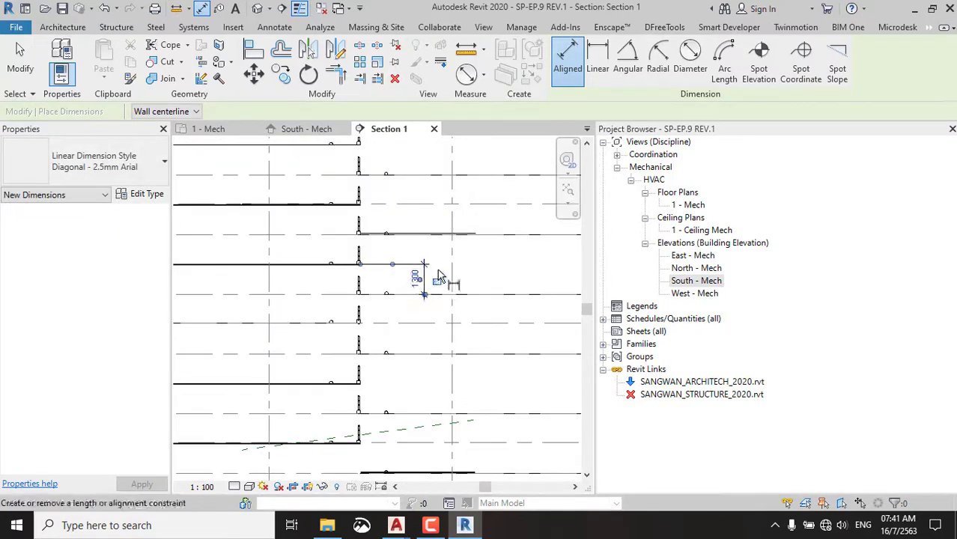
scroll(428, 274, "down", 1)
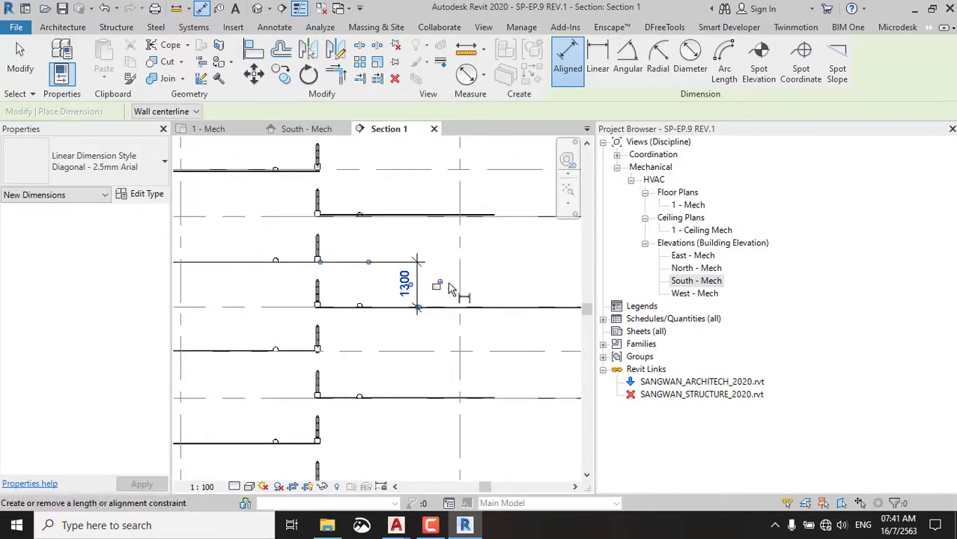
middle_click_drag(524, 303, 454, 307)
left_click(453, 307)
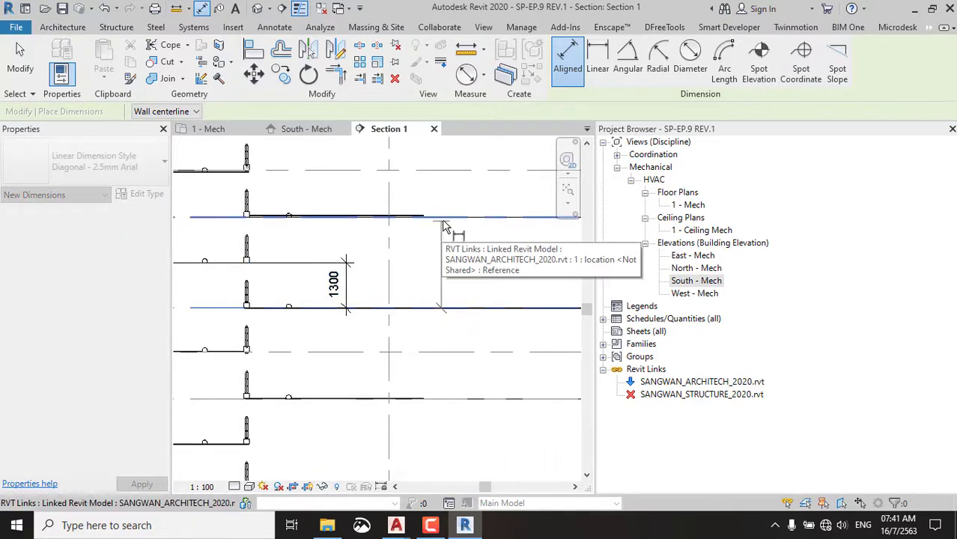
scroll(443, 226, "down", 2)
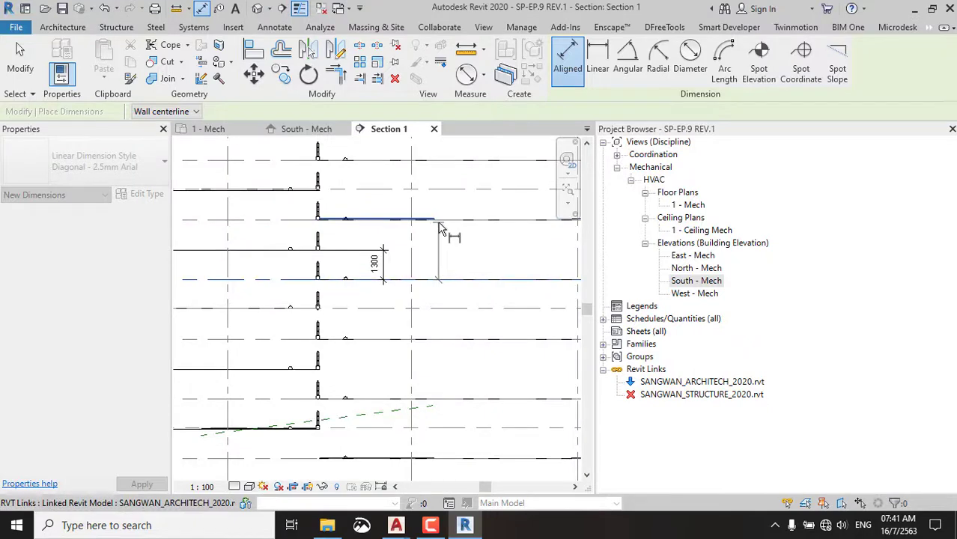
left_click(440, 228)
scroll(442, 232, "up", 2)
left_click(442, 248)
Add a 2655 dimension between the upper floor lines and finish dimensioning.
scroll(498, 259, "down", 3)
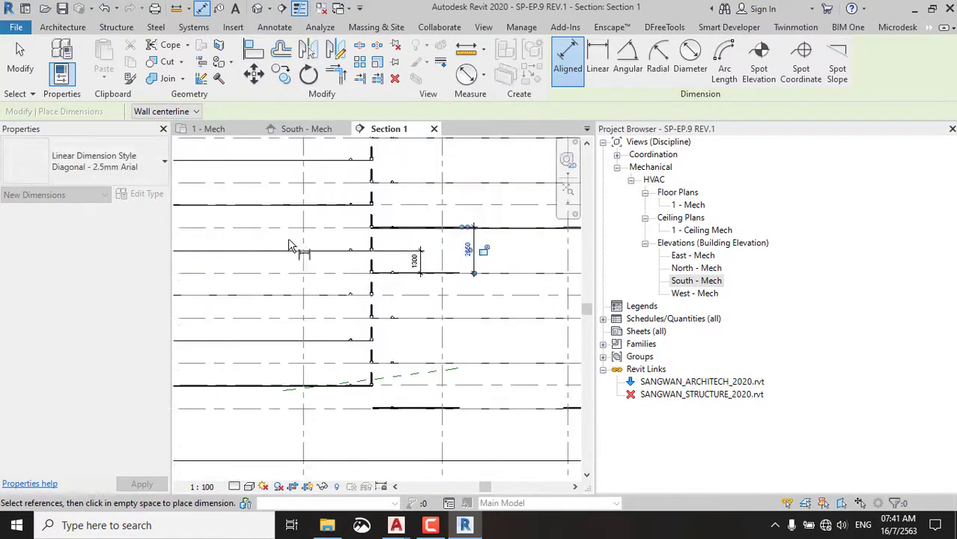
scroll(290, 247, "up", 2)
left_click(297, 186)
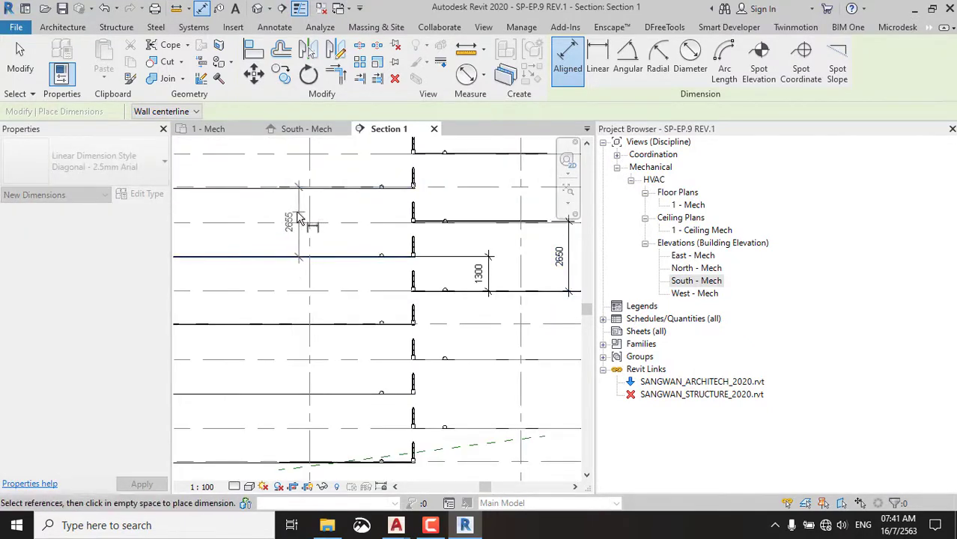
left_click(297, 217)
scroll(286, 200, "down", 2)
key("Escape")
key("Escape")
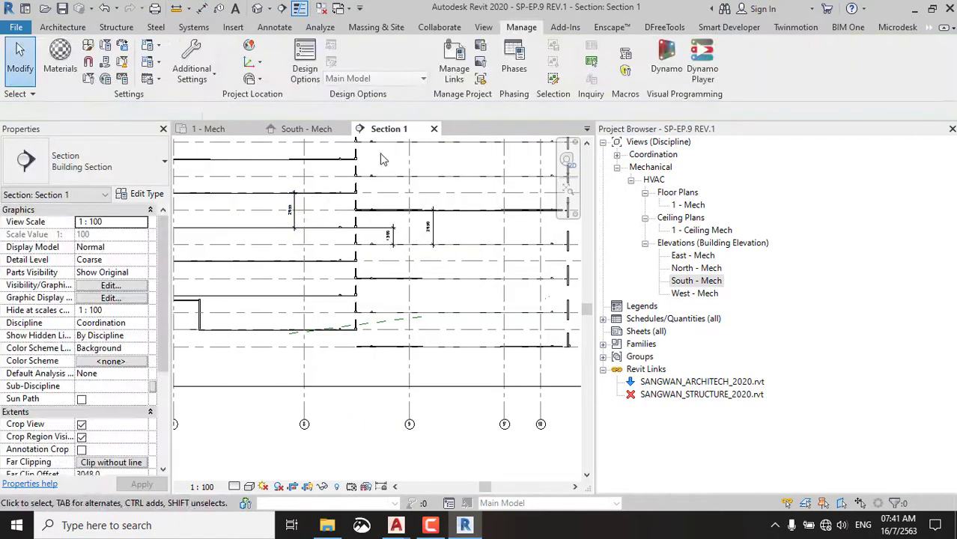
Switch to the South - Mech elevation and frame the building.
left_click(305, 129)
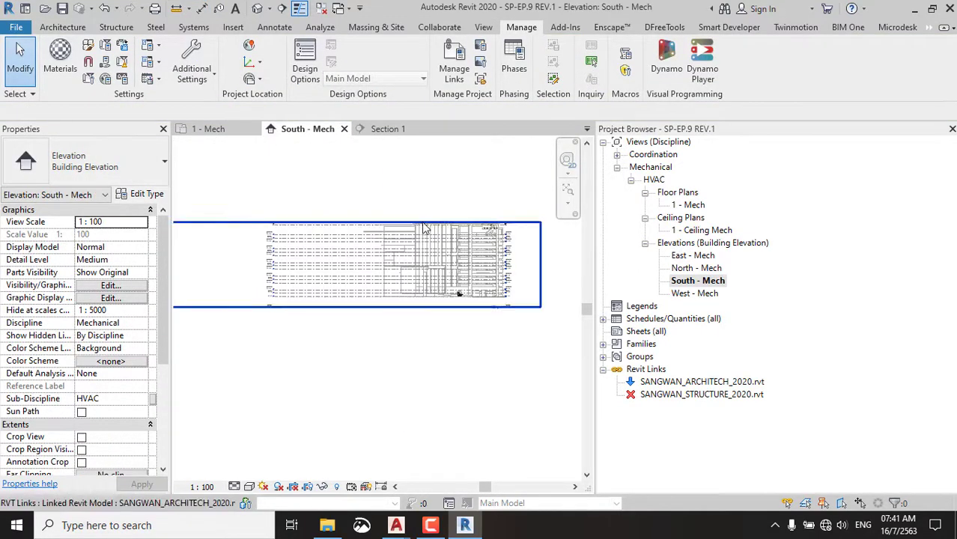
scroll(424, 226, "up", 2)
scroll(449, 313, "up", 3)
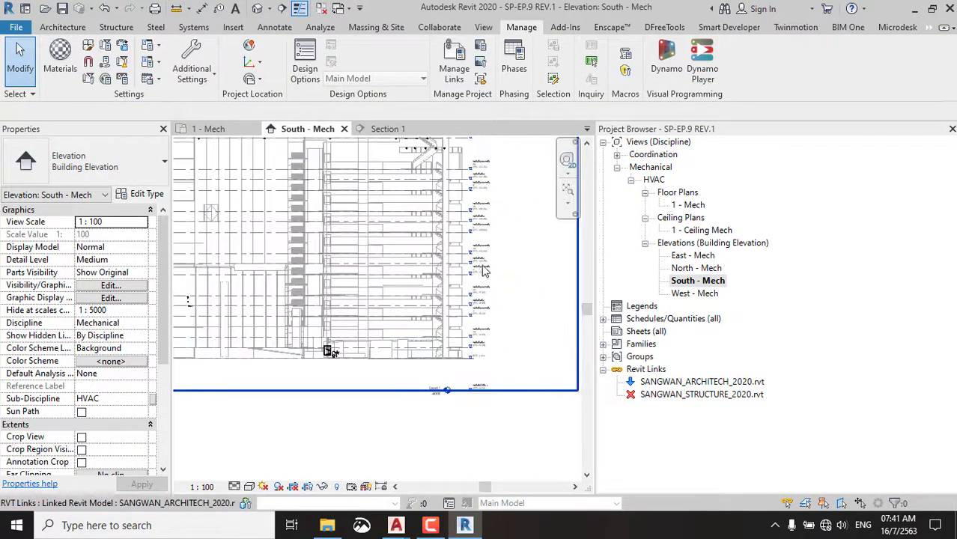
middle_click_drag(459, 347, 451, 238)
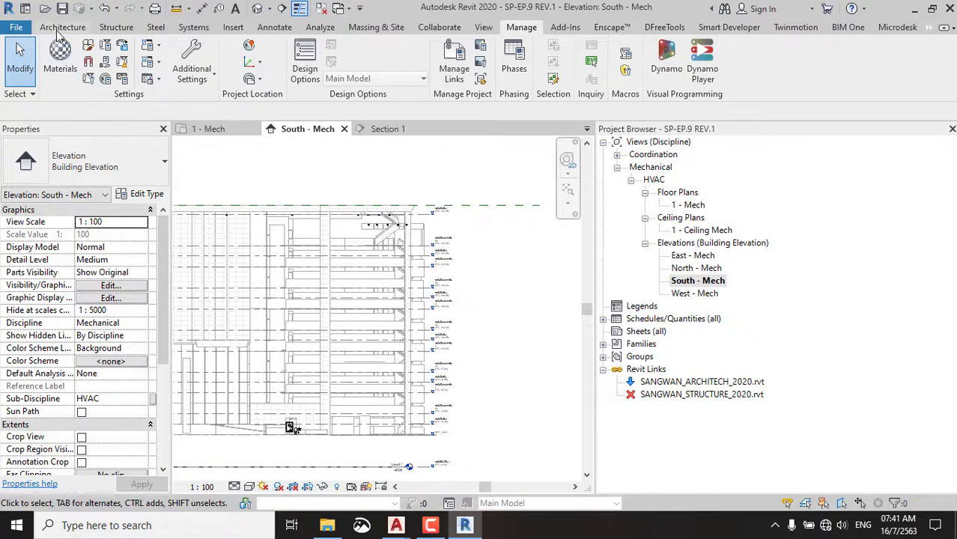
Start Copy/Monitor with Select Link on the SANGWAN_ARCHITECH_2020 architectural link.
left_click(446, 28)
left_click(646, 73)
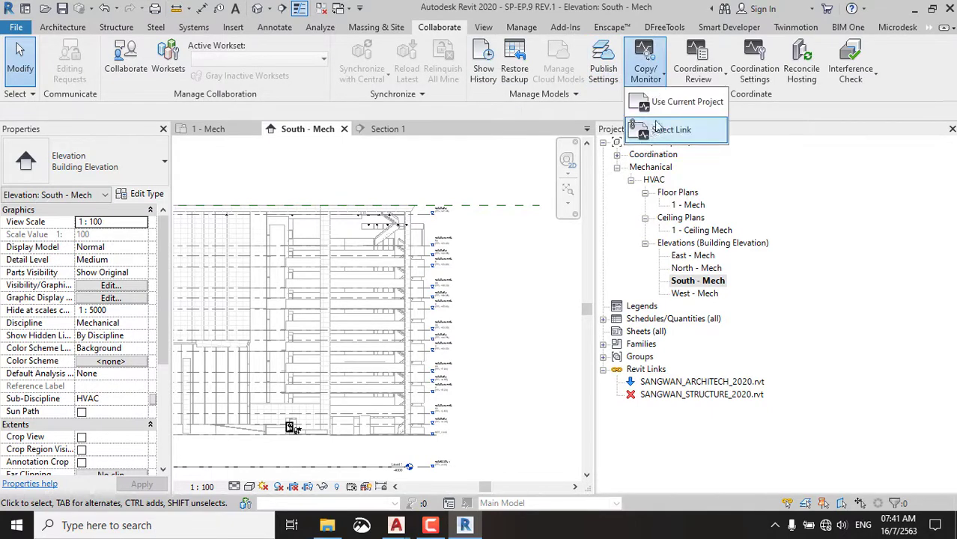
left_click(676, 131)
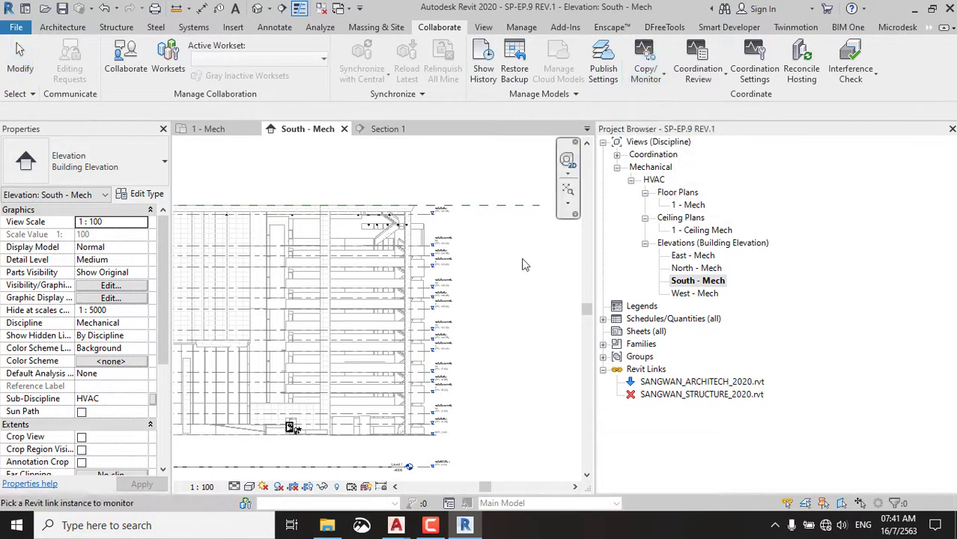
left_click(457, 250)
scroll(437, 188, "down", 3)
scroll(463, 206, "down", 2)
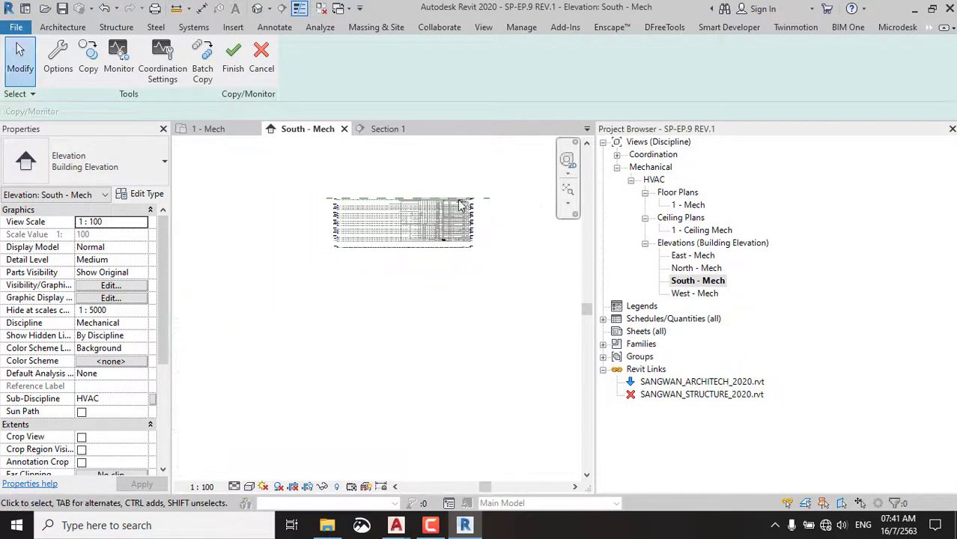
left_click_drag(305, 166, 504, 250)
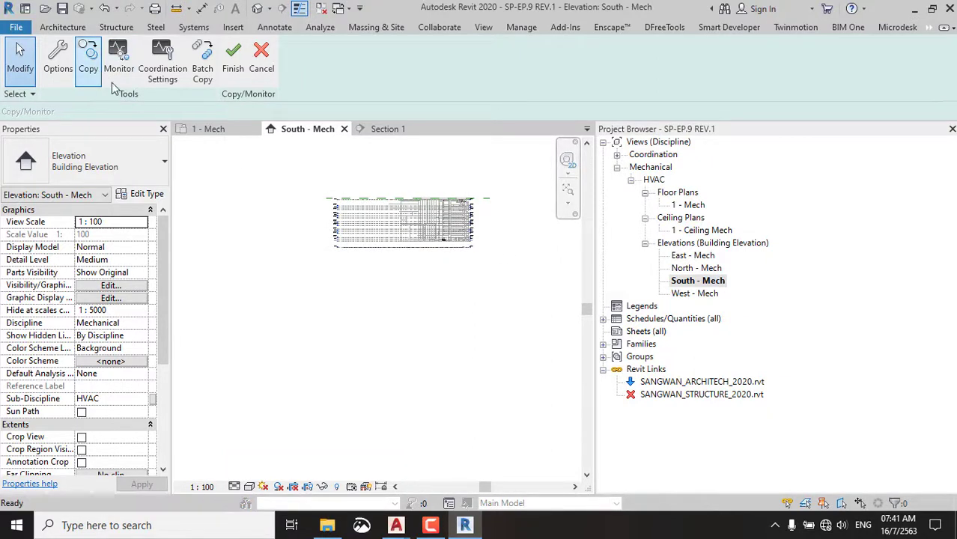
Turn on Copy and window-select the entire linked elevation.
left_click(88, 60)
left_click_drag(304, 158, 491, 258)
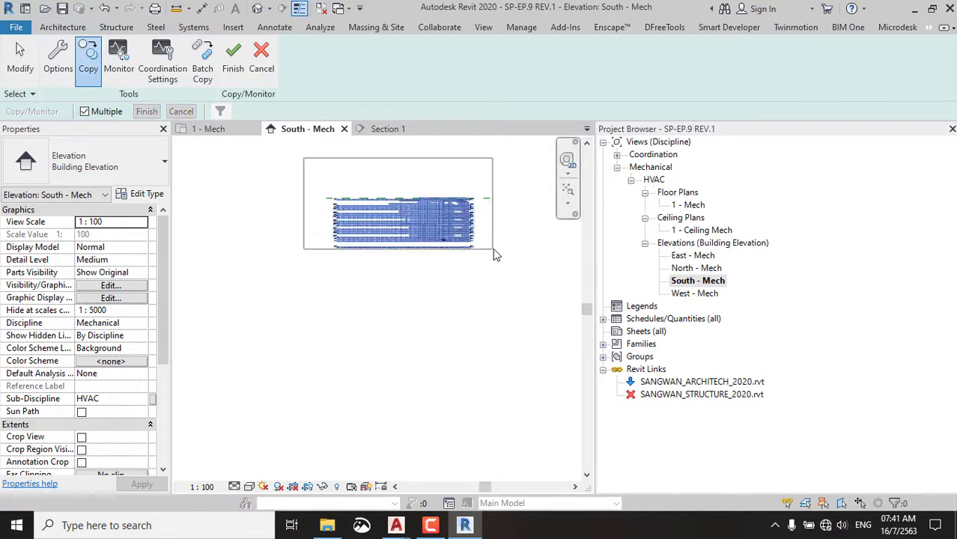
left_click_drag(493, 257, 494, 251)
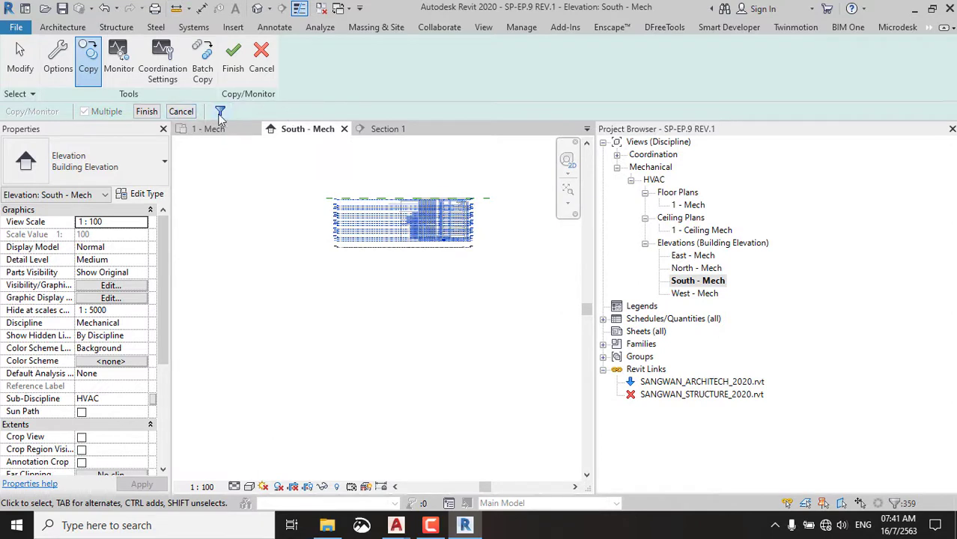
Filter the selection down to only the 16 Levels, excluding columns, floors, fixtures, walls and equipment.
left_click(221, 112)
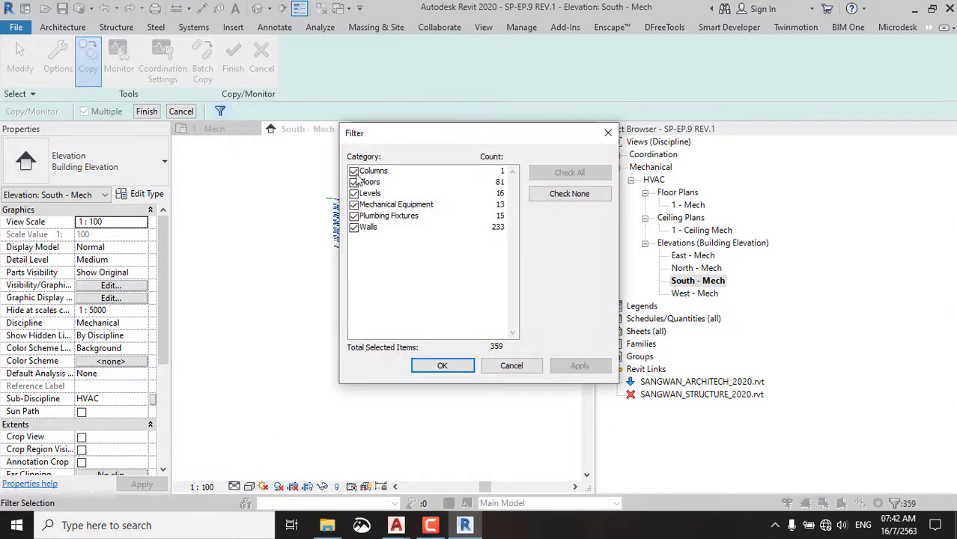
left_click_drag(354, 172, 358, 187)
left_click(354, 216)
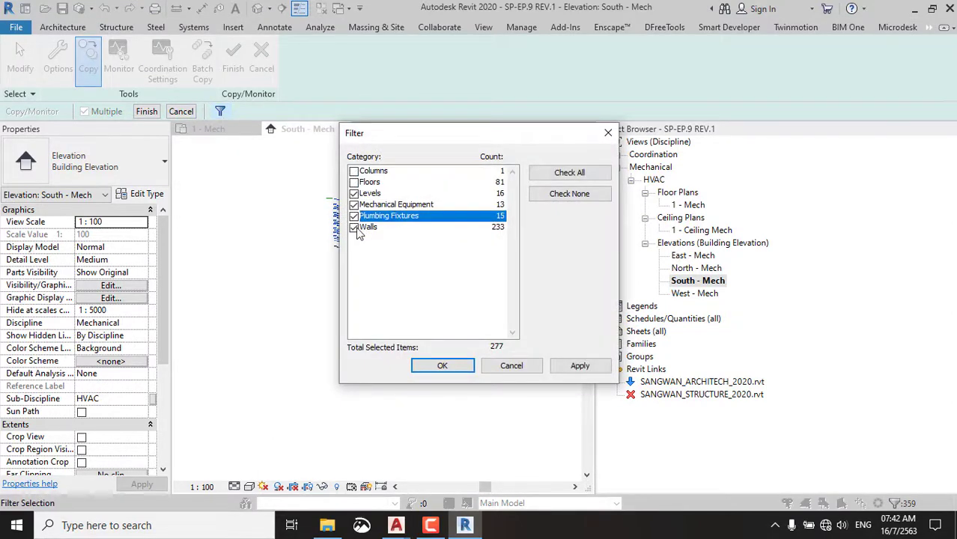
left_click(353, 227)
left_click(353, 204)
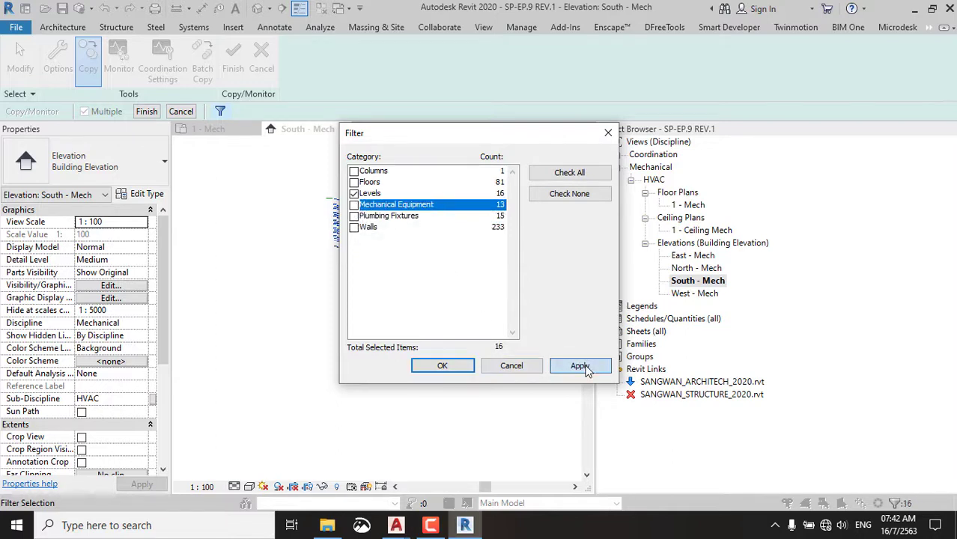
left_click(466, 367)
scroll(482, 236, "up", 2)
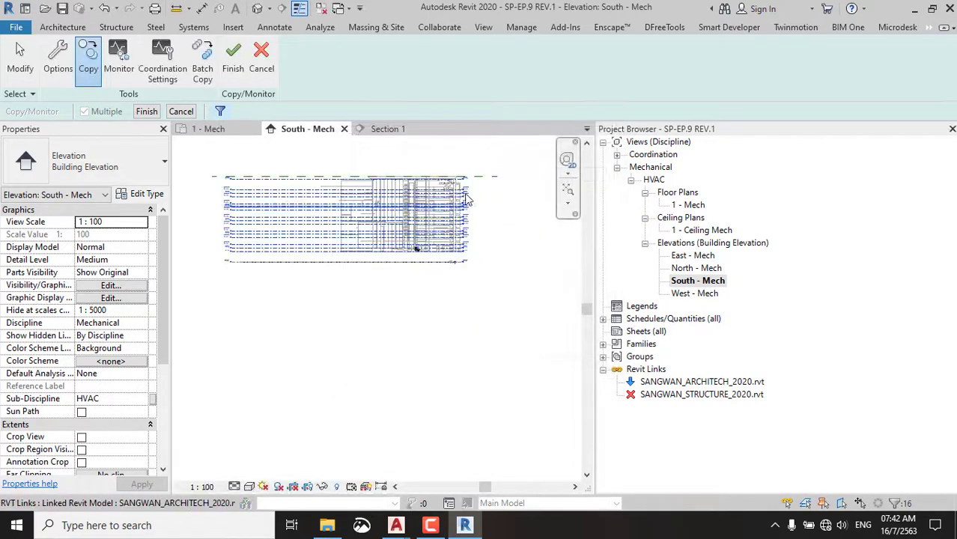
scroll(482, 237, "up", 2)
scroll(504, 386, "up", 2)
scroll(498, 367, "down", 1)
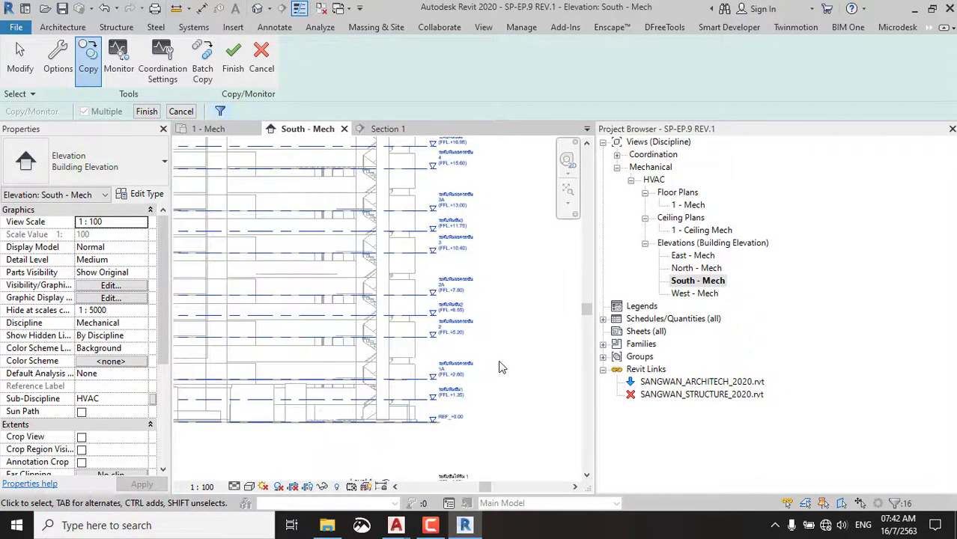
scroll(517, 331, "down", 1)
scroll(504, 352, "down", 1)
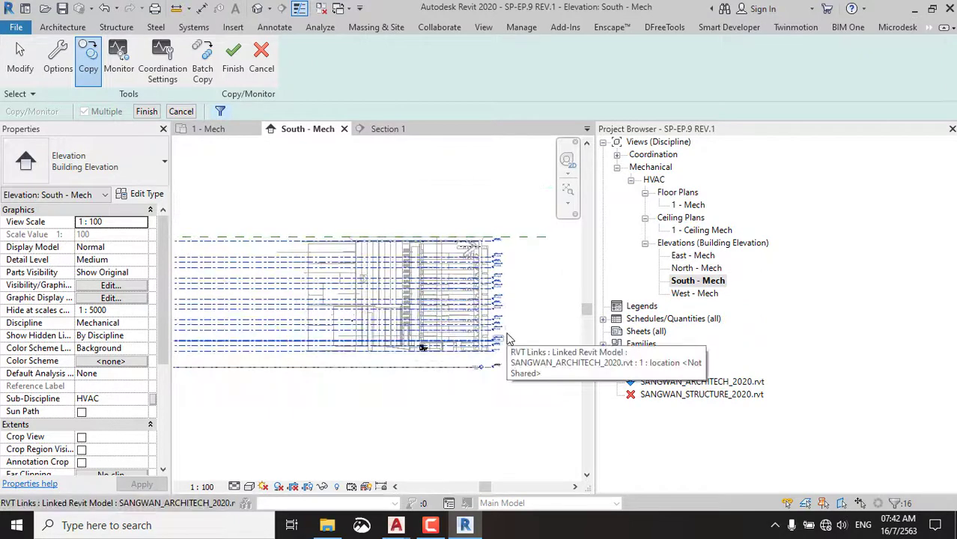
scroll(488, 349, "up", 1)
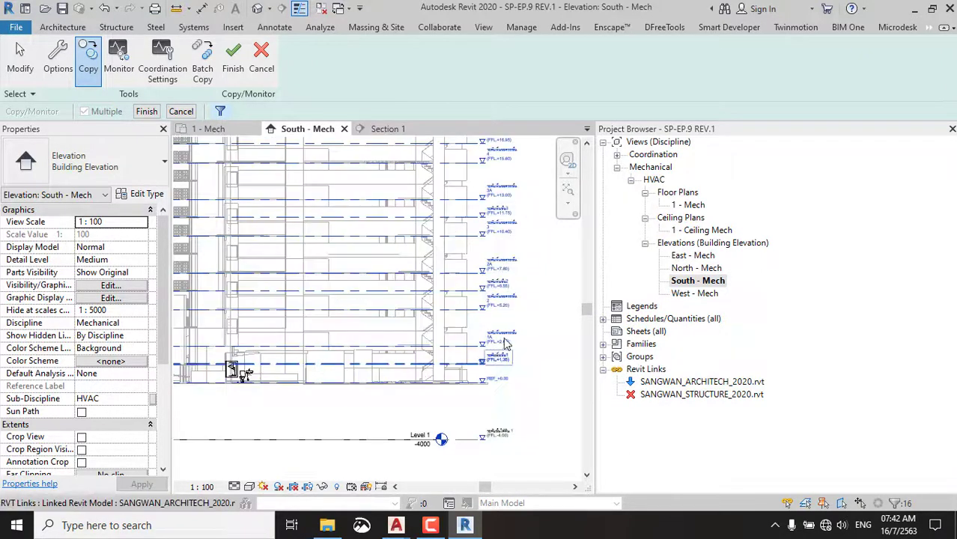
scroll(494, 346, "up", 1)
scroll(502, 343, "down", 1)
scroll(509, 339, "down", 1)
scroll(494, 329, "up", 1)
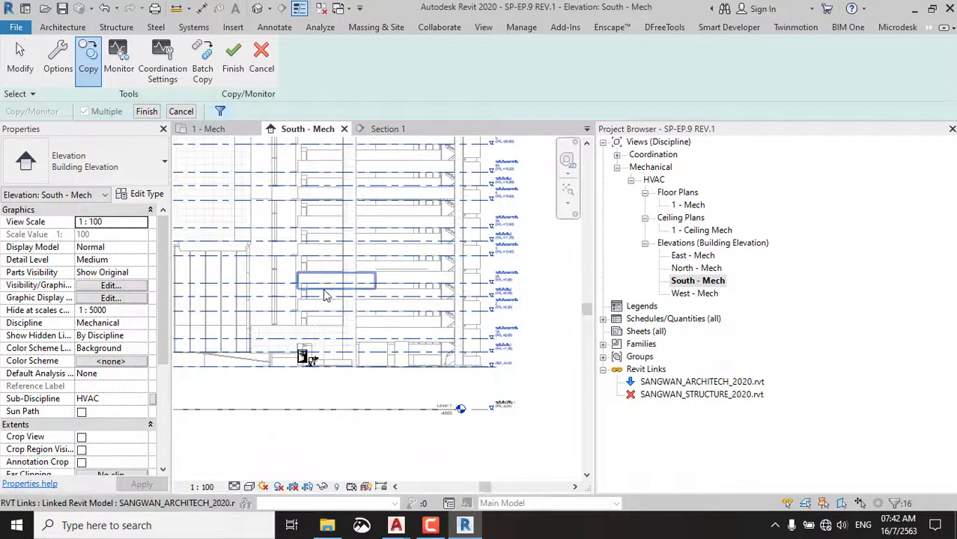
scroll(463, 310, "up", 1)
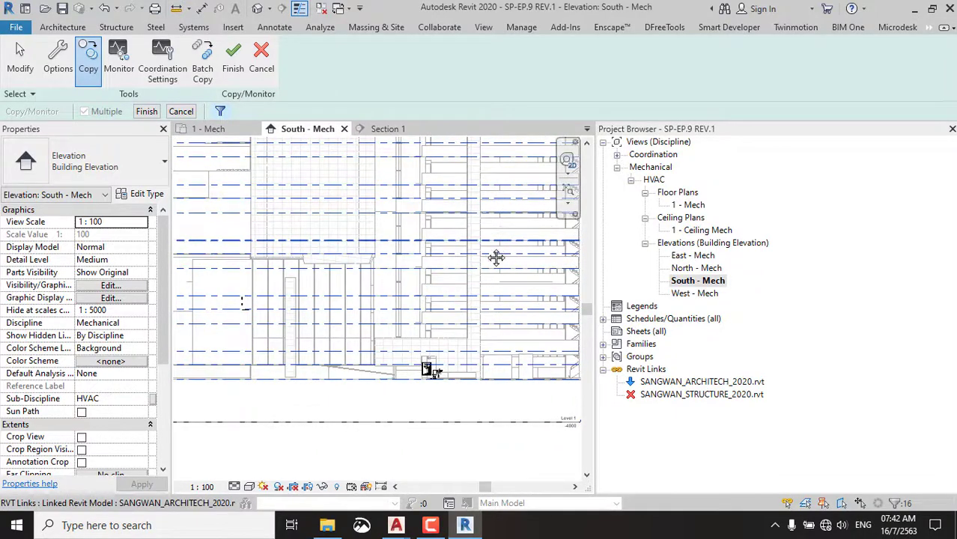
scroll(493, 240, "up", 1)
scroll(488, 217, "up", 1)
scroll(483, 191, "up", 1)
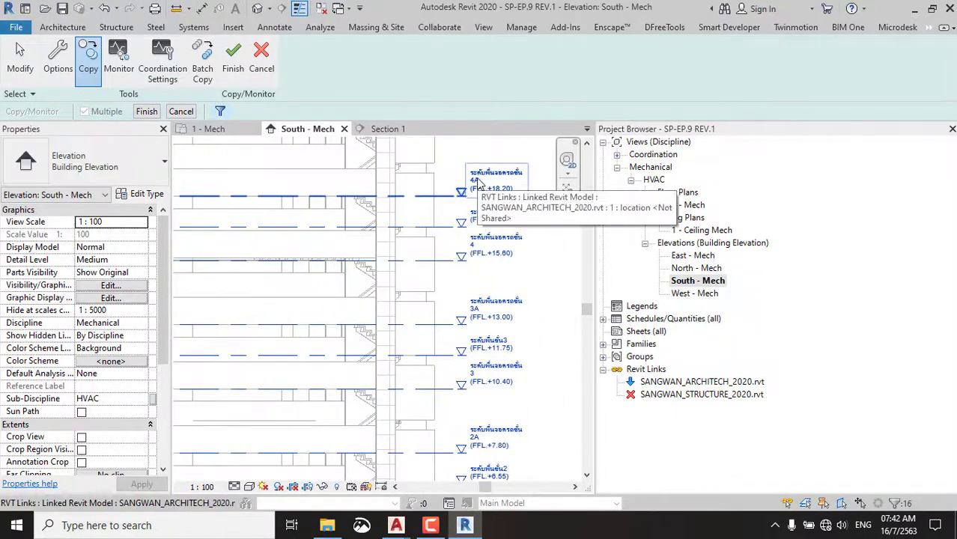
scroll(513, 239, "down", 1)
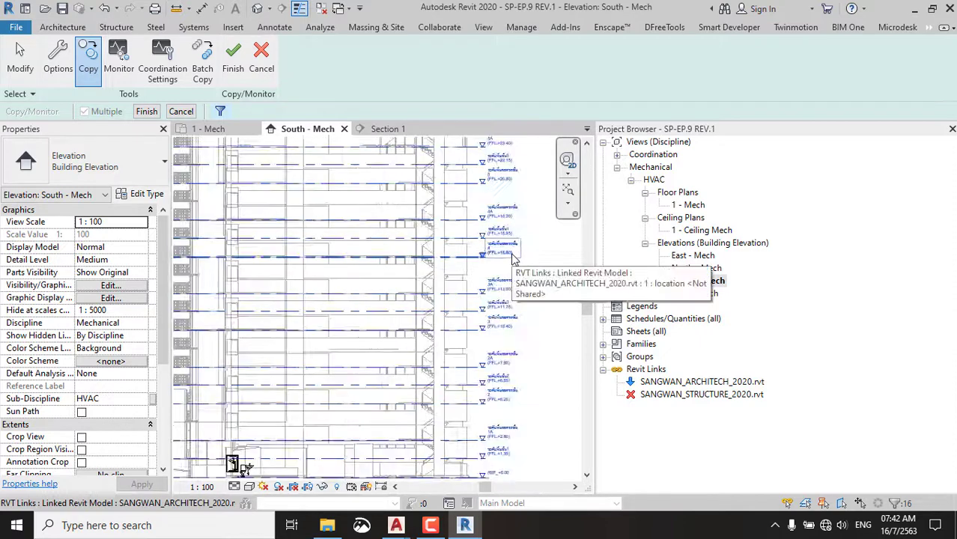
scroll(495, 300, "down", 1)
scroll(485, 329, "up", 2)
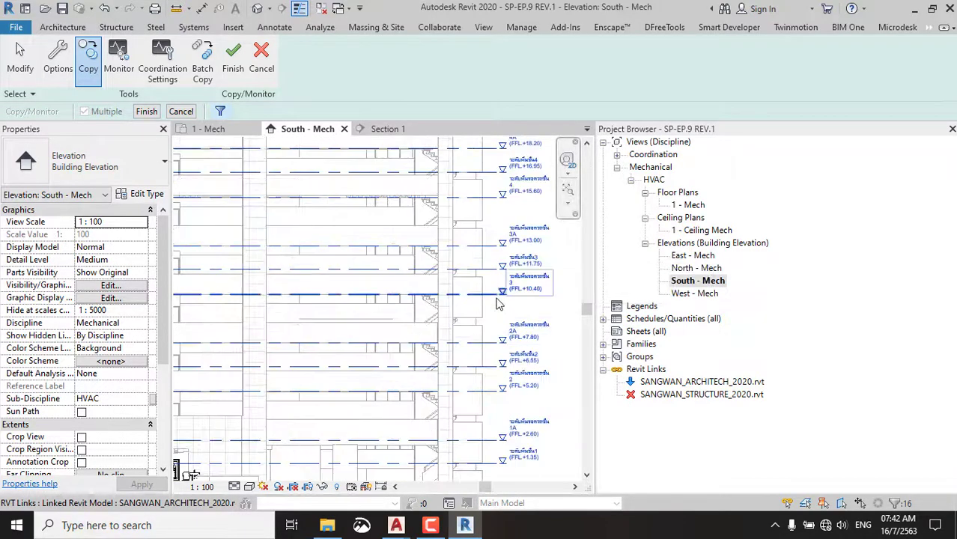
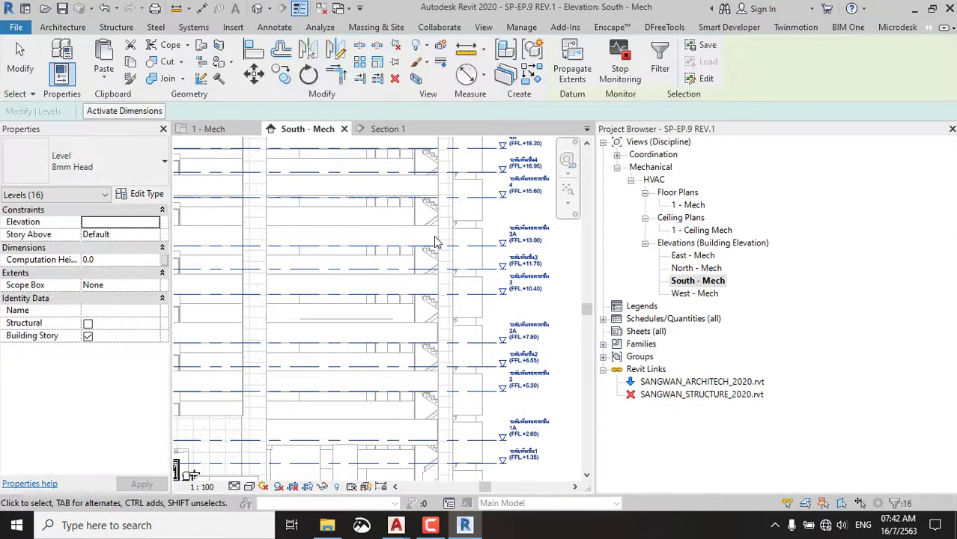
Check the available level types, then finish the Copy/Monitor session.
left_click(928, 28)
left_click(924, 57)
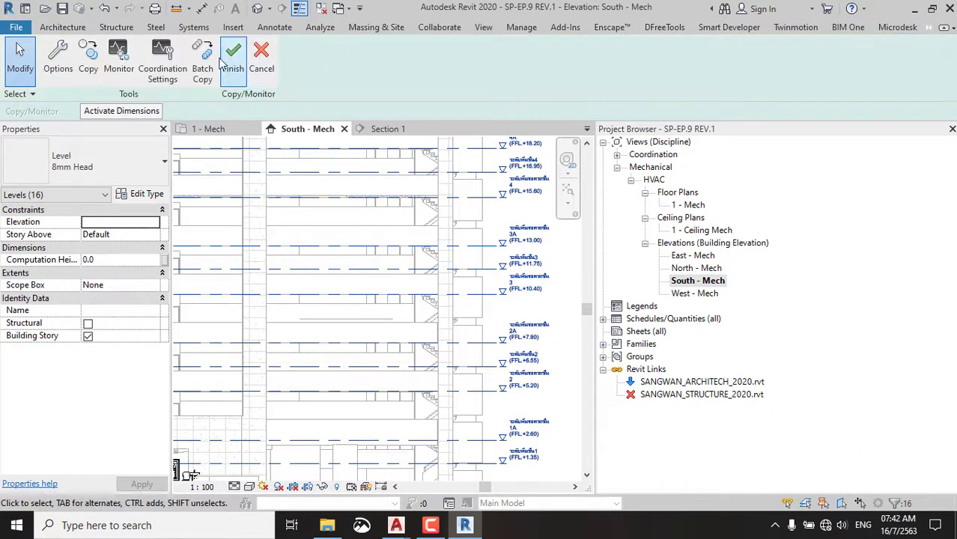
left_click(135, 156)
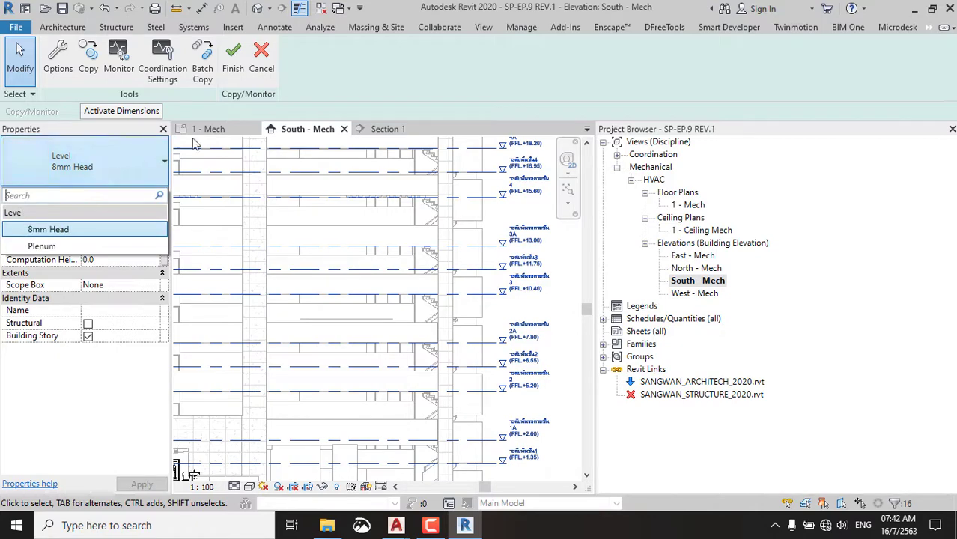
left_click(232, 66)
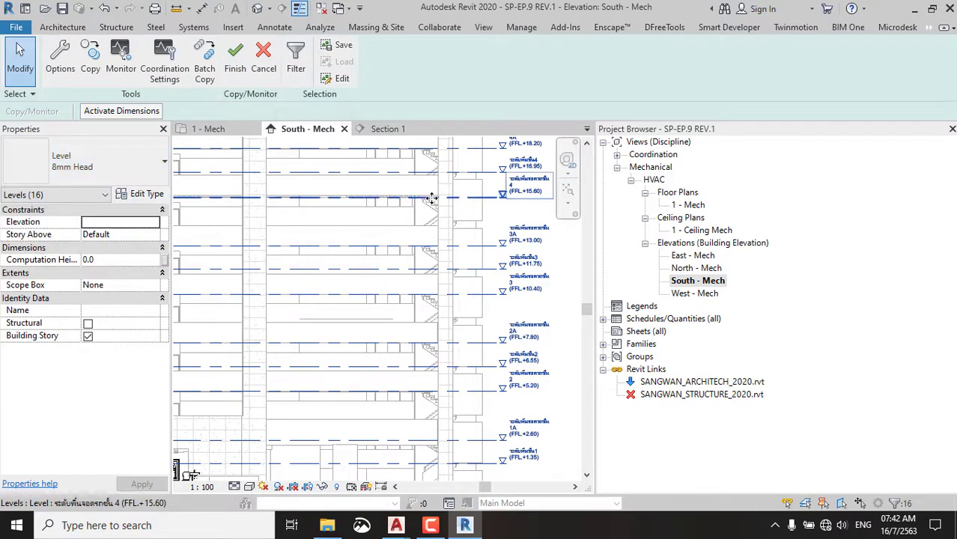
left_click(235, 58)
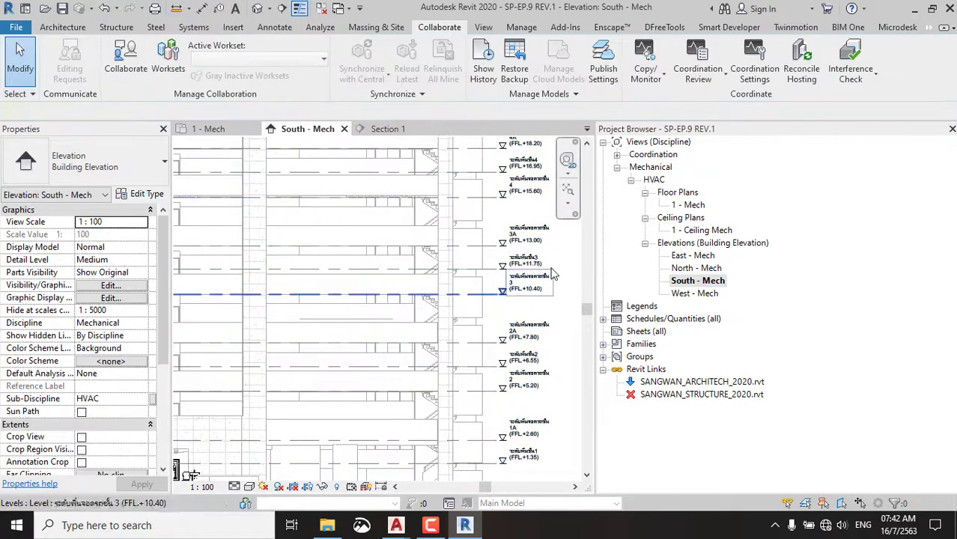
Inspect level 3A, then zoom and pan the South - Mech elevation to center Level 1.
scroll(553, 274, "up", 5)
left_click(534, 183)
scroll(533, 184, "down", 4)
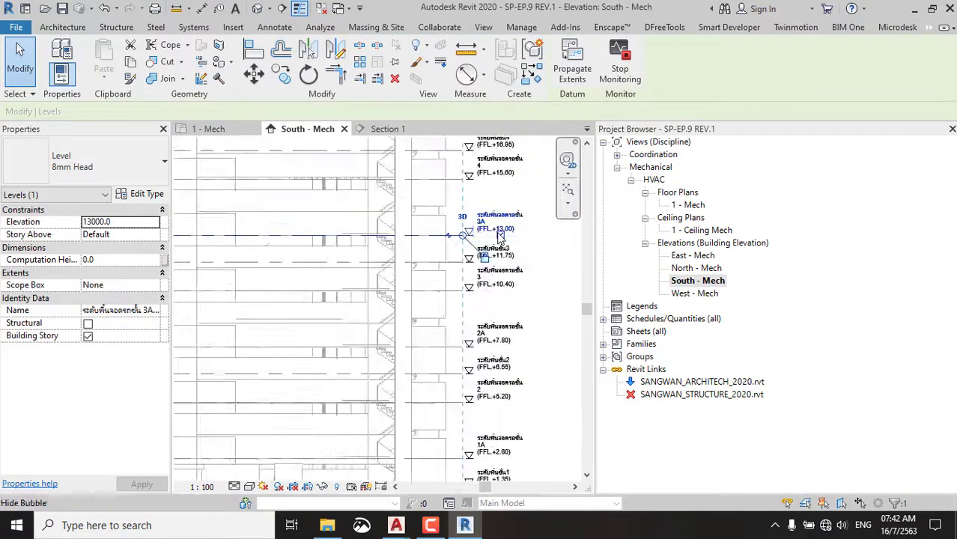
scroll(364, 306, "up", 2)
scroll(321, 278, "up", 2)
scroll(516, 375, "up", 2)
scroll(551, 400, "up", 1)
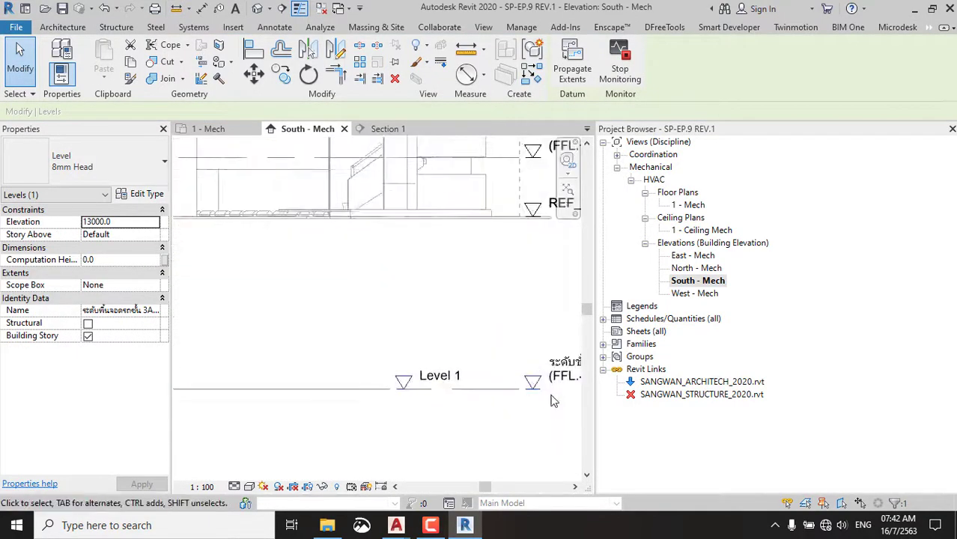
middle_click_drag(553, 400, 440, 314)
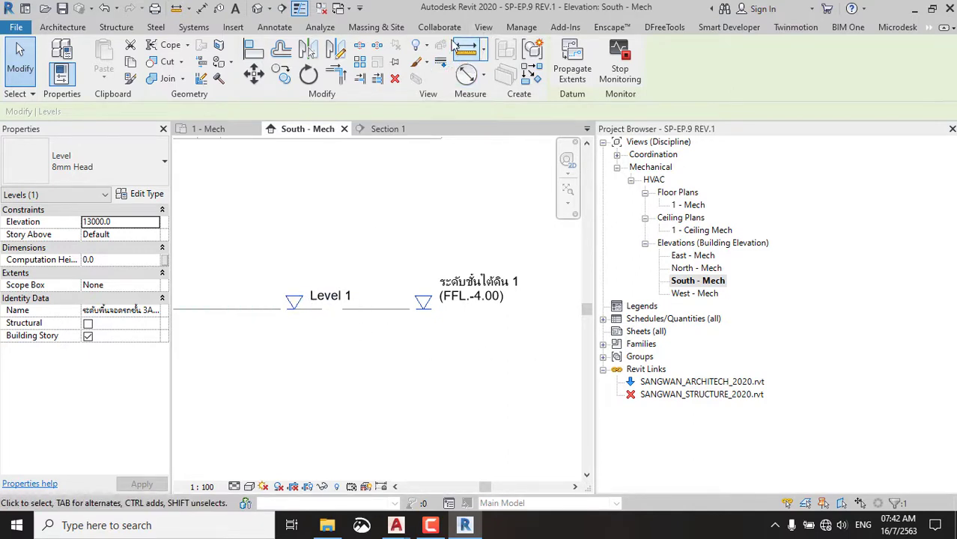
Create floor plans for every level from REF +0.00 up to FFL.+27.35.
left_click(483, 27)
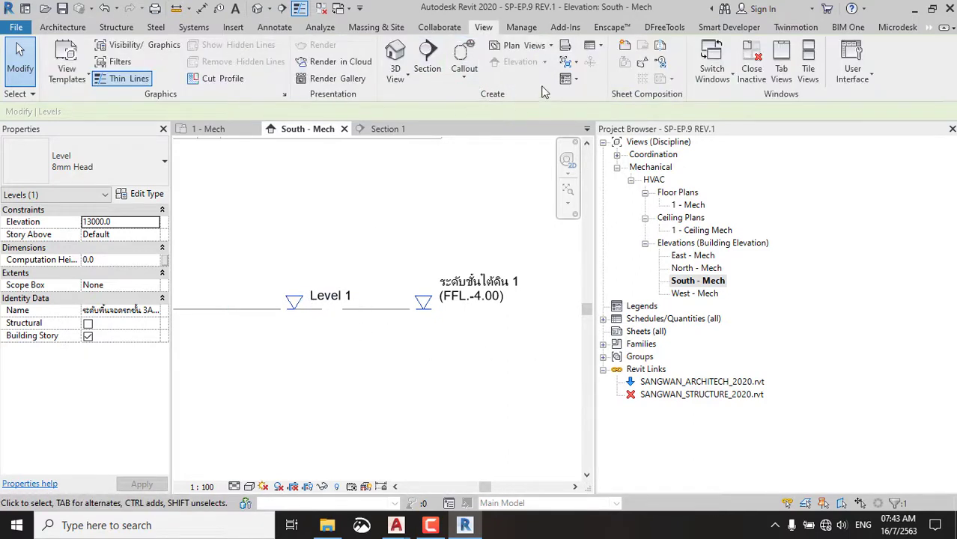
left_click(517, 47)
left_click(528, 68)
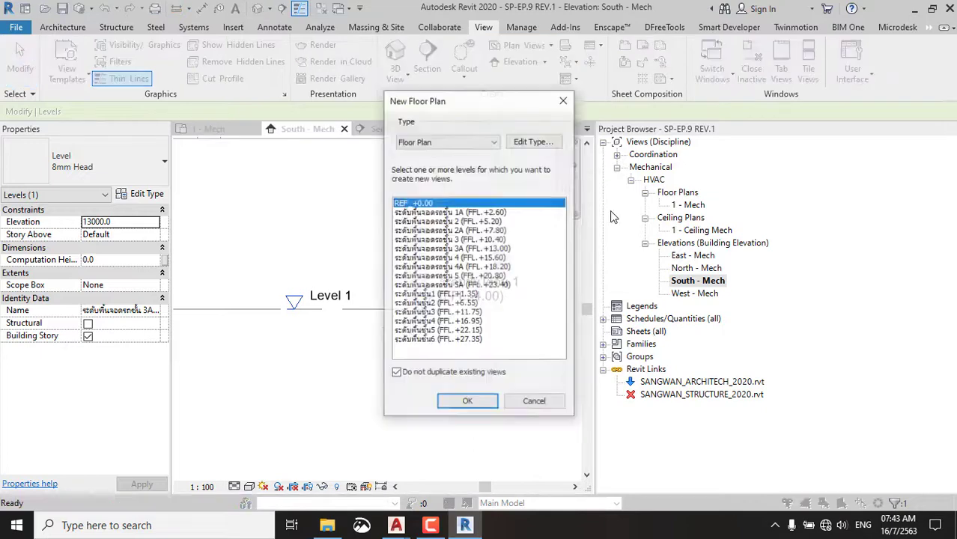
left_click(442, 213)
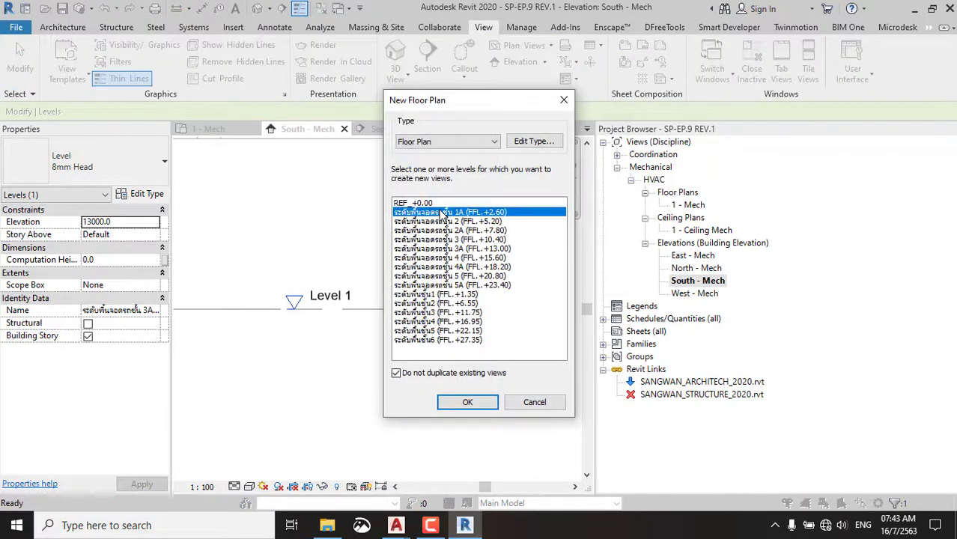
left_click(460, 334, "shift")
left_click(456, 340, "shift")
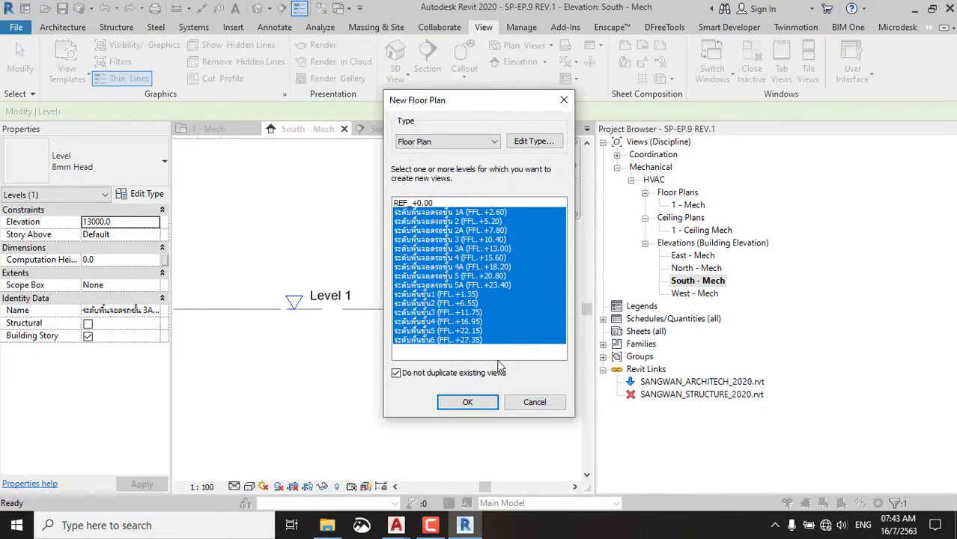
left_click(415, 204)
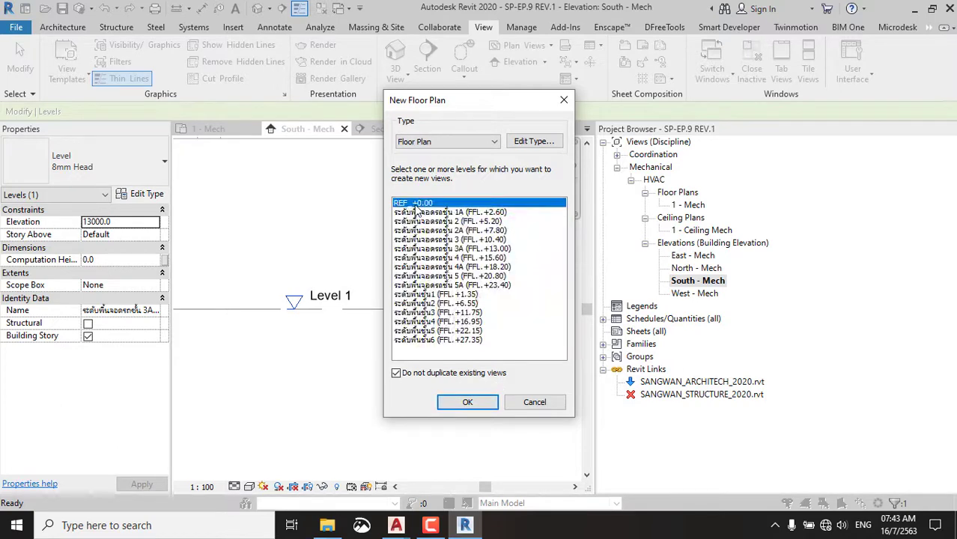
left_click(444, 341, "shift")
left_click(468, 405)
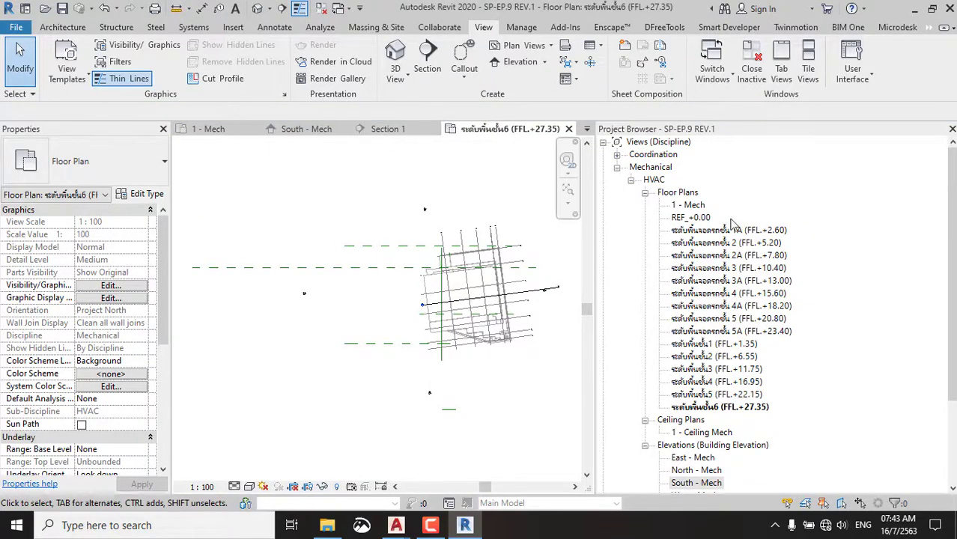
Delete Level 1 in the South - Mech elevation, along with its plan views.
left_click(691, 206)
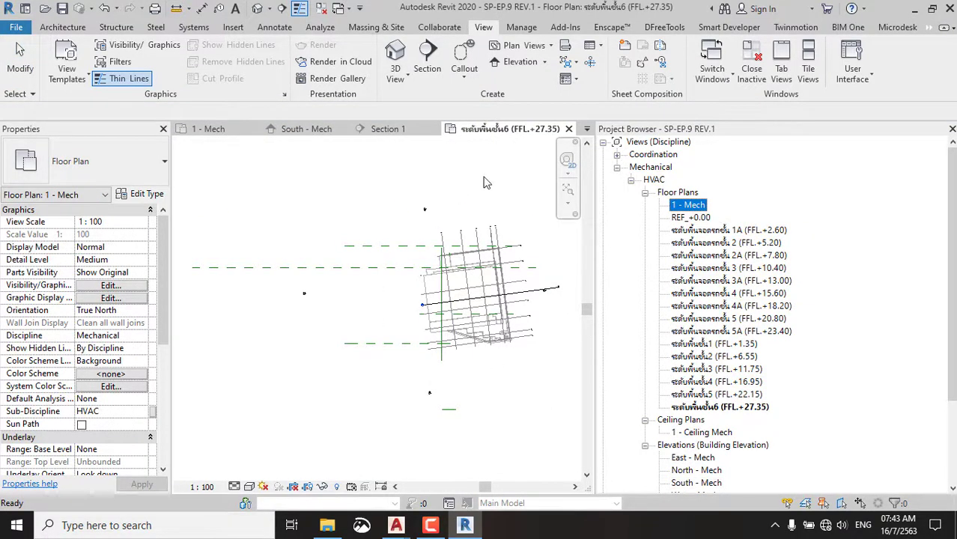
left_click(306, 129)
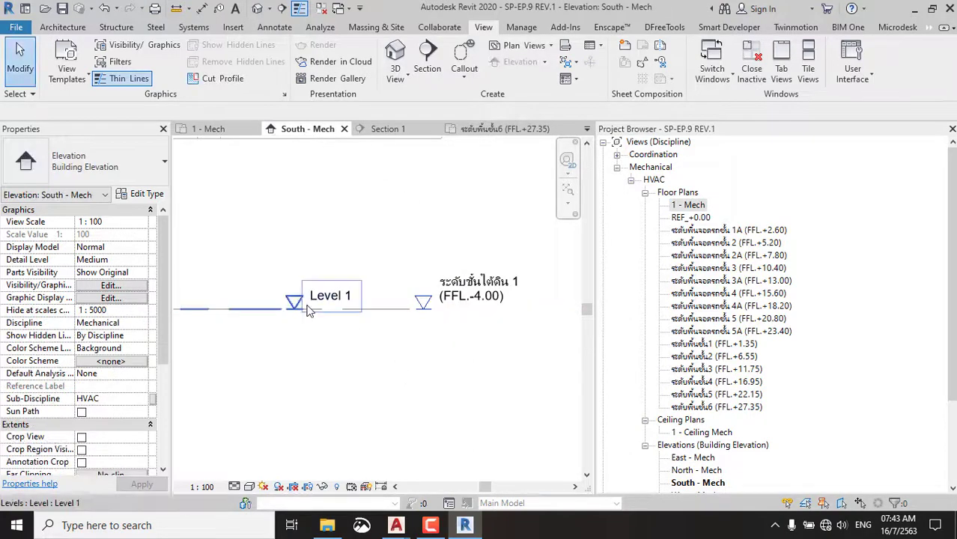
left_click(245, 313)
key("Delete")
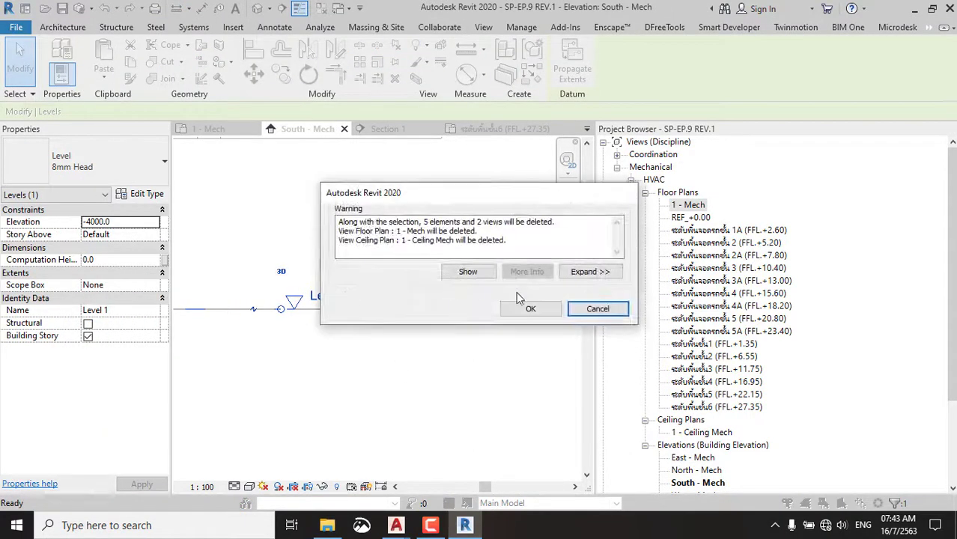
left_click(529, 309)
scroll(448, 284, "down", 2)
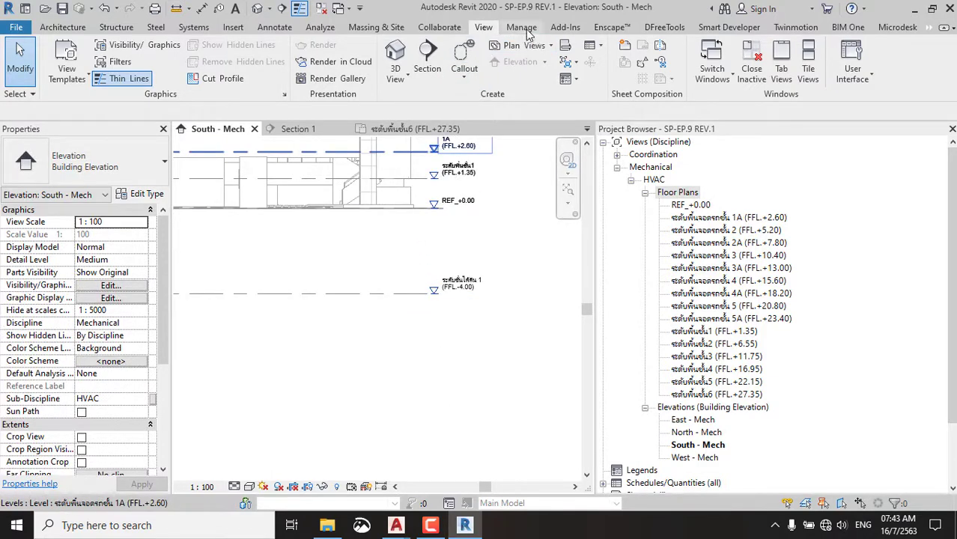
Copy and monitor the FFL.-4.00 basement level from the linked architectural model.
left_click(445, 28)
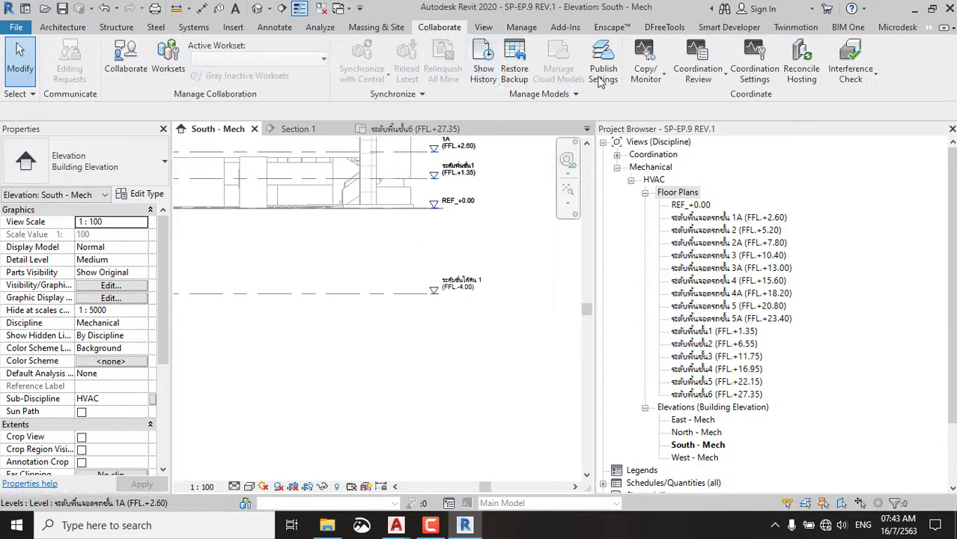
left_click(645, 68)
left_click(669, 128)
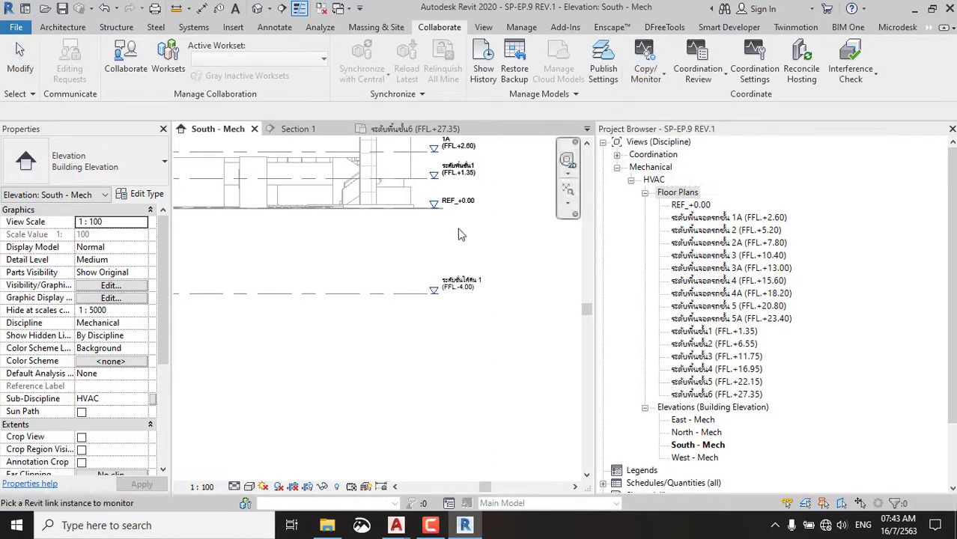
left_click(363, 301)
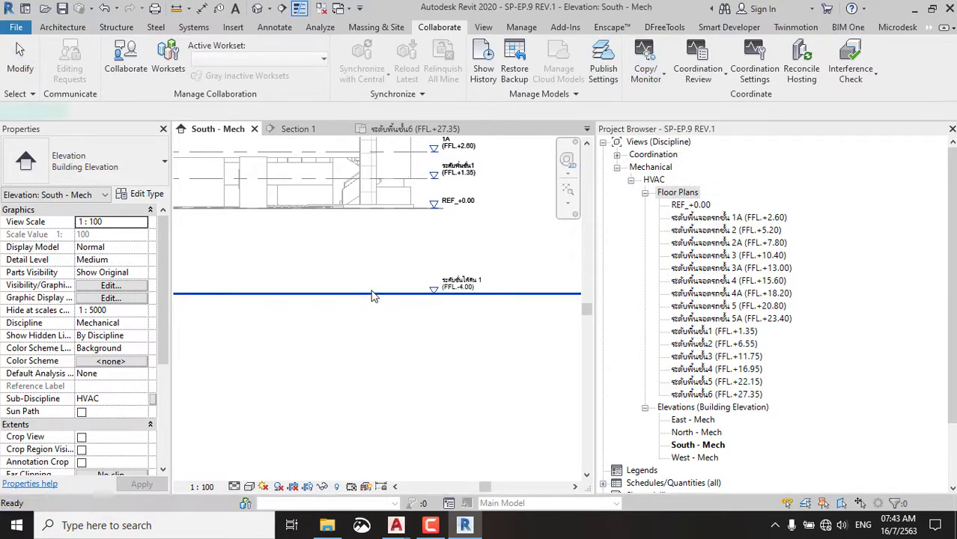
left_click(90, 60)
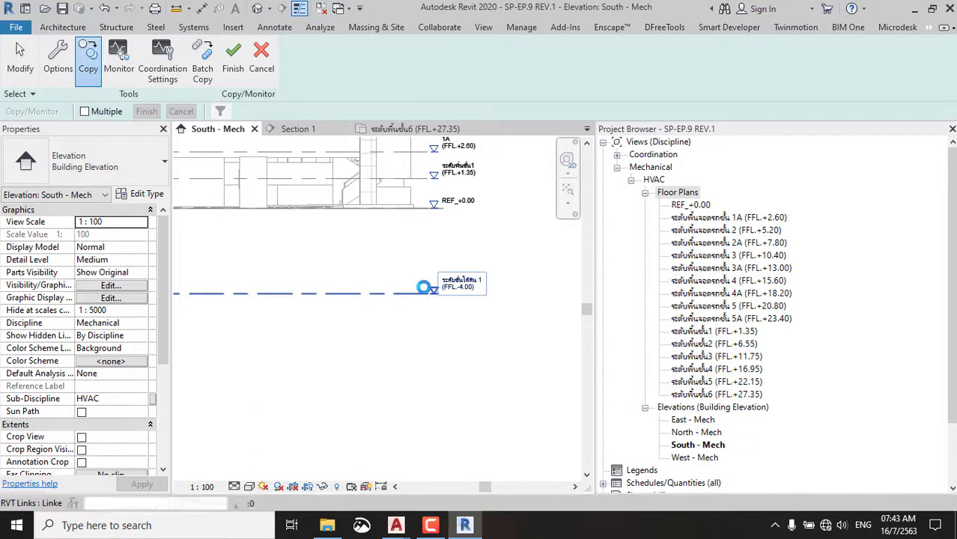
left_click(431, 292)
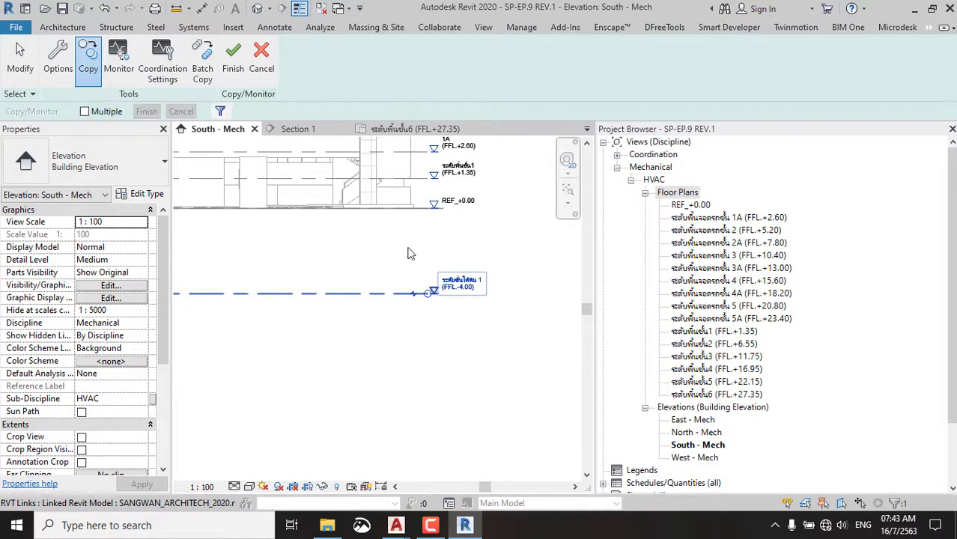
left_click(233, 60)
Inspect the FFL.+1.35 level in the elevation, then clear the selection.
left_click(461, 363)
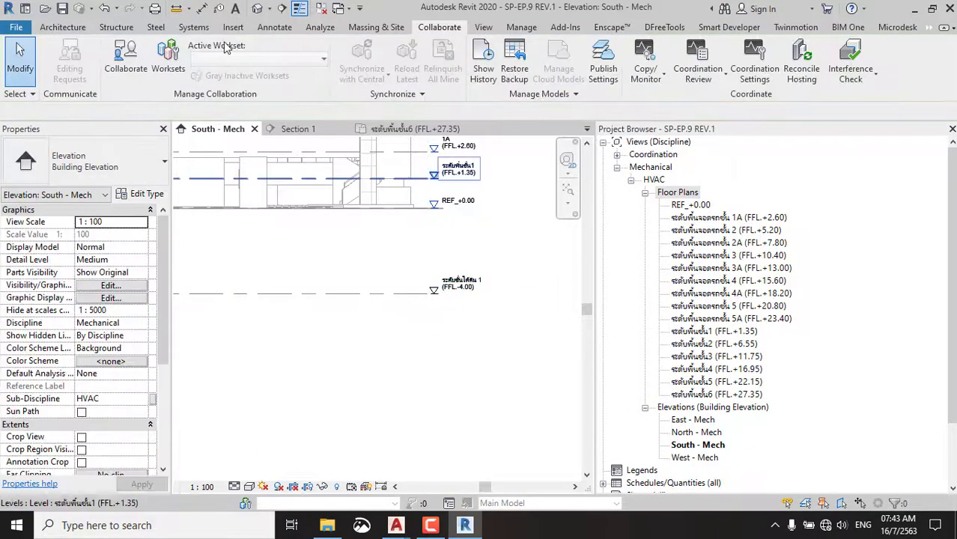
scroll(491, 329, "down", 2)
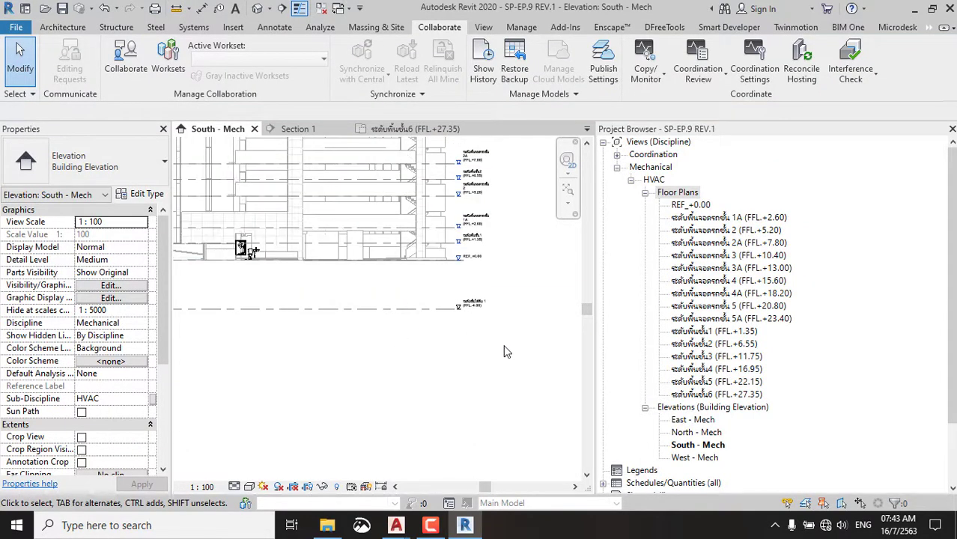
scroll(440, 240, "up", 2)
scroll(300, 314, "up", 2)
scroll(330, 307, "up", 2)
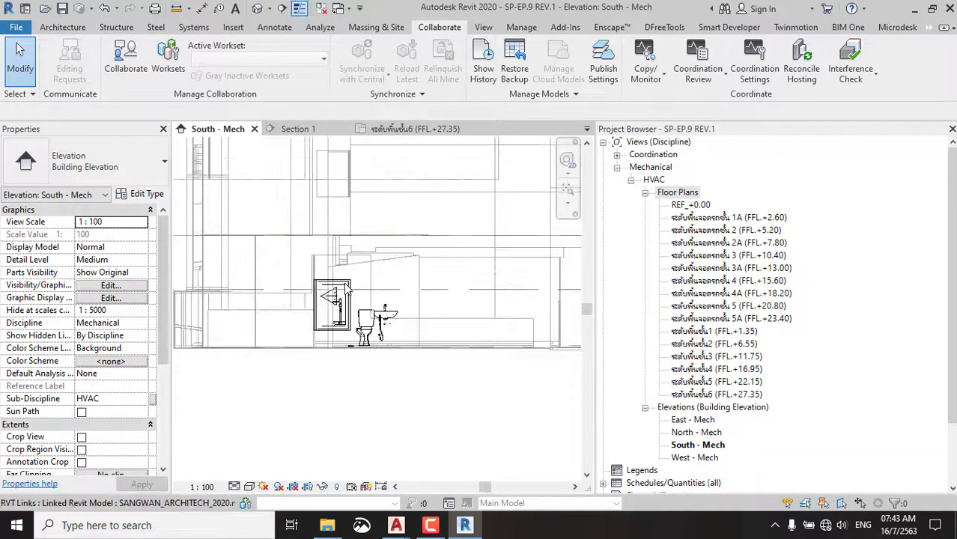
scroll(345, 302, "up", 1)
left_click(345, 296)
scroll(348, 307, "down", 2)
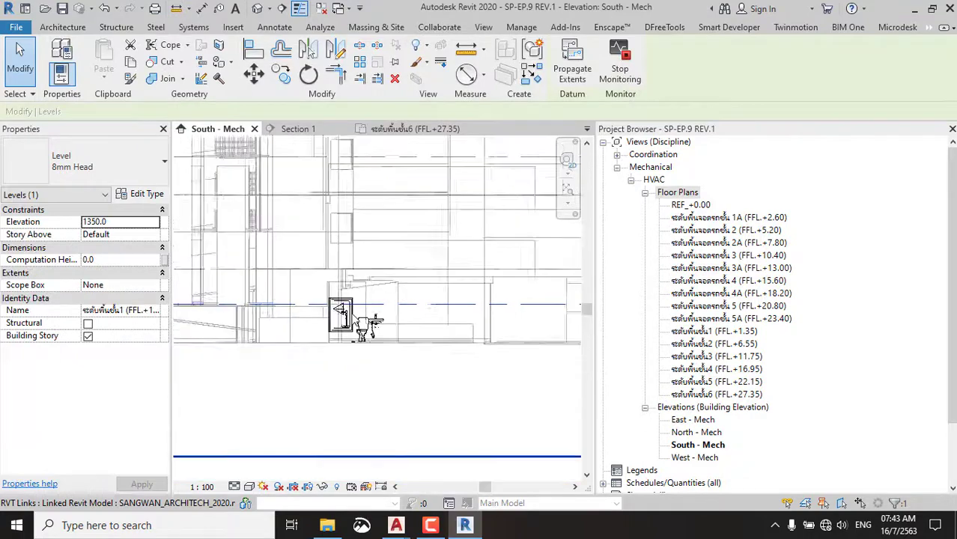
scroll(352, 311, "down", 2)
scroll(419, 314, "up", 2)
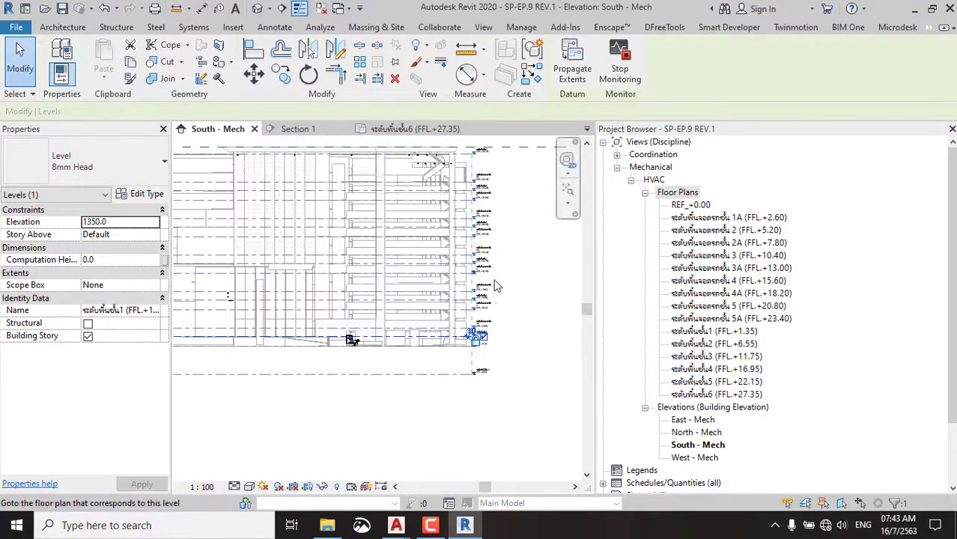
left_click(526, 295)
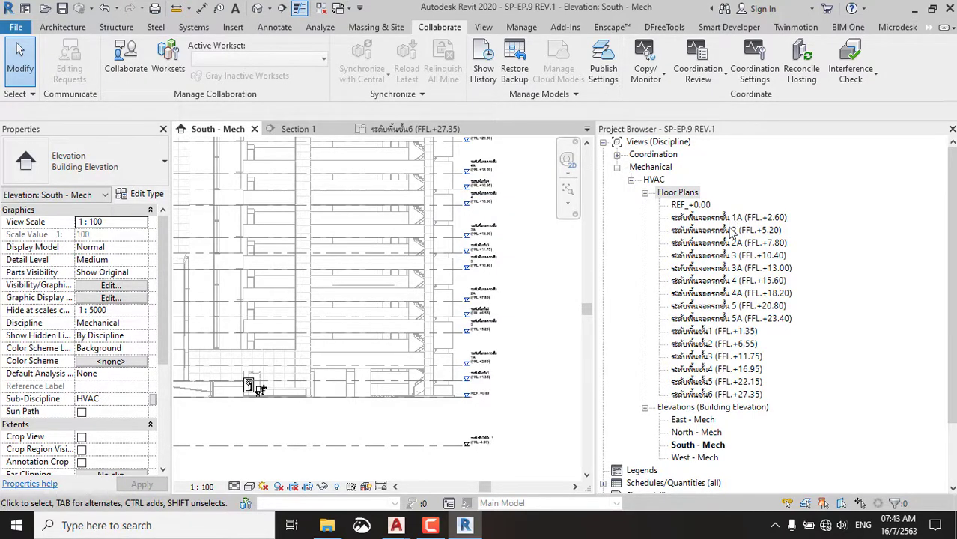
Review the FFL.+1.35 and FFL.+27.35 floor plans.
double_click(708, 334)
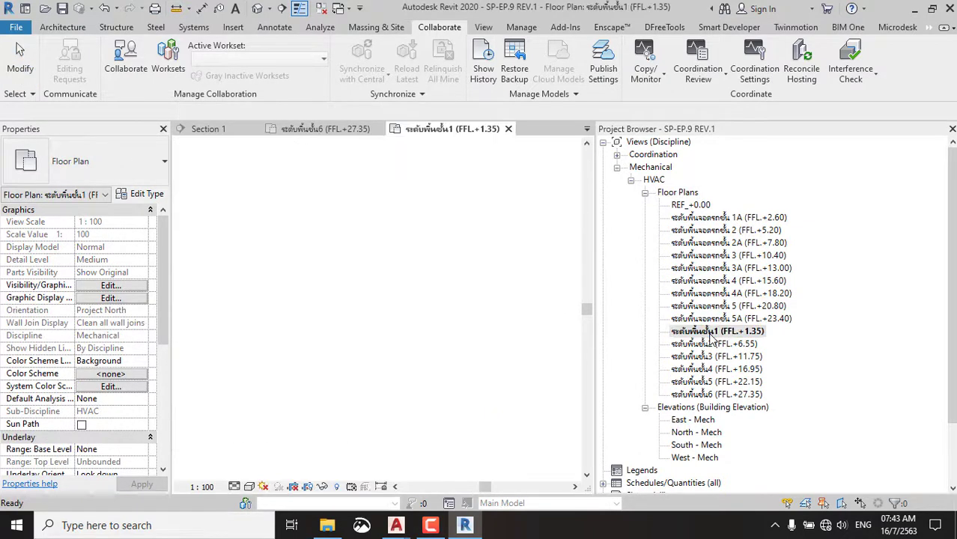
scroll(555, 301, "up", 2)
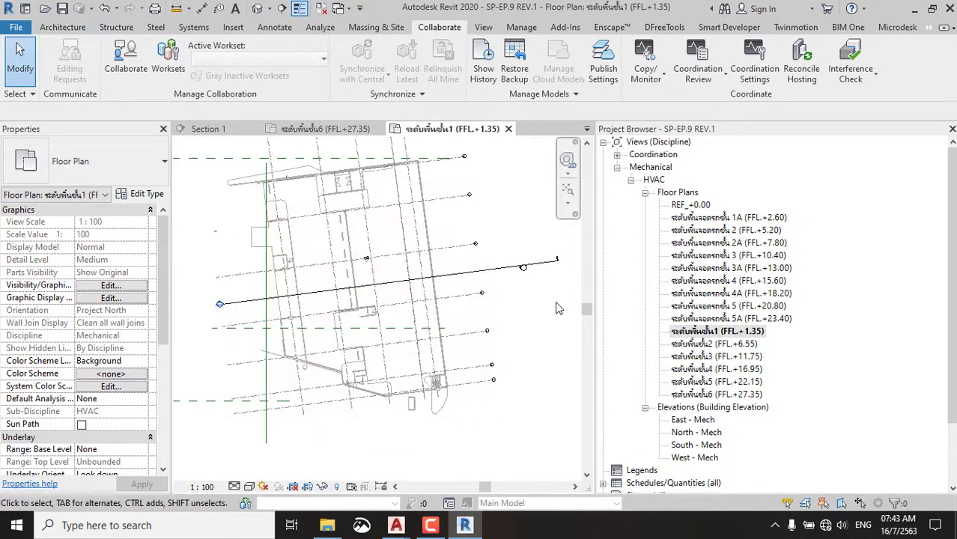
scroll(439, 358, "up", 2)
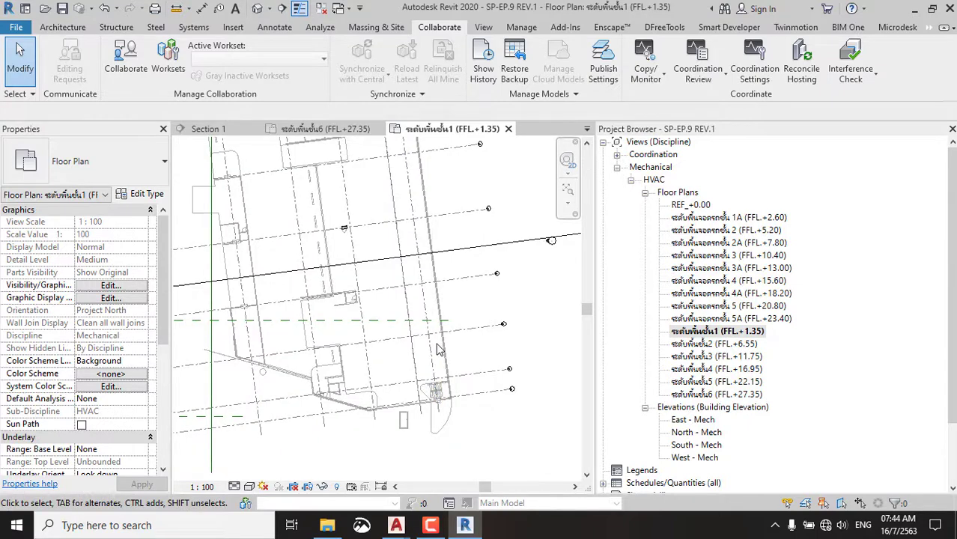
scroll(428, 328, "down", 1)
scroll(418, 305, "down", 1)
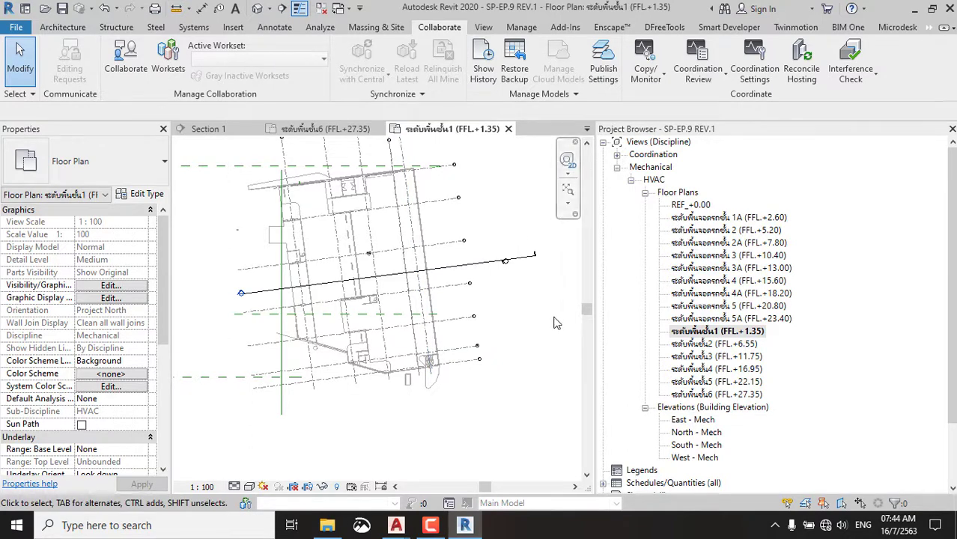
left_click(349, 129)
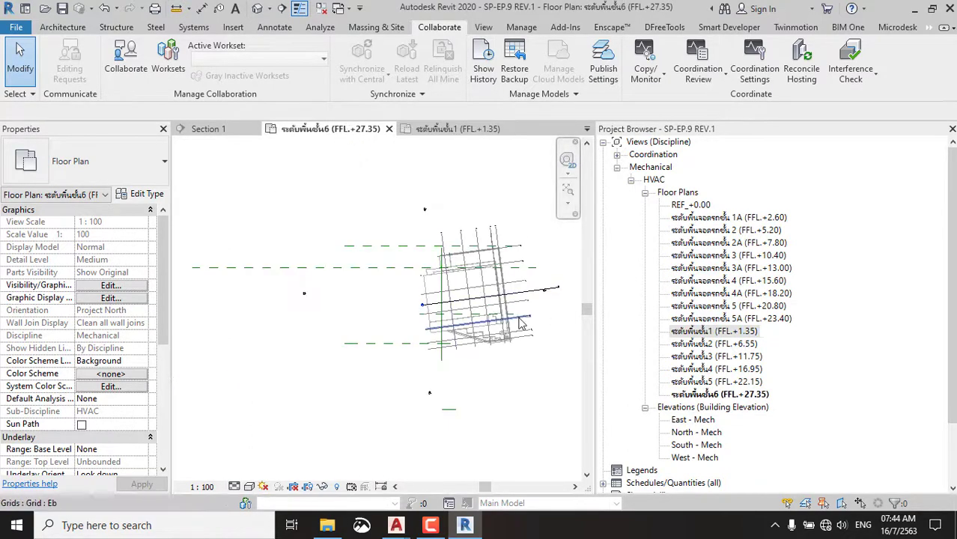
Open Section 1 and frame the view so the level lines are centered.
left_click(216, 134)
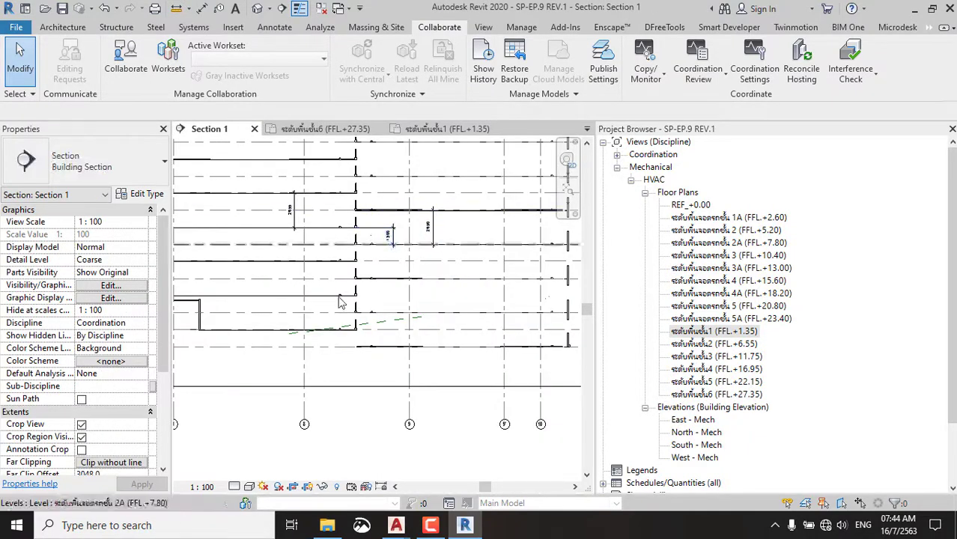
scroll(442, 327, "up", 3)
scroll(498, 338, "up", 3)
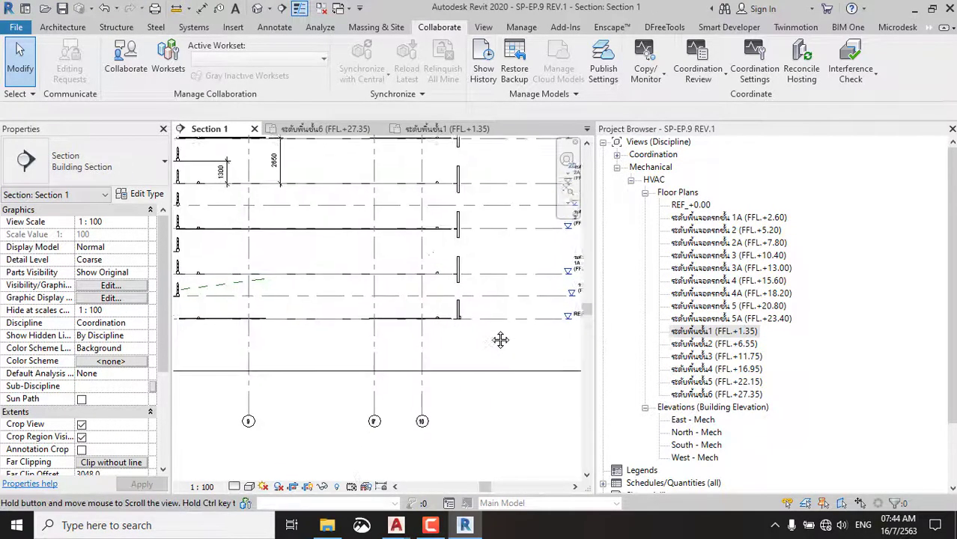
scroll(506, 340, "down", 3)
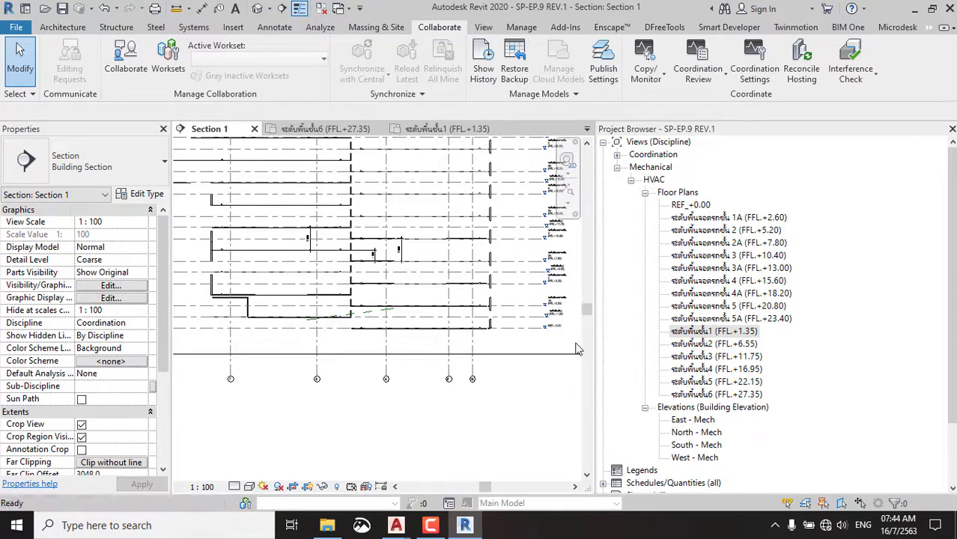
scroll(410, 324, "up", 3)
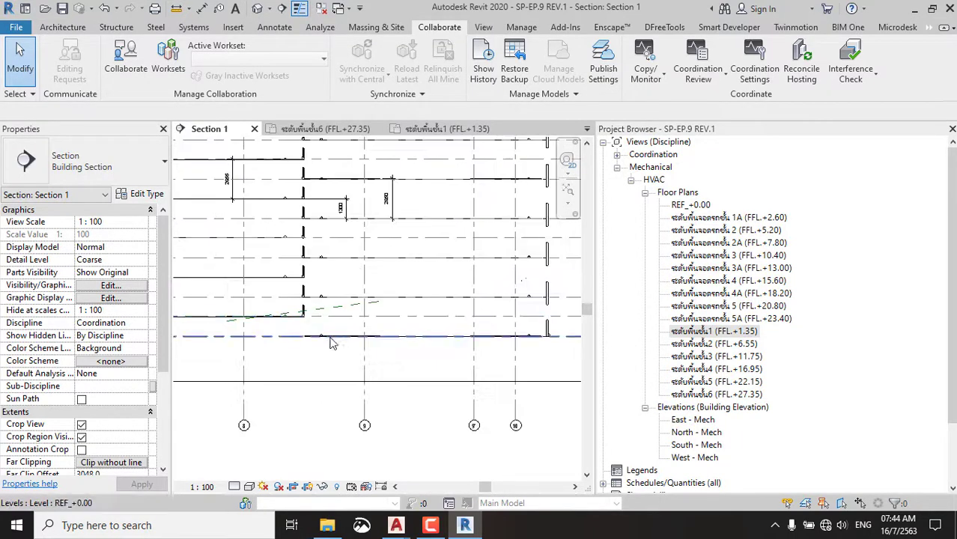
scroll(331, 339, "up", 2)
mouse_move(366, 326)
middle_mouse_down()
mouse_move(489, 333)
mouse_move(489, 313)
middle_mouse_up()
scroll(489, 312, "down", 3)
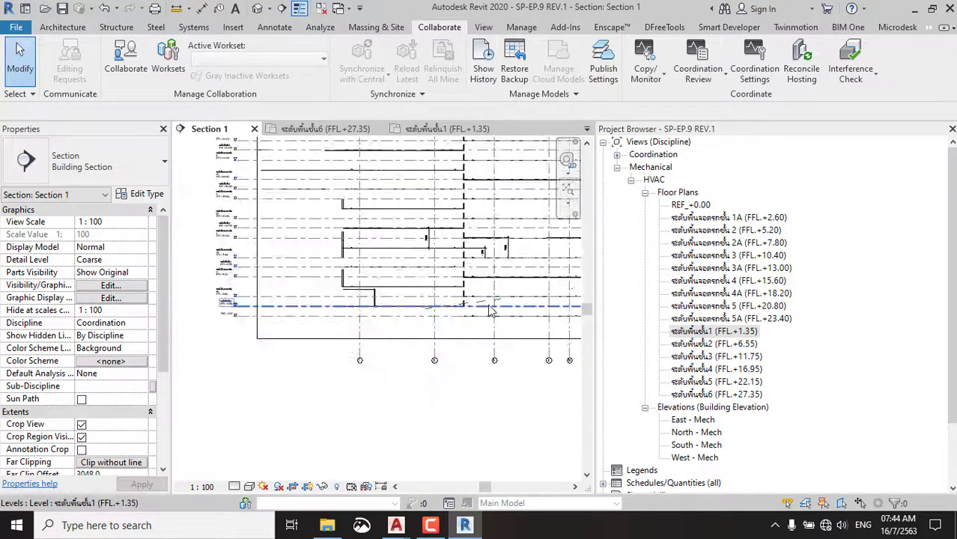
scroll(299, 292, "up", 2)
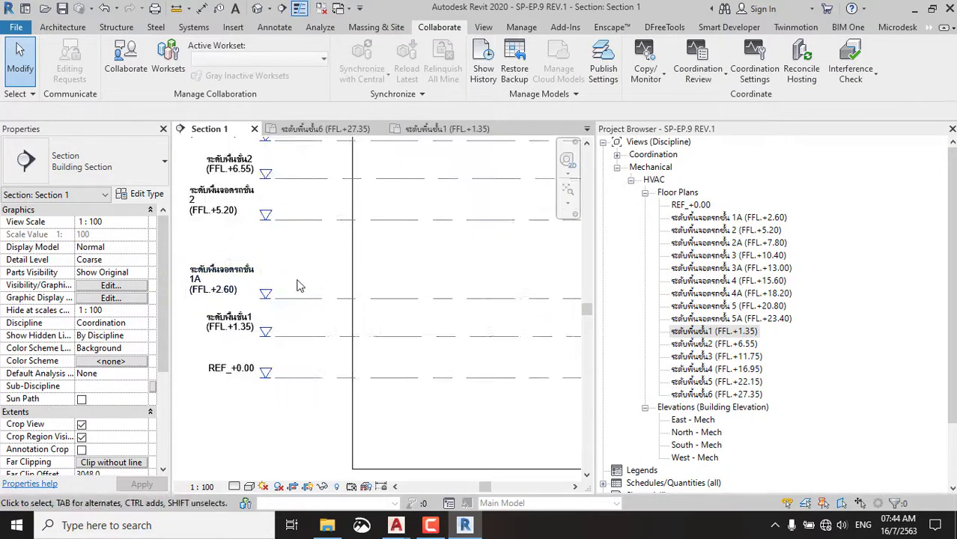
scroll(298, 255, "down", 2)
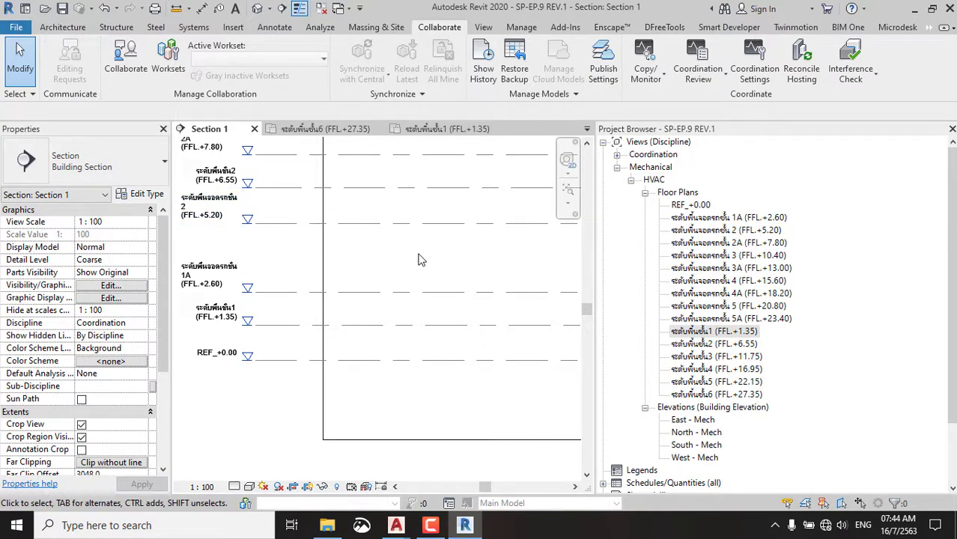
middle_click_drag(420, 260, 454, 263)
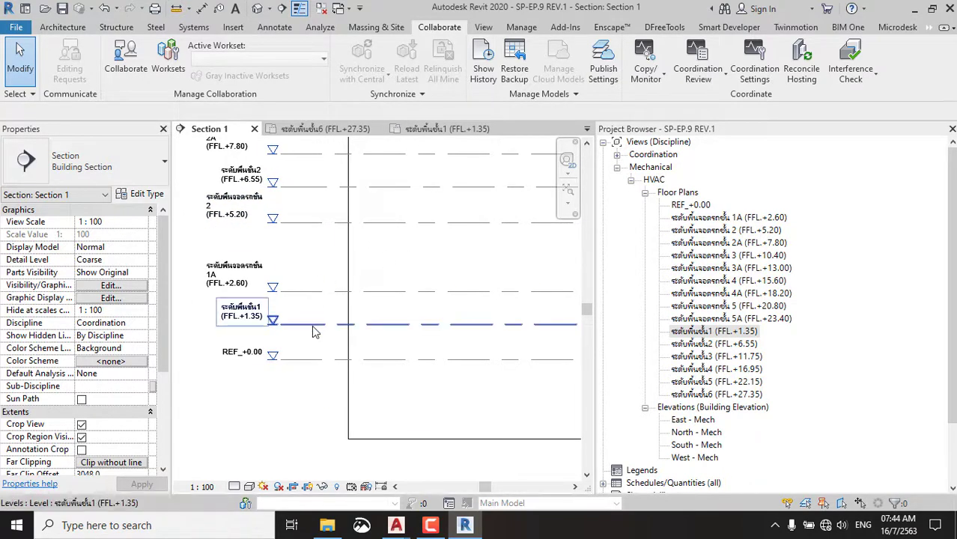
scroll(440, 333, "down", 1)
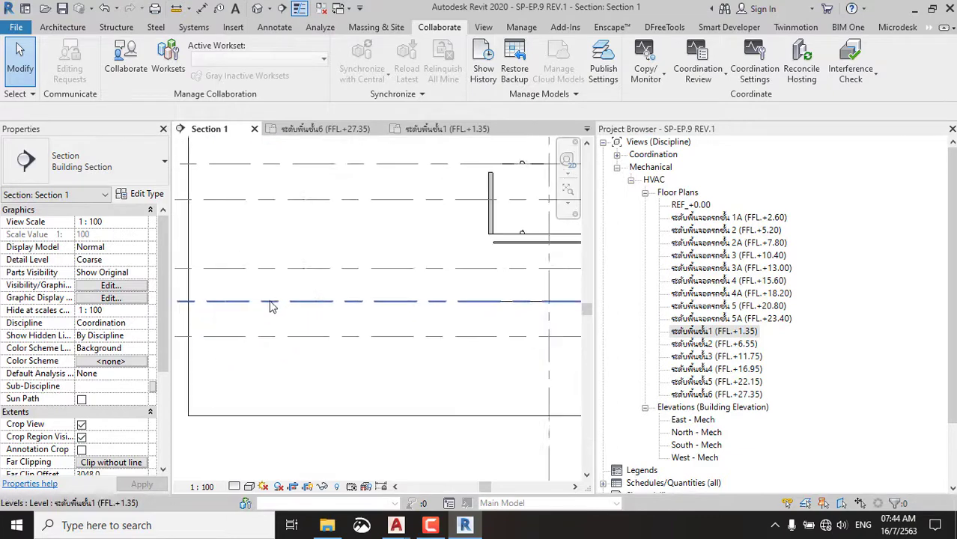
scroll(449, 326, "down", 1)
scroll(472, 318, "down", 1)
scroll(487, 313, "down", 1)
scroll(449, 316, "up", 1)
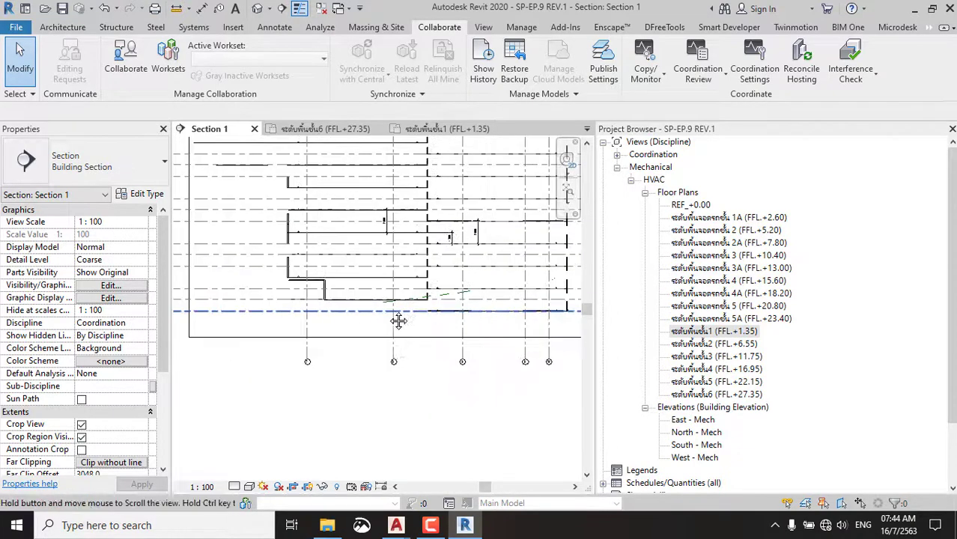
scroll(398, 321, "up", 2)
scroll(374, 300, "up", 1)
scroll(315, 249, "up", 1)
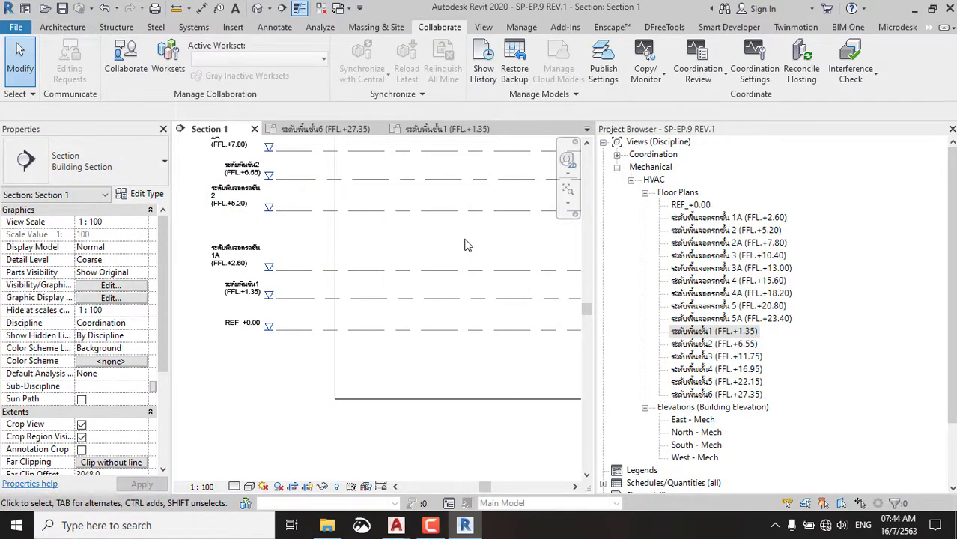
middle_click_drag(404, 228, 359, 315)
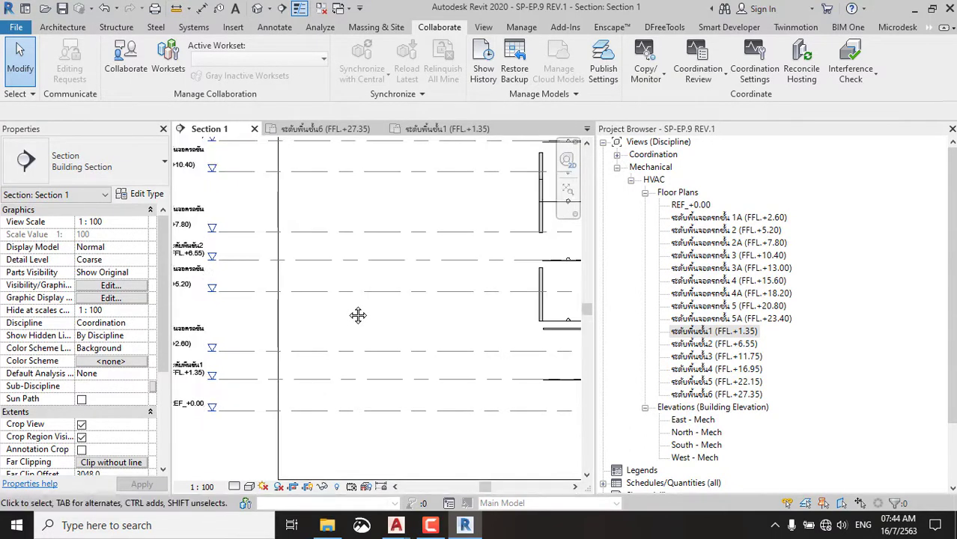
Start a rectangular detail line with its first corner near level FFL.+5.20.
left_click(274, 28)
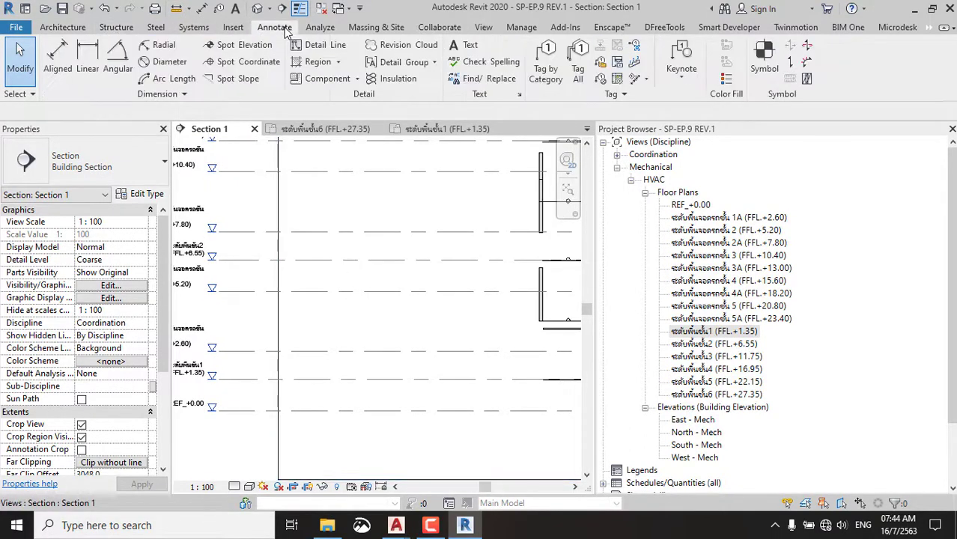
left_click(320, 51)
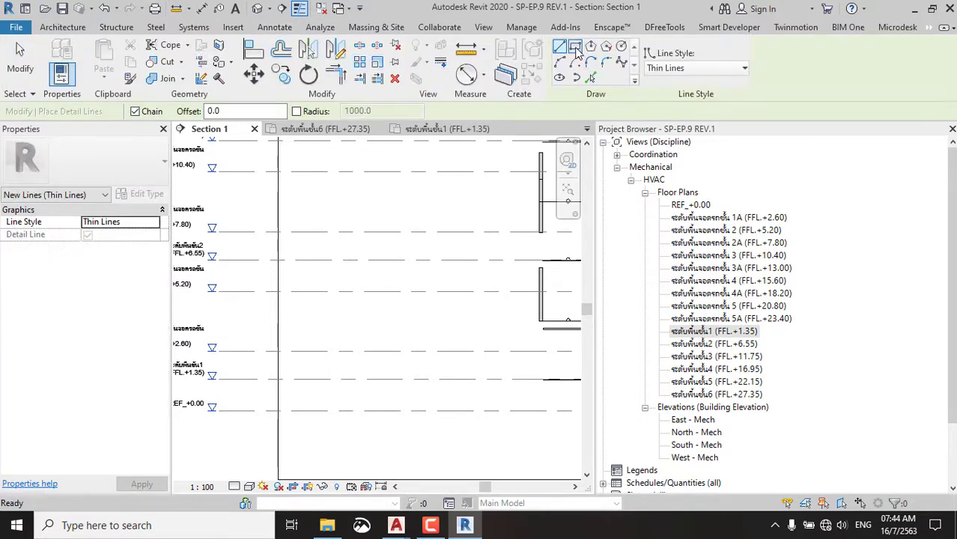
left_click(574, 48)
scroll(310, 244, "up", 1)
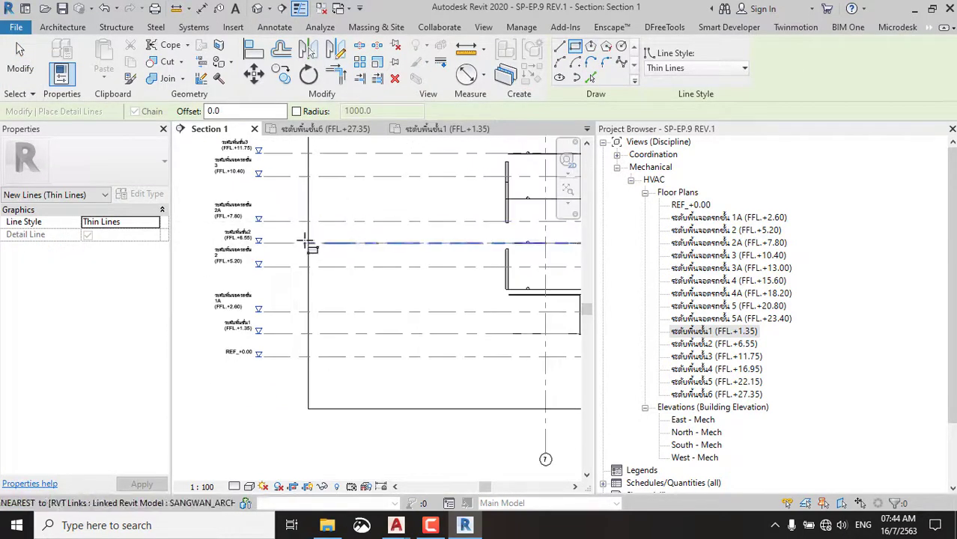
scroll(307, 227, "up", 1)
middle_click_drag(305, 227, 393, 228)
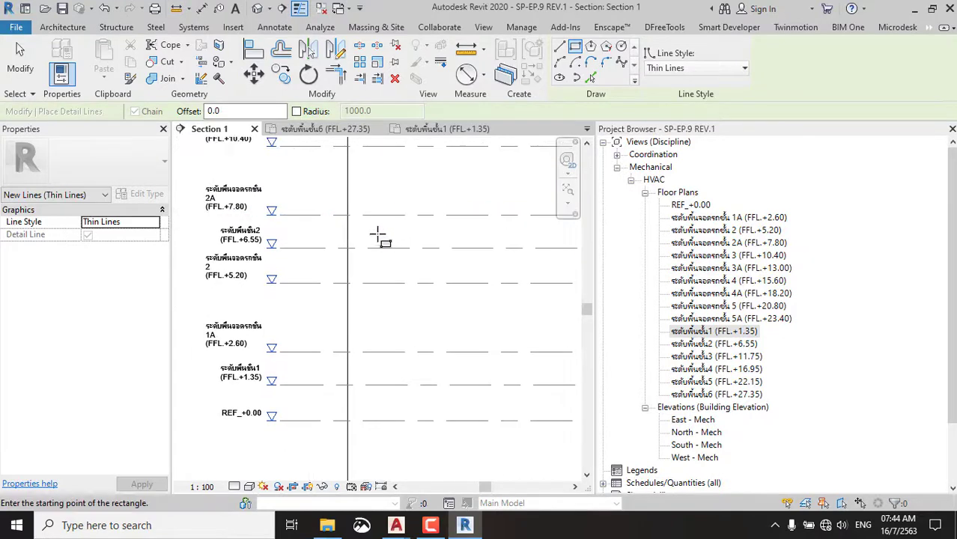
left_click(344, 282)
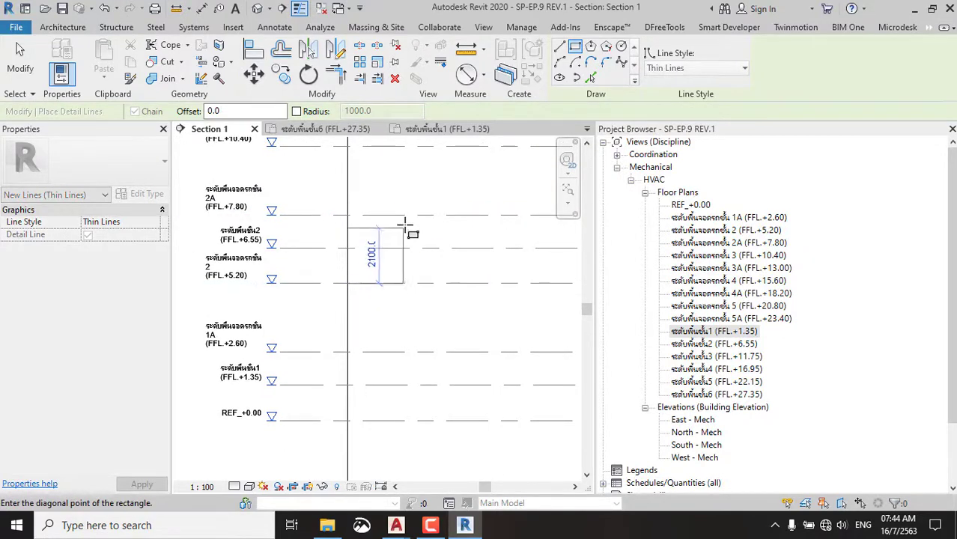
scroll(307, 213, "down", 2)
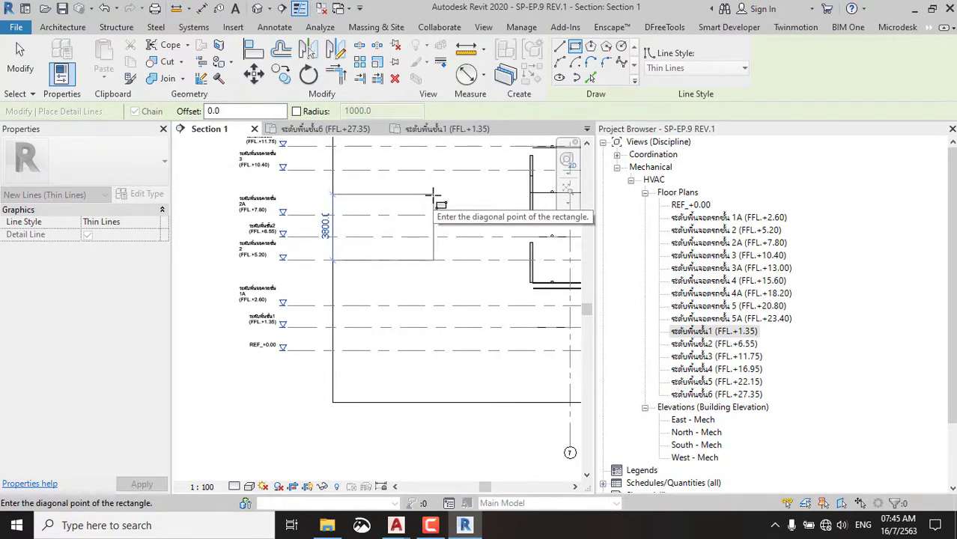
scroll(333, 221, "up", 2)
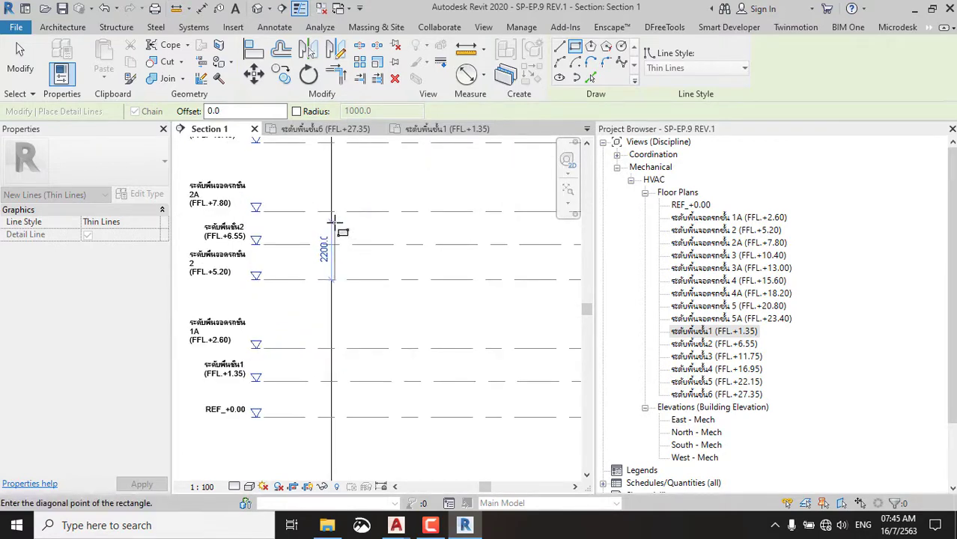
scroll(256, 218, "down", 3)
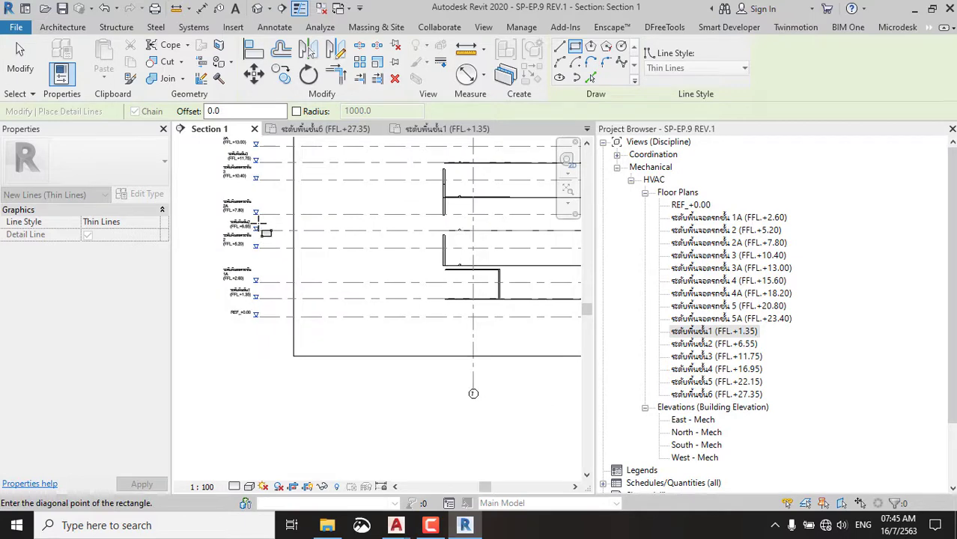
scroll(450, 296, "up", 3)
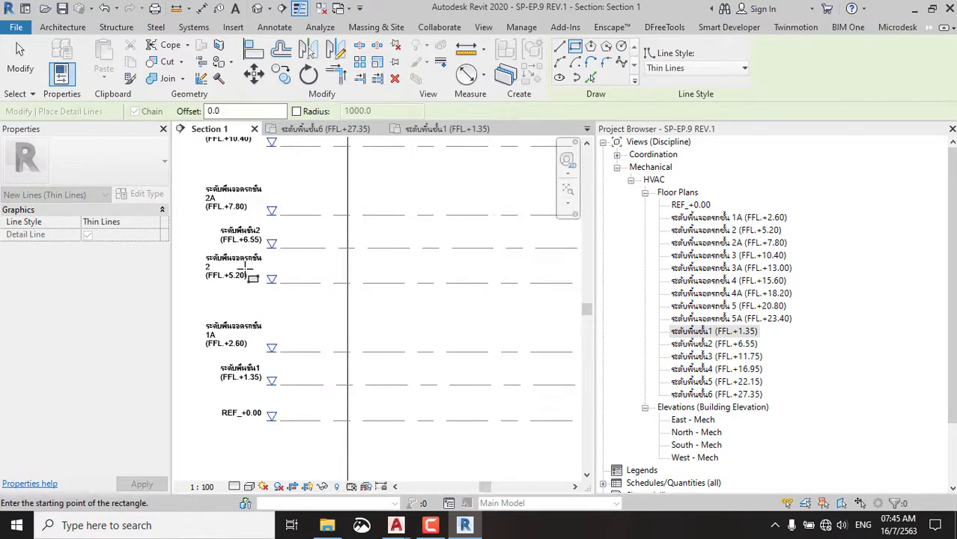
scroll(435, 311, "down", 2)
scroll(284, 315, "up", 2)
scroll(285, 313, "up", 2)
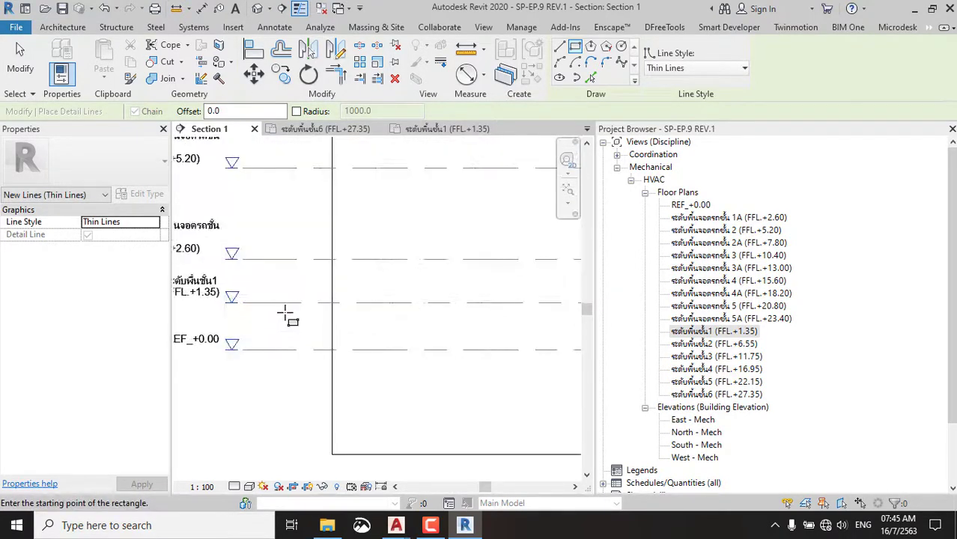
scroll(218, 283, "down", 3)
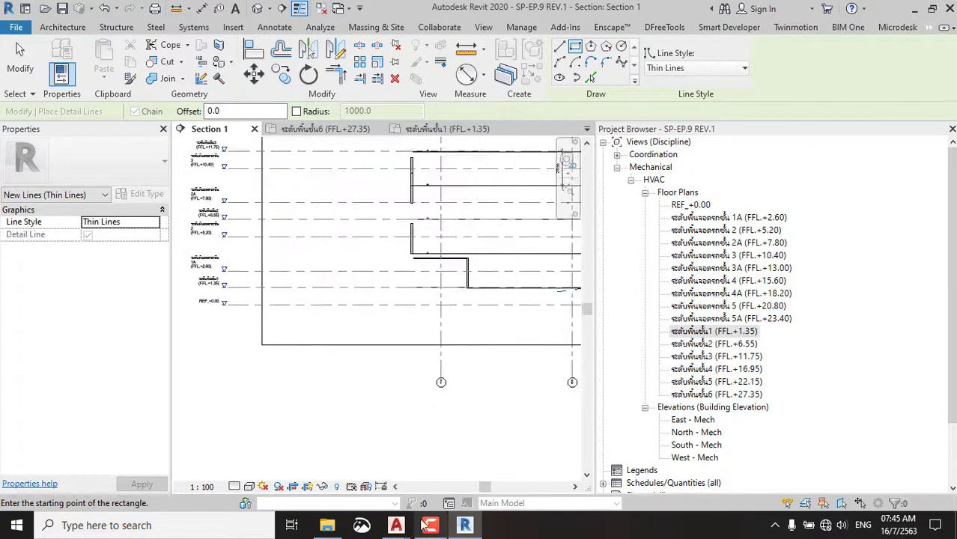
mouse_move(396, 526)
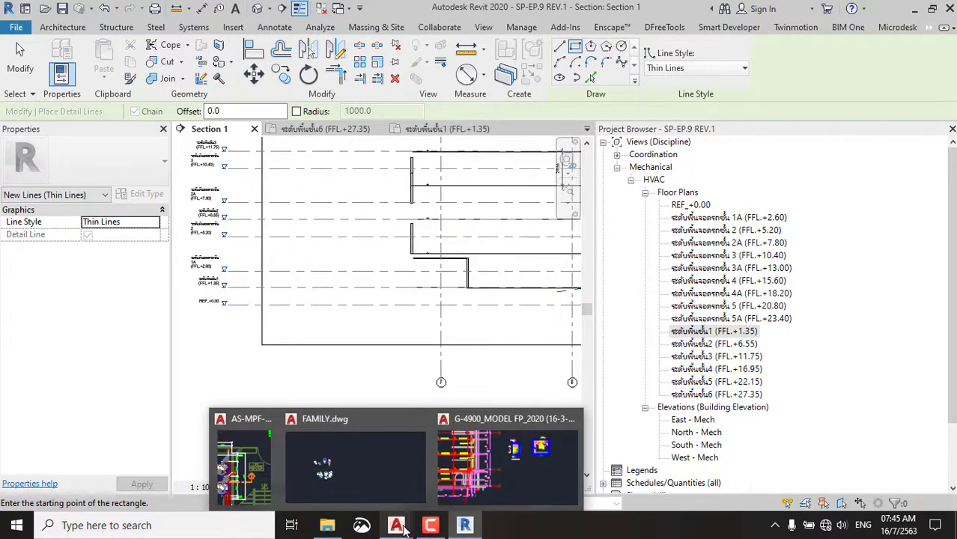
Bring the AutoCAD fire-protection drawing to the front and maximize it.
left_click(508, 461)
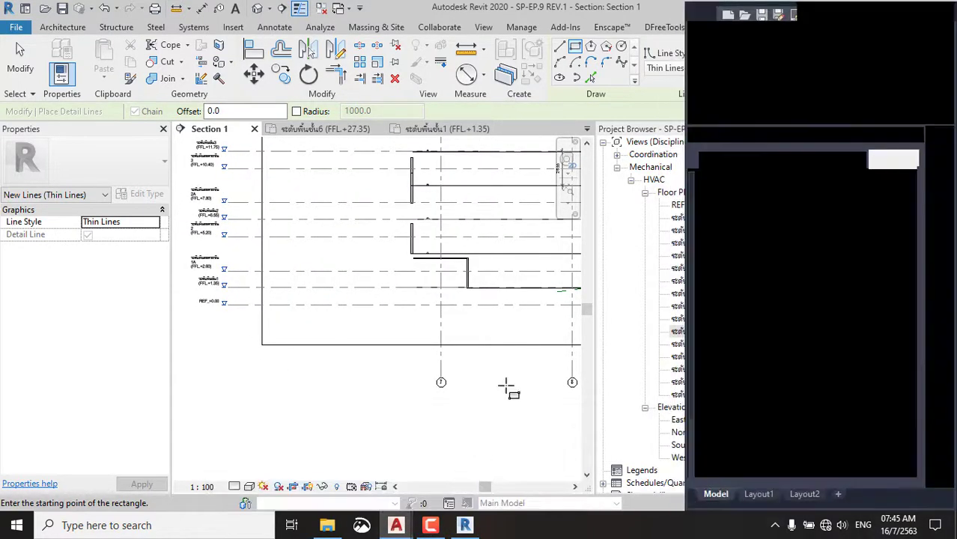
left_click(927, 12)
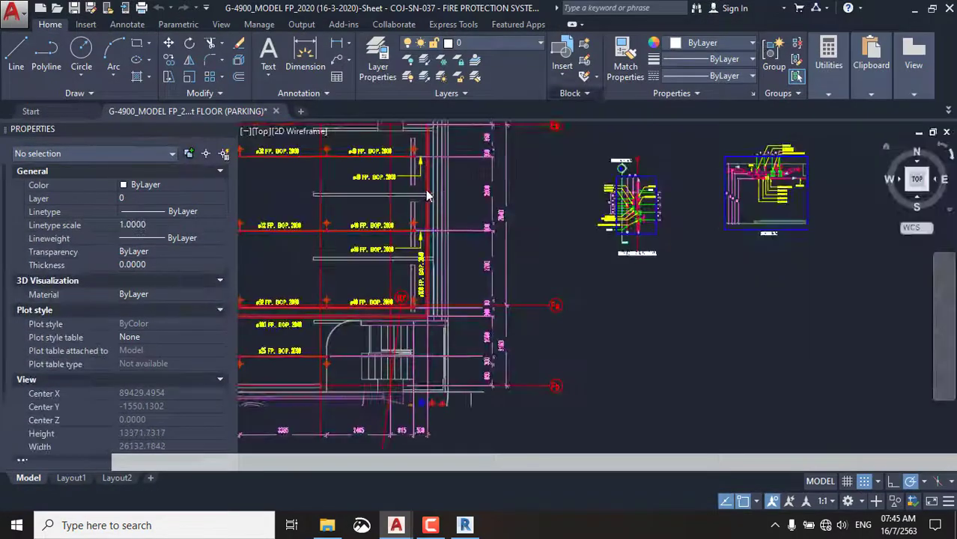
scroll(567, 240, "down", 3)
scroll(567, 239, "down", 3)
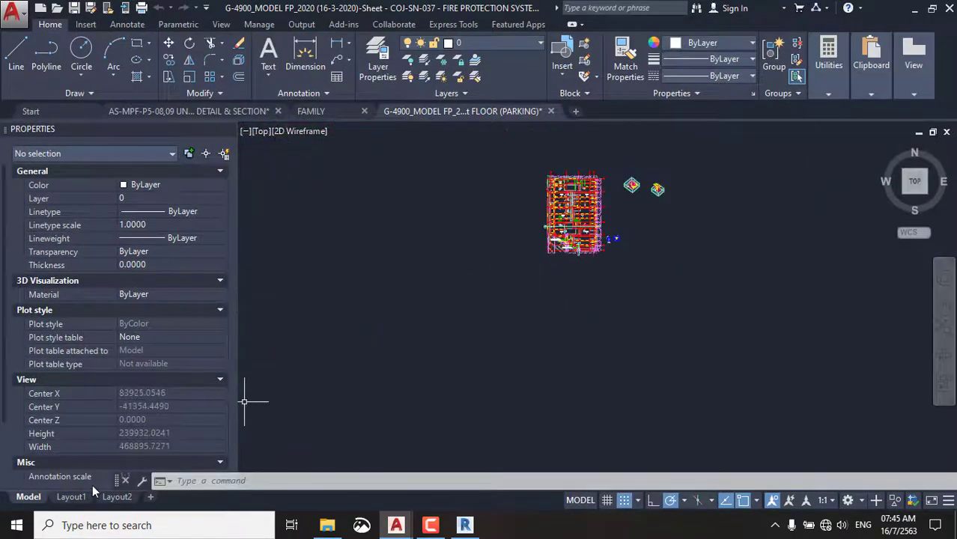
On Layout1, zoom to the parking floor's +1.30 label, then minimize AutoCAD.
left_click(71, 498)
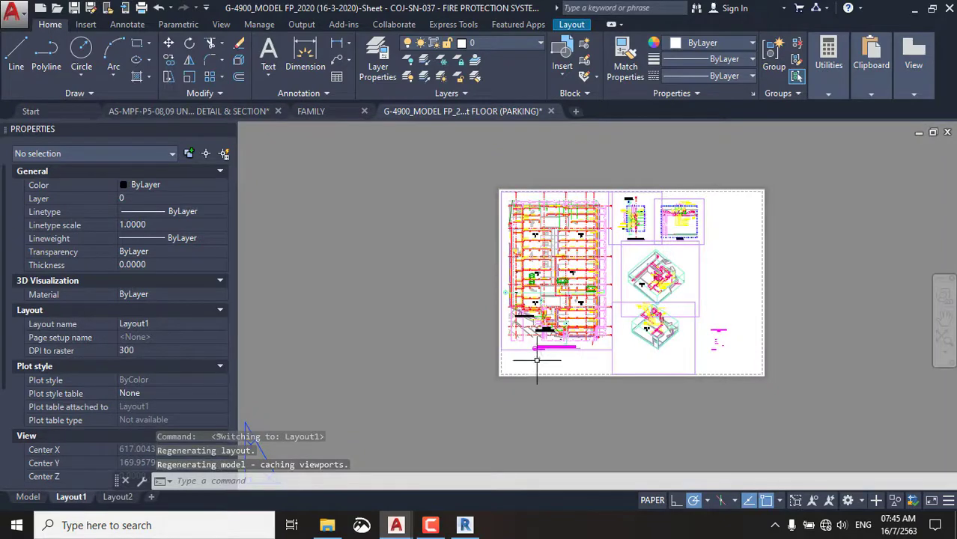
scroll(537, 360, "up", 8)
scroll(536, 295, "down", 5)
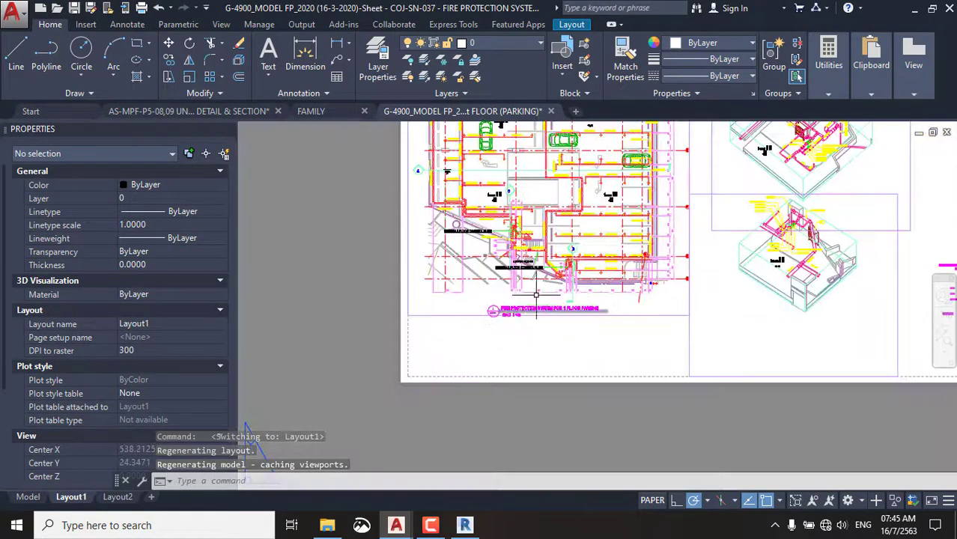
scroll(455, 180, "up", 4)
scroll(454, 181, "up", 2)
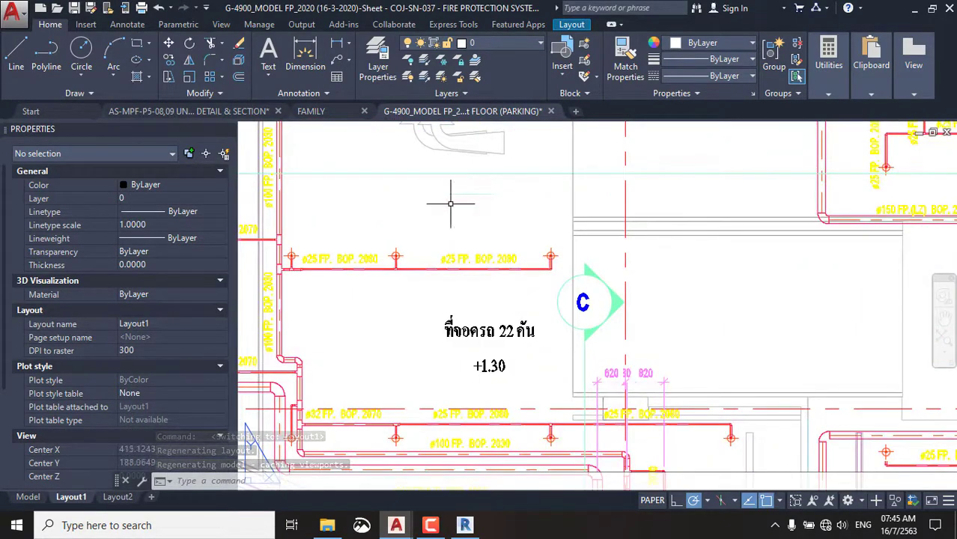
scroll(417, 308, "down", 4)
scroll(731, 281, "up", 4)
scroll(753, 291, "down", 4)
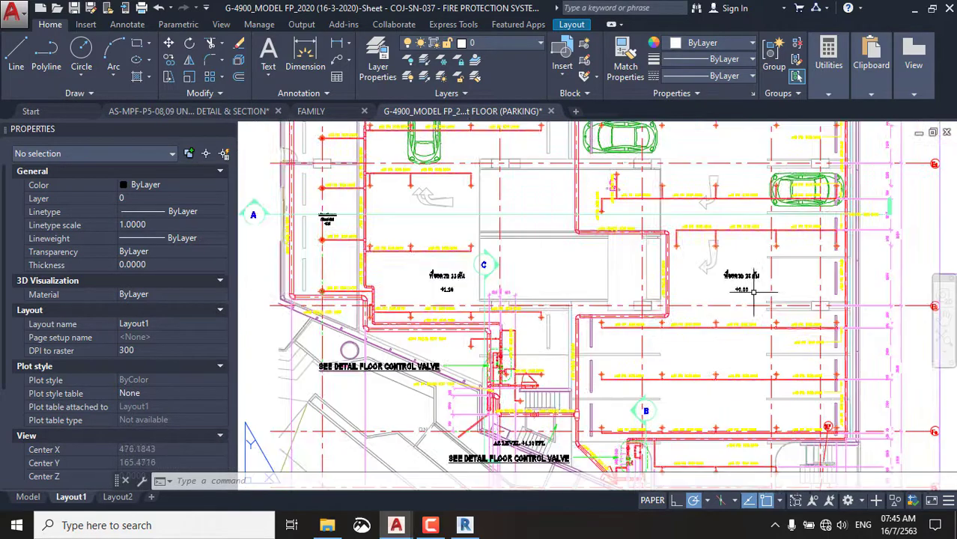
scroll(432, 285, "up", 5)
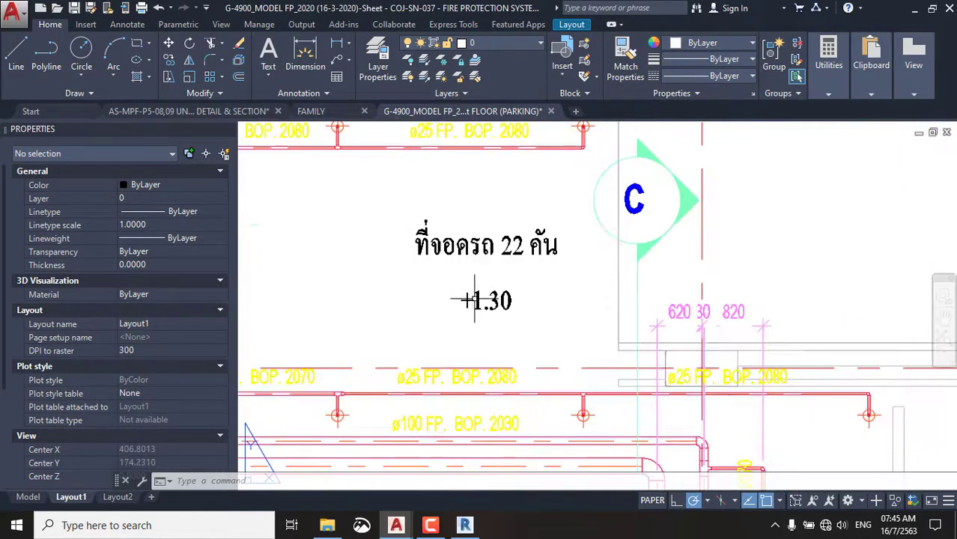
left_click(914, 9)
End the Detail Line command in the Section 1 view.
scroll(438, 251, "down", 2)
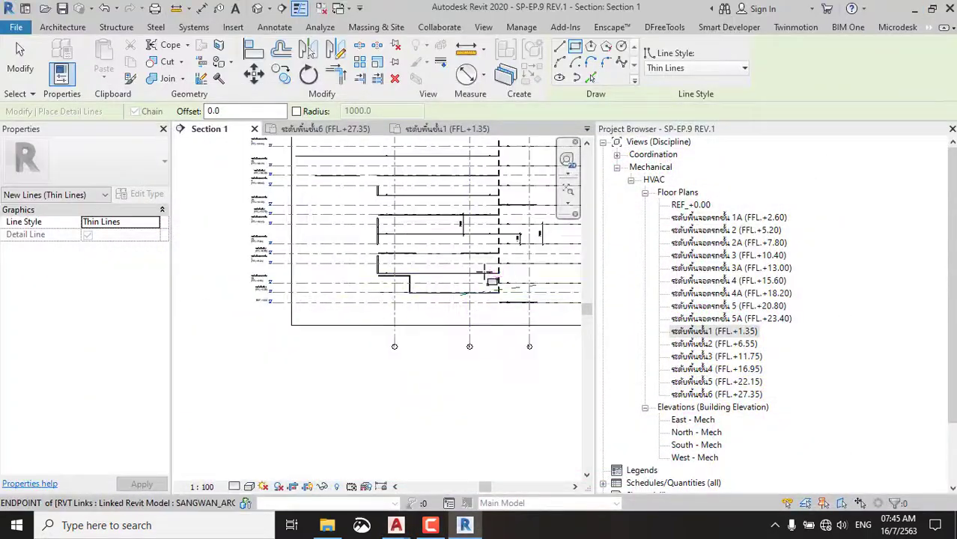
scroll(487, 274, "up", 3)
scroll(421, 293, "down", 3)
scroll(447, 290, "up", 1)
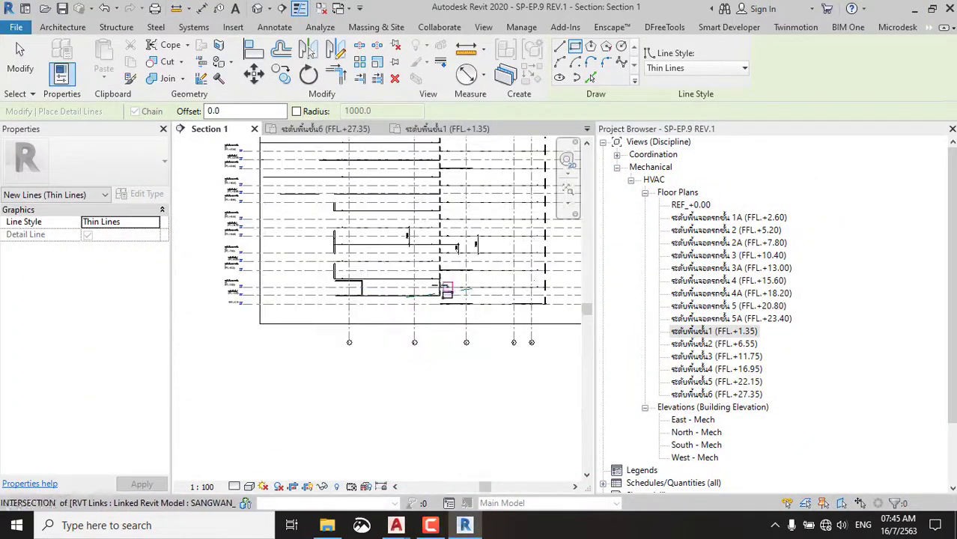
key("Escape")
key("Escape")
scroll(446, 303, "up", 3)
scroll(446, 313, "up", 2)
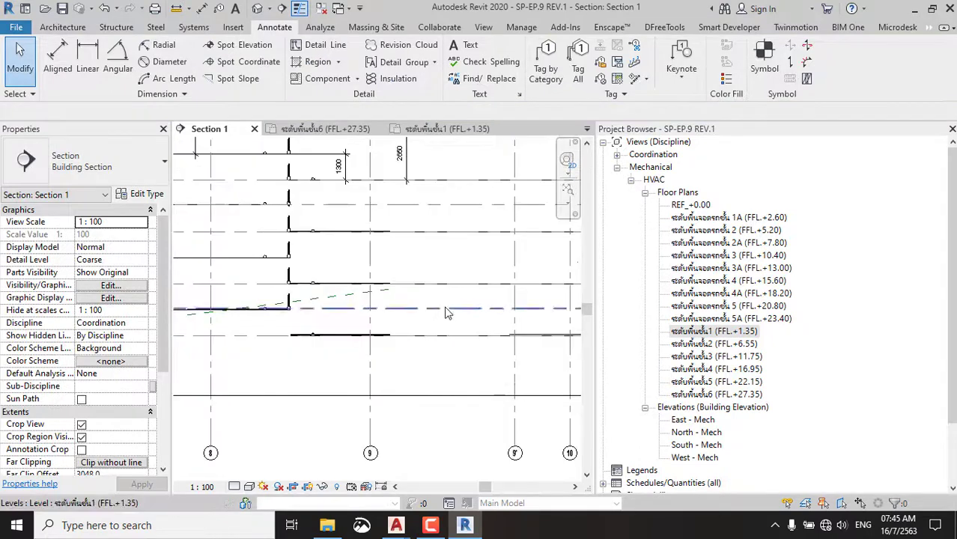
scroll(442, 311, "up", 2)
scroll(429, 327, "up", 1)
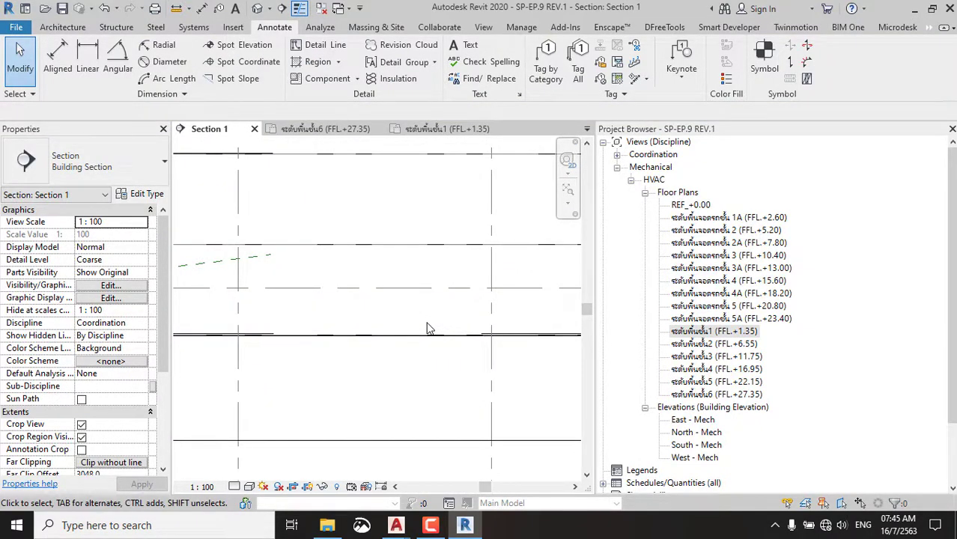
Place spot elevations reading 0 on the reference level and 1350 on FFL.+1.35.
key("l")
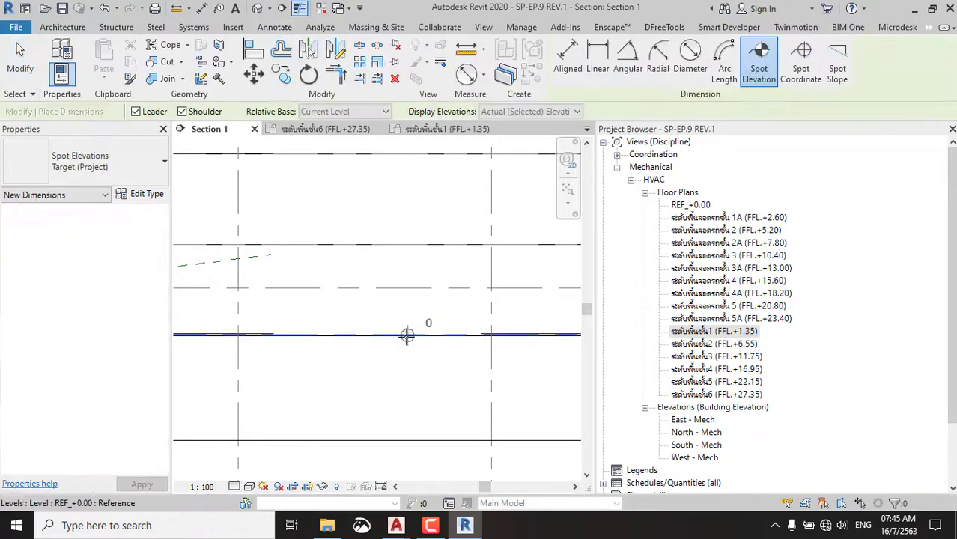
scroll(406, 335, "up", 1)
left_click(367, 335)
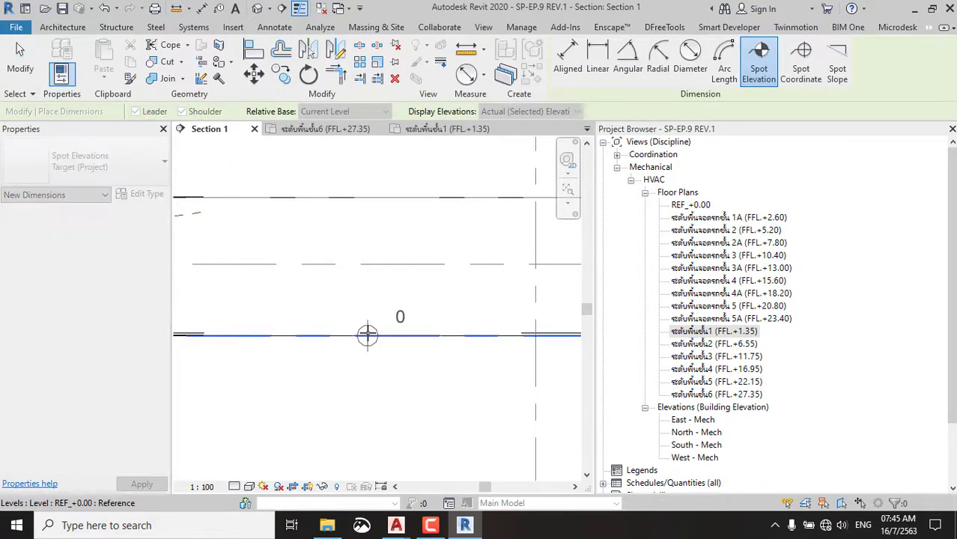
left_click(367, 281)
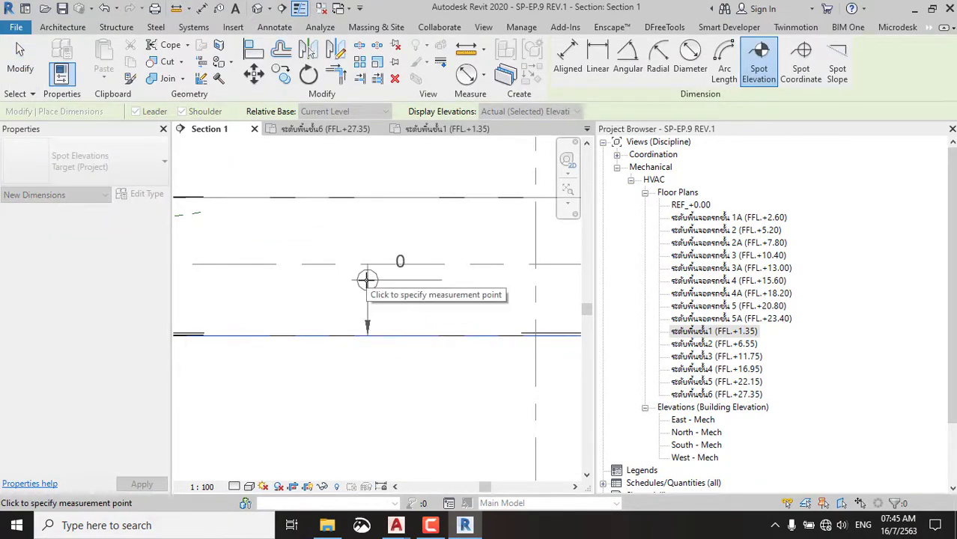
left_click(452, 276)
scroll(456, 274, "down", 1)
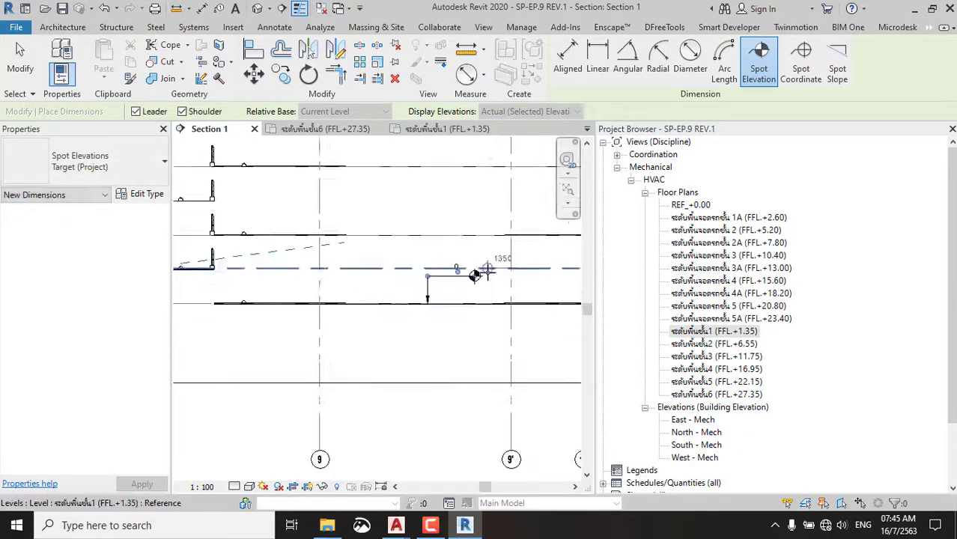
scroll(483, 272, "down", 2)
scroll(282, 268, "up", 2)
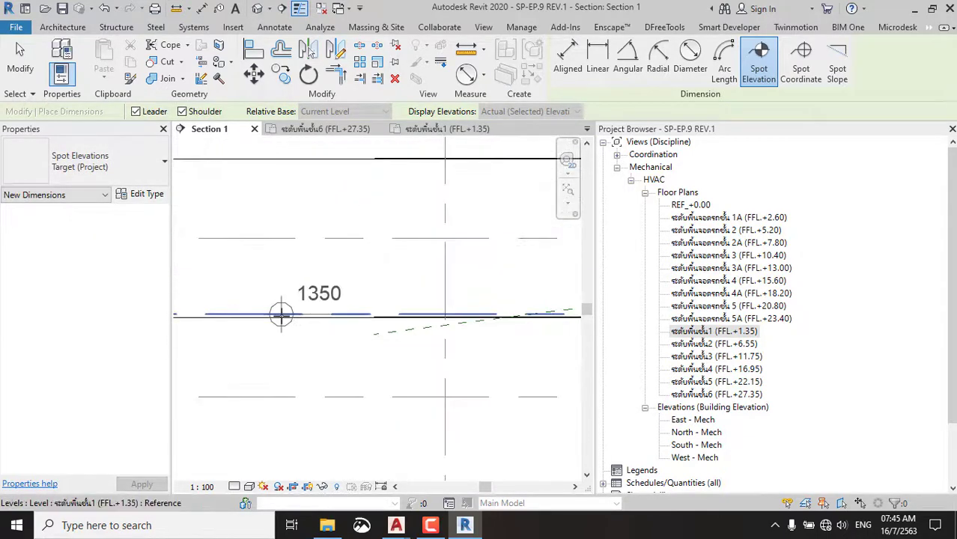
left_click(283, 314)
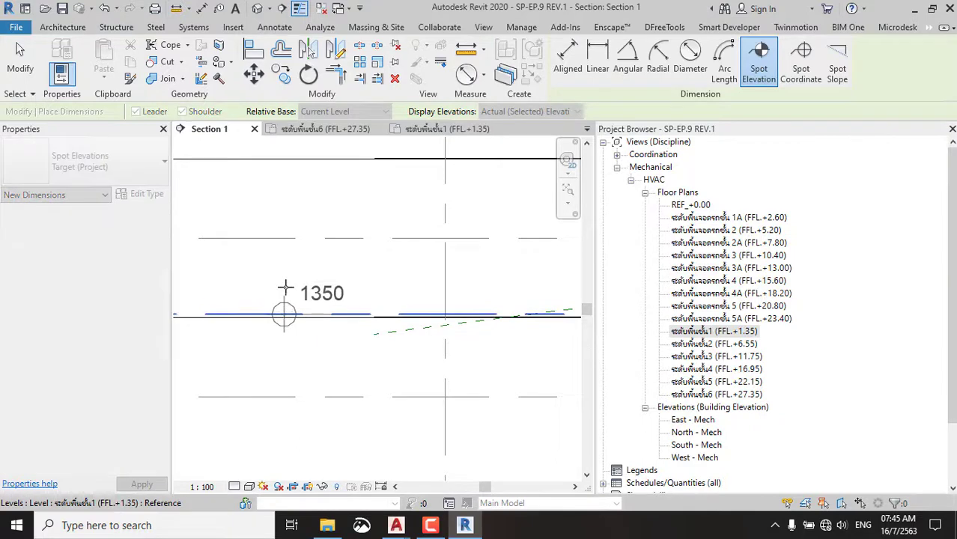
left_click(229, 259)
scroll(462, 253, "down", 2)
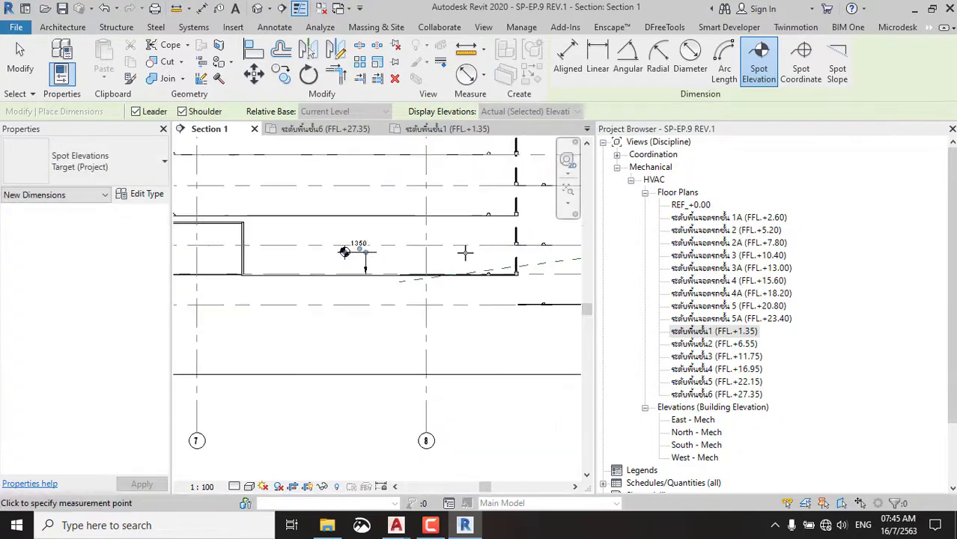
middle_click_drag(240, 283, 287, 263)
scroll(289, 258, "up", 2)
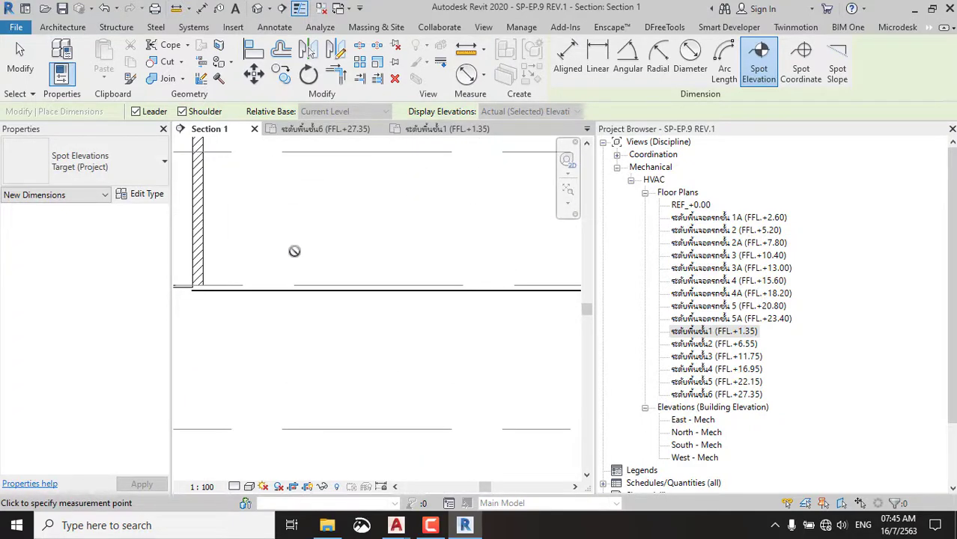
scroll(288, 300, "down", 2)
scroll(285, 312, "down", 1)
scroll(289, 280, "down", 1)
scroll(330, 274, "down", 2)
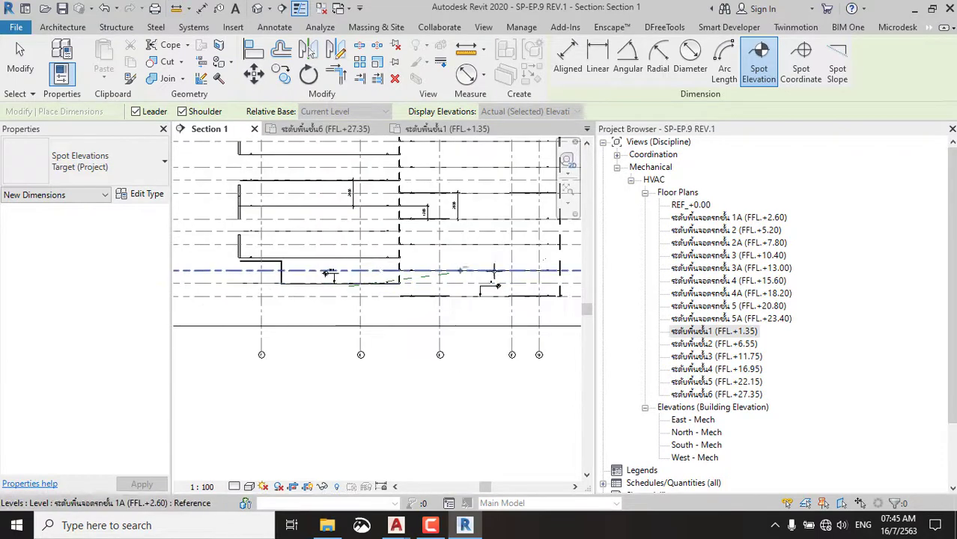
scroll(514, 267, "up", 2)
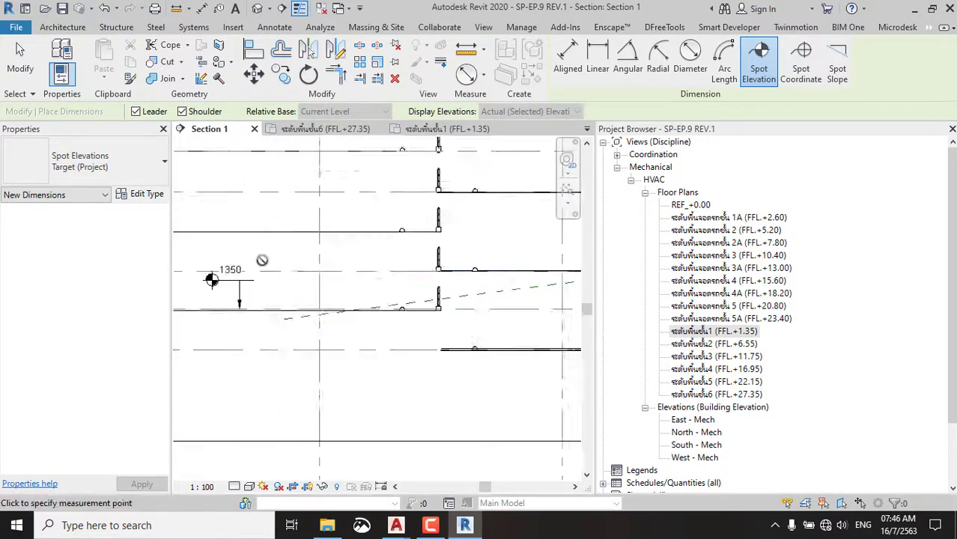
scroll(262, 259, "down", 3)
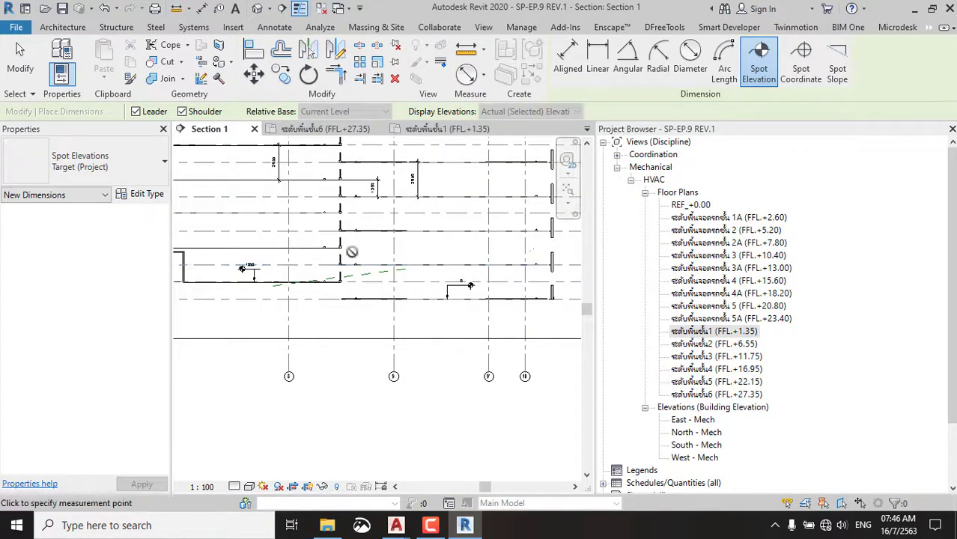
scroll(313, 281, "up", 2)
scroll(299, 254, "up", 2)
Add a text note reading 'ชั้น 1' beside the 1350 spot elevation.
scroll(373, 265, "up", 1)
key("Escape")
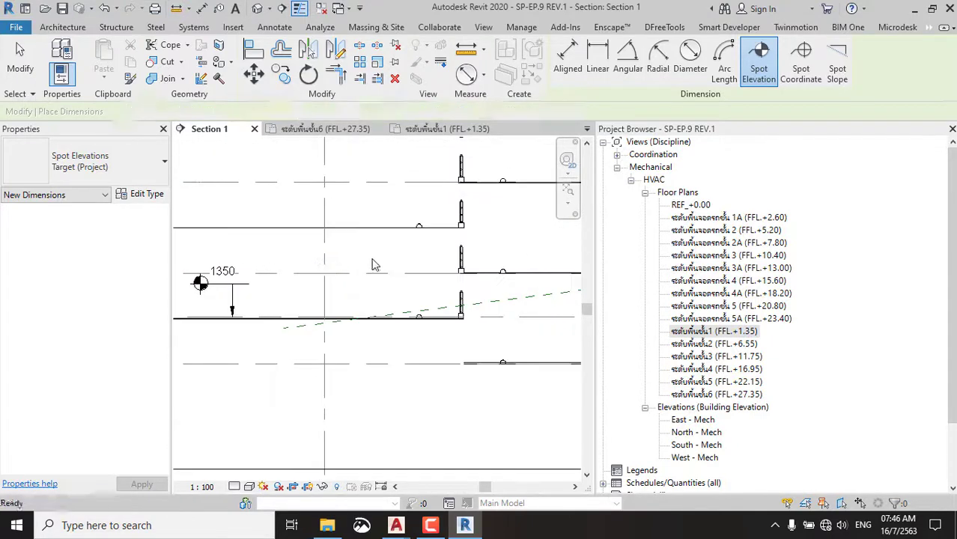
key("t")
key("x")
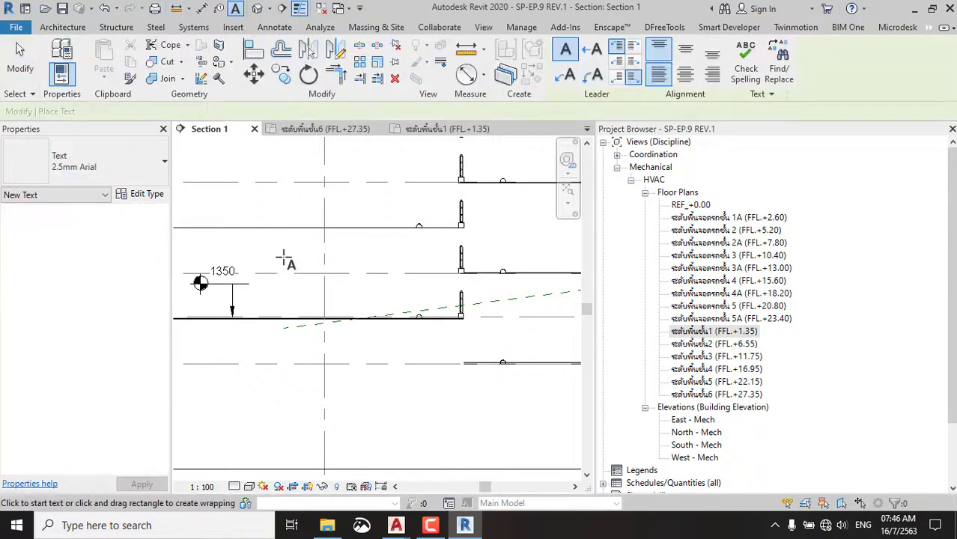
left_click(280, 258)
type("ชั้น 1")
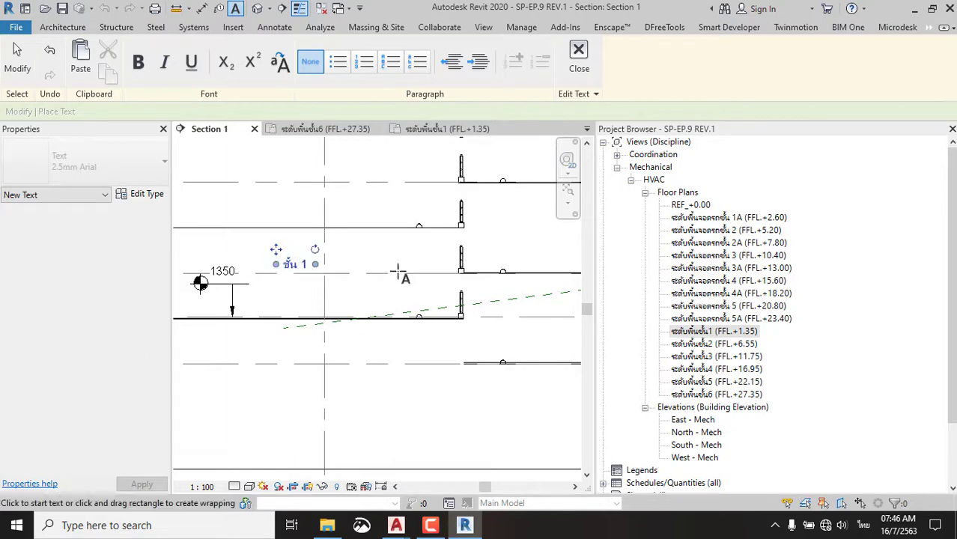
left_click(398, 273)
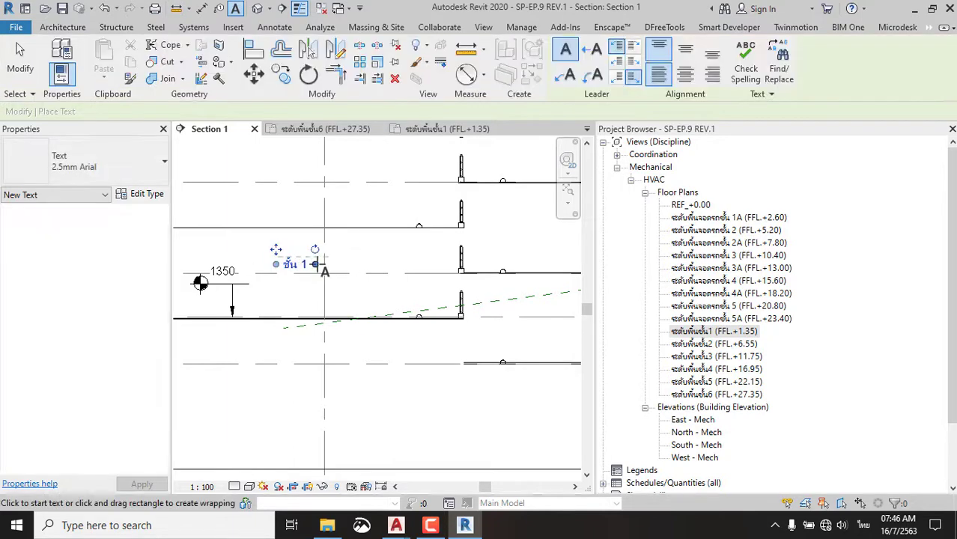
key("Escape")
Copy the 'ชั้น 1' note so it sits beside the 0 spot elevation.
left_click(295, 264)
key("m")
key("v")
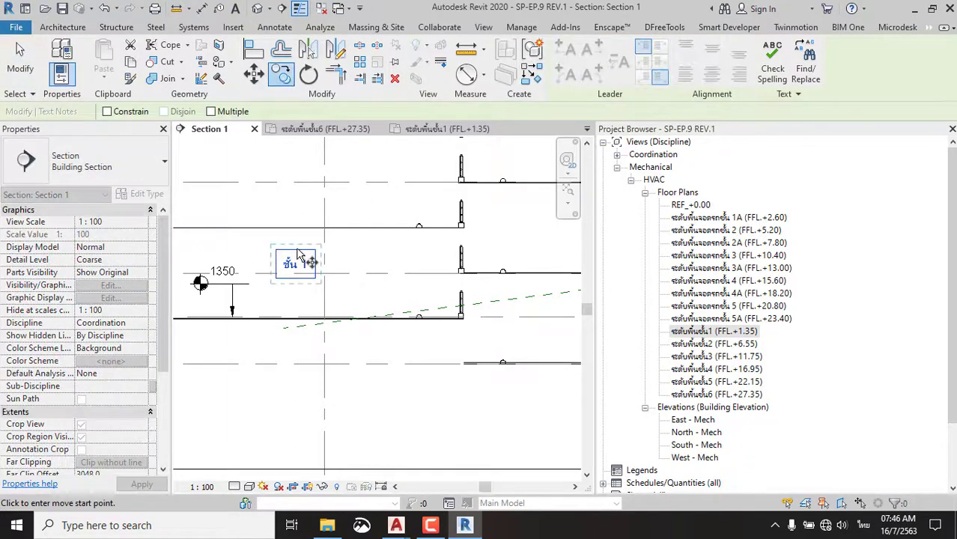
left_click(310, 259)
scroll(373, 289, "down", 2)
scroll(419, 279, "up", 3)
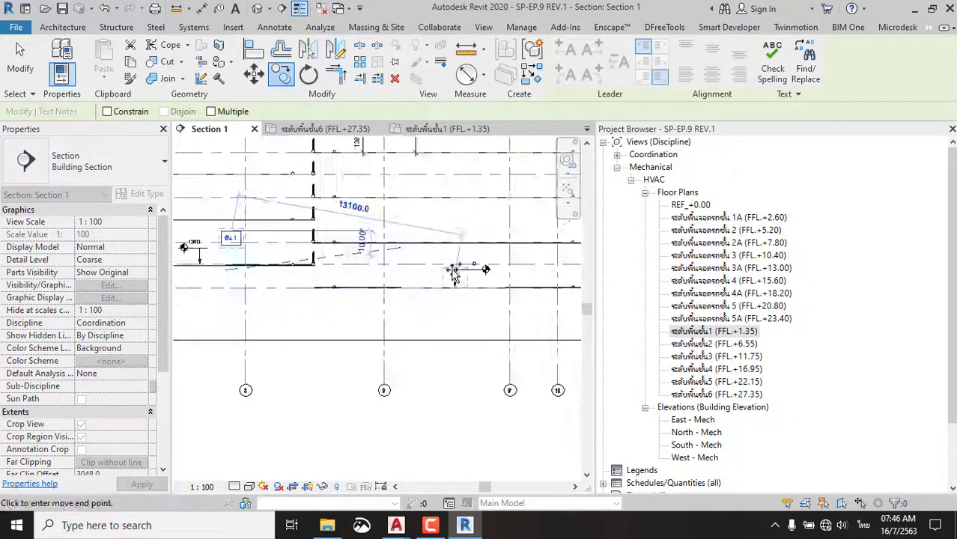
left_click(428, 274)
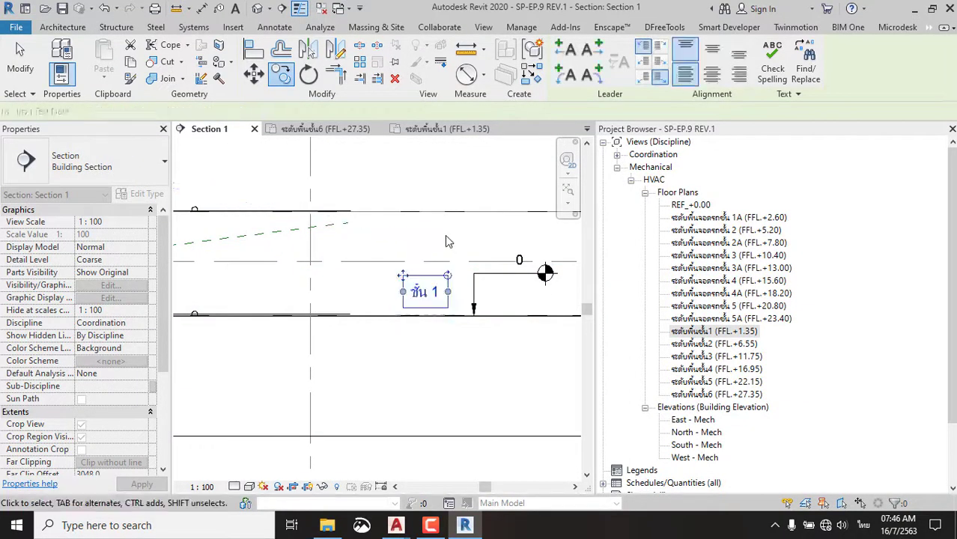
scroll(494, 249, "down", 2)
key("Escape")
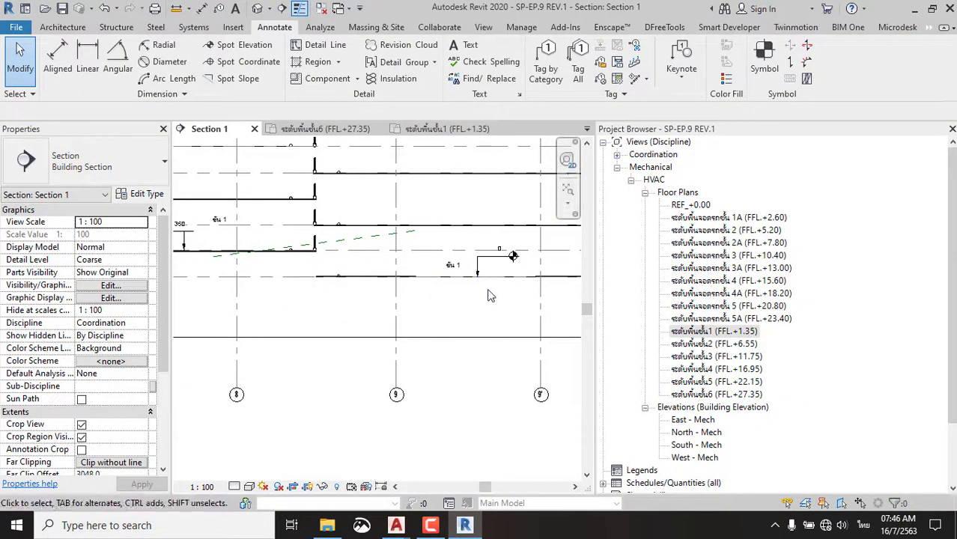
Place a spot elevation reading 2600 on its level line.
middle_click_drag(419, 213, 455, 226)
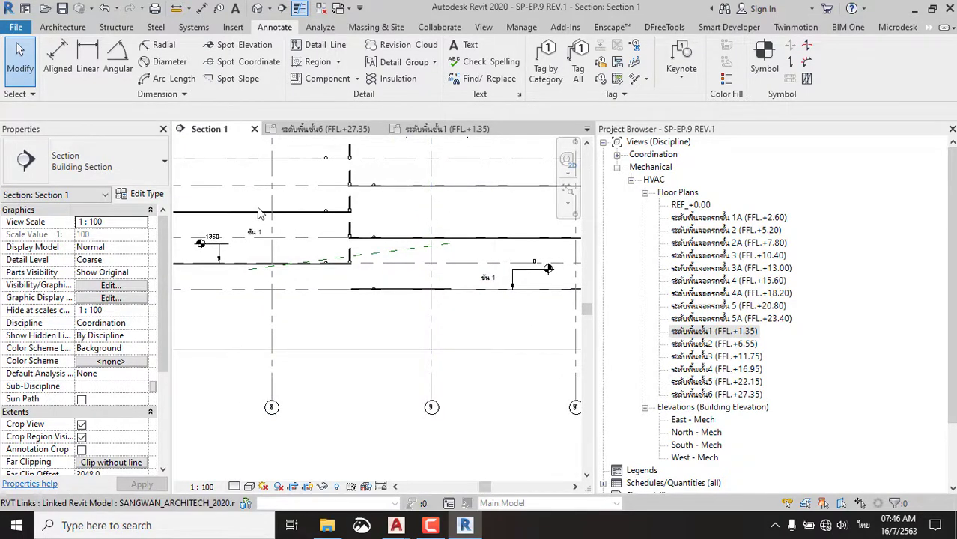
scroll(253, 205, "down", 3)
middle_click_drag(375, 254, 454, 246)
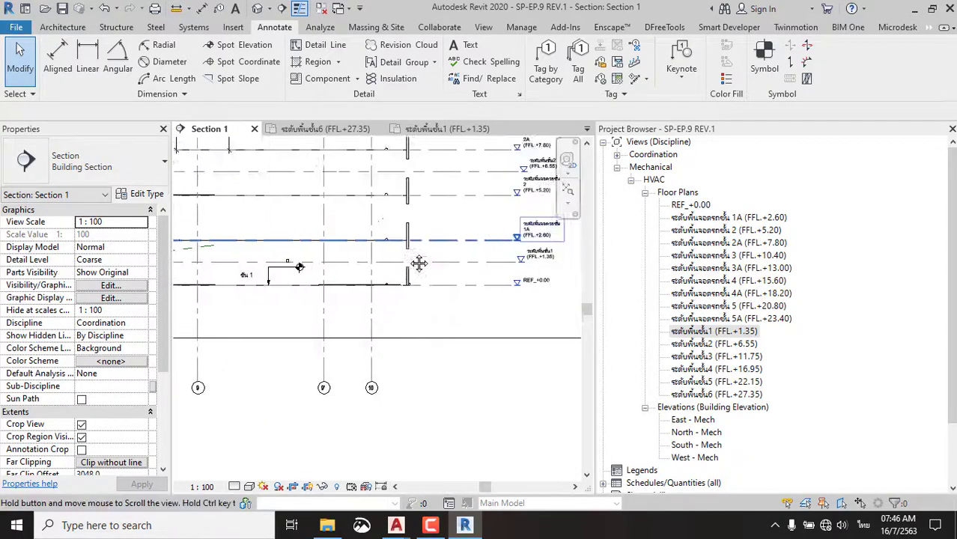
scroll(454, 245, "up", 3)
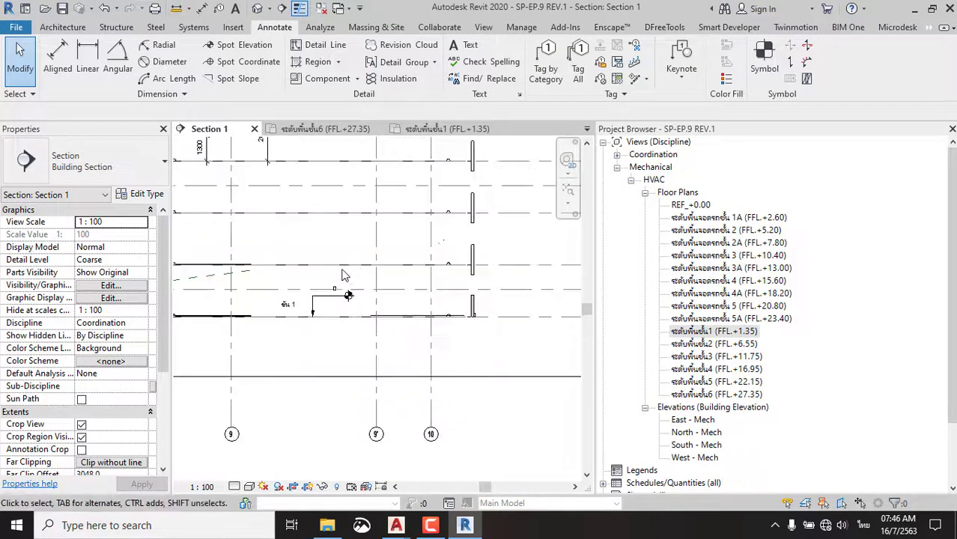
middle_click_drag(315, 214, 321, 255)
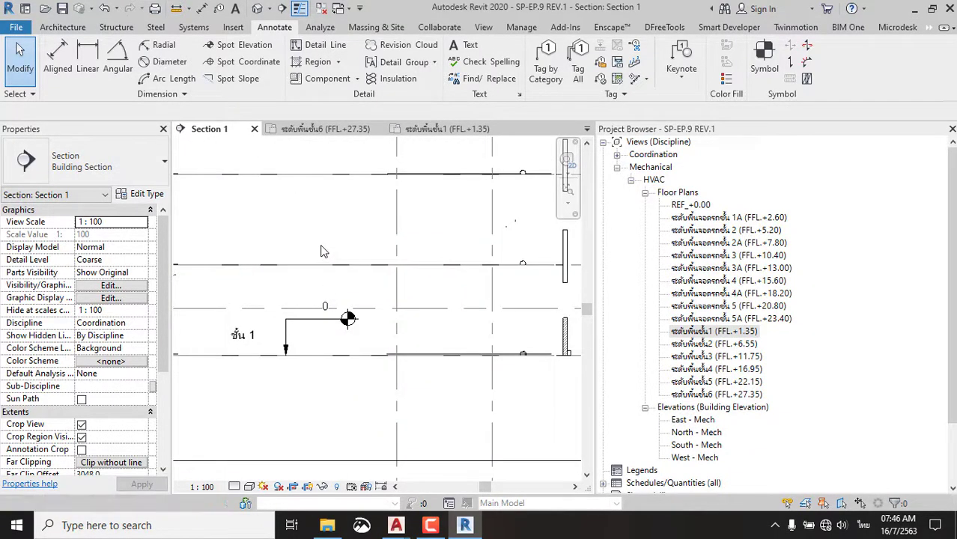
left_click(244, 45)
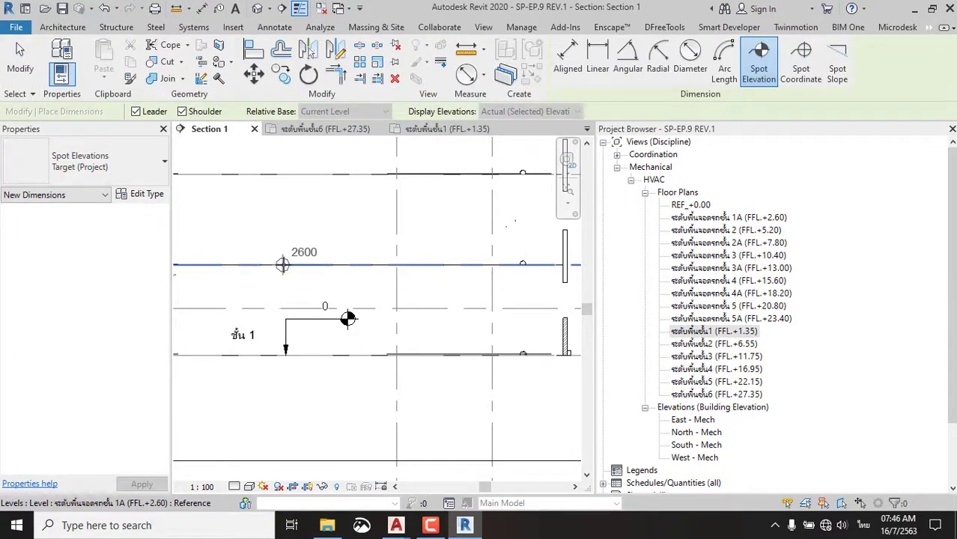
left_click(287, 264)
left_click(287, 222)
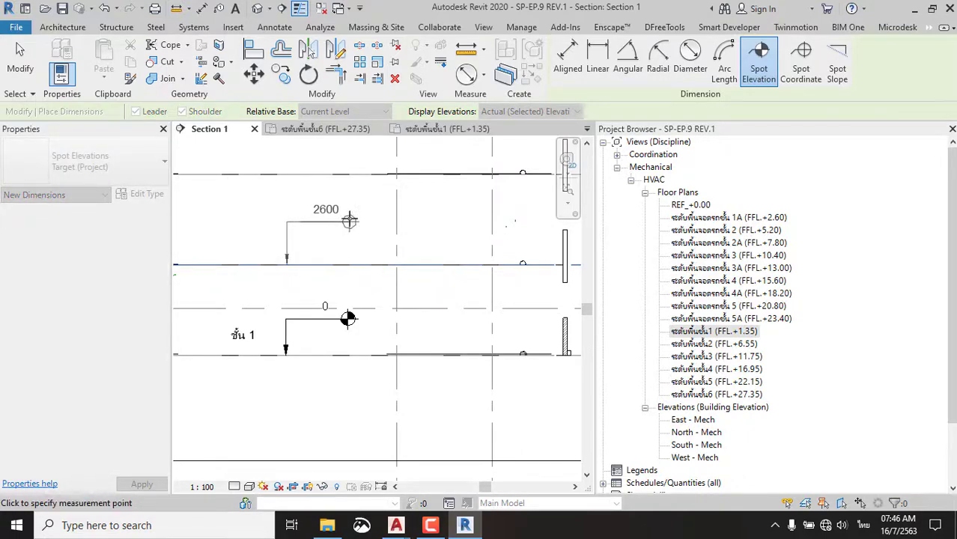
Add a spot elevation reading 3900 on the level line above the 1350 one.
scroll(453, 239, "down", 3)
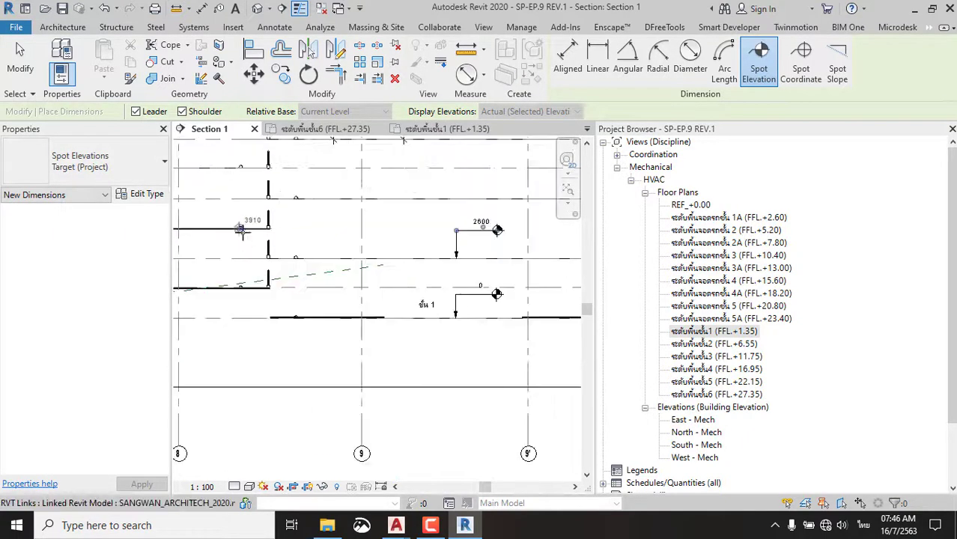
mouse_move(240, 229)
middle_mouse_down()
mouse_move(247, 239)
mouse_move(381, 259)
mouse_move(433, 233)
mouse_move(500, 231)
mouse_move(381, 253)
middle_mouse_up()
scroll(257, 241, "up", 2)
scroll(235, 241, "up", 2)
scroll(381, 259, "down", 2)
scroll(380, 265, "up", 1)
scroll(308, 277, "up", 2)
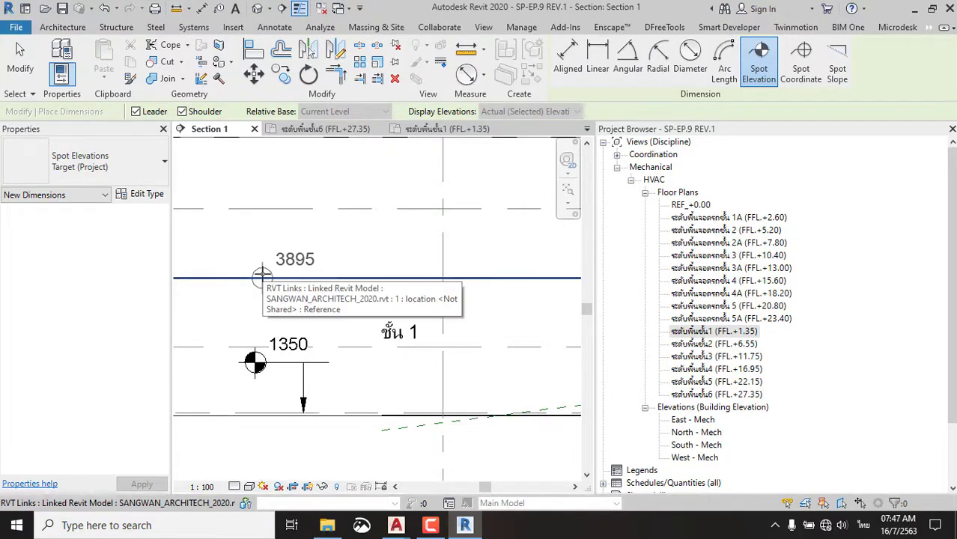
left_click(304, 277)
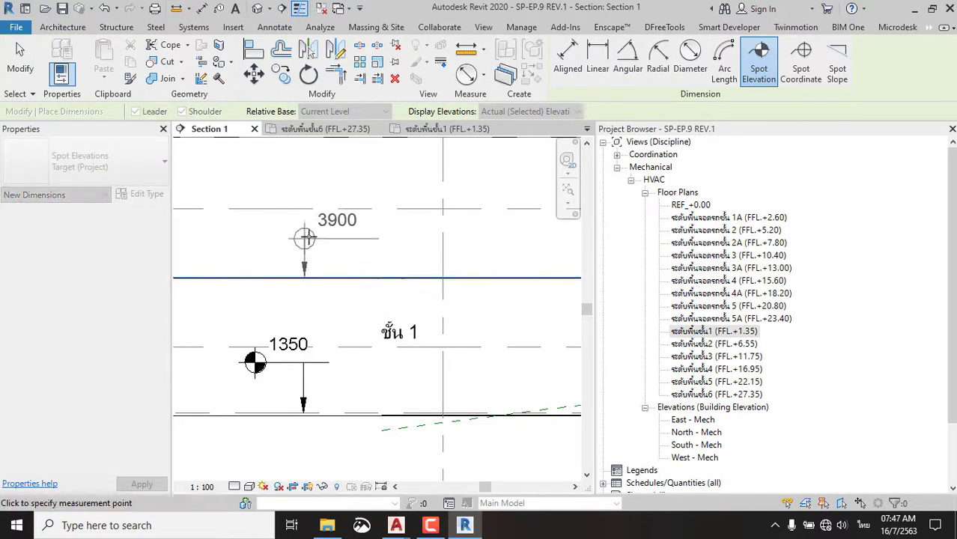
left_click(304, 236)
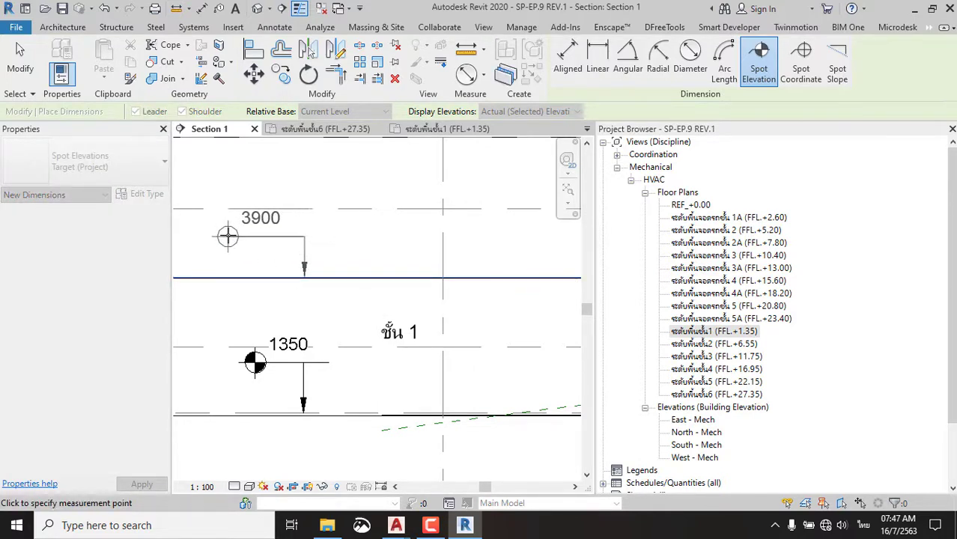
left_click(228, 237)
key("Escape")
key("Escape")
scroll(388, 238, "down", 2)
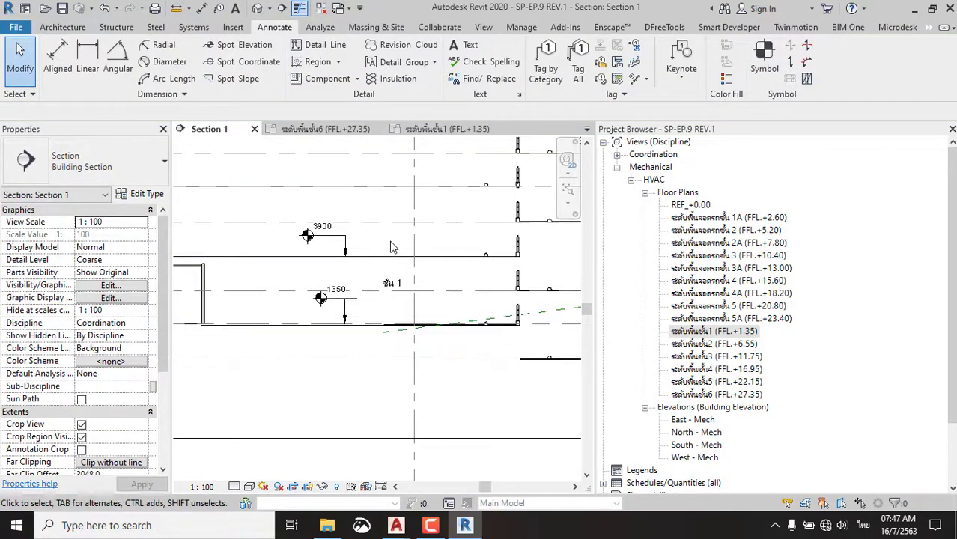
Copy the 'ชั้น 1' text note up to the 2600 level.
left_click(391, 283)
scroll(389, 316, "up", 3)
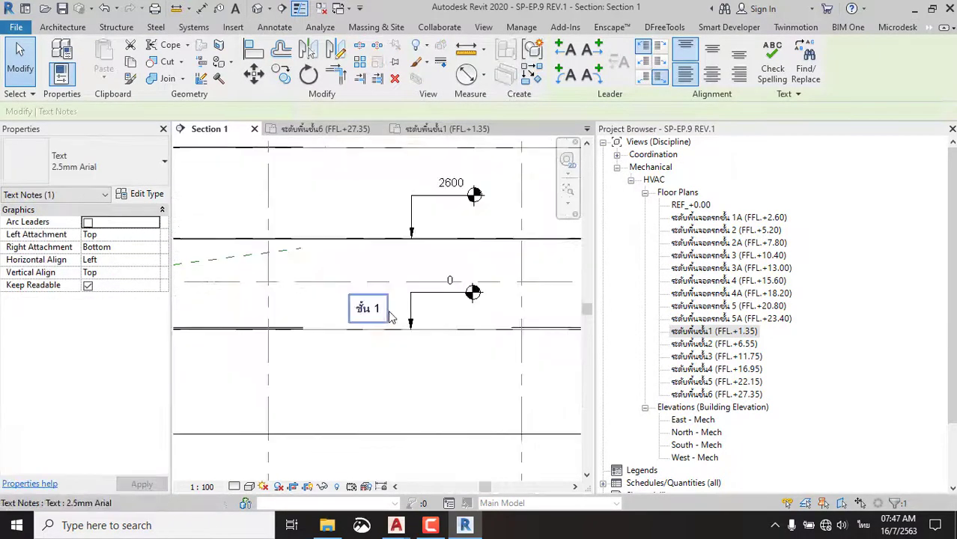
key("c")
key("o")
left_click(385, 299)
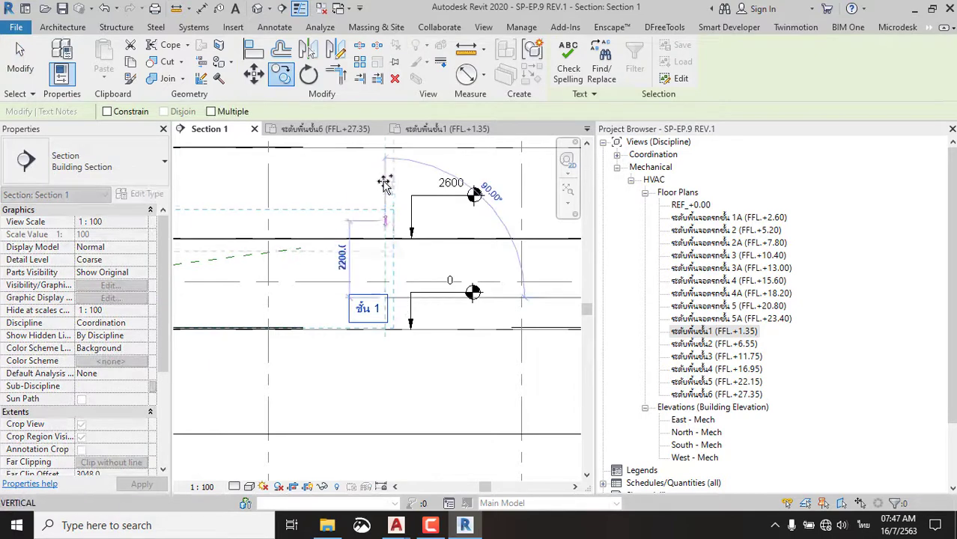
left_click(386, 182)
scroll(386, 195, "down", 2)
key("Escape")
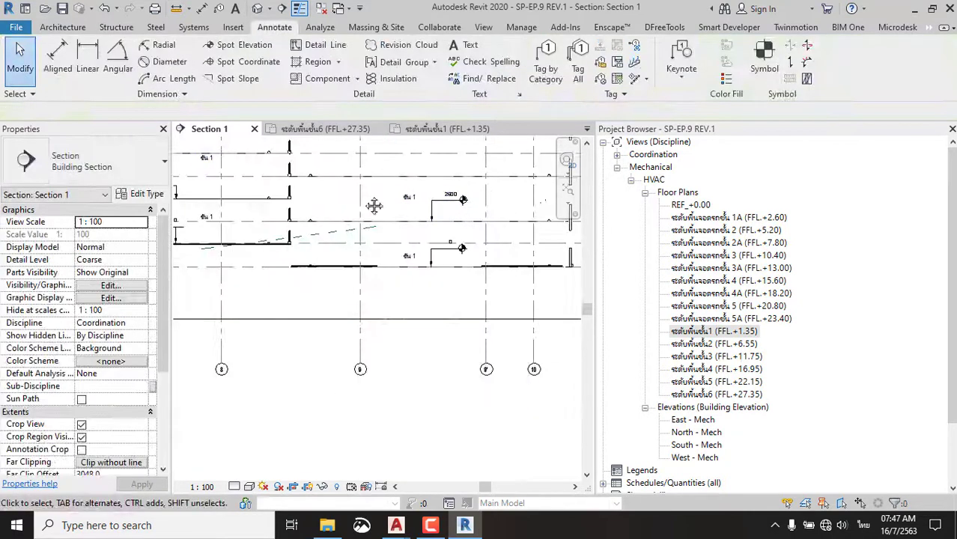
Move the copied text note down toward the upper level.
scroll(341, 209, "down", 2)
scroll(340, 209, "up", 3)
left_click(246, 171)
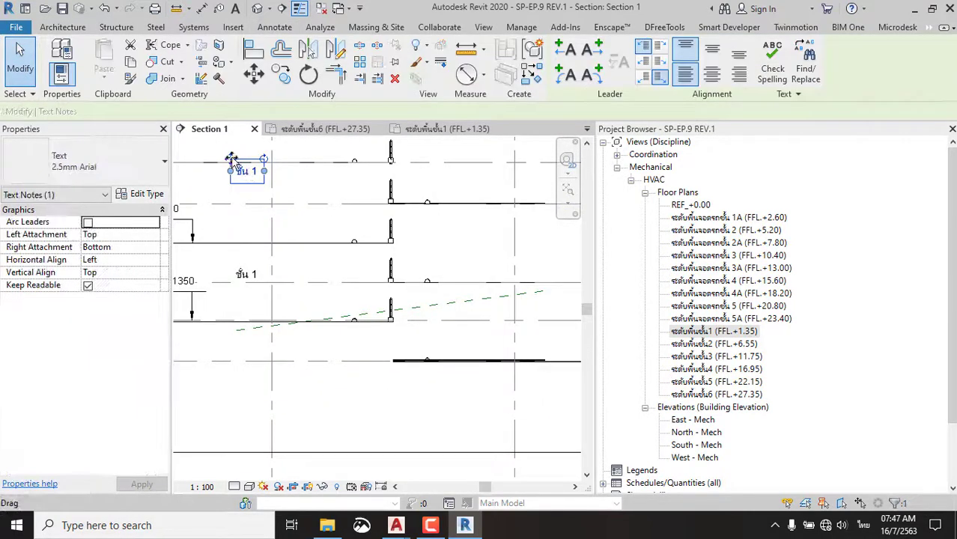
mouse_move(230, 159)
left_mouse_down()
mouse_move(234, 196)
mouse_move(234, 174)
left_mouse_up()
key("Escape")
Change the text note beside the 2600 elevation to read 'ชั้น 1A'.
scroll(374, 225, "down", 2)
scroll(449, 217, "up", 3)
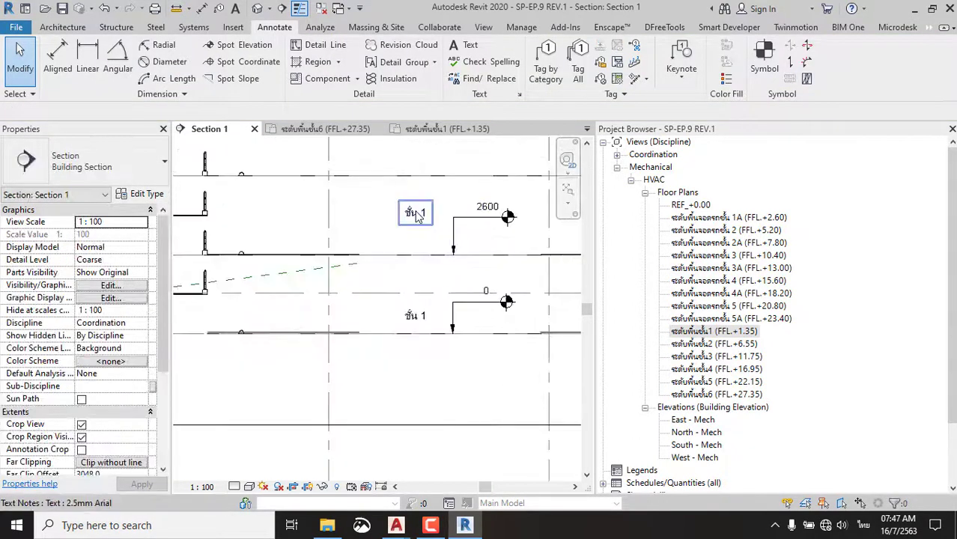
left_click(405, 210)
type("ชั้น 1")
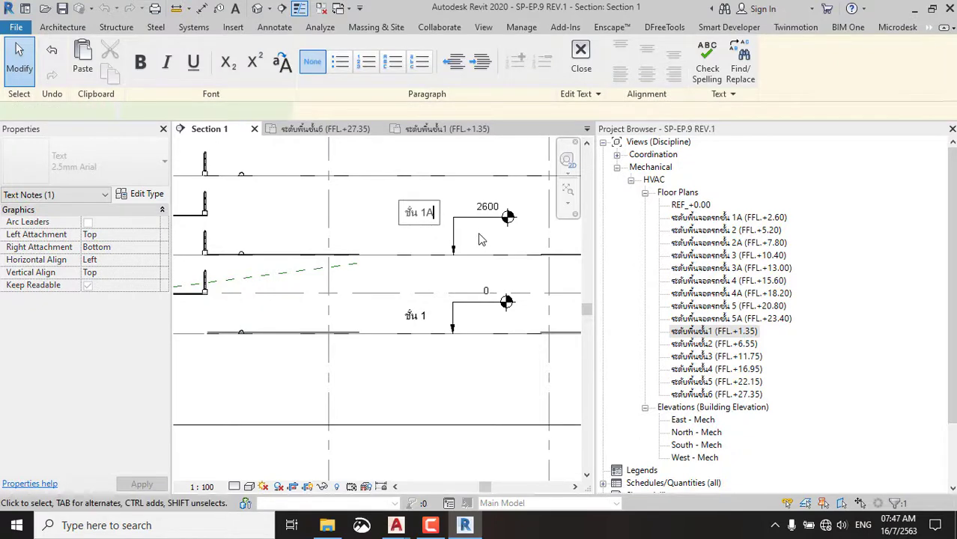
left_click(478, 233)
scroll(478, 233, "down", 1)
Change the left-hand upper text note's wording to 'ชั้น 1A'.
left_click(230, 184)
double_click(231, 185)
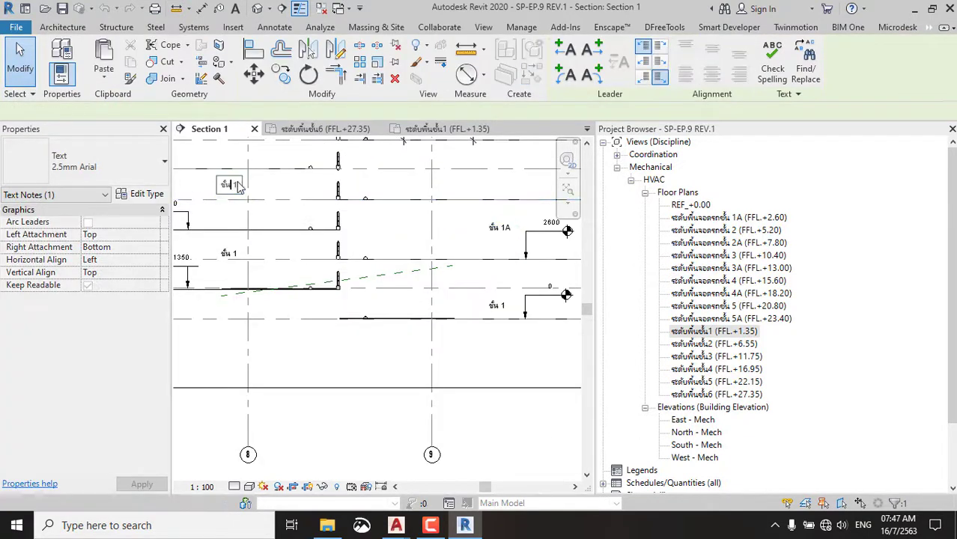
scroll(233, 187, "up", 2)
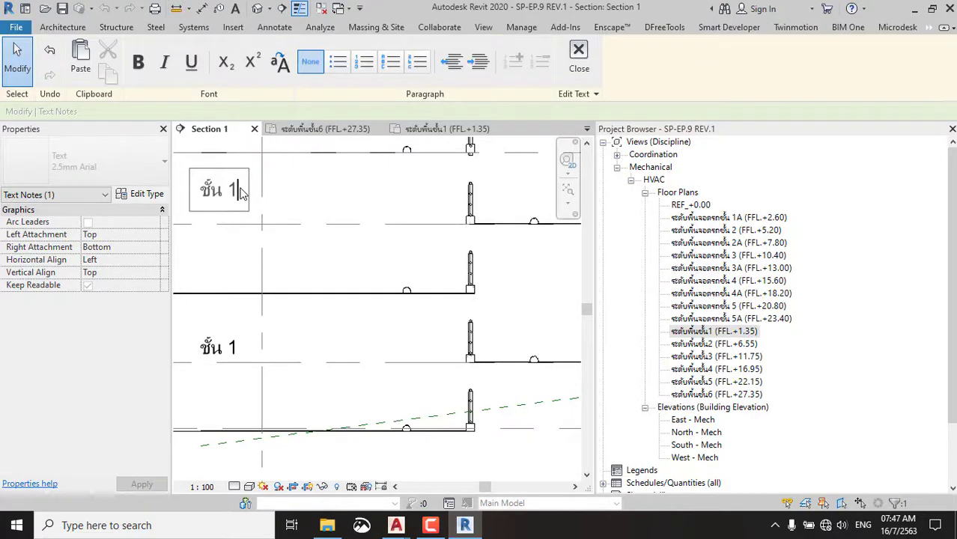
type("A")
left_click(383, 222)
scroll(383, 223, "down", 1)
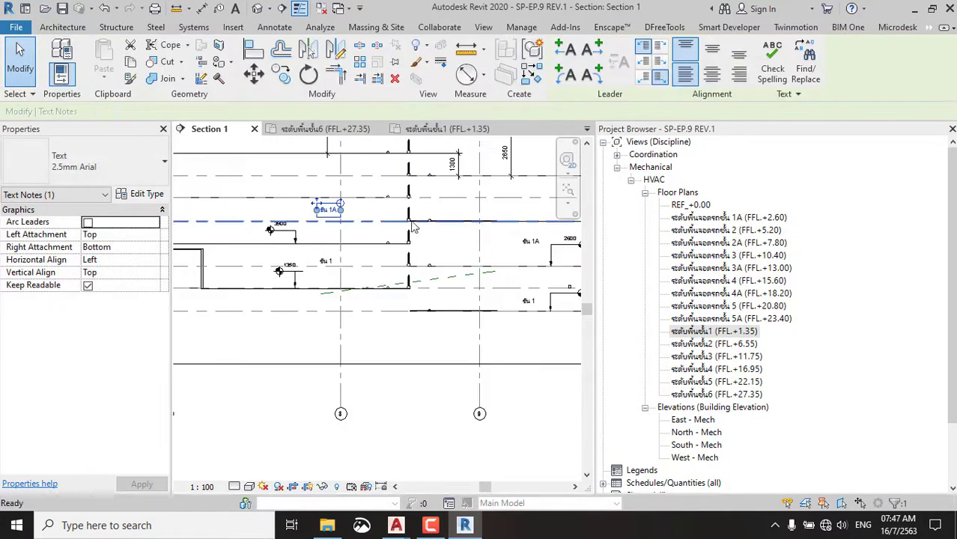
left_click(404, 227)
scroll(408, 228, "down", 2)
scroll(442, 225, "up", 1)
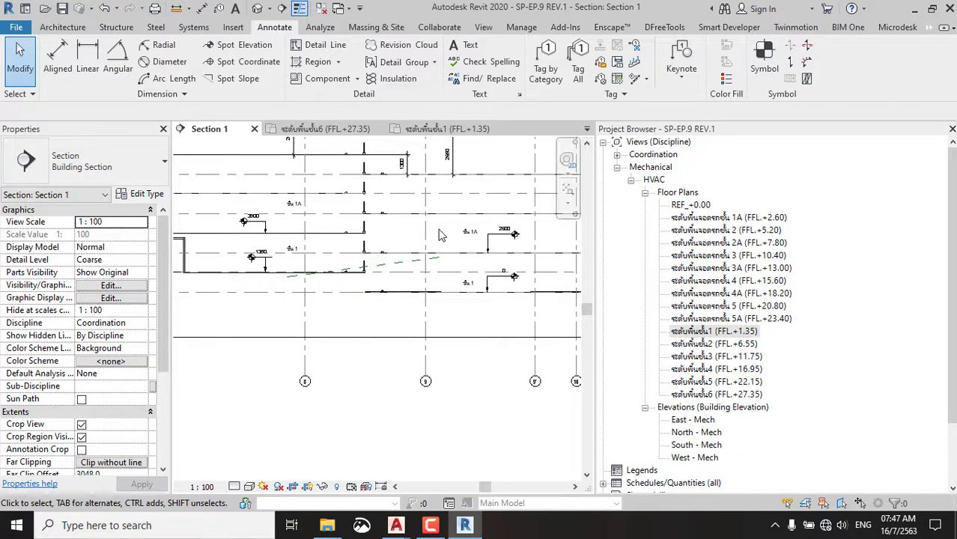
scroll(441, 234, "down", 1)
scroll(465, 262, "down", 1)
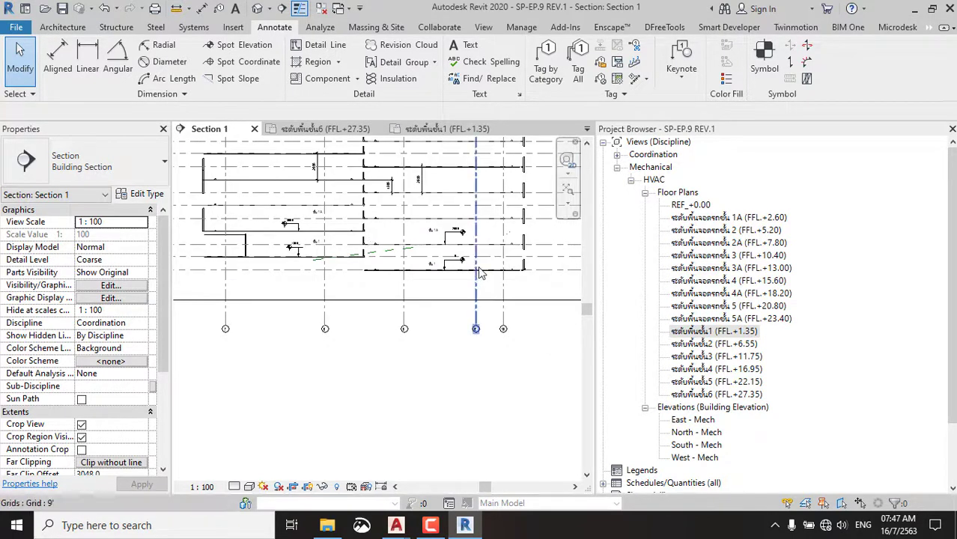
middle_click_drag(504, 269, 391, 273)
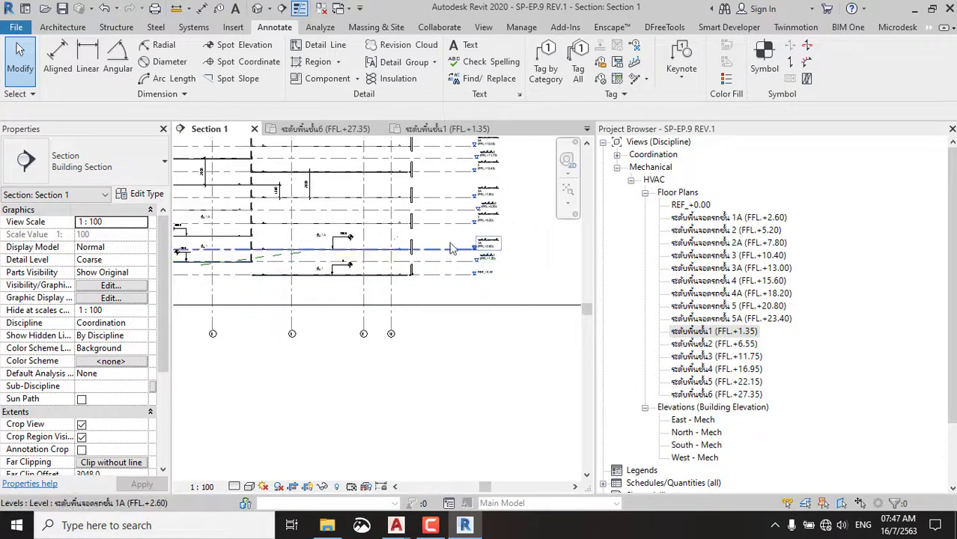
scroll(451, 249, "up", 1)
scroll(532, 273, "up", 1)
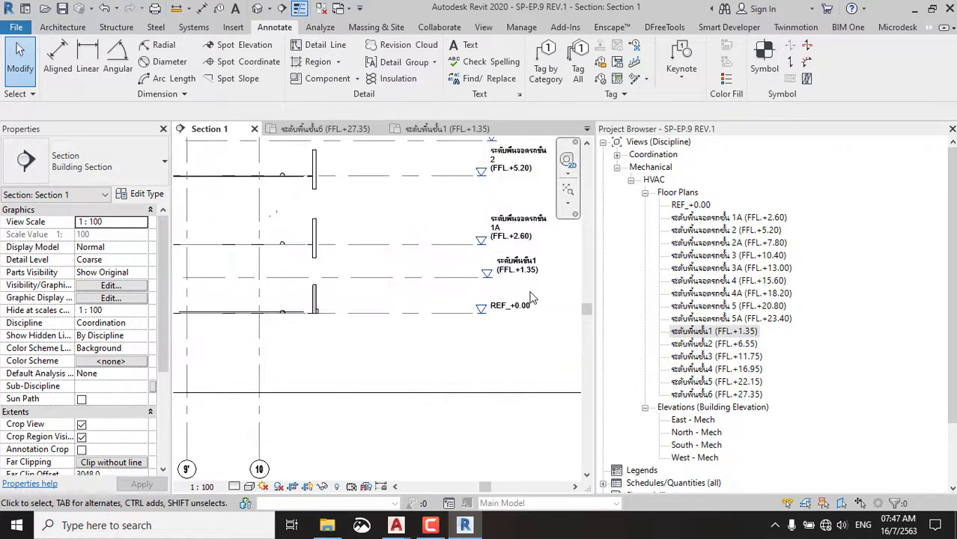
scroll(479, 283, "down", 1)
scroll(381, 281, "down", 1)
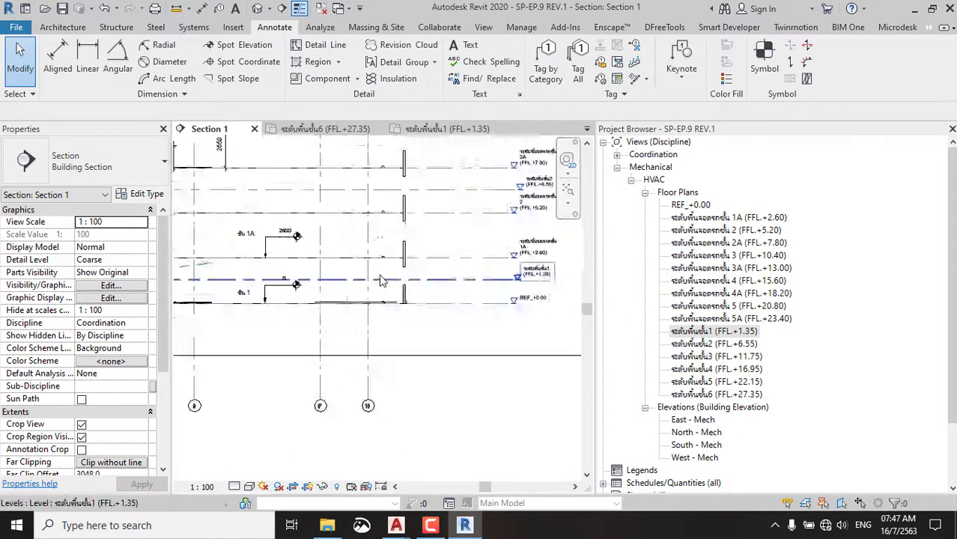
scroll(380, 281, "down", 1)
scroll(385, 268, "down", 1)
scroll(449, 296, "up", 1)
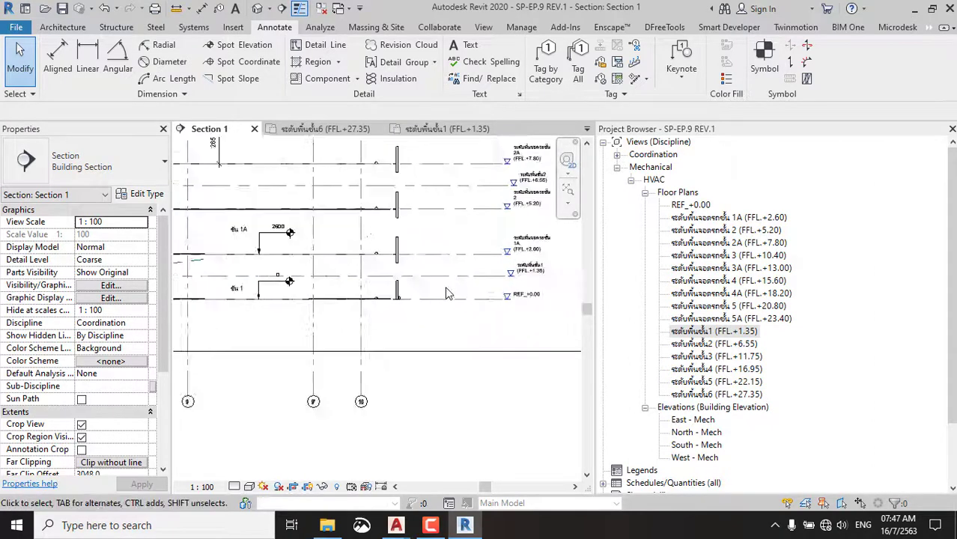
scroll(423, 289, "up", 1)
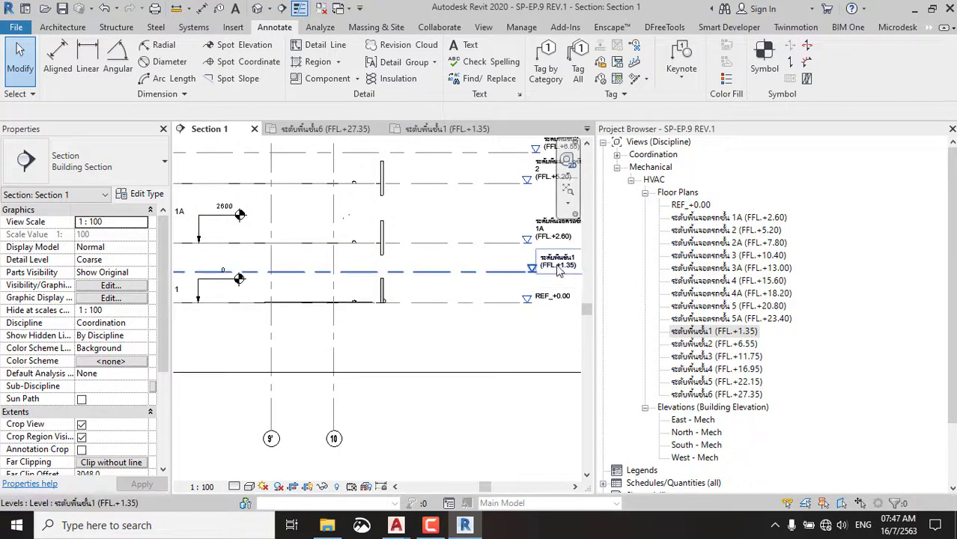
scroll(500, 250, "down", 1)
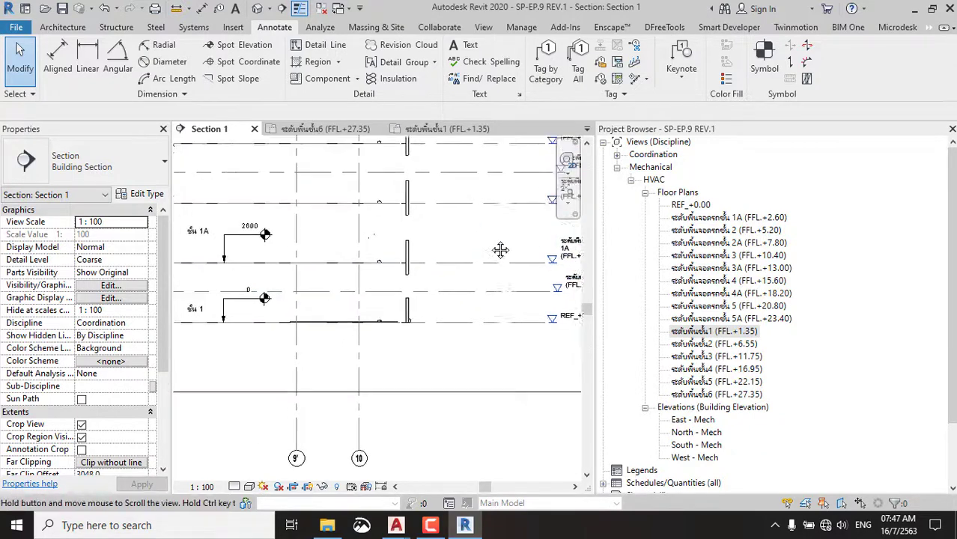
scroll(497, 244, "down", 1)
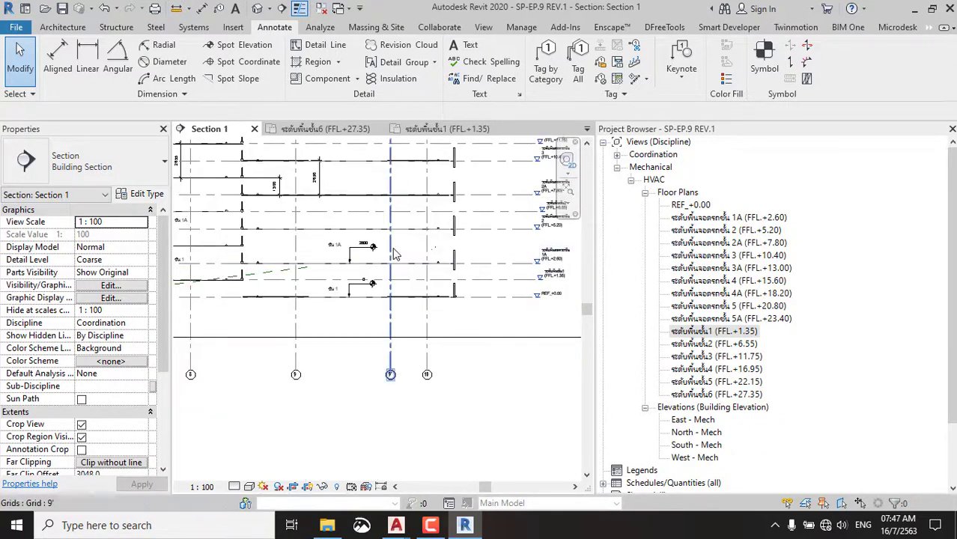
middle_click_drag(419, 251, 440, 235)
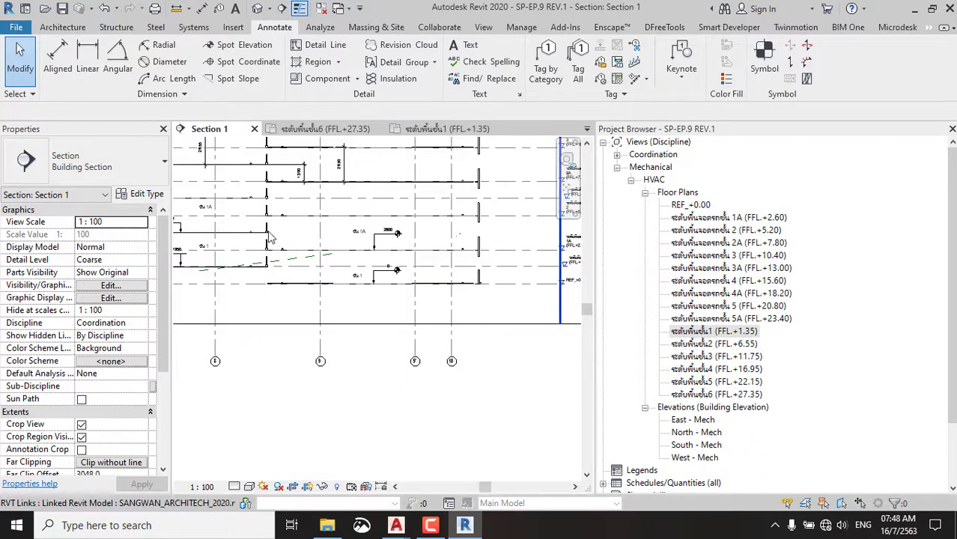
middle_click_drag(310, 249, 397, 249)
scroll(330, 238, "up", 2)
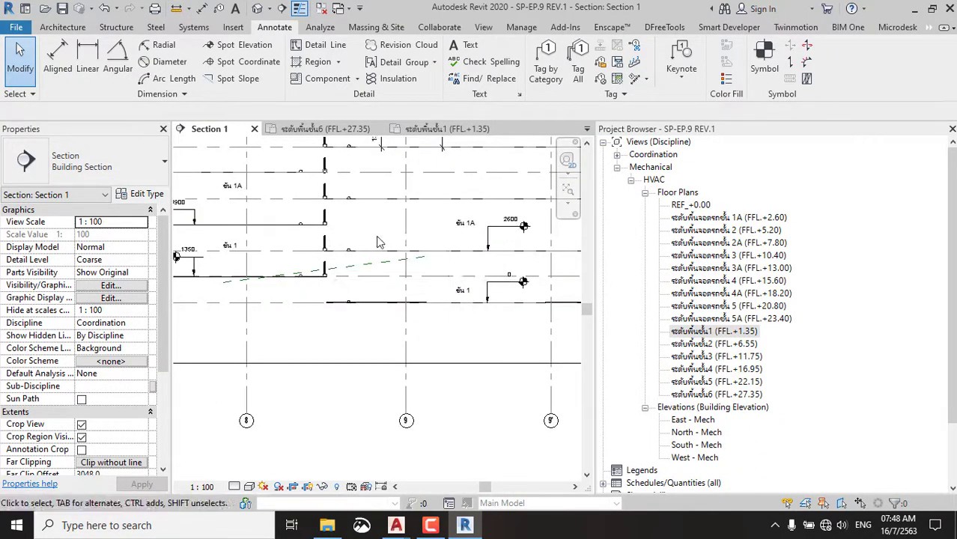
scroll(381, 239, "down", 2)
scroll(412, 231, "down", 1)
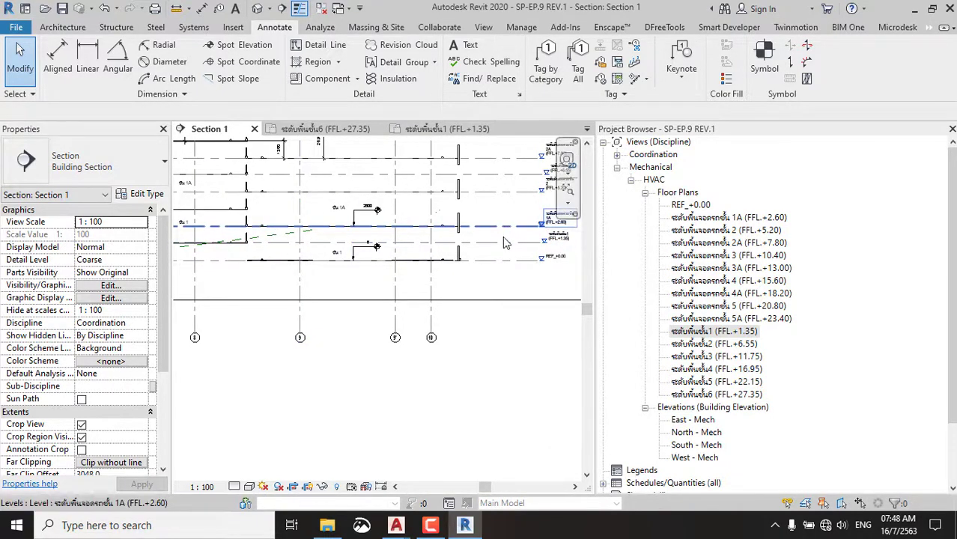
left_click(424, 233)
scroll(256, 229, "up", 1)
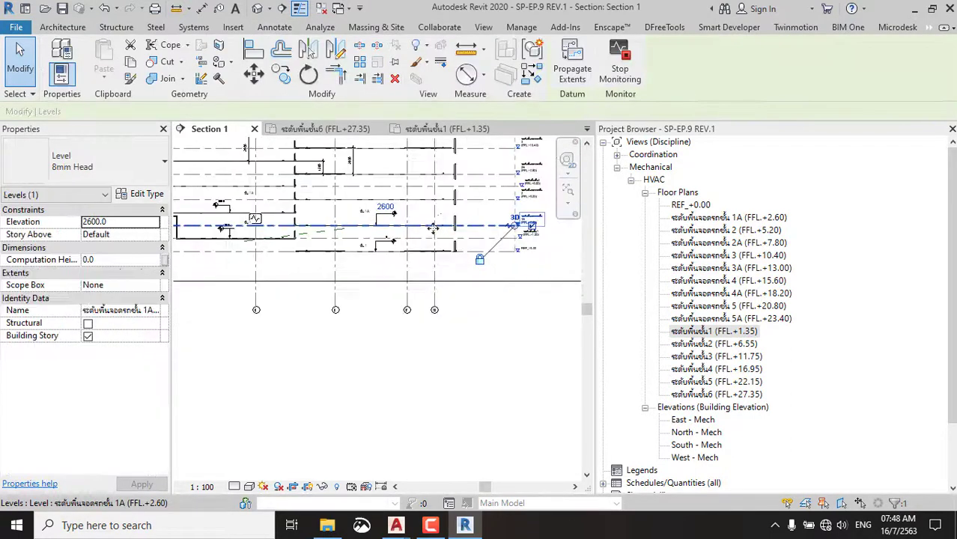
scroll(256, 229, "up", 1)
scroll(256, 229, "up", 1)
scroll(256, 229, "up", 1)
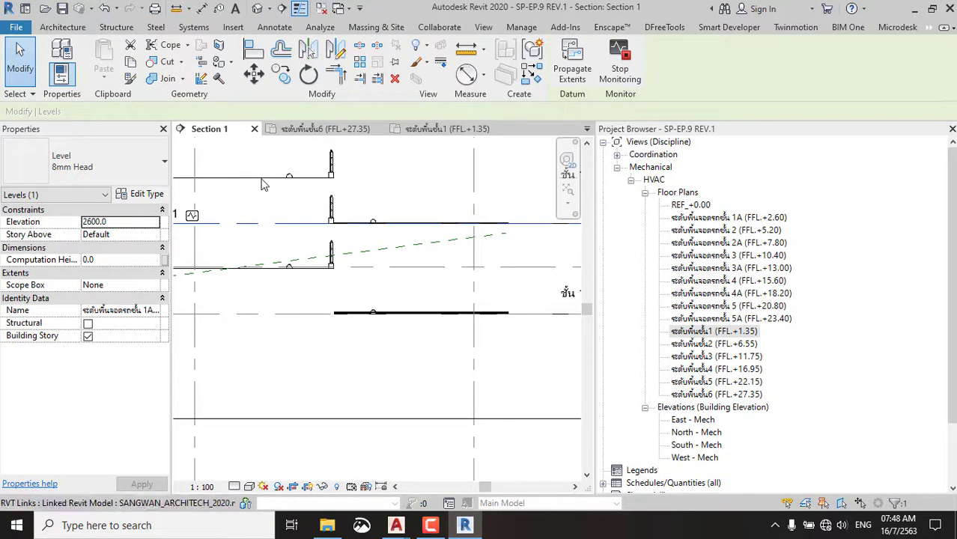
scroll(262, 185, "down", 2)
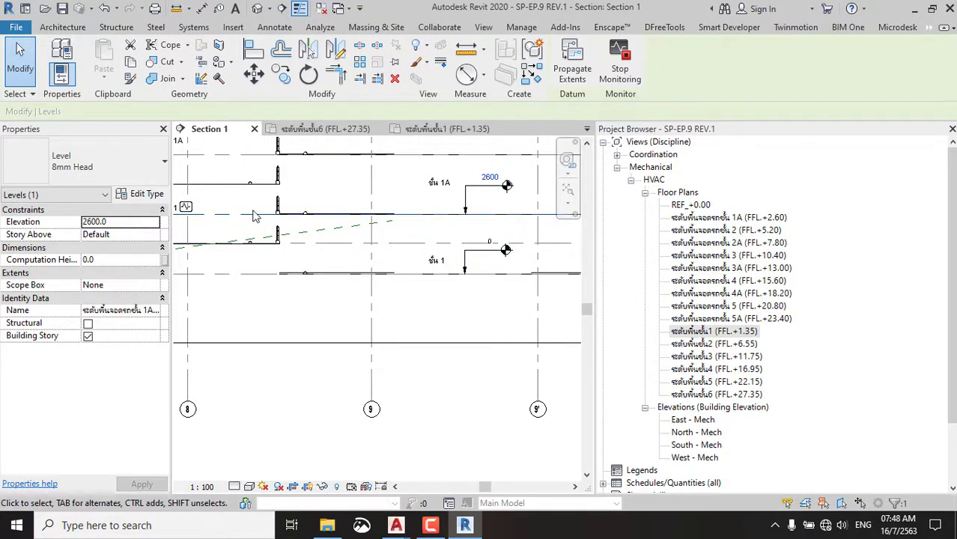
scroll(498, 247, "up", 1)
scroll(499, 247, "up", 1)
scroll(498, 248, "up", 1)
left_click(498, 247)
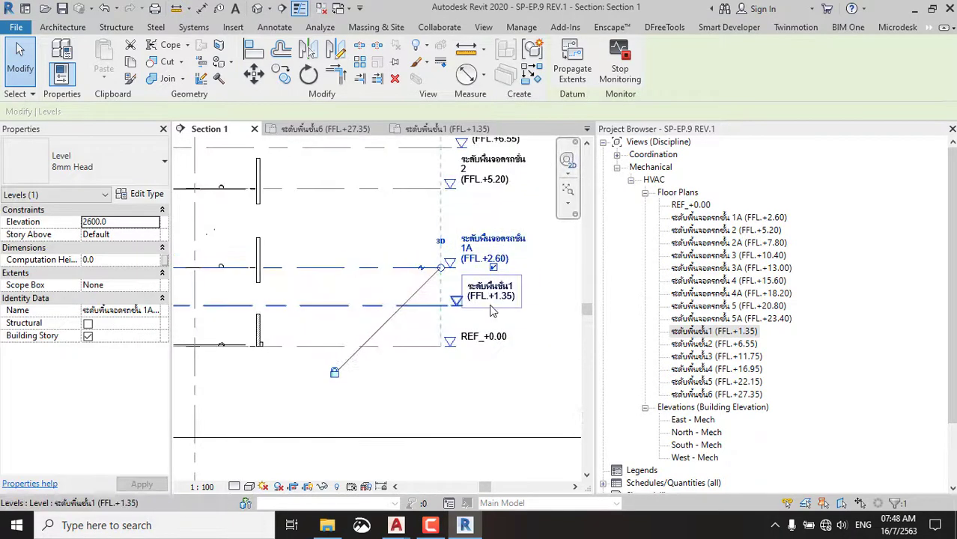
left_click(419, 309)
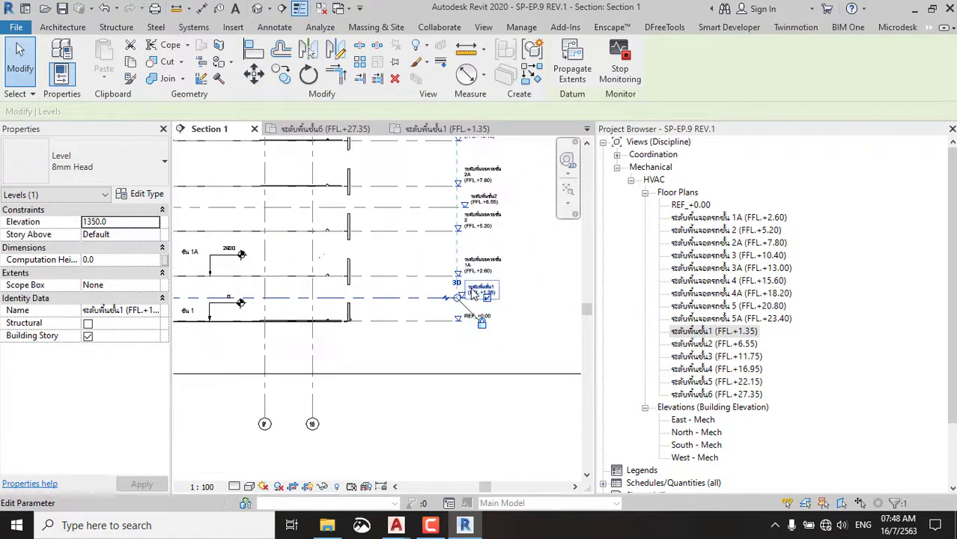
scroll(488, 303, "down", 2)
mouse_move(489, 303)
middle_mouse_down()
mouse_move(489, 290)
mouse_move(427, 314)
mouse_move(413, 292)
middle_mouse_up()
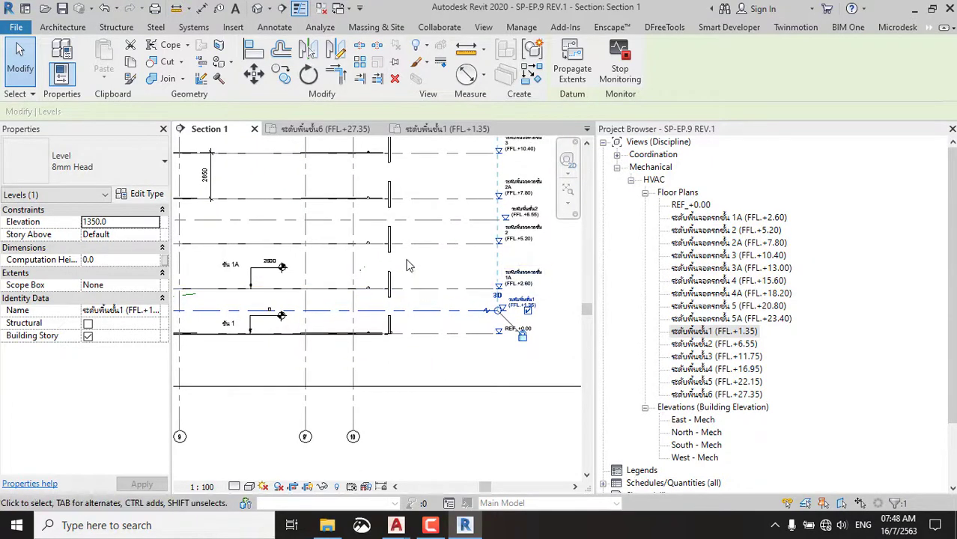
middle_click_drag(206, 286, 352, 268)
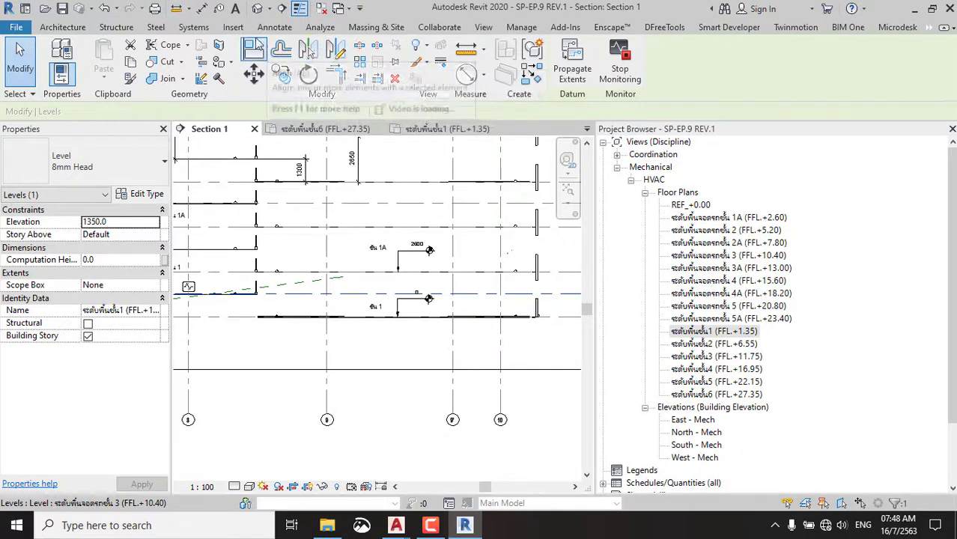
Place a 1300 aligned dimension between the two lower floor lines.
left_click(203, 9)
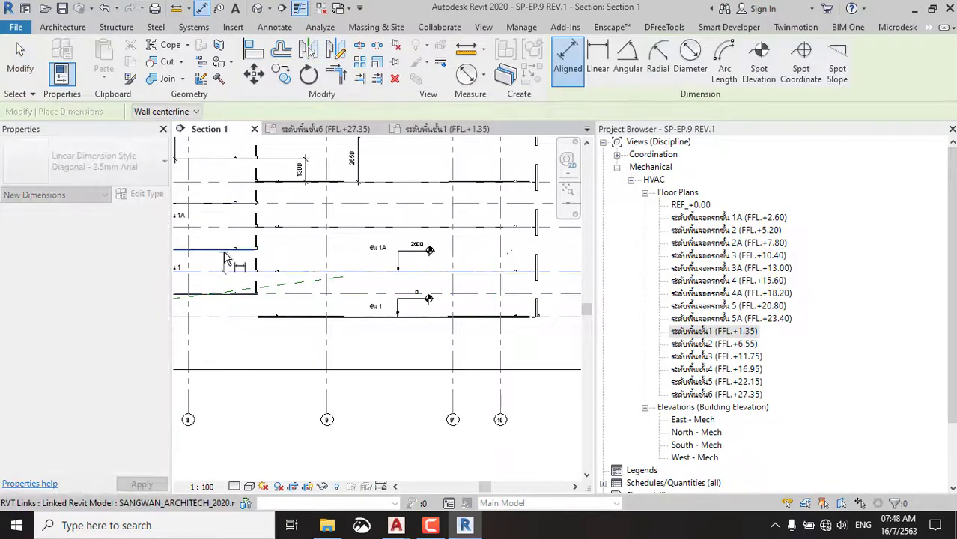
scroll(301, 255, "up", 2)
scroll(285, 255, "up", 2)
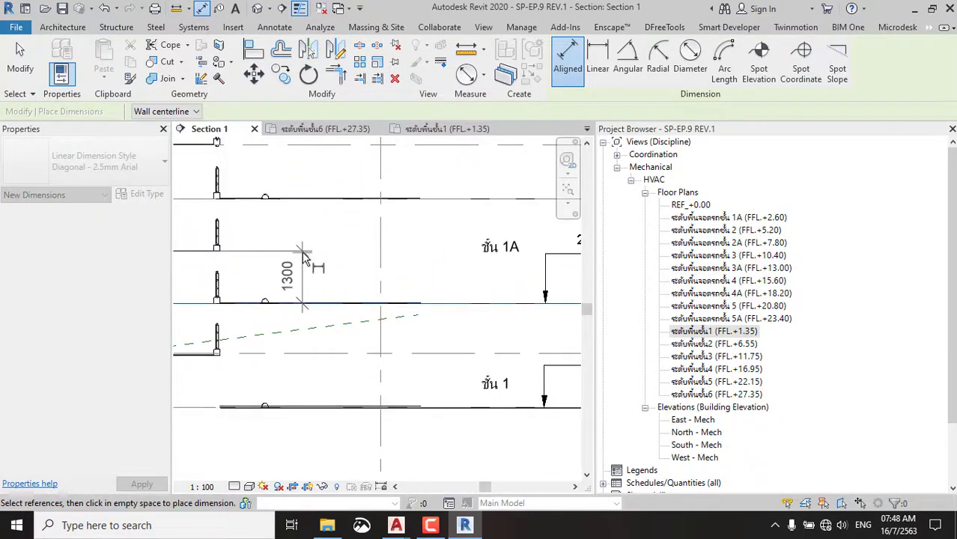
left_click(305, 257)
scroll(274, 257, "down", 4)
key("Escape")
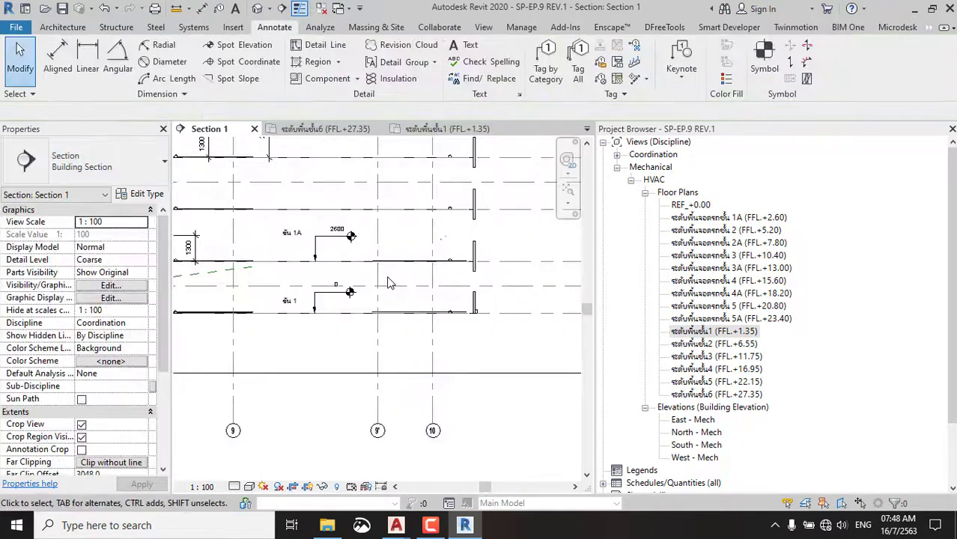
scroll(354, 270, "down", 1)
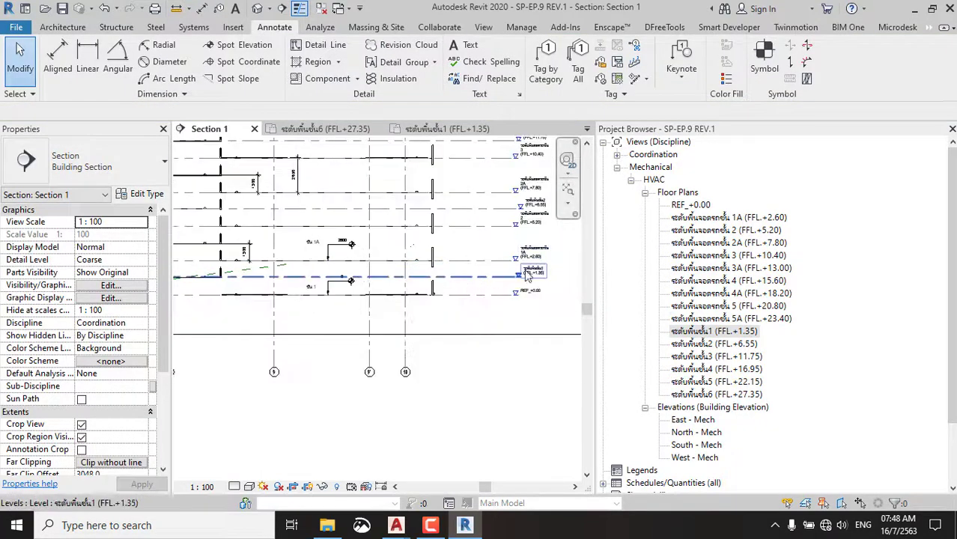
Inspect the FFL.+1.35 level, its floor plan view, and the REF_+0.00 level.
left_click(480, 279)
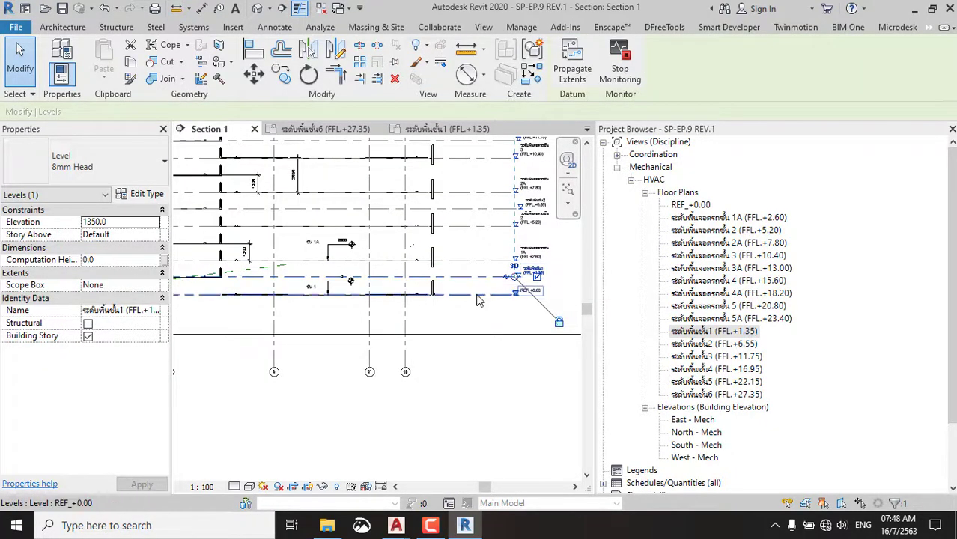
key("Escape")
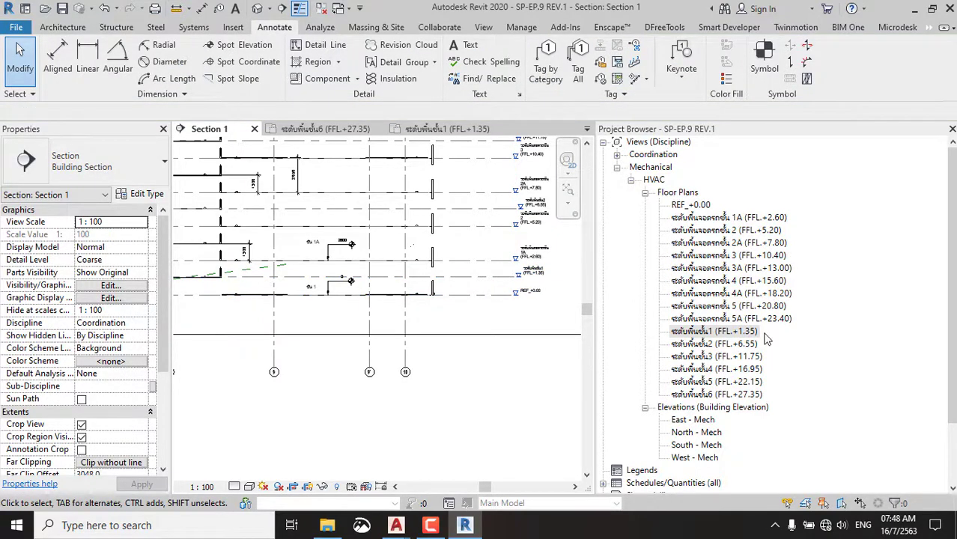
scroll(555, 299, "up", 2)
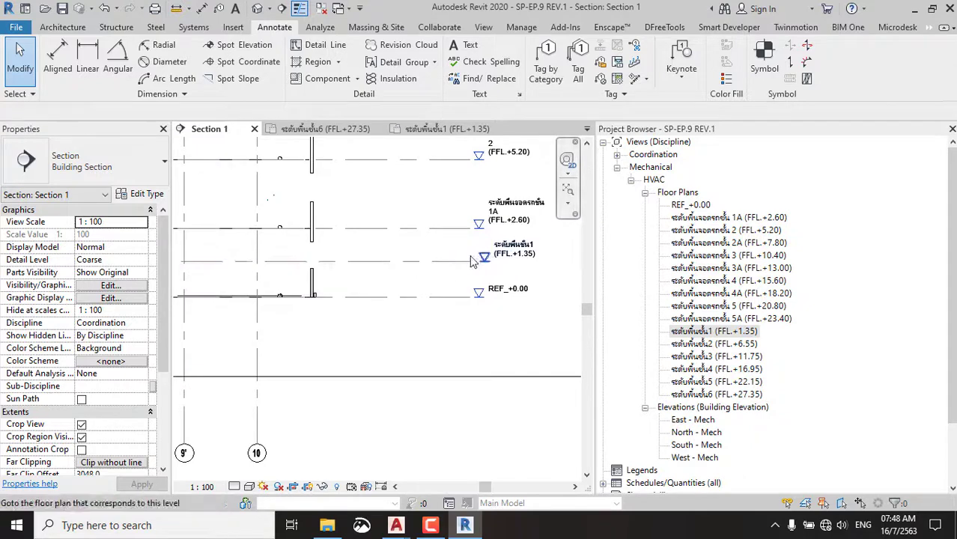
left_click(418, 272)
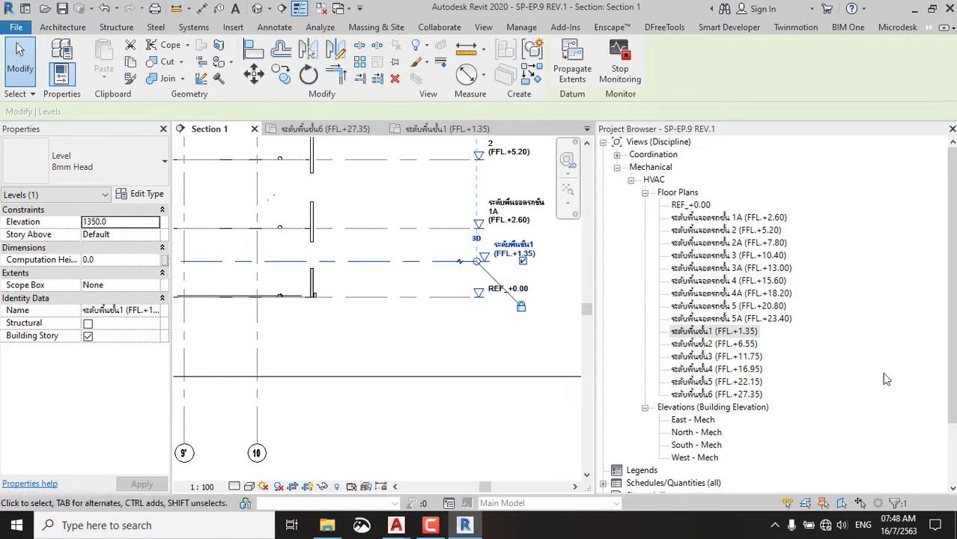
left_click(720, 332)
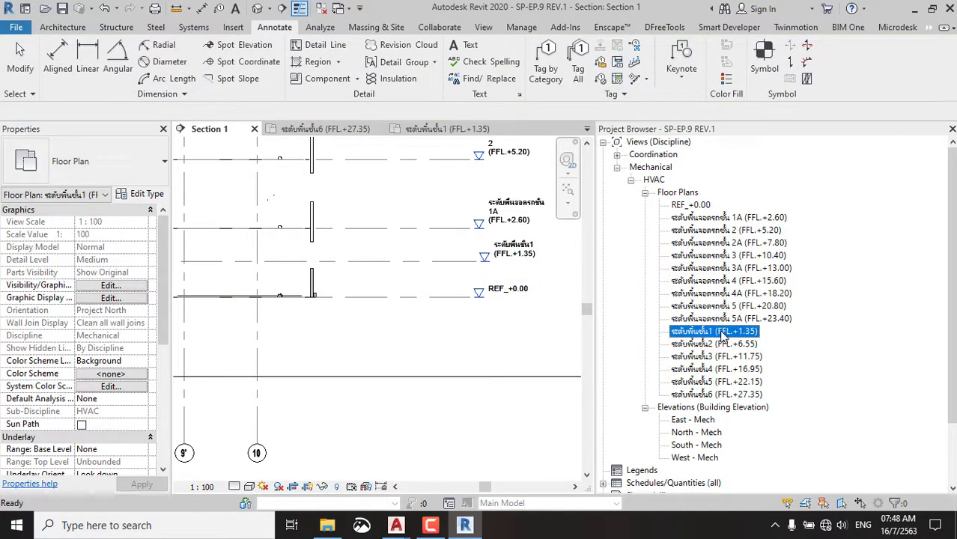
left_click(500, 261)
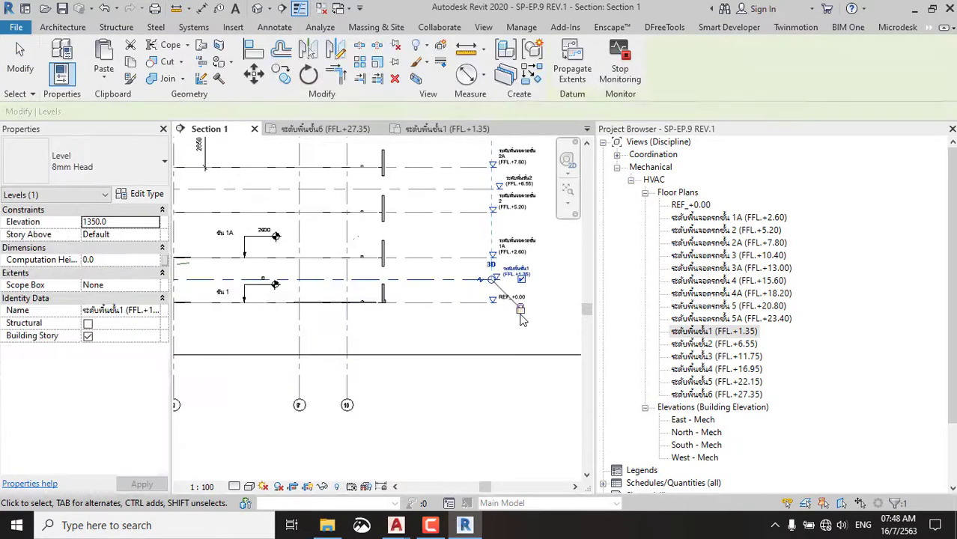
left_click(473, 319)
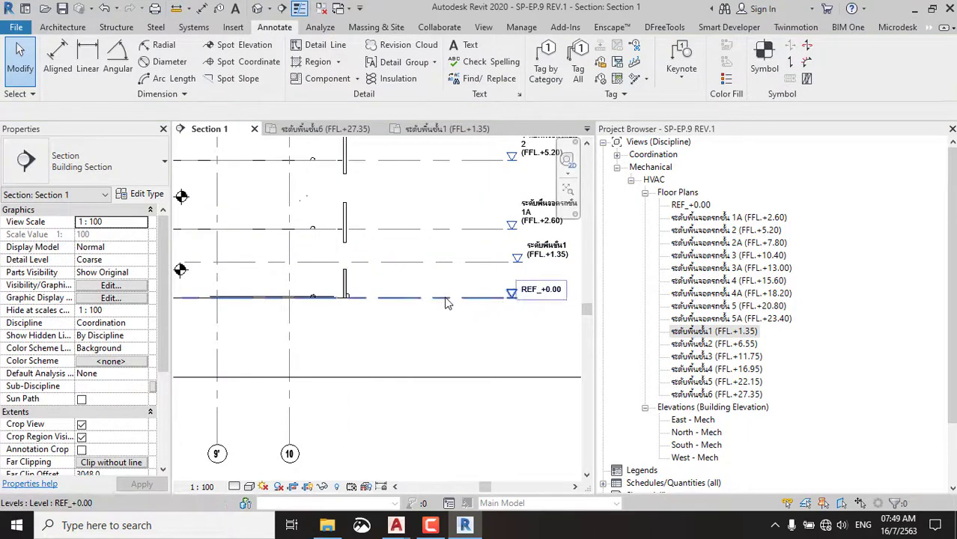
Copy the 'ระดับพื้นจอดรถชั้น 1' prefix from level 1A's name.
left_click(450, 298)
scroll(551, 299, "up", 1)
scroll(543, 296, "up", 1)
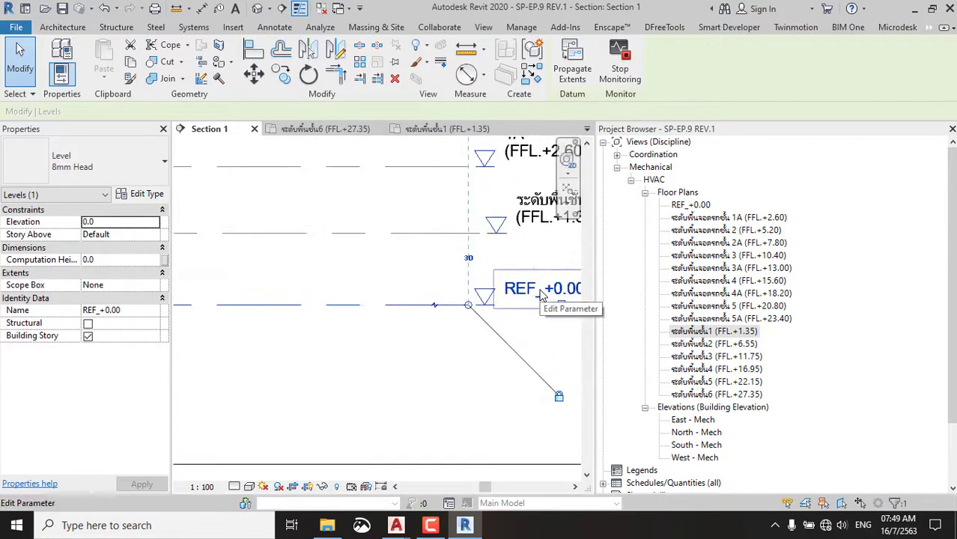
scroll(408, 293, "down", 1)
scroll(409, 292, "up", 1)
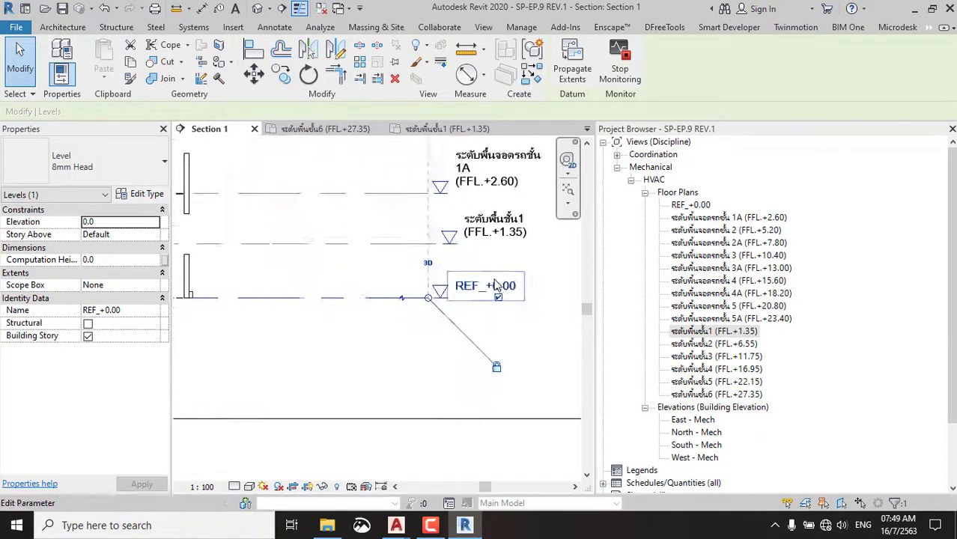
scroll(409, 291, "up", 2)
scroll(410, 288, "down", 2)
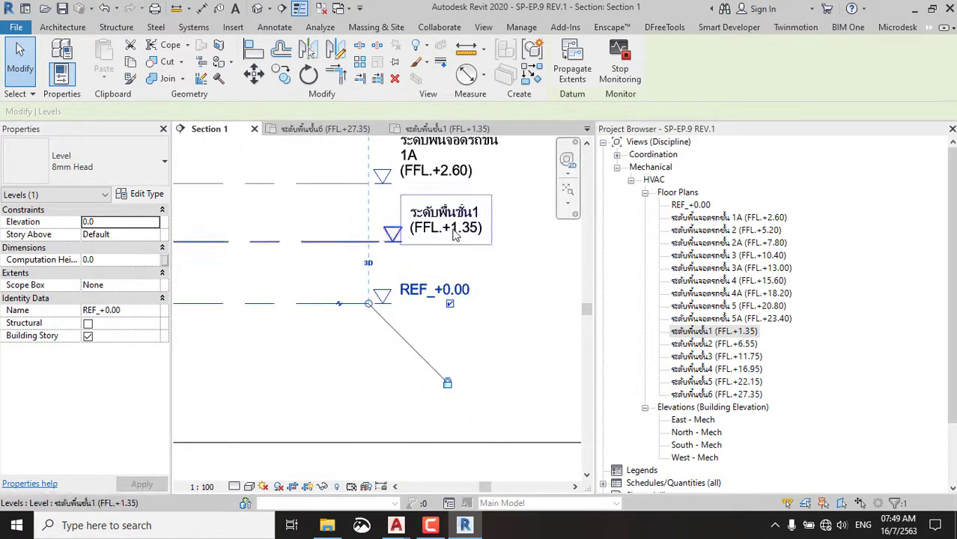
left_click(442, 154)
left_click(442, 153)
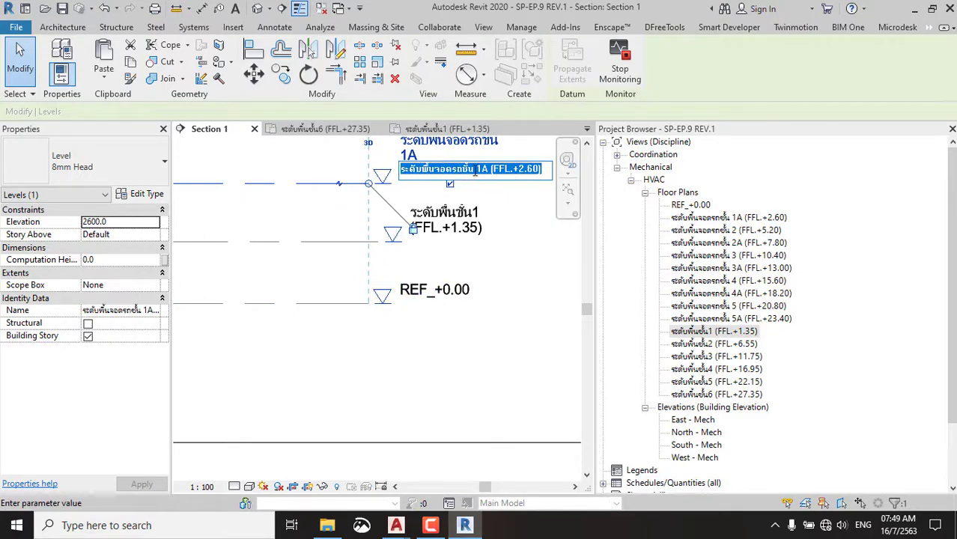
left_click_drag(487, 168, 379, 172)
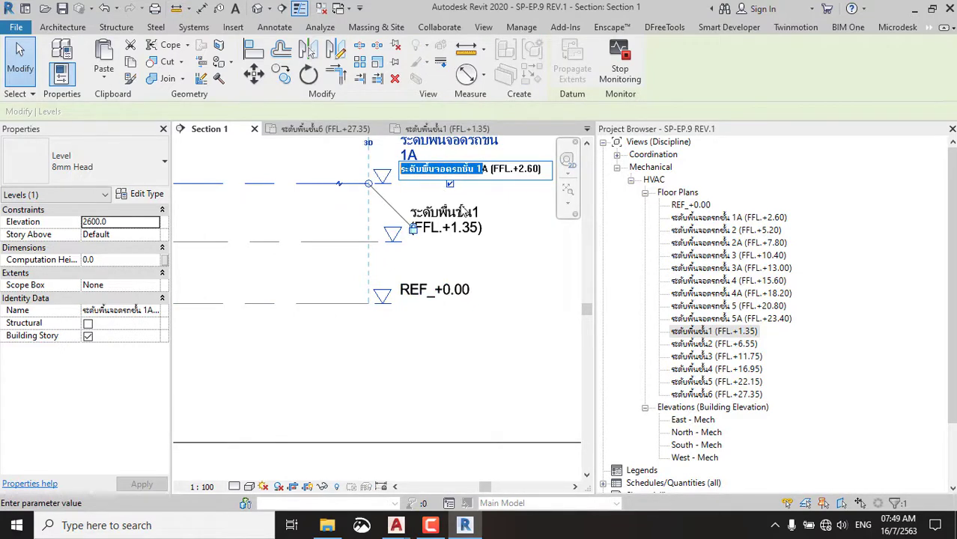
key("Escape")
Rename level REF_+0.00 to 'ระดับพื้นจอดรถชั้น 1 +0.00', renaming its floor plan too.
left_click(435, 290)
left_click(434, 289)
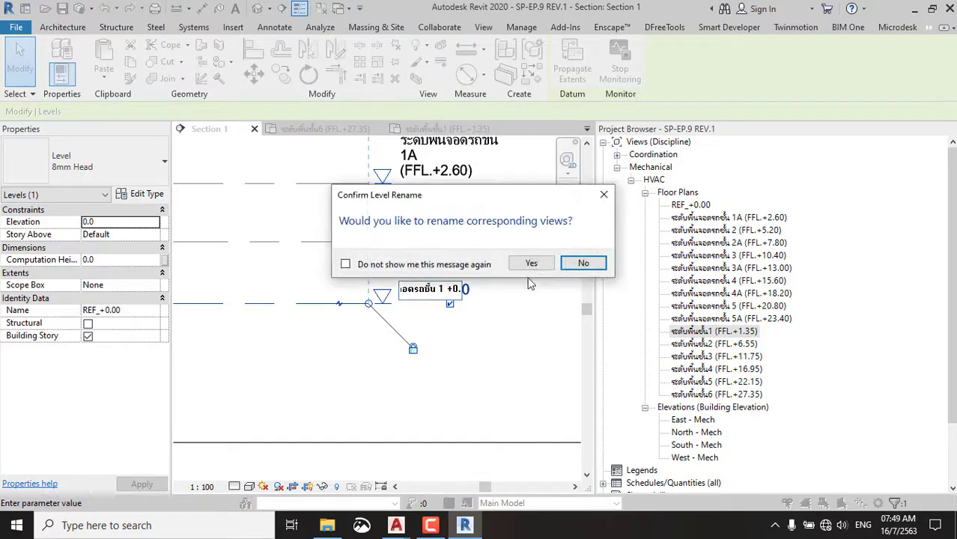
left_click(530, 262)
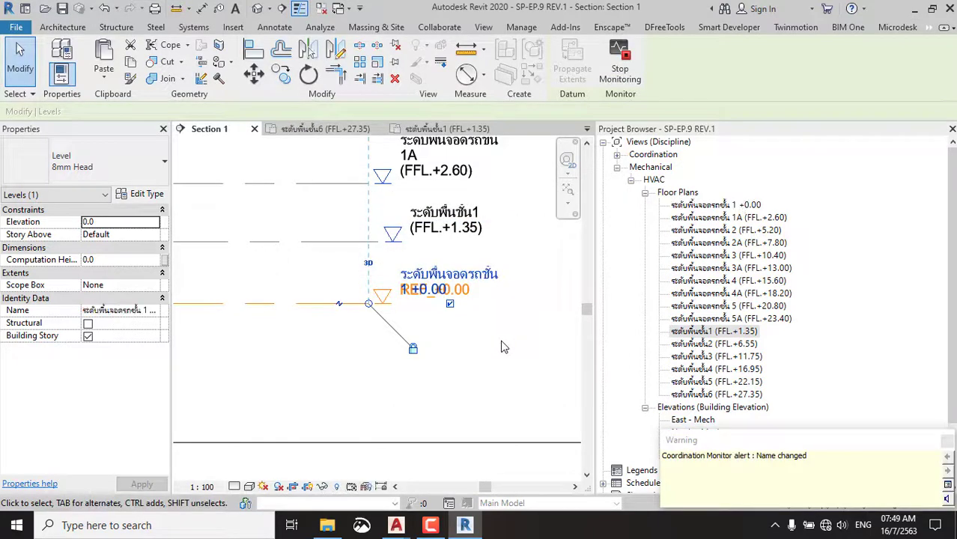
left_click(493, 282)
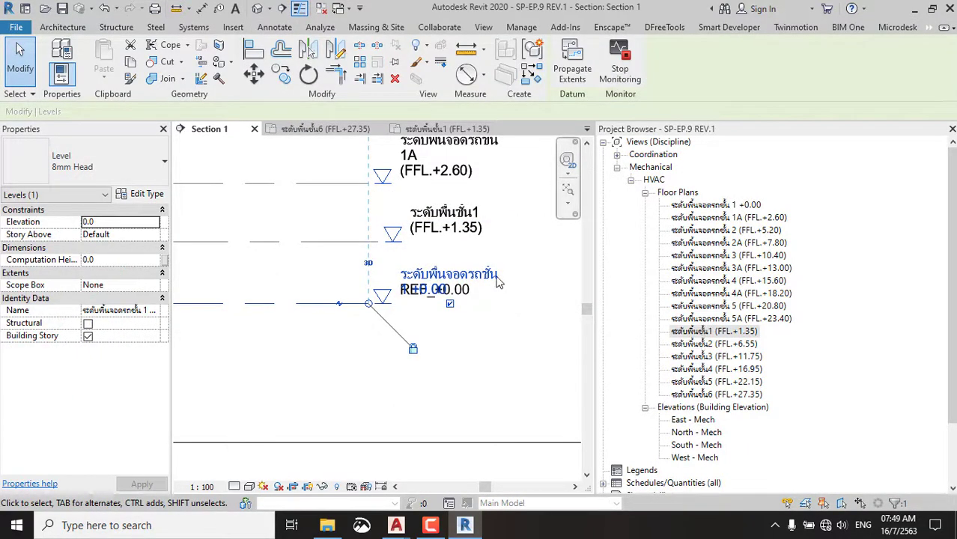
scroll(492, 262, "up", 3)
left_click(398, 353)
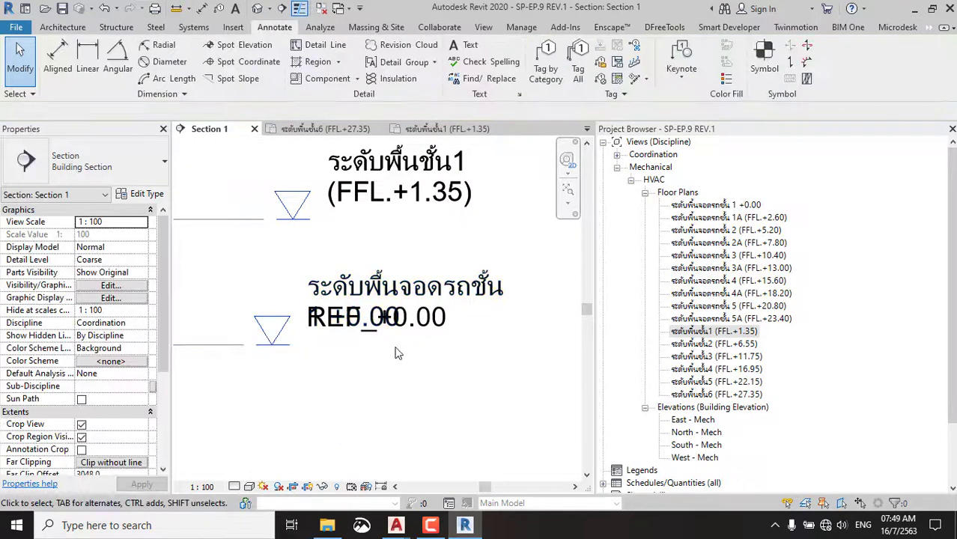
Recheck the renamed level's name and stretch its level line to the right.
left_click(314, 338)
left_click(363, 318)
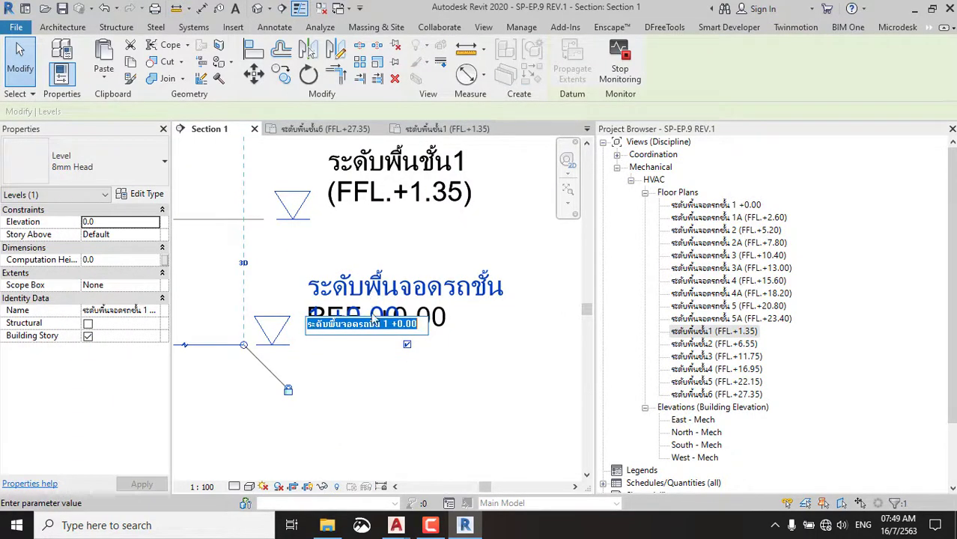
left_click(466, 352)
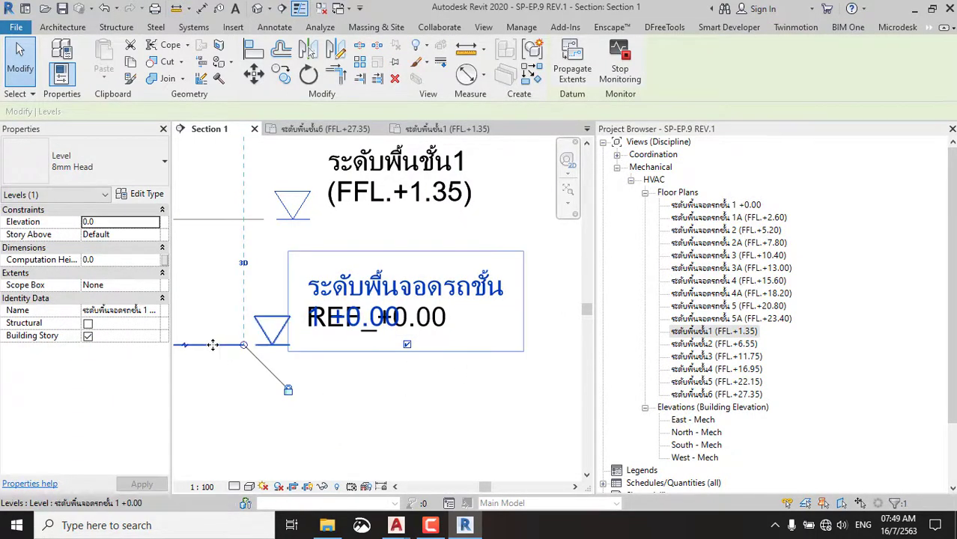
scroll(307, 346, "down", 1)
scroll(307, 346, "down", 1)
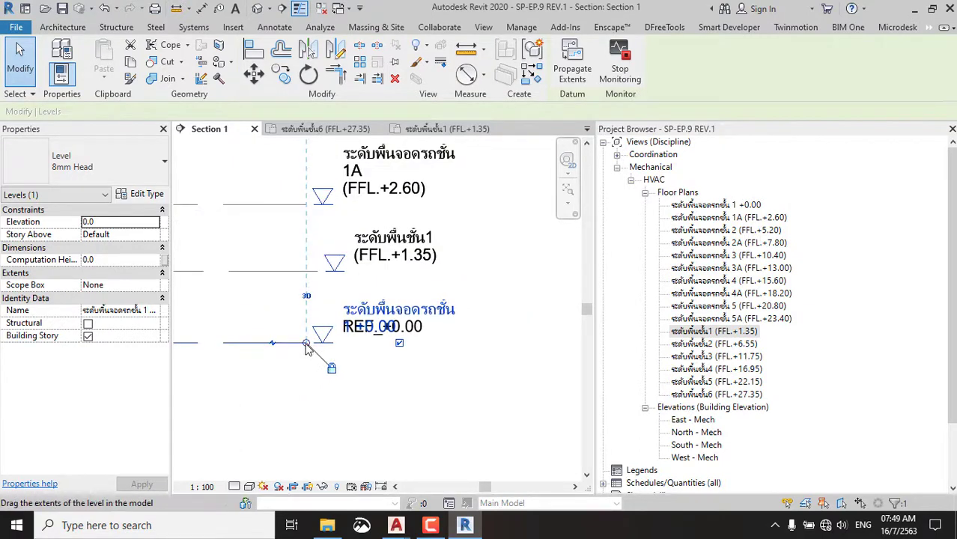
left_click_drag(307, 346, 448, 346)
Stretch the FFL.+1.35 level line to the right end, matching the other levels.
left_click(449, 379)
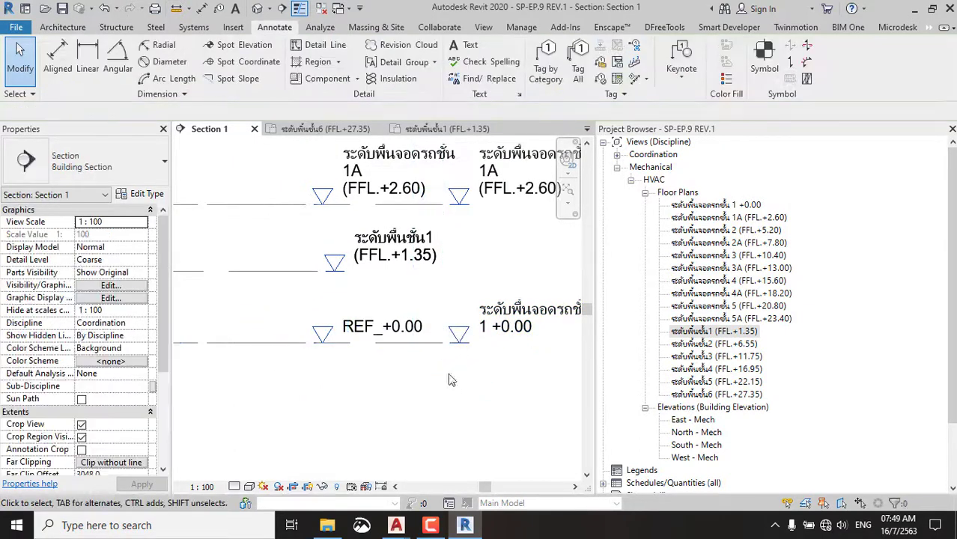
scroll(449, 380, "down", 2)
scroll(453, 298, "up", 1)
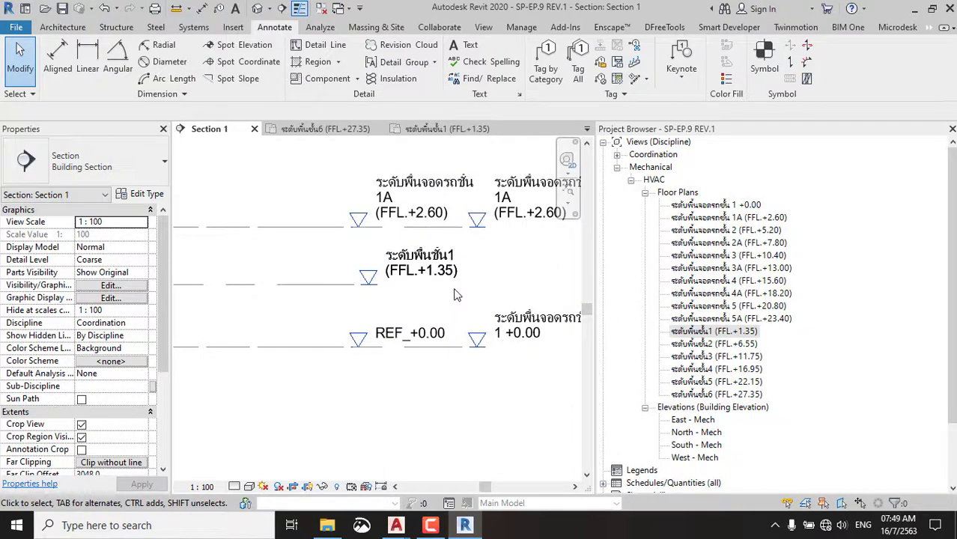
left_click(419, 264)
key("Escape")
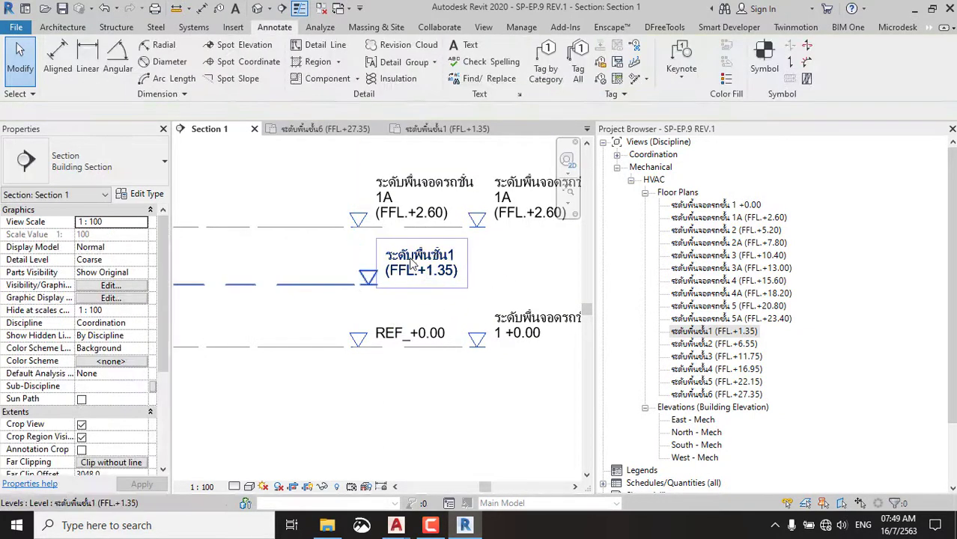
left_click(386, 289)
left_click(393, 292)
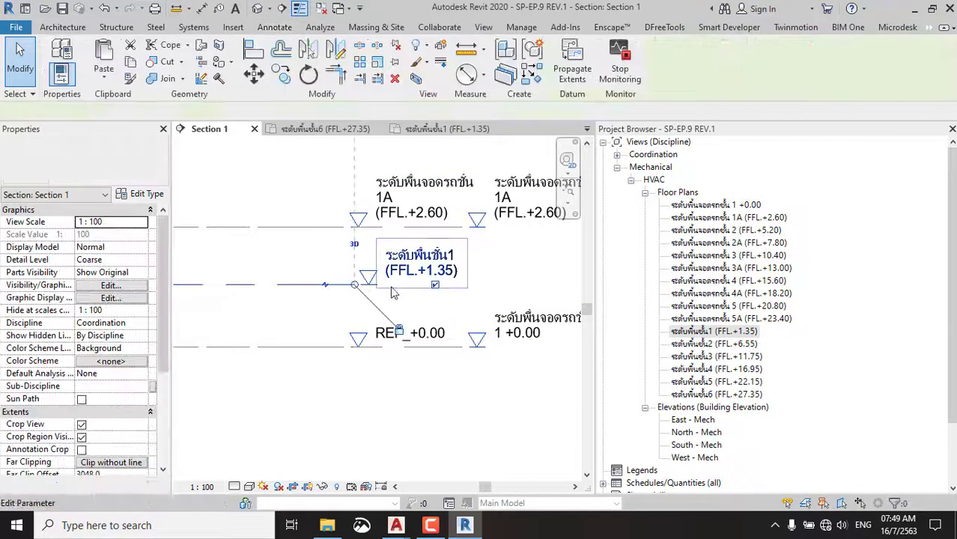
mouse_move(354, 285)
left_mouse_down()
mouse_move(498, 286)
mouse_move(463, 284)
left_mouse_up()
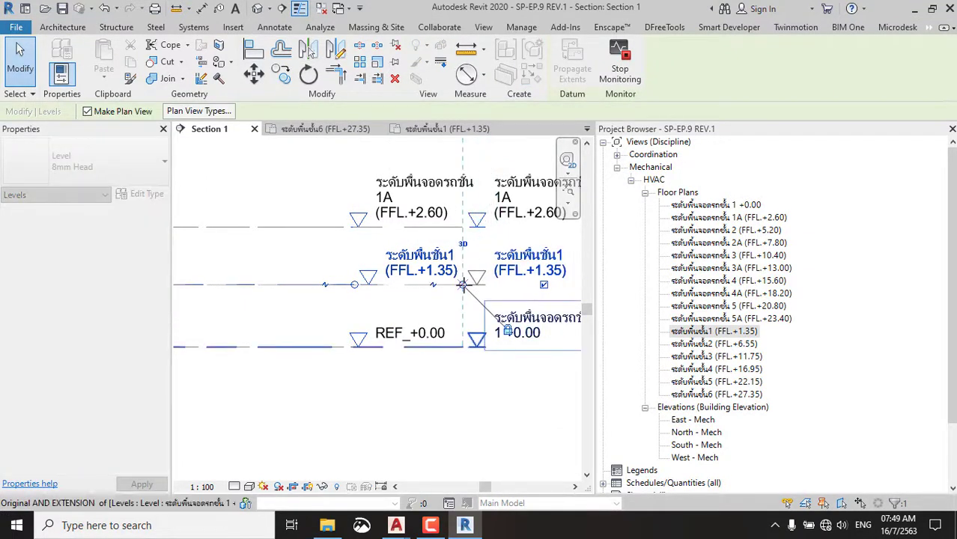
key("Escape")
Pan and zoom around Section 1 to check the extended level lines.
middle_click_drag(391, 349, 496, 336)
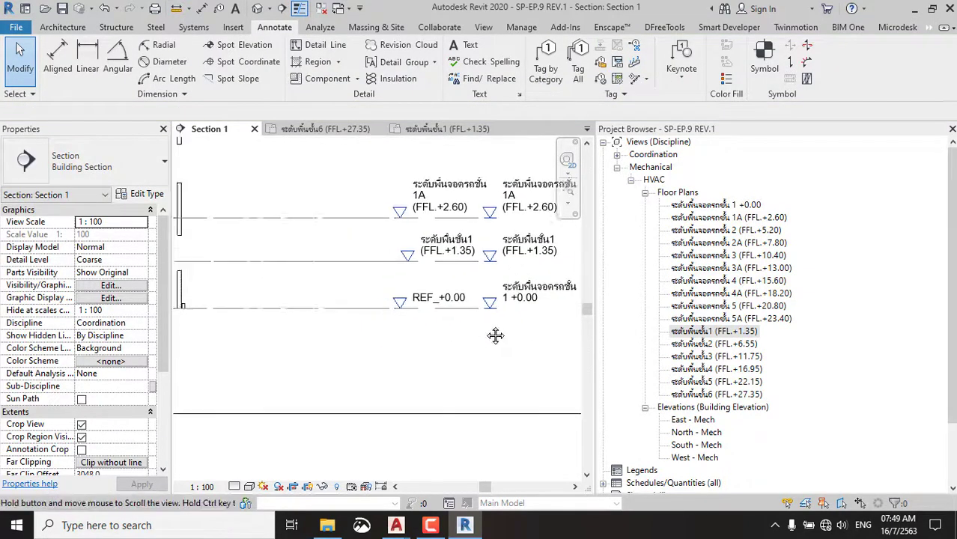
scroll(496, 335, "down", 2)
scroll(507, 330, "up", 2)
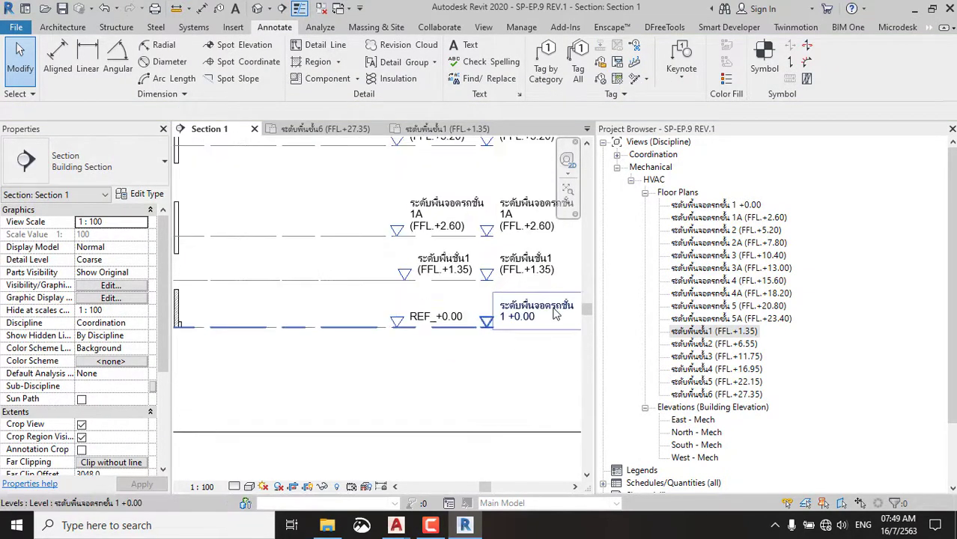
scroll(554, 314, "up", 2)
scroll(410, 288, "down", 2)
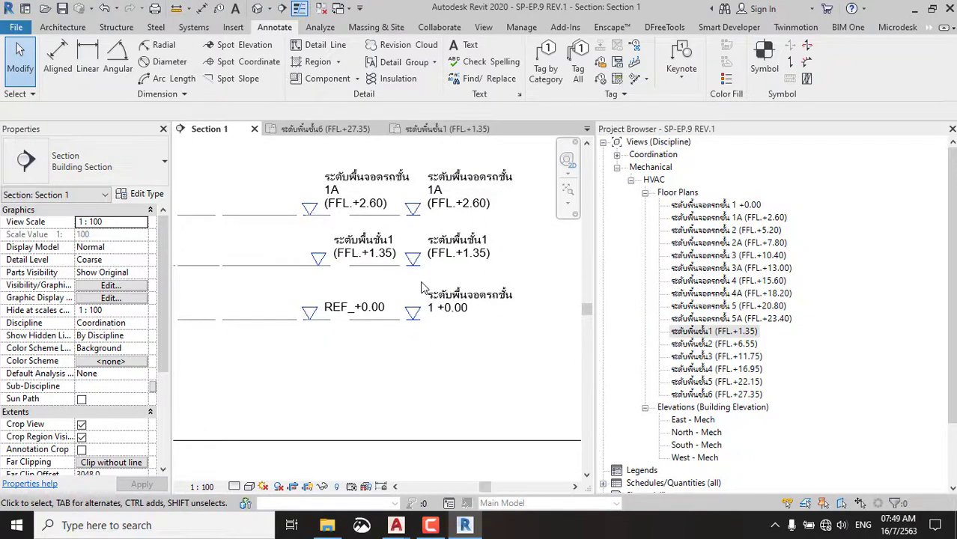
middle_click_drag(315, 327, 442, 327)
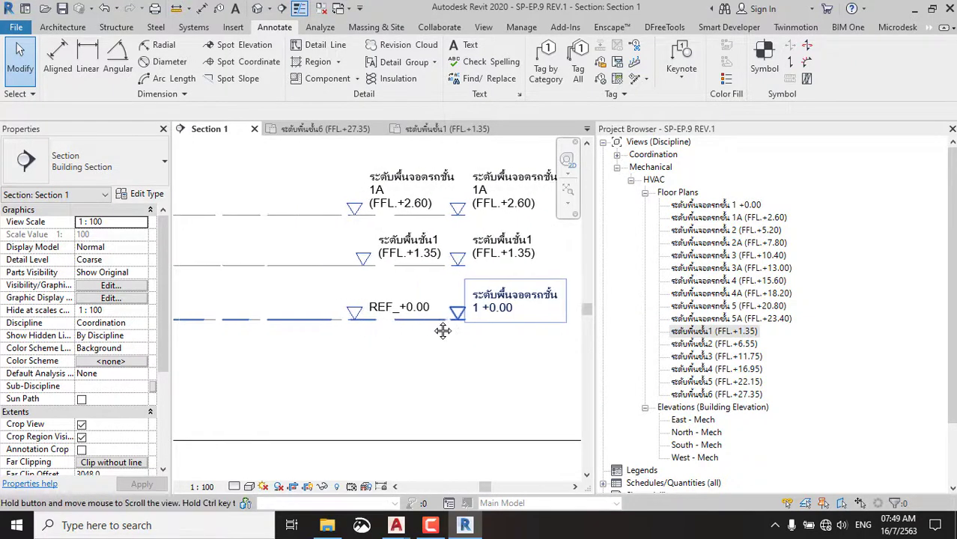
middle_click_drag(378, 329, 437, 335)
scroll(447, 310, "down", 1)
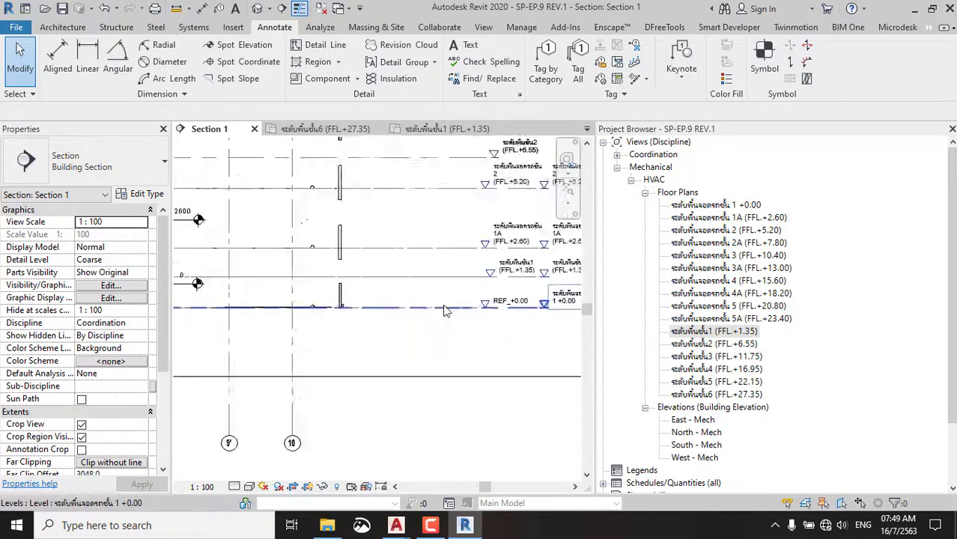
scroll(445, 310, "down", 1)
scroll(419, 313, "down", 1)
scroll(420, 313, "up", 1)
Open the ground-level parking floor plan +0.00 from the Project Browser.
left_click(427, 307)
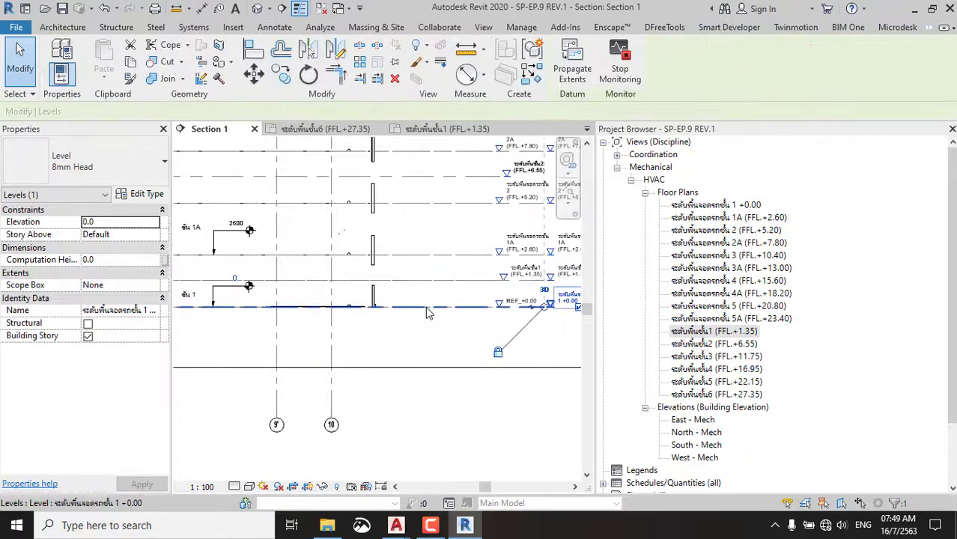
left_click(483, 27)
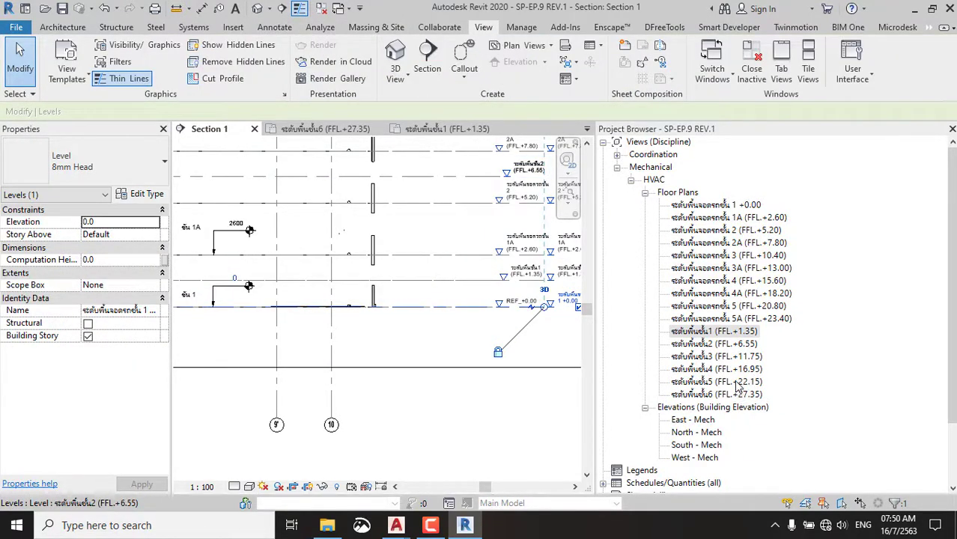
scroll(722, 326, "down", 1)
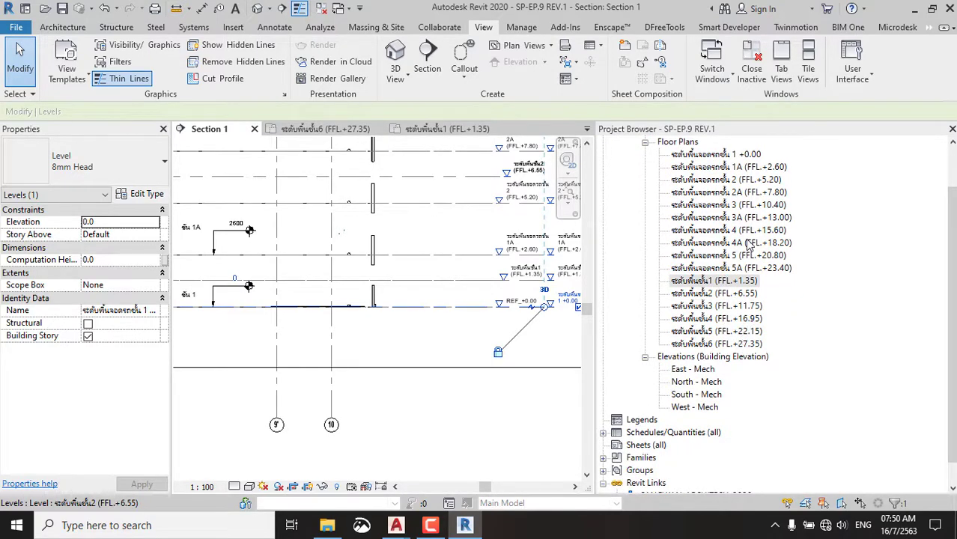
left_click(719, 155)
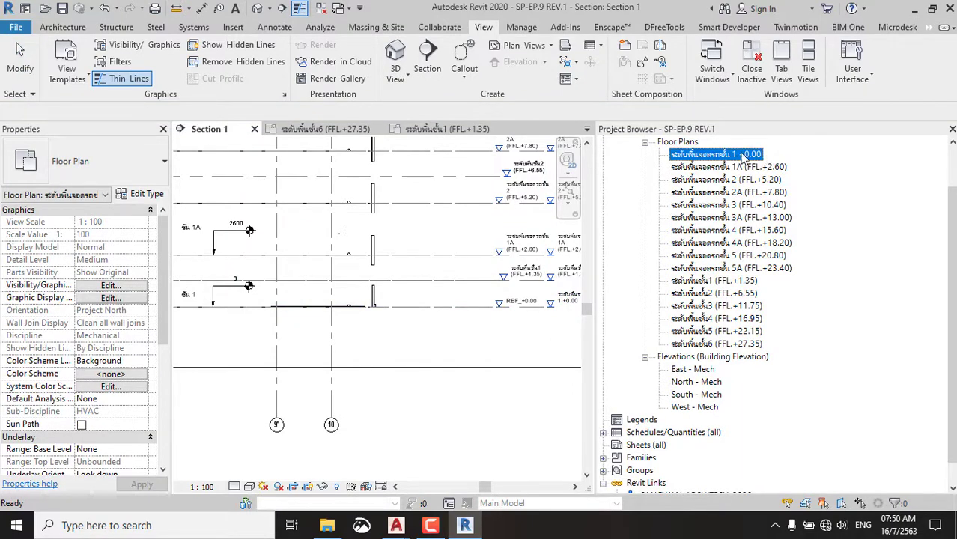
double_click(741, 154)
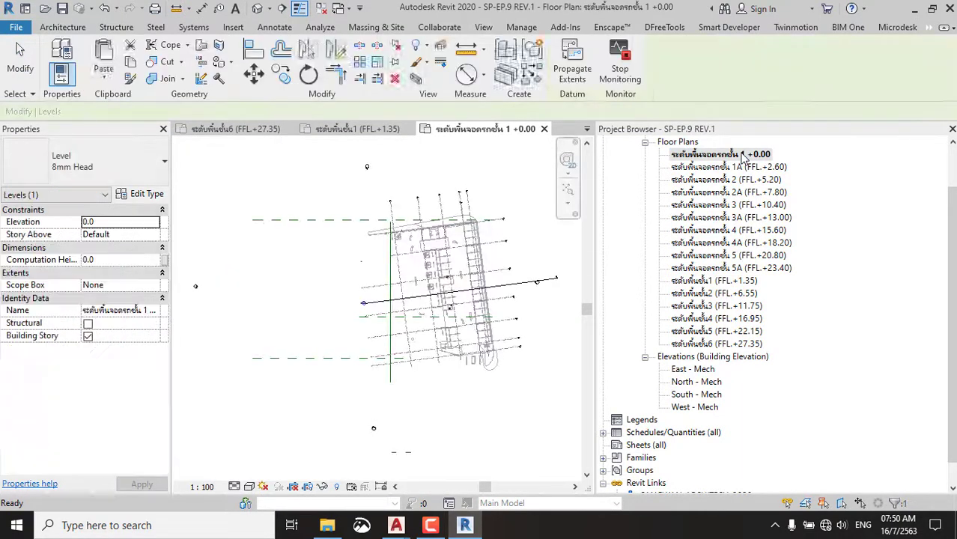
scroll(505, 297, "up", 4)
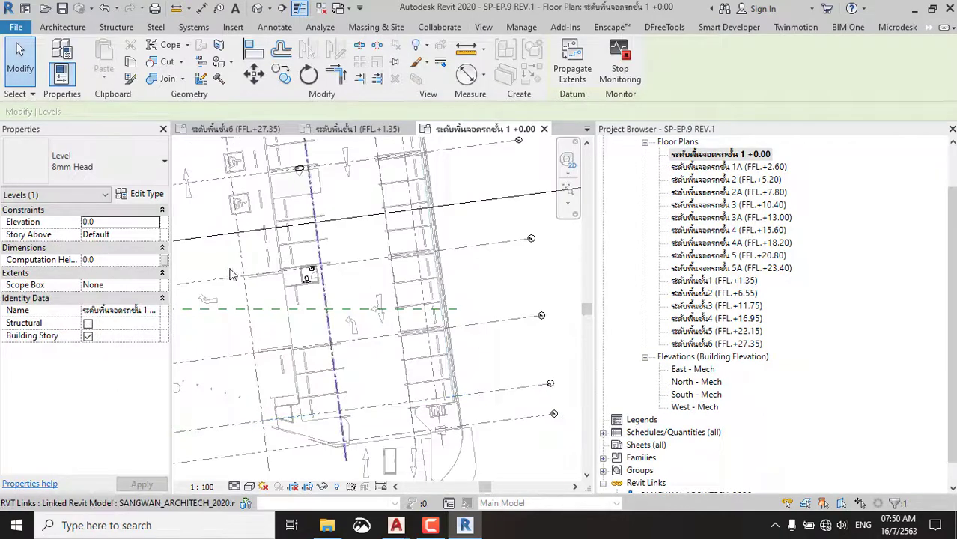
Close the sixth-floor plan tab and bring Section 1 back to the front.
left_click(502, 353)
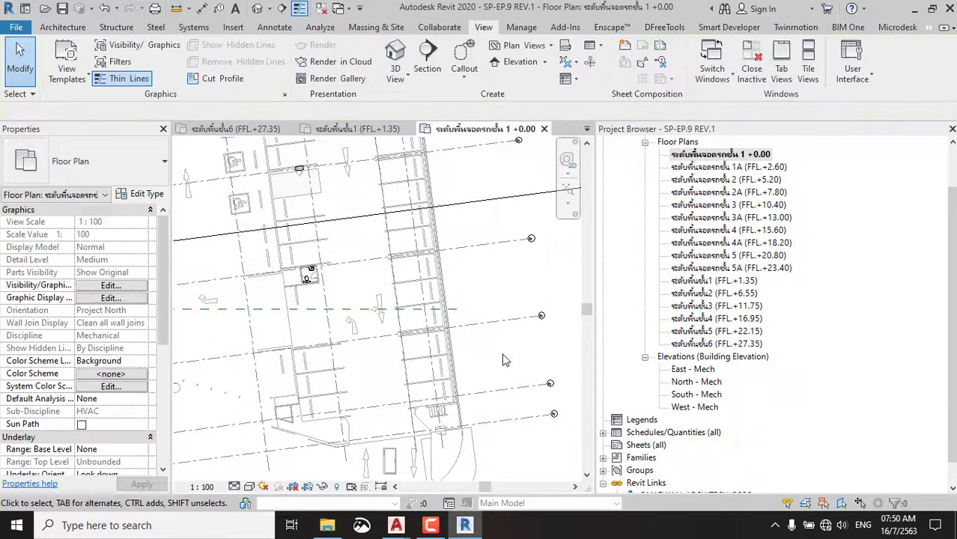
left_click(288, 128)
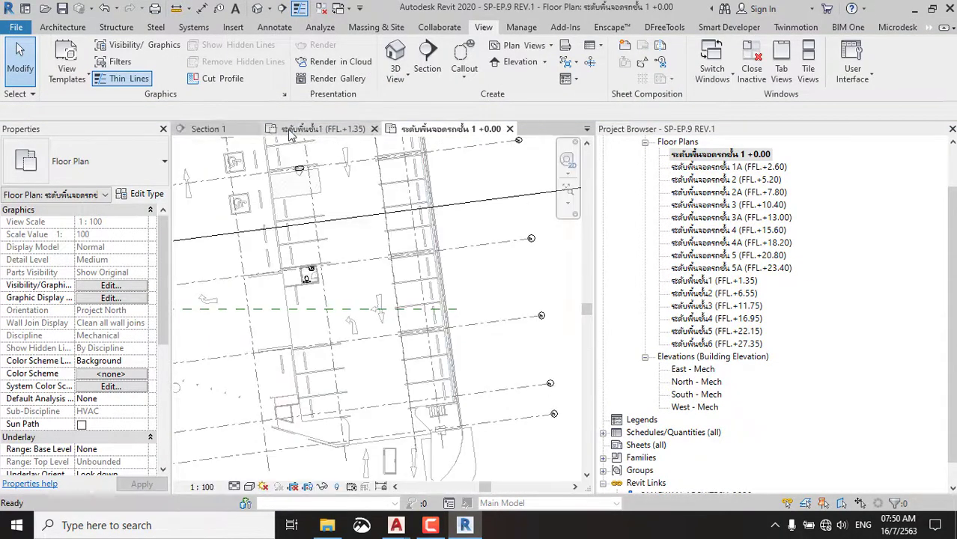
left_click(225, 132)
Select the +0.00 level in Section 1 to inspect it, then clear the selection.
scroll(295, 305, "down", 2)
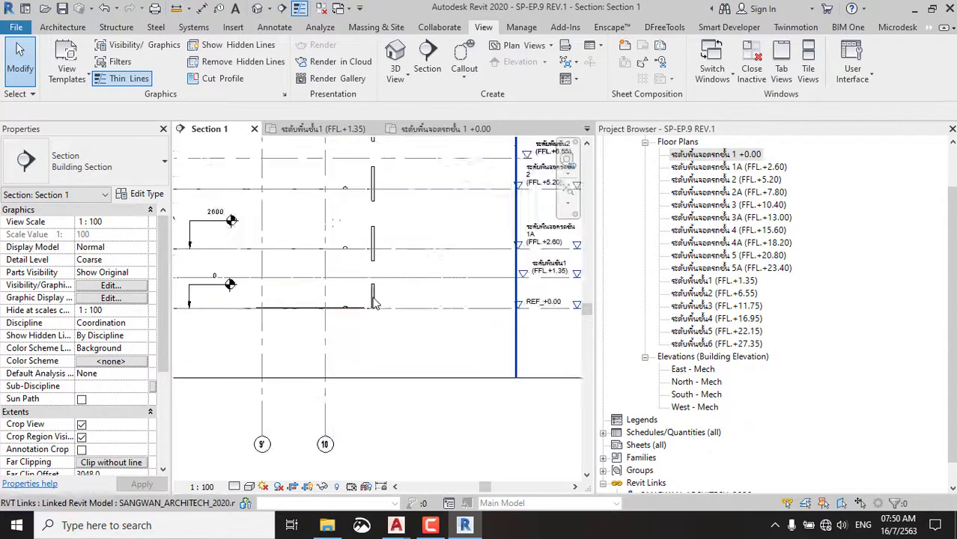
scroll(442, 311, "up", 3)
left_click(442, 305)
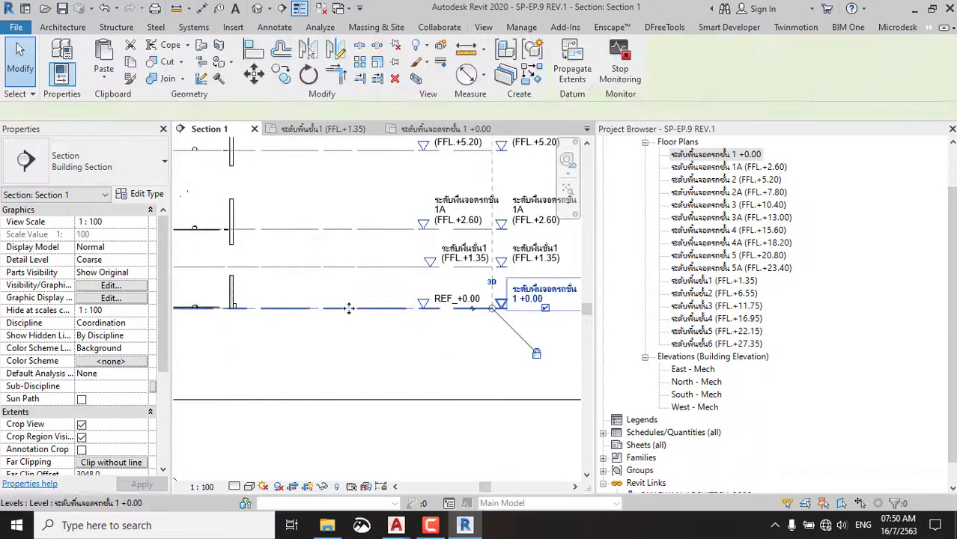
scroll(401, 303, "down", 1)
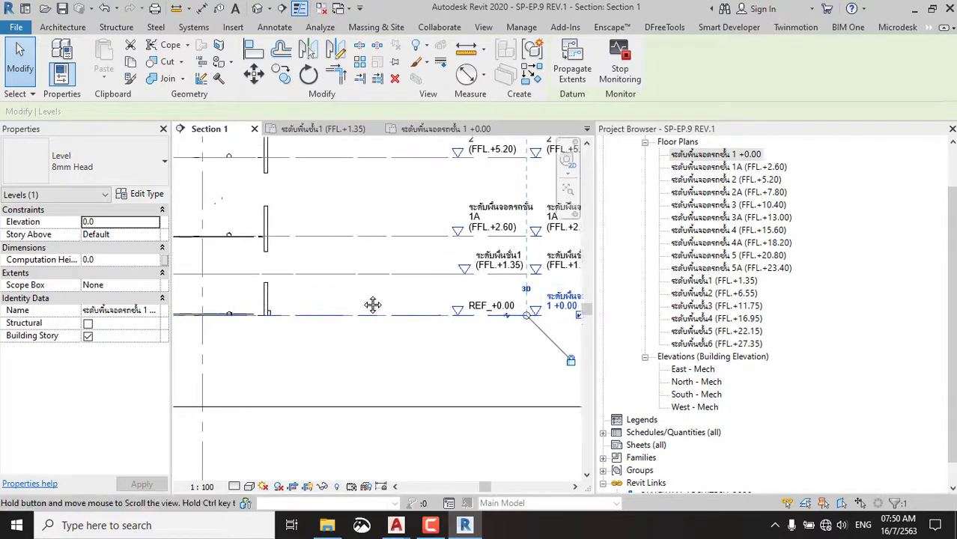
scroll(419, 307, "down", 1)
scroll(438, 322, "down", 1)
left_click(440, 341)
Pan Section 1 toward grids 9–10 and the level heads, then return to the +0.00 plan.
scroll(472, 307, "up", 1)
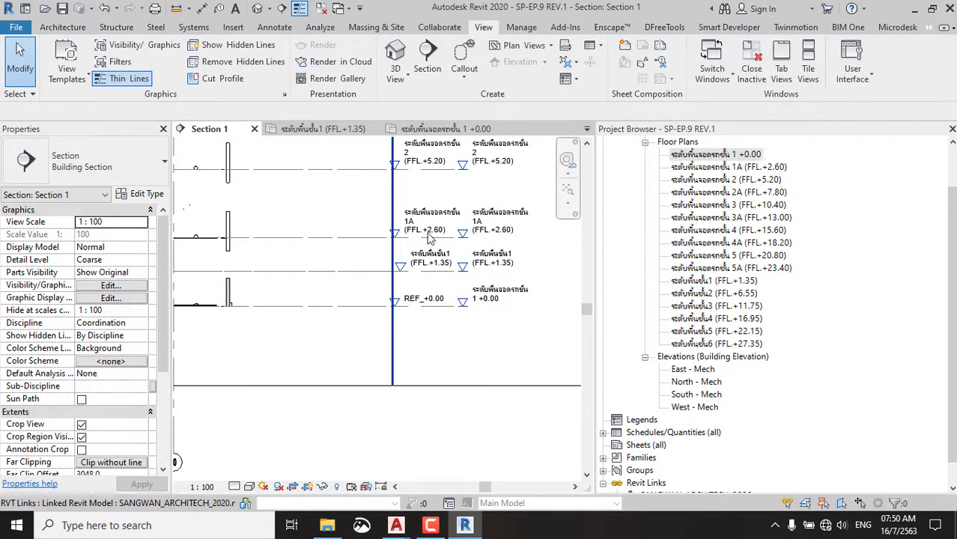
middle_click_drag(253, 247, 566, 251)
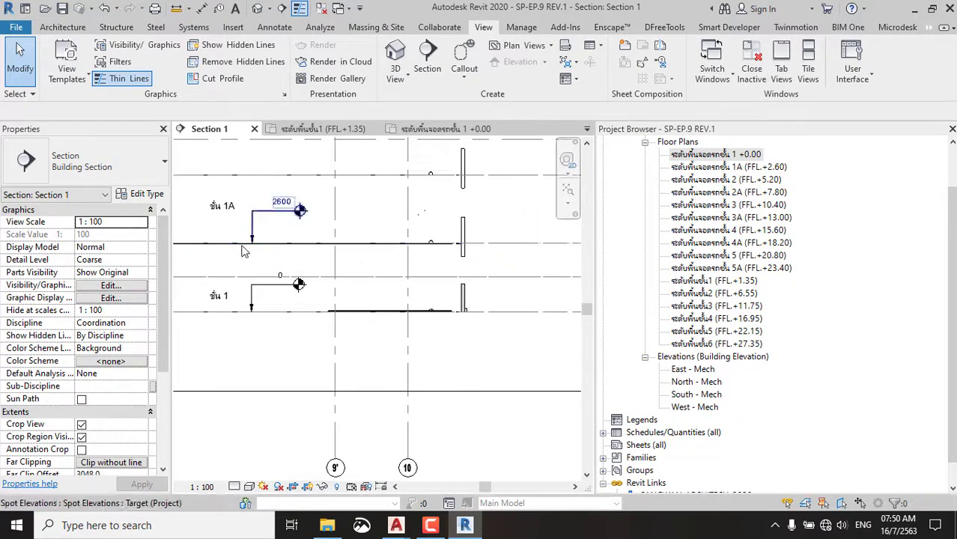
middle_click_drag(299, 247, 451, 267)
middle_click_drag(271, 275, 313, 278)
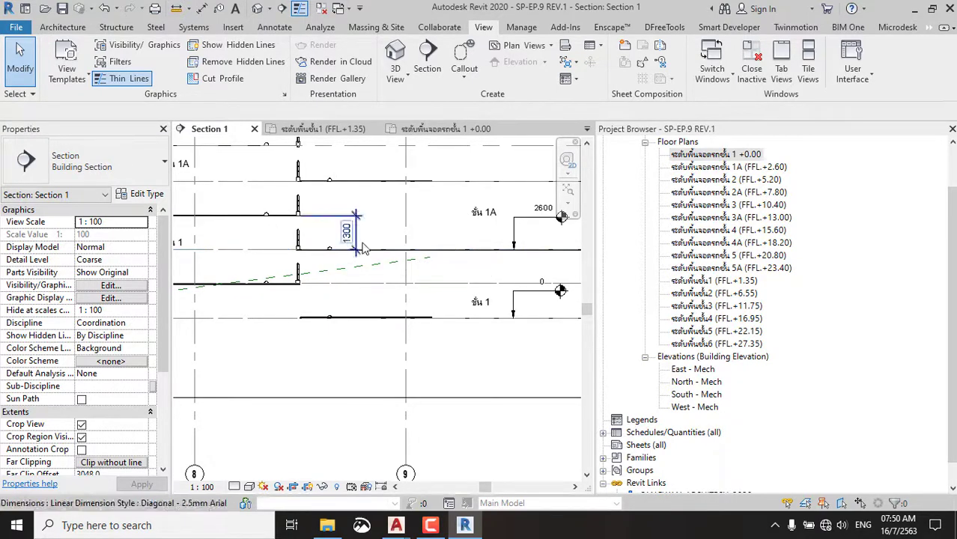
scroll(351, 249, "up", 3)
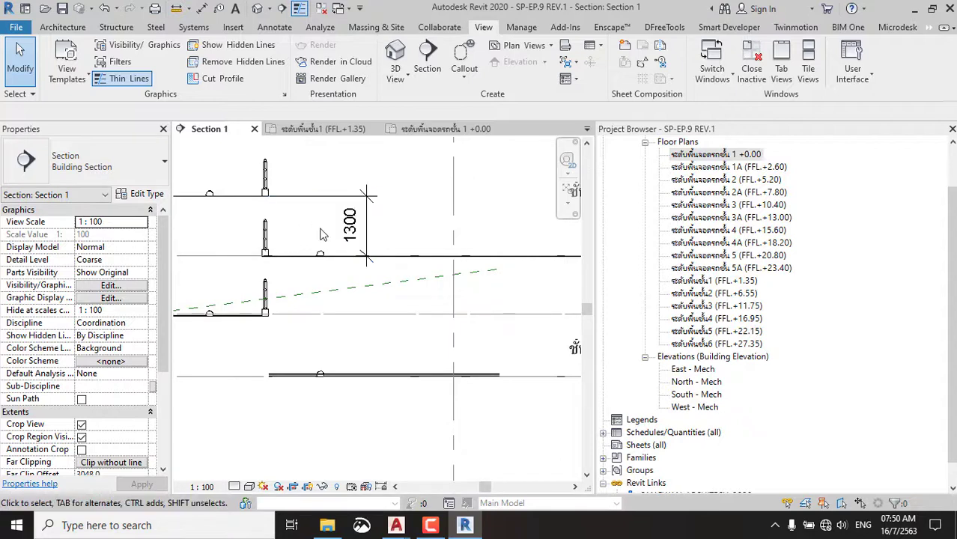
scroll(287, 227, "down", 2)
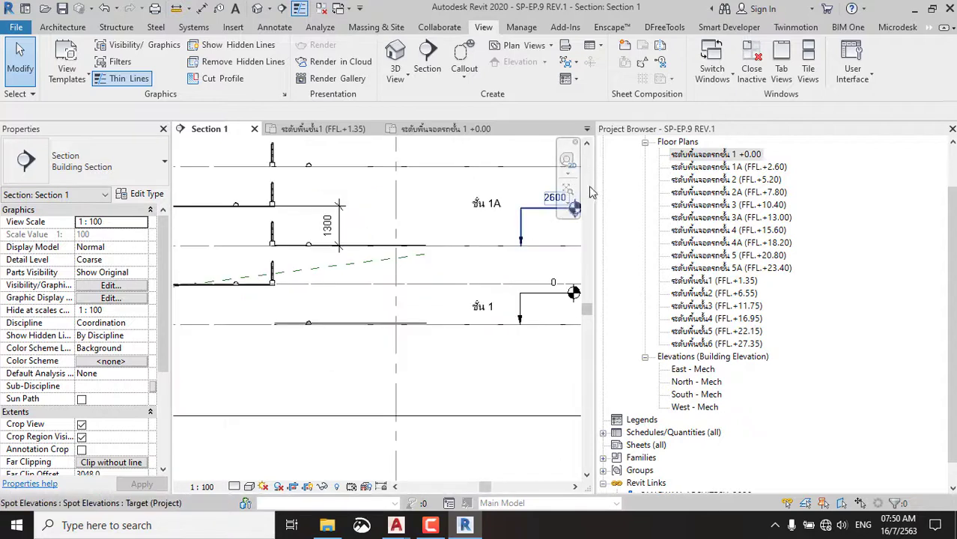
left_click(447, 130)
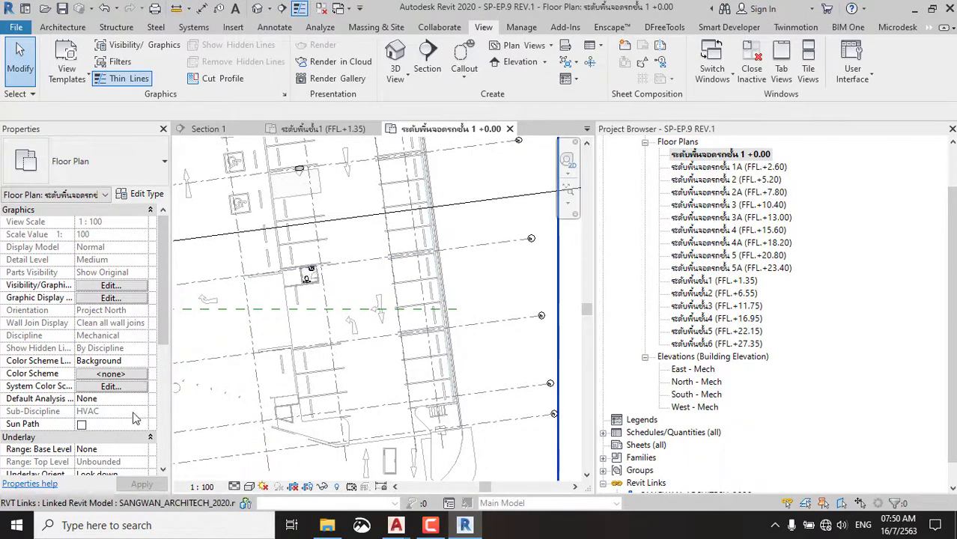
Remove the view template from the +0.00 parking plan by setting it to <None>.
scroll(134, 418, "down", 3)
scroll(130, 292, "down", 2)
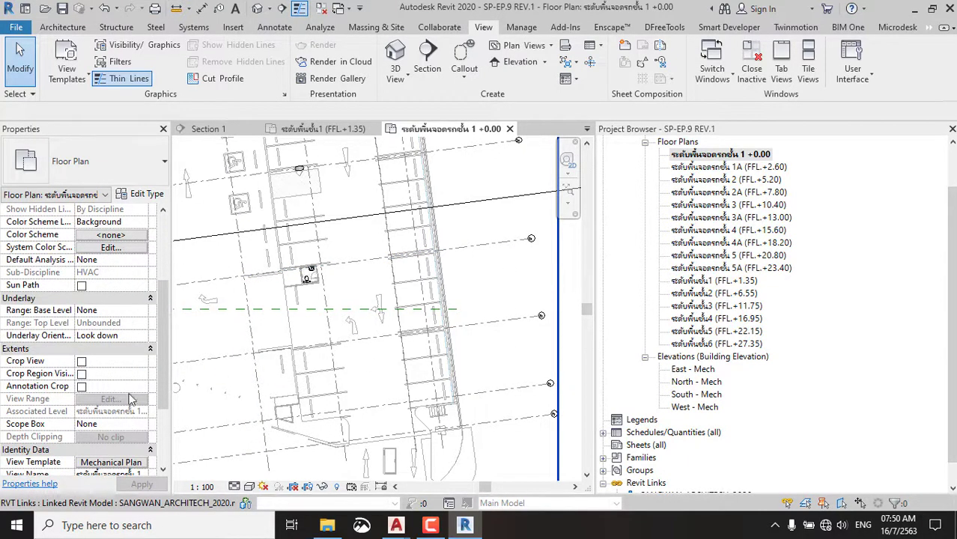
scroll(130, 400, "down", 1)
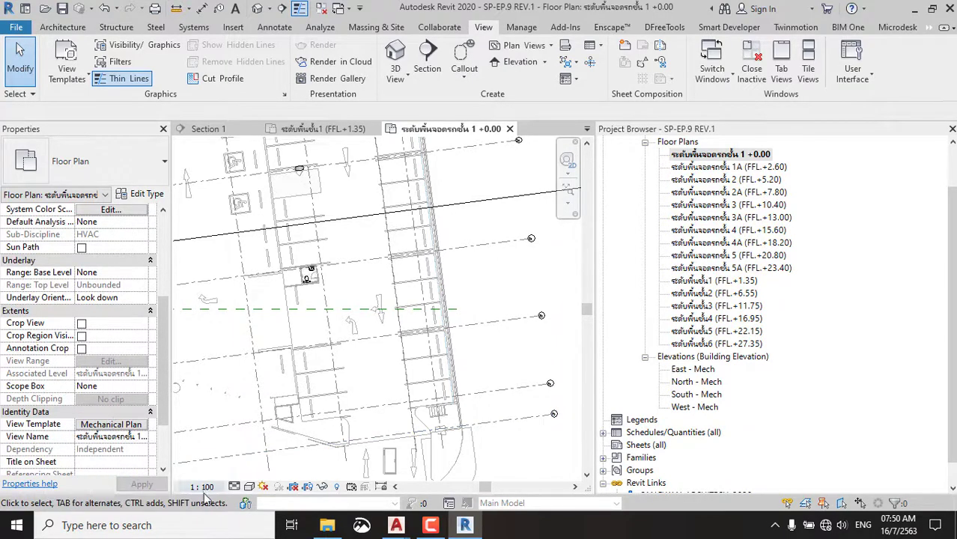
left_click(236, 486)
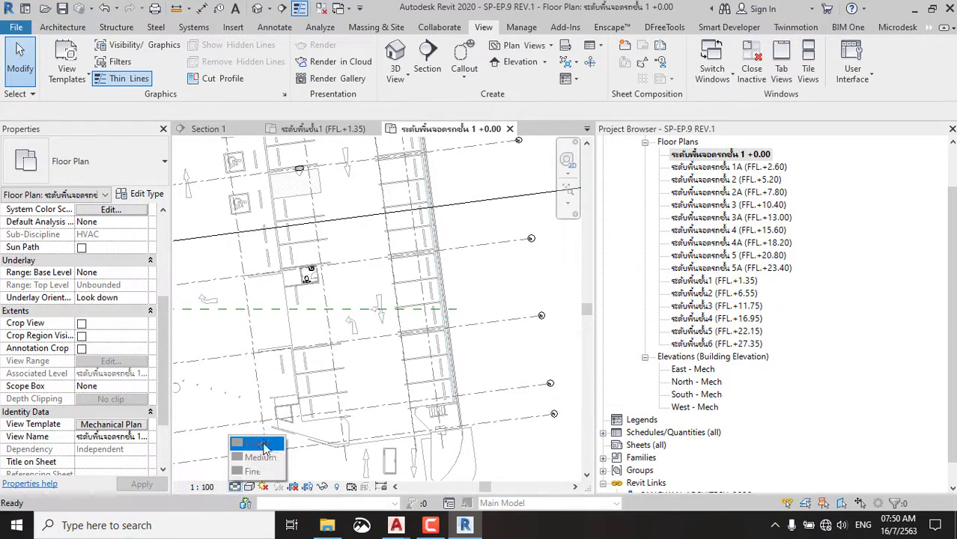
left_click(127, 424)
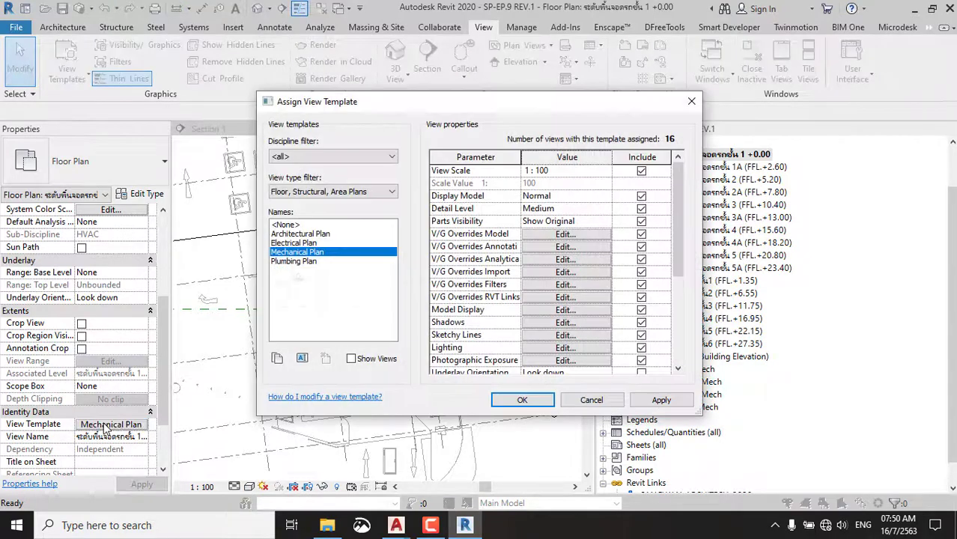
key("Home")
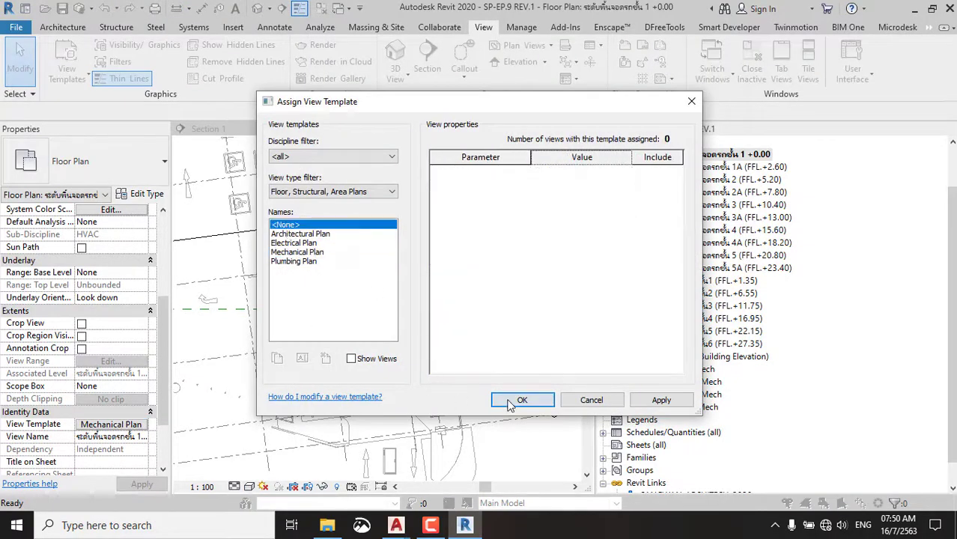
left_click(522, 400)
Set the plan's view range top to level 1A with a 1300 offset.
left_click(126, 365)
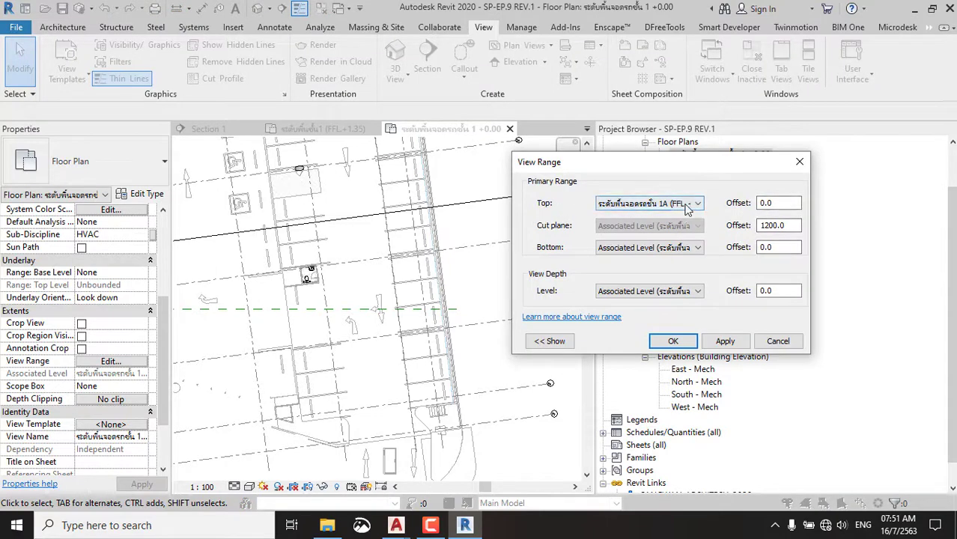
left_click(698, 205)
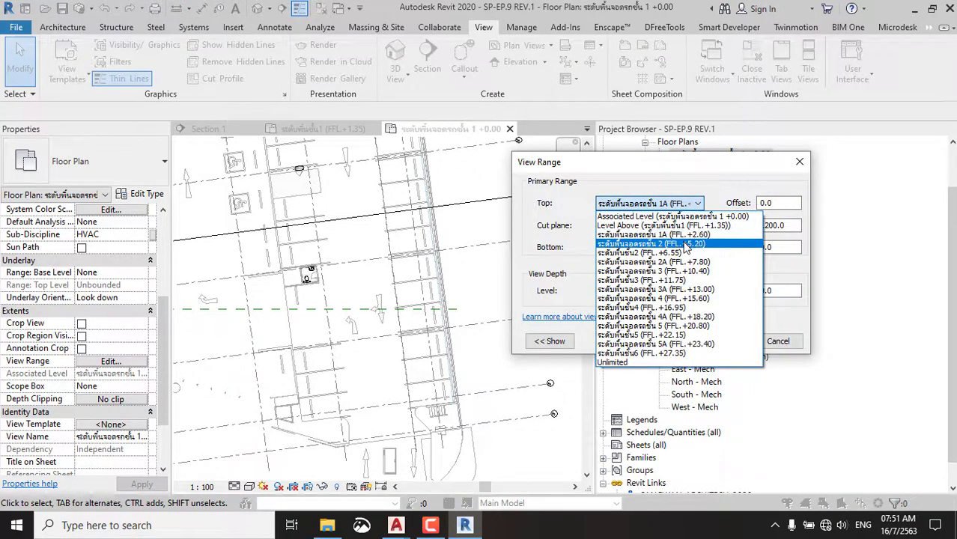
left_click(686, 238)
type("1300")
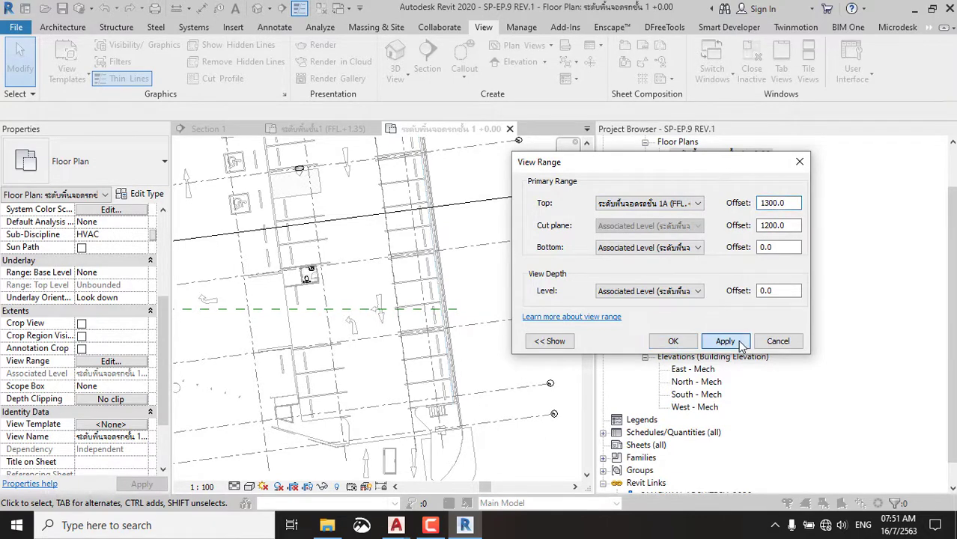
left_click(673, 342)
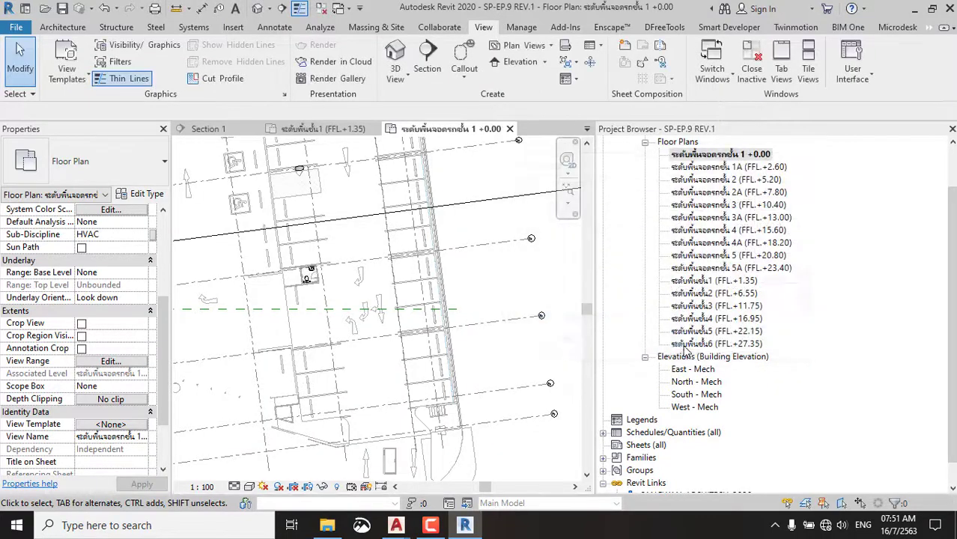
scroll(527, 294, "down", 2)
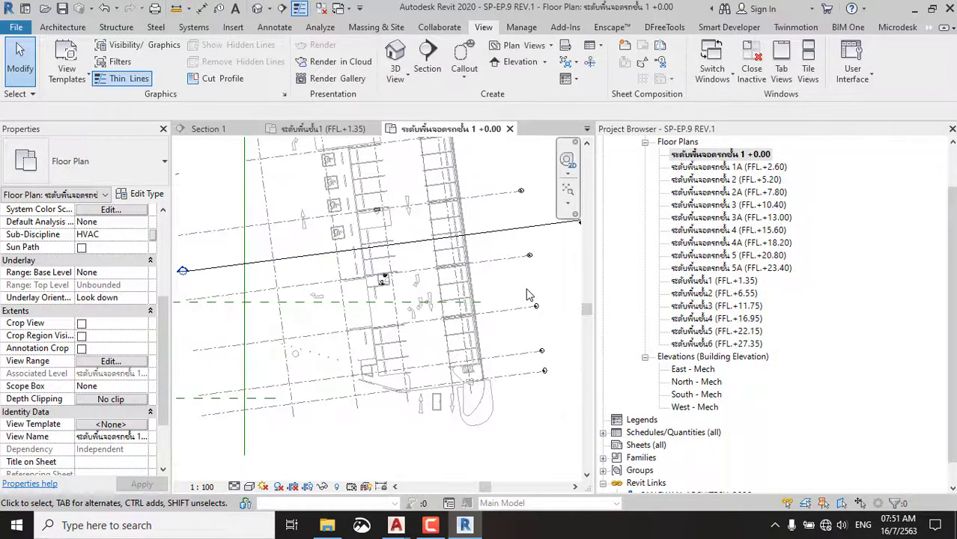
scroll(527, 294, "up", 2)
scroll(438, 304, "up", 2)
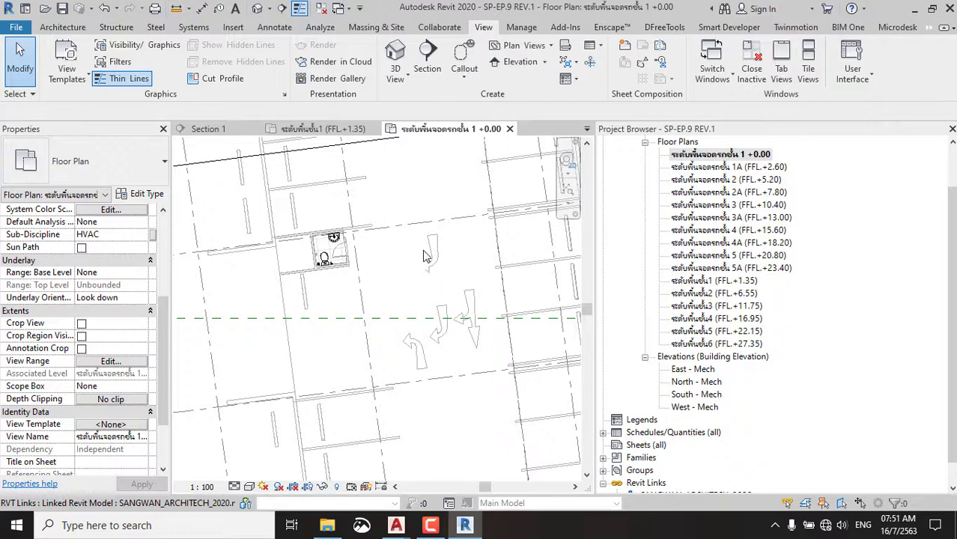
left_click(224, 132)
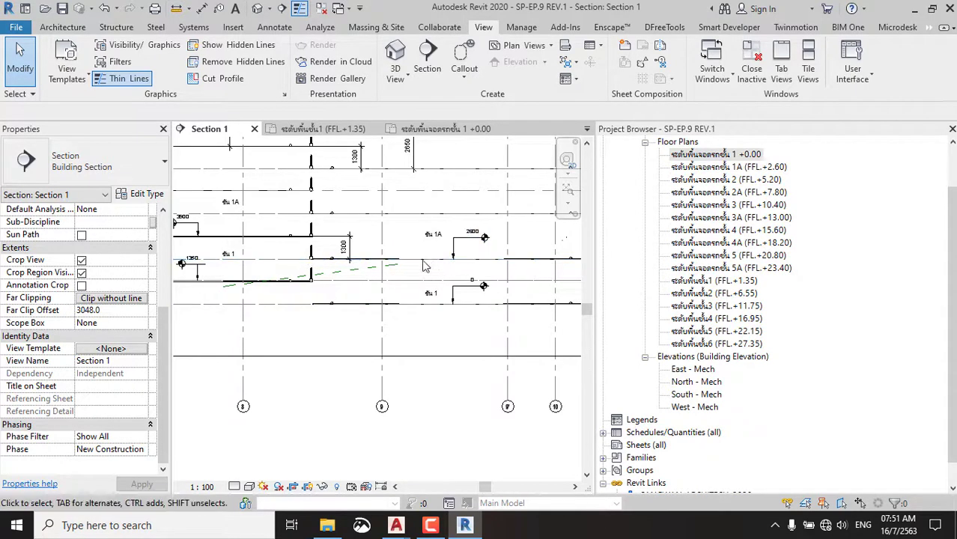
scroll(315, 262, "up", 2)
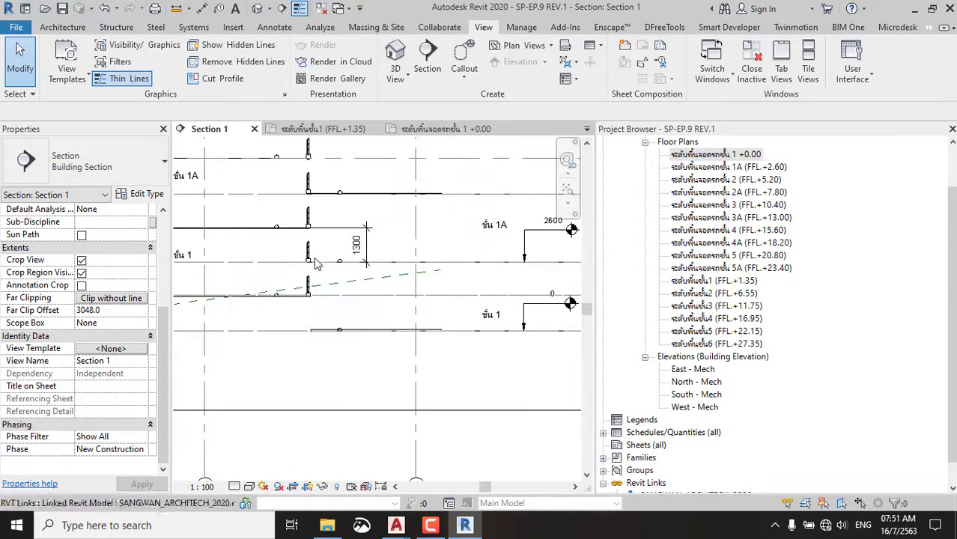
scroll(314, 266, "down", 1)
scroll(314, 266, "down", 1)
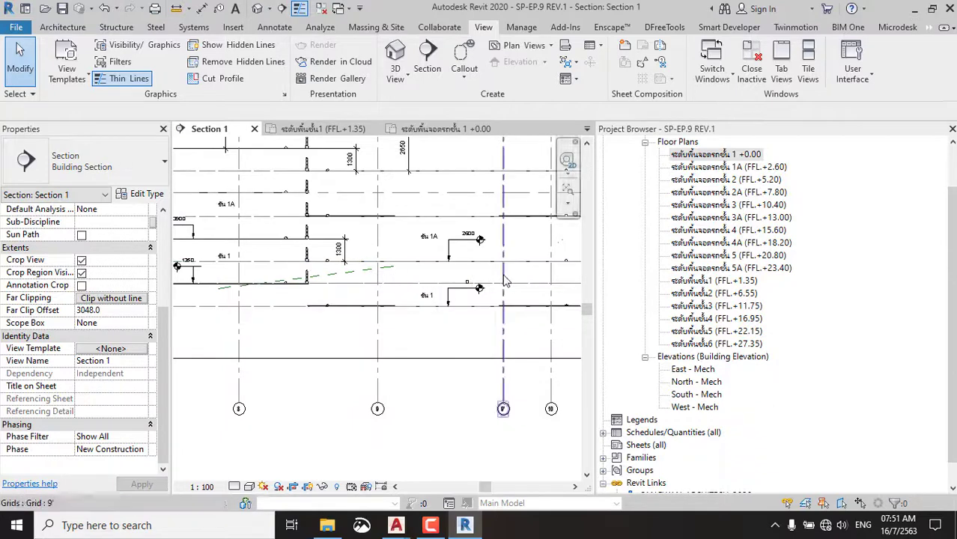
middle_click_drag(506, 281, 442, 288)
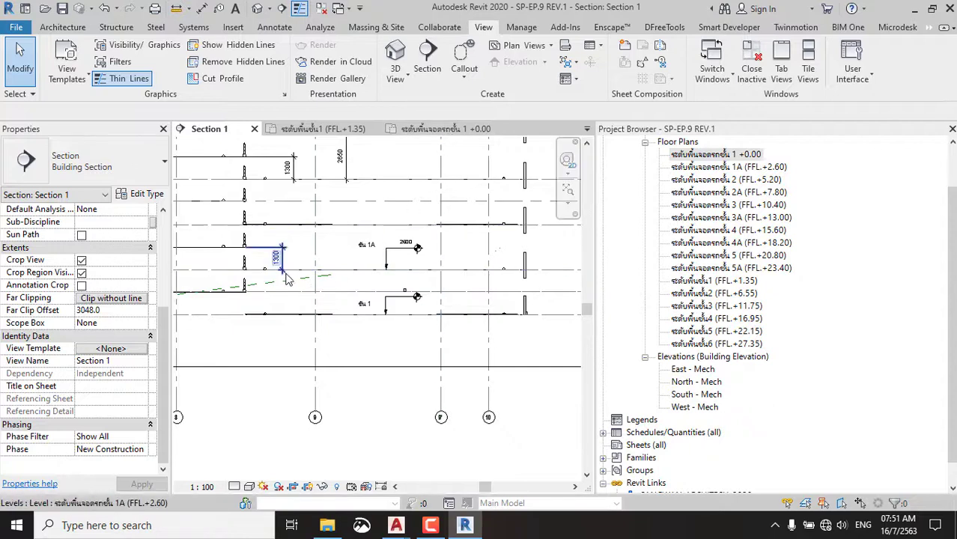
scroll(277, 266, "up", 2)
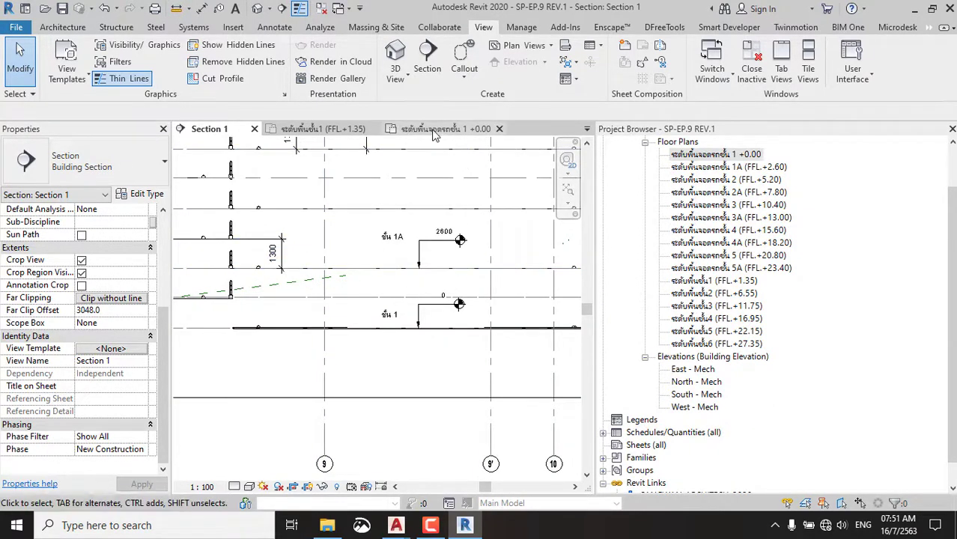
mouse_move(441, 129)
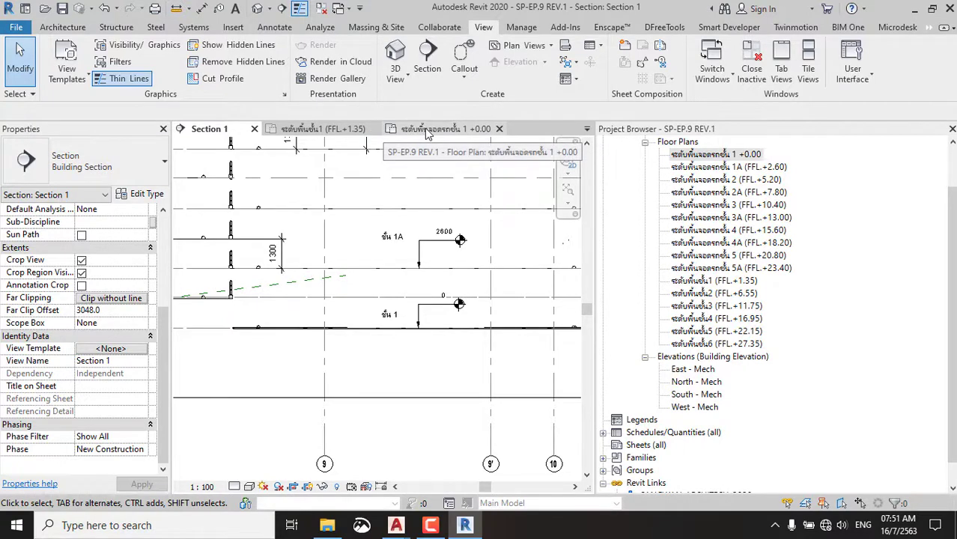
left_click(426, 131)
scroll(372, 263, "down", 3)
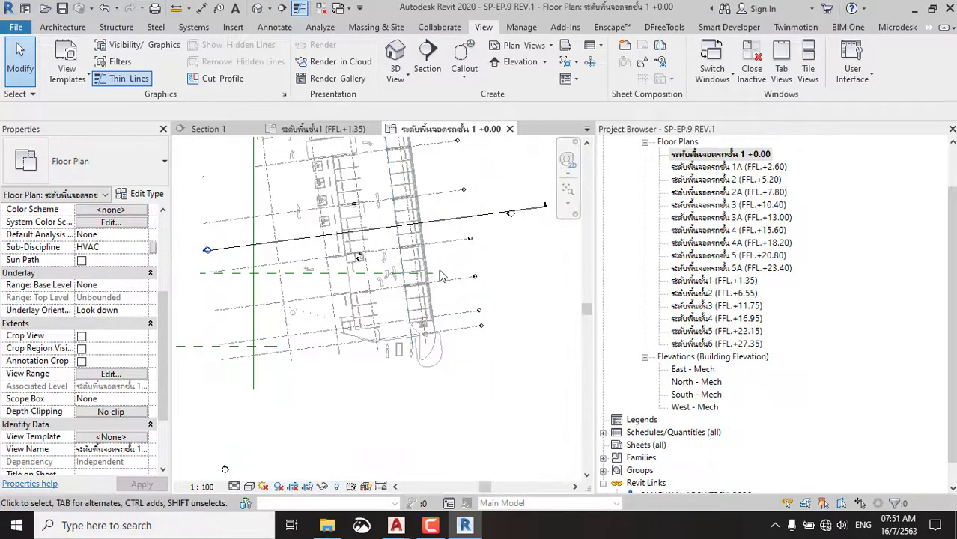
Set the +0.00 plan's orientation to True North, then bring up the FFL +1.35 plan.
middle_click_drag(501, 188, 488, 244)
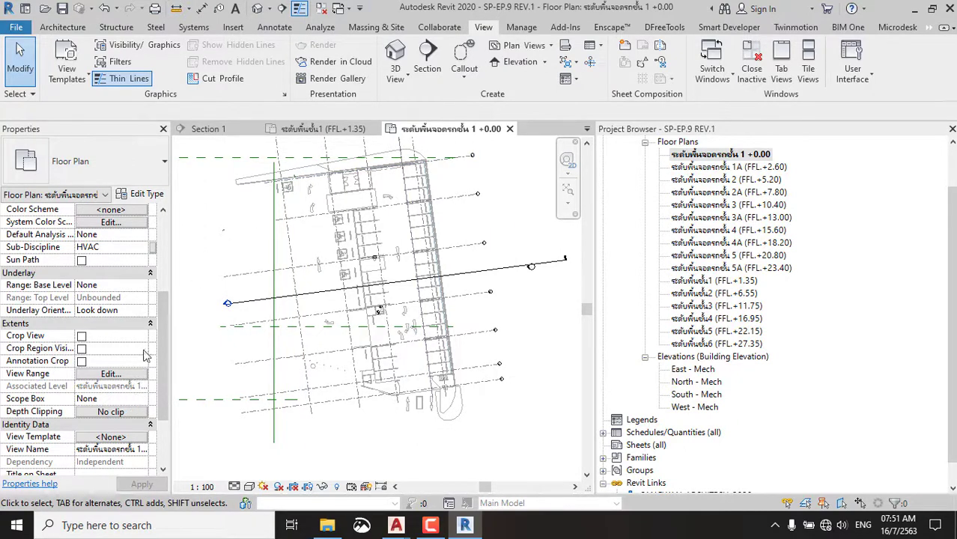
scroll(137, 297, "up", 1)
scroll(138, 292, "down", 1)
scroll(136, 270, "up", 4)
left_click(145, 311)
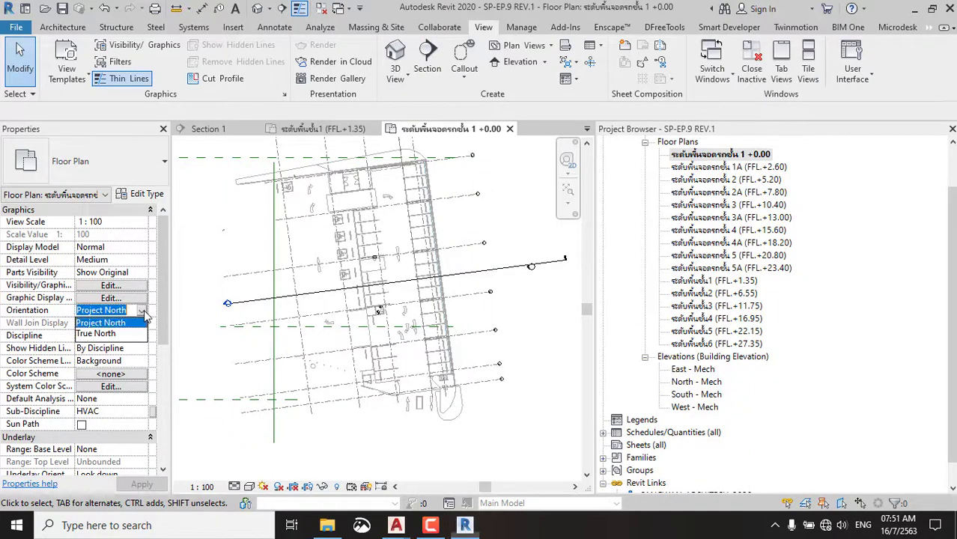
left_click(109, 334)
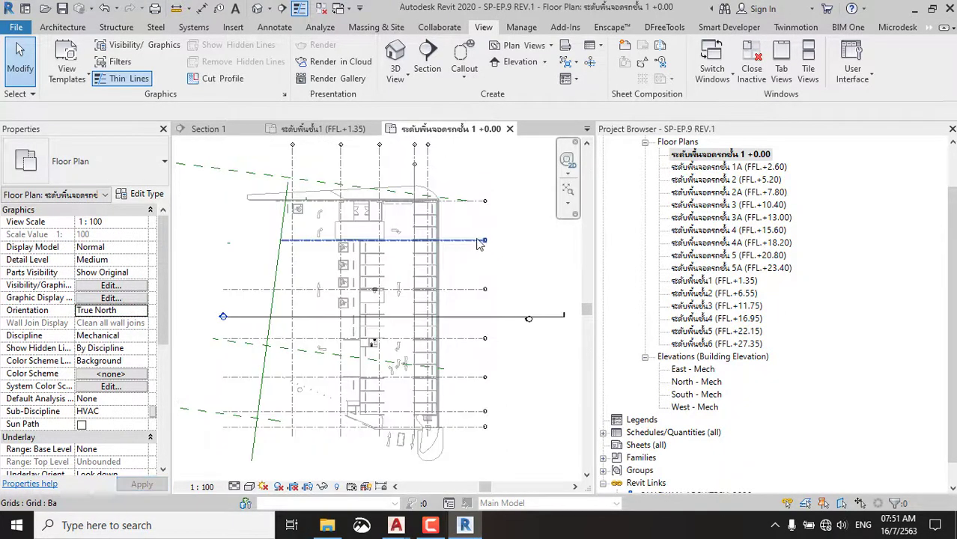
left_click(360, 133)
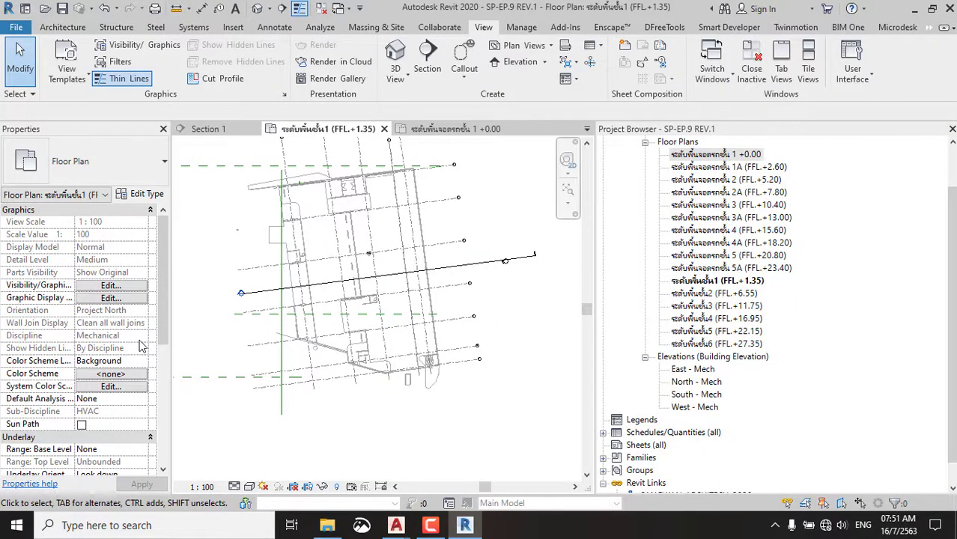
Set the FFL +1.35 plan's view template to <None>.
scroll(160, 433, "down", 5)
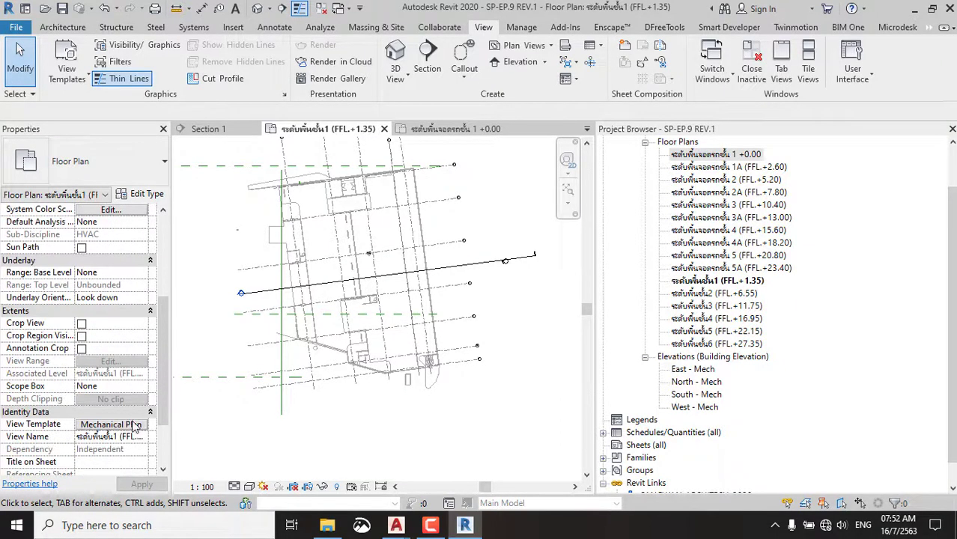
left_click(110, 424)
key("Up")
key("Up")
key("Up")
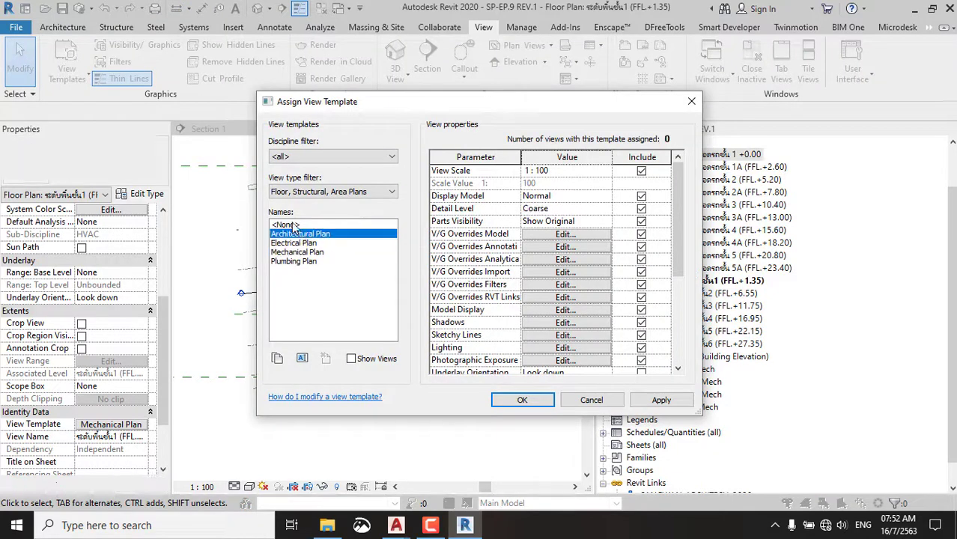
left_click(523, 399)
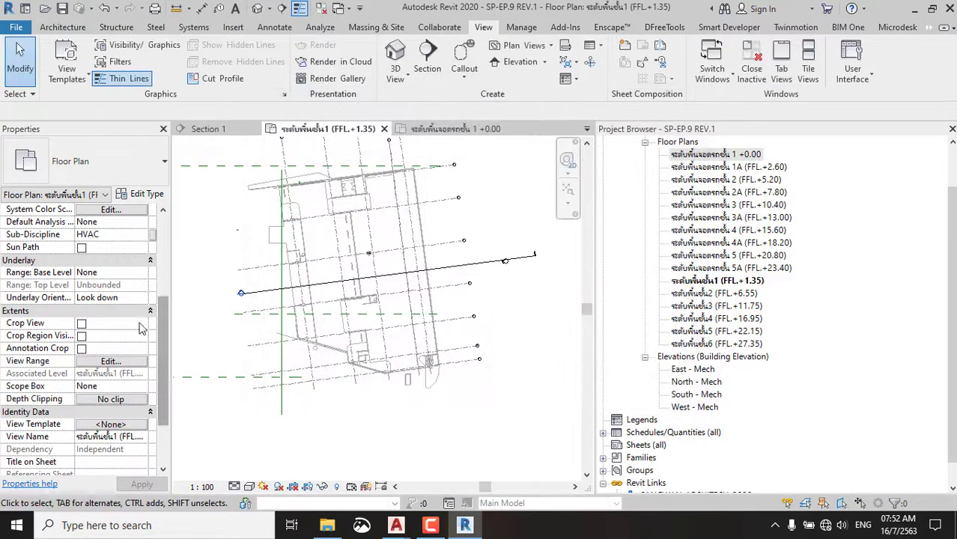
Orient the FFL +1.35 plan to True North and return to the ground-floor plan.
scroll(148, 358, "up", 3)
scroll(147, 358, "up", 2)
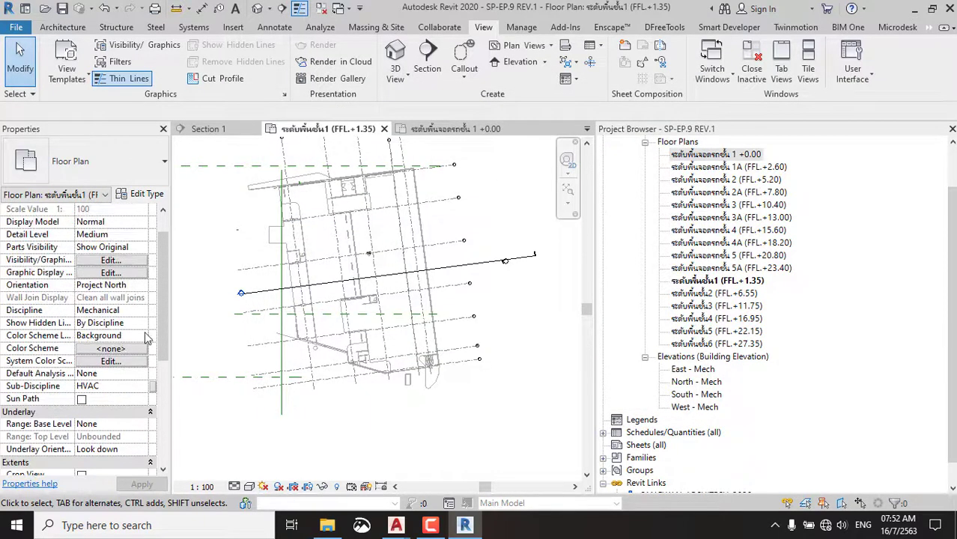
left_click(142, 285)
left_click(108, 310)
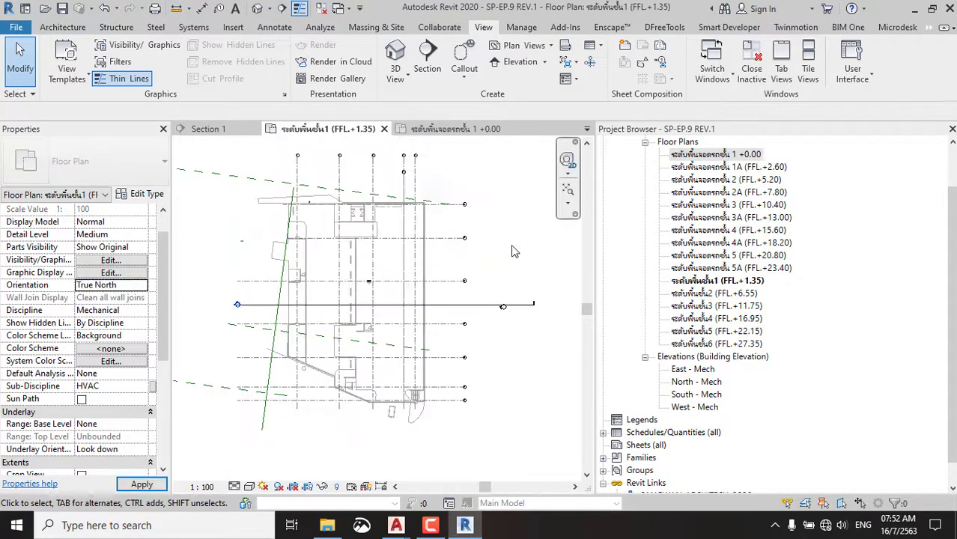
left_click(448, 133)
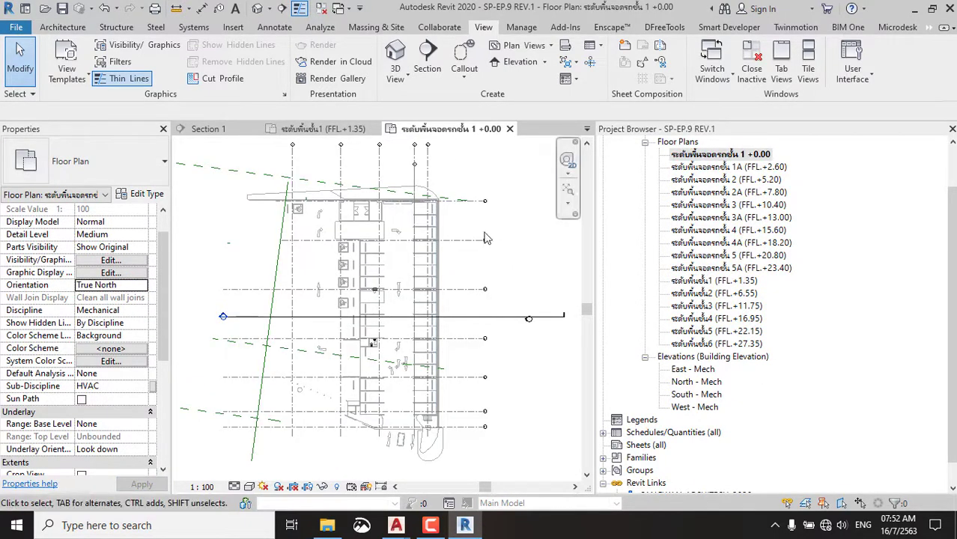
Pan and zoom around the ground-floor parking plan, then bring up Section 1.
scroll(424, 358, "up", 5)
scroll(425, 358, "down", 3)
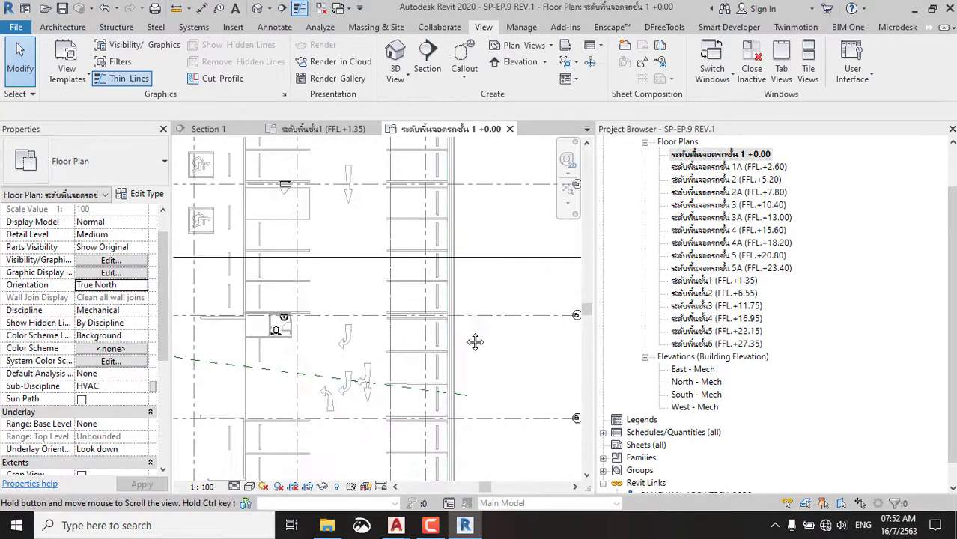
middle_click_drag(474, 342, 437, 345)
scroll(437, 344, "down", 1)
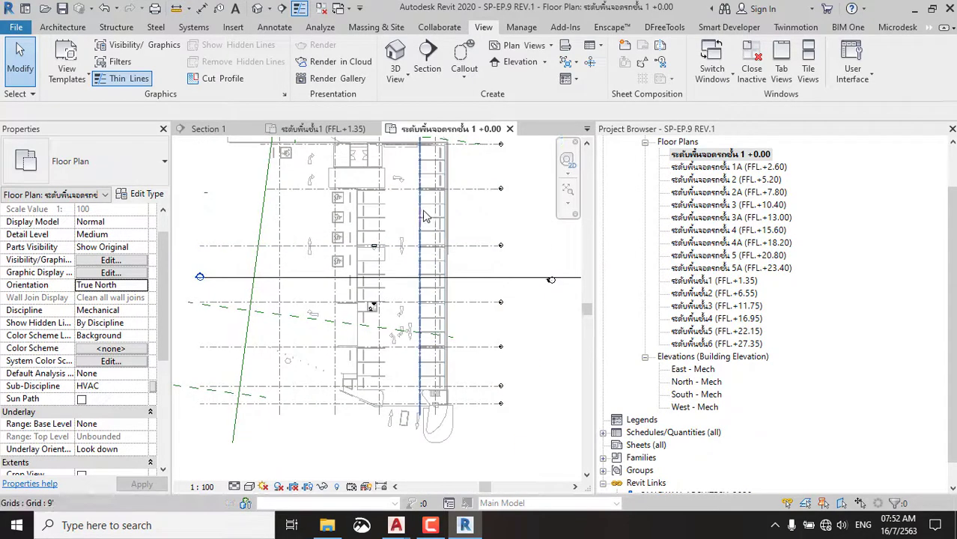
scroll(403, 212, "down", 1)
scroll(402, 211, "up", 1)
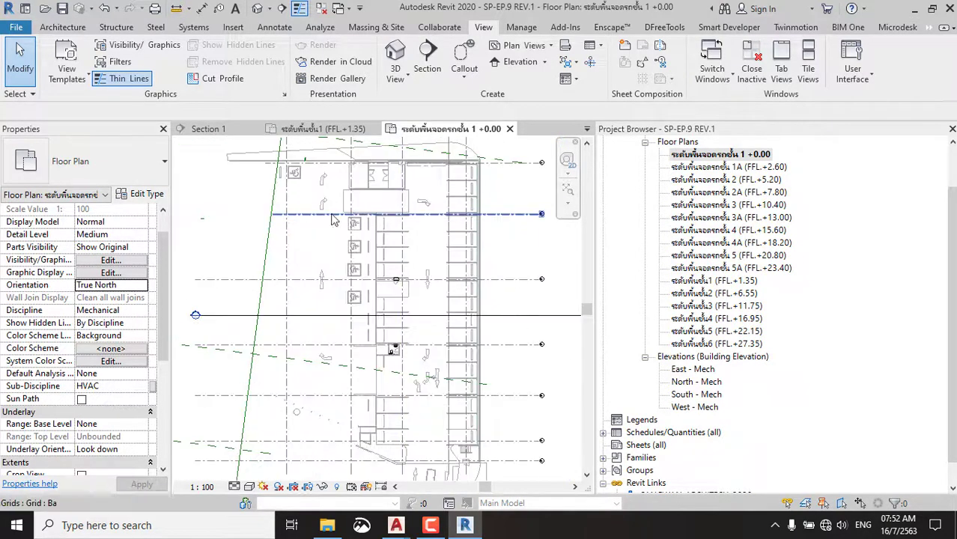
scroll(331, 292, "up", 2)
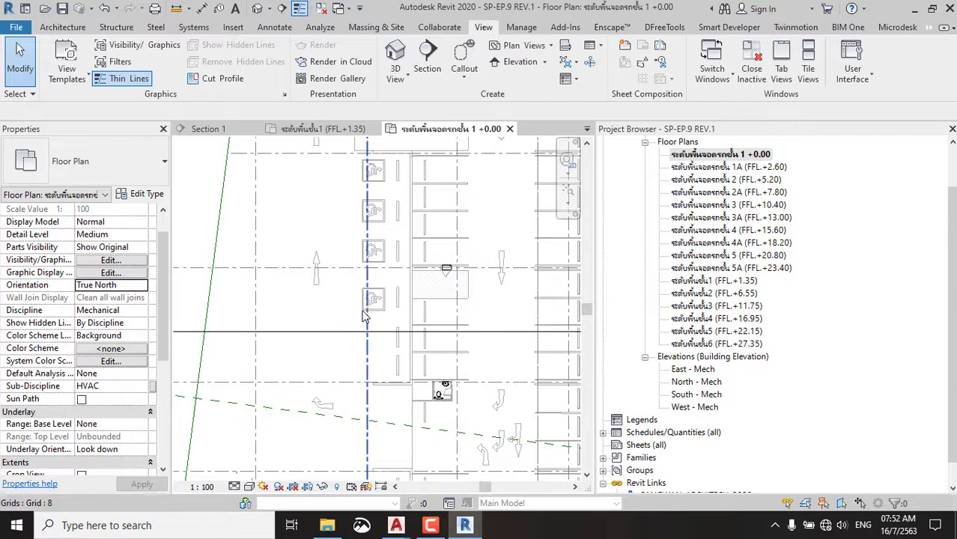
scroll(369, 311, "down", 2)
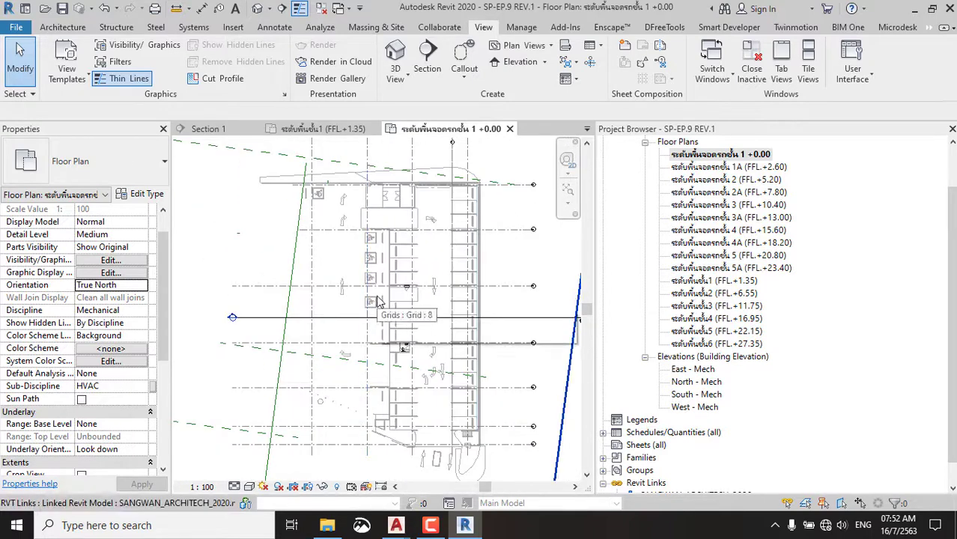
scroll(398, 377, "up", 2)
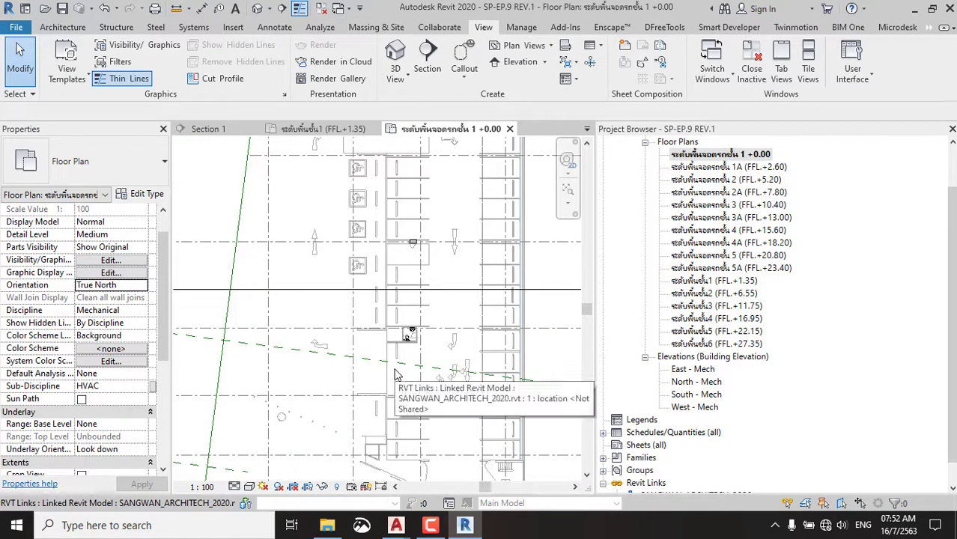
middle_click_drag(449, 275, 460, 348)
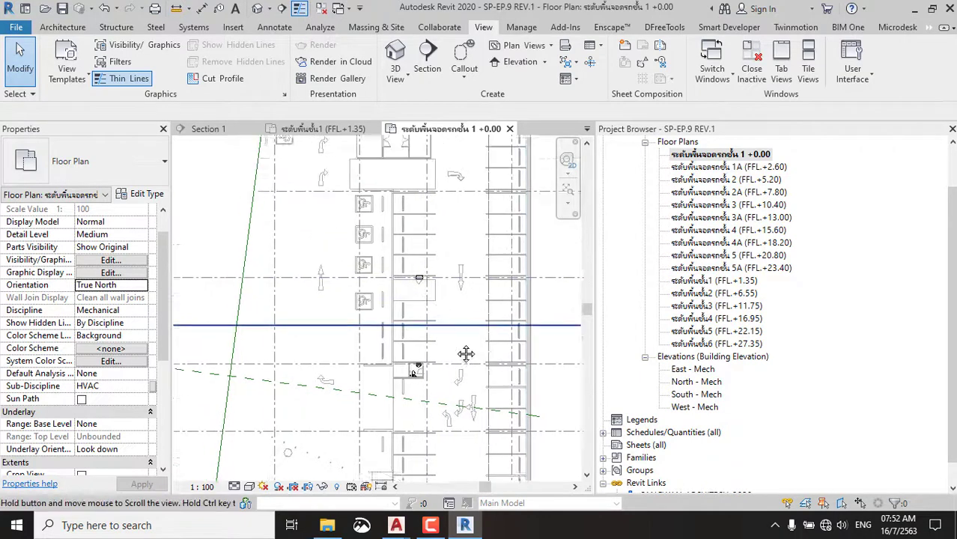
scroll(457, 272, "down", 1)
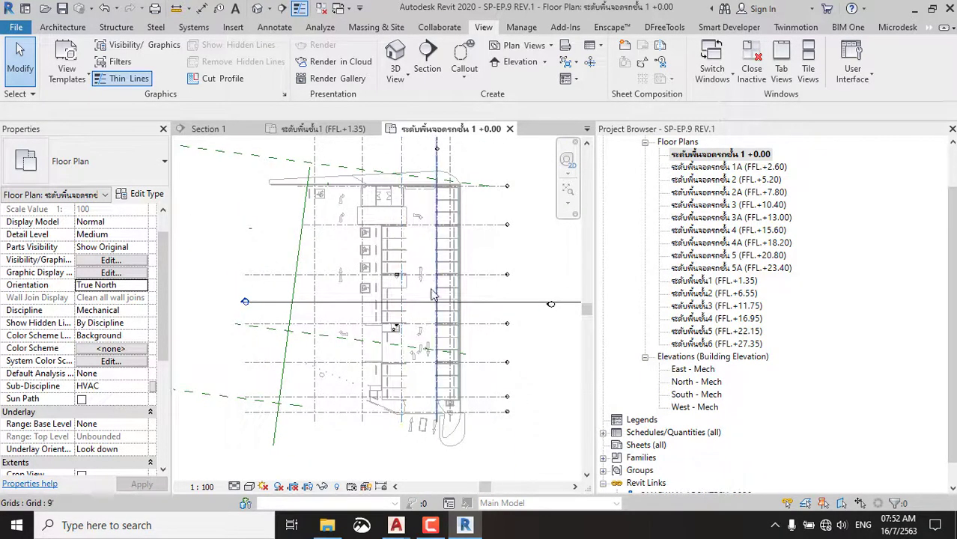
scroll(429, 233, "down", 1)
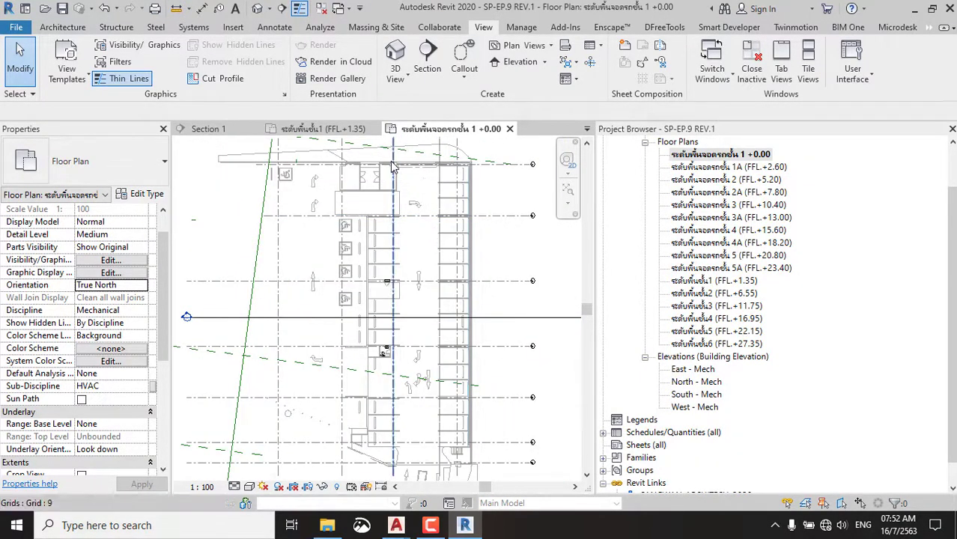
scroll(401, 184, "down", 1)
left_click(249, 131)
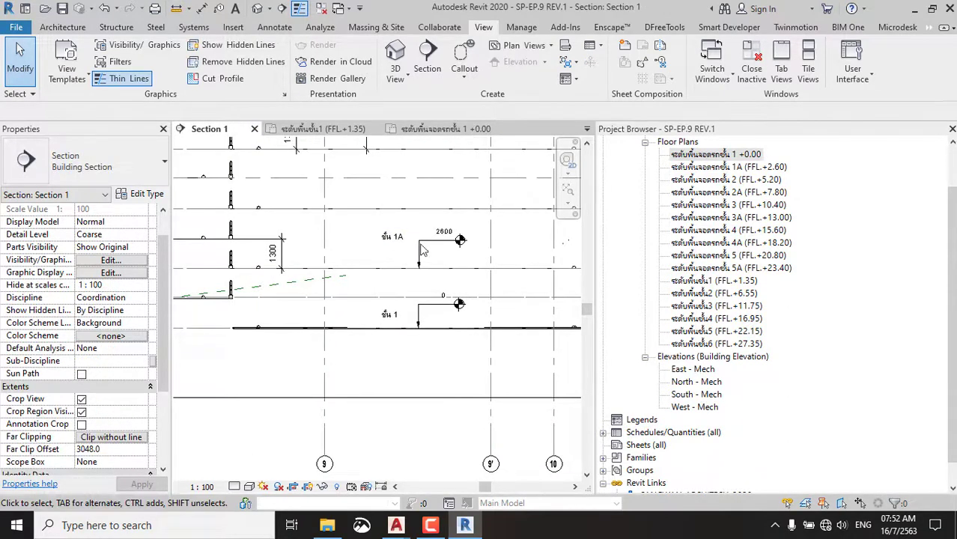
Select the level 1A line in Section 1 to confirm its 2600 elevation, then return to +0.00.
middle_click_drag(422, 250, 524, 247)
scroll(375, 236, "down", 1)
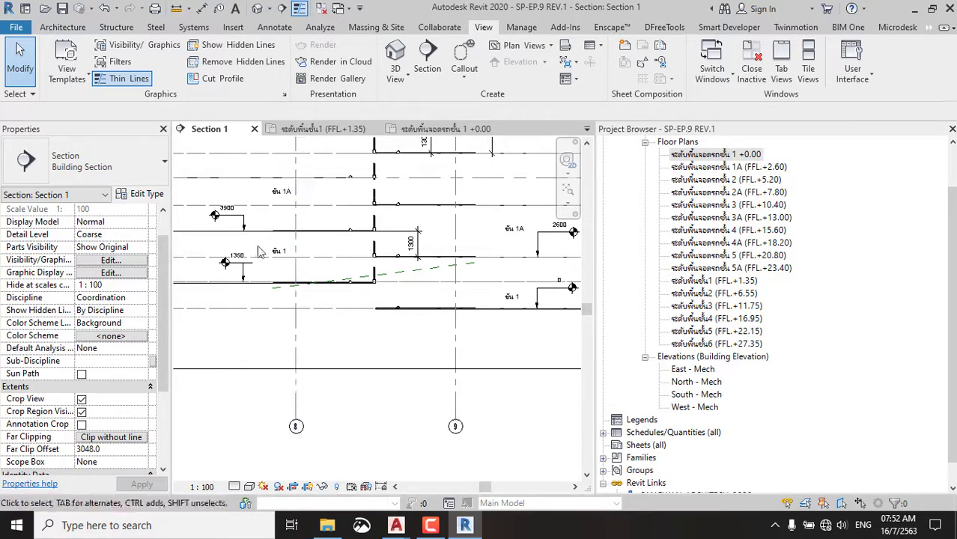
scroll(304, 251, "up", 1)
scroll(313, 295, "up", 1)
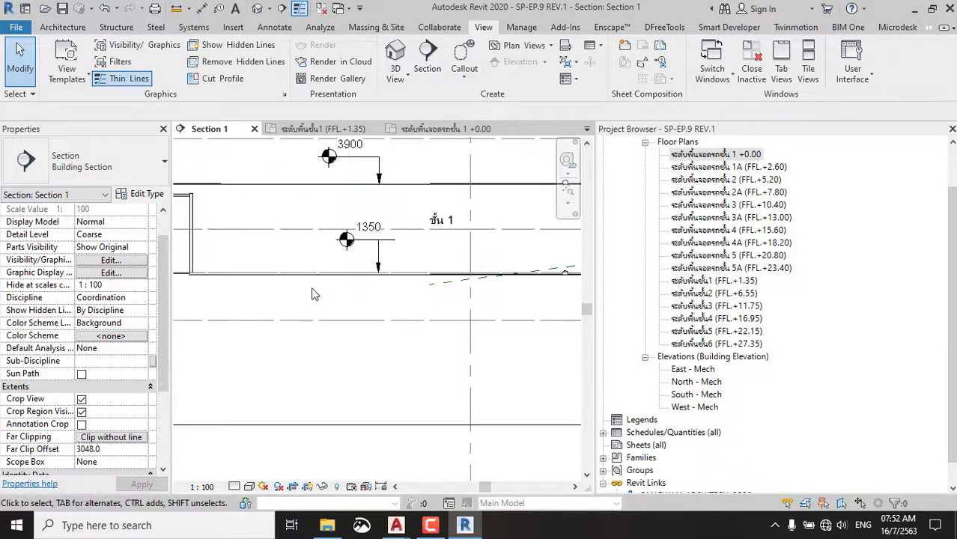
scroll(258, 270, "down", 1)
scroll(259, 269, "down", 1)
left_click(261, 258)
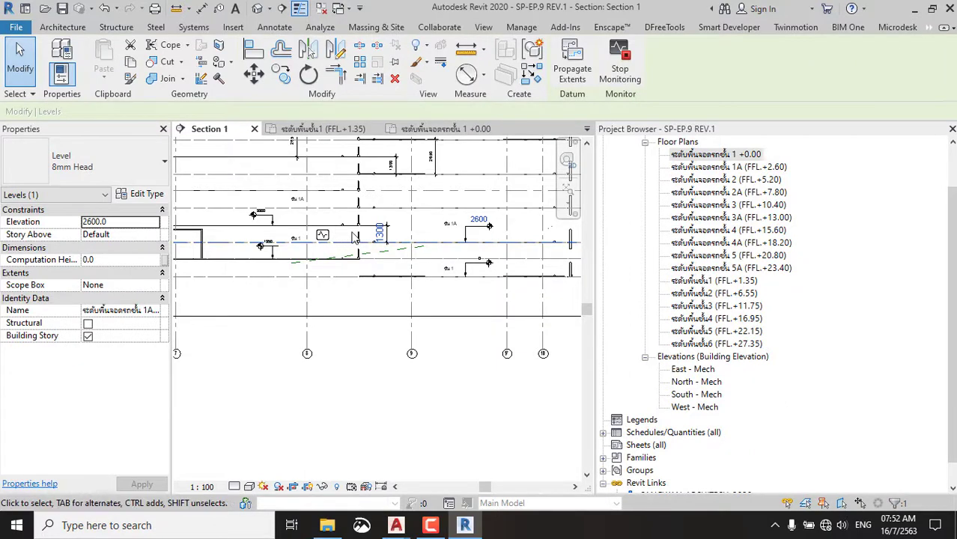
middle_click_drag(400, 261, 347, 264)
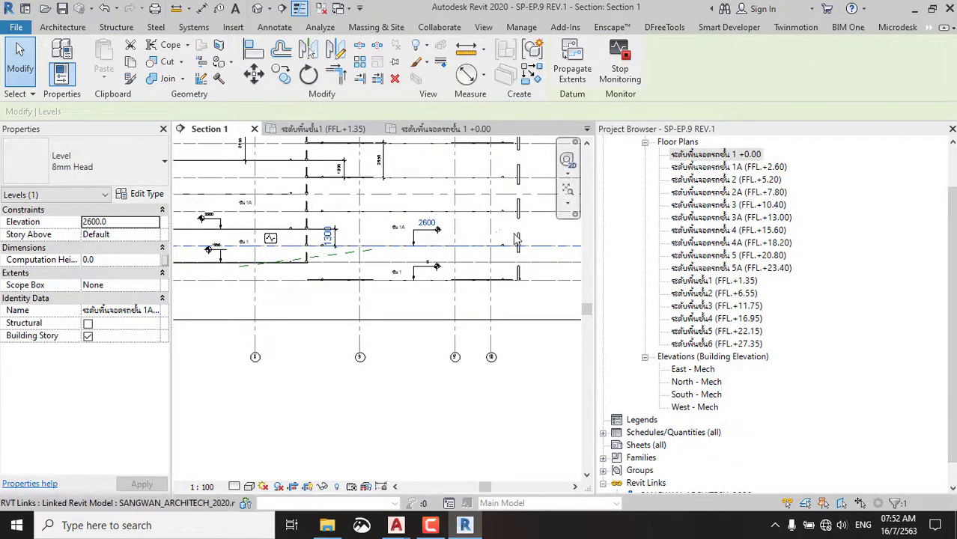
middle_click_drag(318, 236, 302, 234)
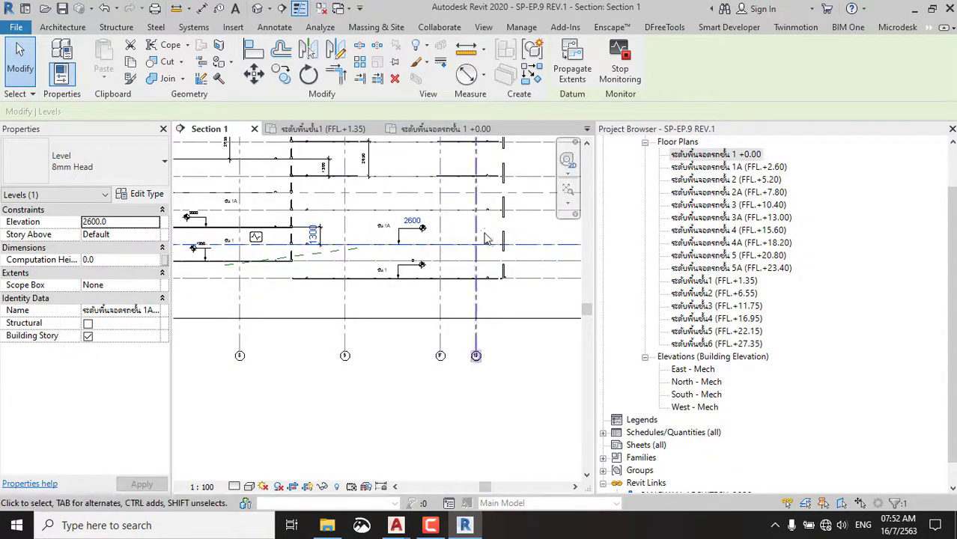
scroll(438, 251, "up", 5)
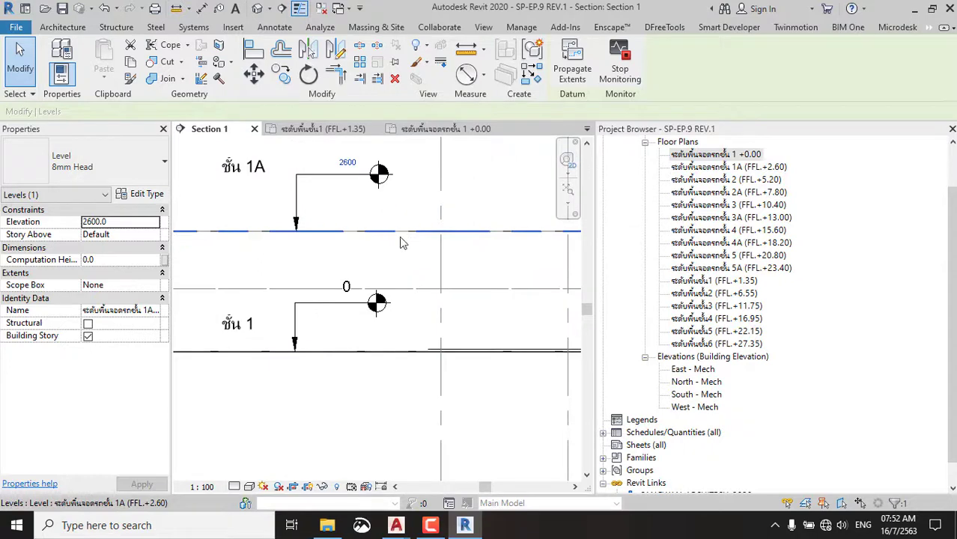
left_click(448, 132)
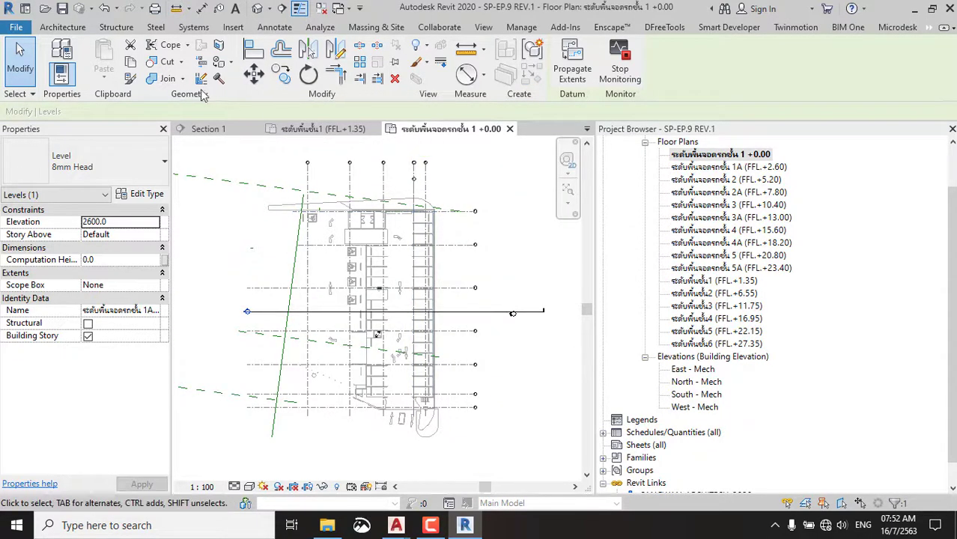
Start a Plan Region sketch and zoom in on the right-side parking bays.
left_click(483, 28)
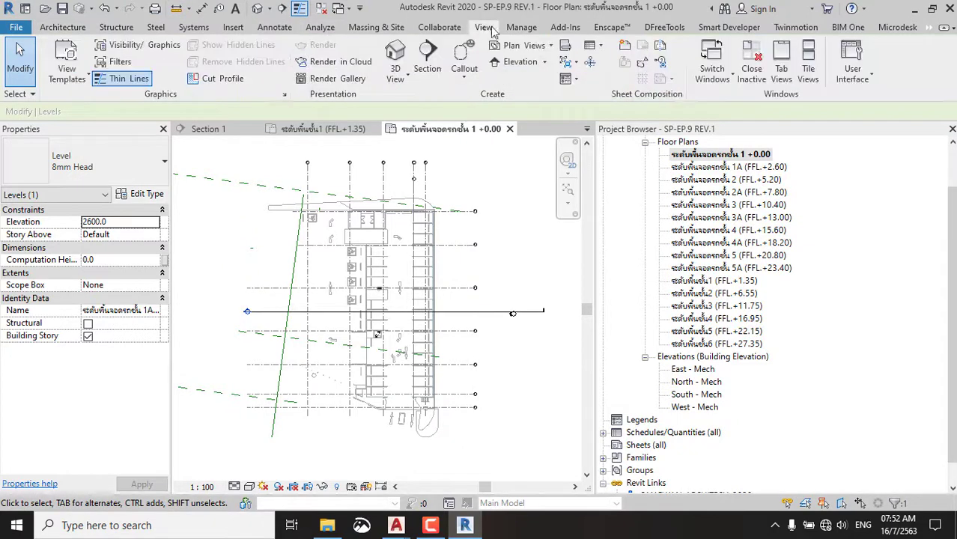
left_click(548, 48)
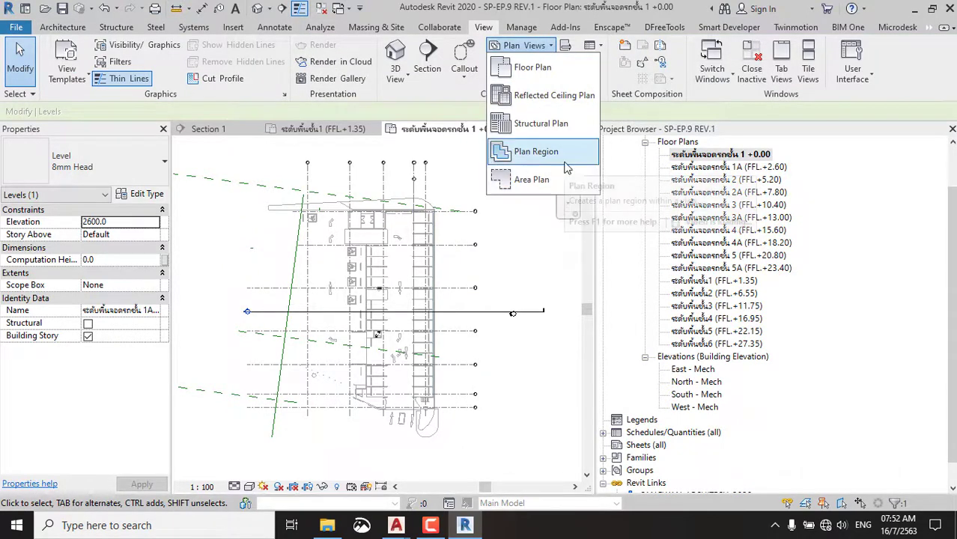
key("Escape")
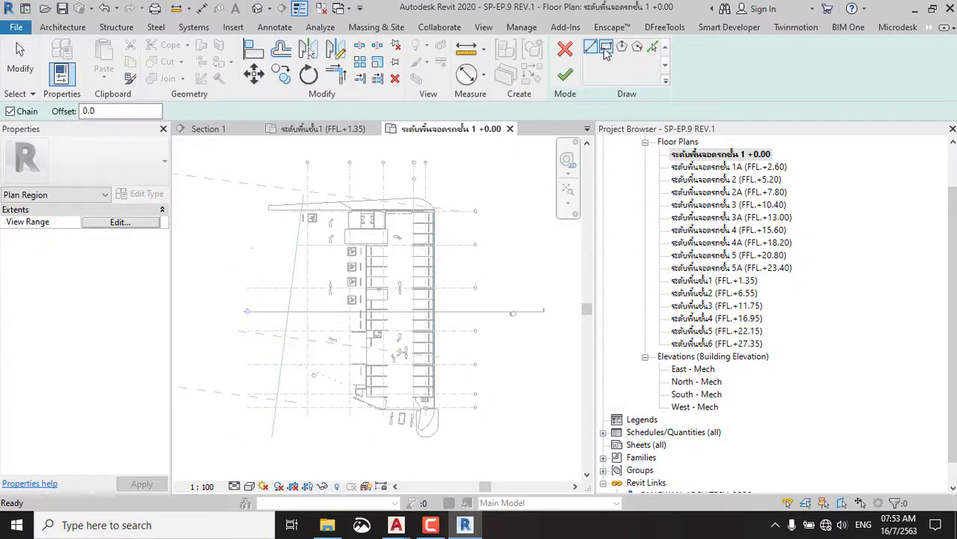
scroll(428, 217, "up", 3)
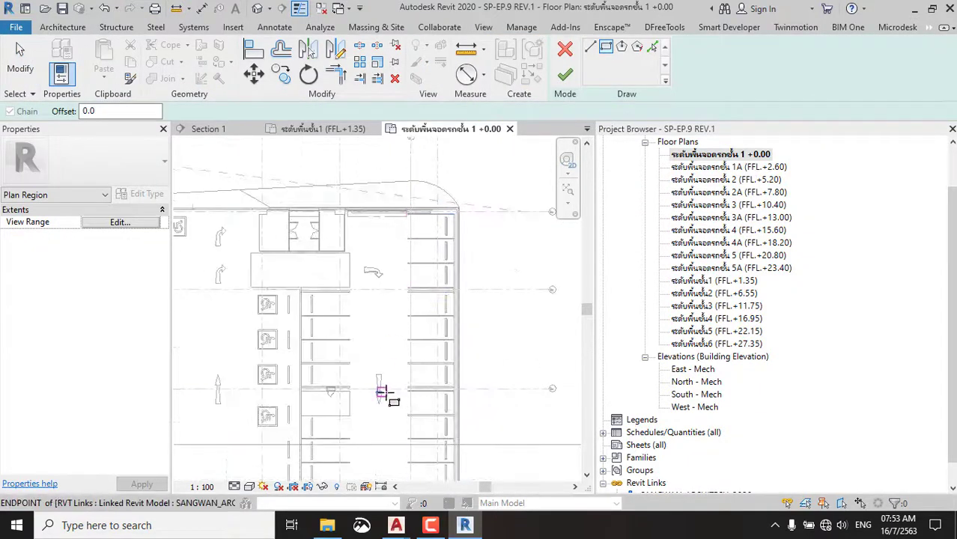
middle_click_drag(385, 391, 412, 206)
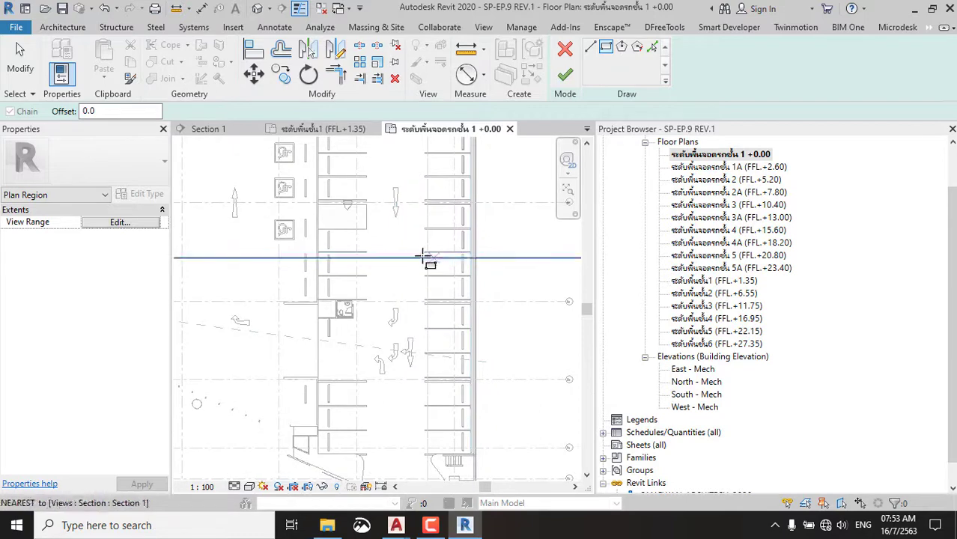
scroll(388, 292, "up", 1)
scroll(358, 368, "up", 1)
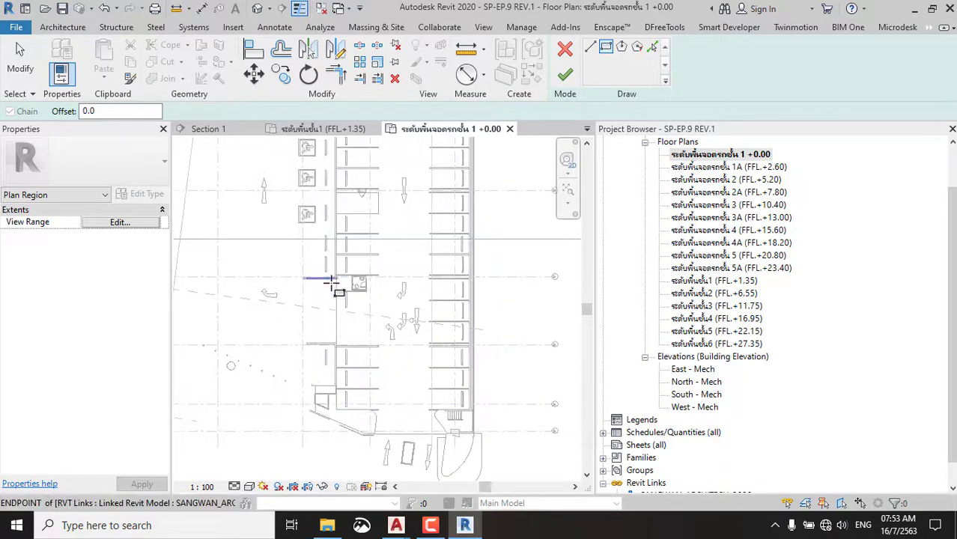
scroll(336, 288, "up", 1)
Draw a rectangular region boundary around the parking bays.
left_click(341, 352)
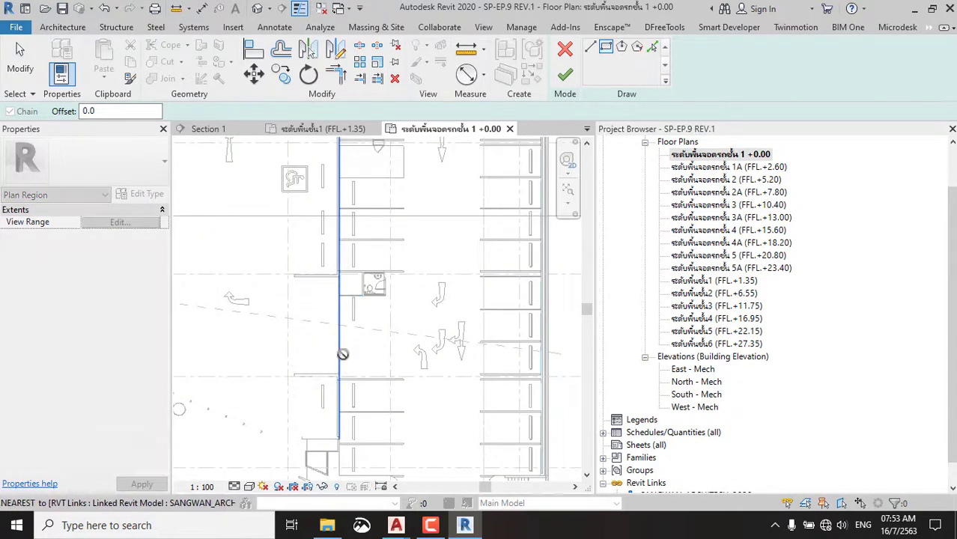
scroll(341, 352, "down", 2)
scroll(409, 277, "up", 1)
scroll(425, 252, "up", 2)
scroll(459, 252, "up", 2)
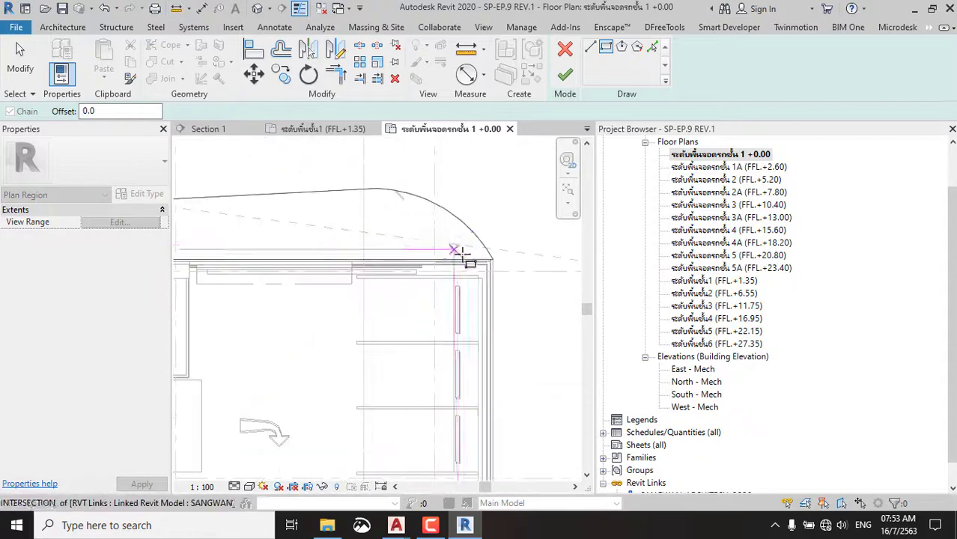
scroll(508, 248, "up", 2)
left_click(512, 249)
scroll(479, 218, "down", 2)
scroll(487, 270, "down", 2)
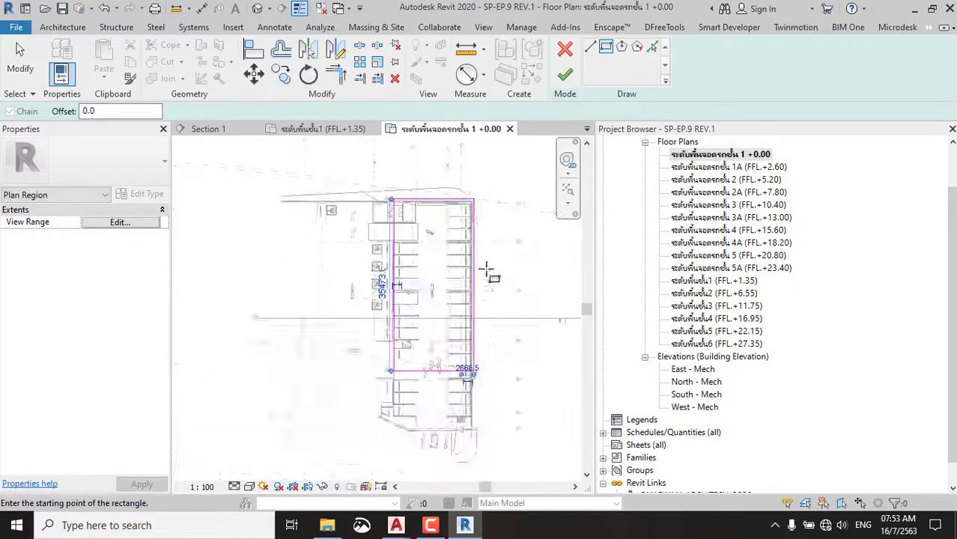
scroll(454, 324, "down", 1)
scroll(455, 328, "up", 2)
Drag the bottom boundary line further down and delete the extra left line.
key("Escape")
left_click(449, 299)
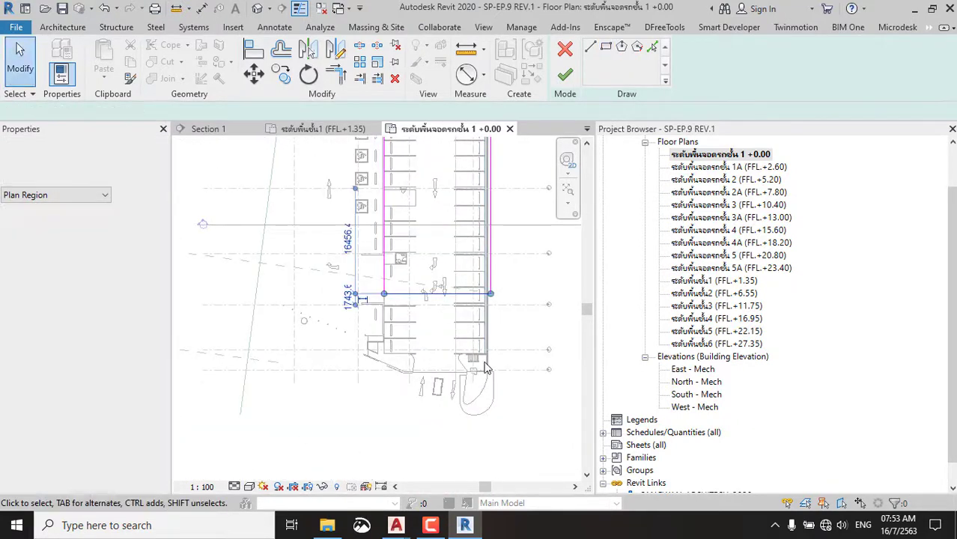
scroll(463, 331, "up", 2)
scroll(463, 331, "down", 1)
left_click_drag(409, 235, 417, 358)
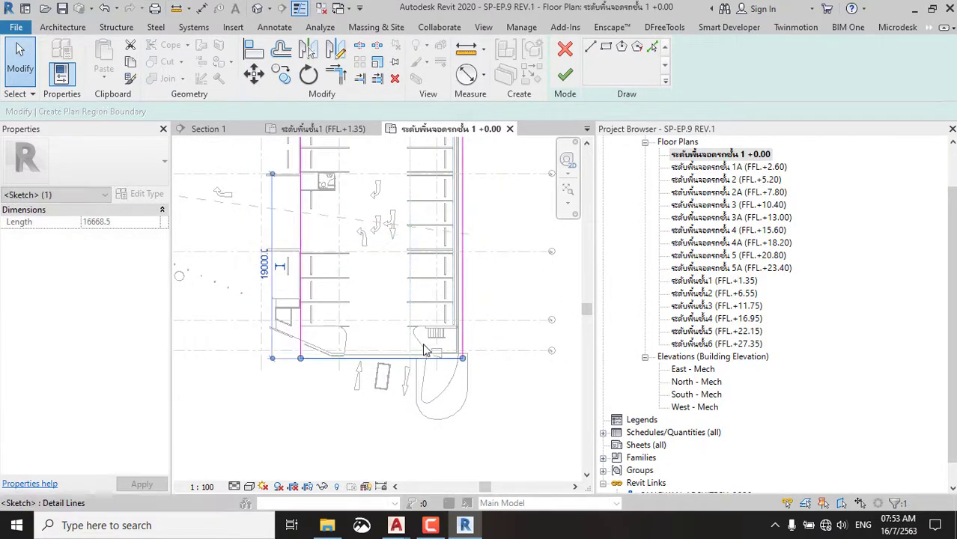
key("Delete")
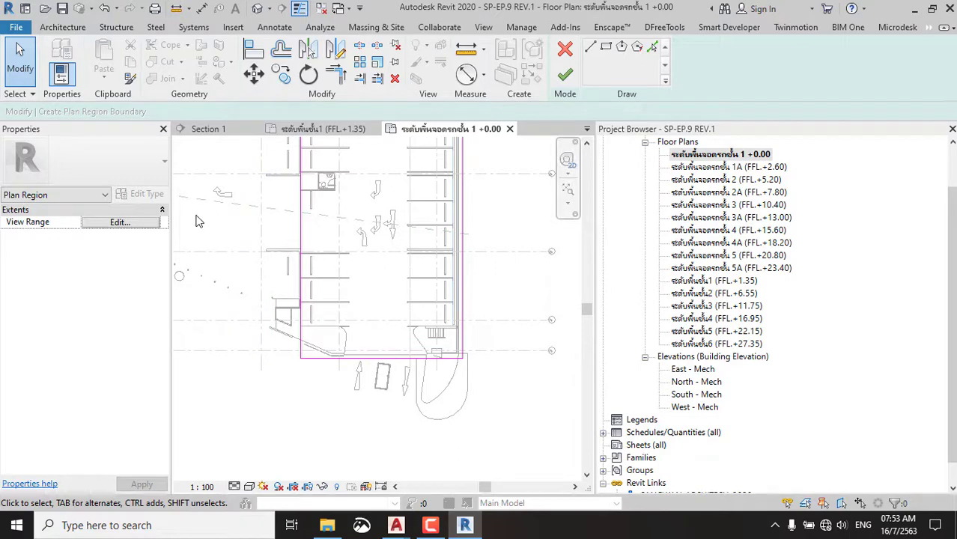
Keep the plan region's view range top at level 1A and select its offset to retype as 0.
left_click(138, 226)
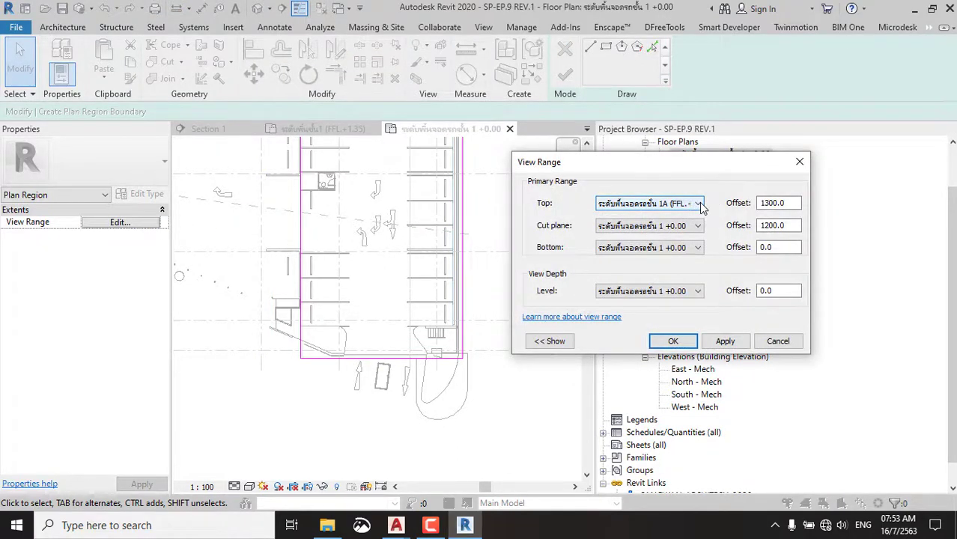
left_click(698, 204)
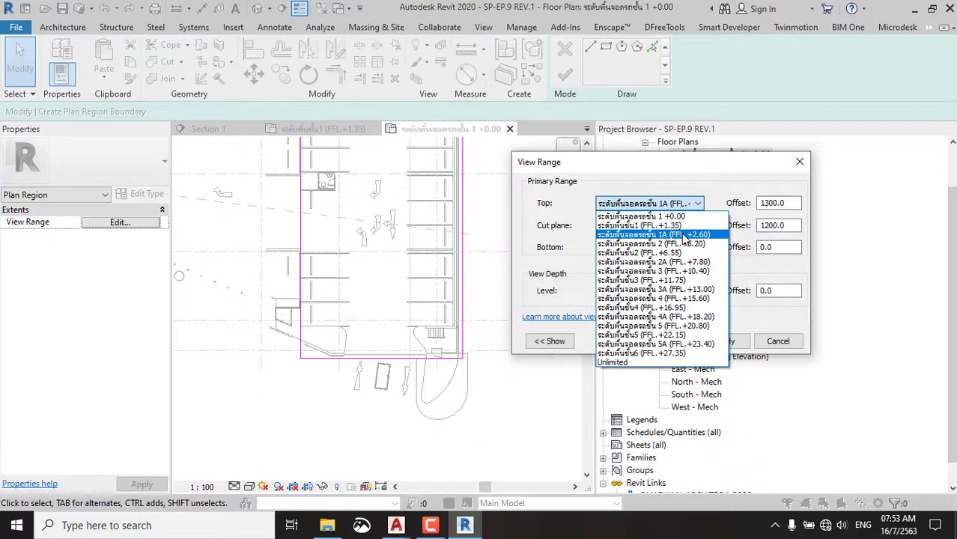
left_click(683, 238)
double_click(788, 205)
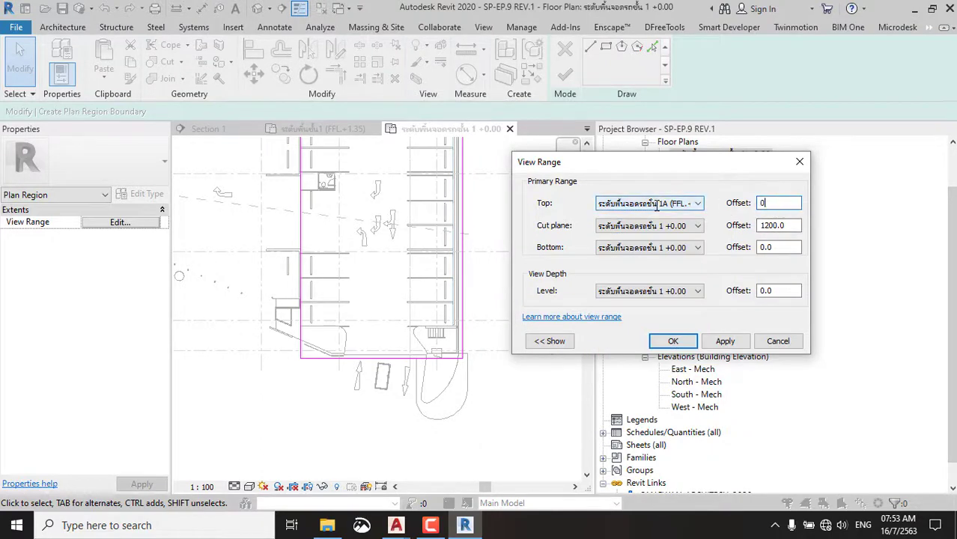
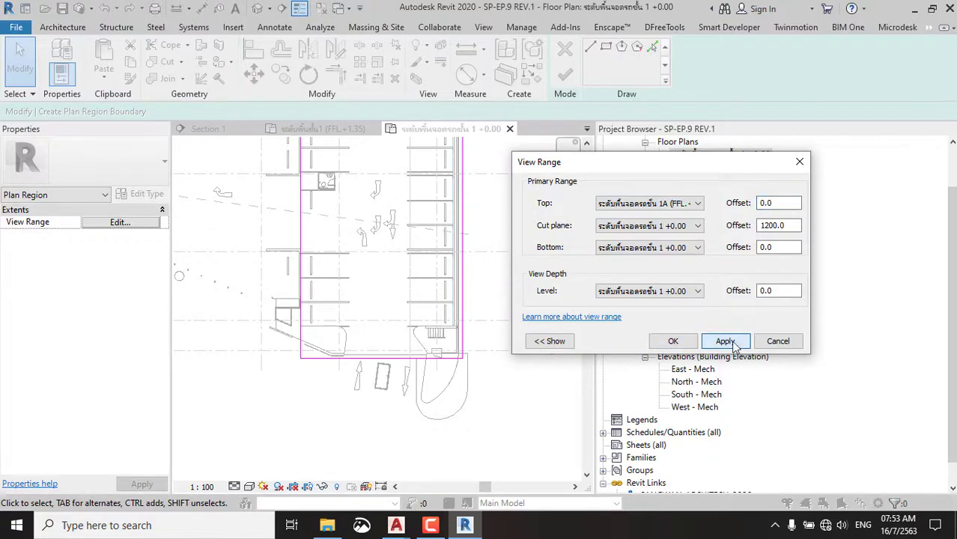
Accept the open view range settings and finish the plan region sketch.
left_click(674, 342)
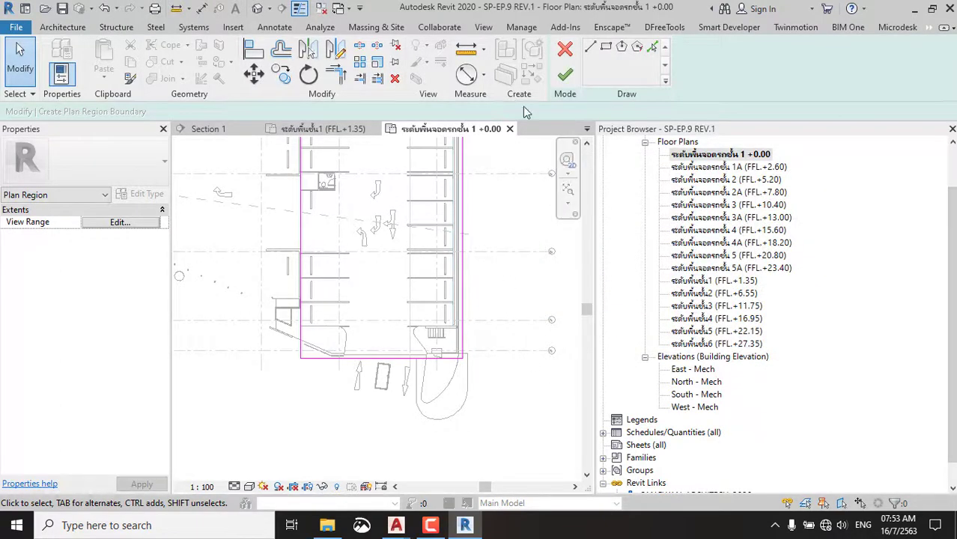
left_click(566, 76)
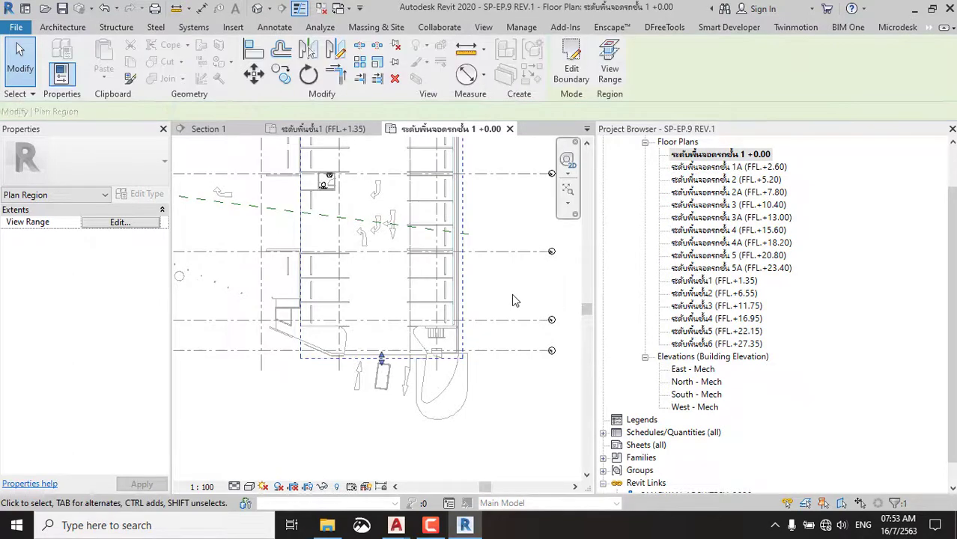
scroll(388, 221, "up", 2)
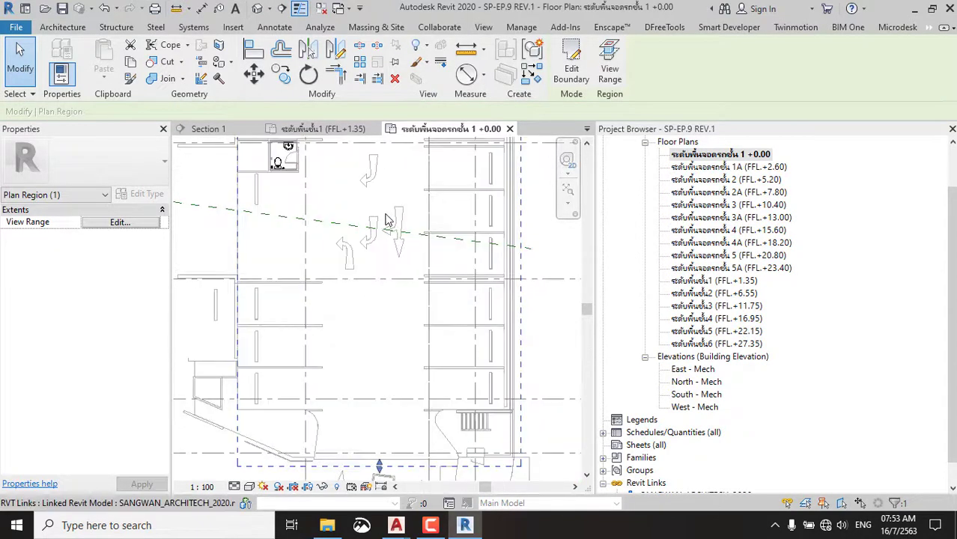
Set the plan region's view range Top Offset to 100 and apply it.
left_click(133, 224)
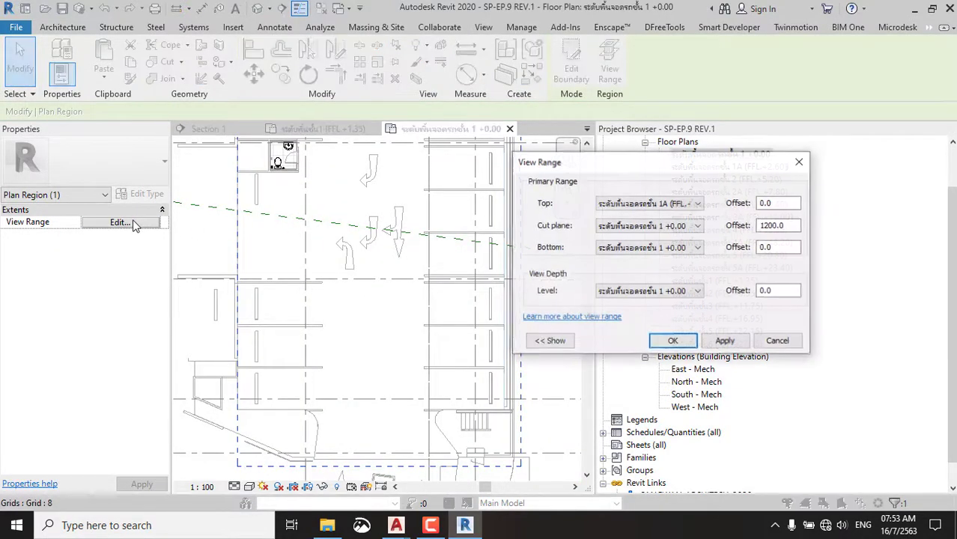
double_click(786, 203)
type("-100")
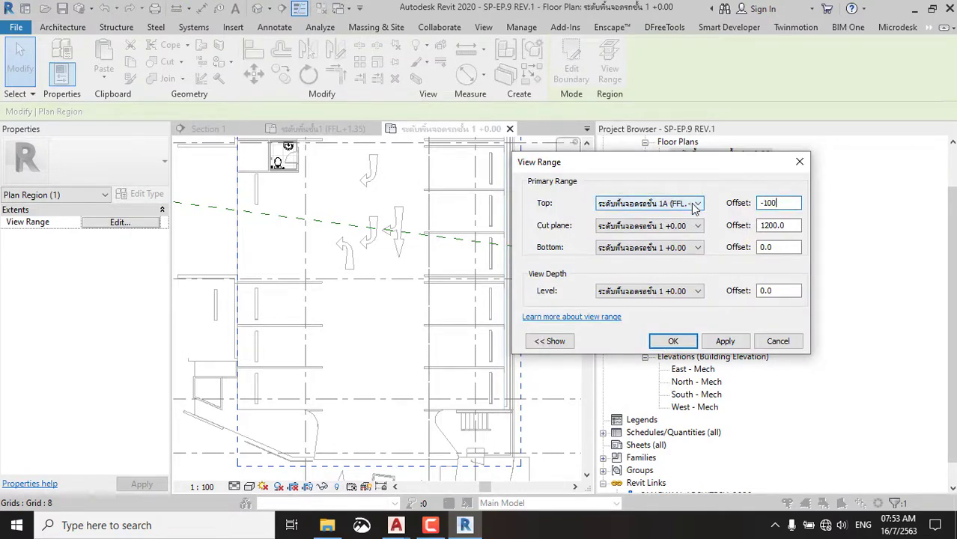
key("Return")
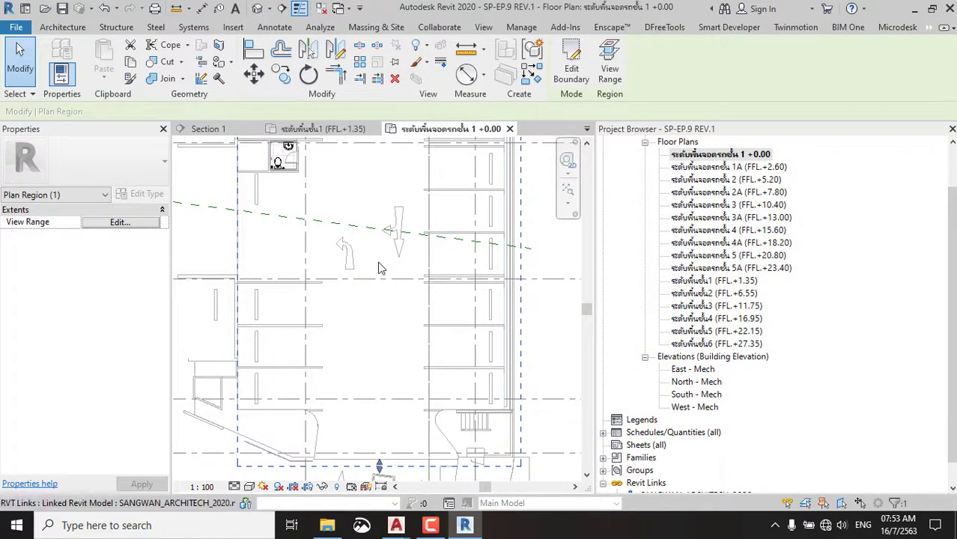
left_click(139, 226)
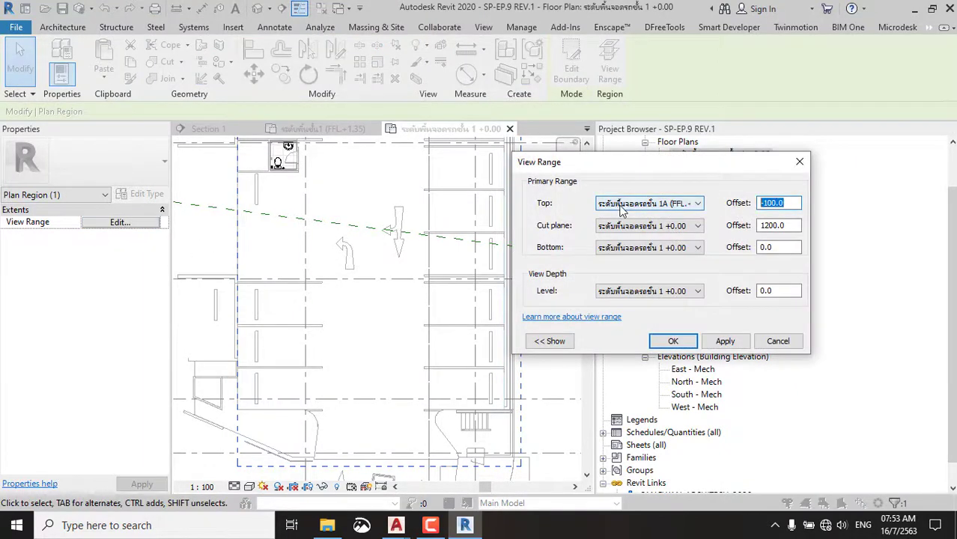
left_click(671, 341)
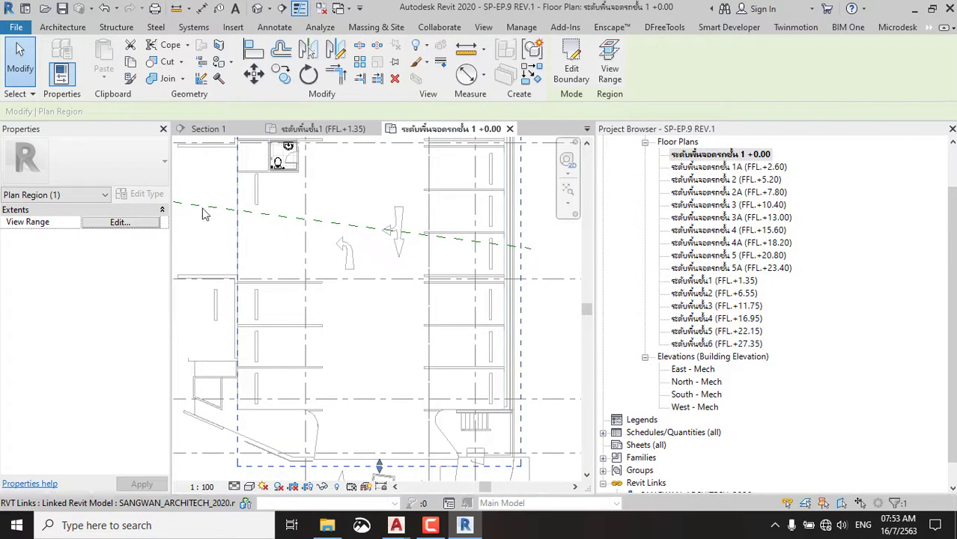
left_click(126, 223)
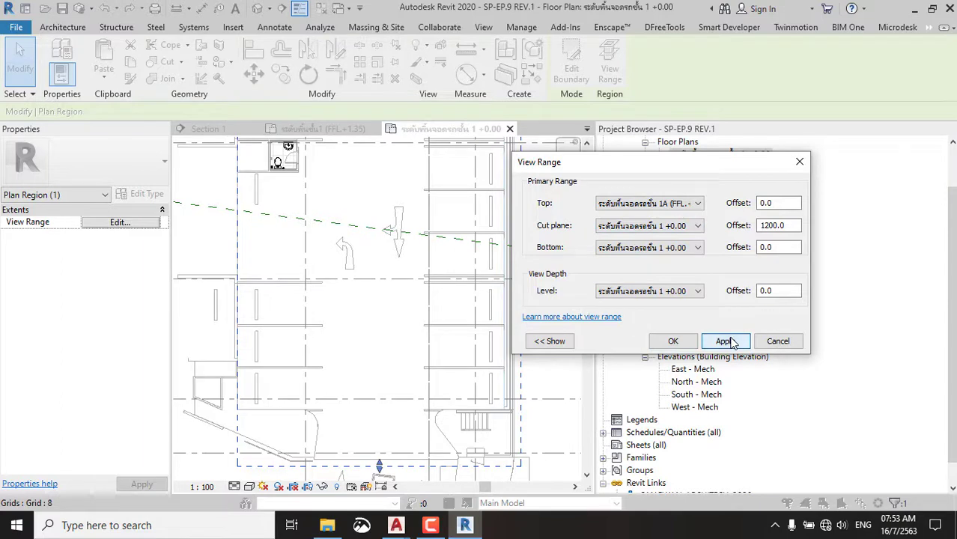
left_click_drag(775, 209, 734, 206)
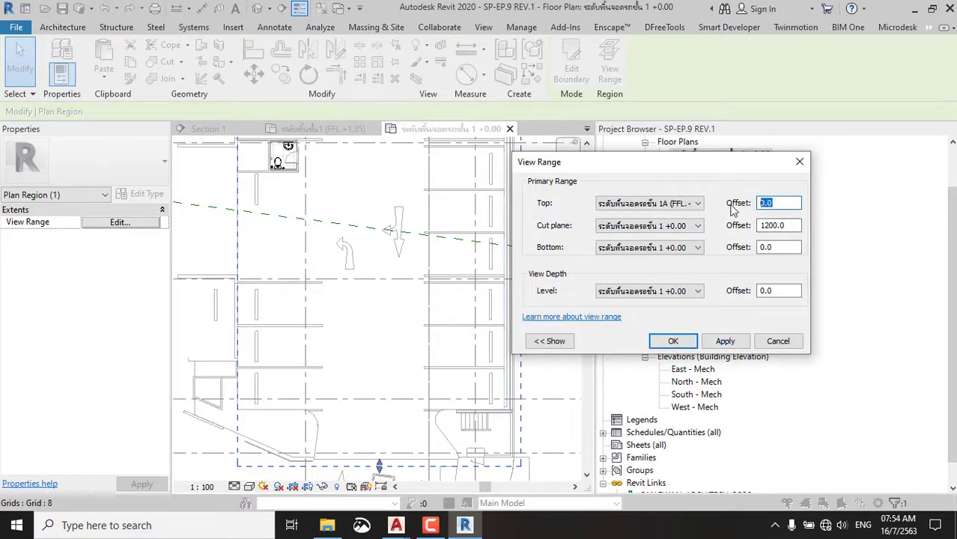
left_click(726, 343)
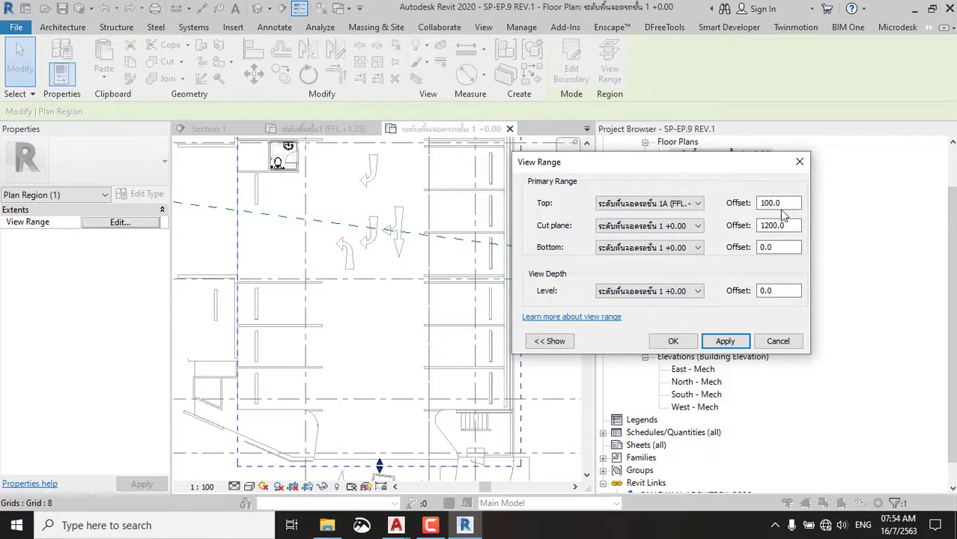
type("0")
key("Return")
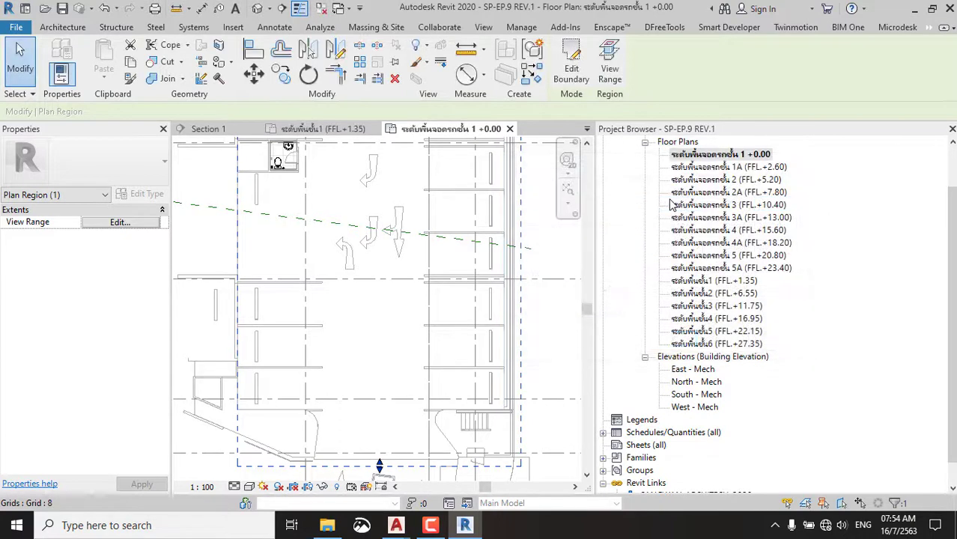
scroll(487, 241, "down", 3)
scroll(504, 372, "down", 2)
left_click(503, 372)
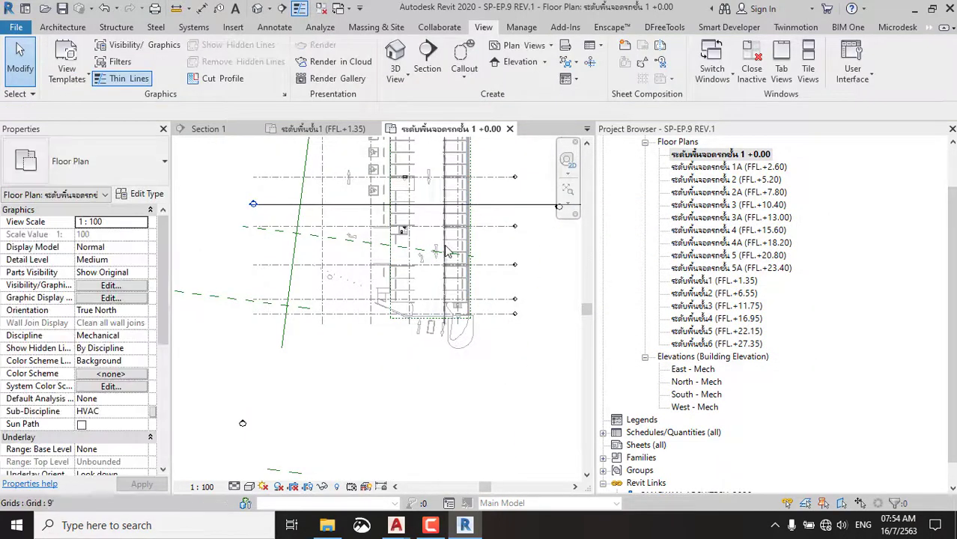
scroll(449, 322, "up", 3)
scroll(448, 325, "up", 2)
scroll(418, 209, "up", 1)
scroll(418, 208, "up", 2)
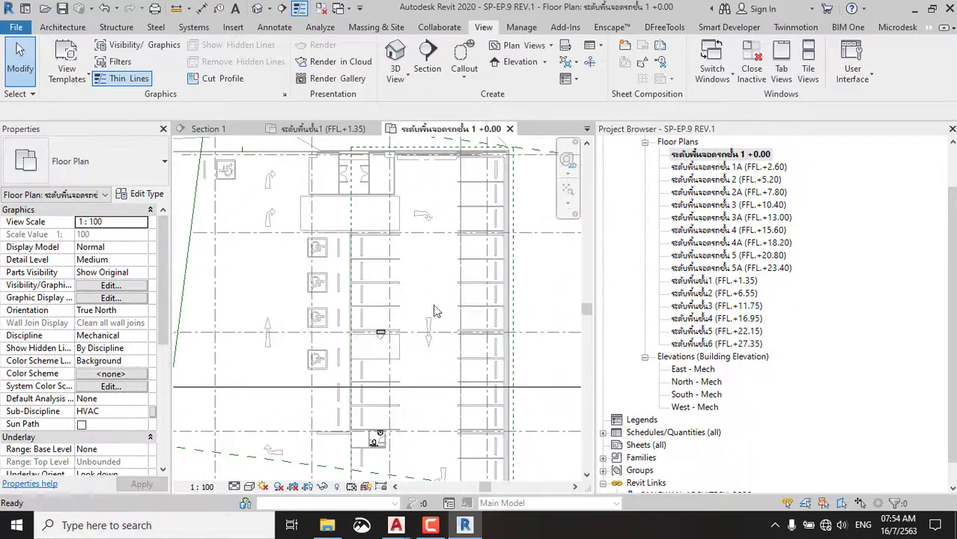
left_click(209, 129)
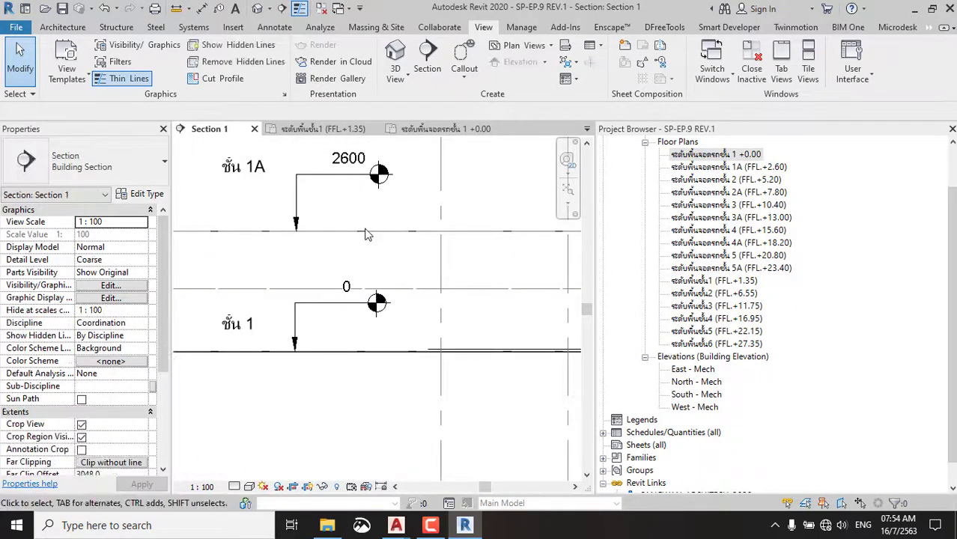
scroll(380, 242, "down", 3)
scroll(361, 275, "down", 1)
scroll(360, 275, "up", 1)
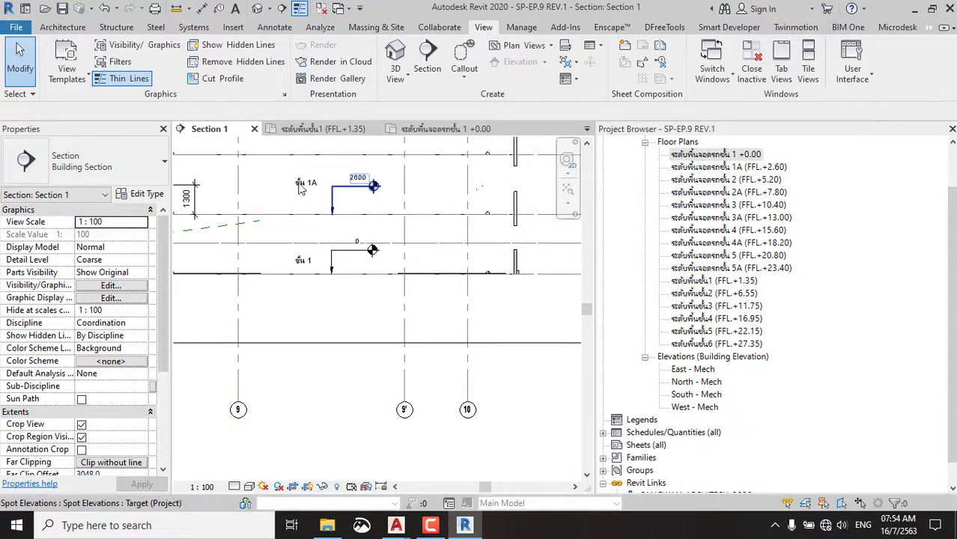
mouse_move(332, 220)
middle_mouse_down()
mouse_move(522, 235)
mouse_move(443, 263)
middle_mouse_up()
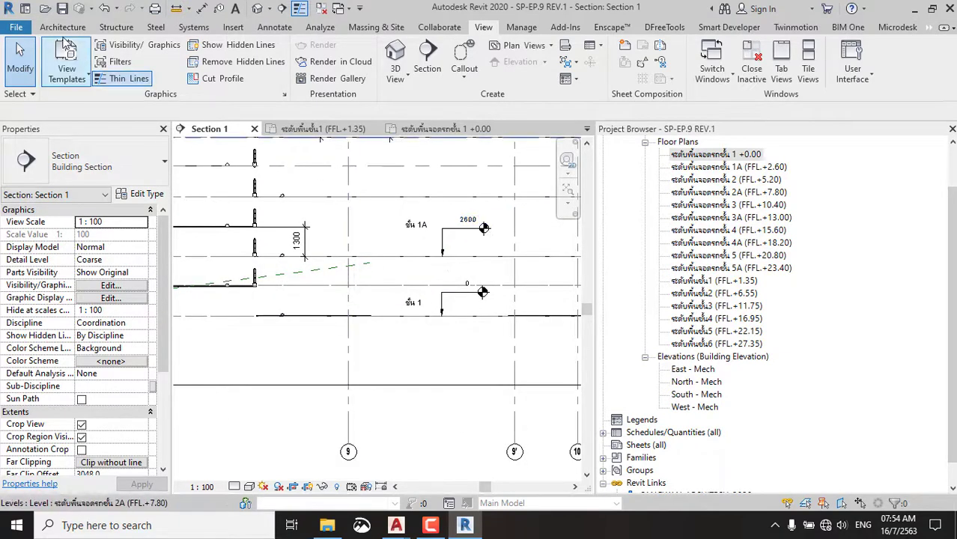
scroll(447, 236, "up", 2)
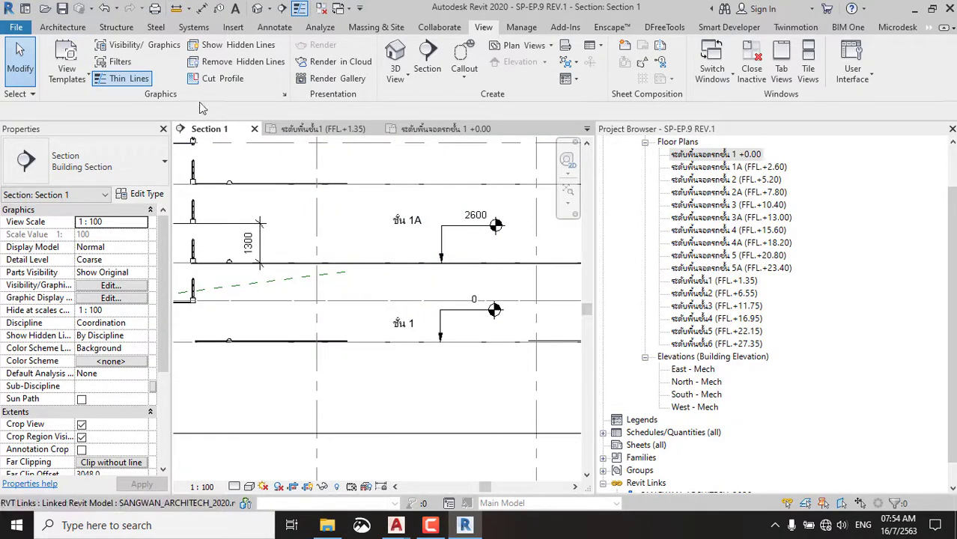
left_click(463, 129)
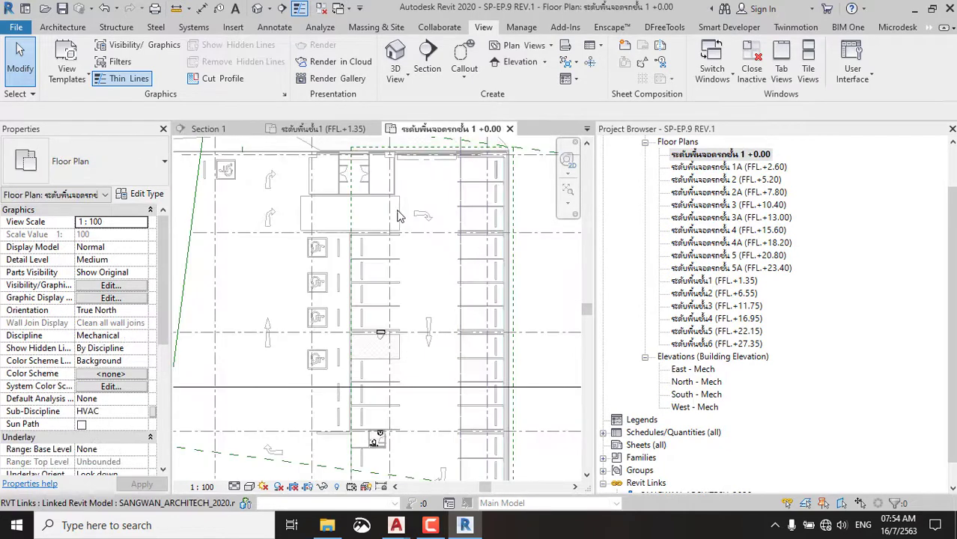
scroll(437, 311, "up", 1)
scroll(404, 263, "up", 1)
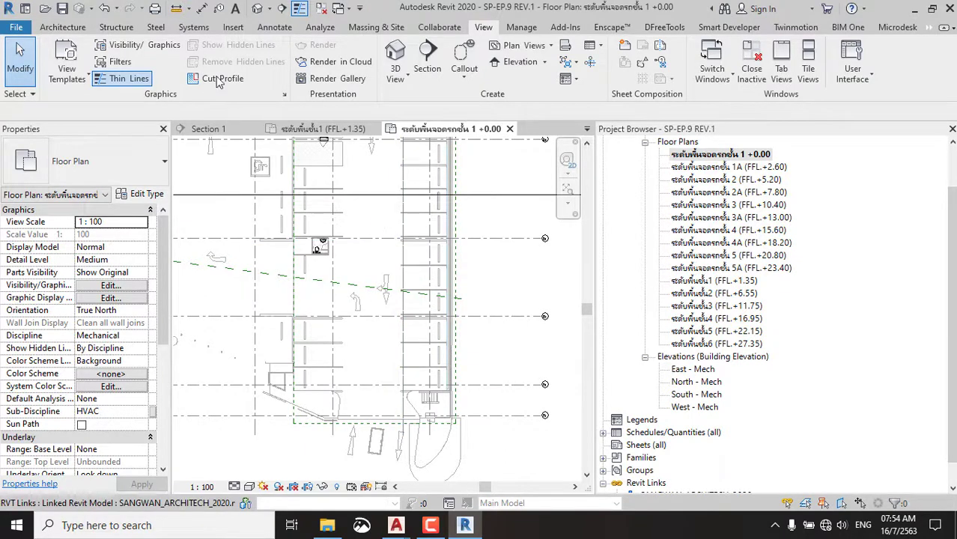
Start Place Component, browse the component type list, then cancel placement.
left_click(63, 30)
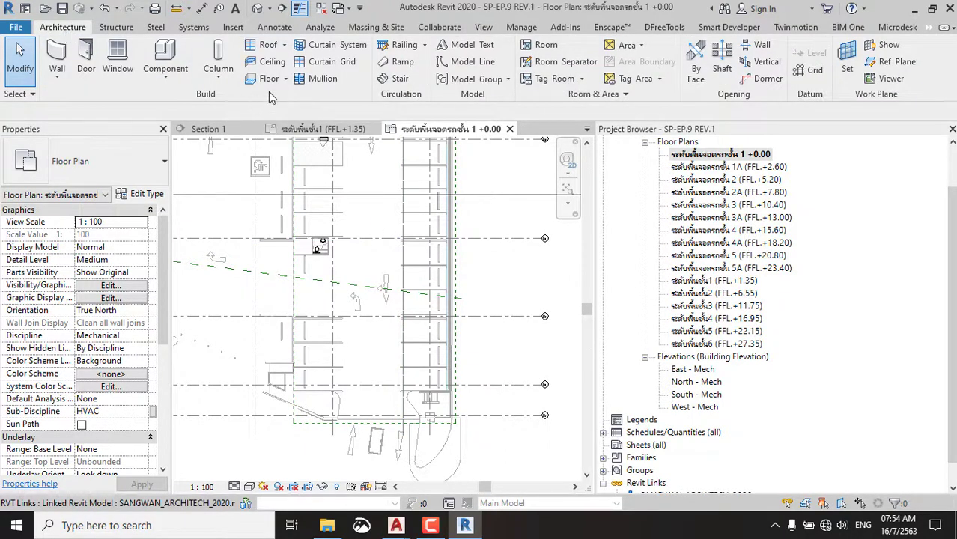
left_click(166, 78)
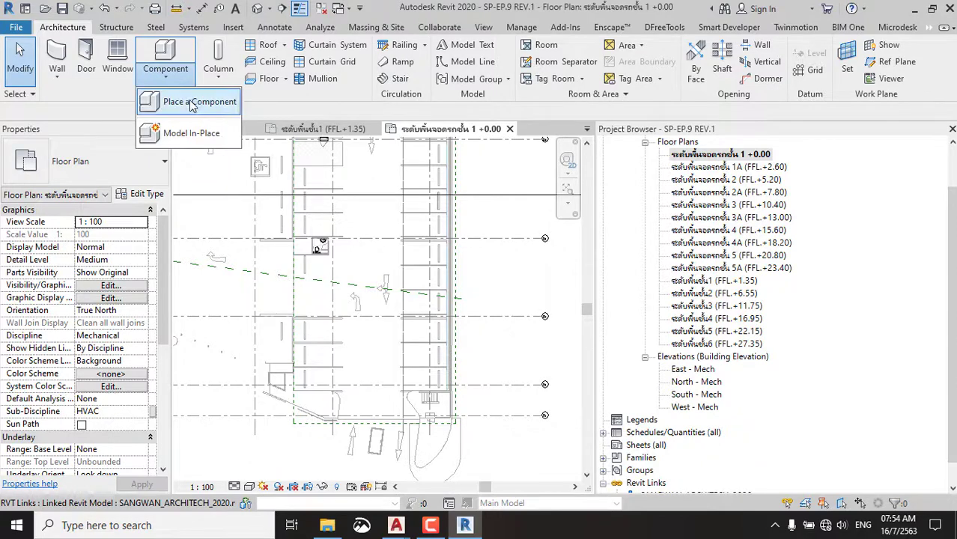
left_click(192, 104)
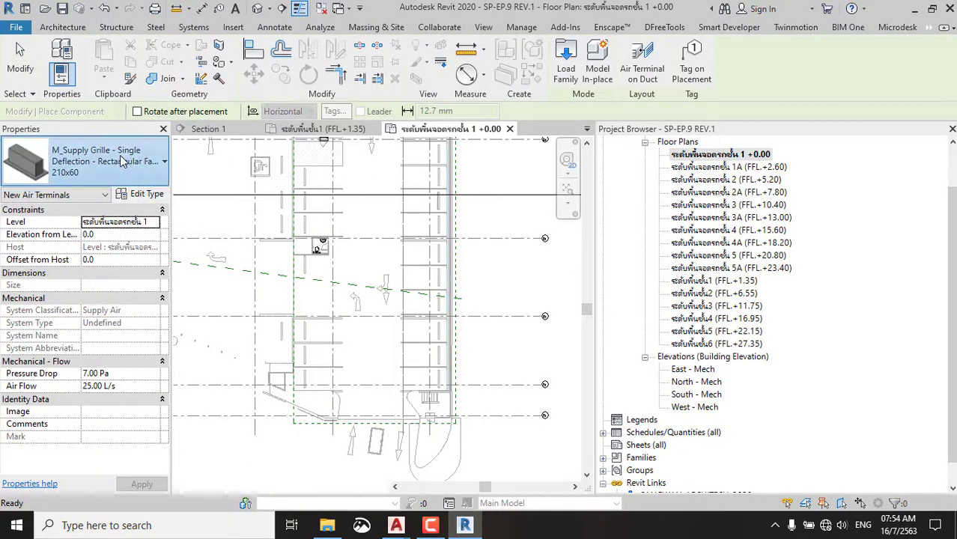
left_click(122, 161)
scroll(146, 259, "up", 5)
scroll(145, 275, "up", 5)
scroll(145, 275, "up", 5)
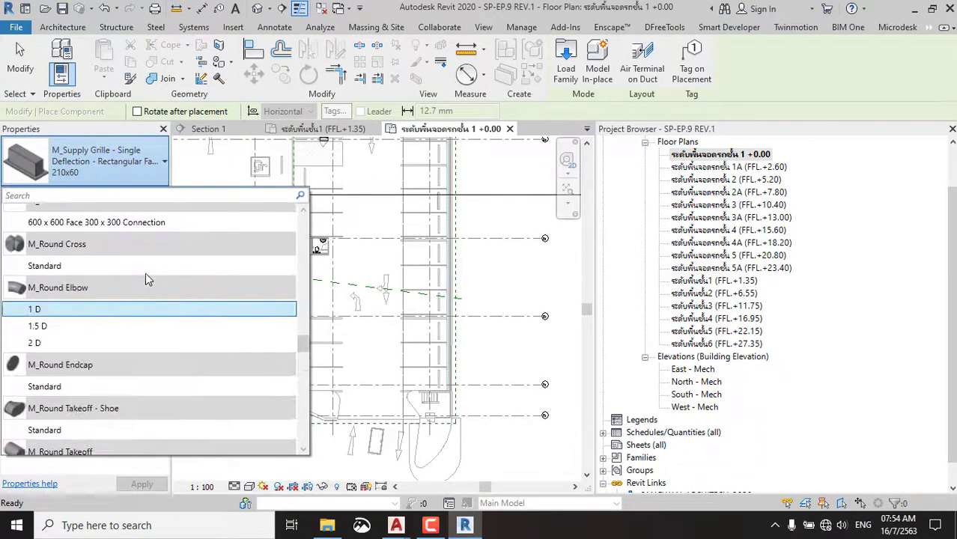
scroll(147, 274, "up", 5)
scroll(147, 274, "up", 5)
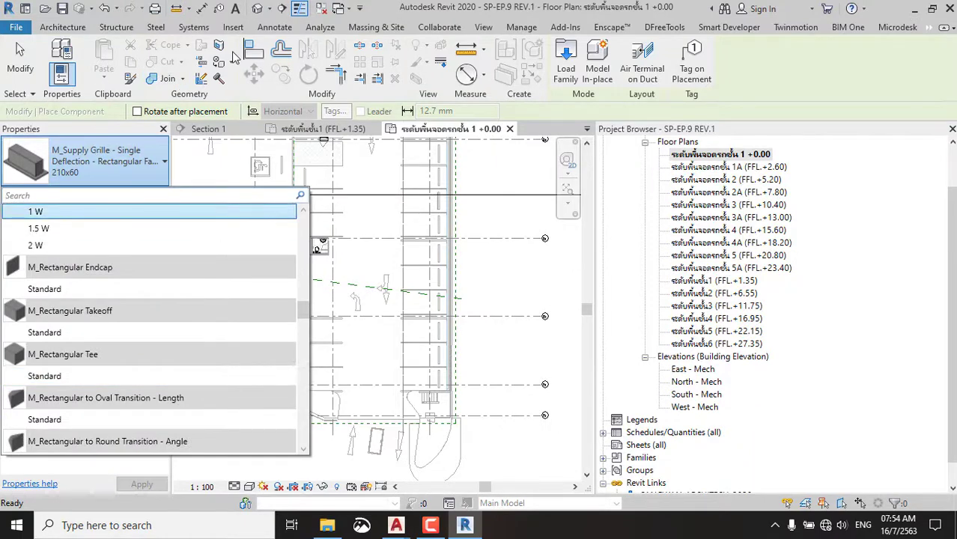
key("Escape")
key("Escape")
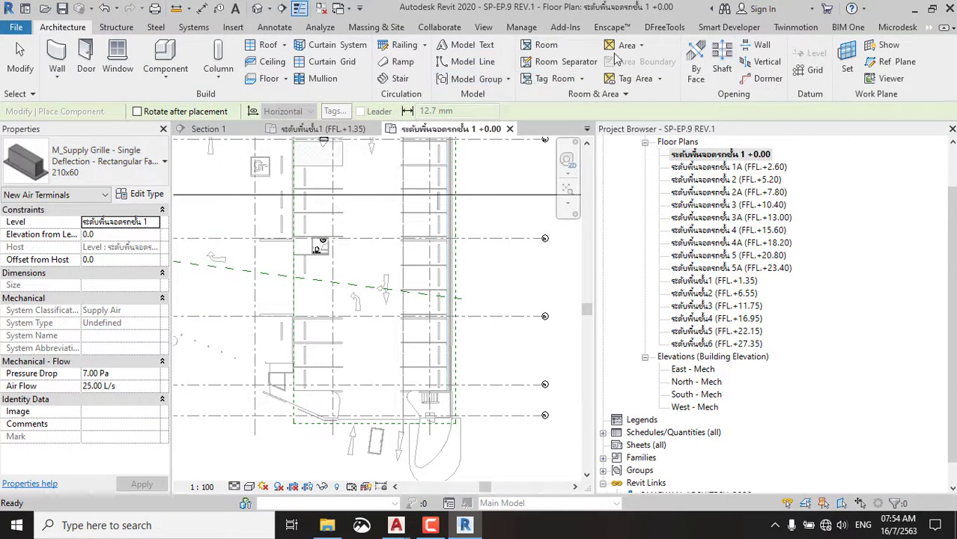
Load the M_RPC Male family from the Thailand > Entourage library folder.
left_click(235, 28)
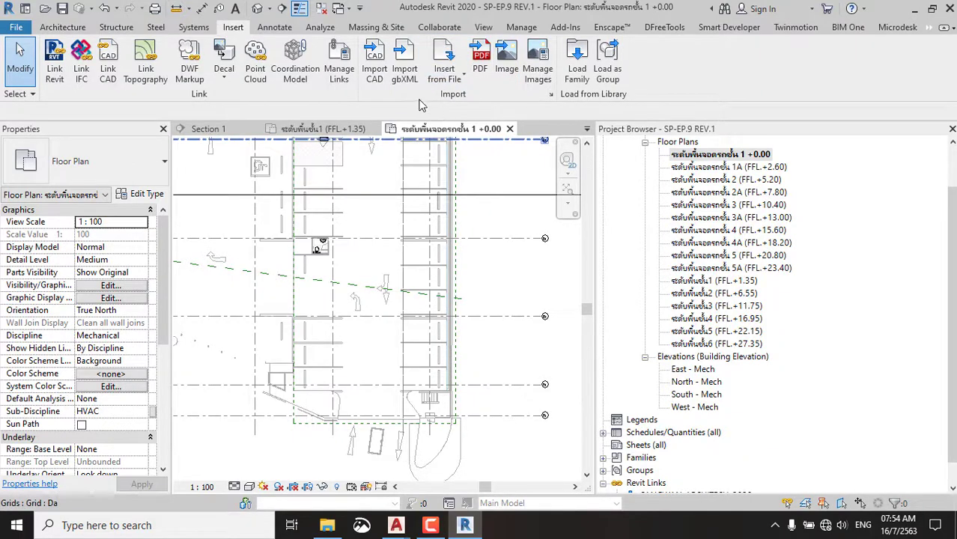
left_click(576, 59)
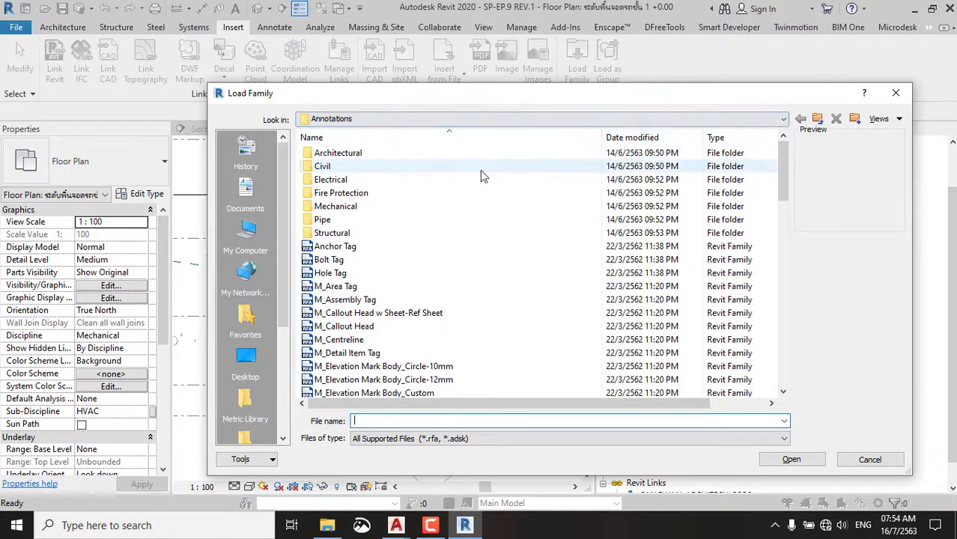
left_click(820, 119)
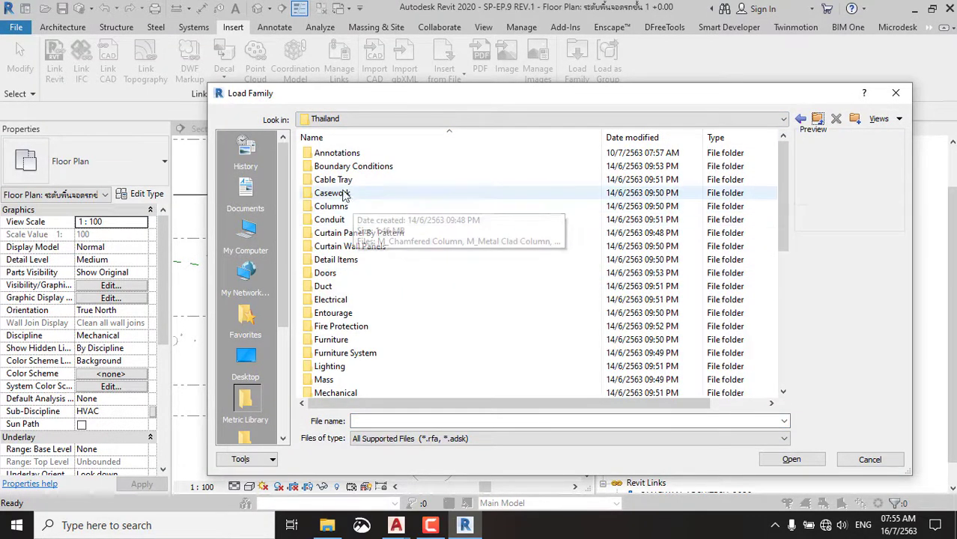
double_click(355, 311)
left_click(350, 180)
double_click(351, 193)
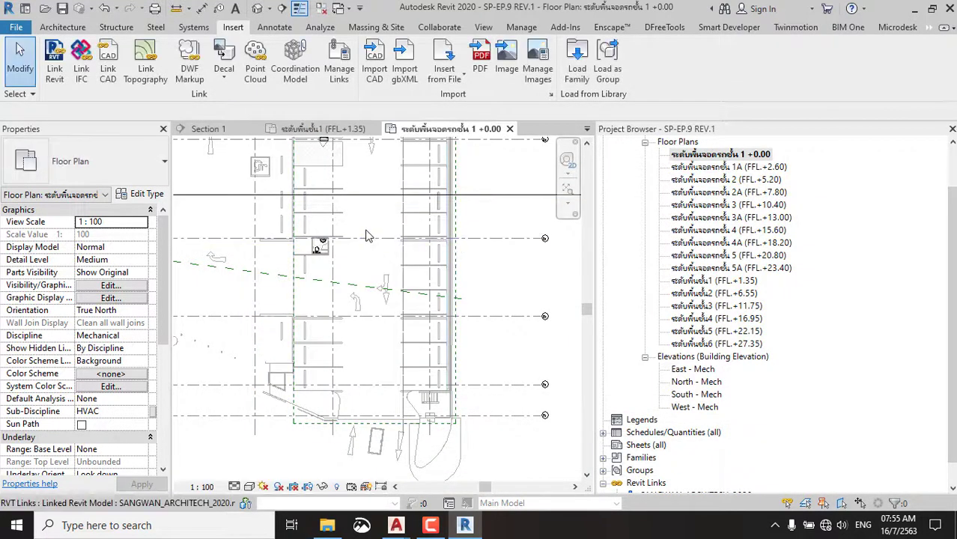
Use CM to place an M_RPC Male figure in the plan on level FFL.+1.35.
key("c")
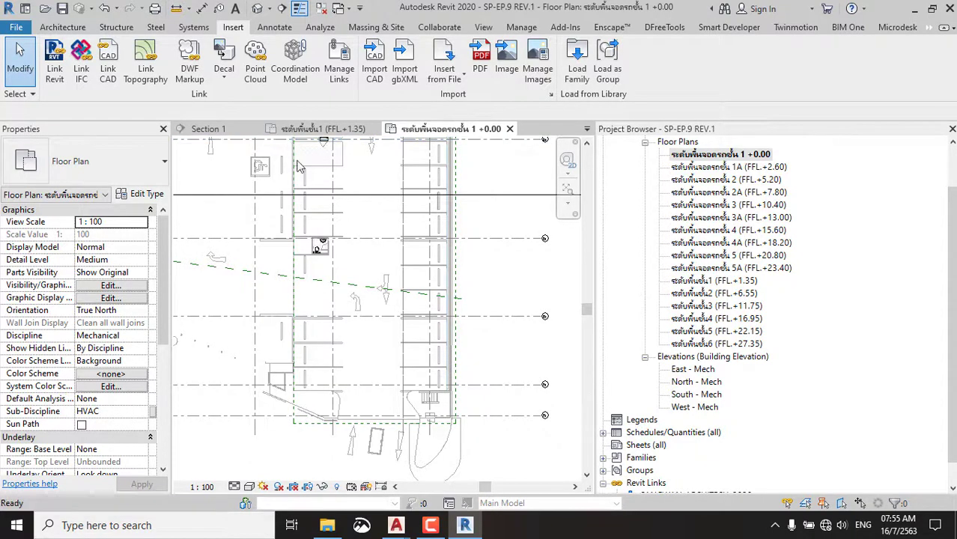
key("m")
scroll(365, 247, "up", 3)
scroll(364, 247, "up", 2)
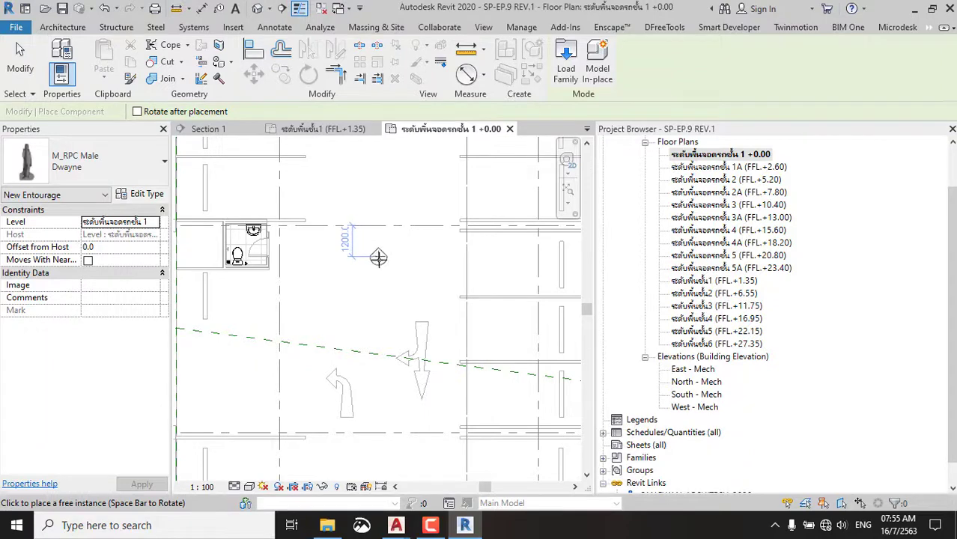
scroll(498, 236, "down", 3)
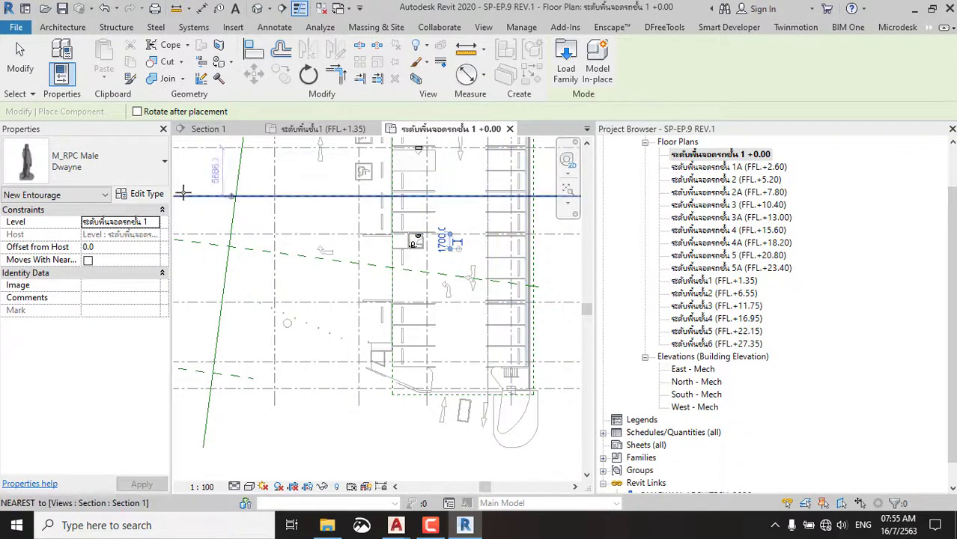
left_click(154, 223)
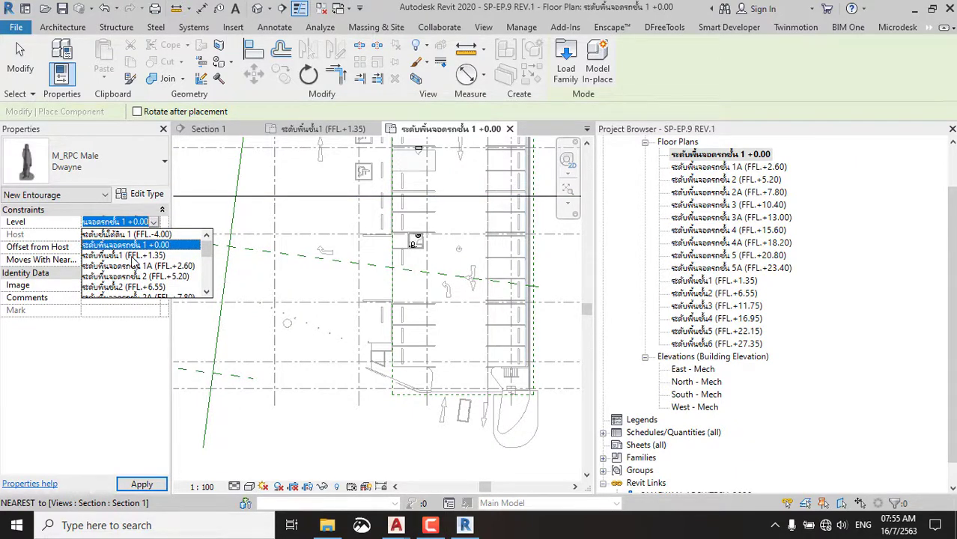
left_click(133, 256)
scroll(343, 252, "up", 5)
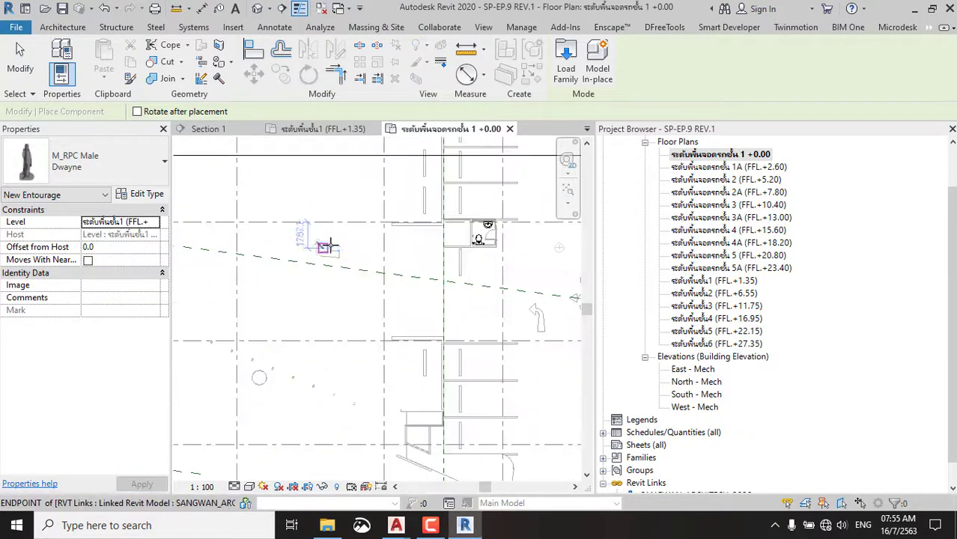
scroll(317, 231, "up", 2)
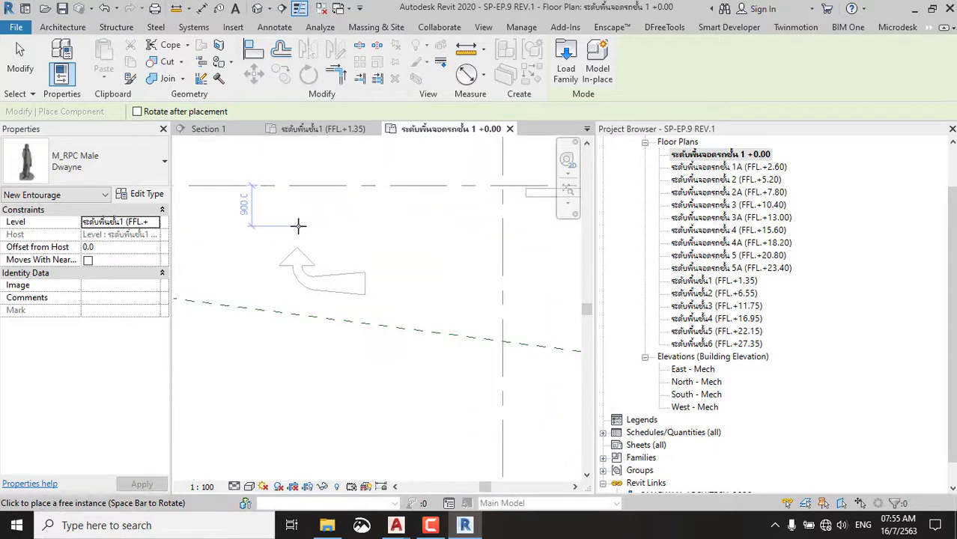
left_click(319, 225)
key("Escape")
key("Escape")
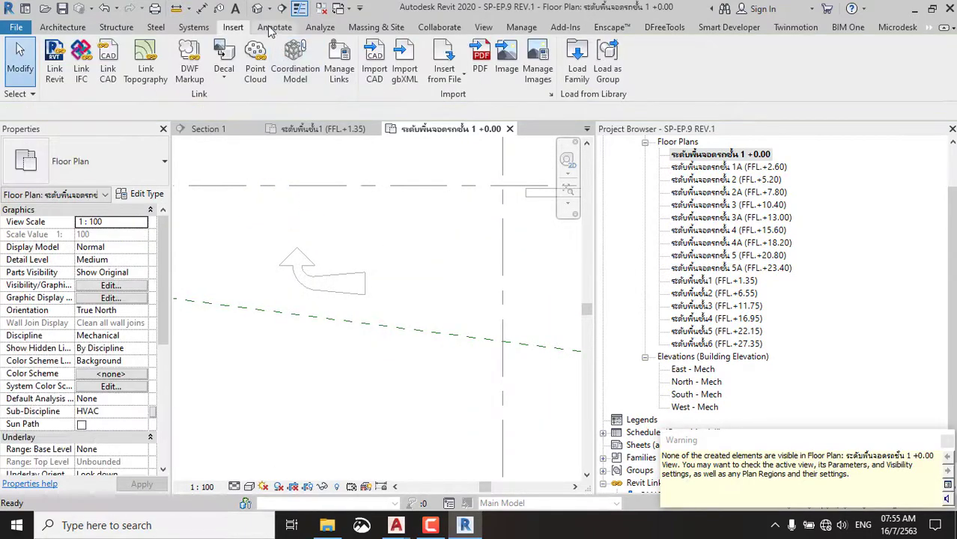
Check Section 1, then drag its cut line further down in the FFL.+1.35 plan.
left_click(218, 133)
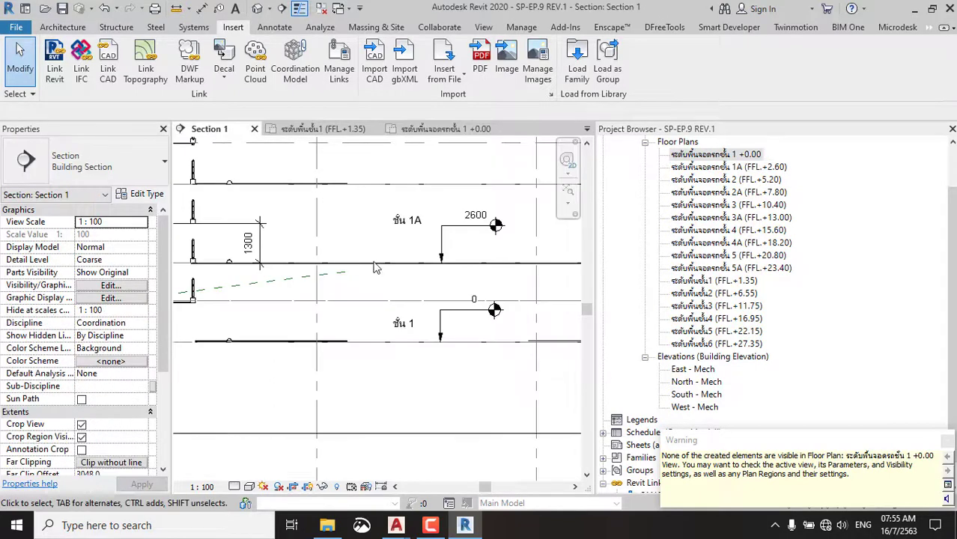
scroll(377, 267, "down", 2)
scroll(400, 279, "down", 2)
scroll(401, 278, "up", 2)
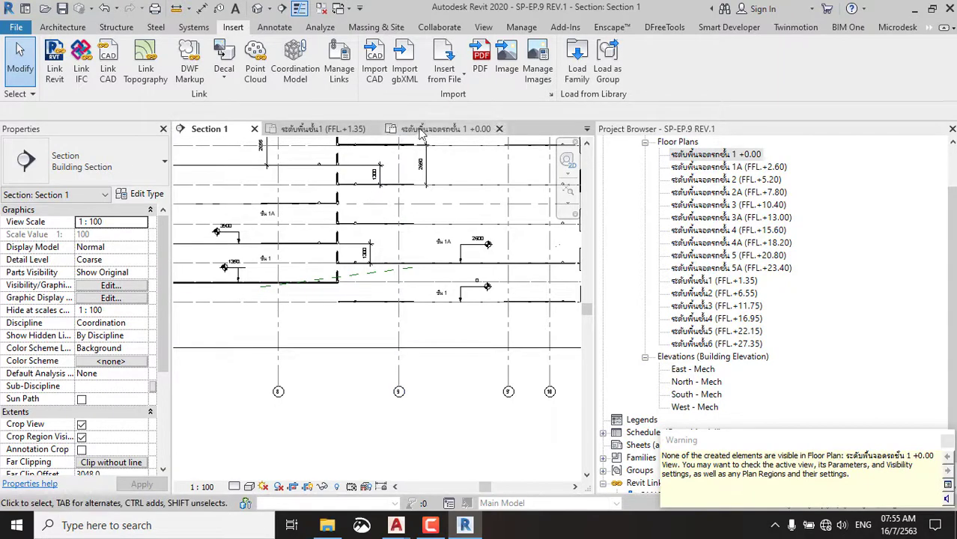
left_click(307, 130)
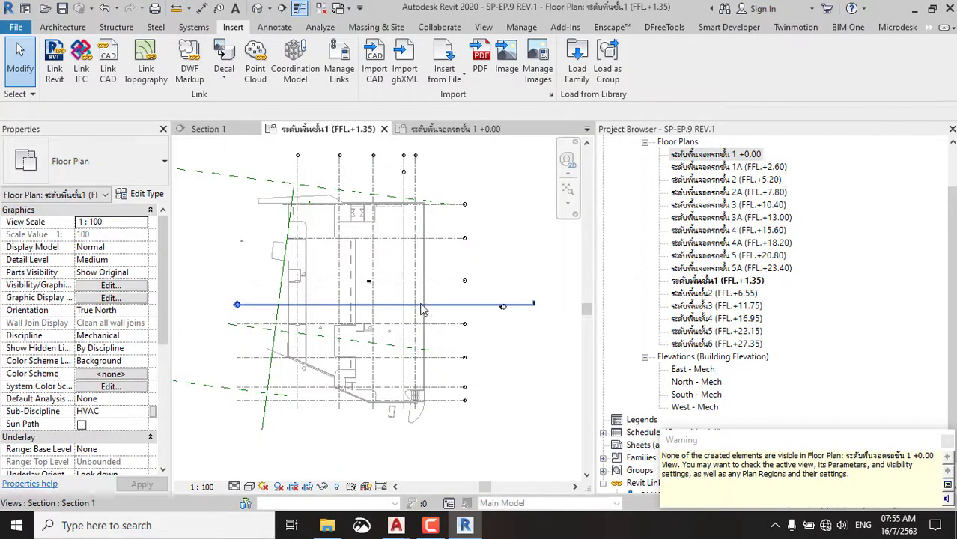
left_click(432, 306)
left_click_drag(432, 306, 414, 336)
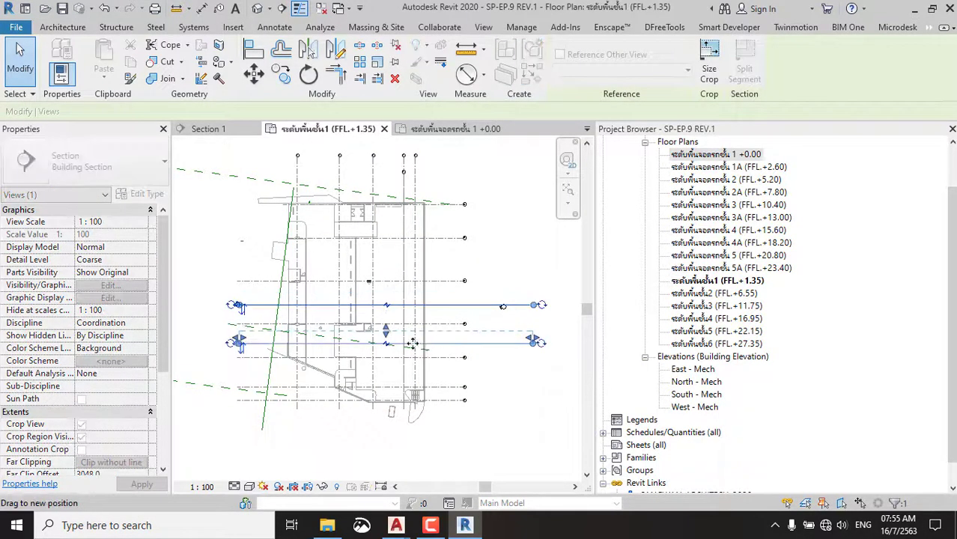
scroll(394, 335, "up", 3)
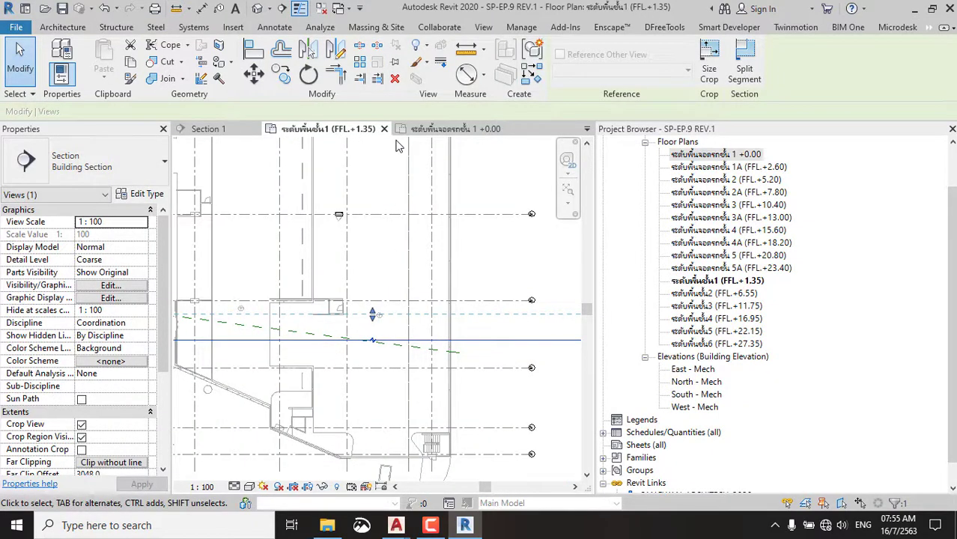
left_click(218, 131)
left_click(216, 130)
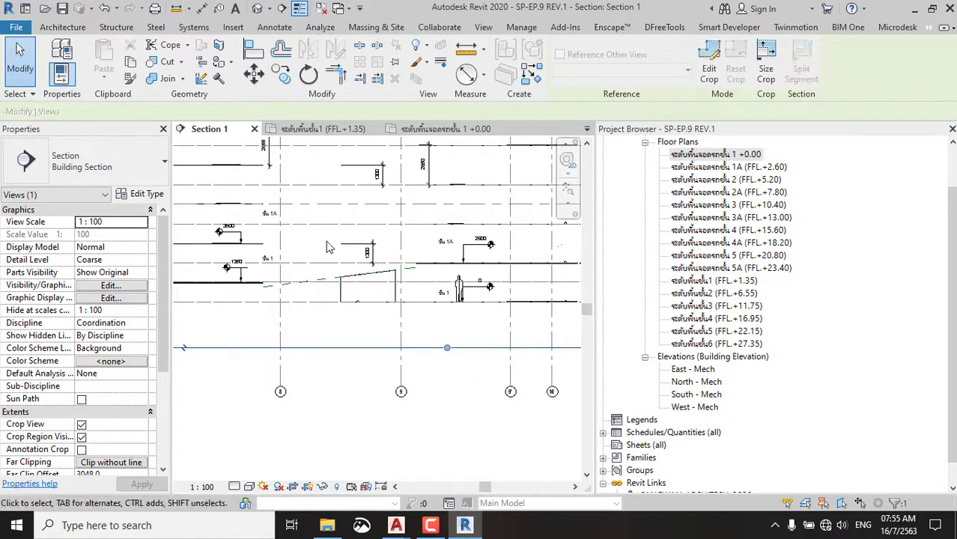
scroll(458, 289, "down", 1)
scroll(459, 288, "up", 3)
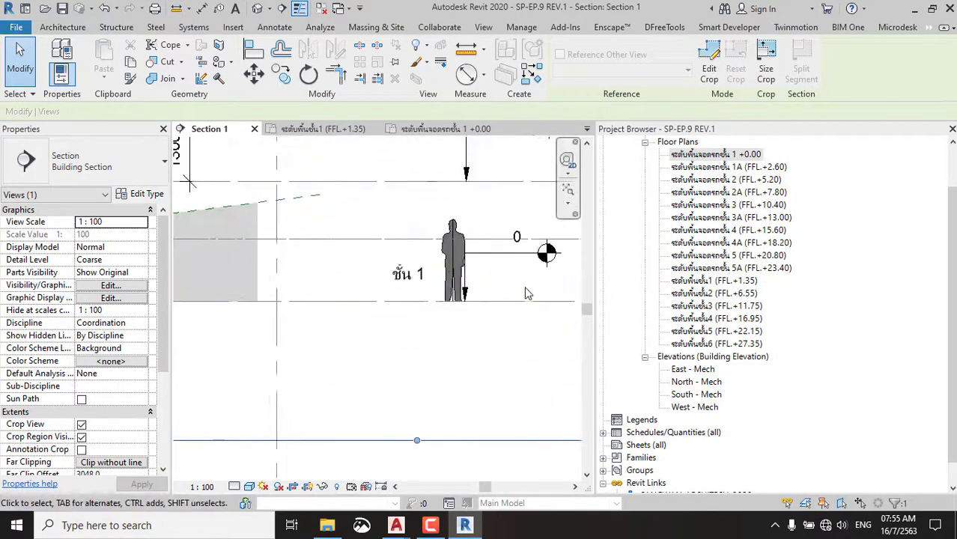
scroll(517, 289, "down", 3)
scroll(528, 291, "up", 1)
scroll(509, 292, "up", 1)
scroll(487, 295, "up", 2)
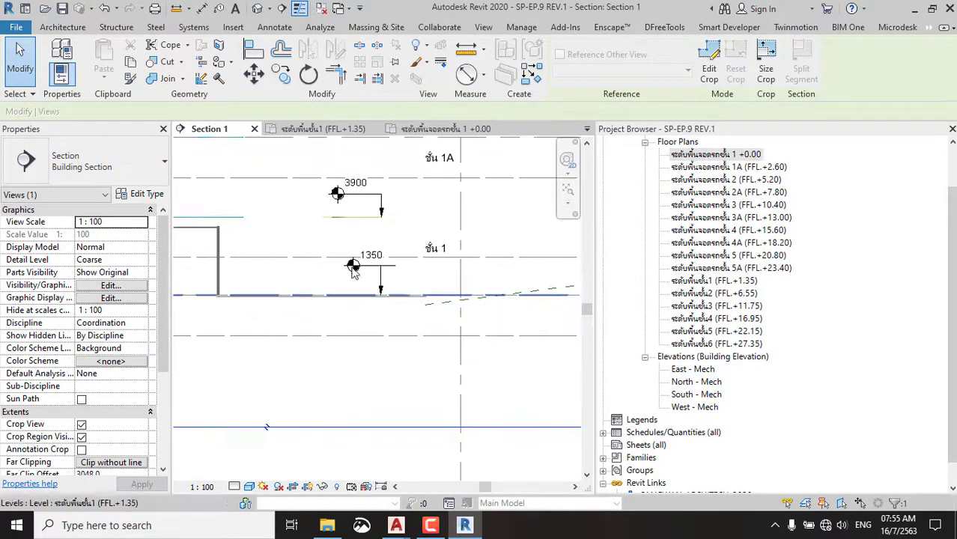
scroll(472, 298, "down", 2)
scroll(493, 295, "up", 2)
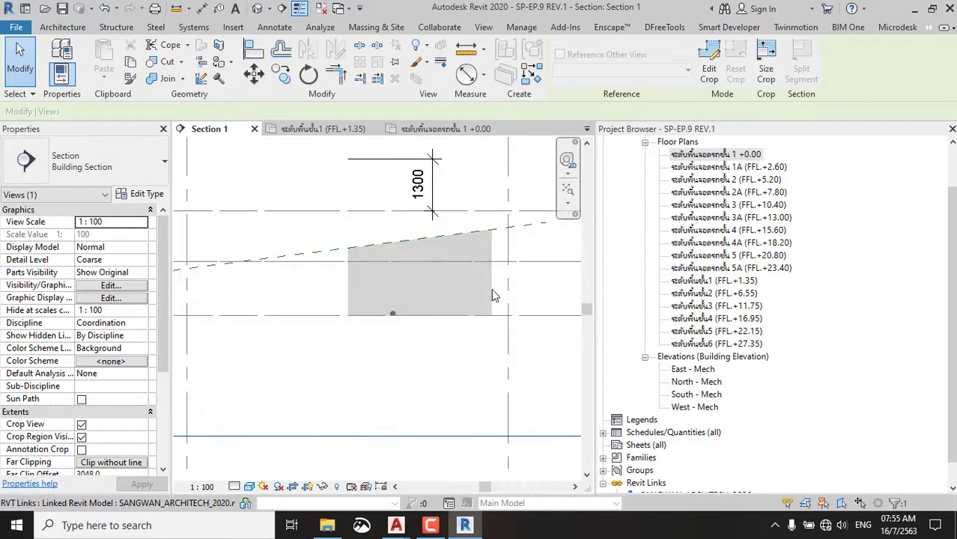
left_click(494, 294)
scroll(331, 257, "down", 2)
scroll(429, 296, "down", 2)
left_click(429, 296)
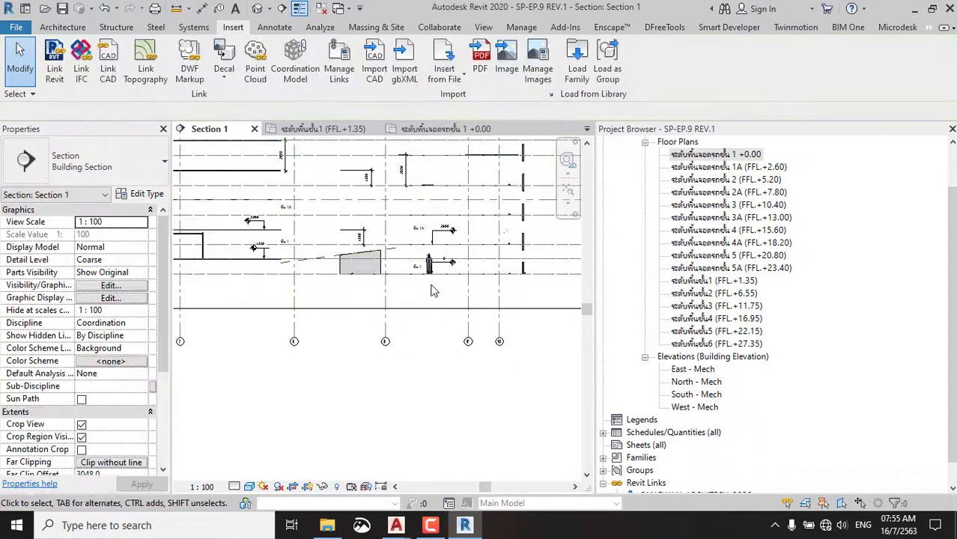
scroll(450, 297, "up", 2)
left_click(460, 277)
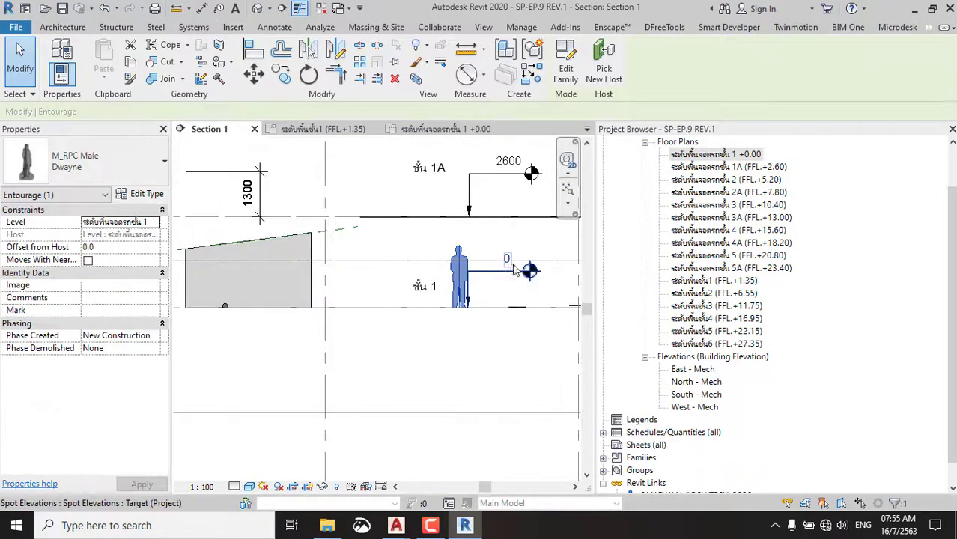
scroll(509, 266, "down", 3)
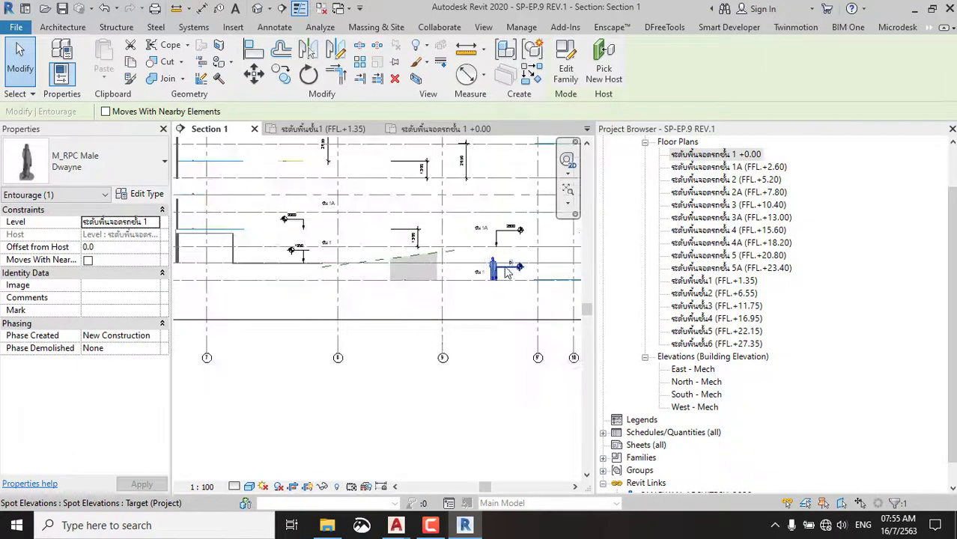
left_click(349, 131)
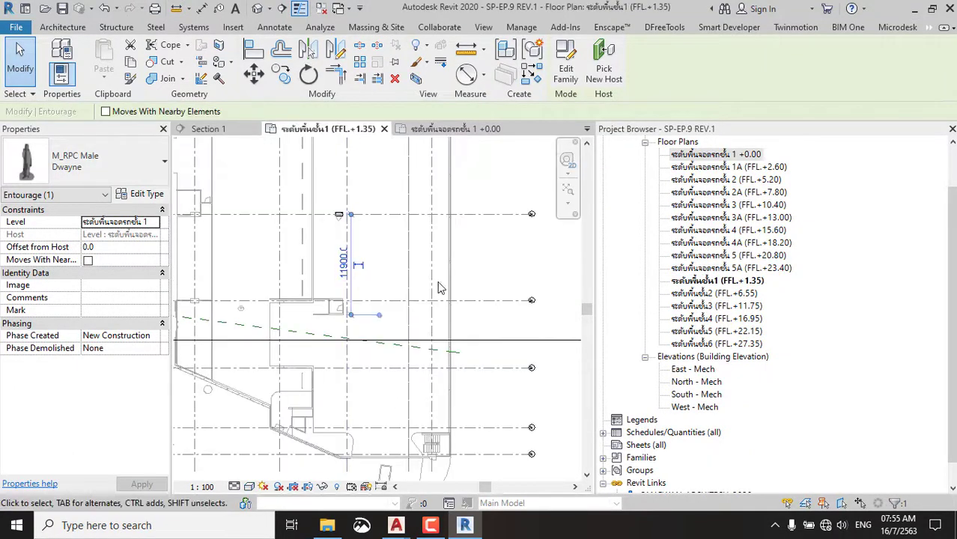
Restart CM placement to check the level list, cancel it, and view Section 1.
scroll(307, 299, "up", 2)
scroll(305, 299, "up", 2)
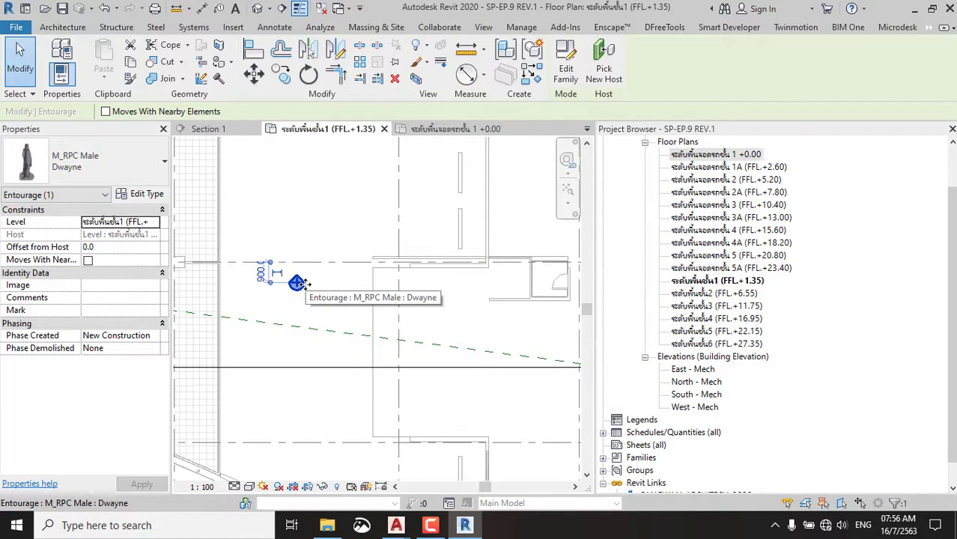
scroll(379, 265, "down", 2)
key("Escape")
scroll(326, 262, "down", 2)
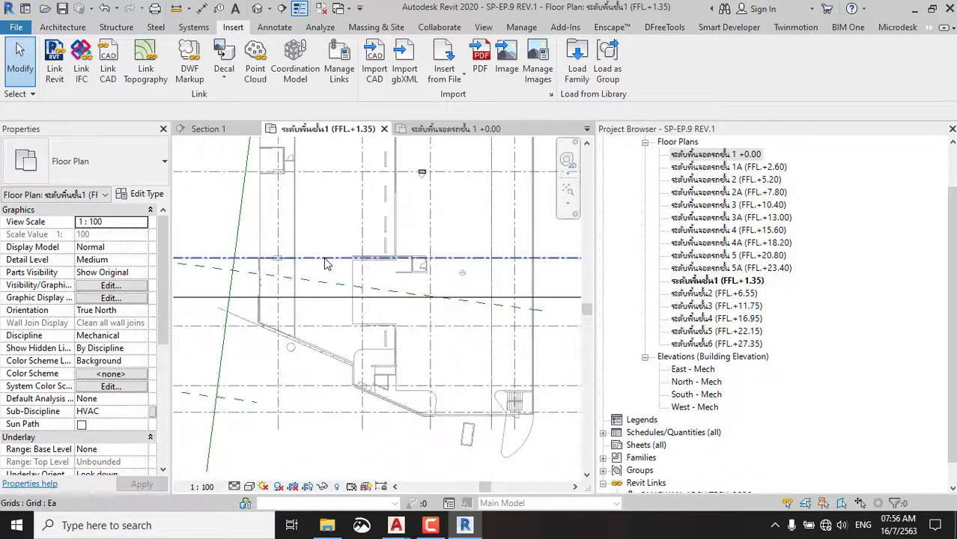
key("c")
key("m")
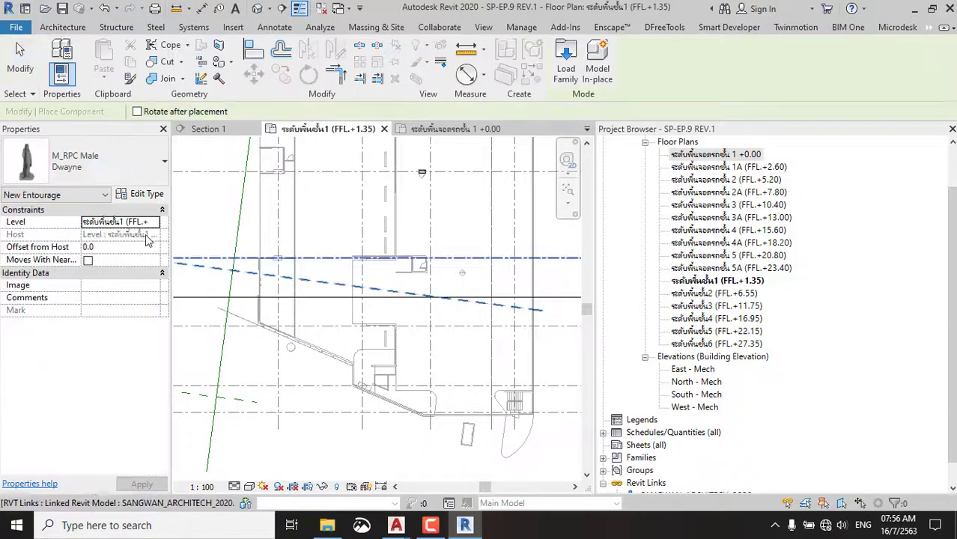
left_click(154, 223)
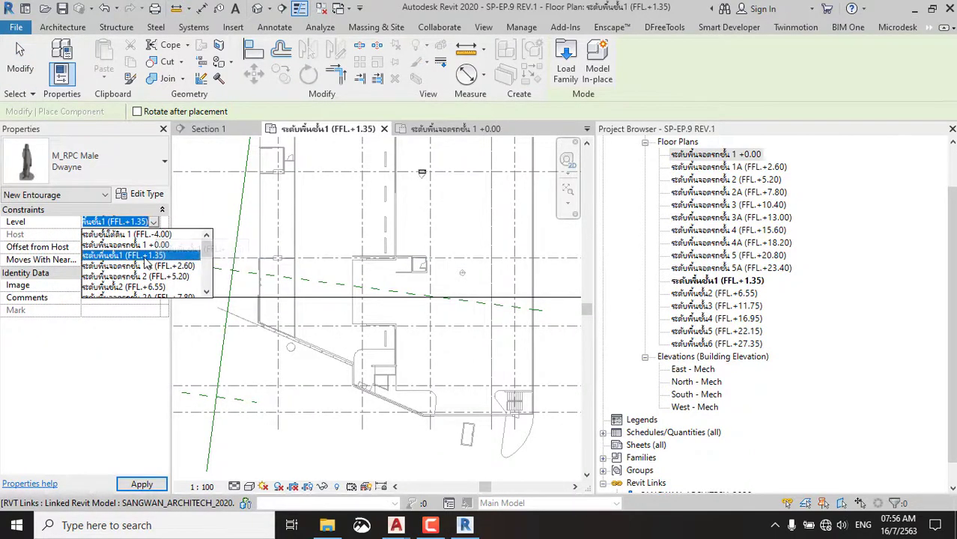
scroll(319, 284, "up", 3)
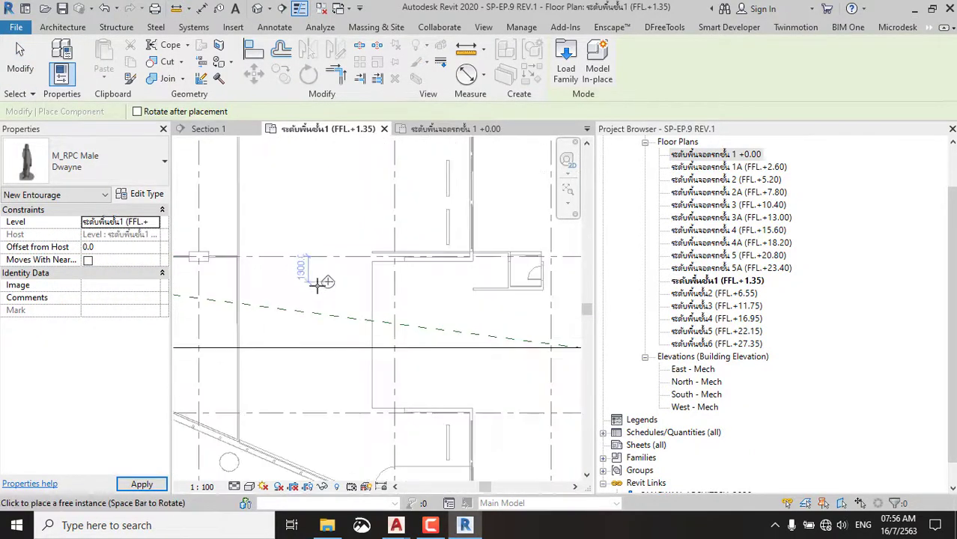
key("Escape")
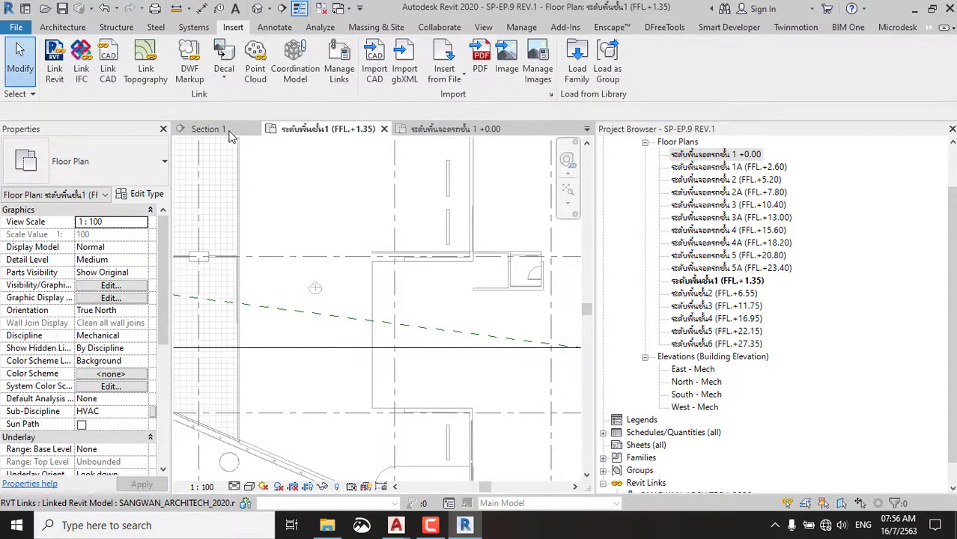
left_click(231, 135)
In Section 1, inspect the entourage figure and the 1350 spot elevation.
scroll(281, 273, "up", 4)
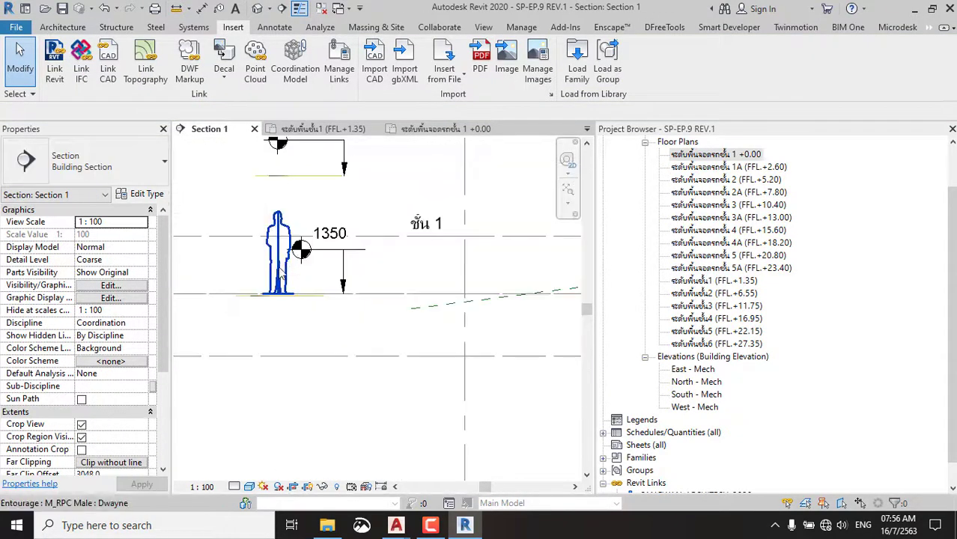
left_click(282, 274)
key("Delete")
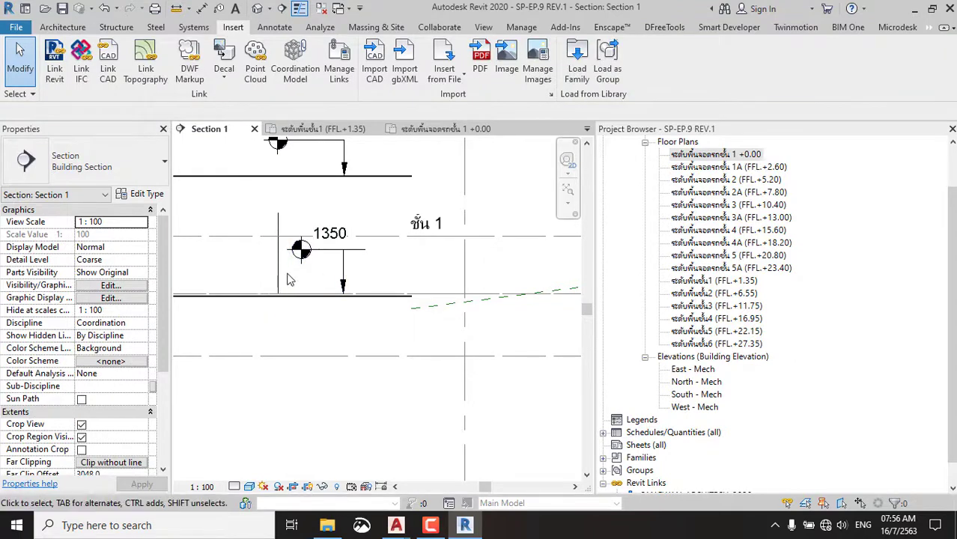
key("ctrl+z")
scroll(270, 247, "down", 2)
scroll(277, 314, "down", 2)
scroll(271, 251, "down", 1)
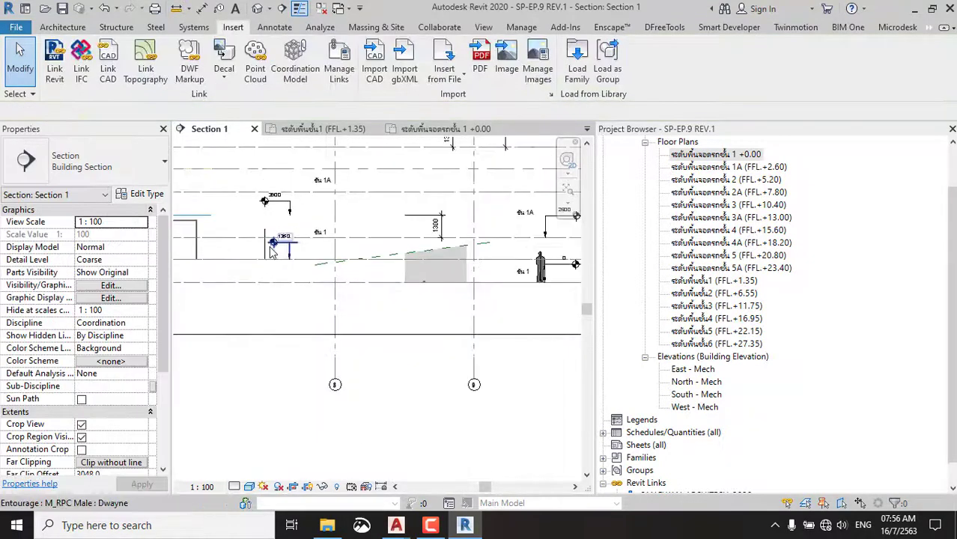
left_click(272, 247)
scroll(268, 244, "up", 2)
key("Escape")
scroll(269, 243, "up", 2)
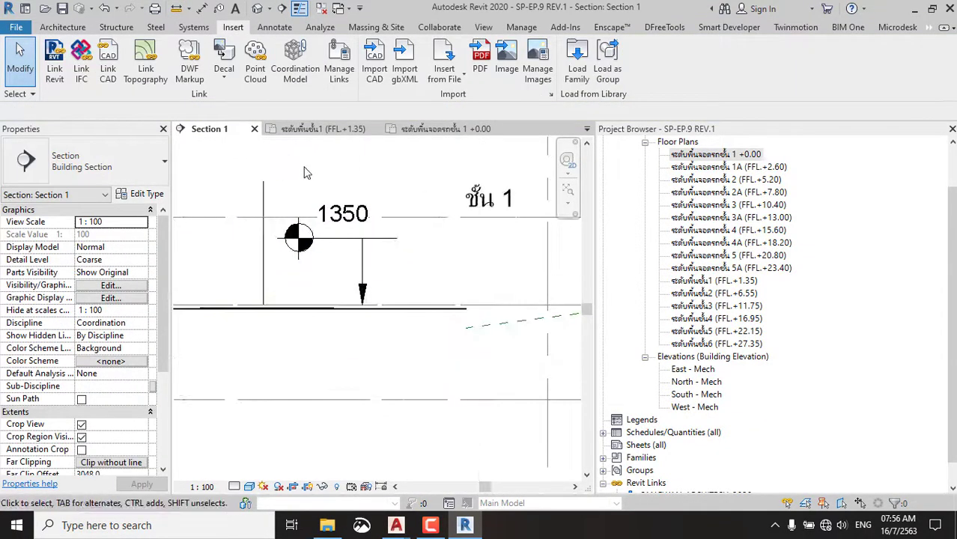
left_click(287, 253)
key("Escape")
Set Section 1 to Fine detail level with a shaded visual style.
left_click(235, 487)
left_click(251, 474)
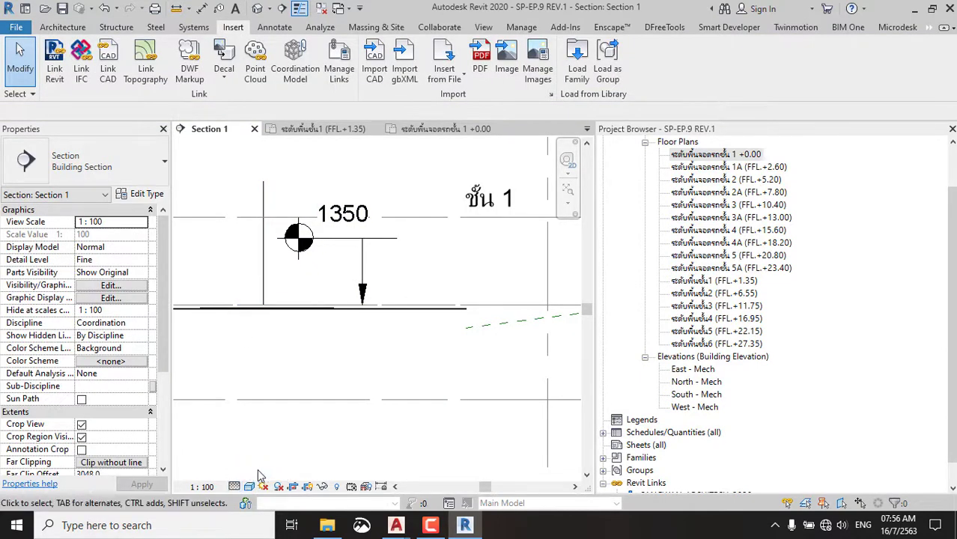
left_click(250, 486)
left_click(283, 431)
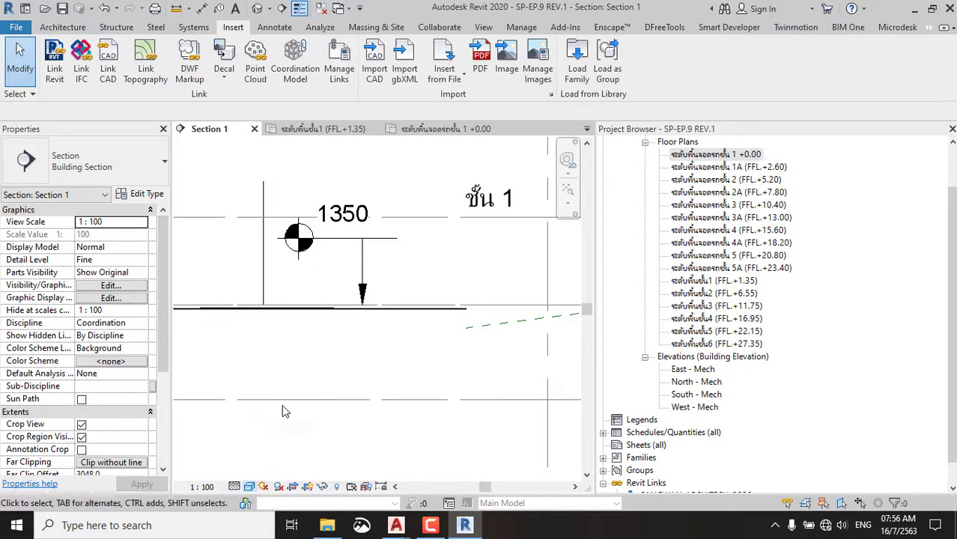
scroll(275, 290, "down", 2)
scroll(300, 299, "down", 2)
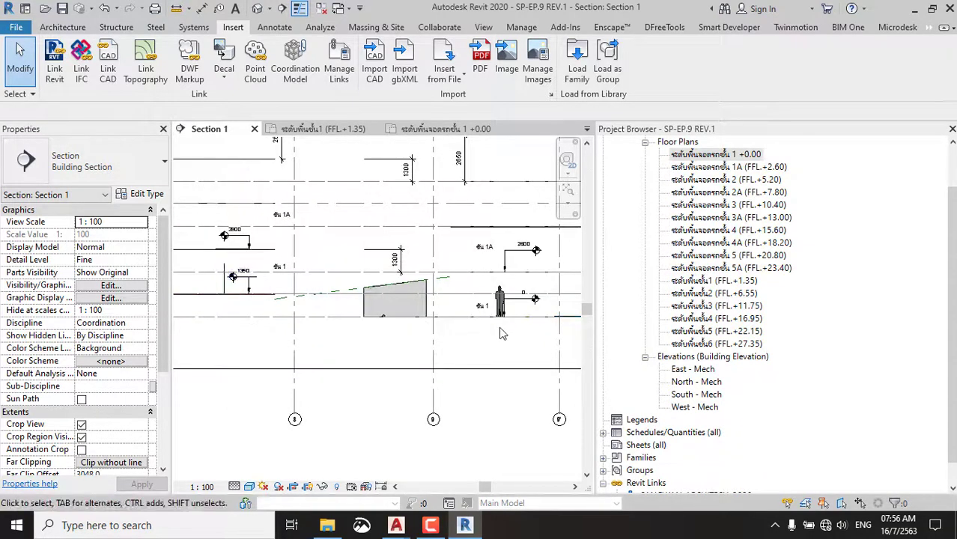
scroll(506, 308, "up", 1)
scroll(506, 309, "up", 2)
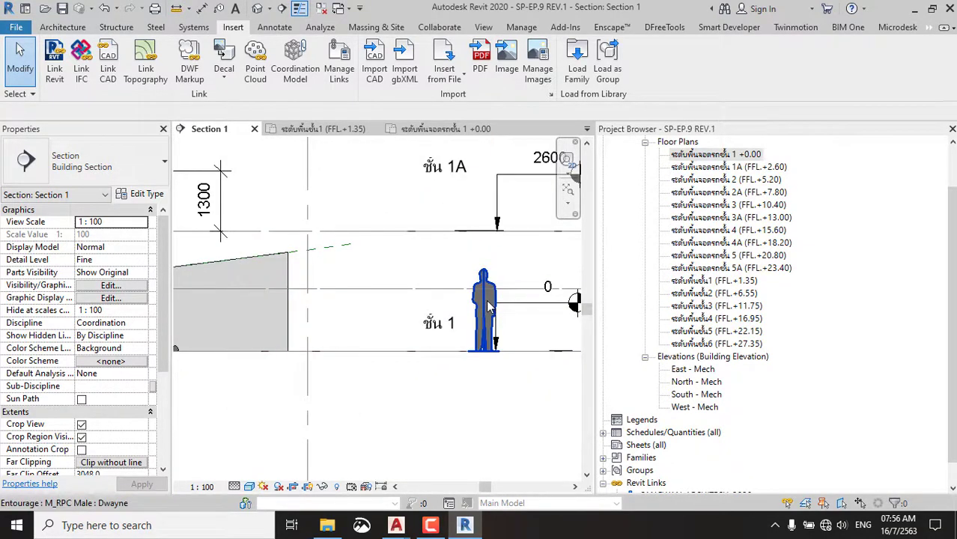
In the FFL.+1.35 plan, use CS to place another person figure.
left_click(315, 129)
scroll(310, 281, "up", 1)
scroll(375, 288, "up", 2)
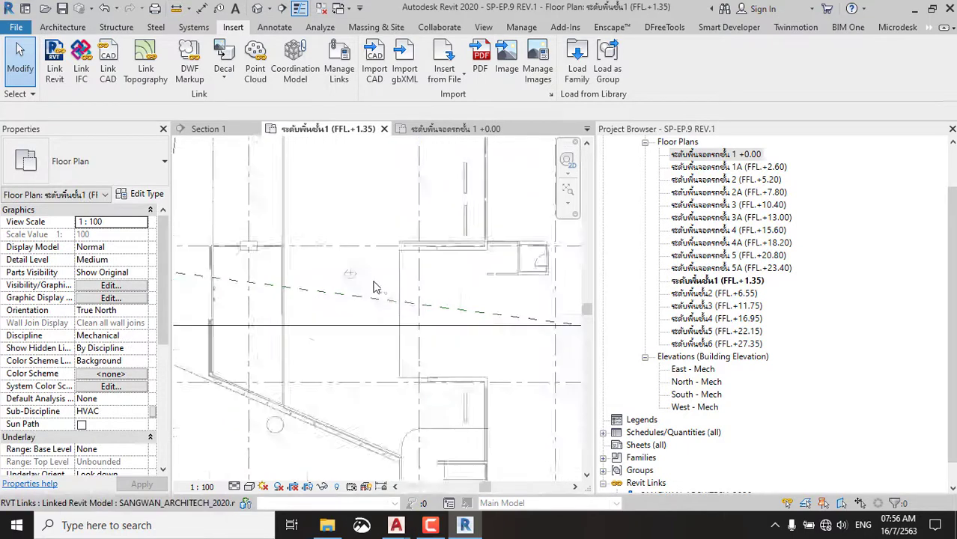
left_click(399, 270)
key("c")
key("s")
scroll(365, 276, "up", 2)
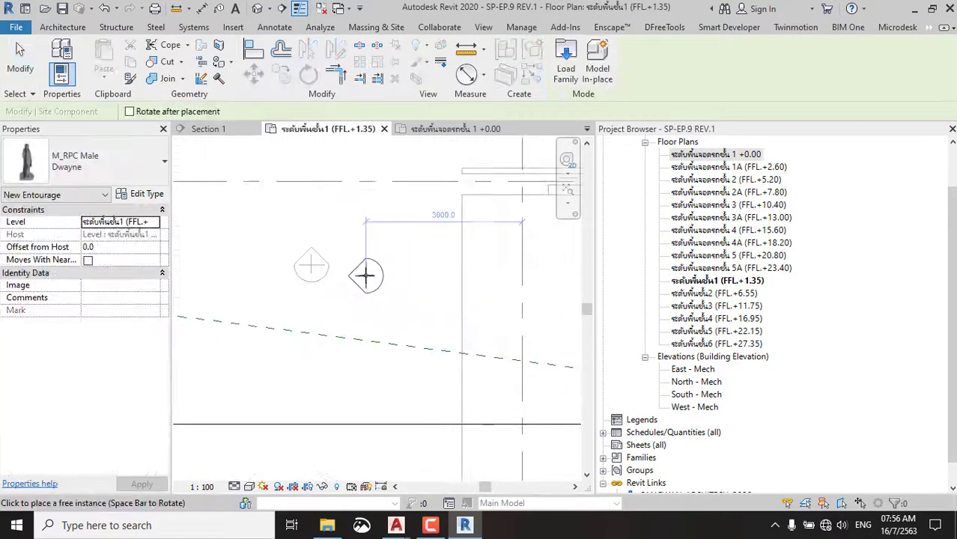
left_click(365, 277)
In Section 1, move the new figure beside the 1350 spot elevation.
left_click(225, 130)
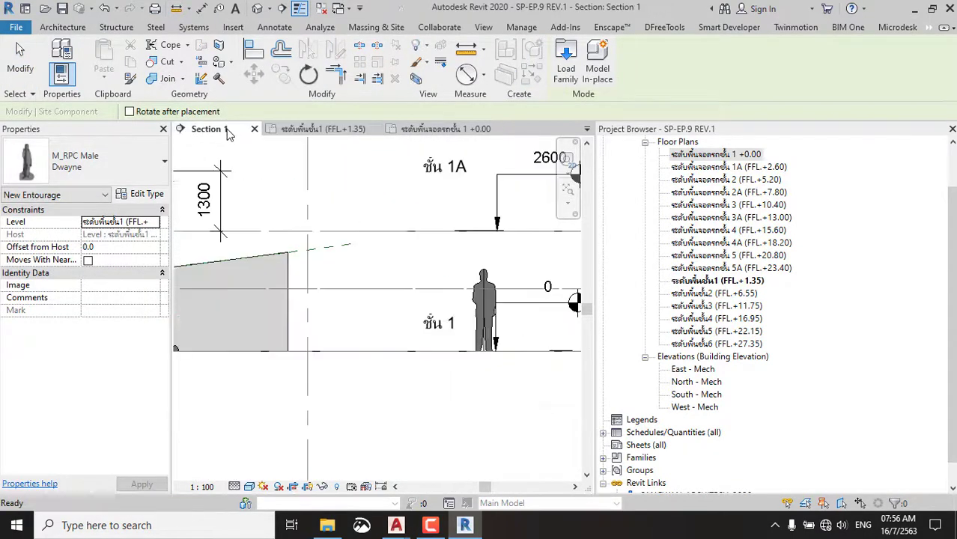
scroll(498, 326, "down", 2)
scroll(479, 335, "down", 2)
scroll(215, 288, "up", 3)
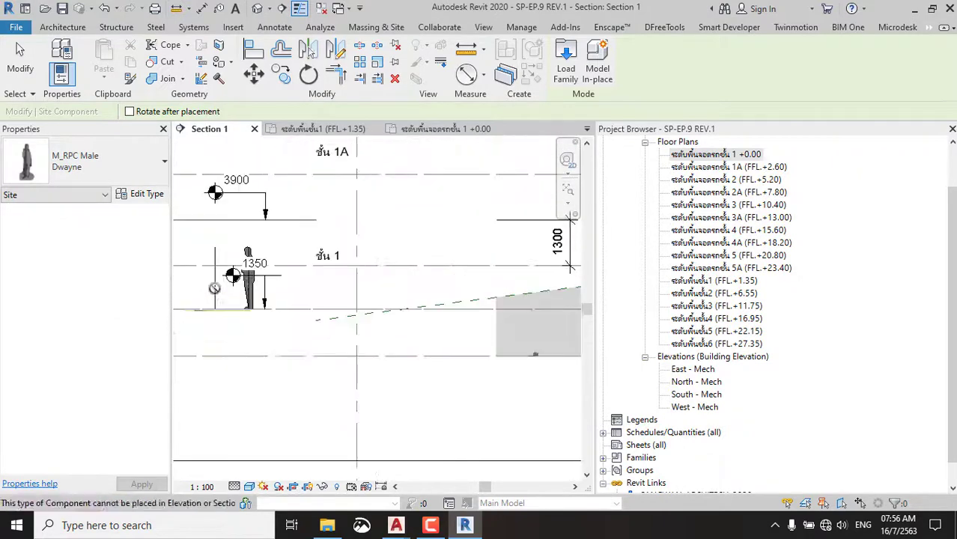
scroll(214, 289, "up", 3)
key("Escape")
left_click(268, 285)
scroll(416, 280, "down", 2)
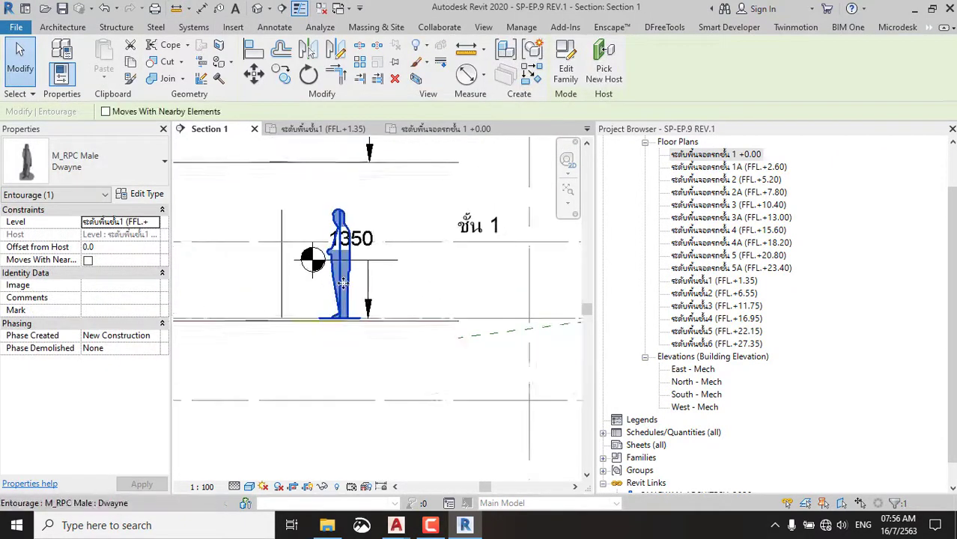
left_click_drag(343, 283, 256, 278)
scroll(302, 236, "down", 1)
key("Escape")
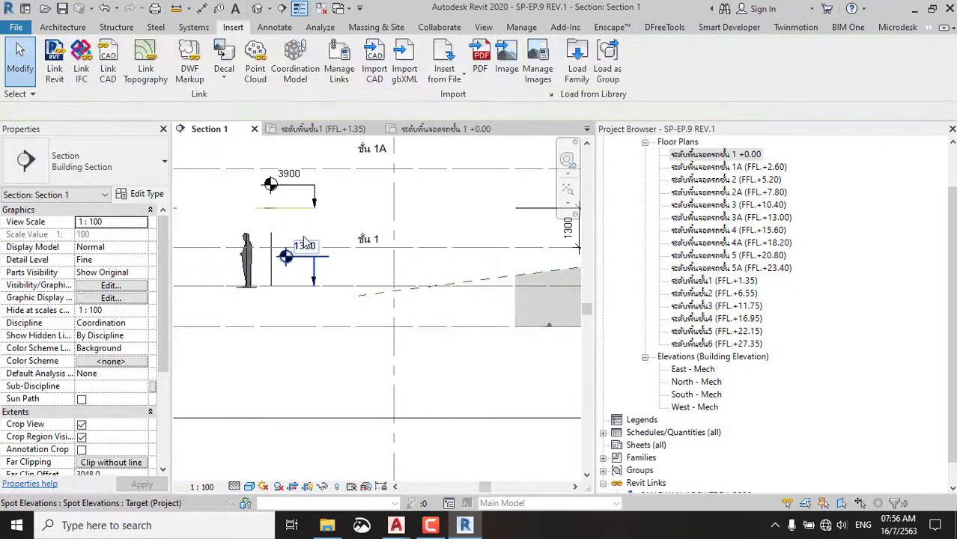
Select the figure at the 0 spot elevation and pan Section 1 toward grid 9'.
scroll(303, 236, "down", 3)
scroll(523, 268, "up", 3)
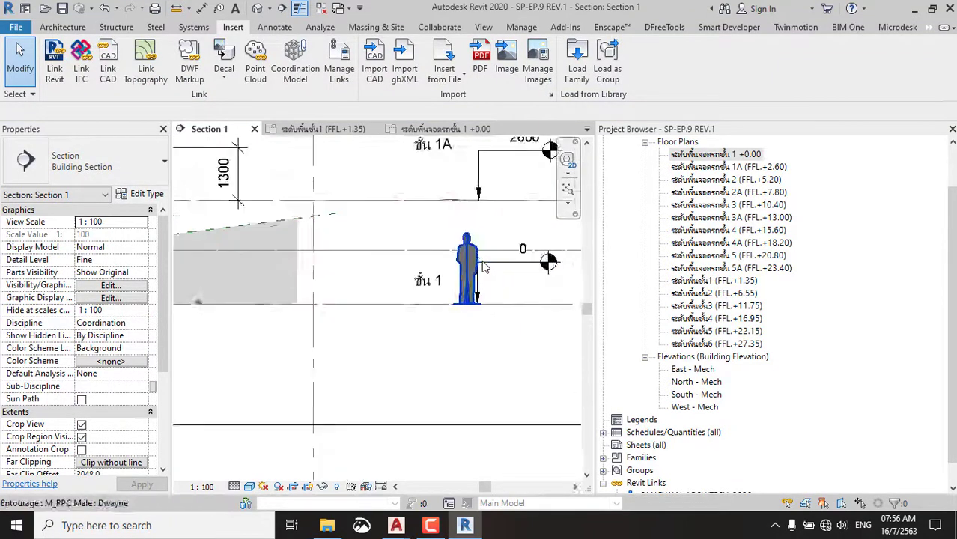
scroll(523, 268, "up", 1)
left_click(410, 271)
scroll(487, 262, "down", 3)
scroll(512, 260, "down", 1)
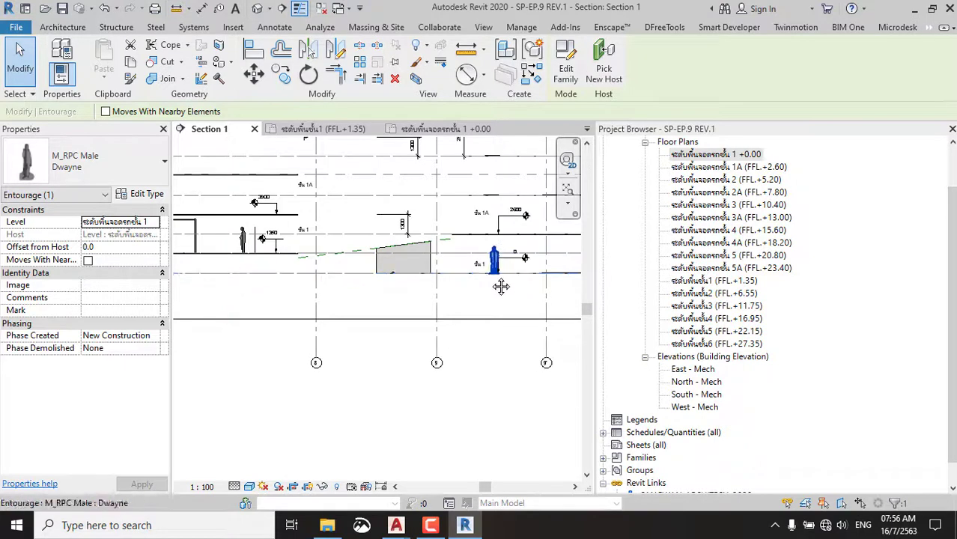
middle_click_drag(501, 287, 453, 316)
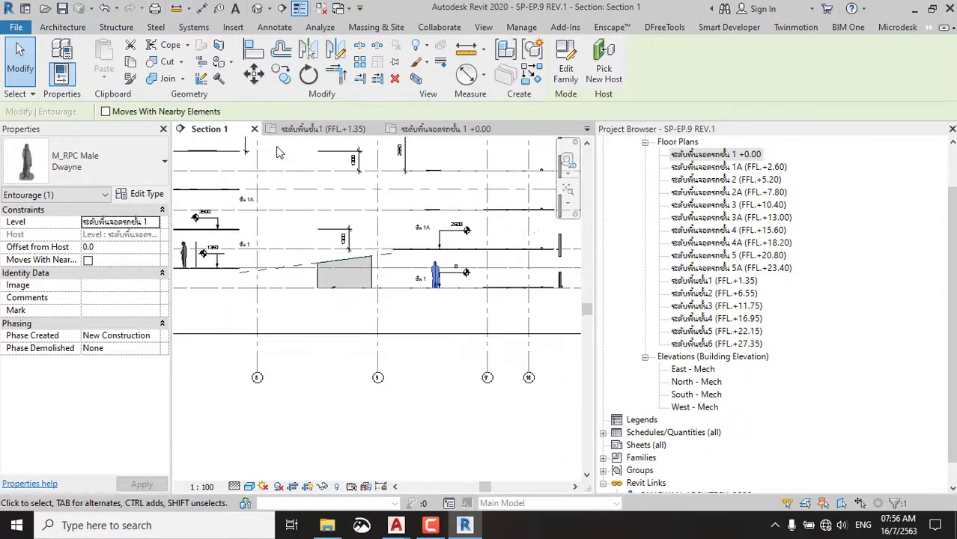
mouse_move(487, 279)
middle_mouse_down()
mouse_move(359, 281)
mouse_move(465, 284)
middle_mouse_up()
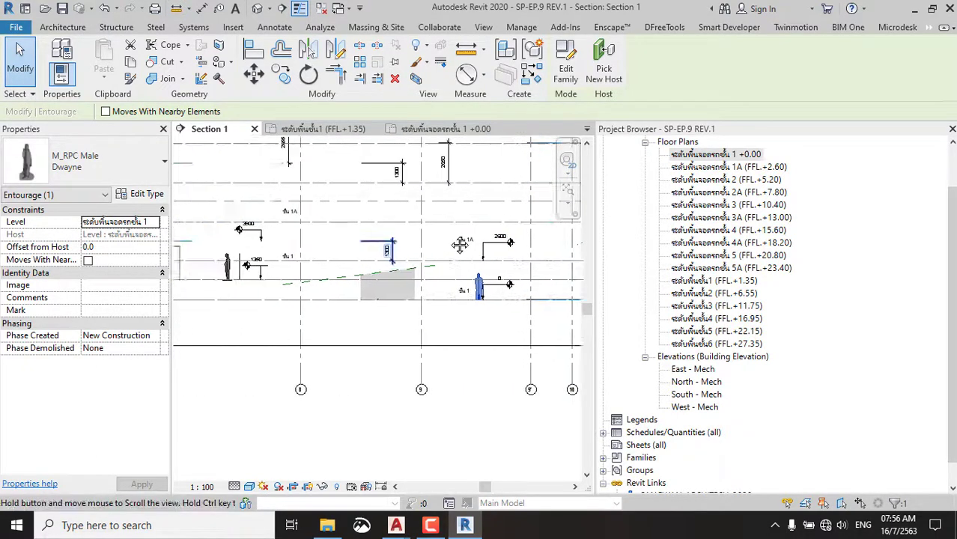
middle_click_drag(377, 238, 505, 239)
scroll(331, 271, "up", 3)
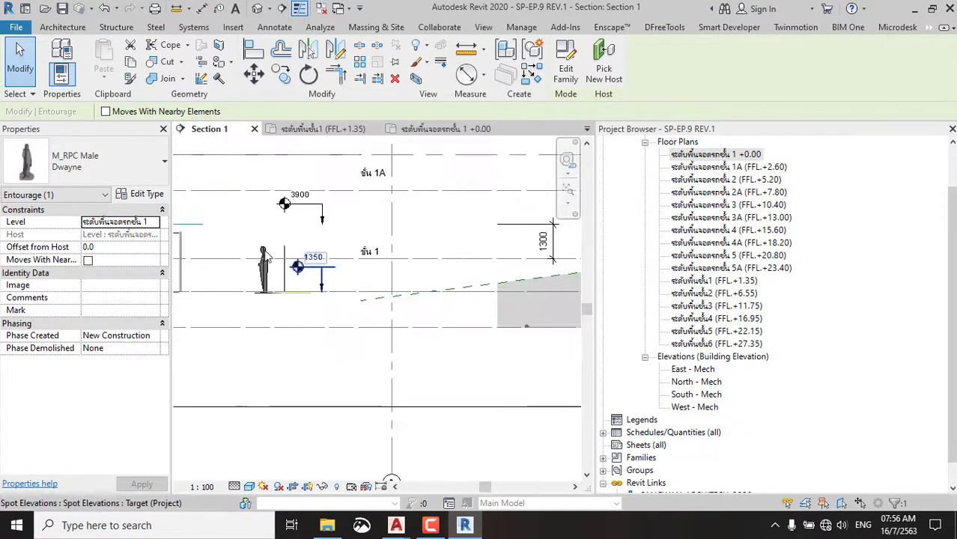
scroll(314, 268, "down", 2)
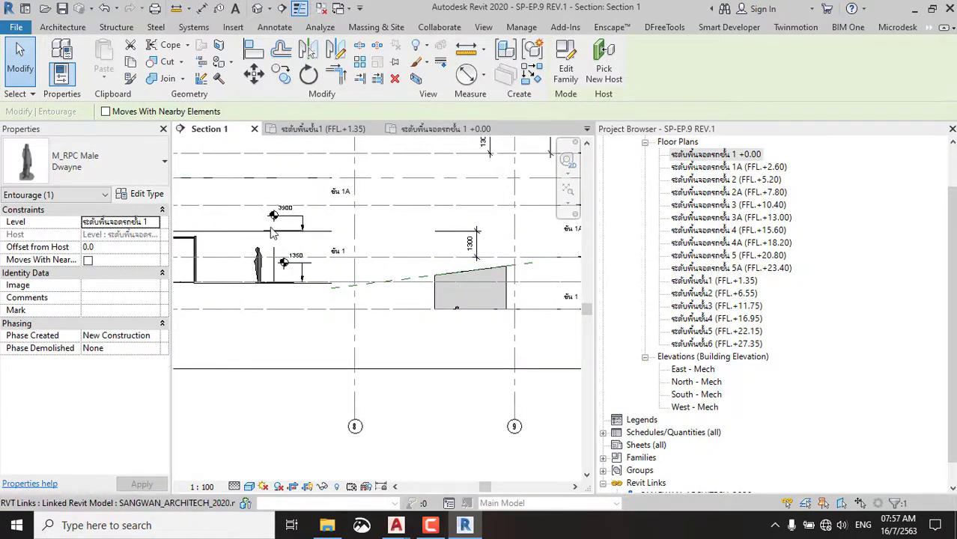
middle_click_drag(425, 247, 328, 247)
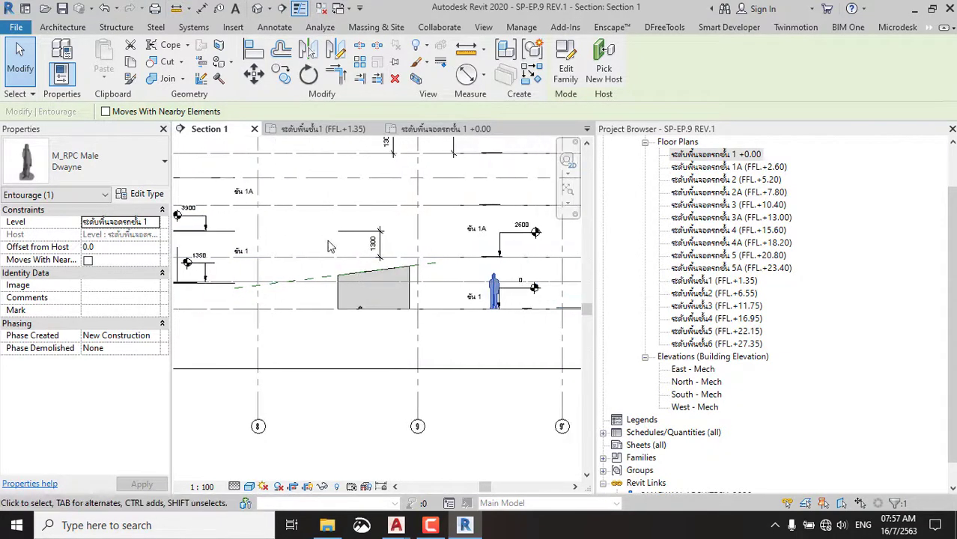
Draw a horizontal reference plane across Section 1.
key("p")
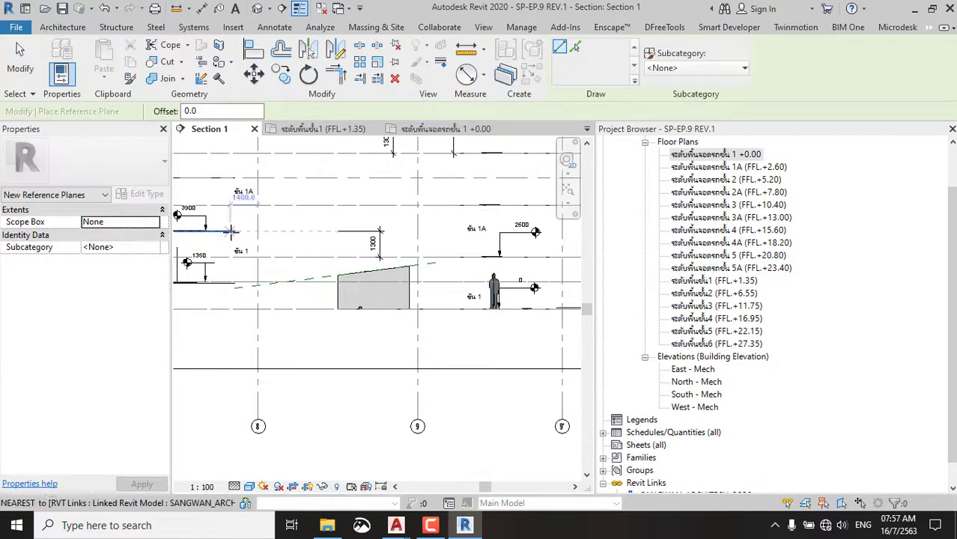
left_click(514, 230)
middle_click_drag(524, 238, 385, 248)
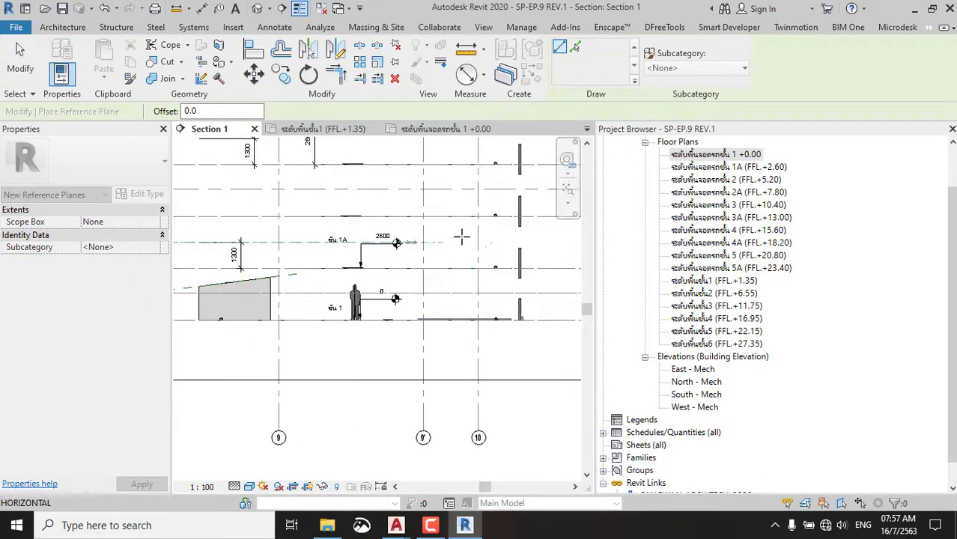
left_click(541, 240)
middle_click_drag(208, 246, 380, 245)
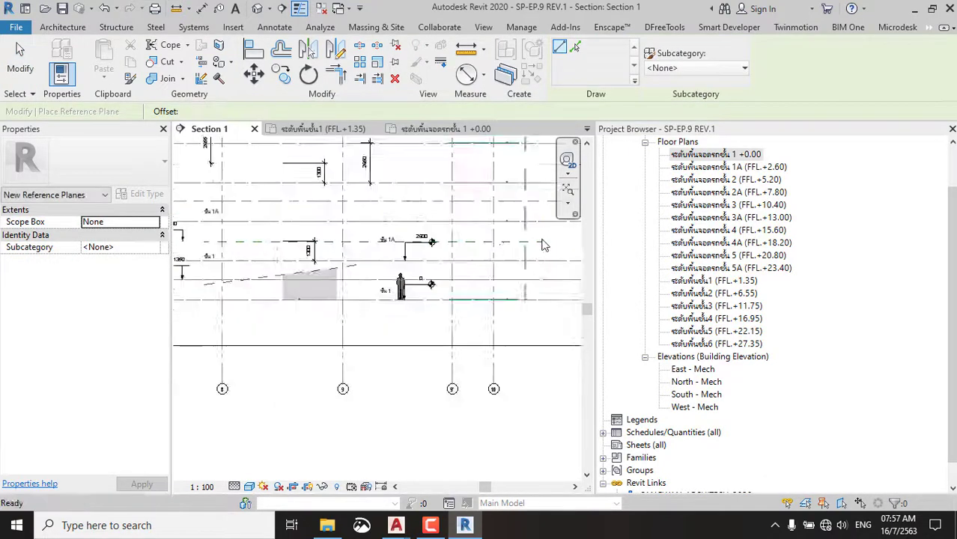
key("Escape")
key("Escape")
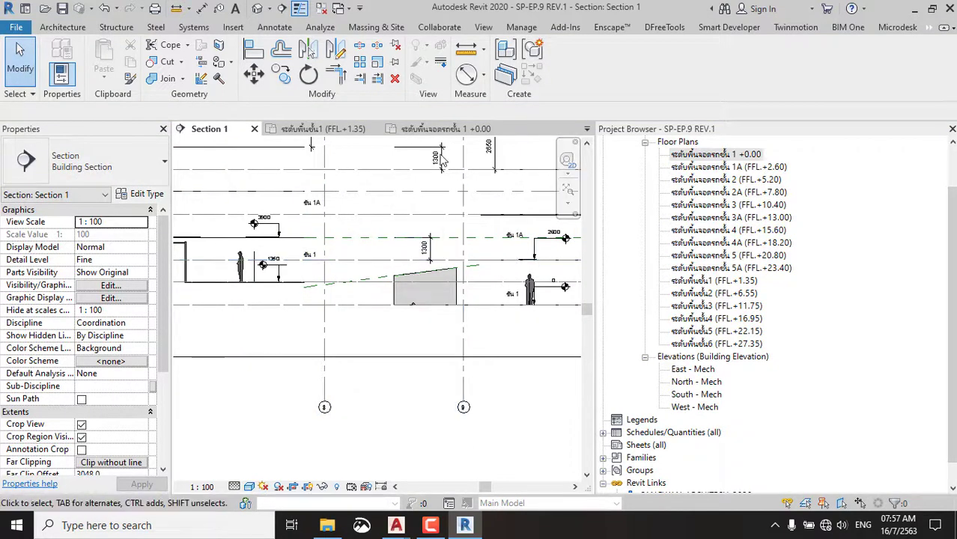
Switch to the +0.00 floor plan and select the plan region.
left_click(434, 129)
scroll(430, 238, "down", 2)
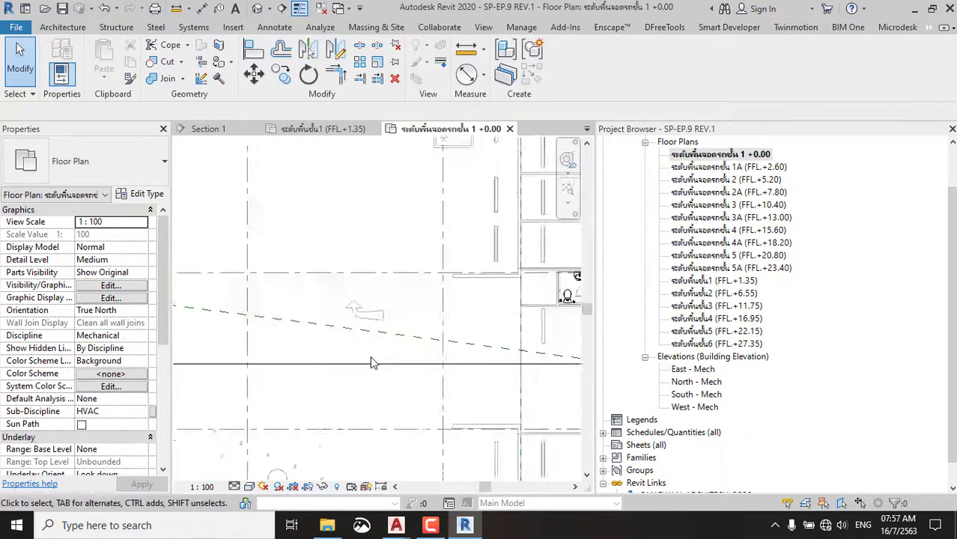
scroll(438, 238, "down", 3)
scroll(446, 240, "down", 2)
scroll(449, 240, "up", 3)
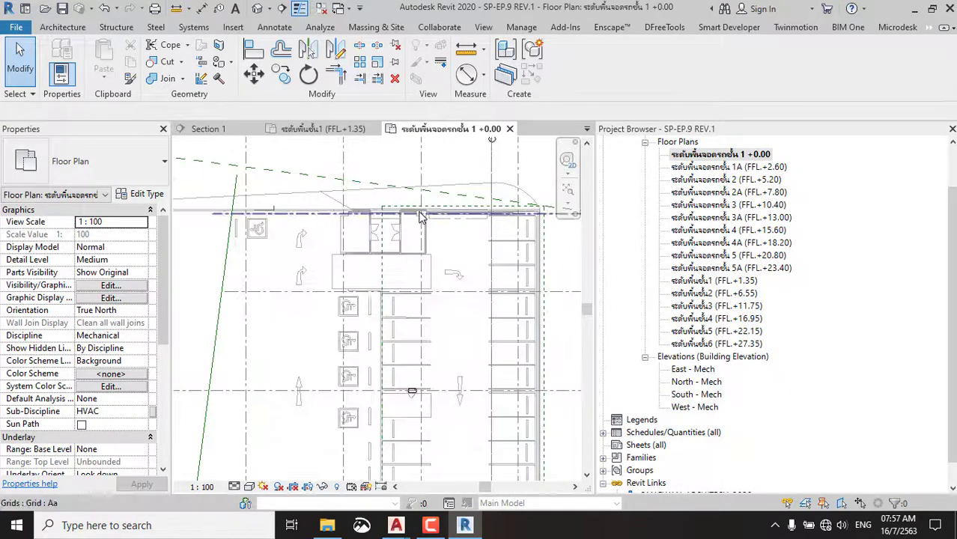
left_click(412, 208)
Review the plan region's view range, then confirm the +0.00 plan's view range (top 1300, cut 1200).
left_click(136, 224)
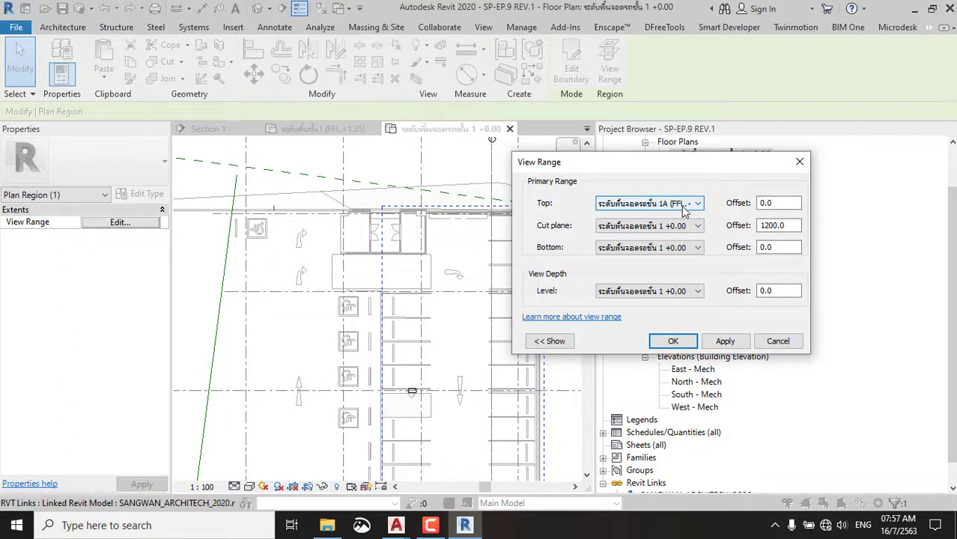
left_click(678, 339)
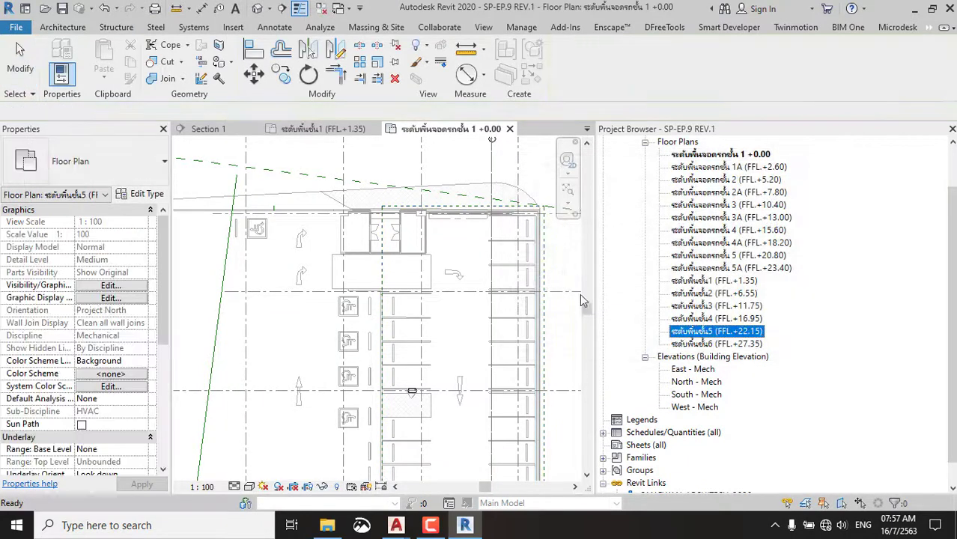
left_click(384, 166)
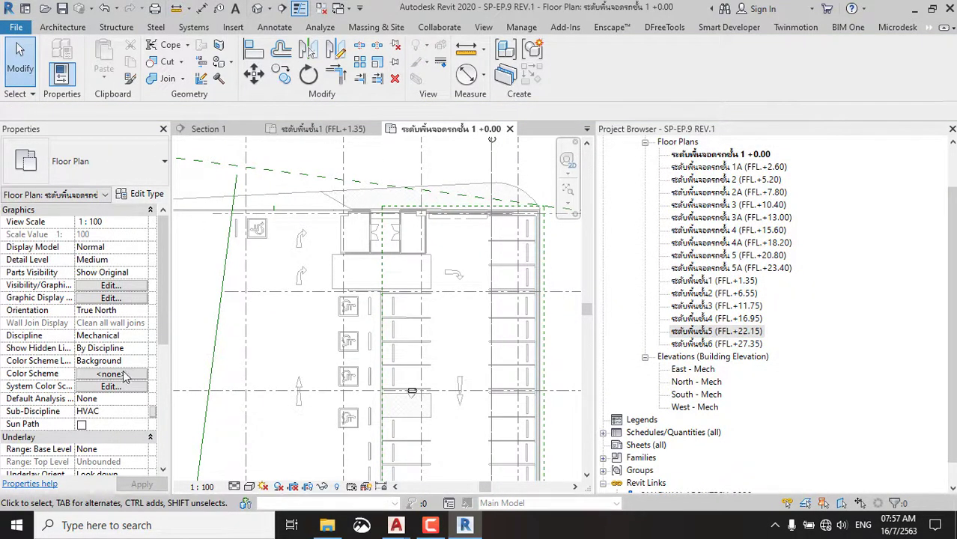
scroll(131, 377, "down", 3)
left_click(118, 439)
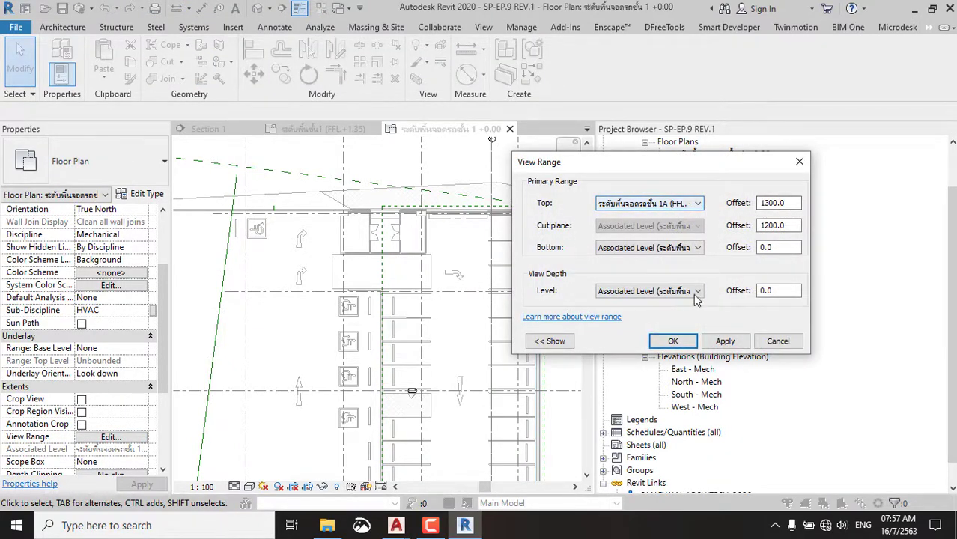
left_click(673, 342)
scroll(293, 336, "down", 3)
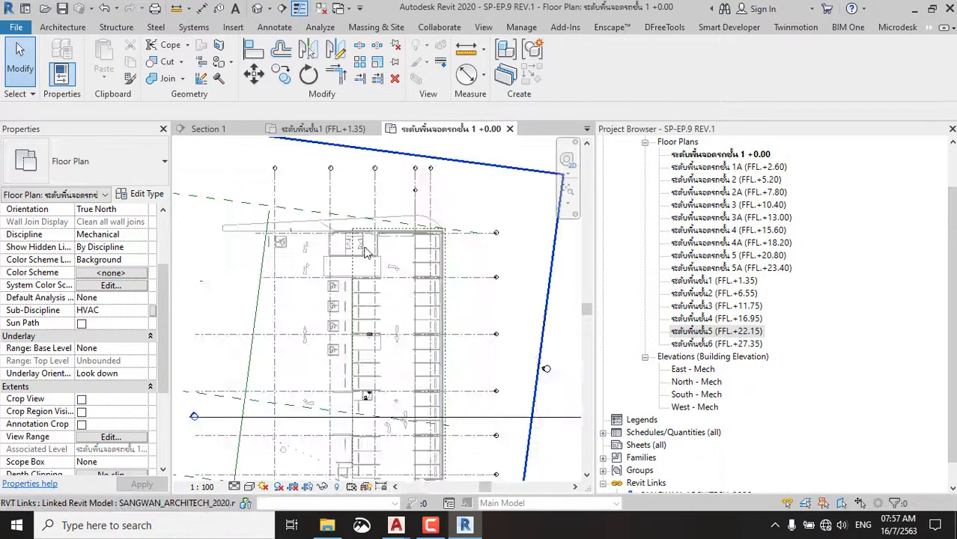
scroll(331, 364, "up", 2)
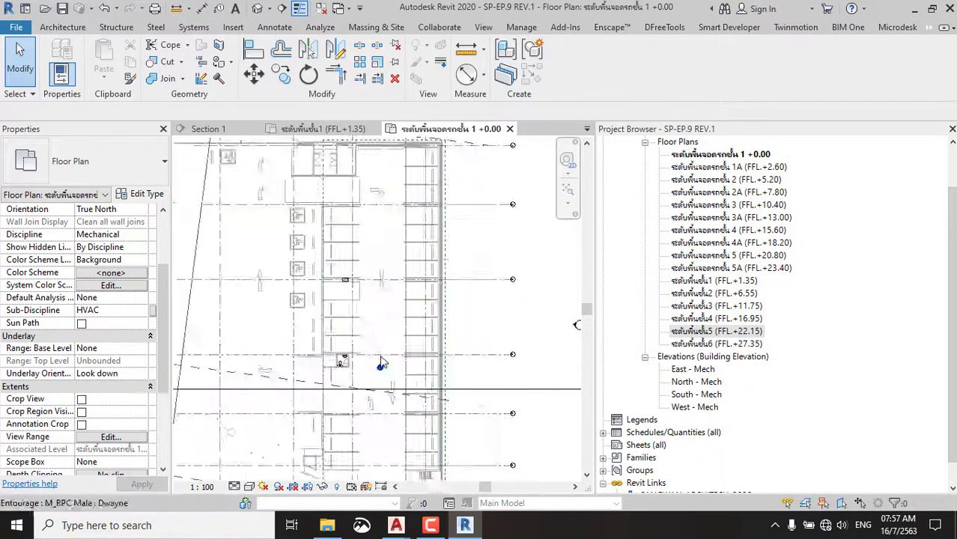
left_click(217, 131)
scroll(494, 300, "down", 1)
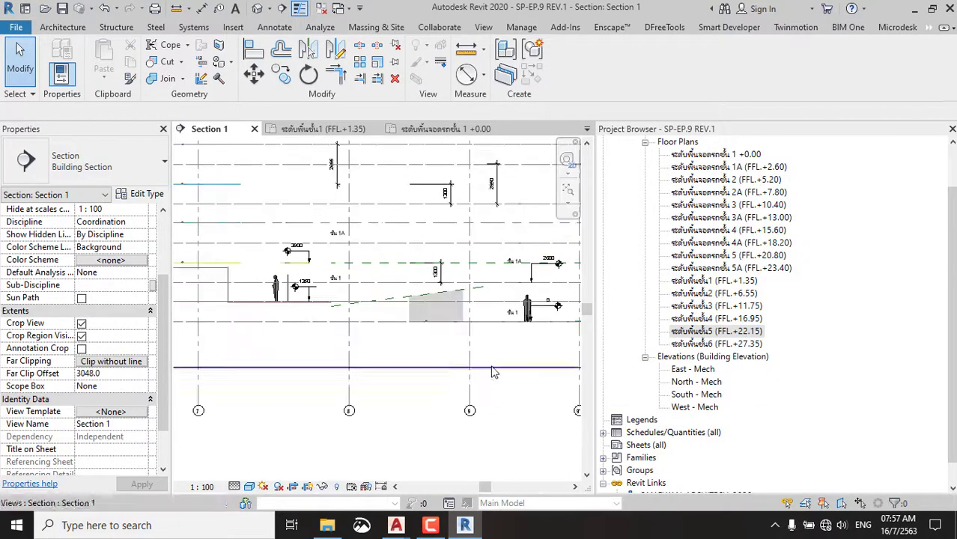
scroll(522, 288, "up", 2)
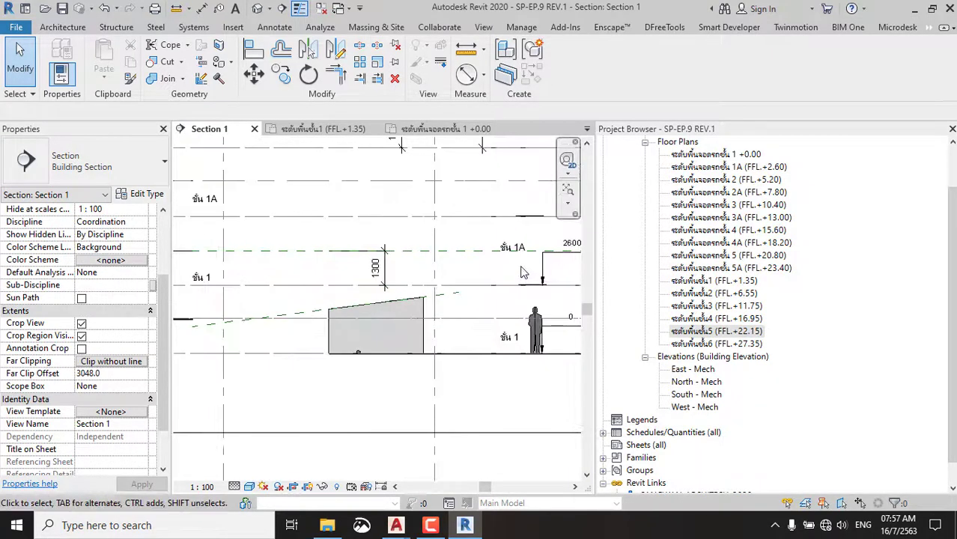
scroll(522, 273, "down", 2)
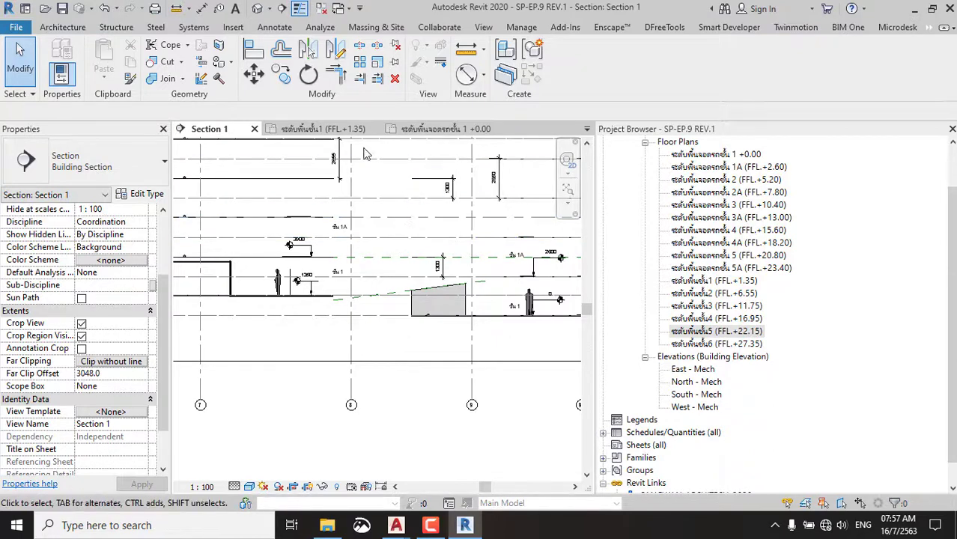
left_click(445, 129)
scroll(476, 229, "down", 2)
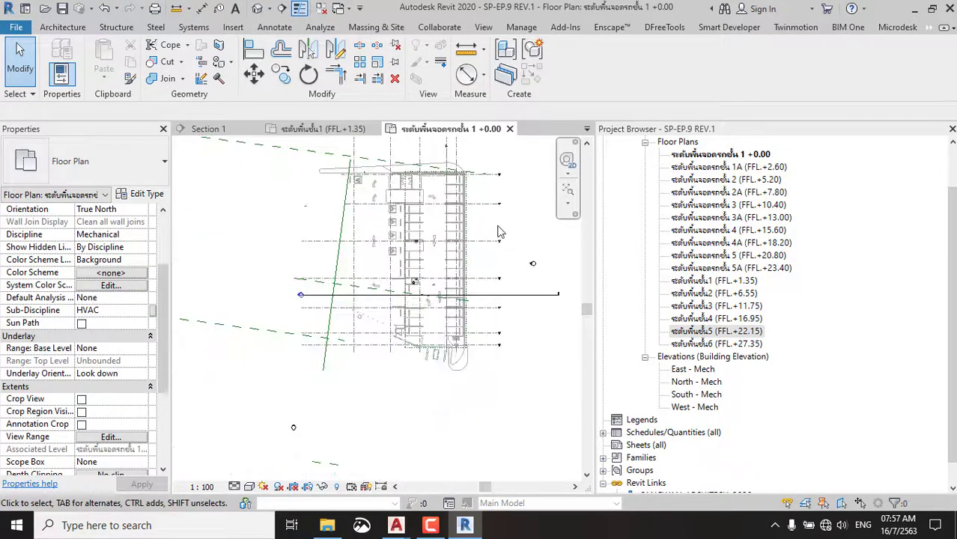
scroll(773, 341, "down", 1)
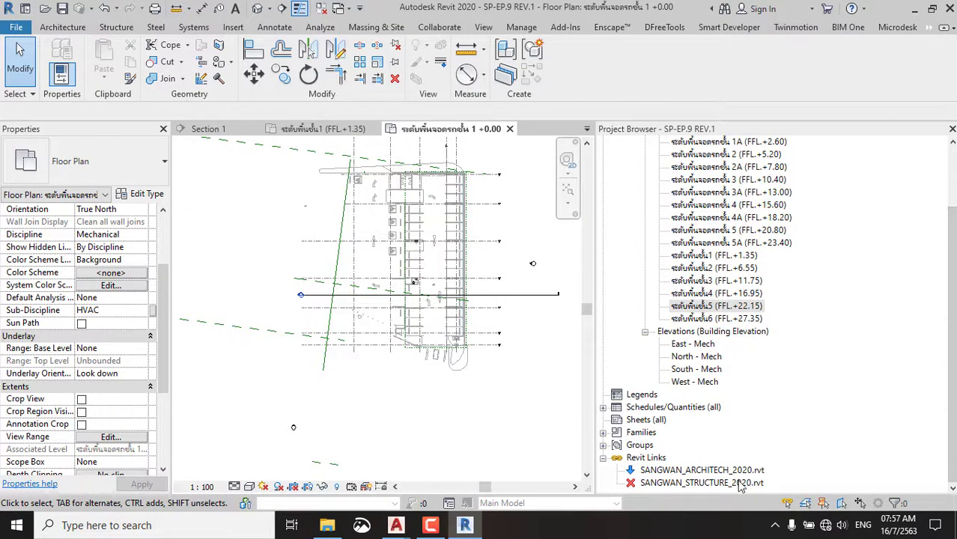
scroll(510, 302, "up", 3)
scroll(510, 303, "up", 2)
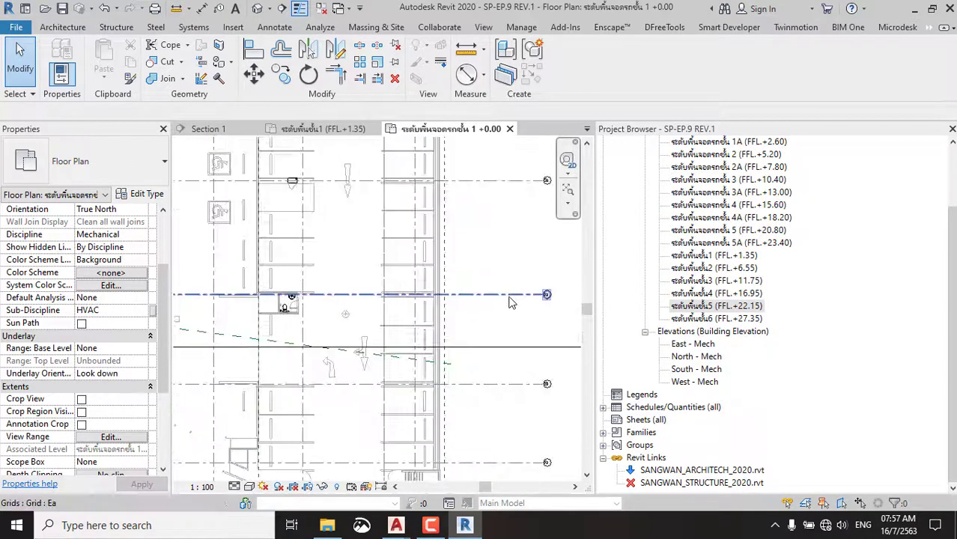
left_click(510, 303)
left_click(504, 268)
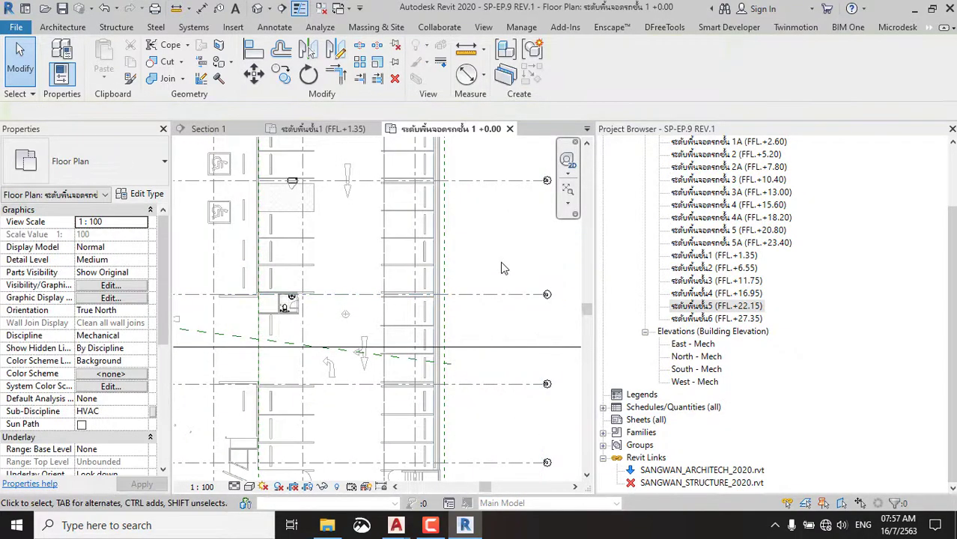
Reload the SANGWAN_STRUCTURE_2020.rvt Revit link.
right_click(669, 483)
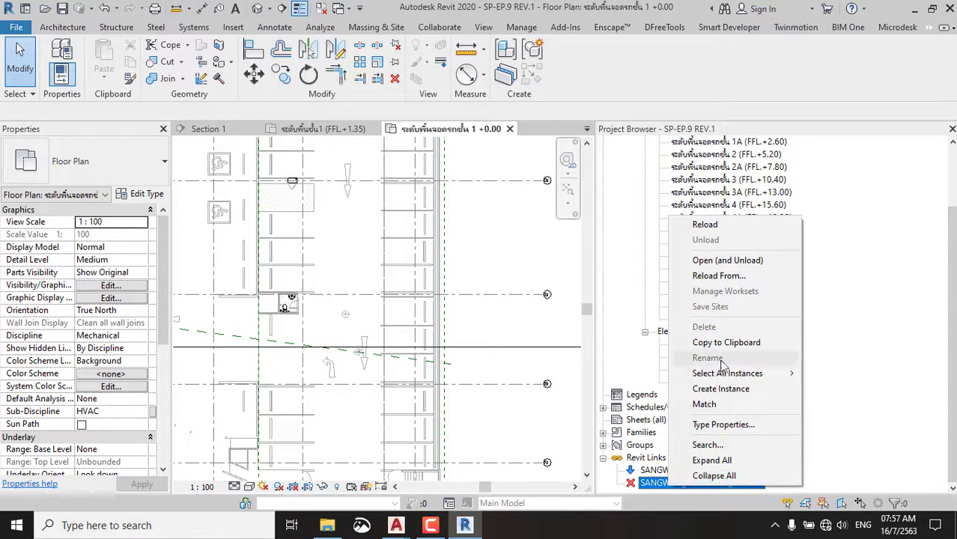
left_click(692, 226)
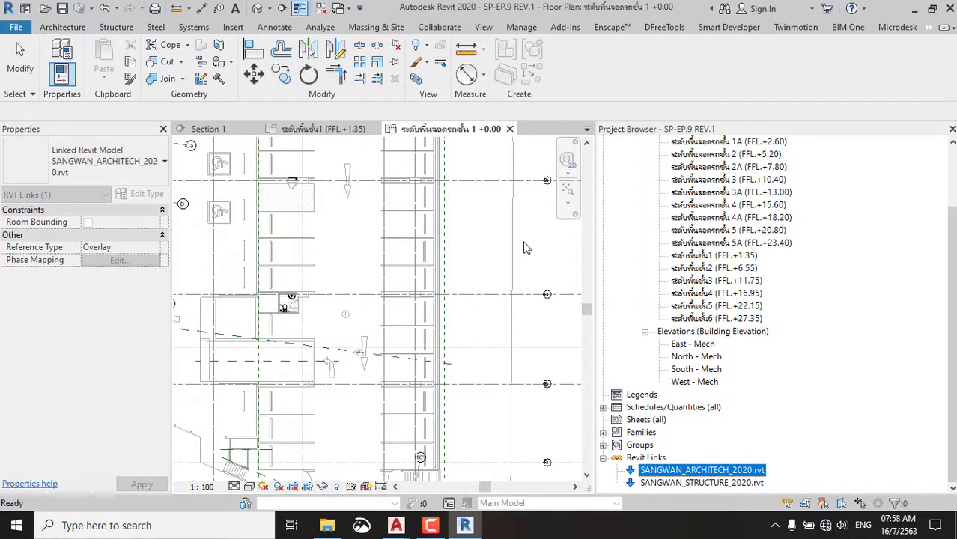
scroll(533, 252, "down", 2)
scroll(517, 253, "down", 2)
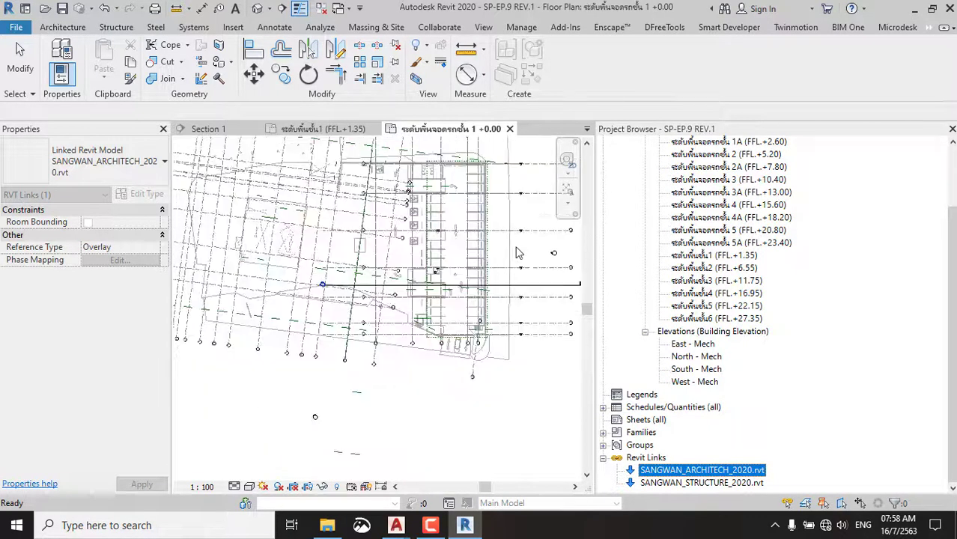
left_click(243, 239)
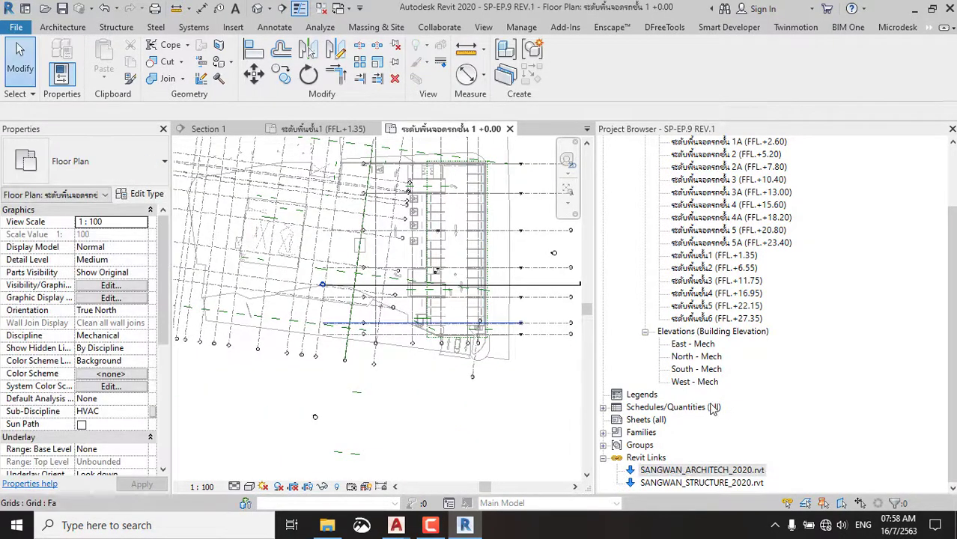
Open SANGWAN_STRUCTURE_2020 as its own project, unloading the link.
right_click(710, 484)
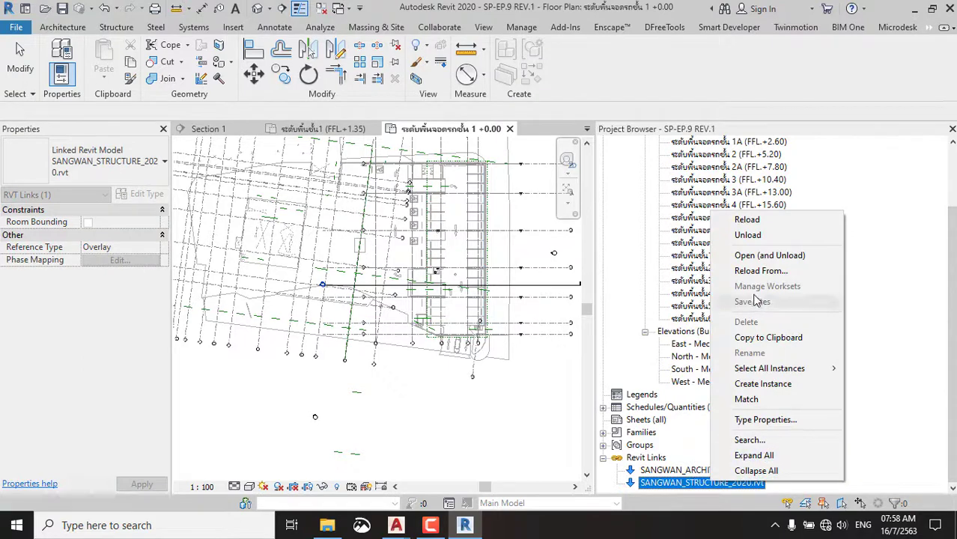
left_click(757, 255)
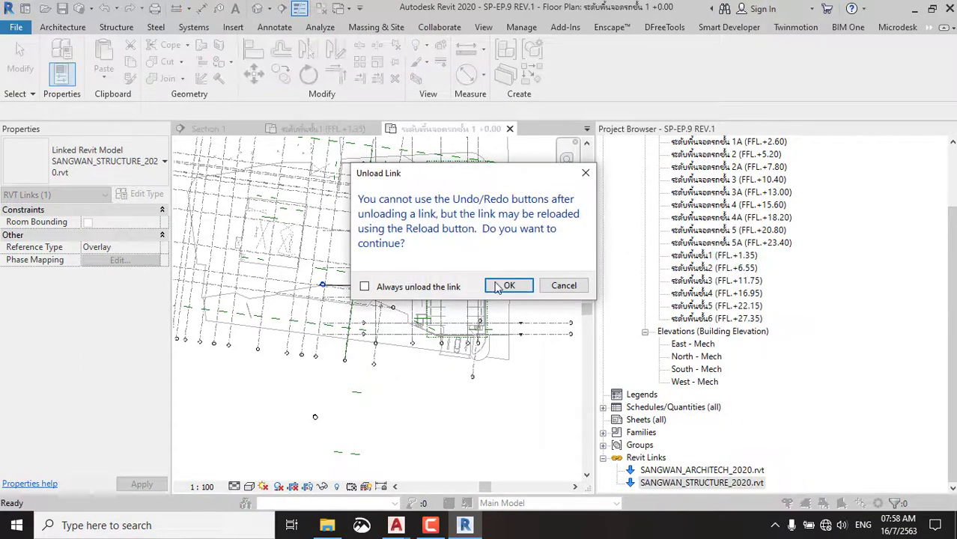
left_click(501, 287)
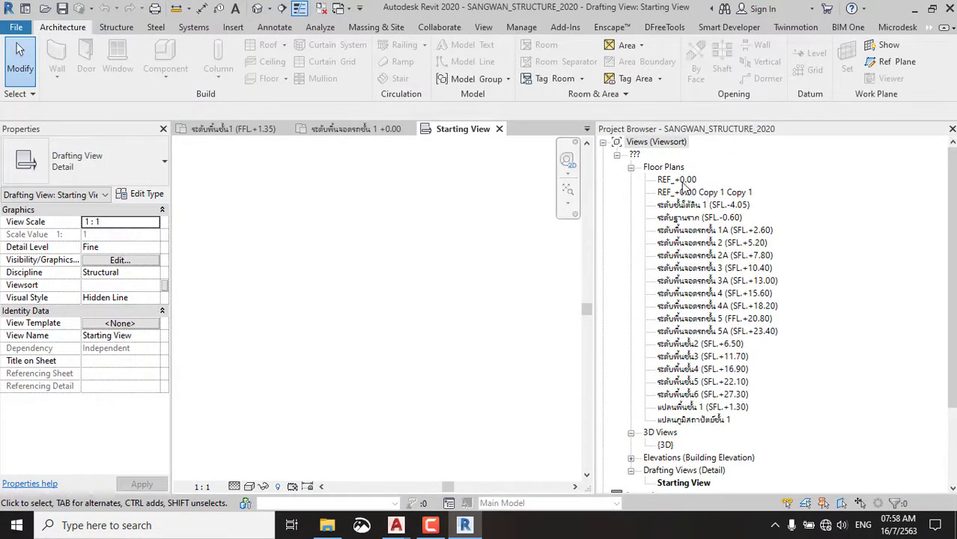
Open the REF_+0.00 floor plan; try a delete but cancel it to keep the West elevation.
left_click(678, 180)
double_click(678, 180)
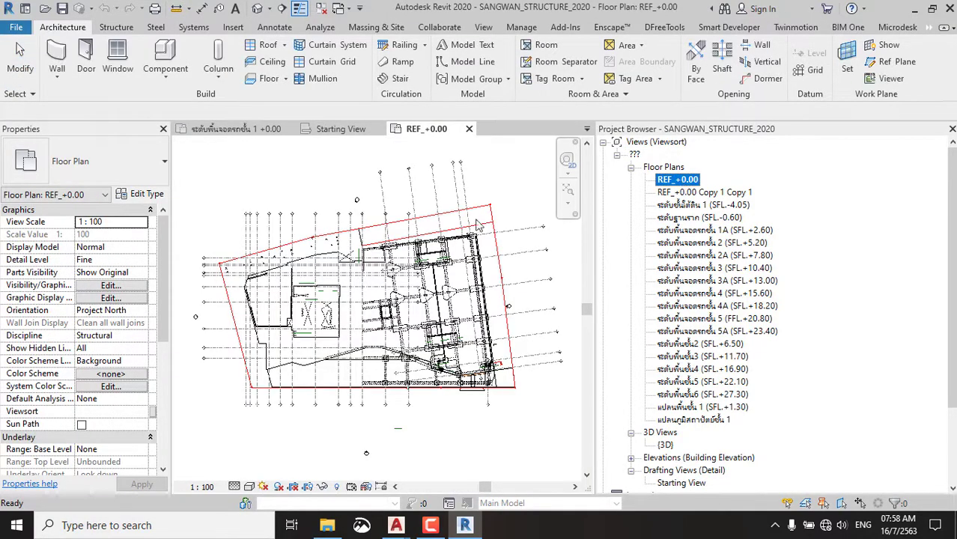
left_click(333, 236)
key("Escape")
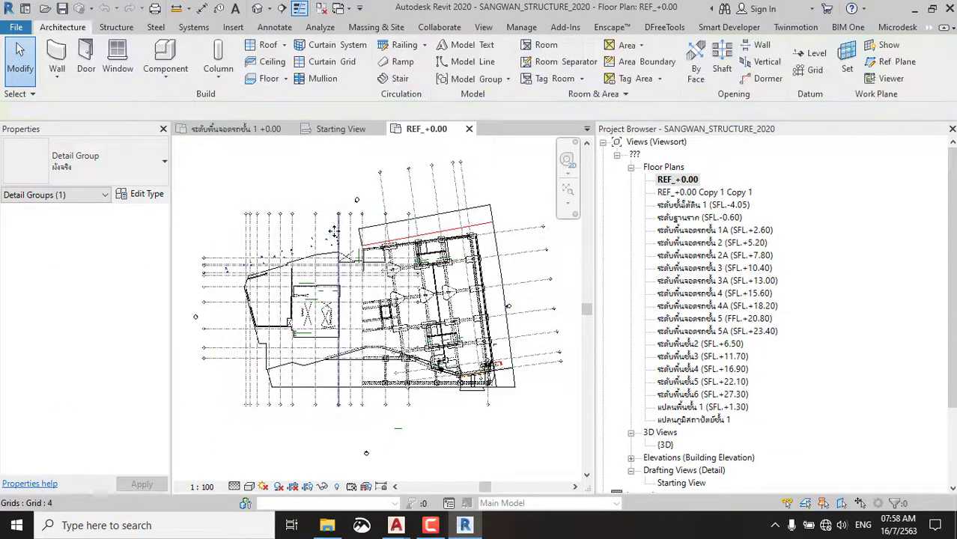
left_click_drag(325, 191, 179, 442)
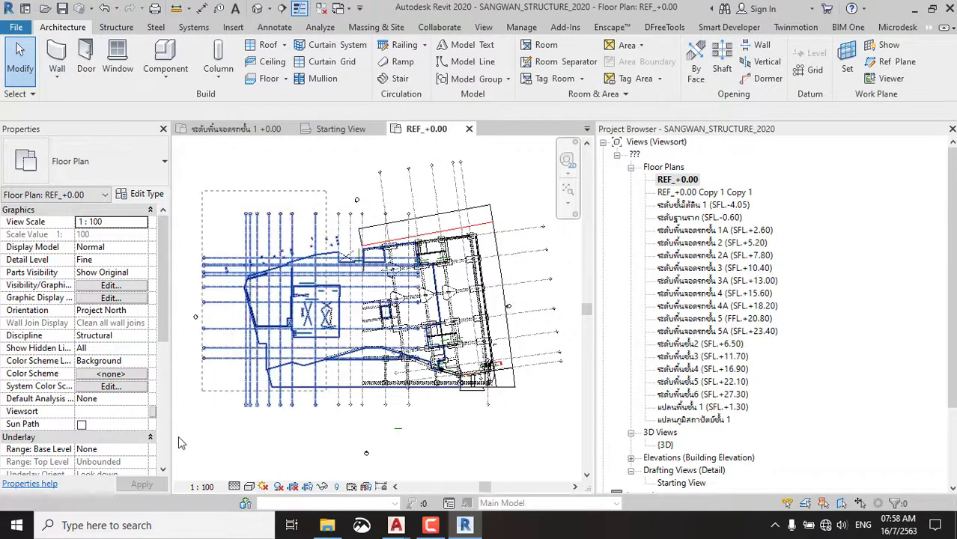
key("Delete")
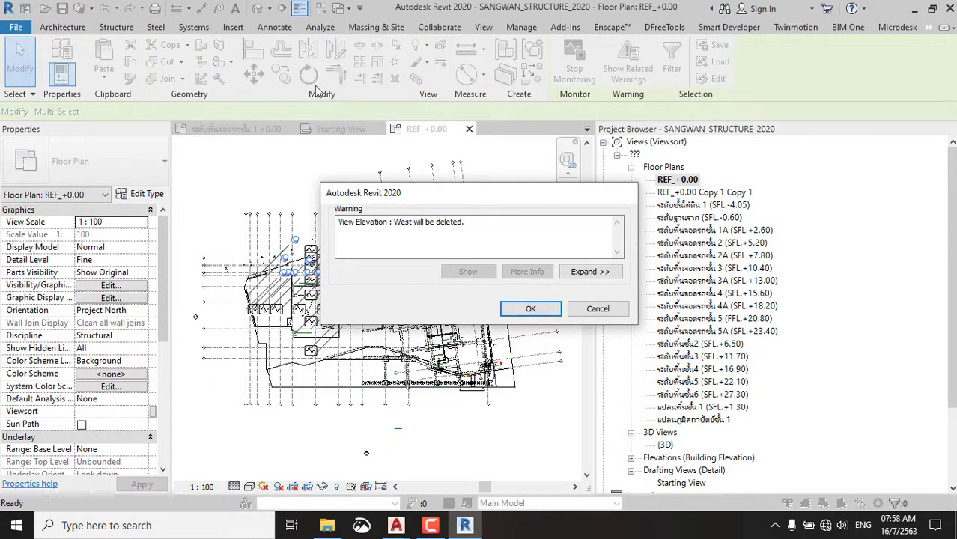
left_click(609, 314)
key("Escape")
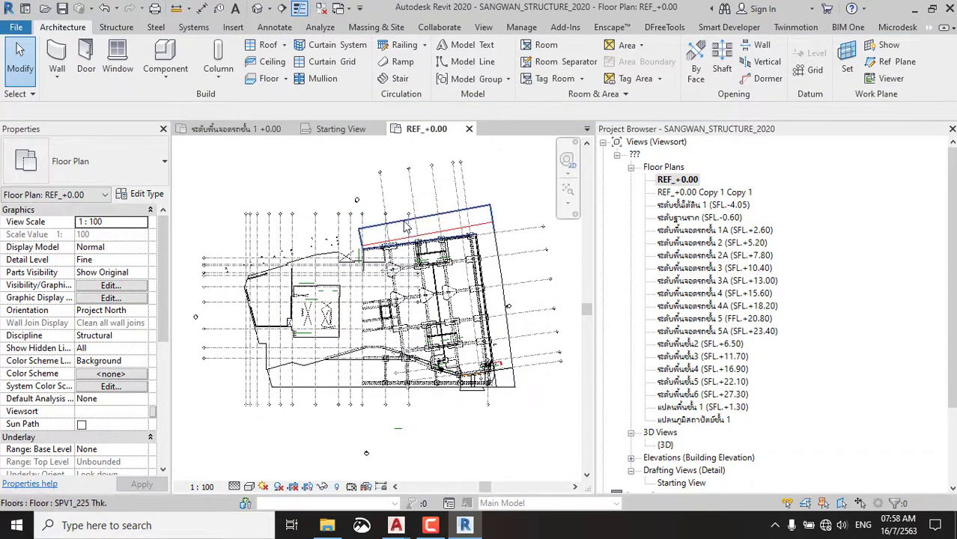
Filter the plan selection to the 12 grids and delete the unpinned vertical grid lines.
mouse_move(193, 186)
left_mouse_down()
mouse_move(424, 426)
mouse_move(439, 430)
mouse_move(420, 434)
left_mouse_up()
left_click(672, 61)
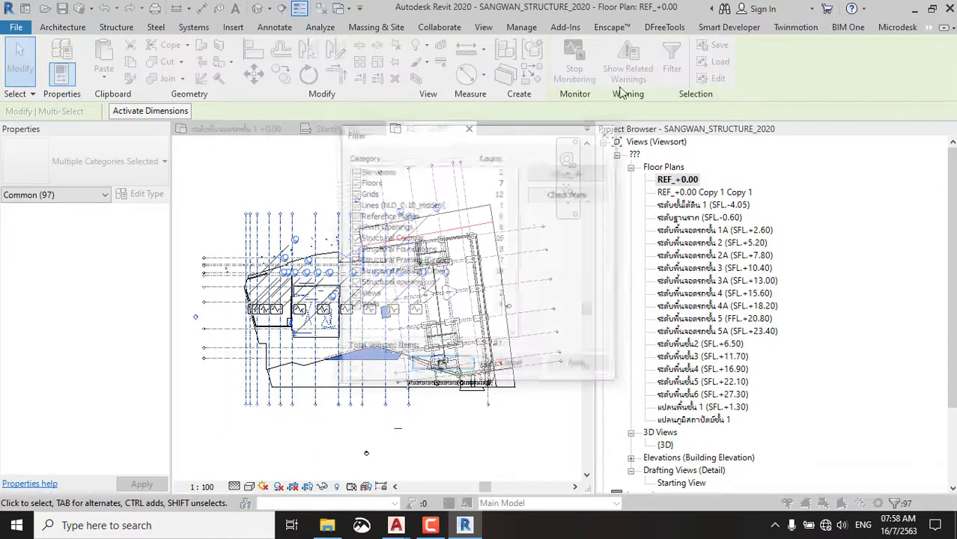
left_click(567, 197)
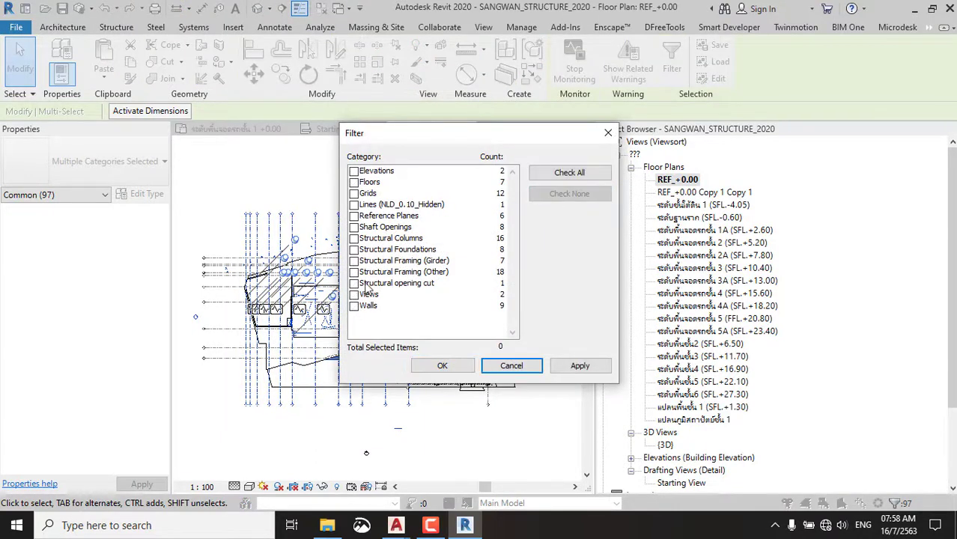
left_click(354, 194)
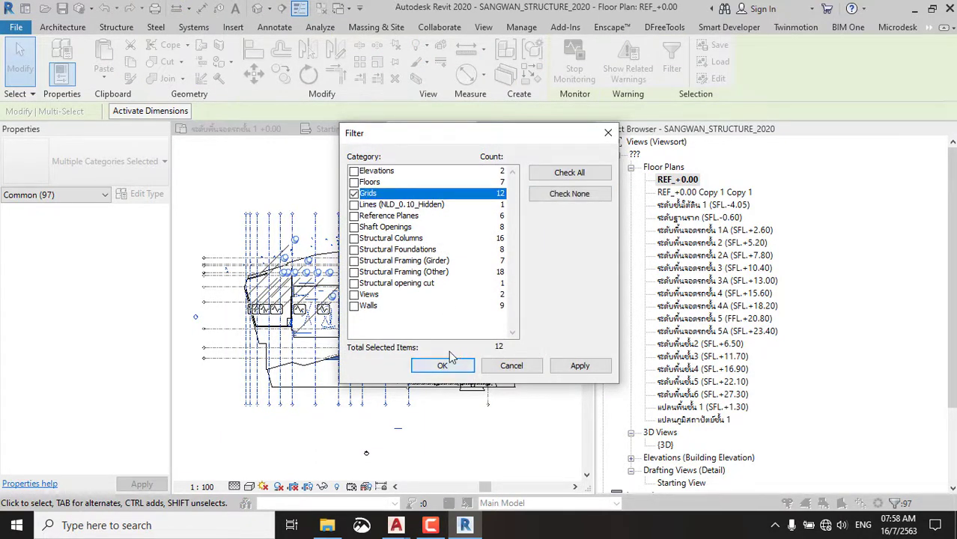
left_click(442, 366)
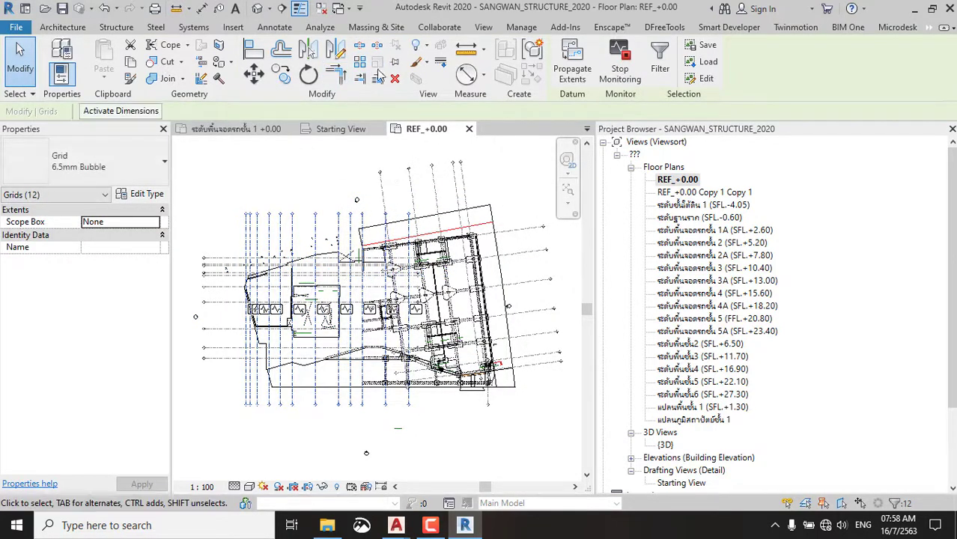
left_click(396, 79)
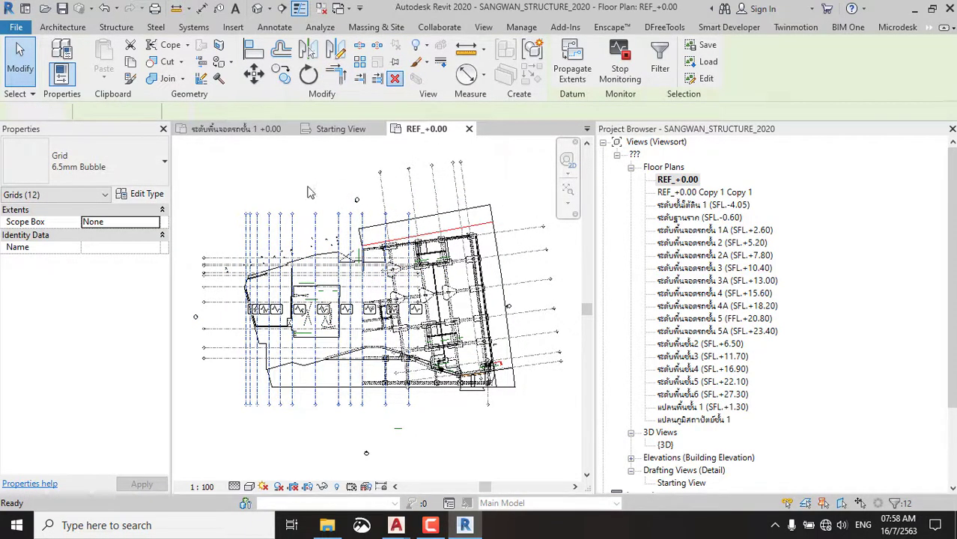
left_click_drag(238, 232, 215, 406)
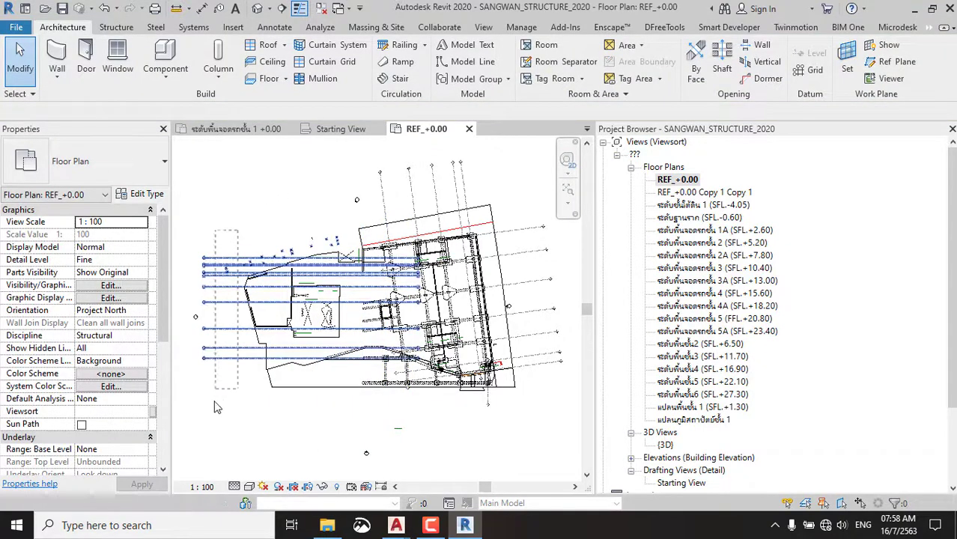
key("Delete")
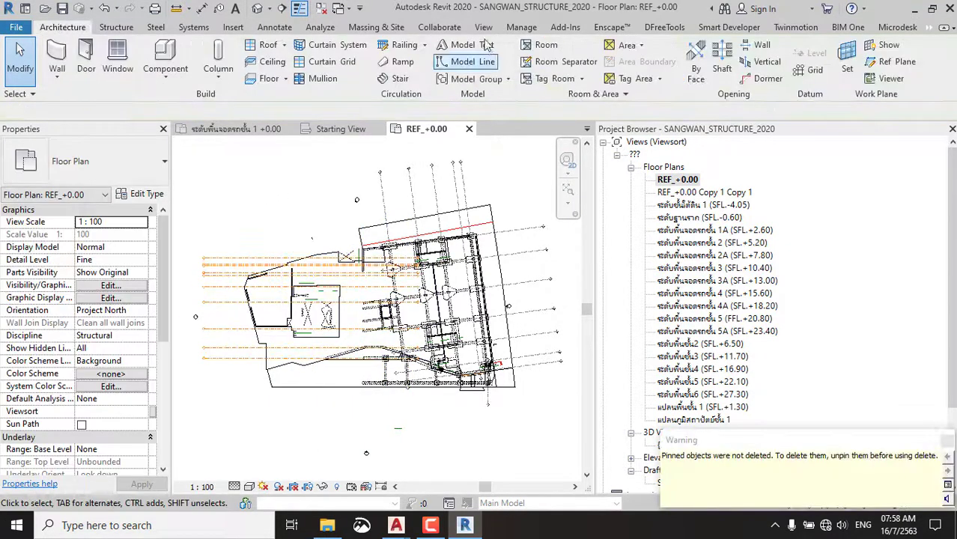
left_click_drag(236, 233, 217, 405)
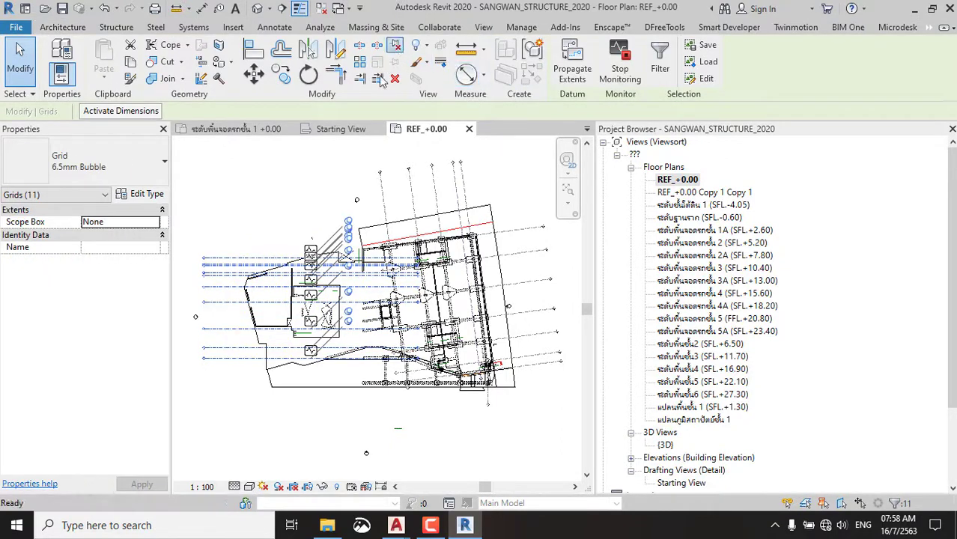
left_click(395, 78)
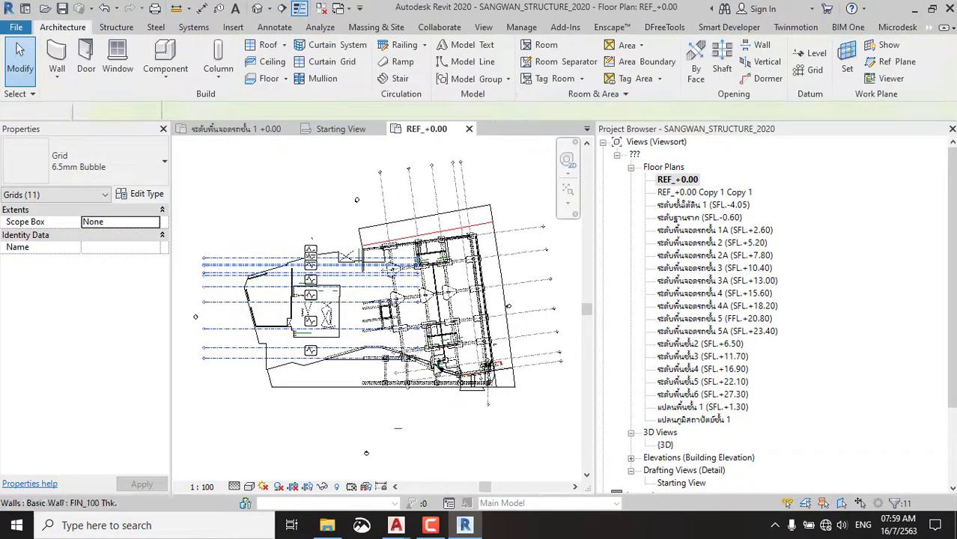
Open the structural model's East elevation from the Project Browser.
scroll(413, 429, "up", 1)
scroll(402, 449, "up", 2)
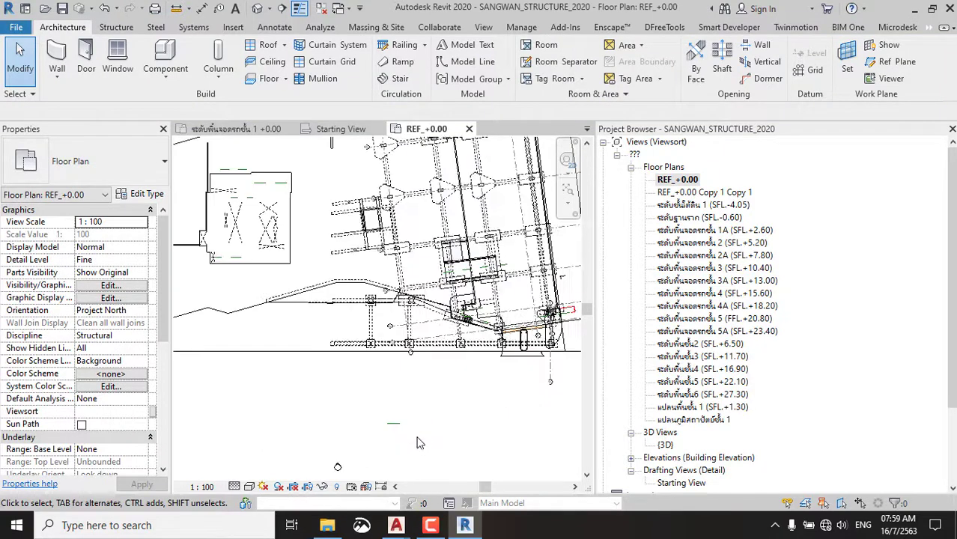
scroll(463, 411, "down", 1)
scroll(695, 407, "down", 2)
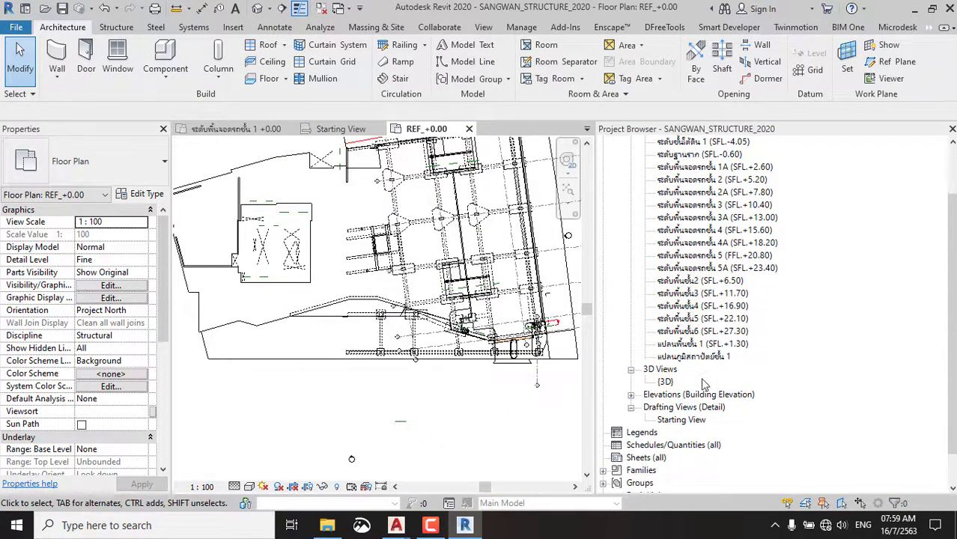
scroll(730, 322, "down", 2)
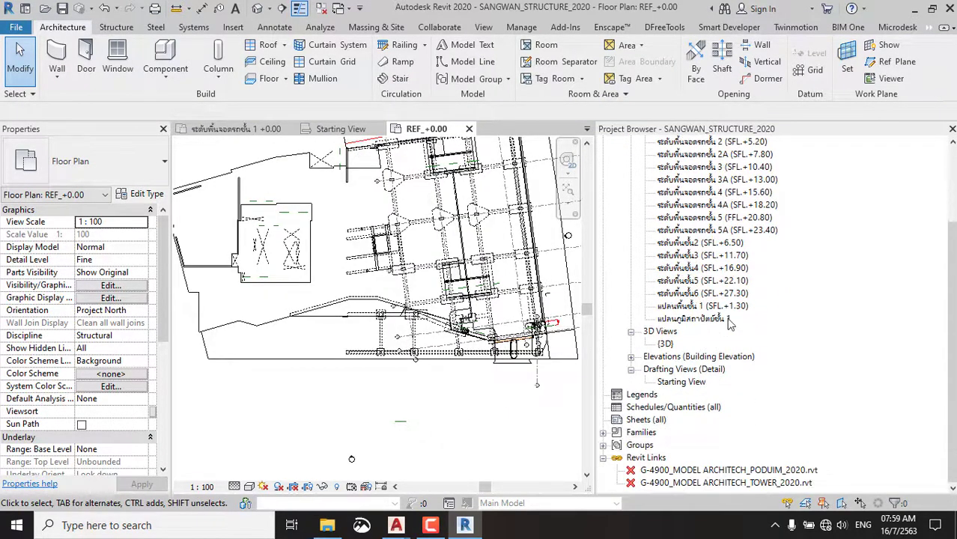
left_click(631, 357)
left_click(662, 370)
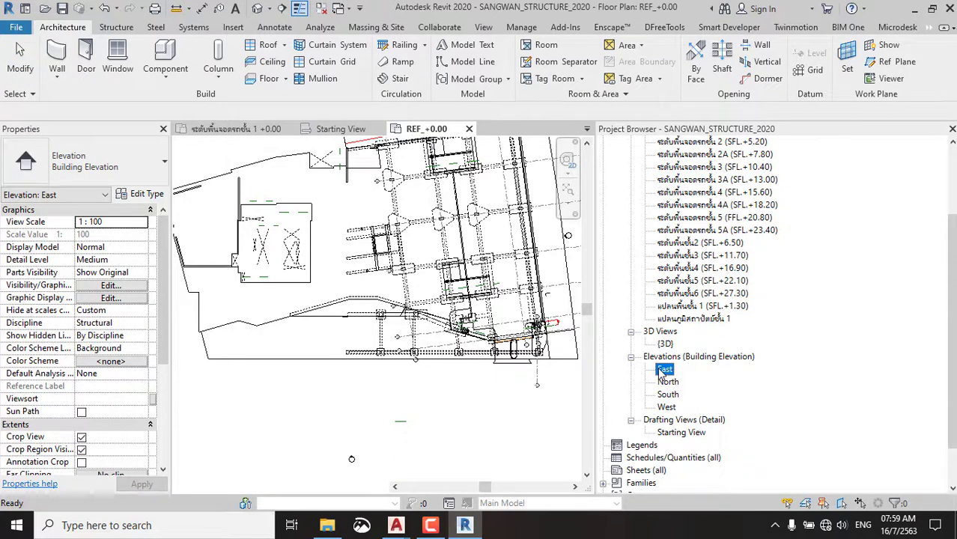
double_click(664, 369)
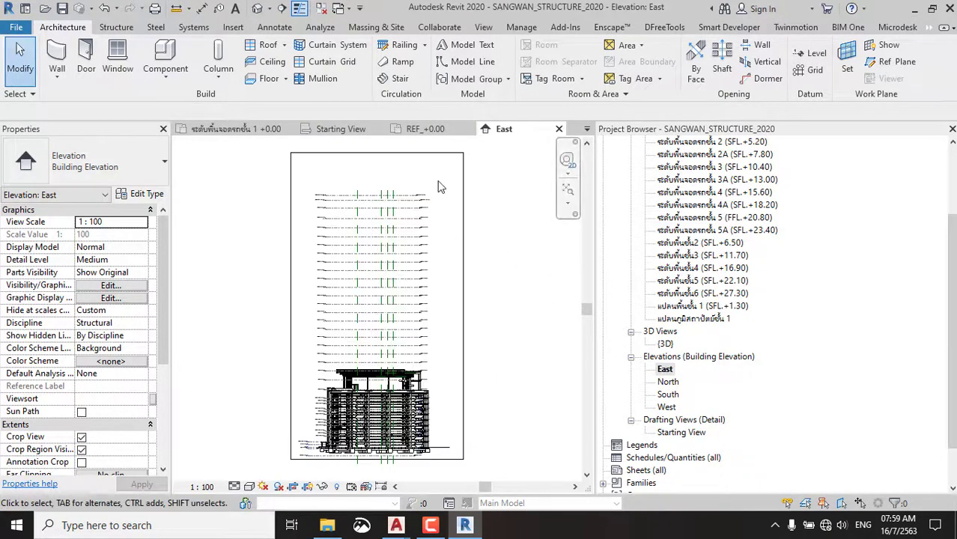
Window-select the tower's elements and delete them along with 750 dependent elements.
left_click(315, 386)
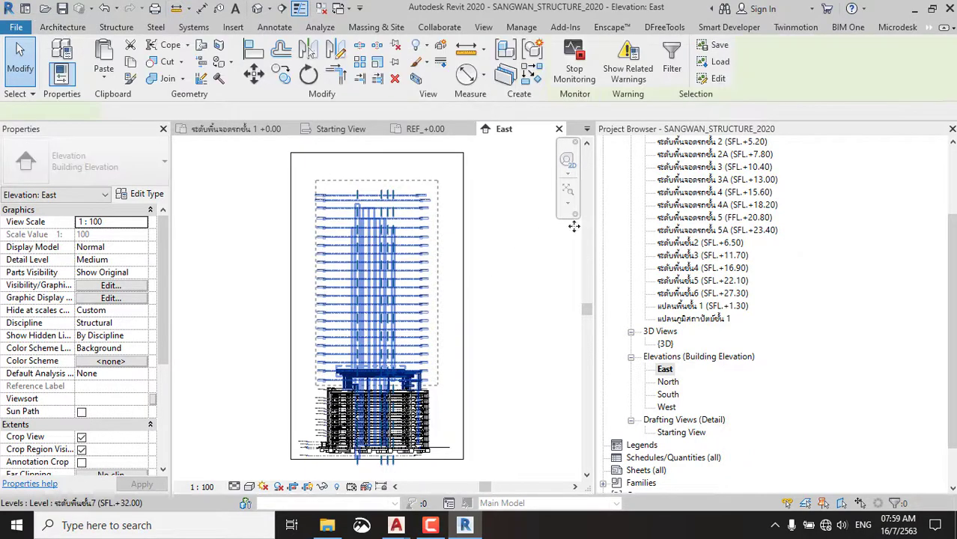
left_click_drag(574, 226, 296, 457)
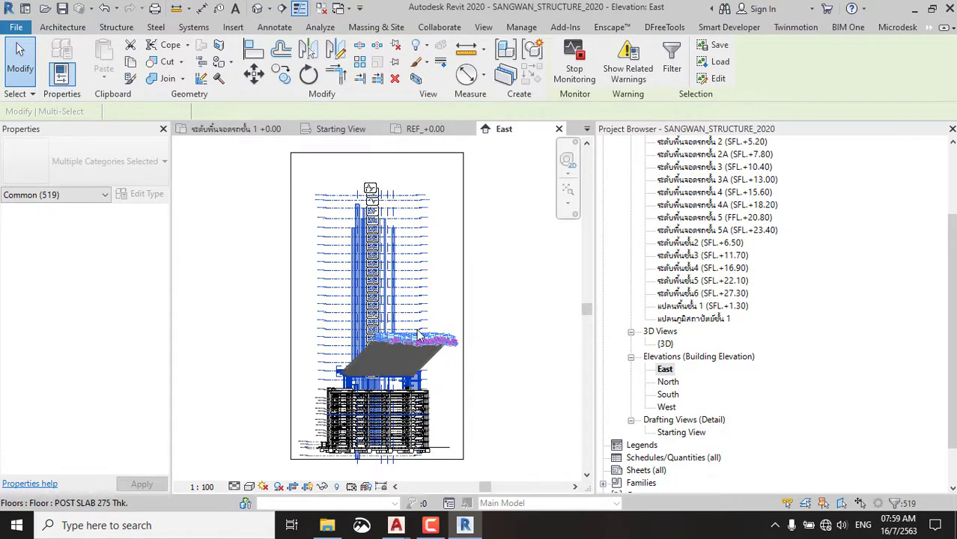
scroll(419, 337, "up", 3)
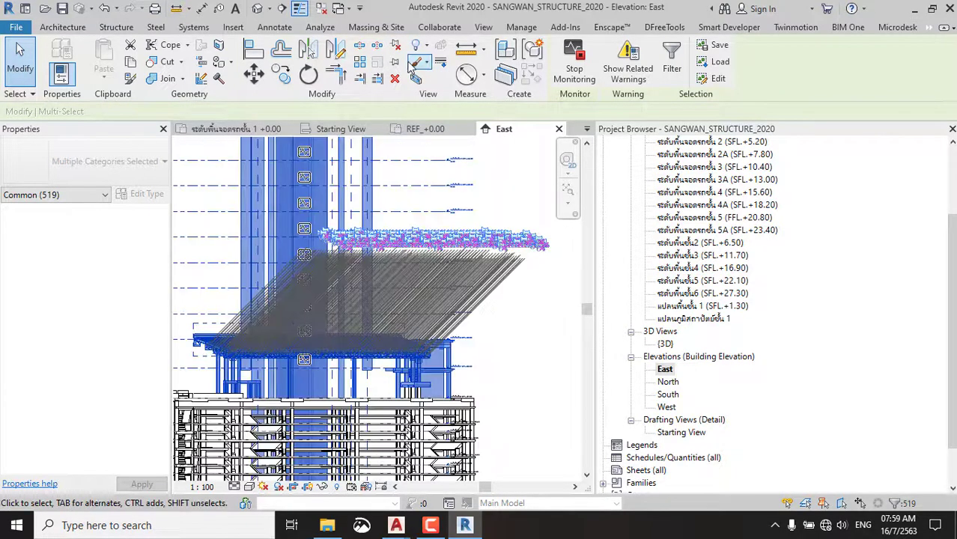
left_click(668, 66)
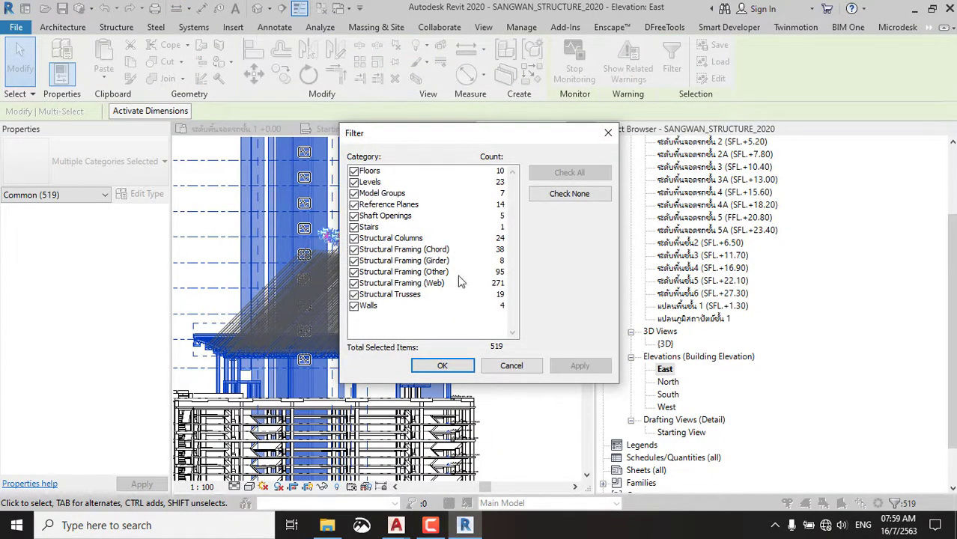
left_click(442, 366)
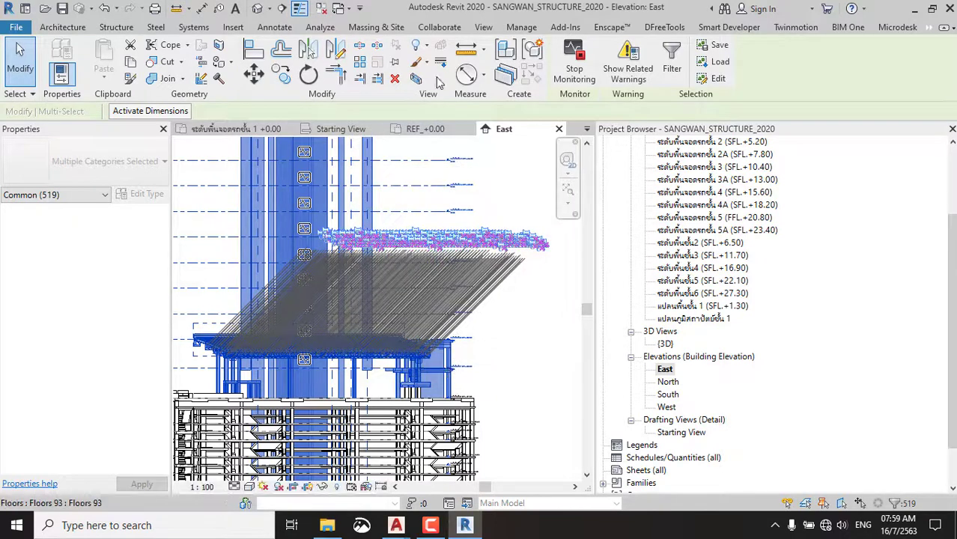
left_click(400, 83)
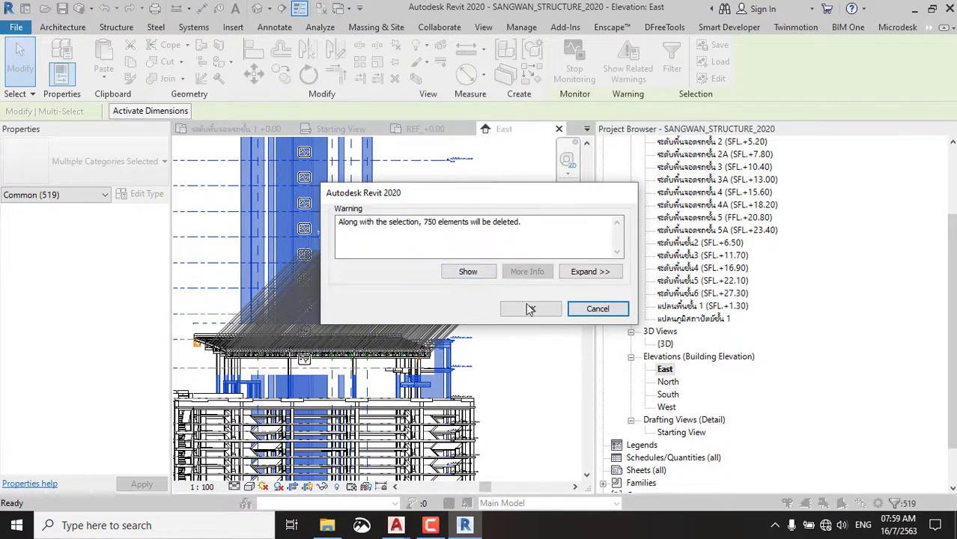
left_click(530, 309)
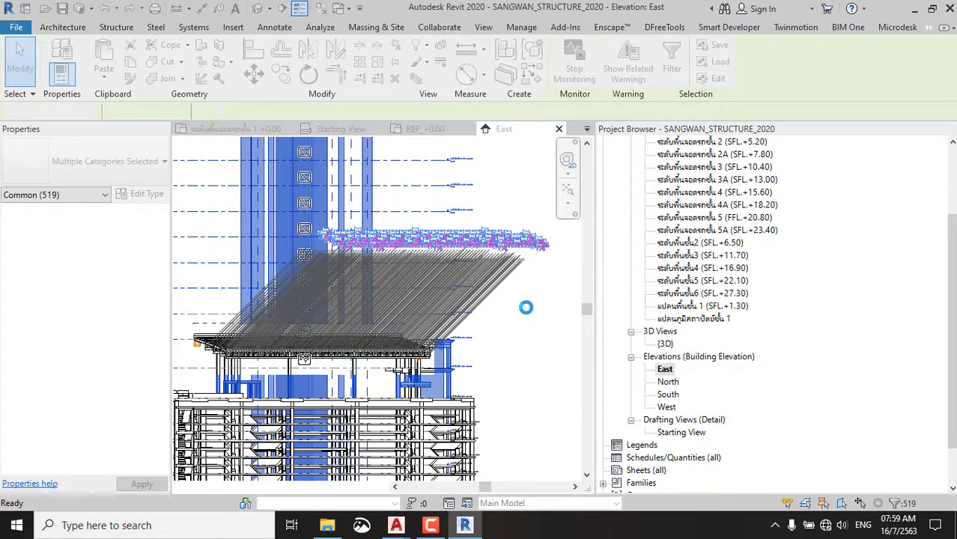
Switch to the structural model's default {3D} view.
scroll(318, 245, "down", 5)
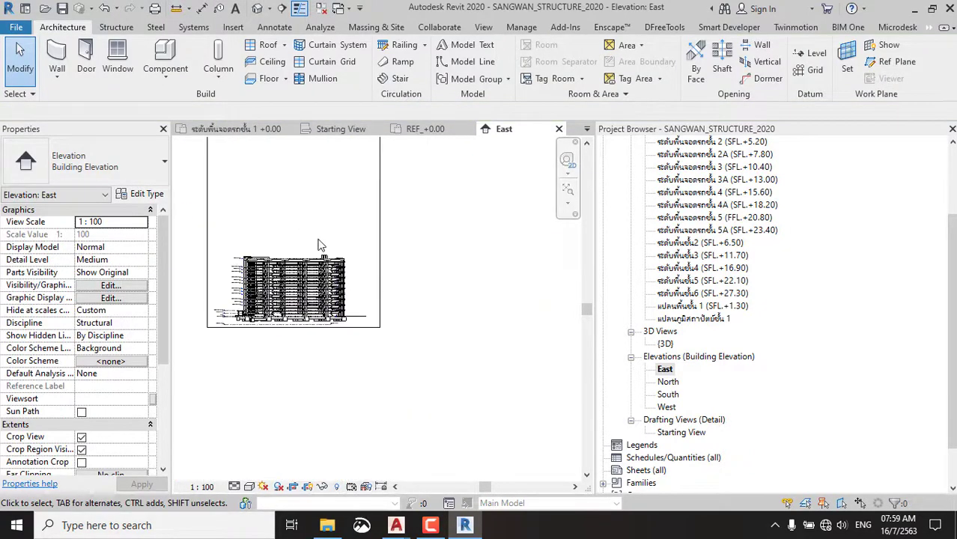
middle_click_drag(319, 245, 452, 337)
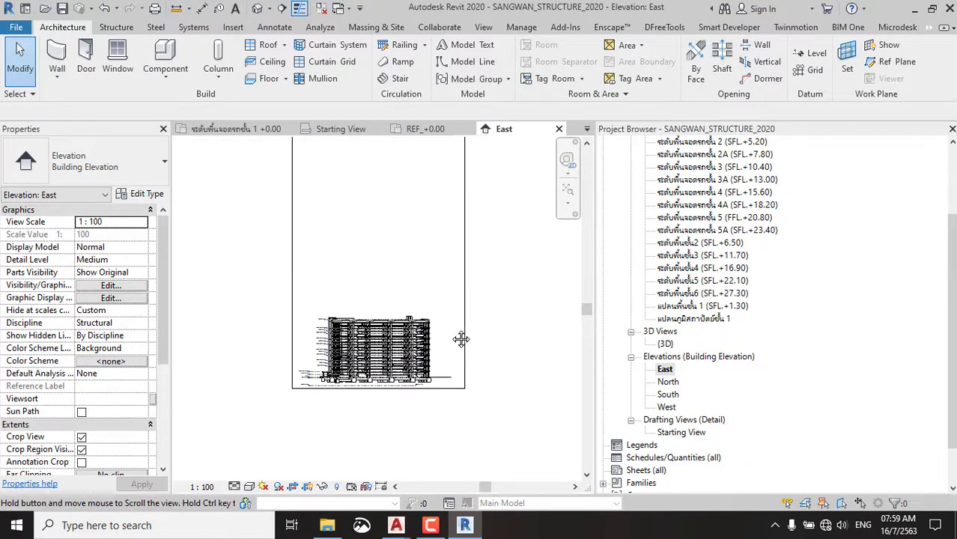
left_click(259, 10)
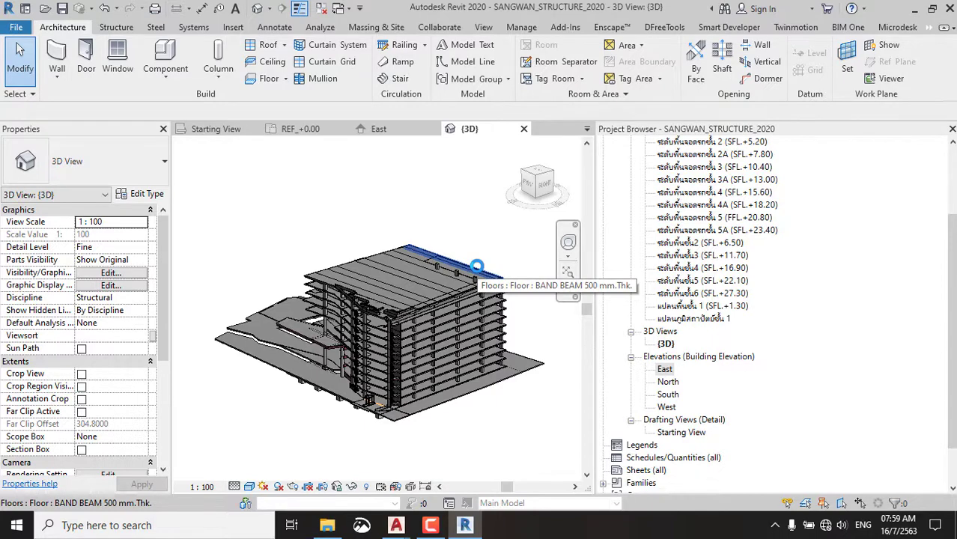
left_click(432, 524)
left_click(432, 524)
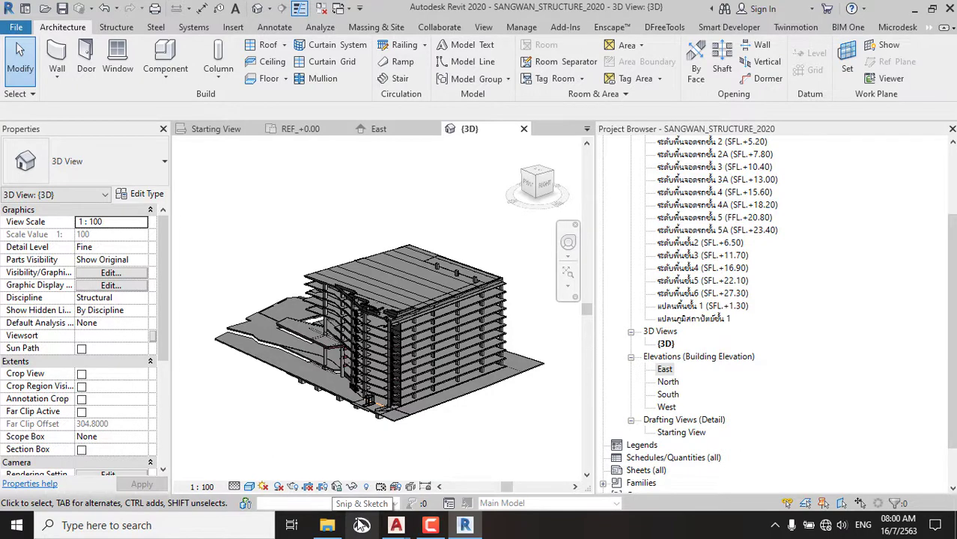
scroll(294, 337, "up", 5)
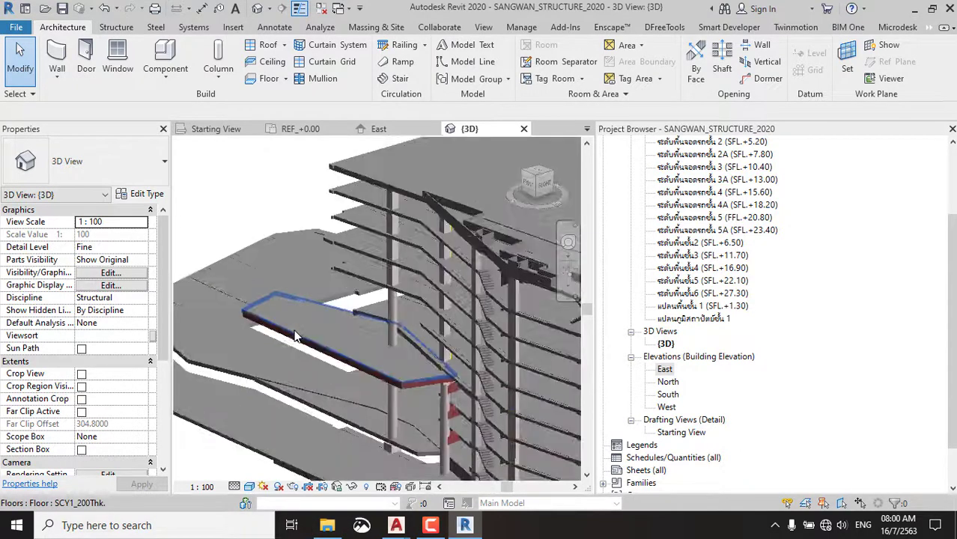
scroll(315, 324, "up", 2)
Inspect a floor slab and a concrete beam, orbiting to view the whole building.
left_click(329, 314)
scroll(355, 322, "down", 3)
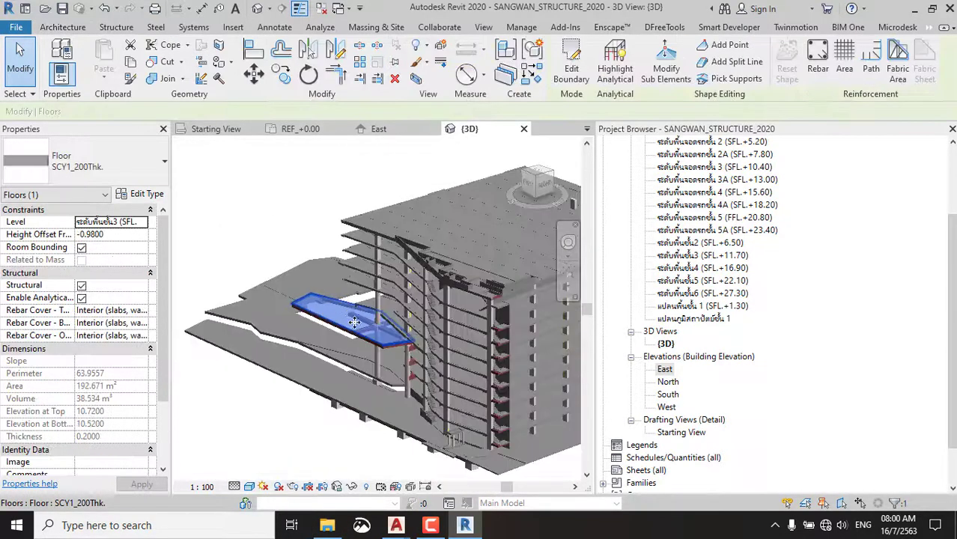
middle_click_drag(355, 322, 339, 293, "shift")
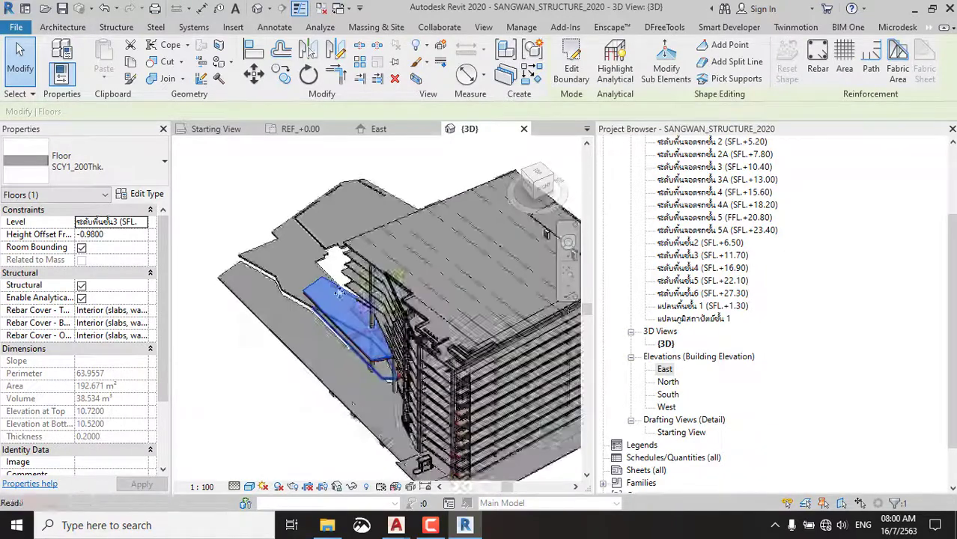
scroll(340, 292, "up", 2)
key("Escape")
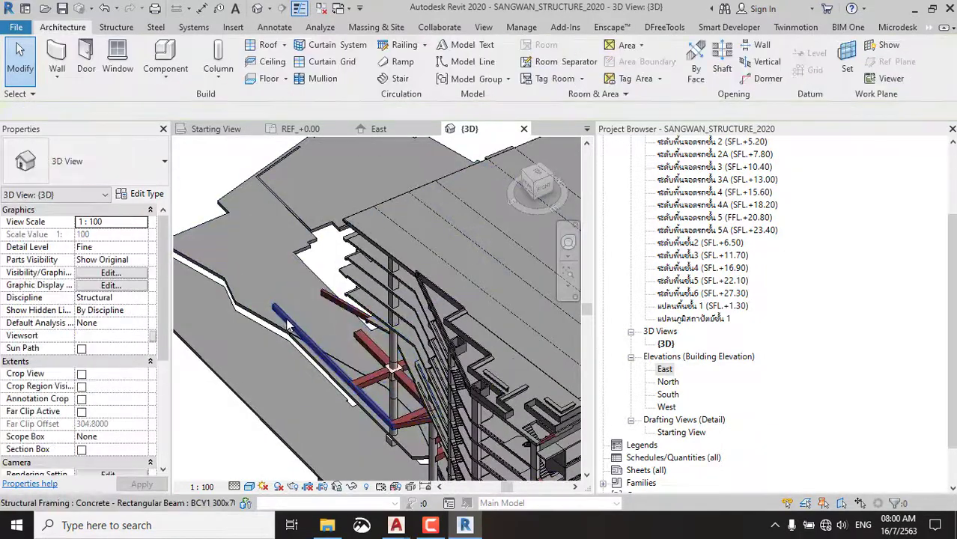
scroll(288, 324, "up", 2)
left_click(289, 322)
key("Escape")
scroll(430, 419, "down", 5)
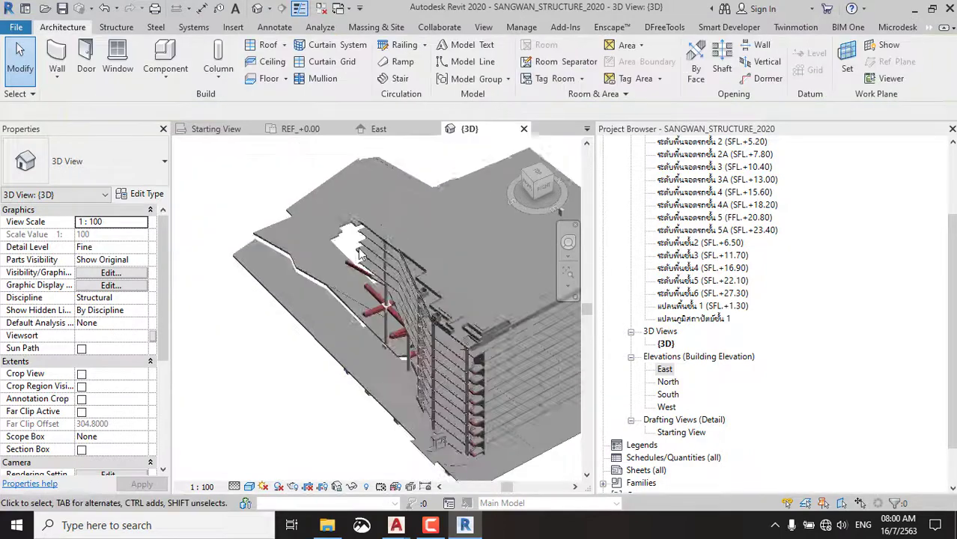
middle_click_drag(431, 419, 524, 300, "shift")
middle_click_drag(577, 268, 492, 367, "shift")
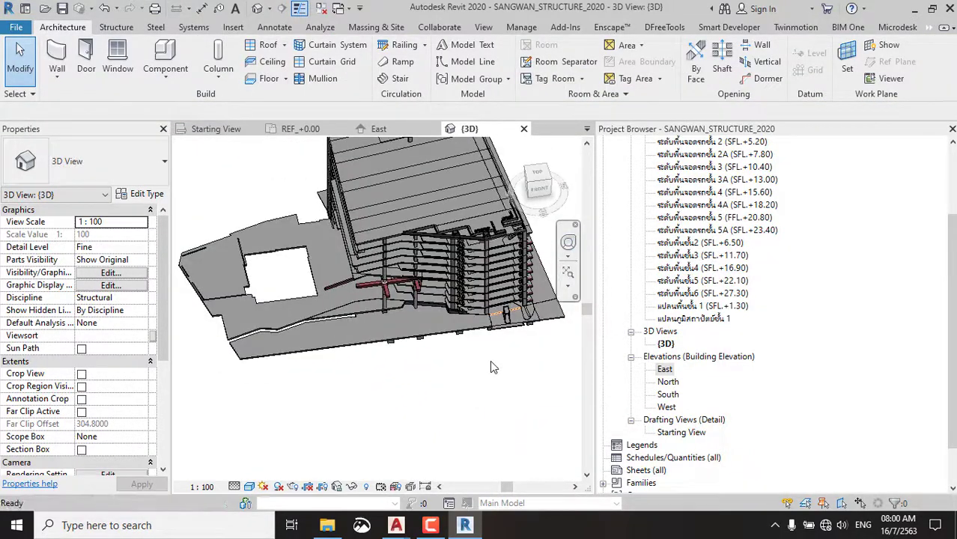
Close the 3D, East, REF_+0.00 and Starting View tabs and reload SANGWAN_STRUCTURE_2020.rvt.
left_click(524, 129)
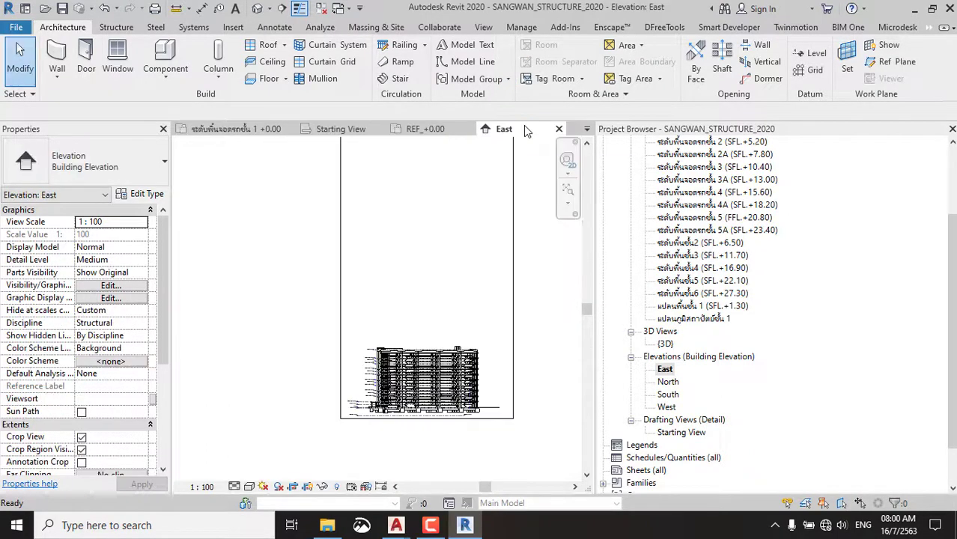
left_click(559, 129)
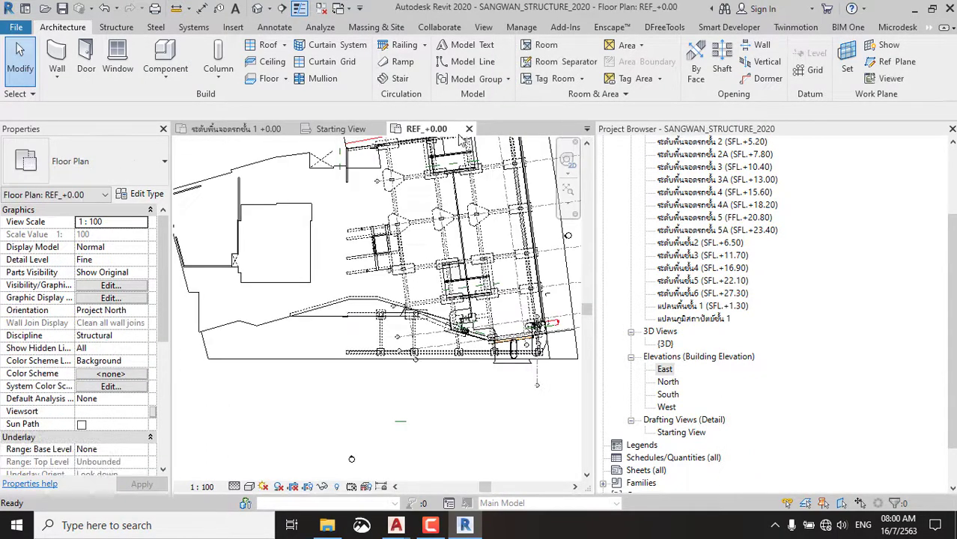
left_click(469, 129)
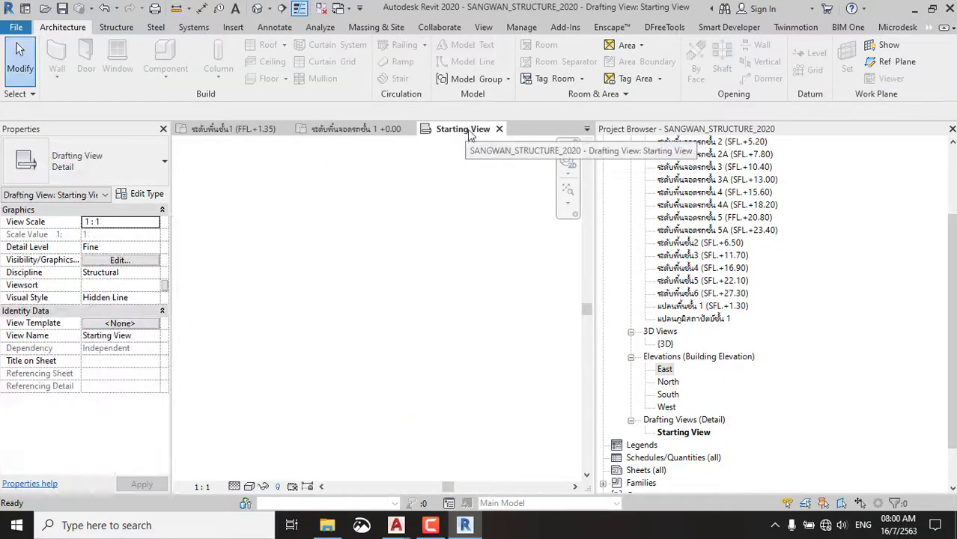
left_click(499, 129)
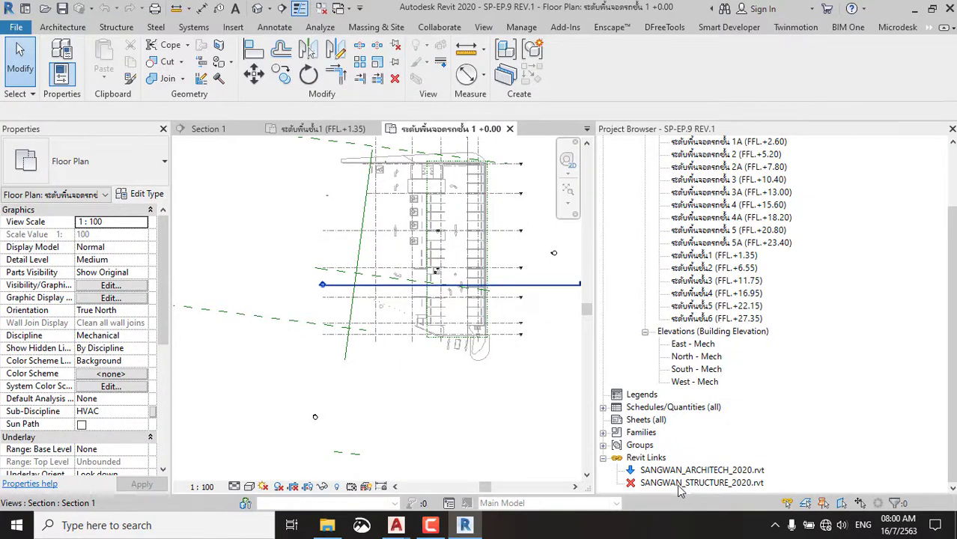
right_click(678, 484)
left_click(708, 222)
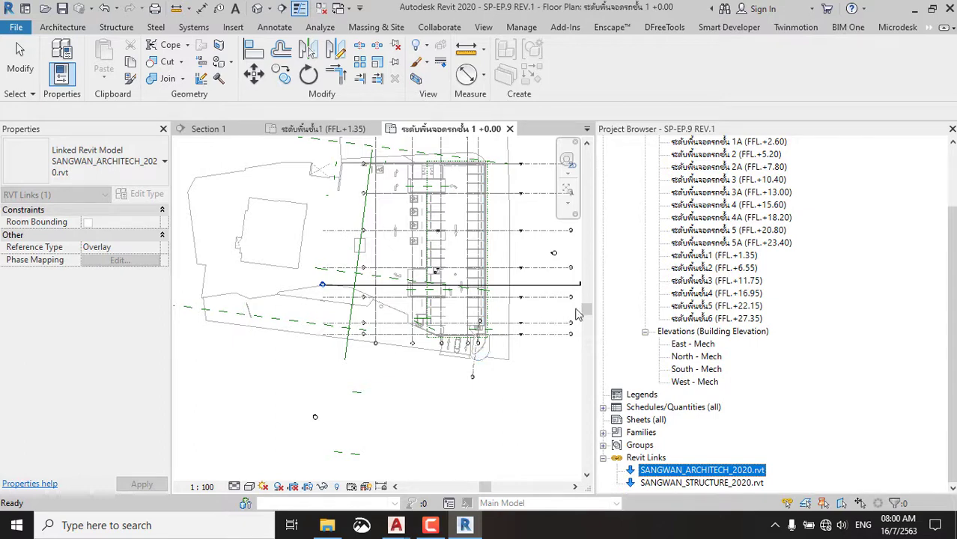
Close the FFL.+1.35 plan view and review the +0.00 floor plan.
scroll(526, 245, "up", 2)
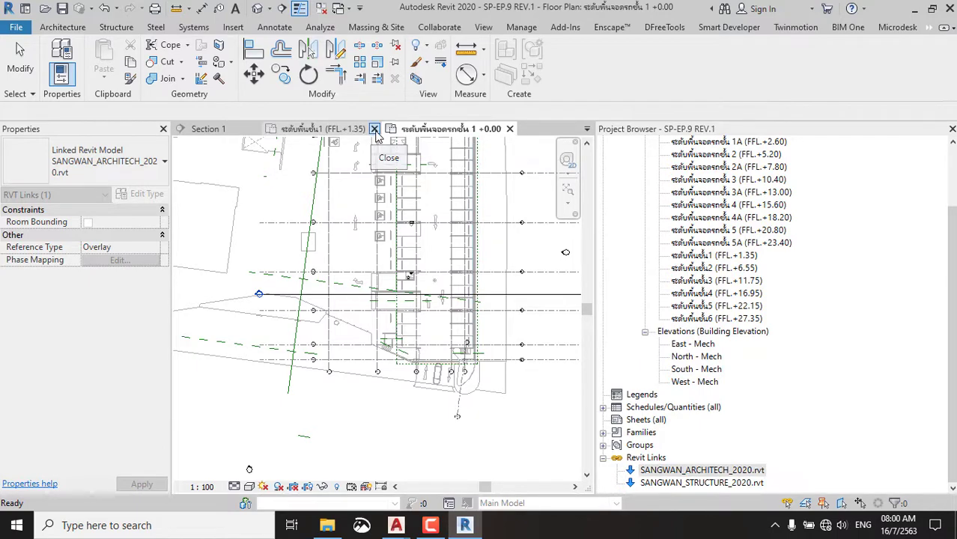
left_click(374, 129)
scroll(522, 324, "up", 3)
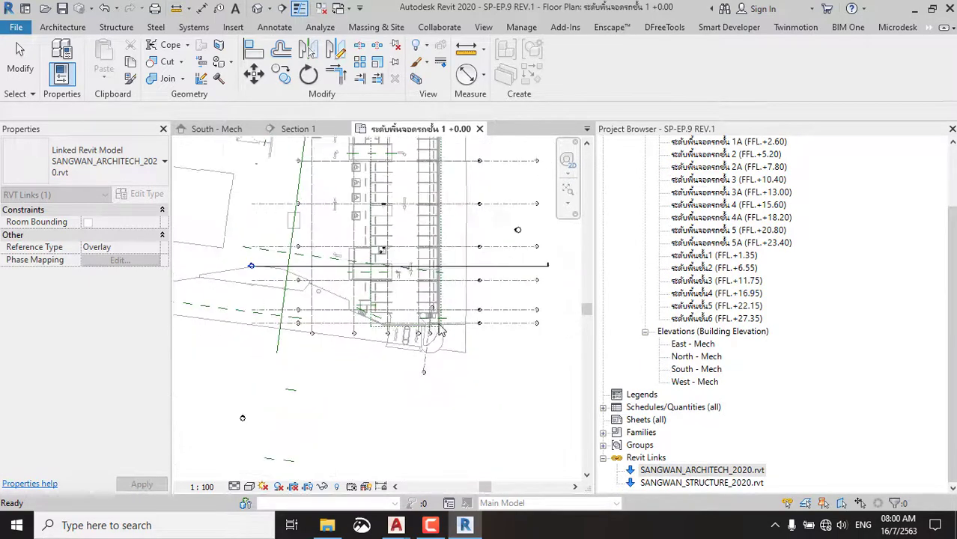
middle_click_drag(522, 323, 420, 371)
key("Escape")
scroll(492, 374, "down", 3)
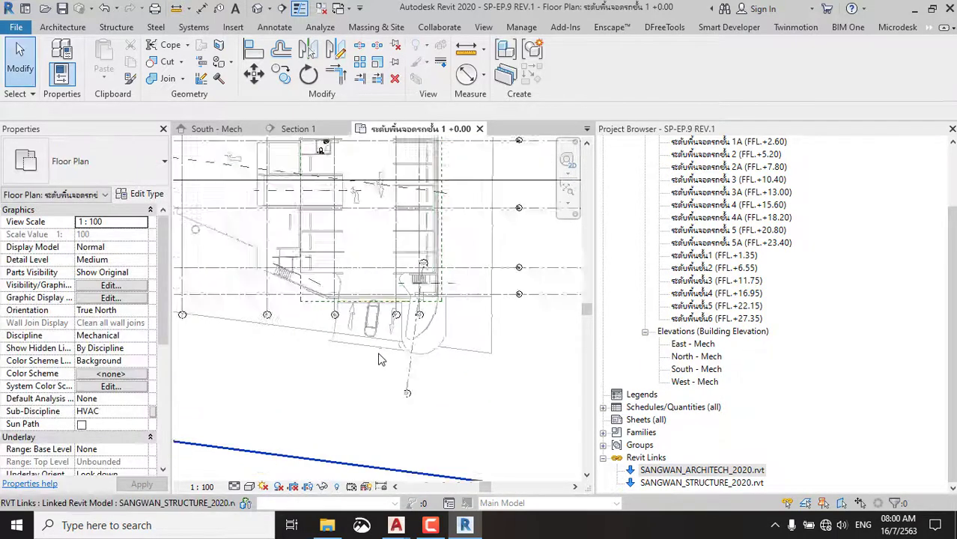
scroll(492, 374, "down", 2)
scroll(424, 271, "up", 5)
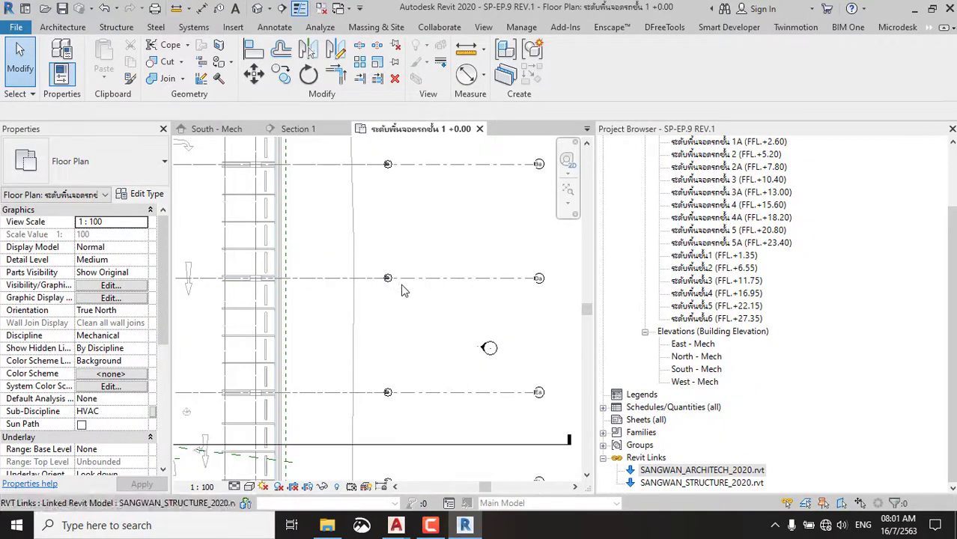
Open Visibility/Graphics (VG) at the Revit Links list and begin custom display for the architecture link.
key("v")
key("g")
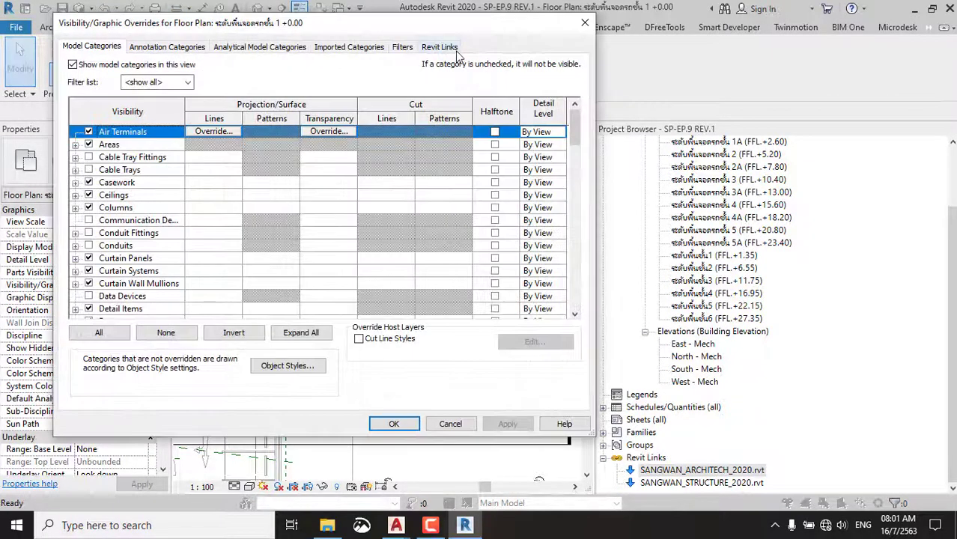
left_click(441, 47)
left_click(418, 110)
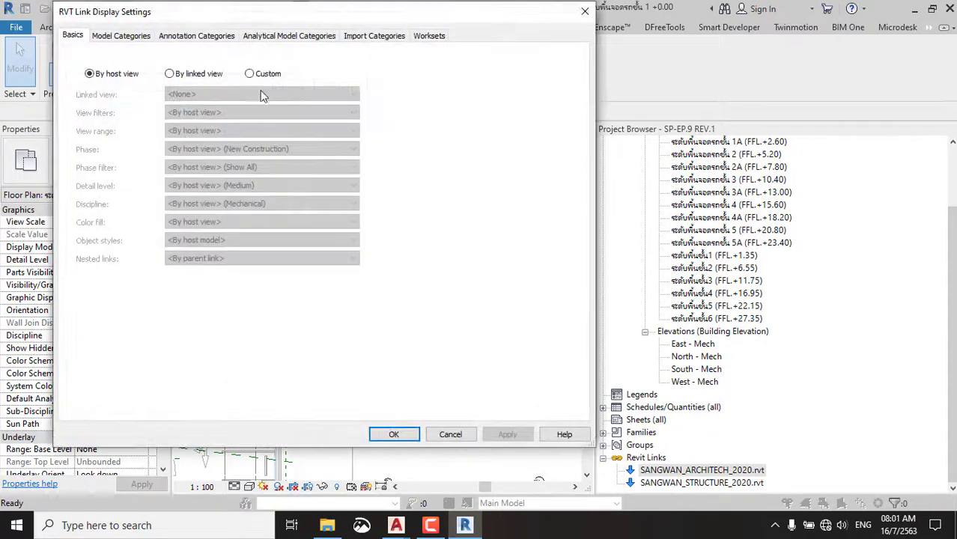
left_click(250, 73)
left_click(585, 12)
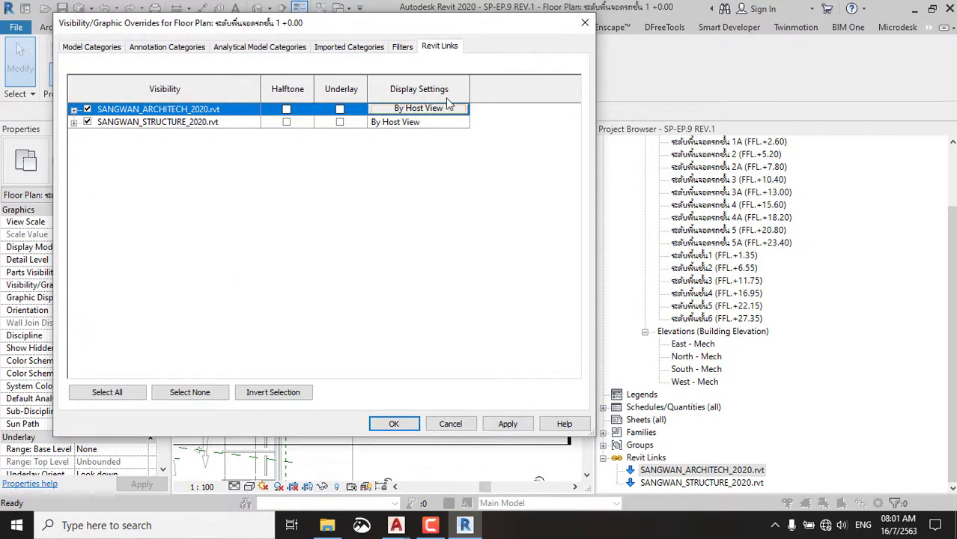
Hide Grids from the architecture link using Custom annotation category display.
left_click(439, 109)
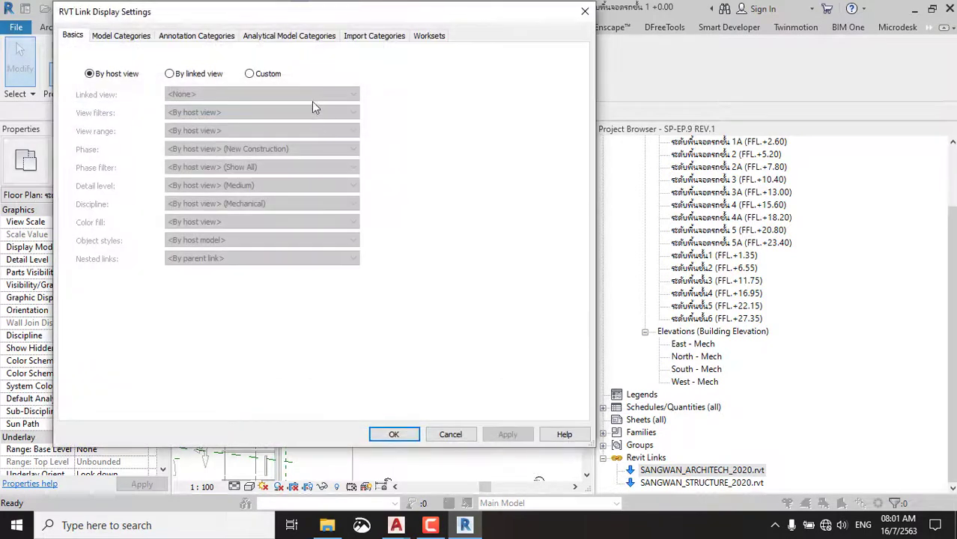
left_click(274, 75)
left_click(196, 35)
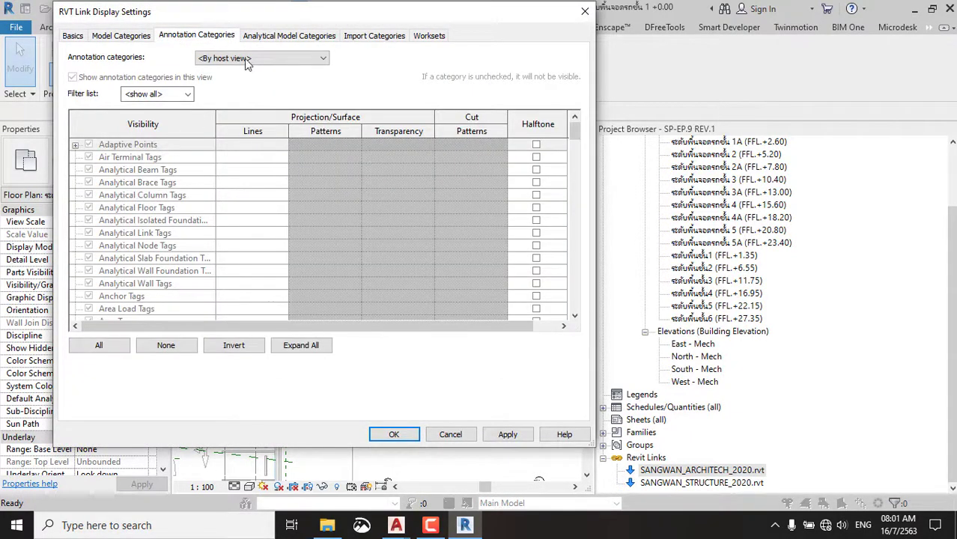
left_click(246, 61)
left_click(225, 77)
left_click(156, 184)
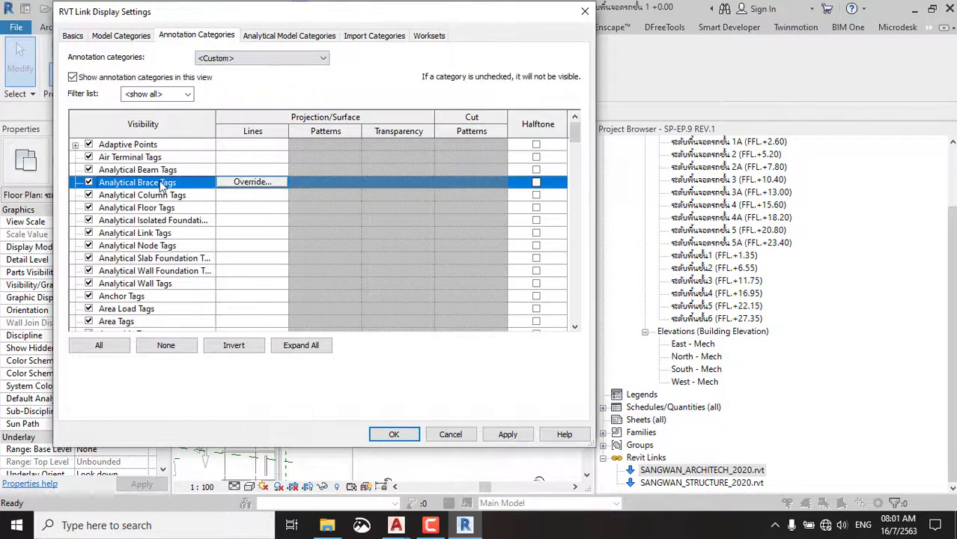
key("g")
scroll(184, 299, "down", 1)
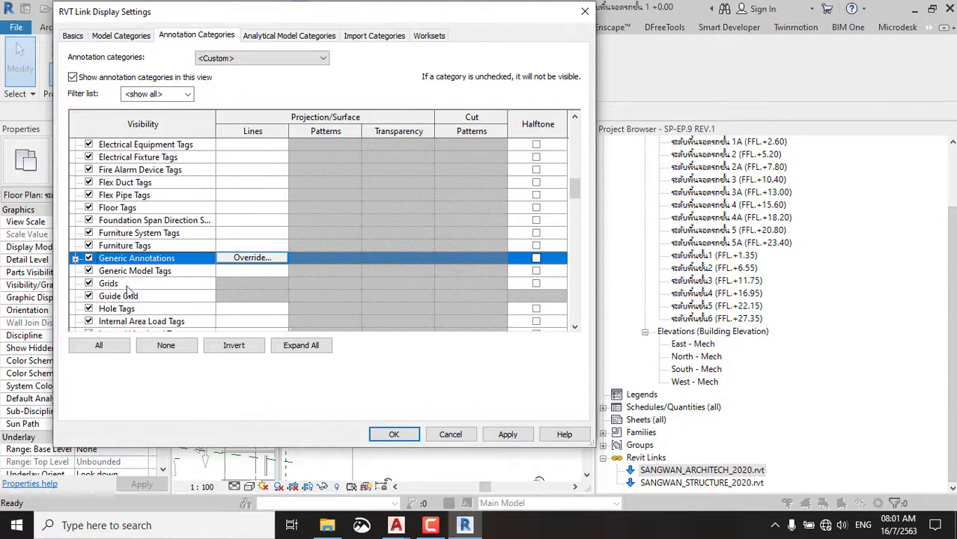
left_click(89, 283)
scroll(94, 288, "down", 1)
left_click(508, 435)
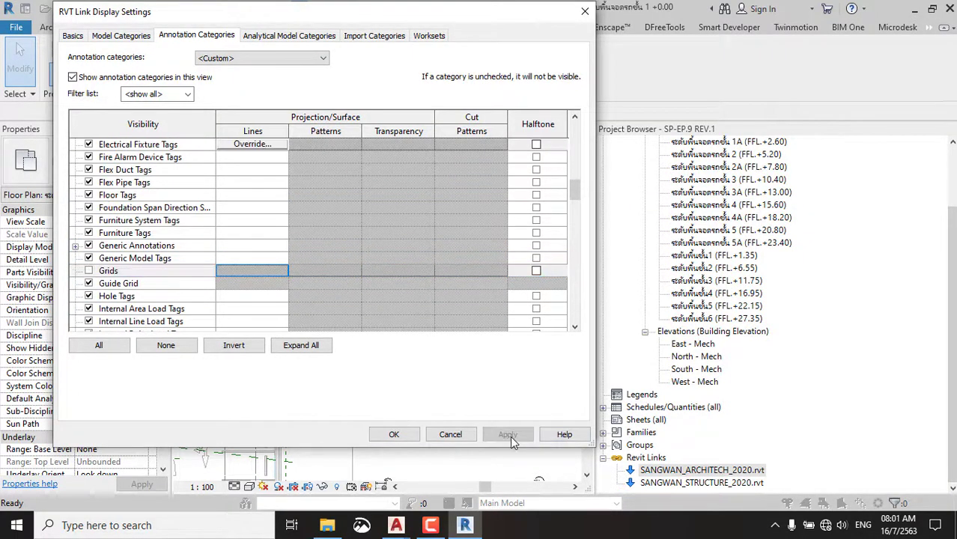
left_click(412, 436)
Hide Grids from the SANGWAN_STRUCTURE_2020.rvt link using Custom annotation category display.
left_click(421, 121)
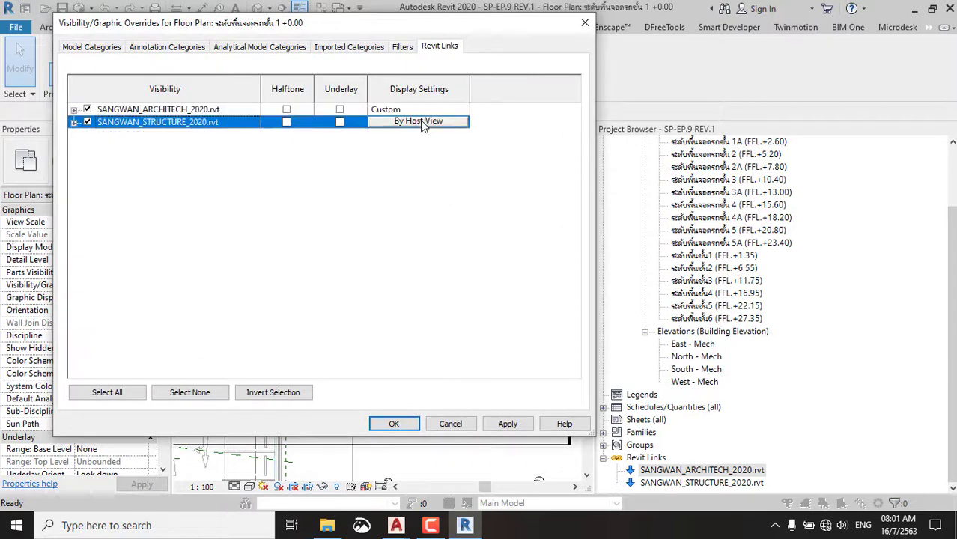
left_click(422, 122)
left_click(240, 71)
left_click(196, 35)
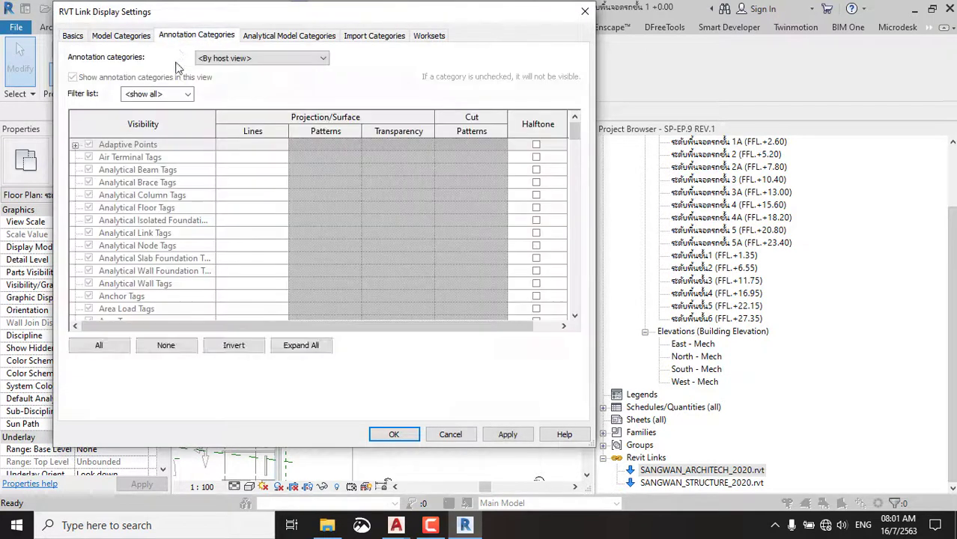
left_click(244, 58)
left_click(225, 82)
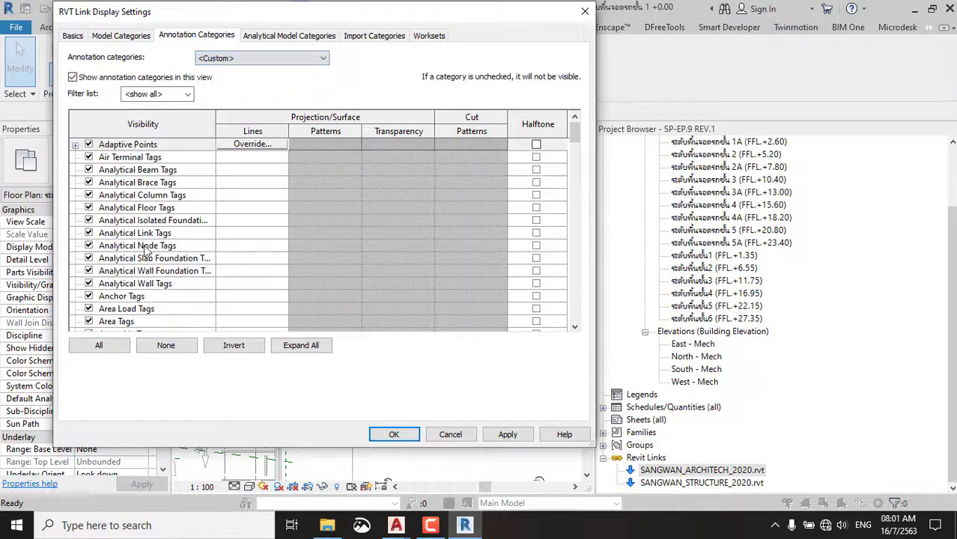
left_click(141, 246)
scroll(142, 245, "down", 15)
left_click(143, 245)
scroll(112, 248, "down", 1)
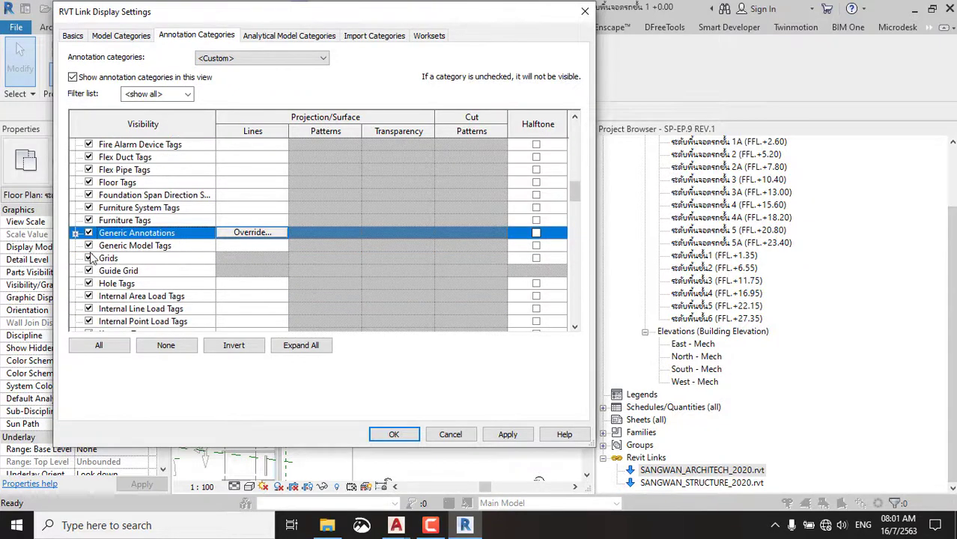
left_click(88, 257)
left_click(507, 434)
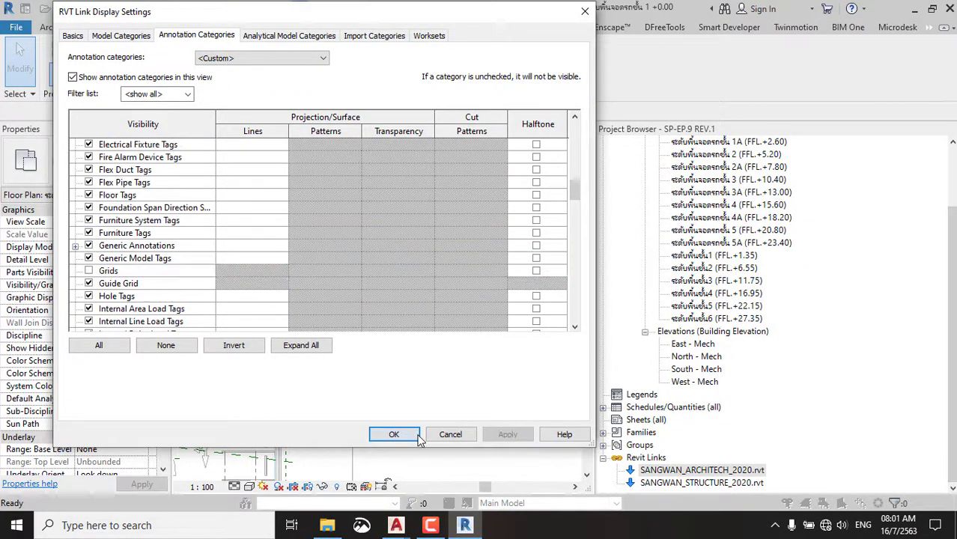
key("Return")
Split and resize the plan's crop region to frame the building.
left_click(394, 424)
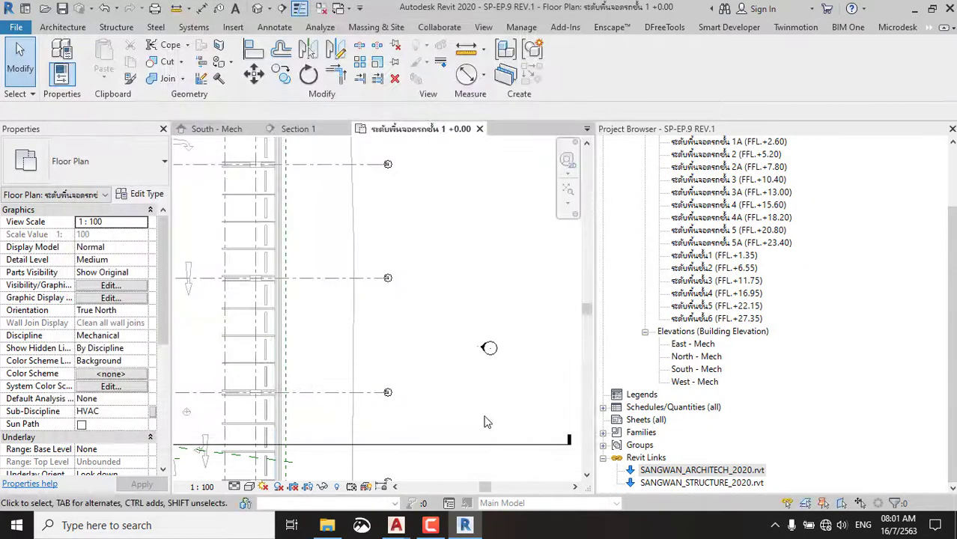
scroll(501, 262, "down", 5)
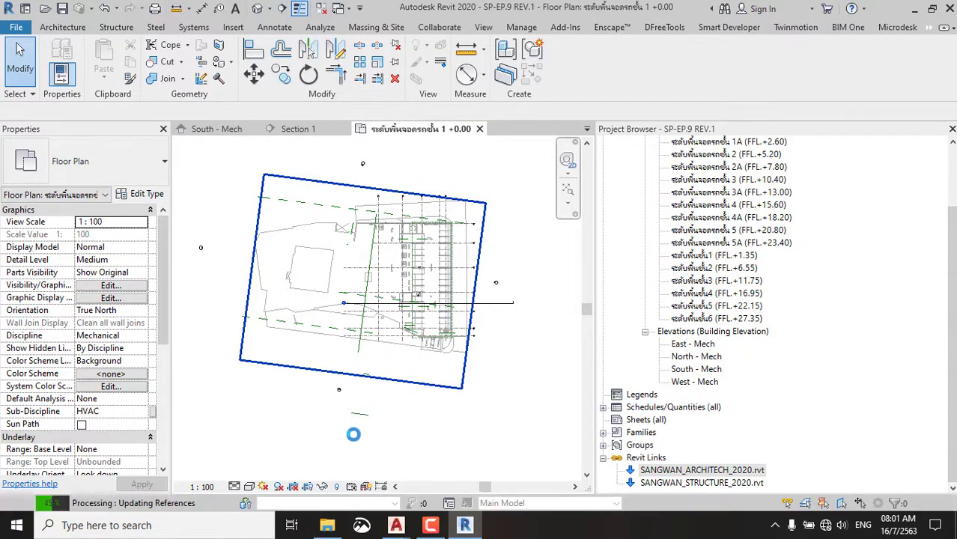
scroll(356, 438, "up", 2)
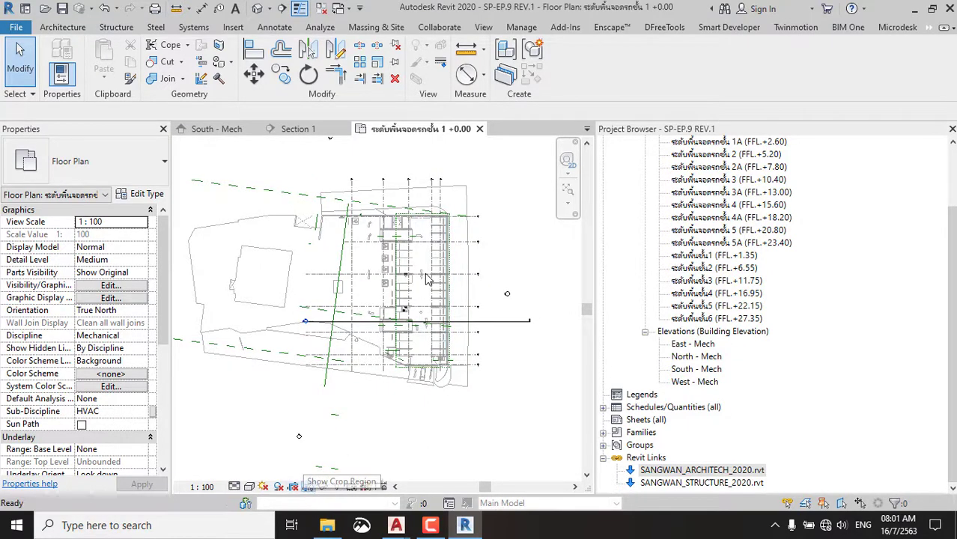
scroll(426, 279, "down", 5)
left_click(250, 283)
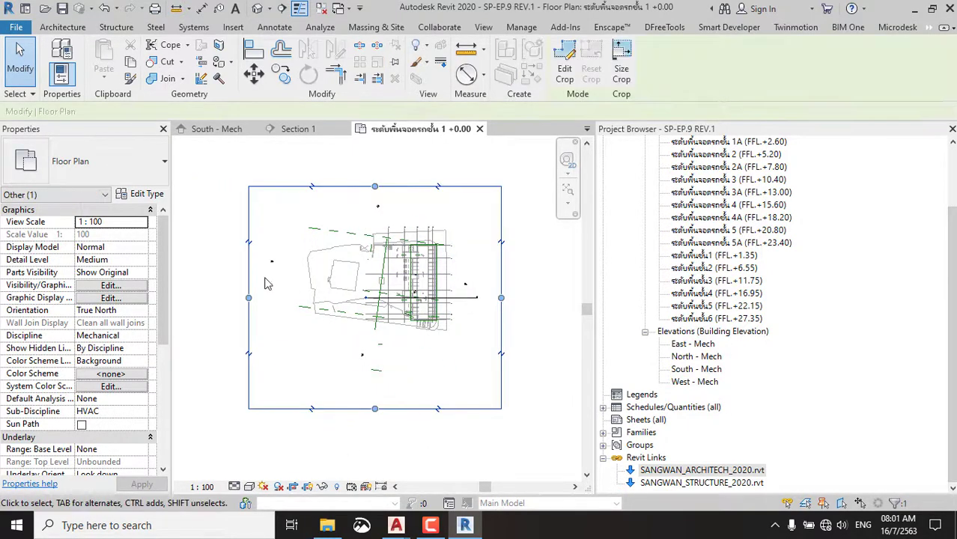
left_click(312, 186)
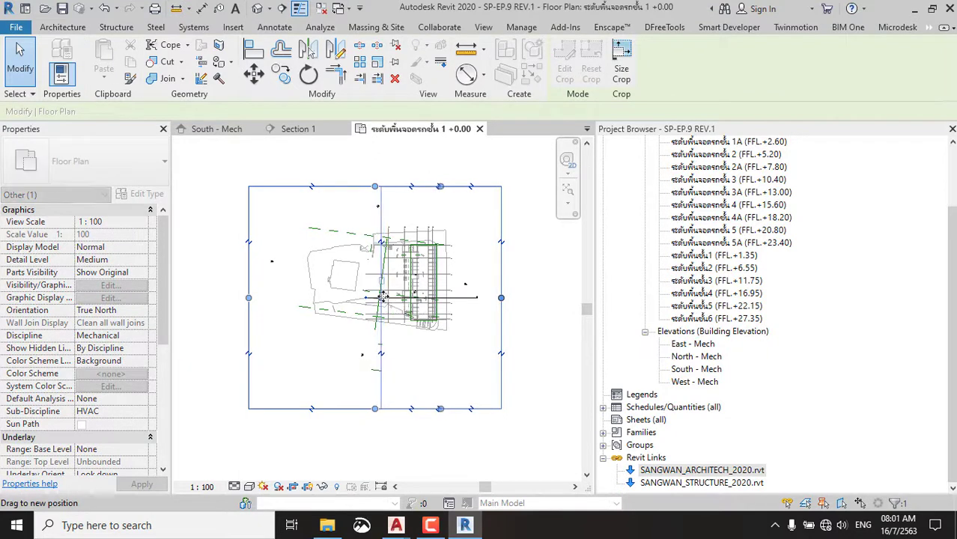
left_click_drag(382, 297, 431, 239)
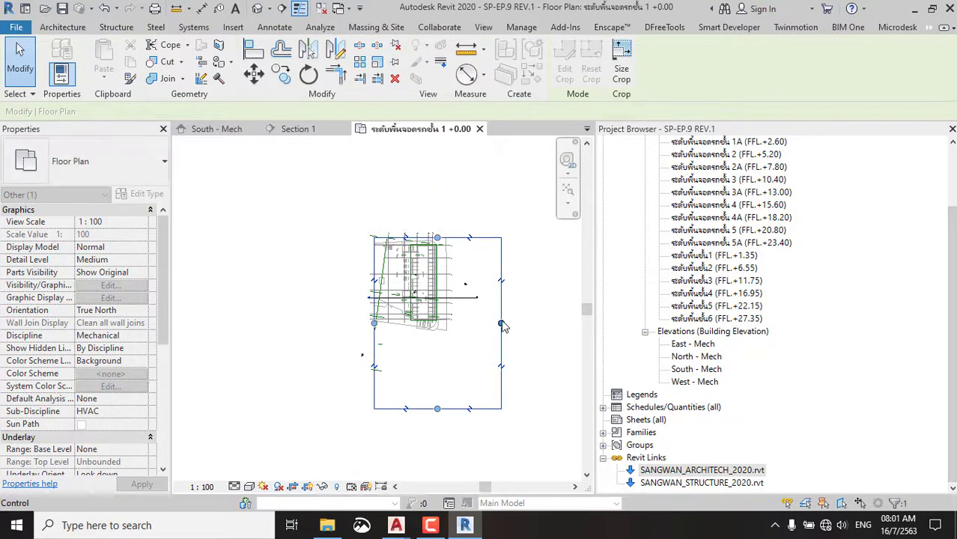
left_click_drag(501, 324, 442, 311)
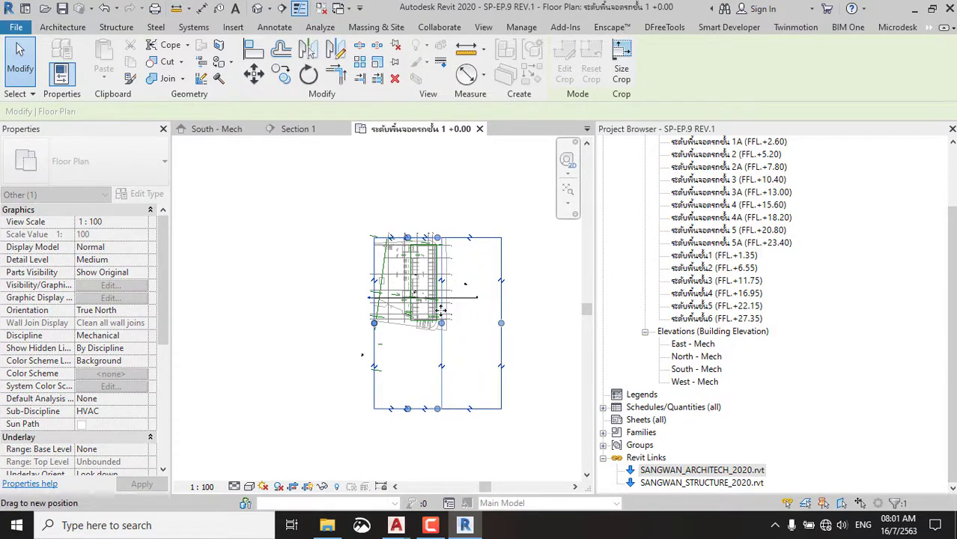
left_click_drag(418, 406, 433, 330)
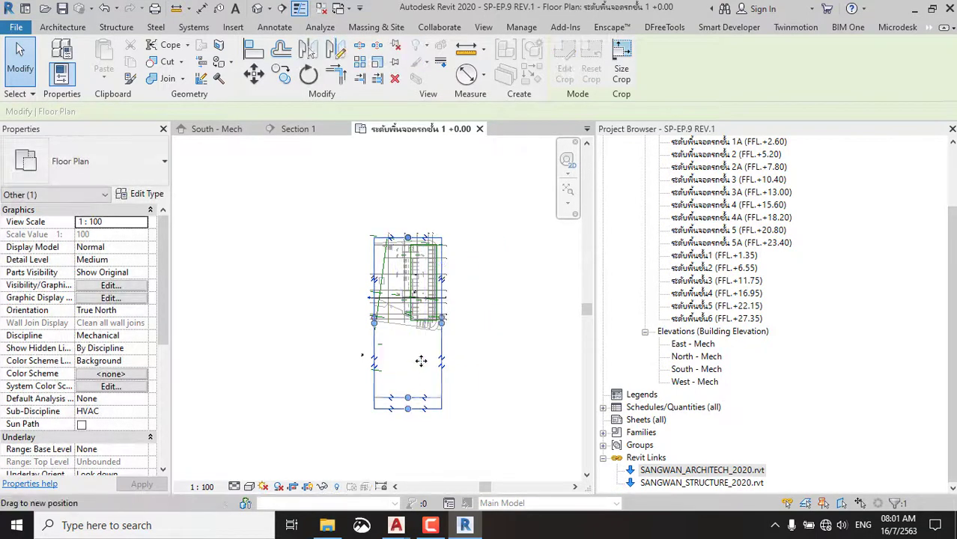
left_click(510, 378)
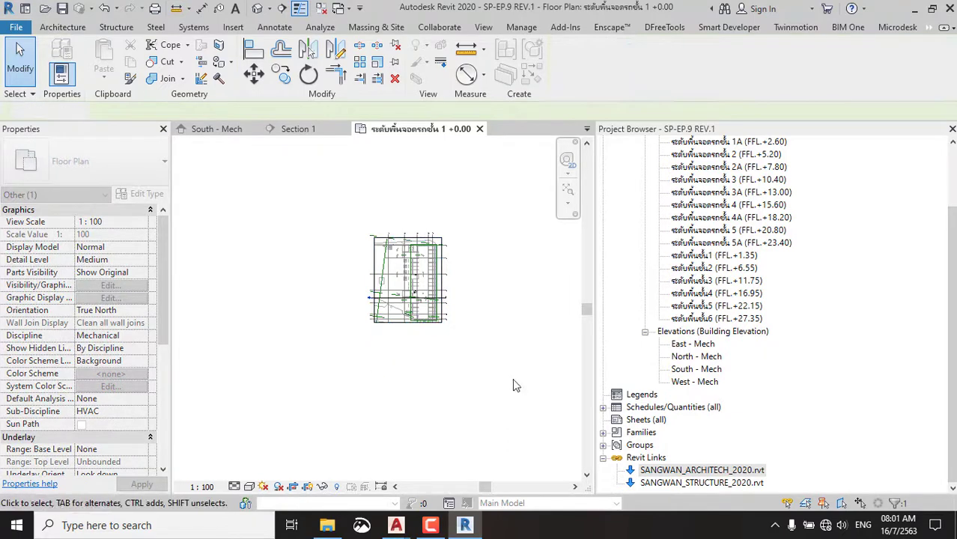
Zoom to fit (ZF), hide the crop region boundary and save the project.
key("z")
key("f")
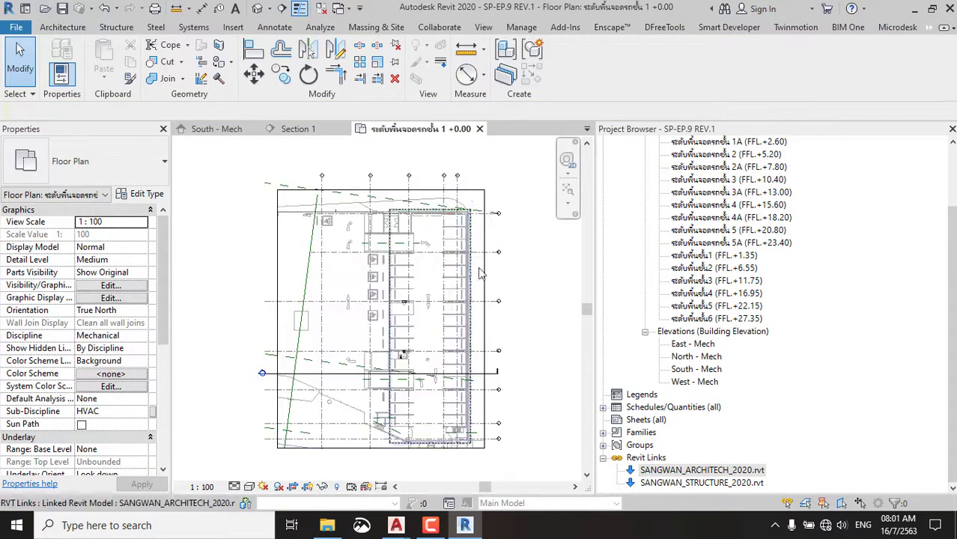
left_click(308, 488)
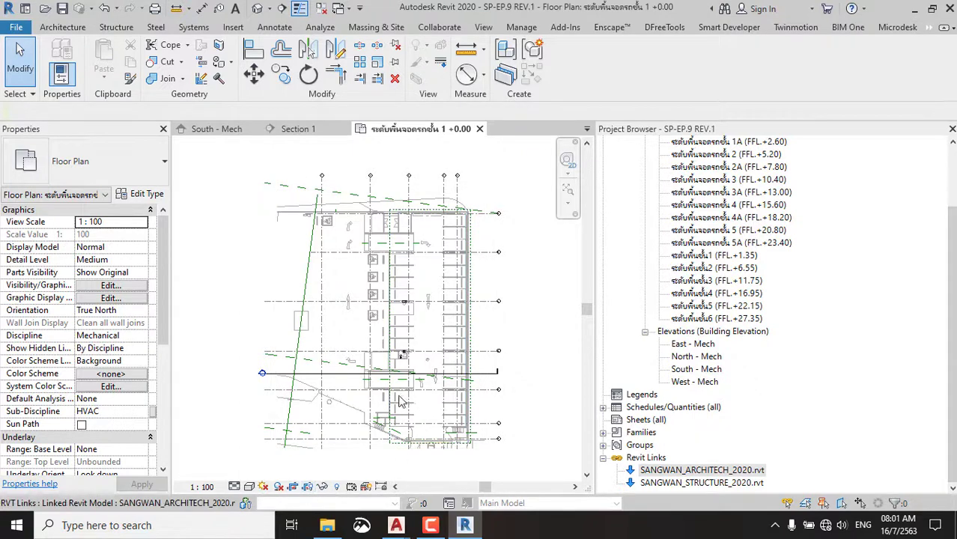
left_click(71, 7)
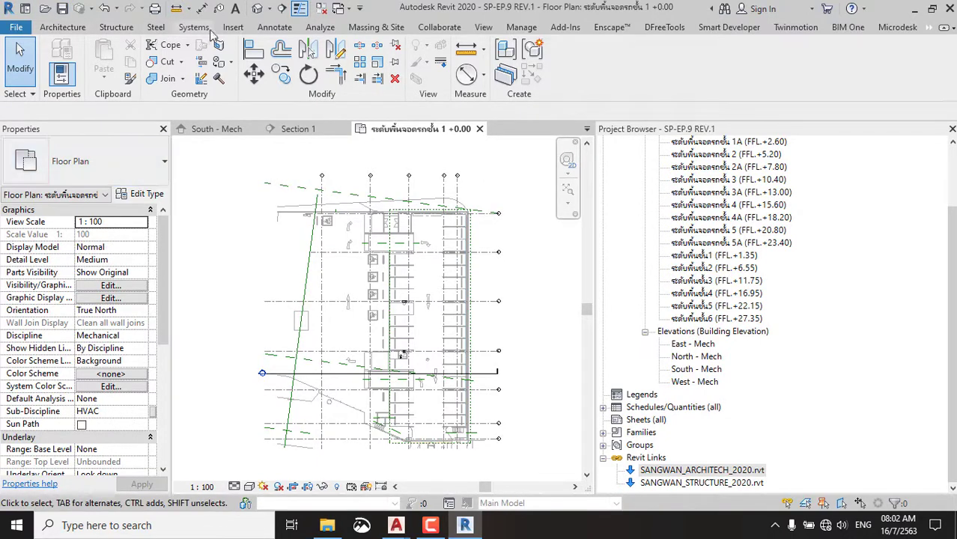
left_click(233, 27)
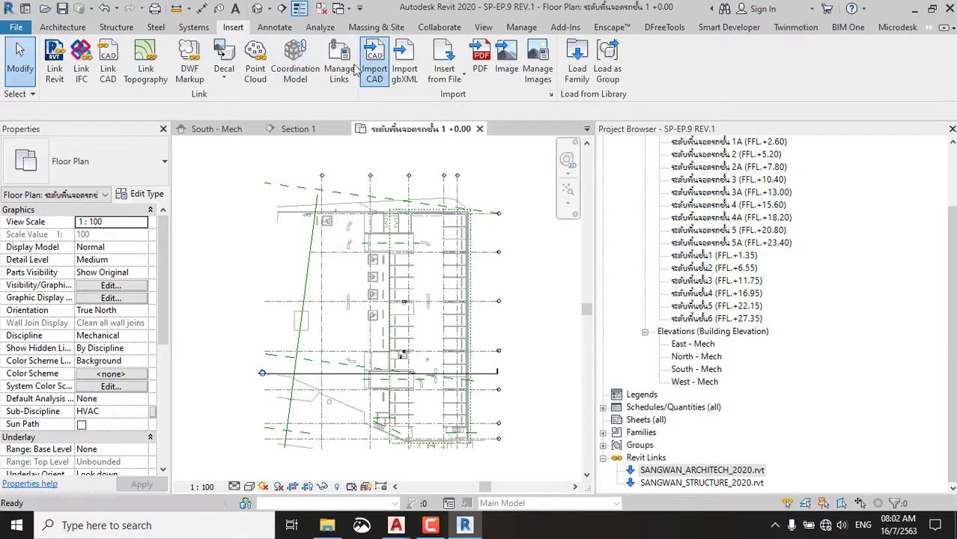
Choose the fire protection DWG in Import CAD and close AutoCAD without saving to free it.
left_click(375, 60)
left_click(368, 122)
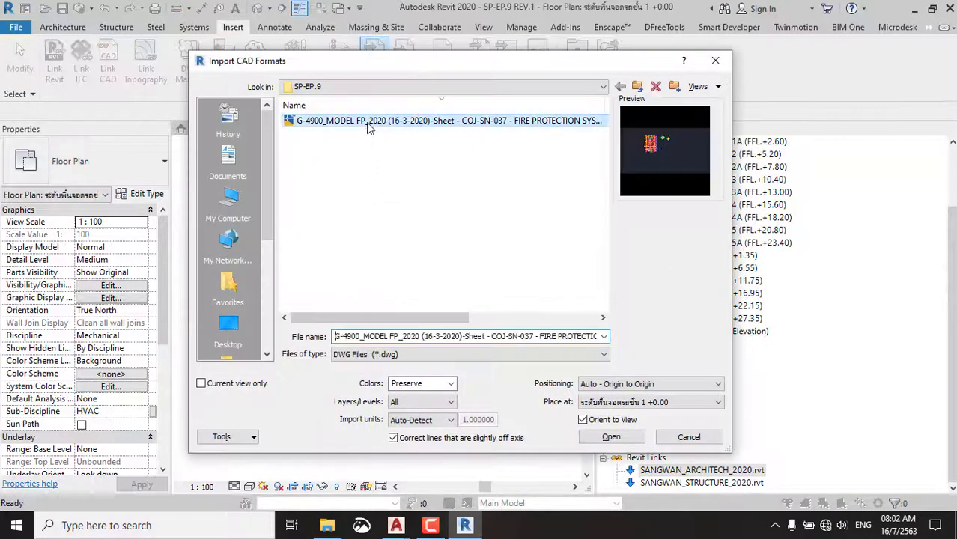
left_click(409, 127)
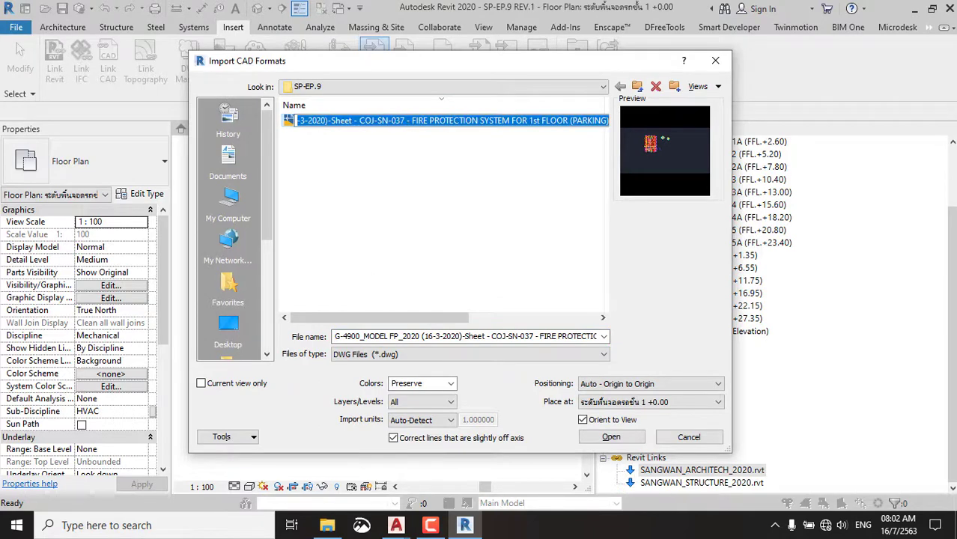
left_click(396, 525)
left_click(352, 460)
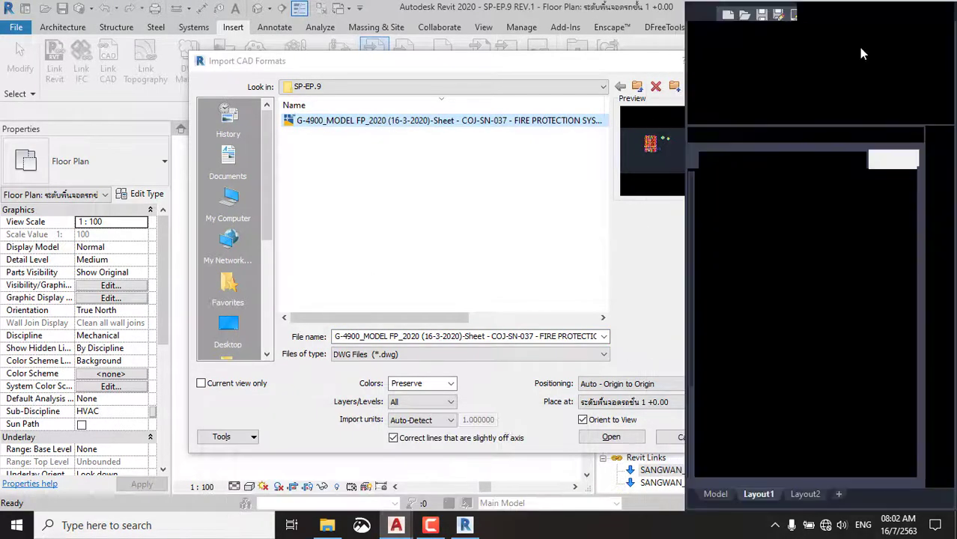
left_click(943, 11)
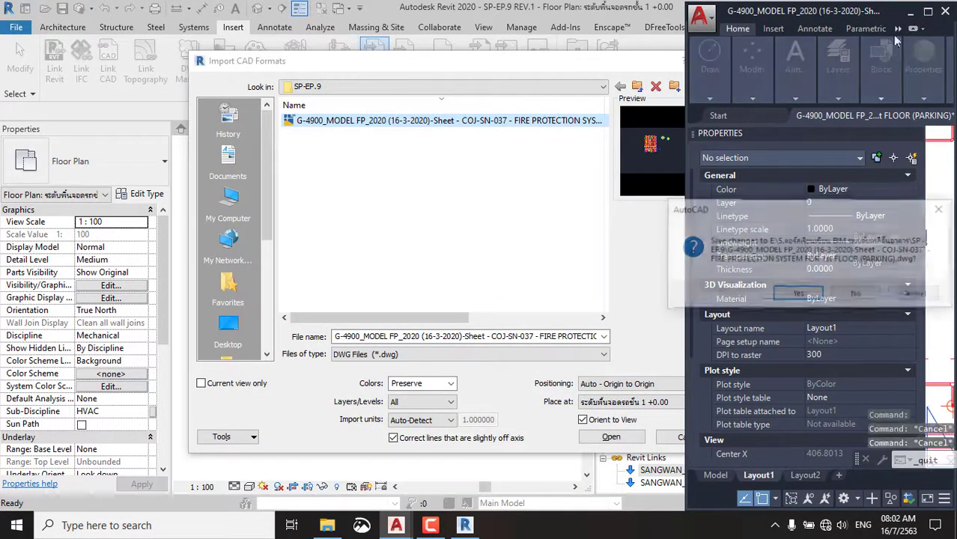
left_click(859, 293)
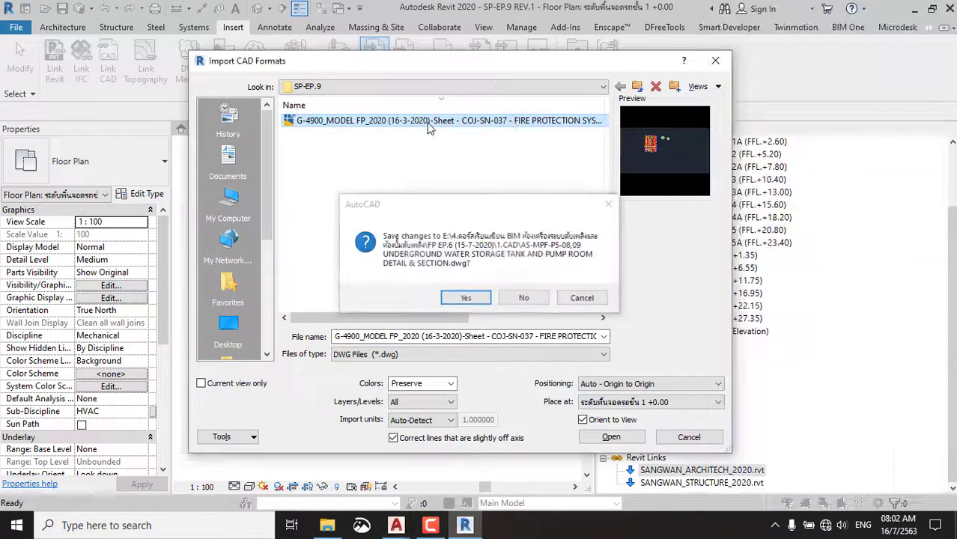
left_click(526, 298)
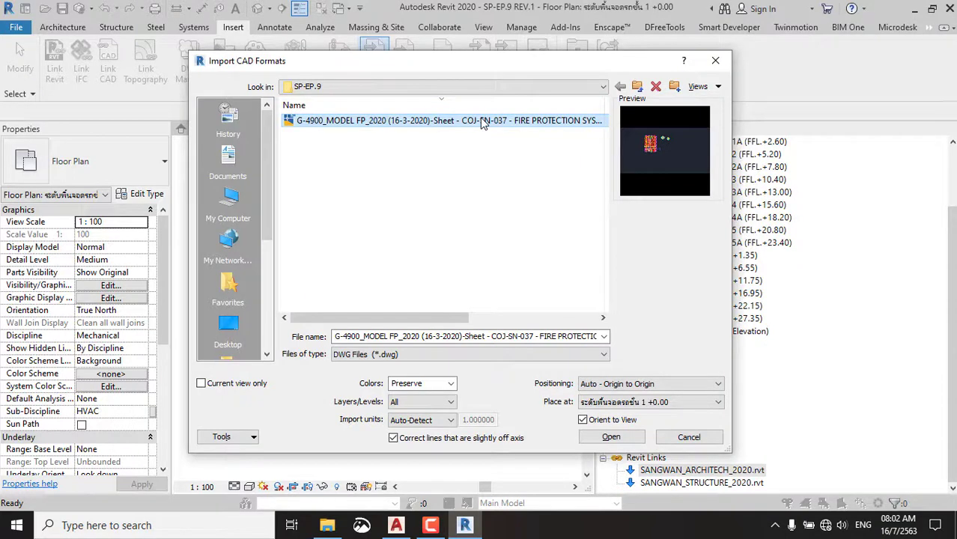
Rename the DWG to FIRE PROTECTION SYSTEM FOR 1st FLOOR (PARKING) and import it.
left_click(483, 121)
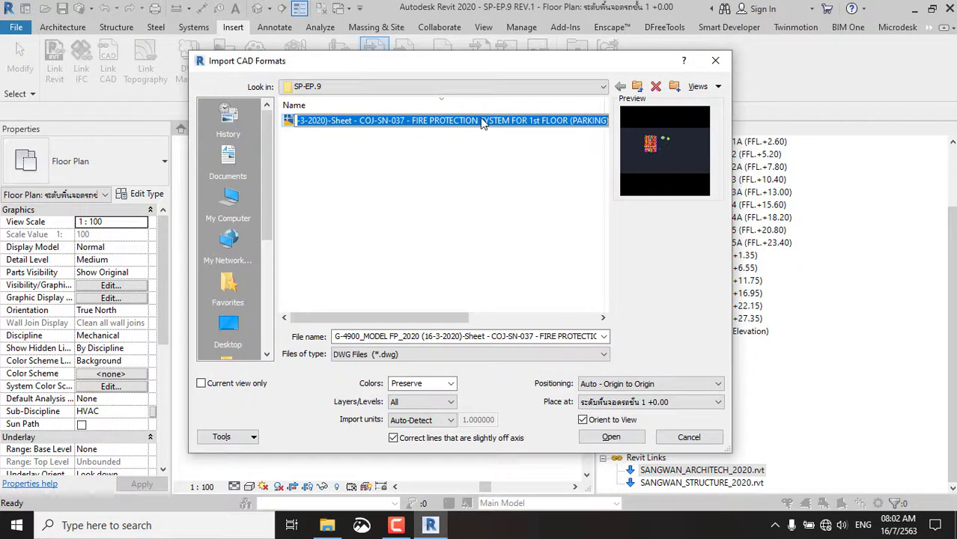
left_click_drag(414, 120, 38, 122)
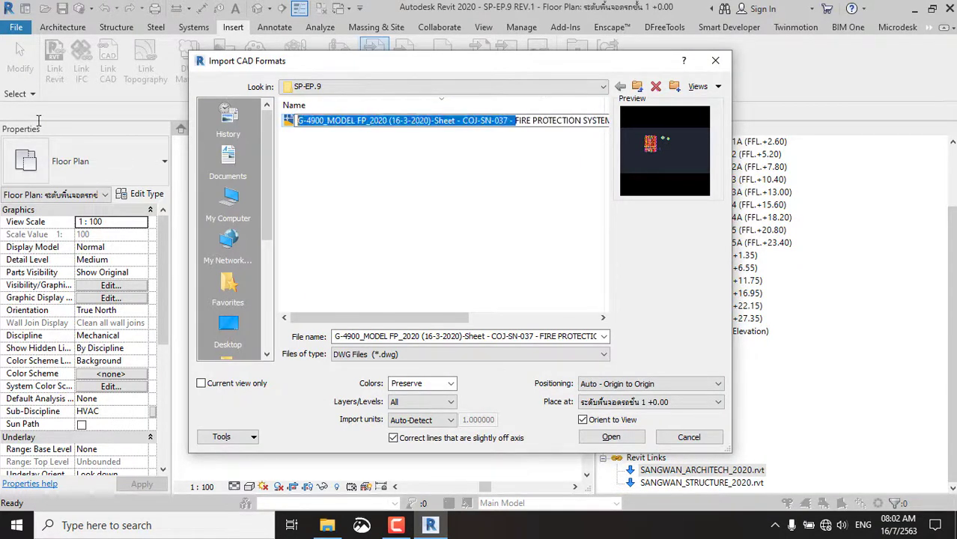
key("Delete")
key("Return")
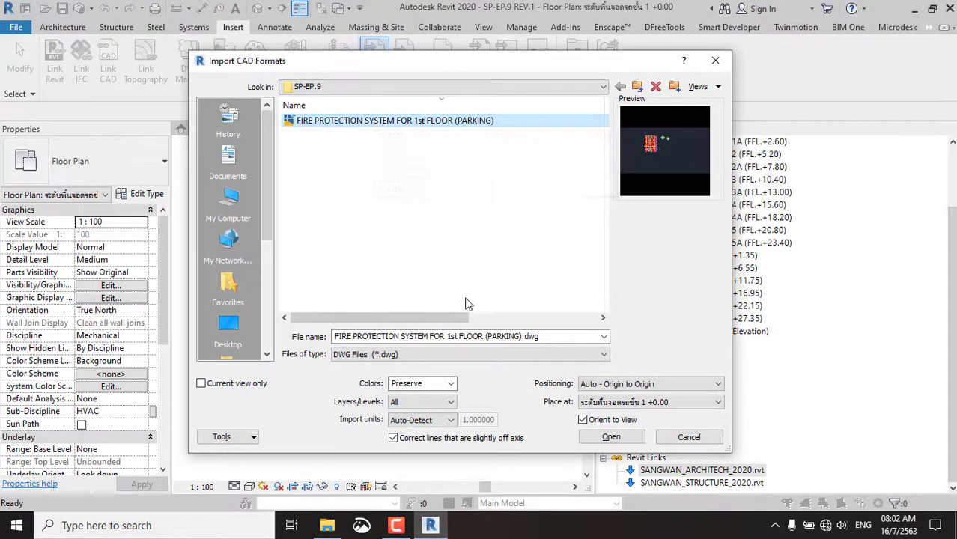
double_click(391, 128)
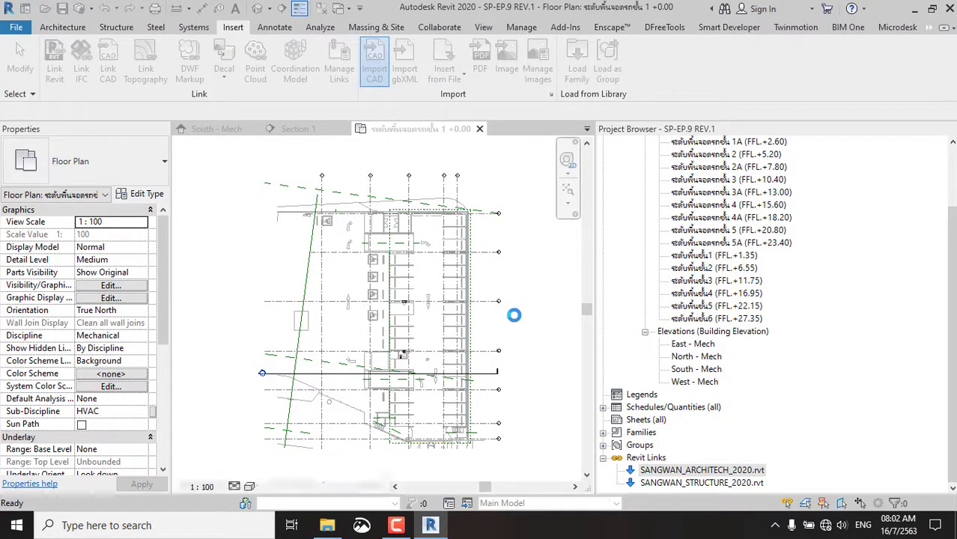
left_click(487, 201)
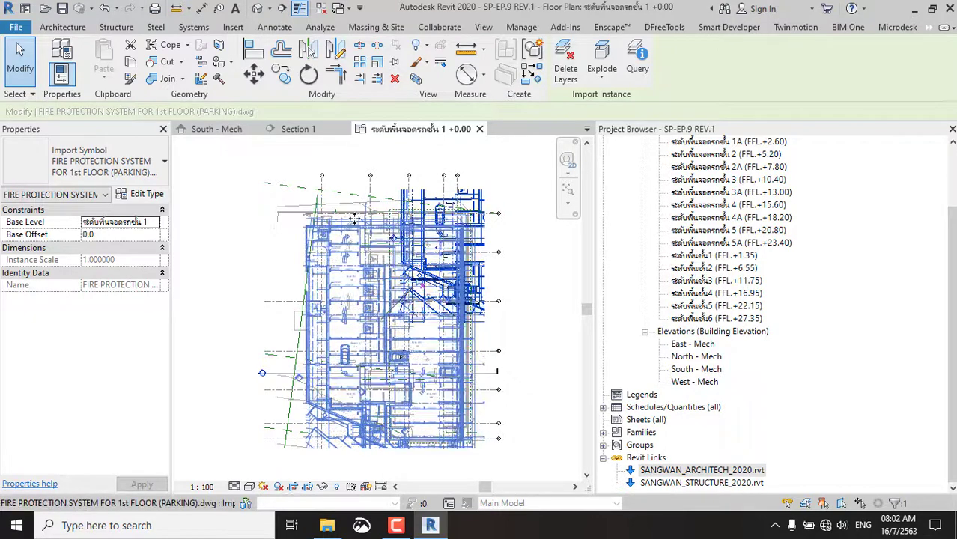
scroll(355, 218, "up", 2)
scroll(495, 214, "up", 2)
scroll(513, 220, "up", 2)
scroll(445, 255, "up", 1)
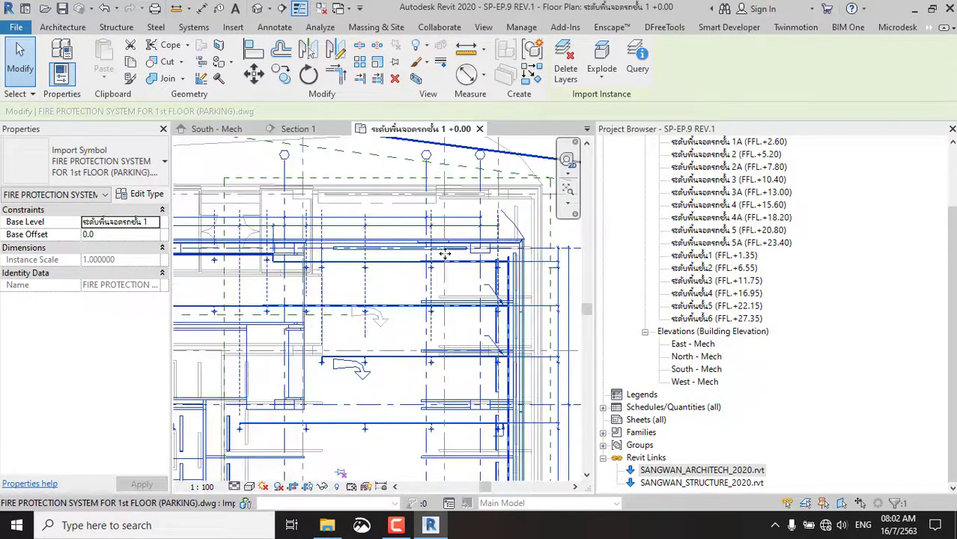
middle_click_drag(444, 255, 374, 264)
key("Escape")
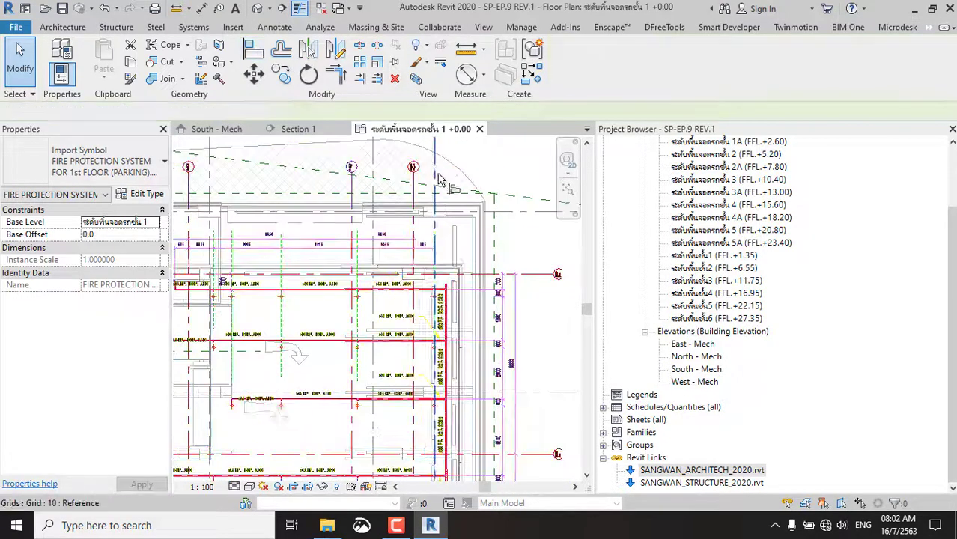
key("a")
key("l")
mouse_move(458, 247)
middle_mouse_down()
mouse_move(479, 247)
mouse_move(357, 244)
middle_mouse_up()
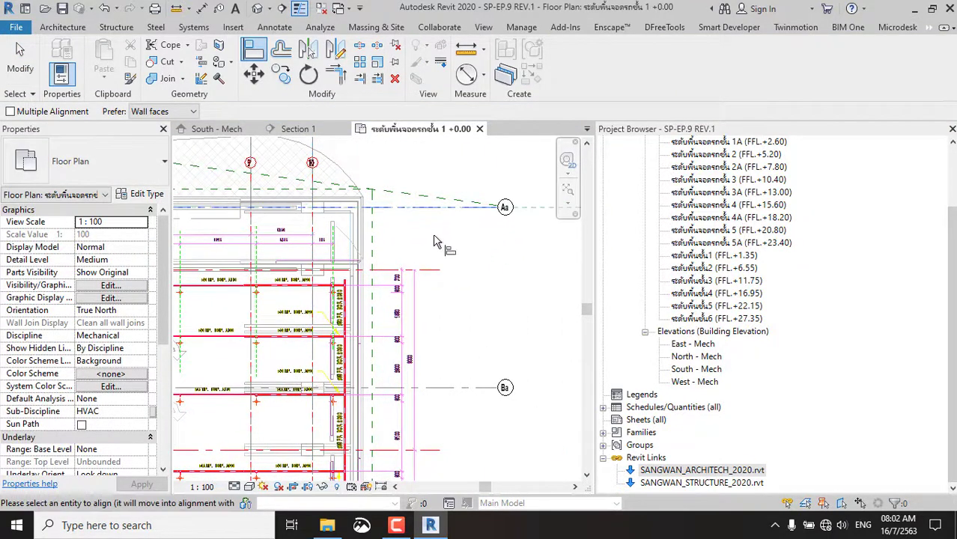
left_click(439, 271)
scroll(501, 237, "down", 3)
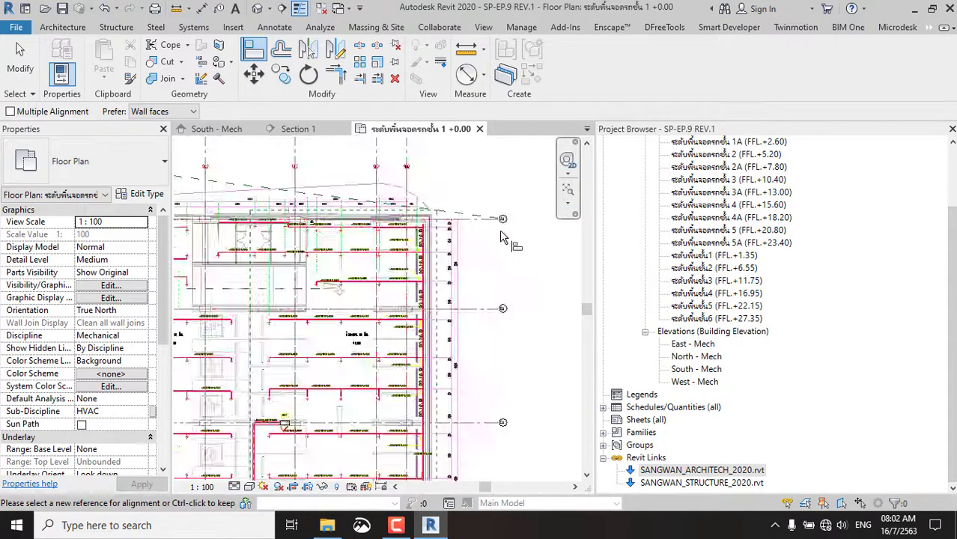
scroll(499, 230, "up", 2)
key("Escape")
key("Escape")
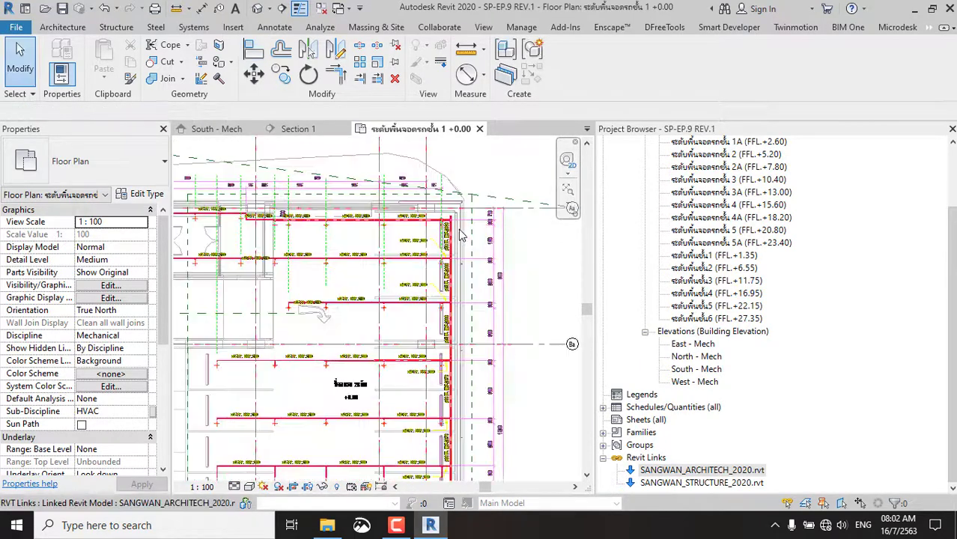
scroll(457, 225, "up", 4)
scroll(431, 195, "up", 2)
left_click(431, 193)
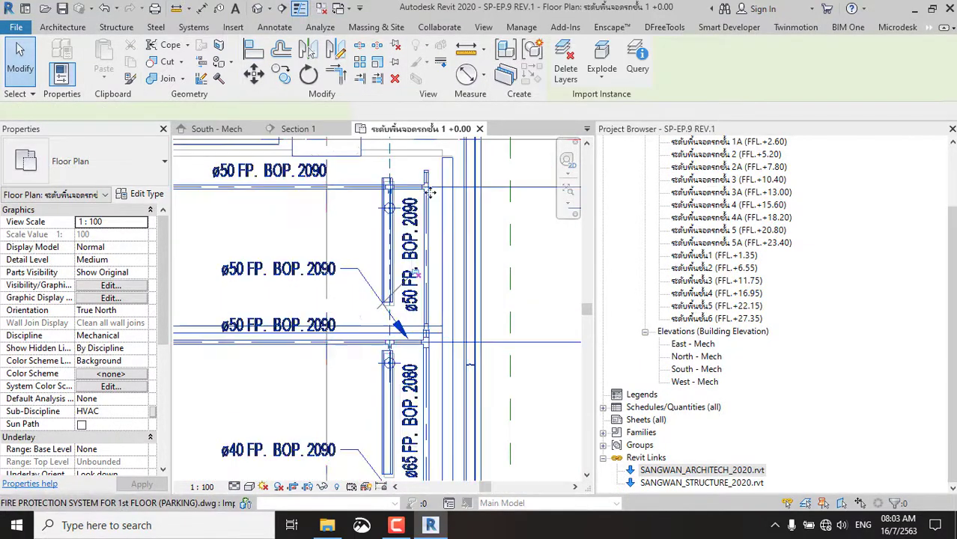
scroll(457, 209, "down", 2)
scroll(494, 229, "down", 3)
key("Escape")
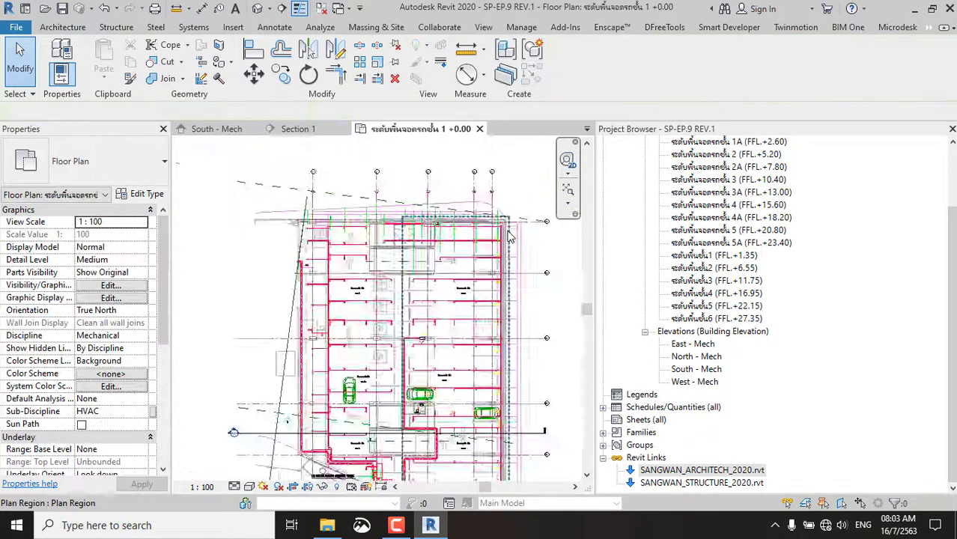
scroll(509, 237, "down", 2)
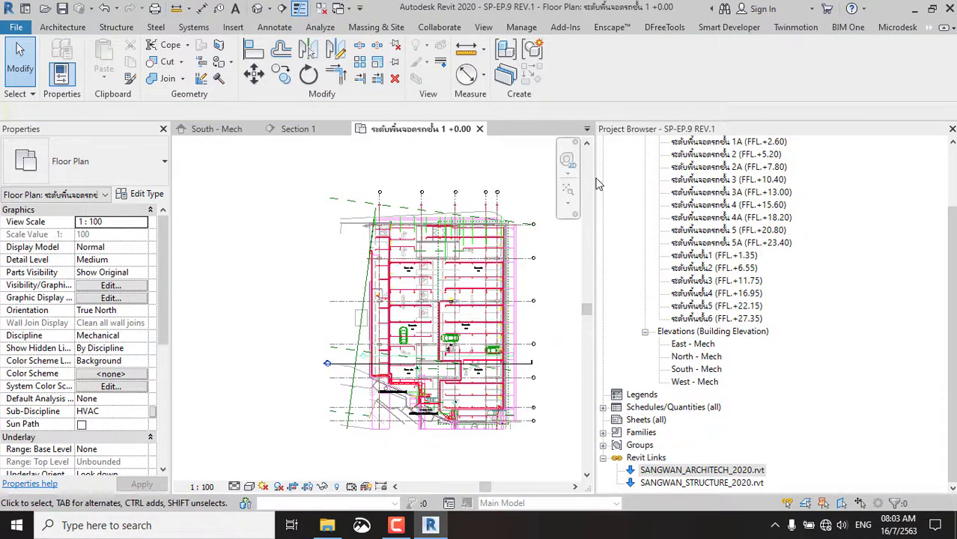
left_click_drag(596, 180, 764, 182)
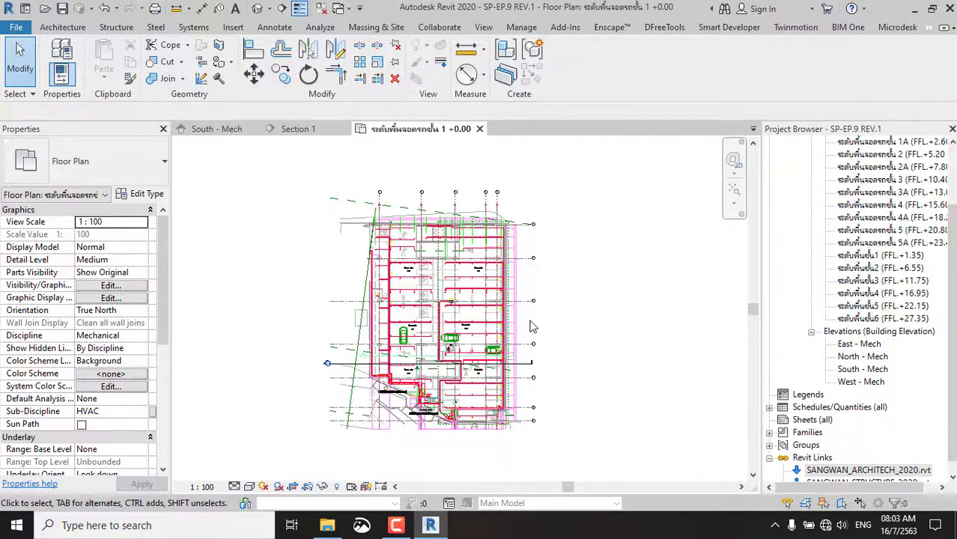
scroll(530, 327, "up", 3)
scroll(486, 299, "up", 3)
scroll(374, 247, "up", 3)
scroll(264, 199, "up", 3)
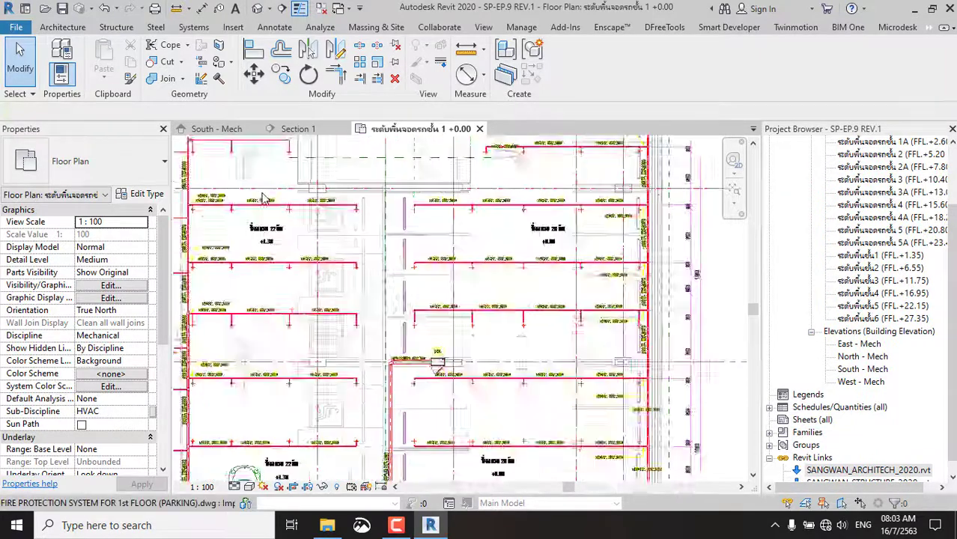
scroll(264, 199, "up", 3)
mouse_move(232, 174)
middle_mouse_down()
mouse_move(487, 321)
mouse_move(530, 307)
middle_mouse_up()
scroll(472, 216, "down", 4)
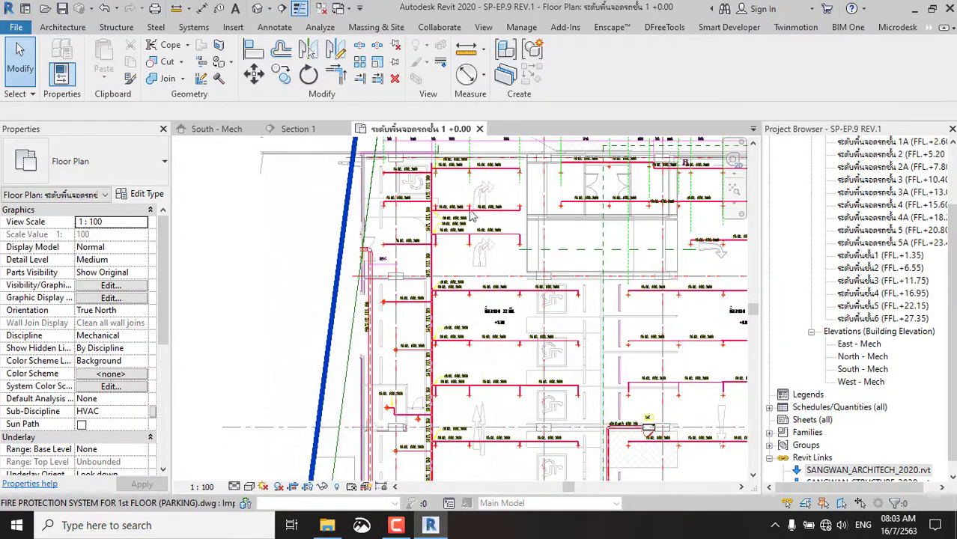
scroll(472, 215, "up", 3)
scroll(471, 217, "up", 2)
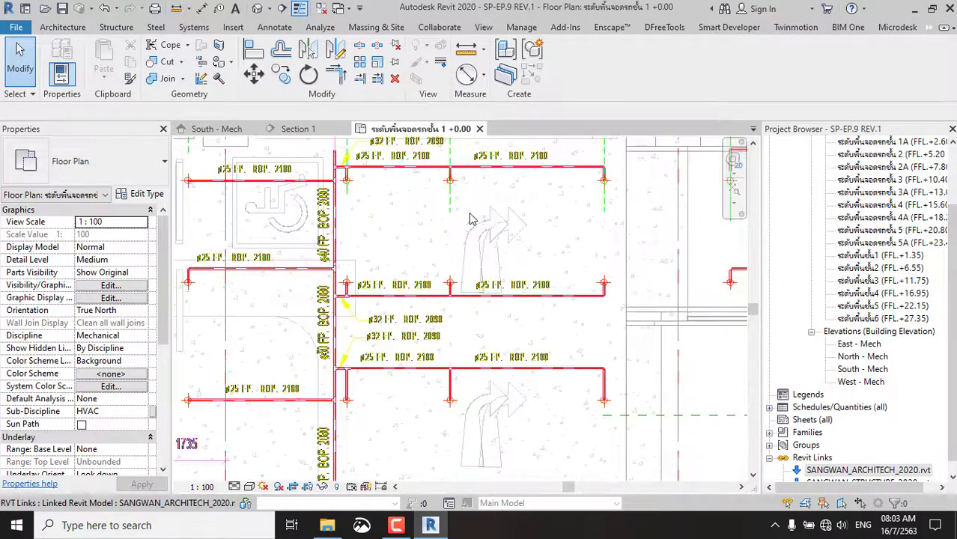
scroll(207, 182, "up", 1)
scroll(207, 183, "up", 1)
scroll(207, 183, "up", 1)
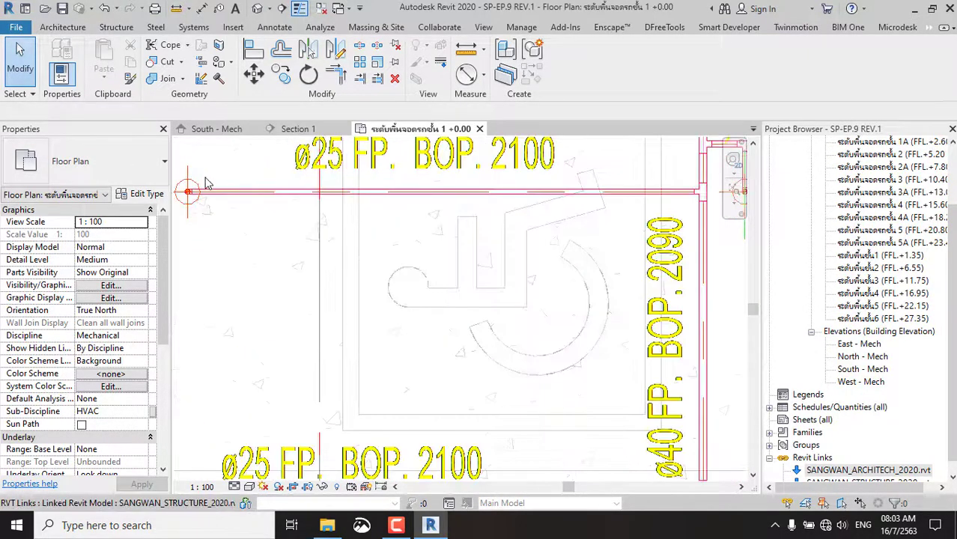
scroll(280, 224, "down", 2)
scroll(280, 224, "down", 2)
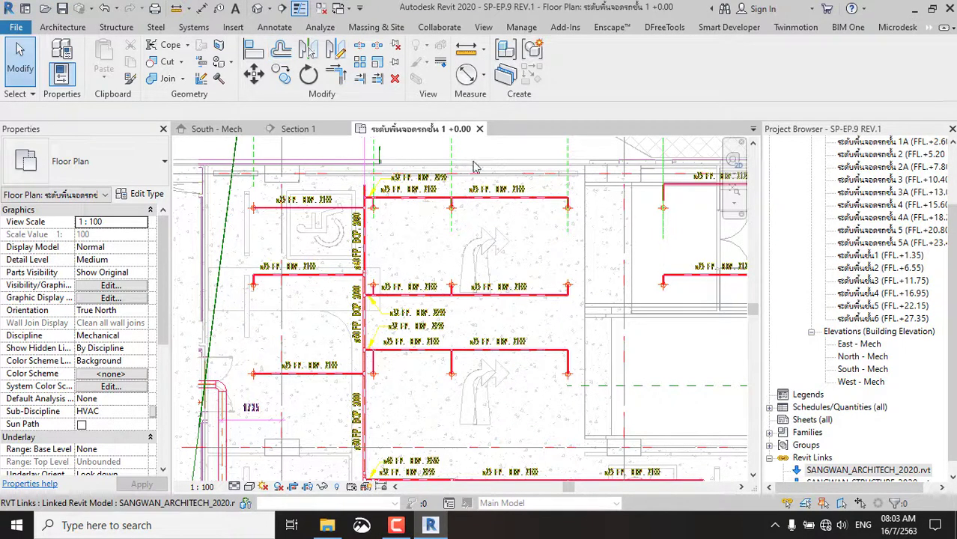
scroll(473, 166, "down", 2)
scroll(473, 166, "down", 2)
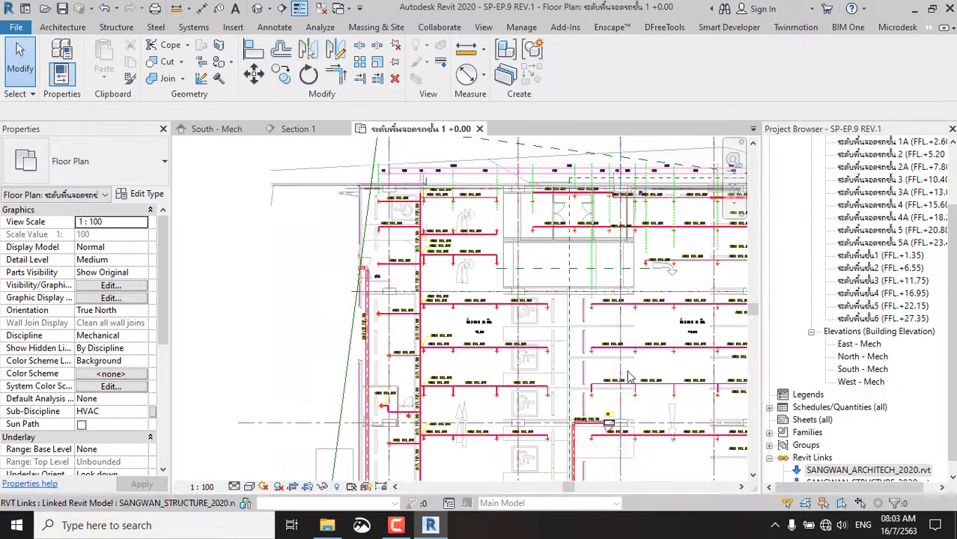
middle_click_drag(629, 377, 561, 215)
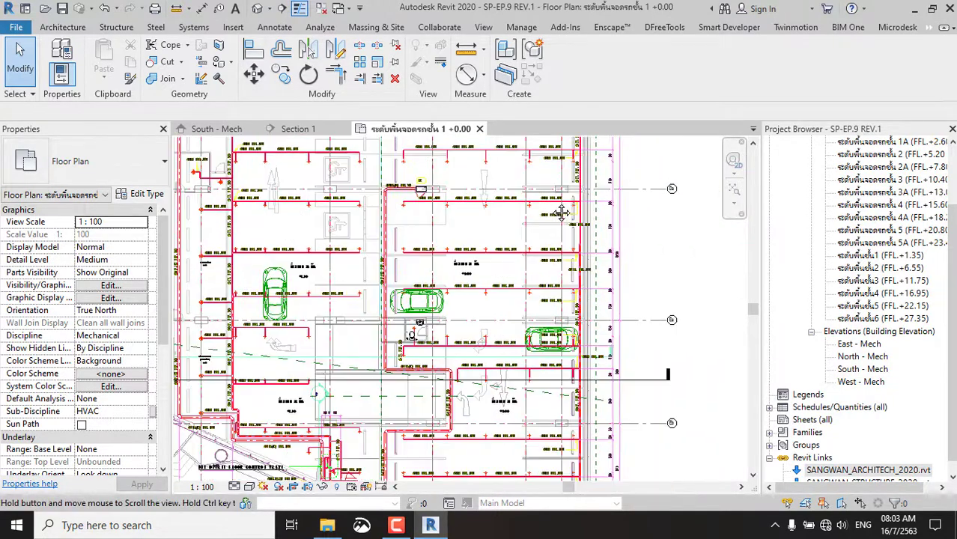
middle_click_drag(562, 215, 504, 359)
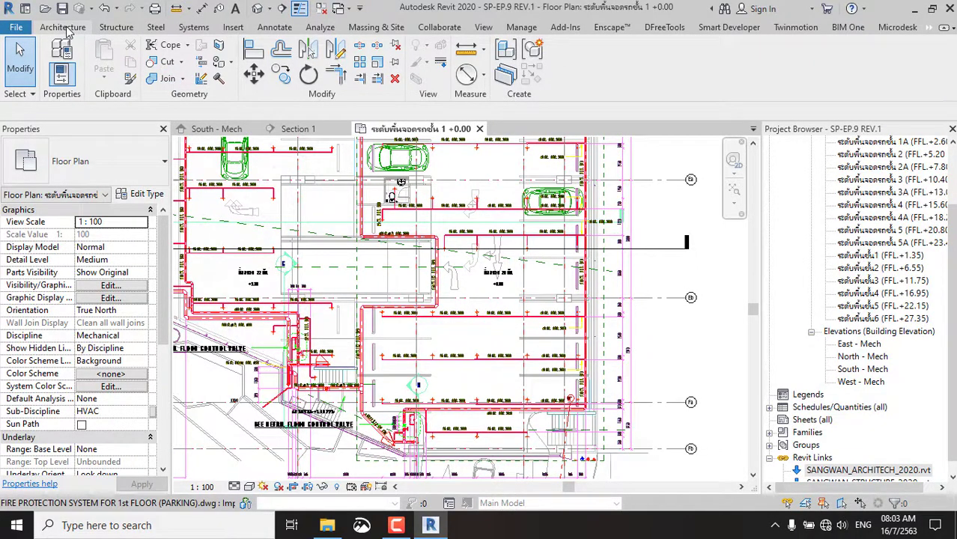
left_click(45, 9)
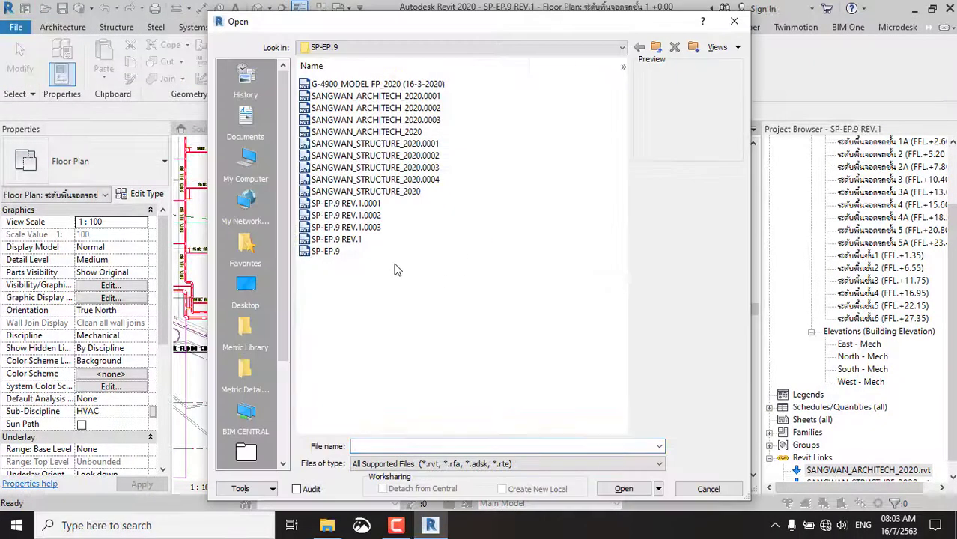
left_click(346, 240)
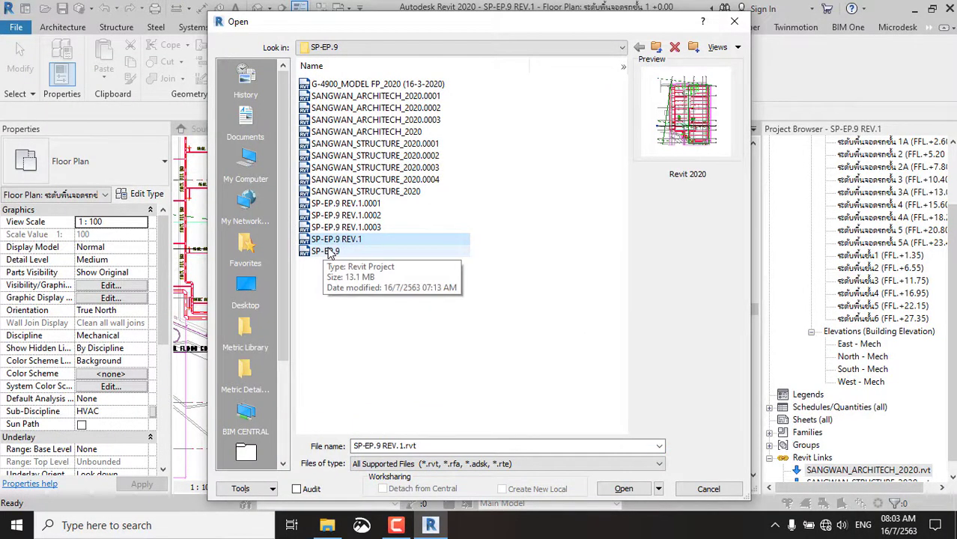
left_click(330, 252)
left_click(468, 319)
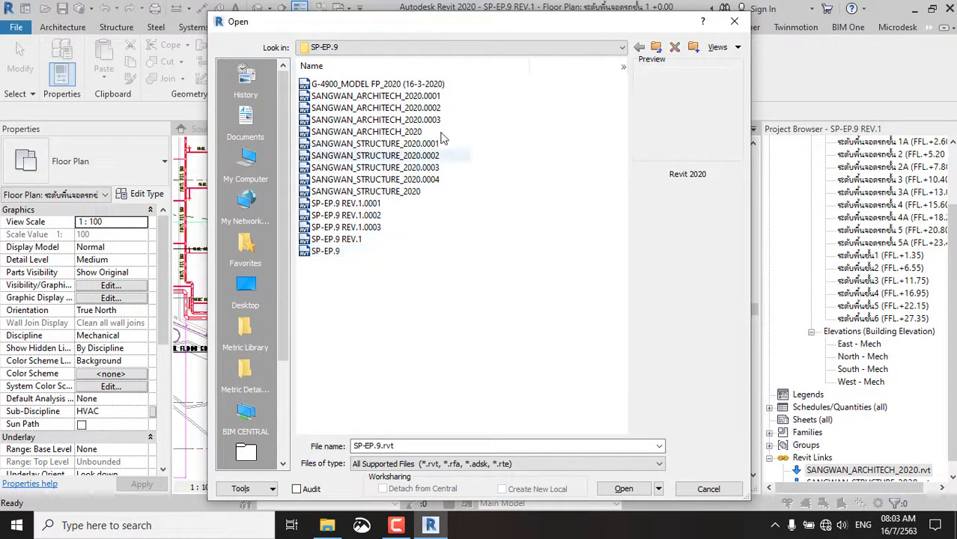
left_click(404, 85)
Rename the file to SANGWAN TEMPLATE_FP_2020 and open the project.
left_click(398, 88)
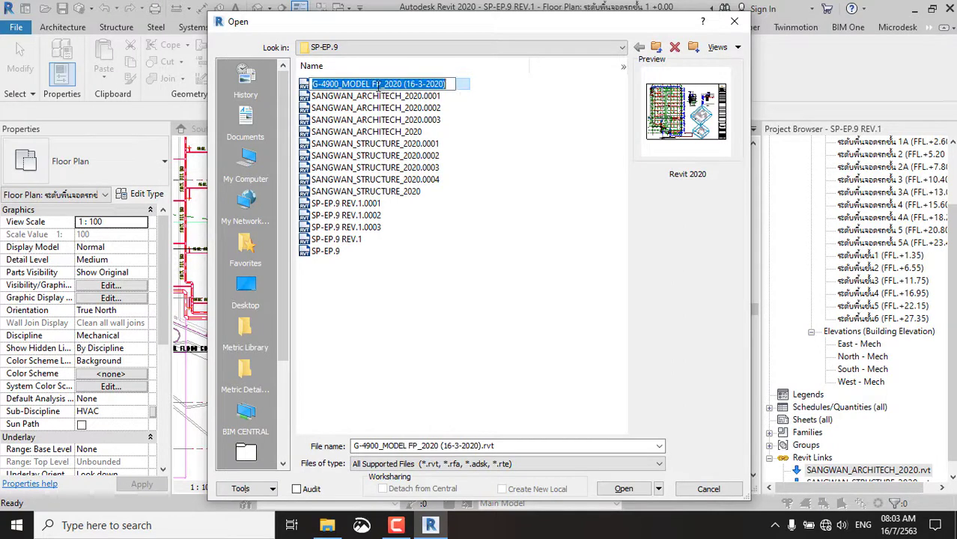
left_click_drag(371, 85, 104, 82)
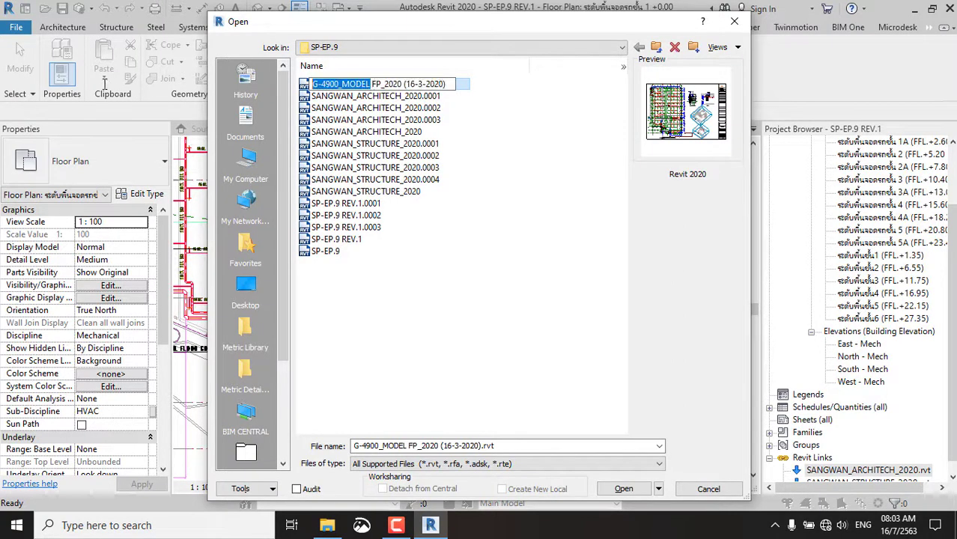
key("BackSpace")
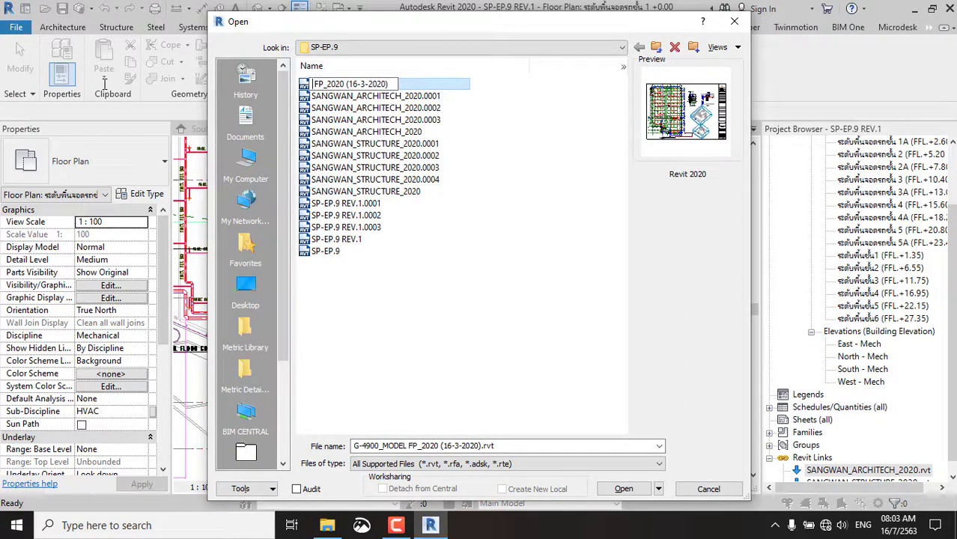
type("SANGWAN ")
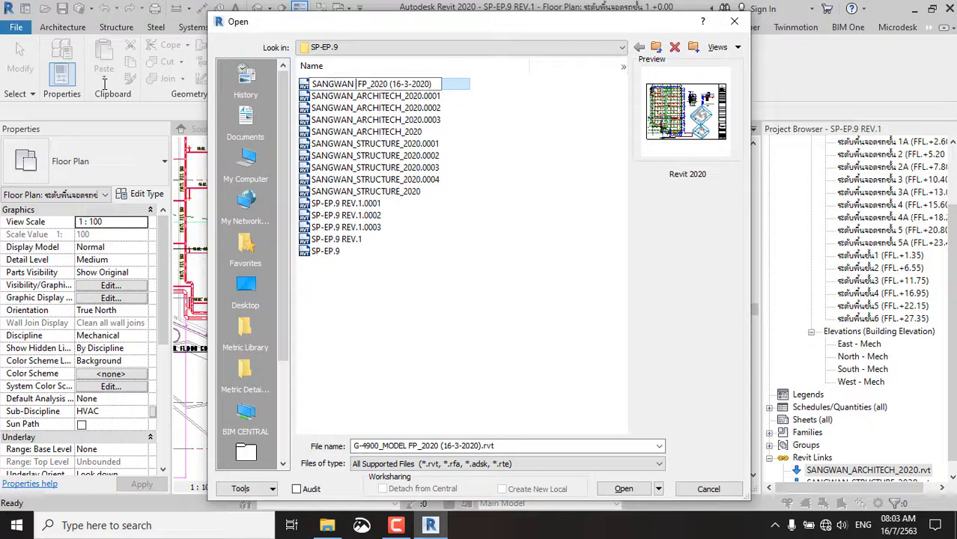
type("TEMPLA")
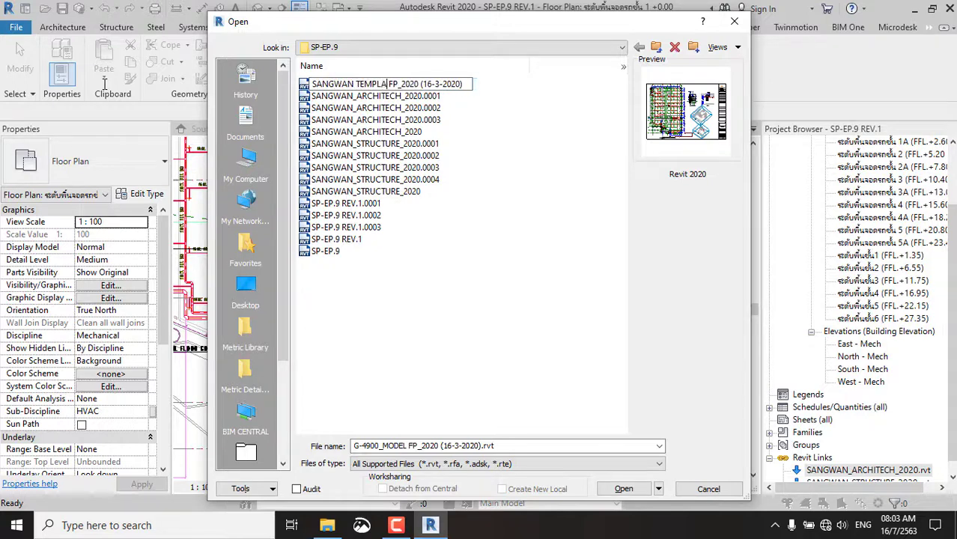
type("TE")
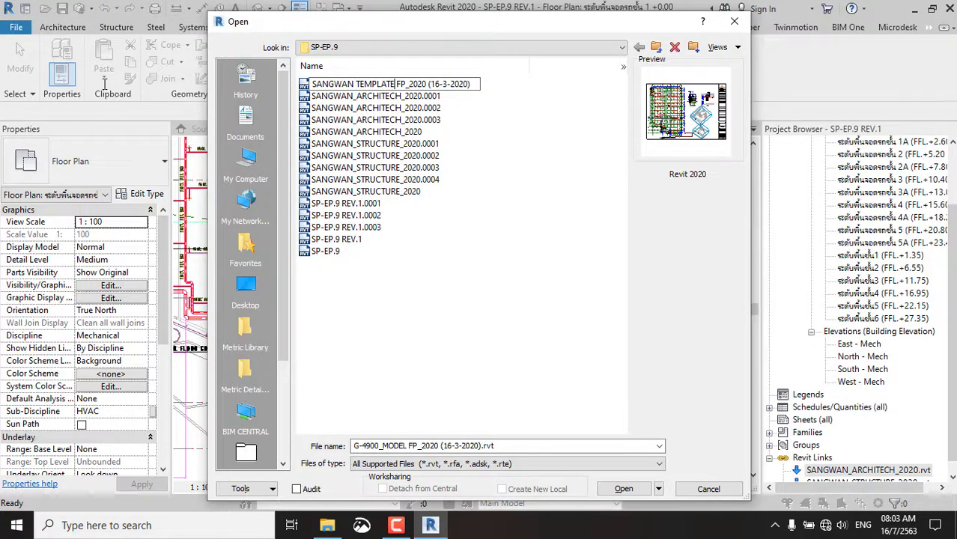
key("BackSpace")
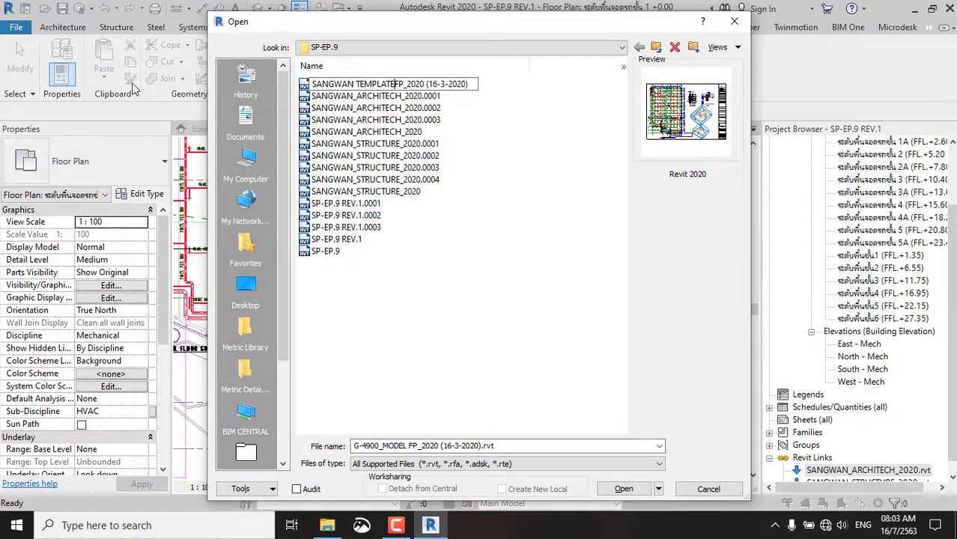
type("_")
left_click_drag(429, 84, 523, 88)
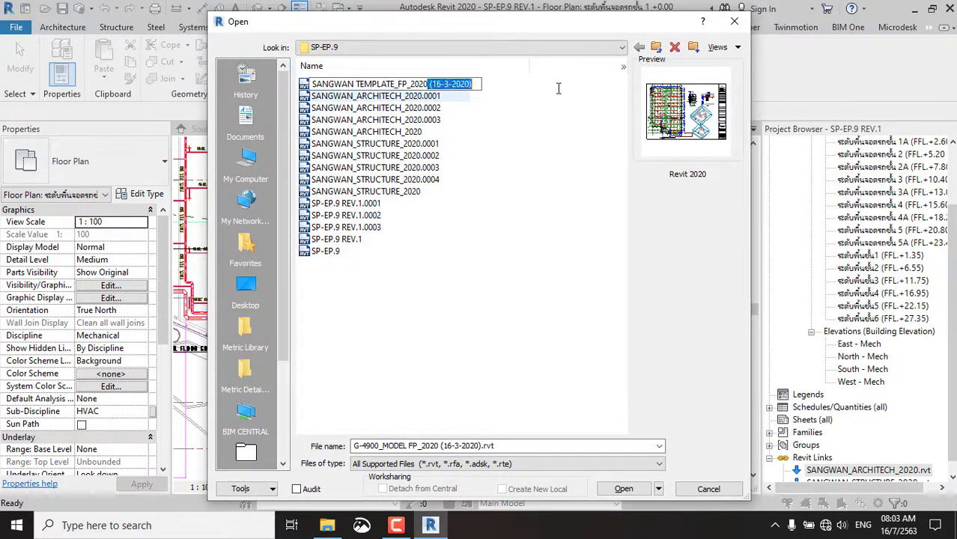
key("Delete")
key("Return")
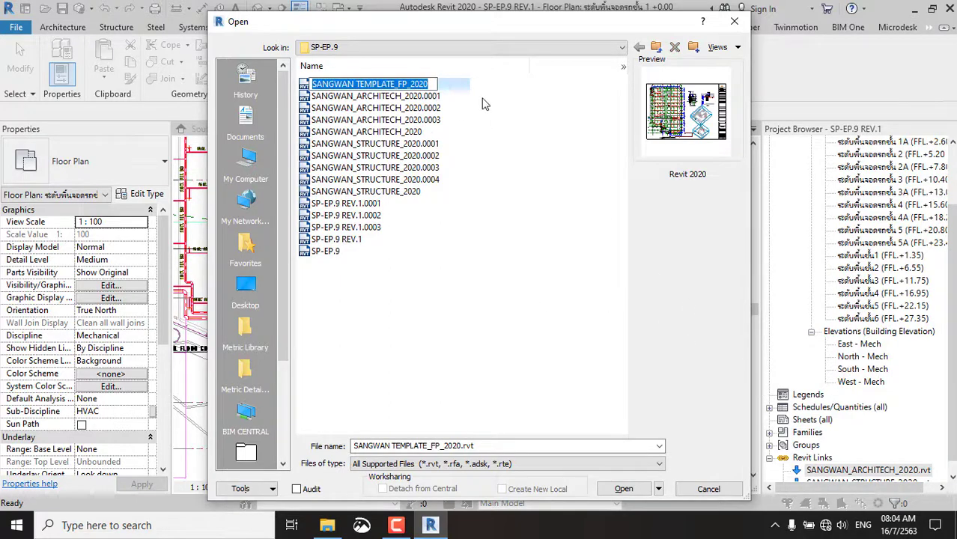
left_click(439, 87)
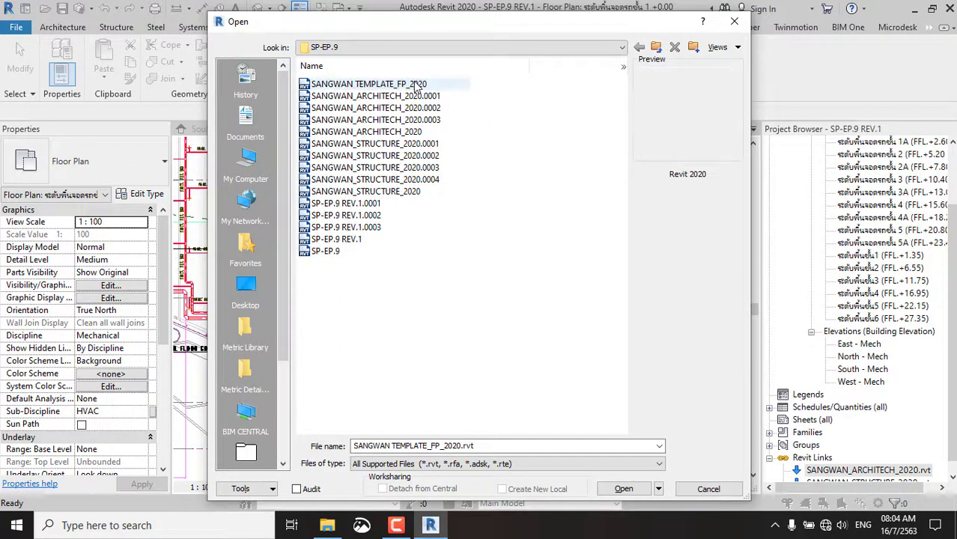
left_click(626, 489)
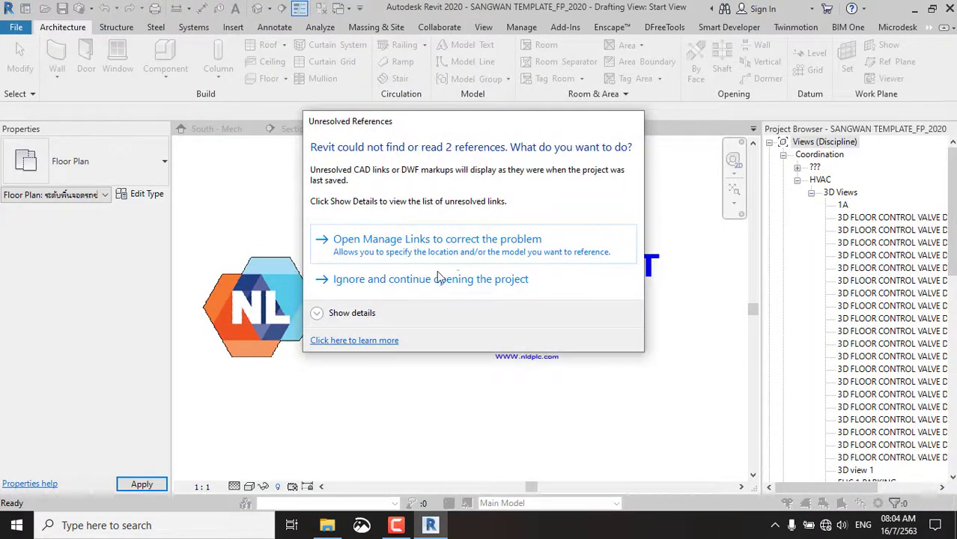
Continue past the missing links warning and delete the NL logo image from the Start View.
left_click(437, 284)
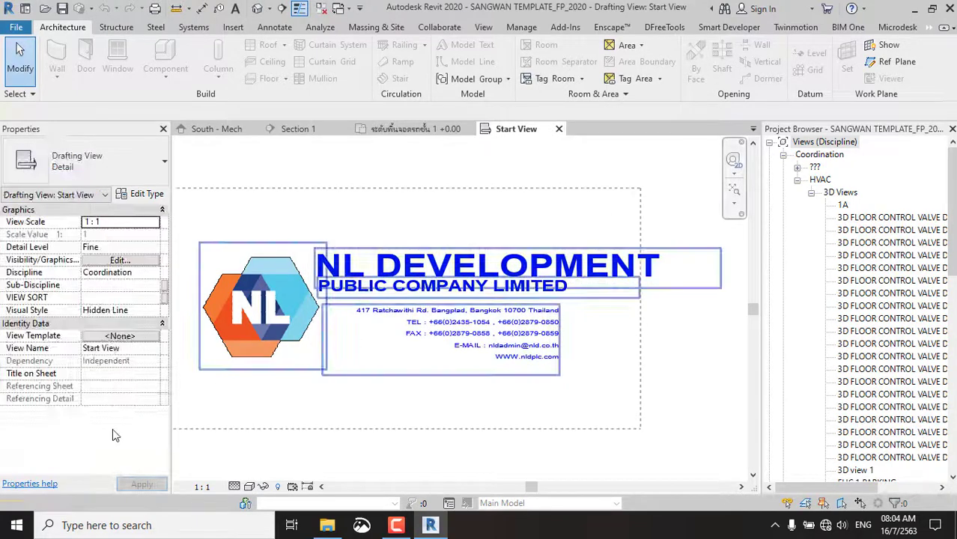
left_click(242, 321)
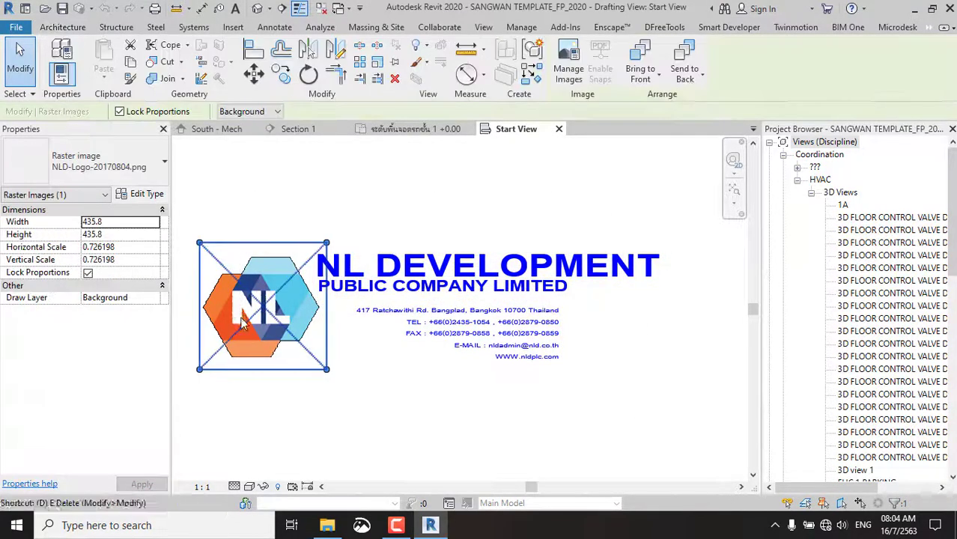
key("Delete")
left_click(341, 267)
double_click(340, 268)
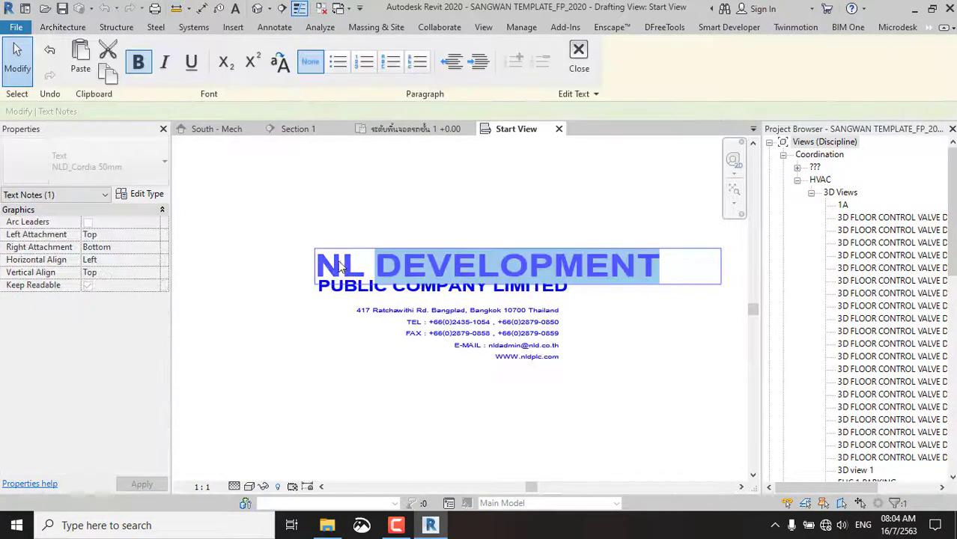
left_click(321, 268)
key("ctrl+a")
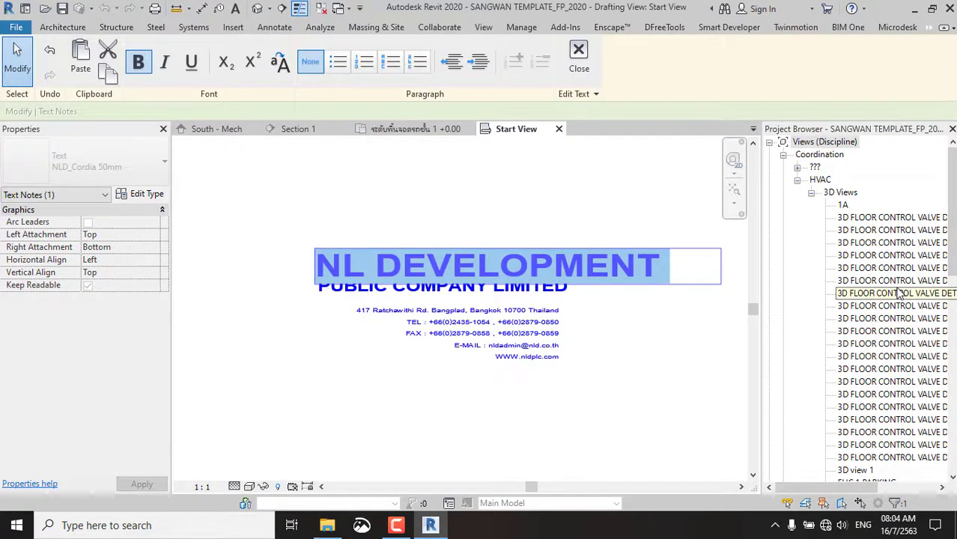
type("SA")
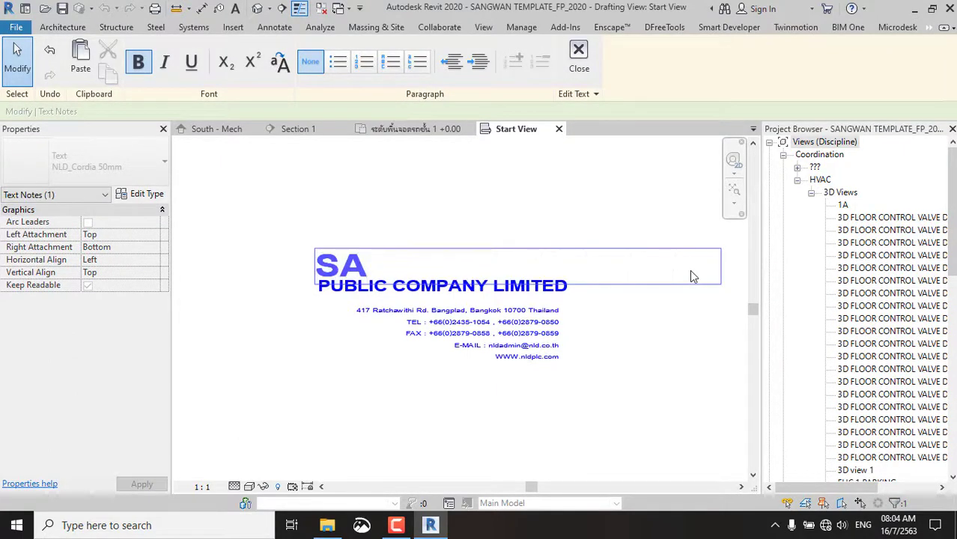
type("NGWAN ")
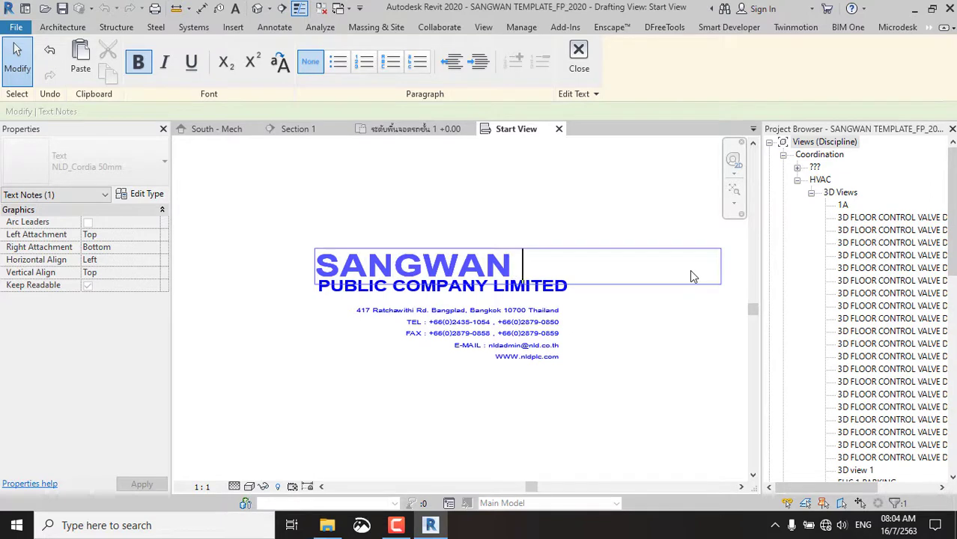
type("DUAN")
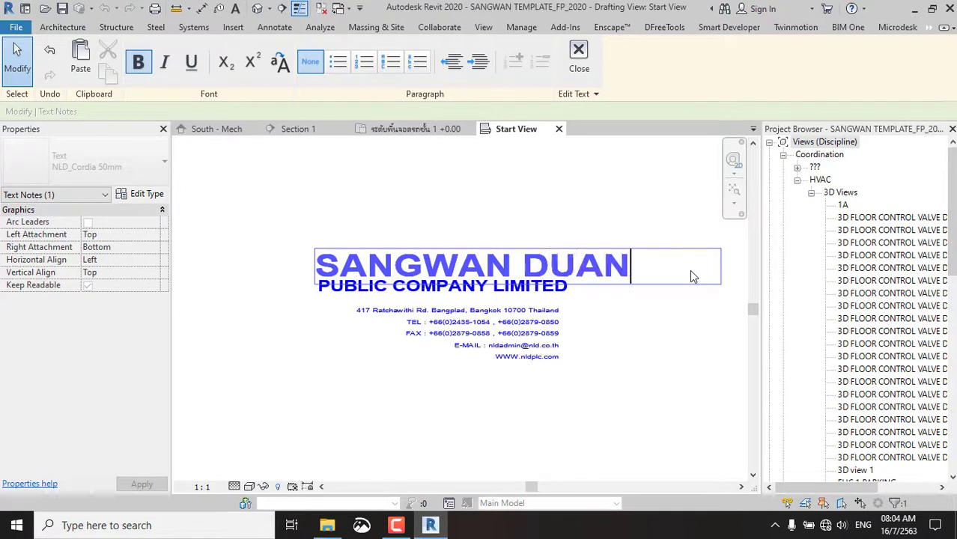
type("GKAEW")
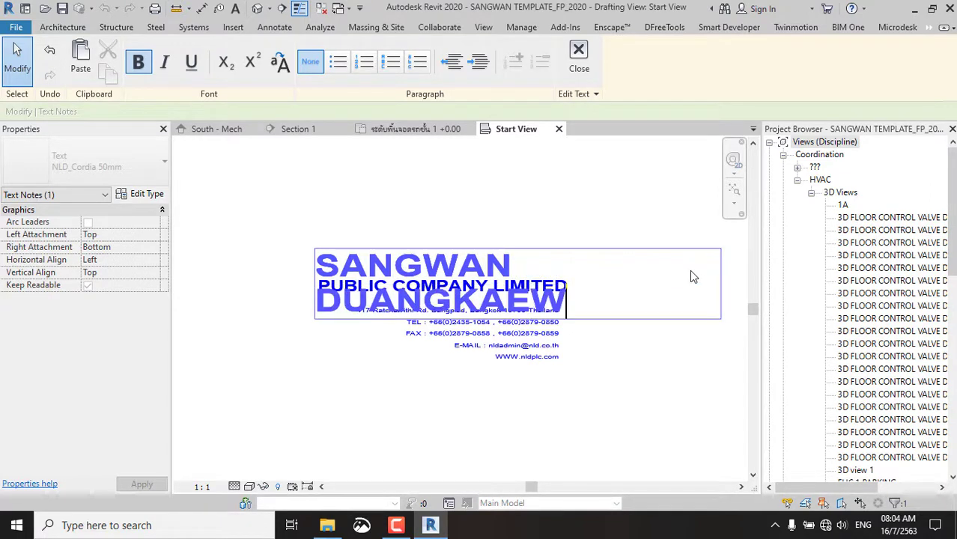
left_click(548, 244)
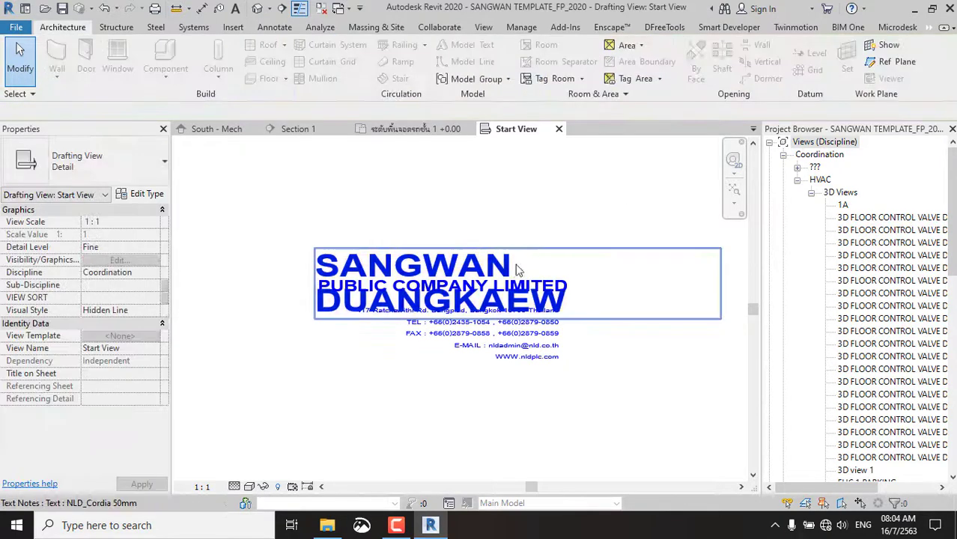
left_click(466, 271)
left_click_drag(315, 250, 302, 193)
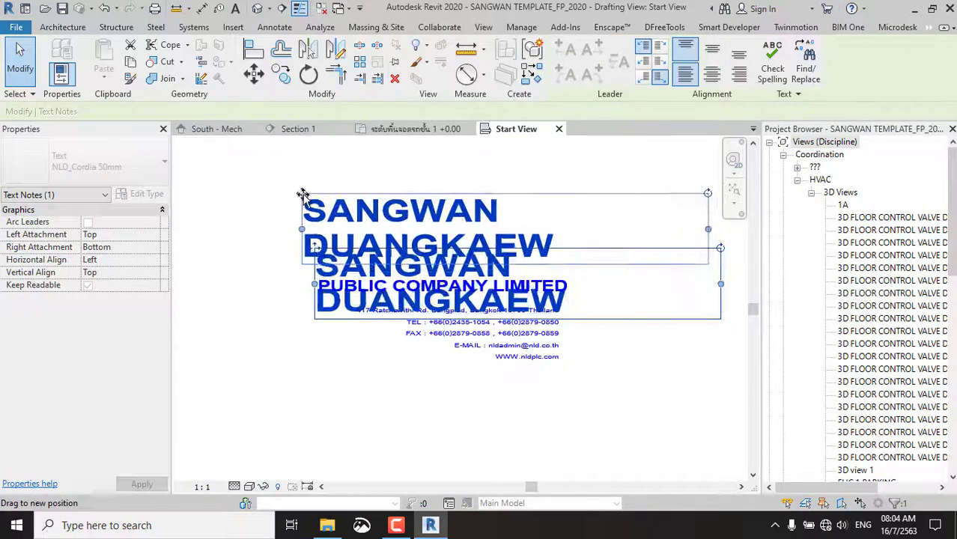
left_click(609, 323)
key("d")
key("e")
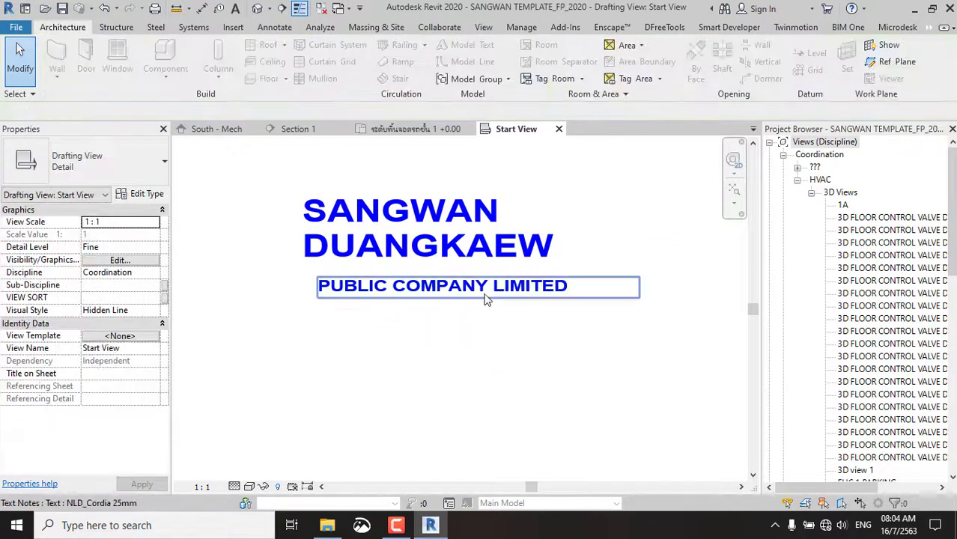
Change the PUBLIC COMPANY LIMITED note to read REVIT MEP COACH.
left_click(485, 298)
double_click(566, 293)
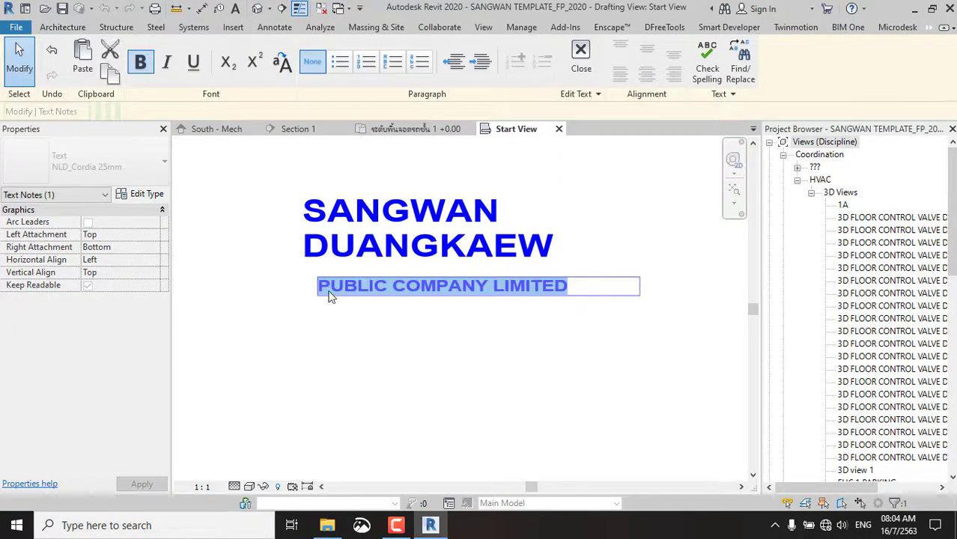
type("REVIT MEP COACH")
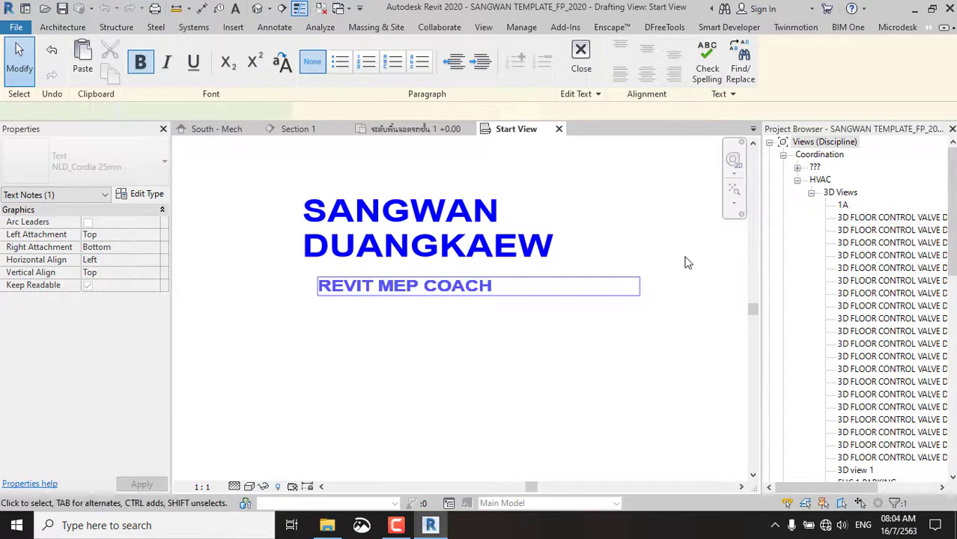
left_click(694, 225)
left_click(733, 194)
left_click(581, 235)
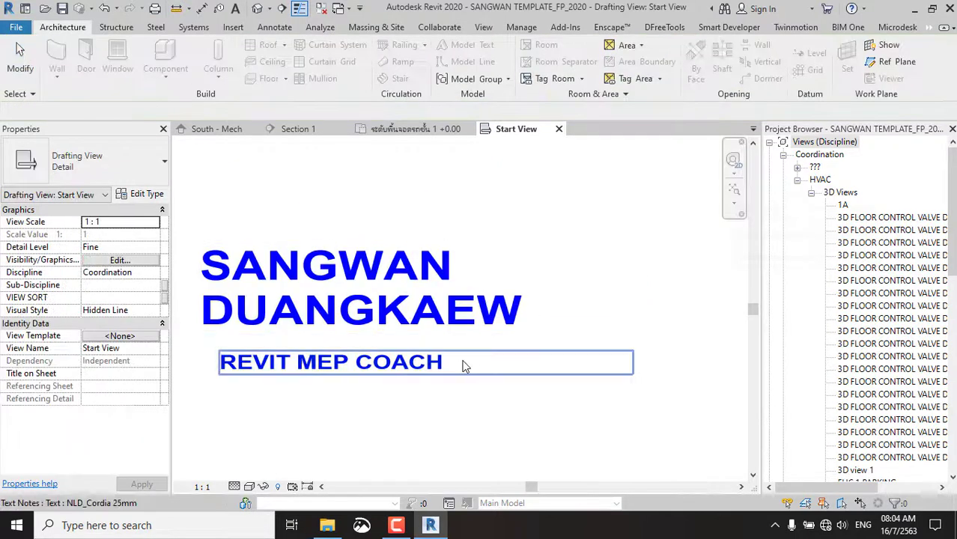
left_click(470, 366)
left_click(513, 333)
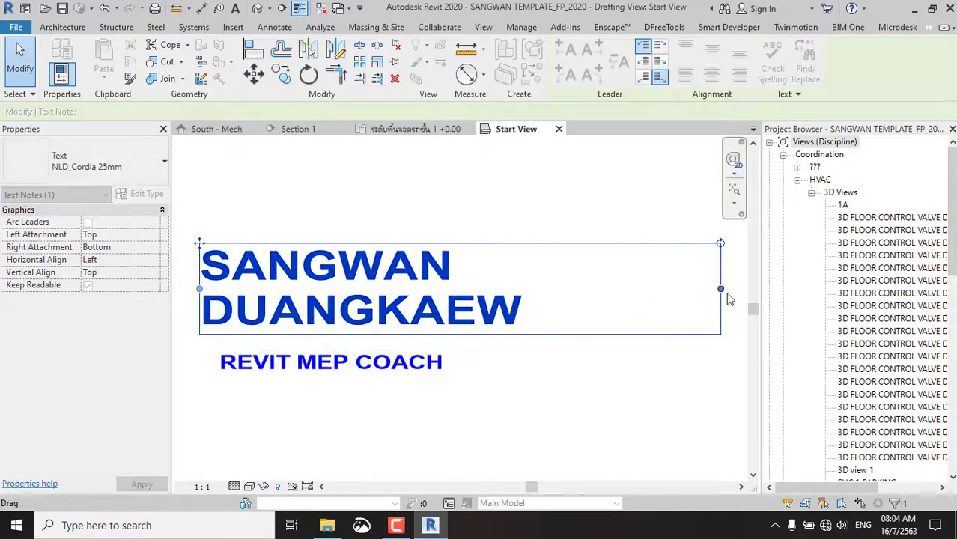
left_click_drag(560, 291, 558, 291)
left_click(684, 250)
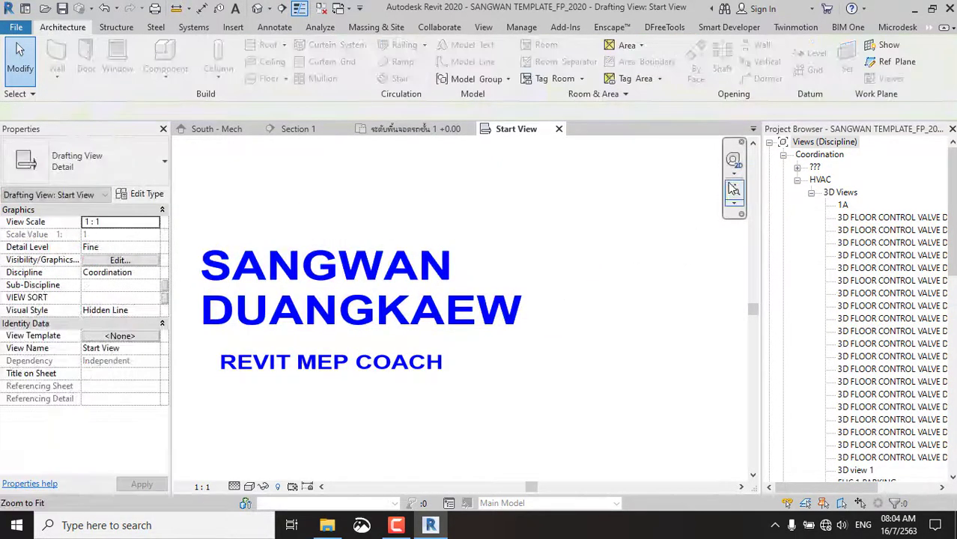
left_click(733, 191)
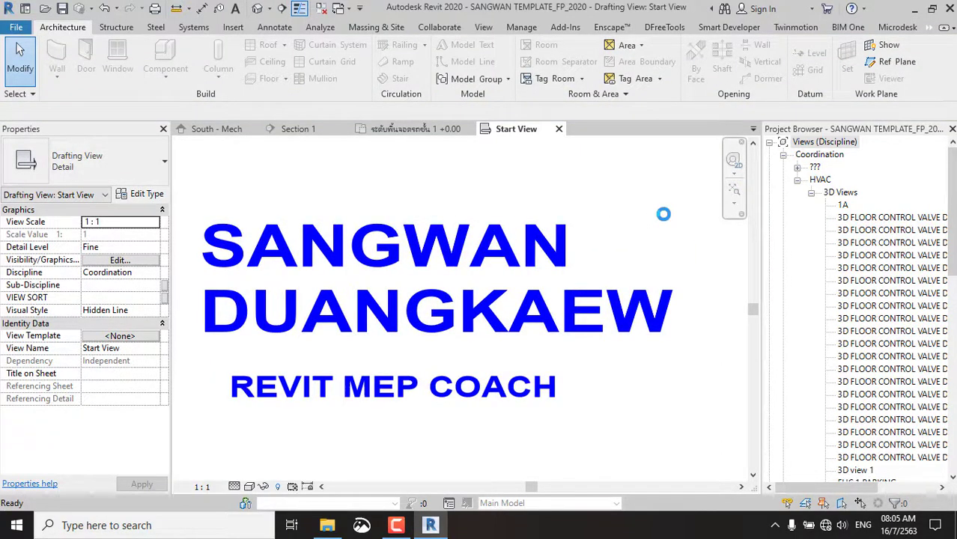
Save the project, then open sheet COJ-SN-037 – FIRE PROTECTION SYSTEM FOR 1st FLOOR (PARKING).
key("ctrl+s")
left_click_drag(952, 187, 952, 300)
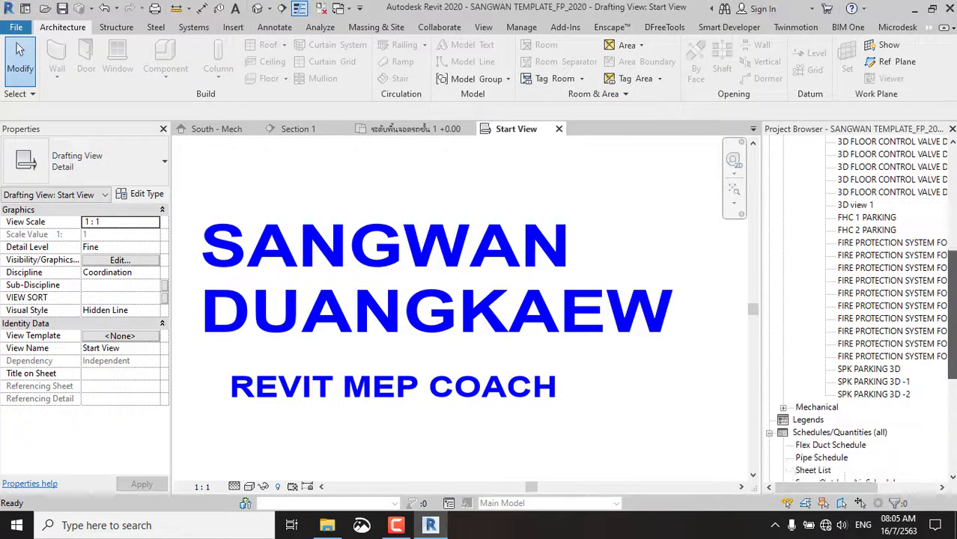
scroll(854, 299, "down", 5)
left_click(848, 249)
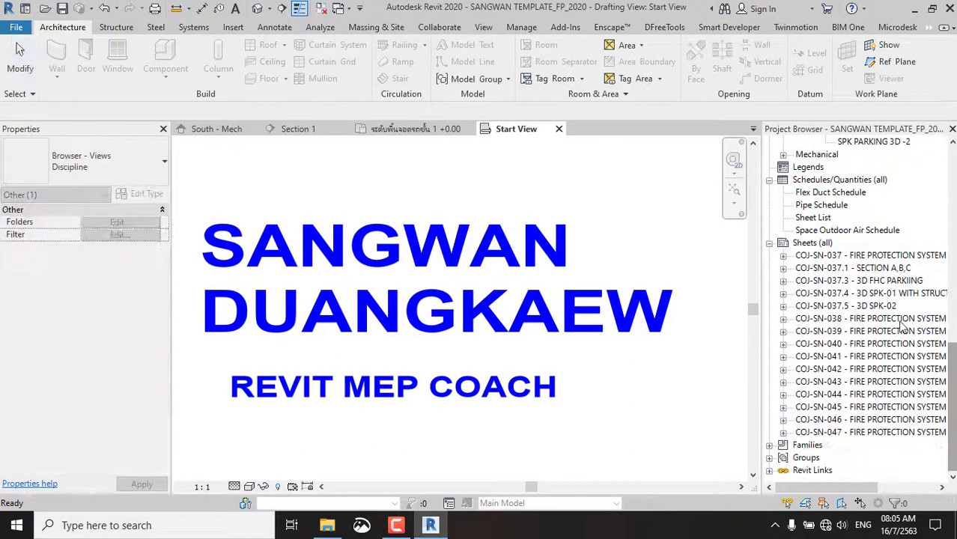
left_click(847, 255)
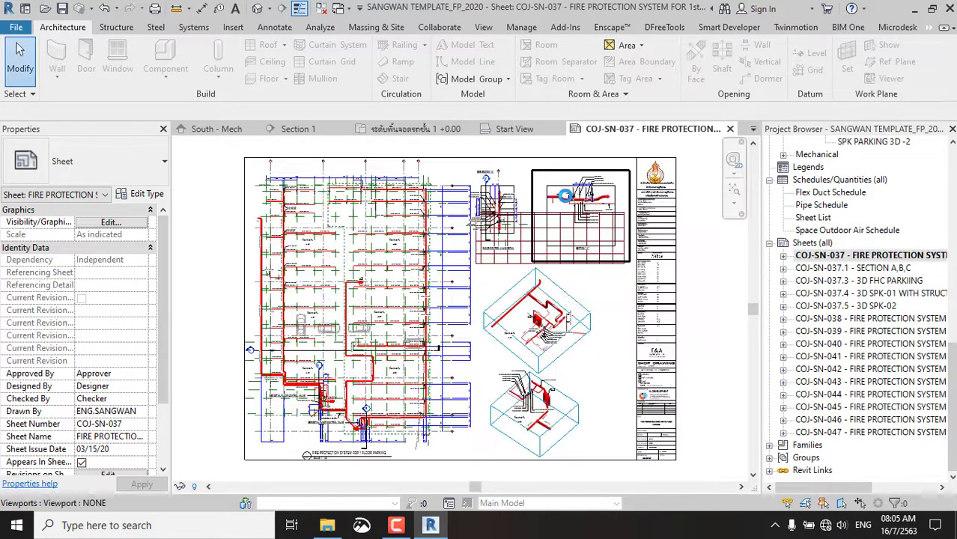
Change the sheet's title block type to NLD_A1_@wan2020W, replacing NLD_A1_@wan2020W1.
left_click(665, 190)
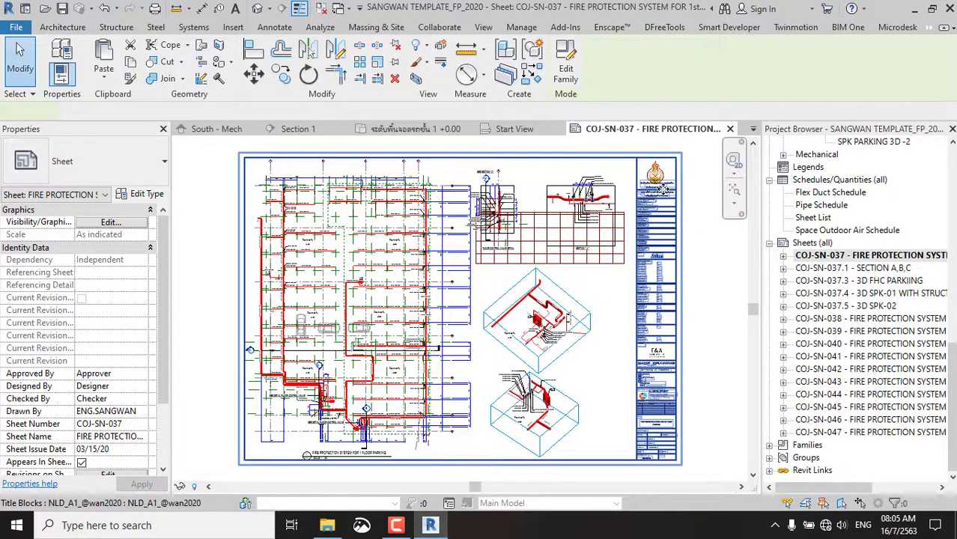
left_click(664, 190)
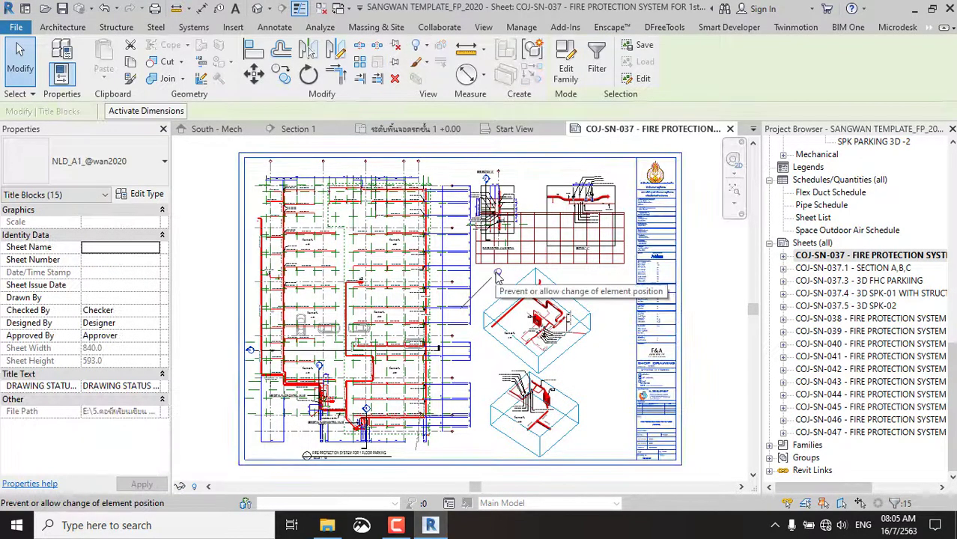
left_click(118, 166)
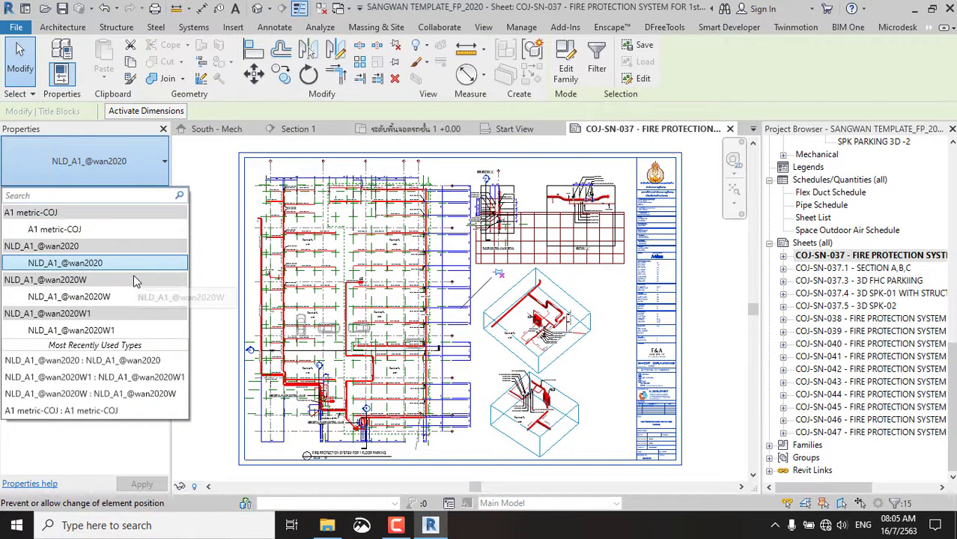
left_click(127, 332)
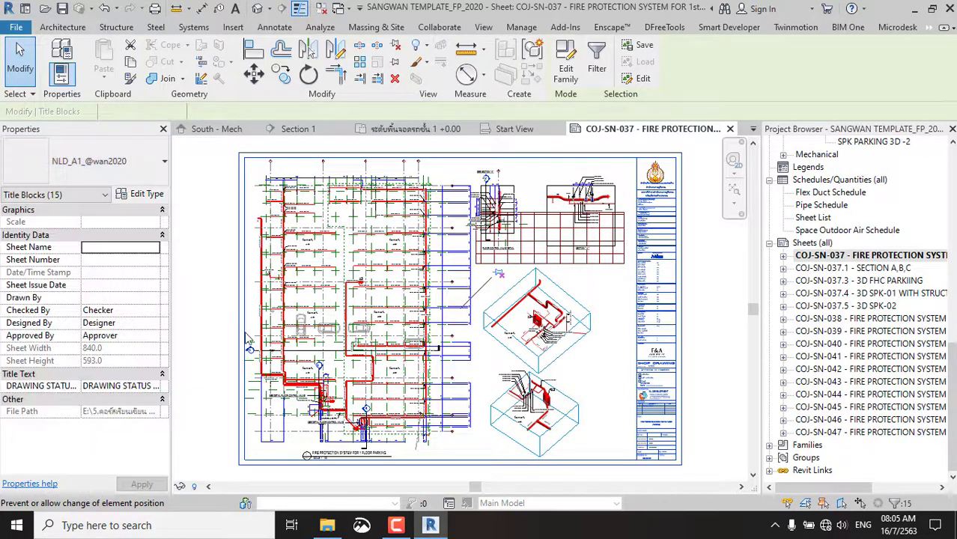
left_click(104, 165)
left_click(103, 298)
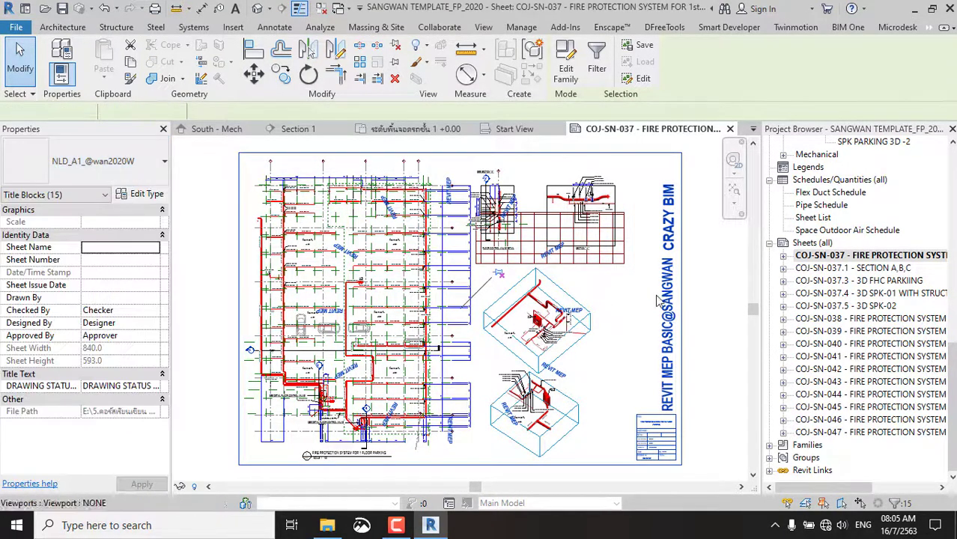
left_click(714, 283)
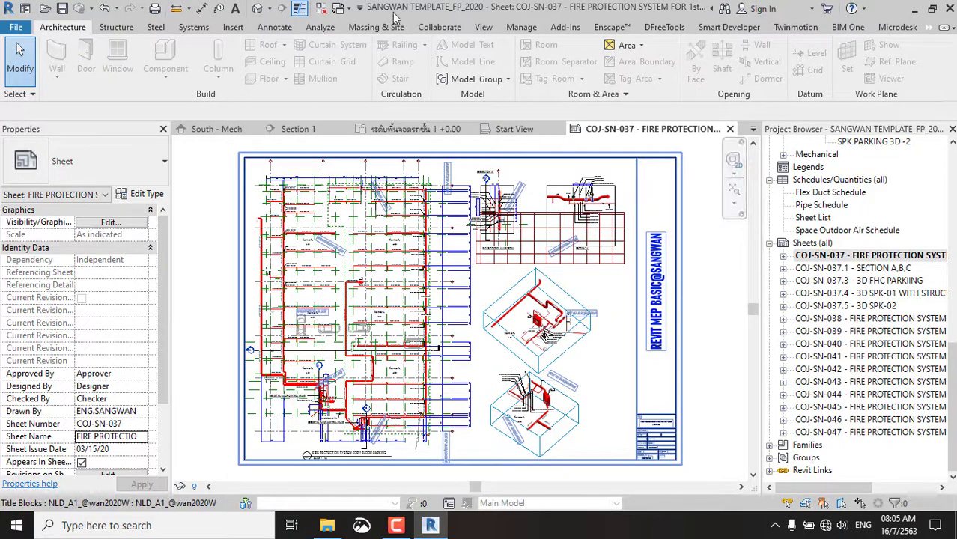
left_click(522, 27)
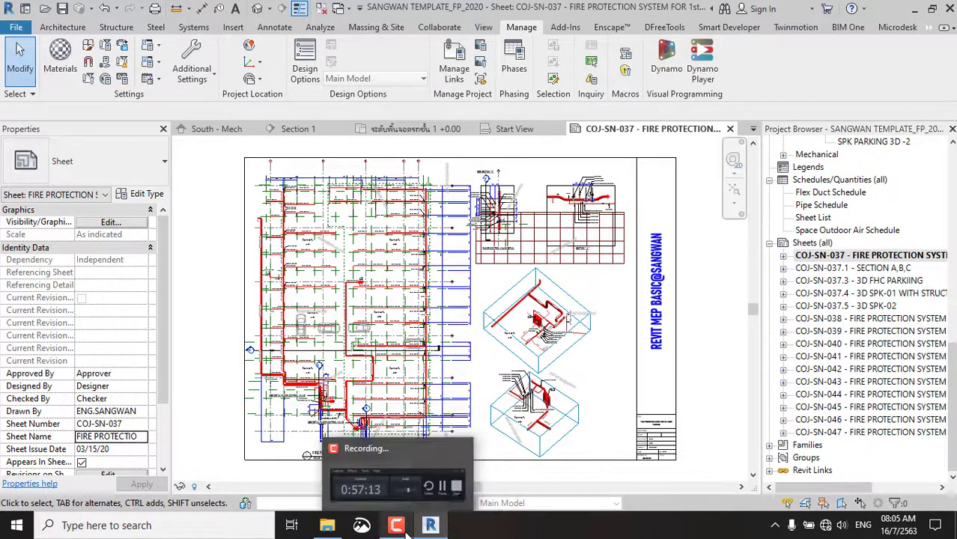
left_click(328, 526)
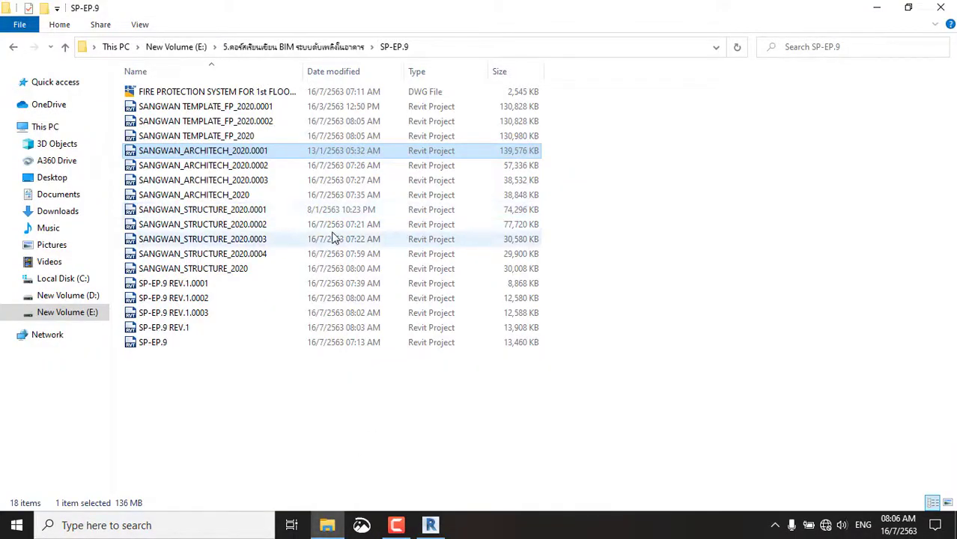
left_click(368, 462)
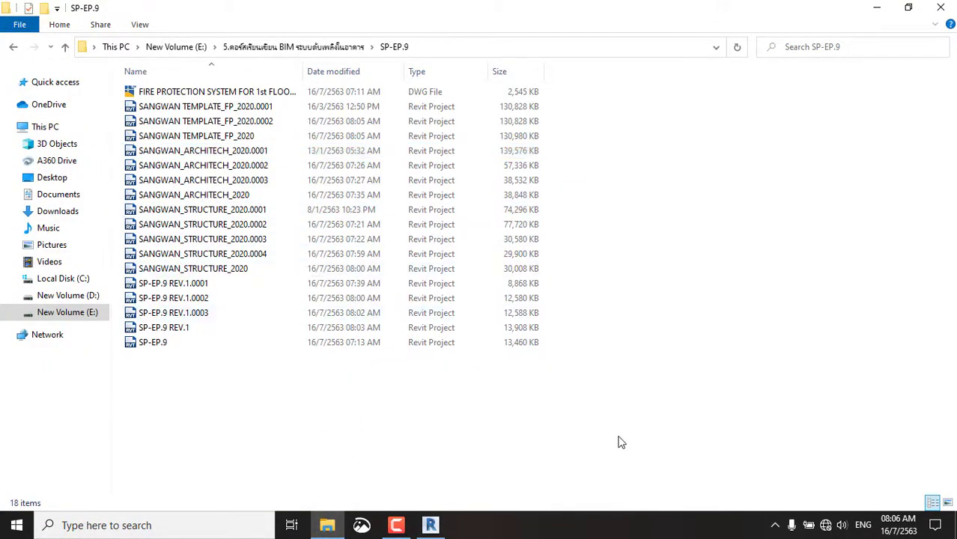
left_click(431, 526)
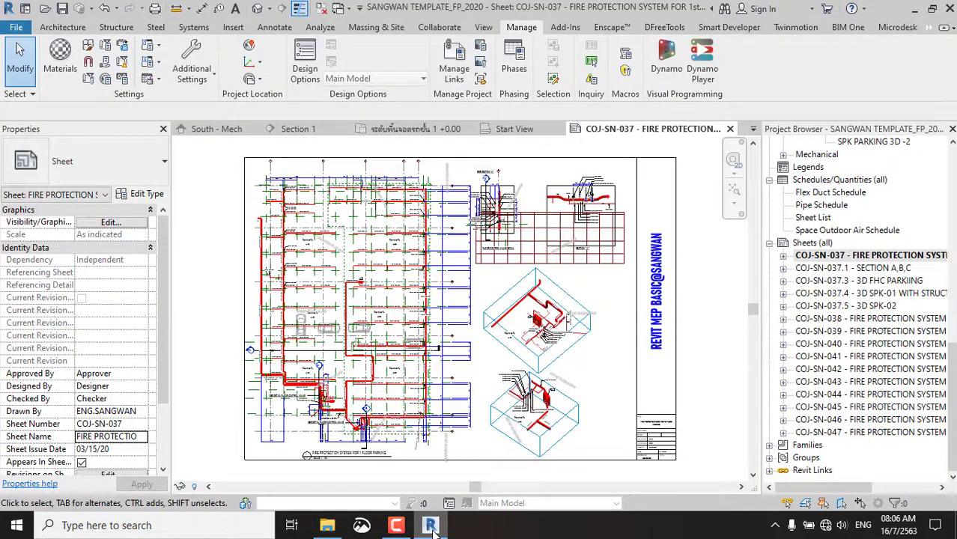
left_click(397, 526)
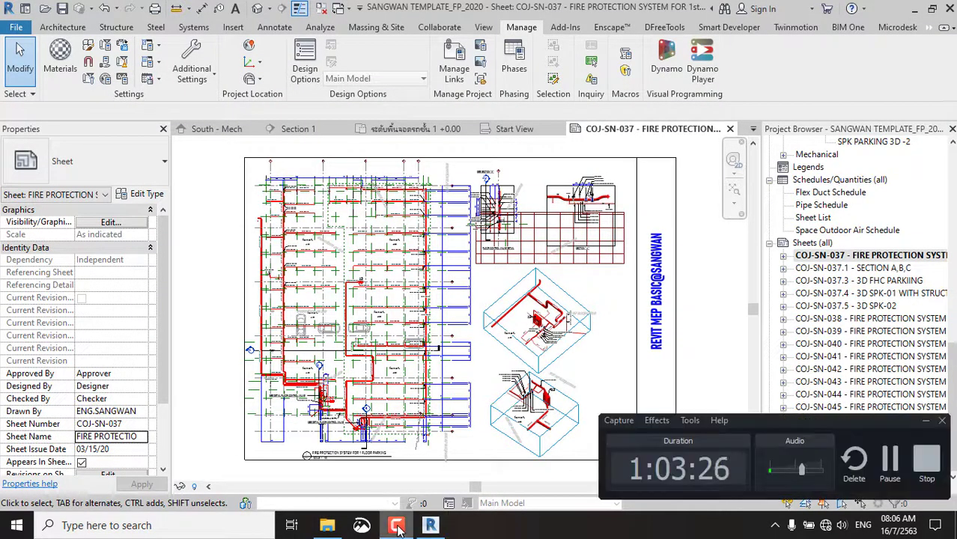
left_click(398, 529)
left_click(398, 529)
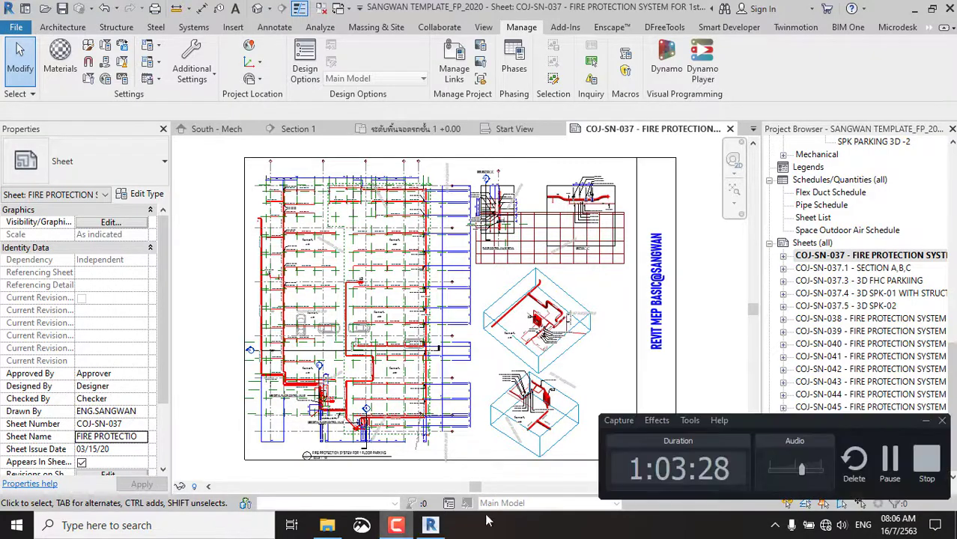